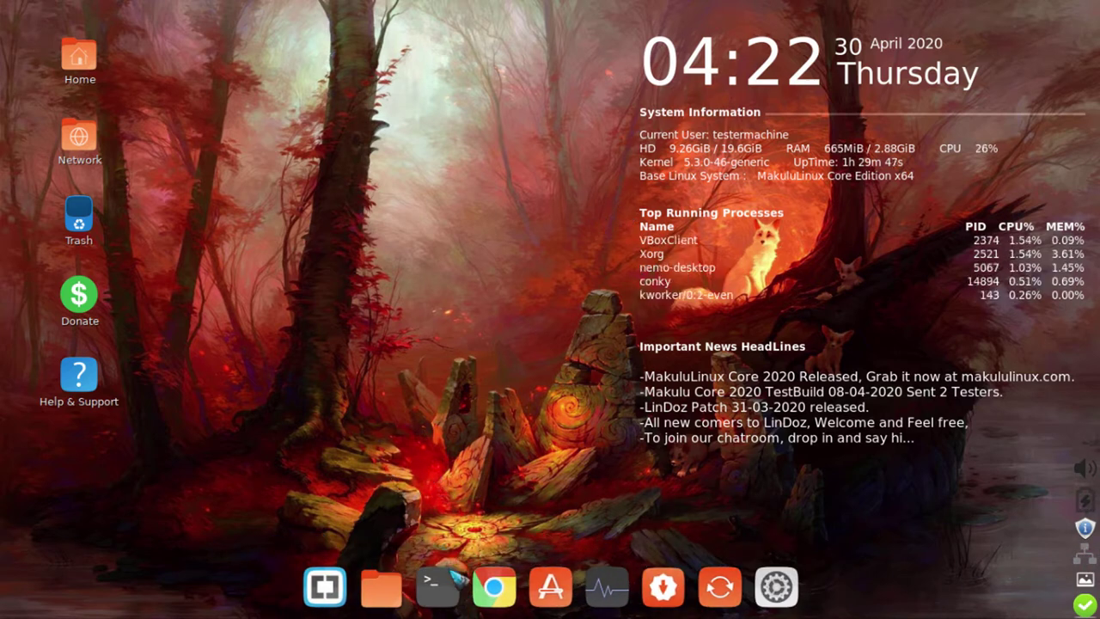
Launch a terminal from the dock, drag it into place, and maximize it to full screen.
left_click(437, 585)
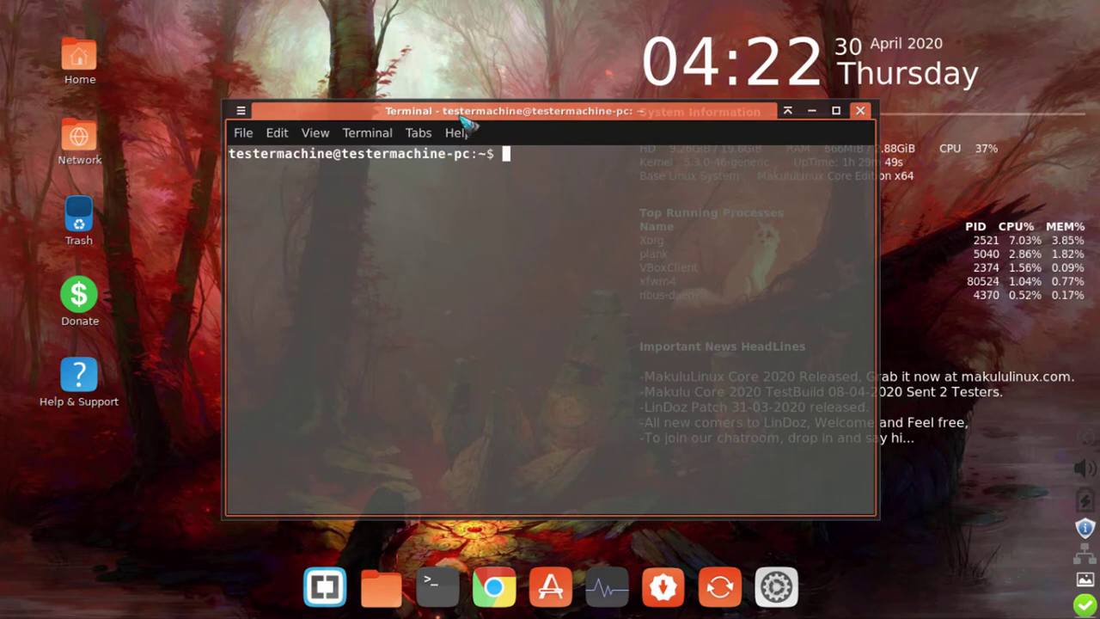
left_click_drag(459, 116, 468, 119)
left_click_drag(565, 120, 642, 119)
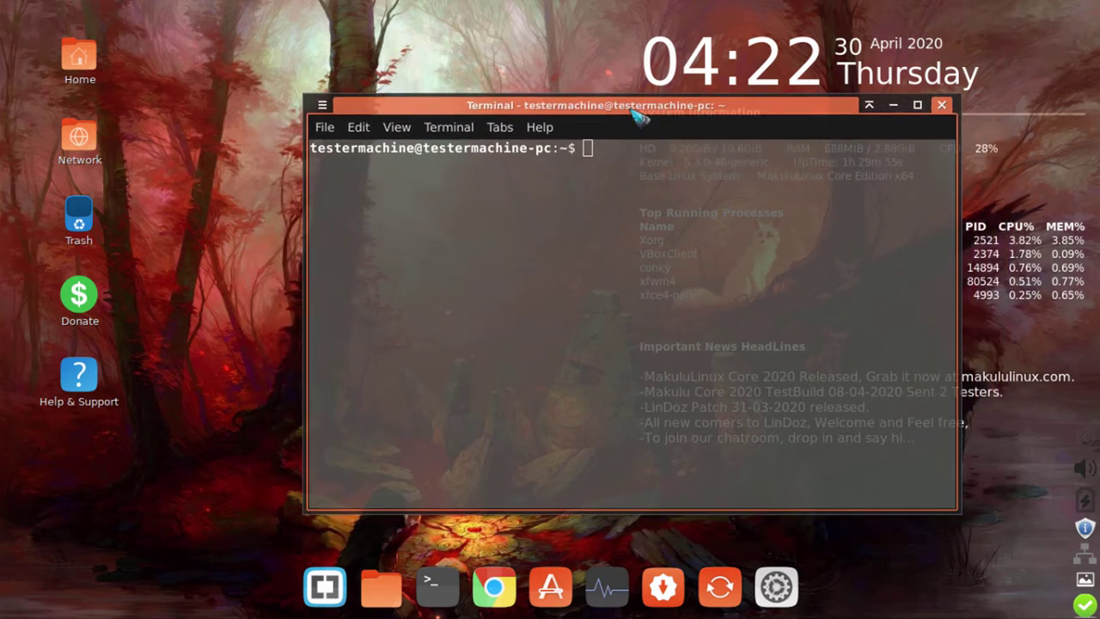
left_click(917, 104)
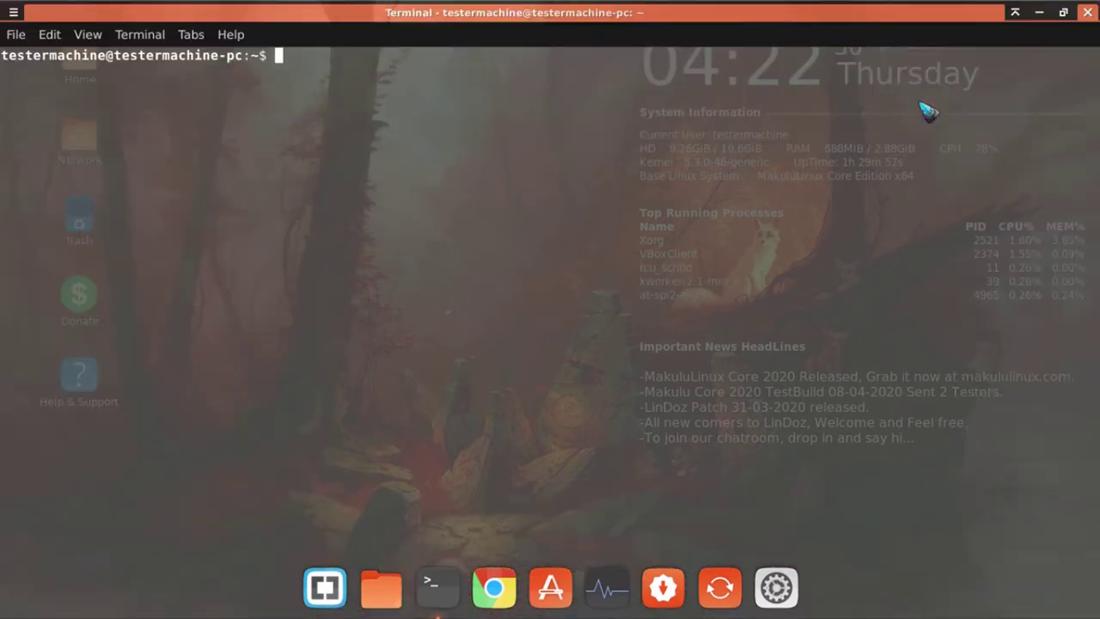
Restore the terminal, reposition it, then maximize and restore it once more.
left_click(1063, 12)
left_click_drag(597, 111, 554, 137)
left_click_drag(556, 190, 643, 72)
left_click(956, 67)
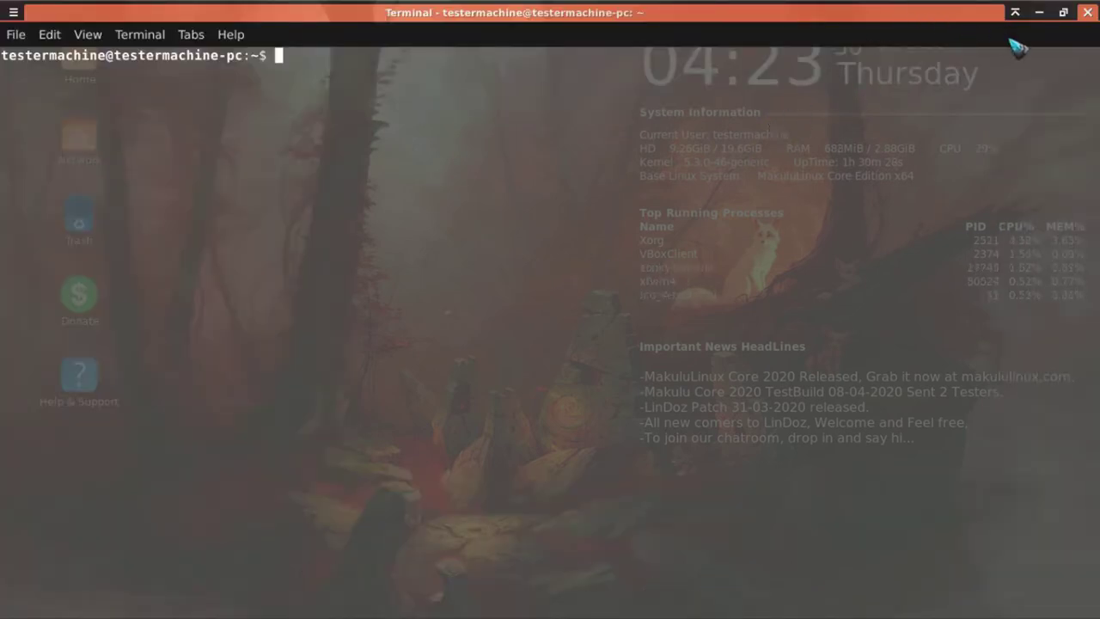
left_click(1063, 13)
Close the terminal, drag System Monitor off the dock, add Home, and add then remove Help & Support.
left_click(983, 61)
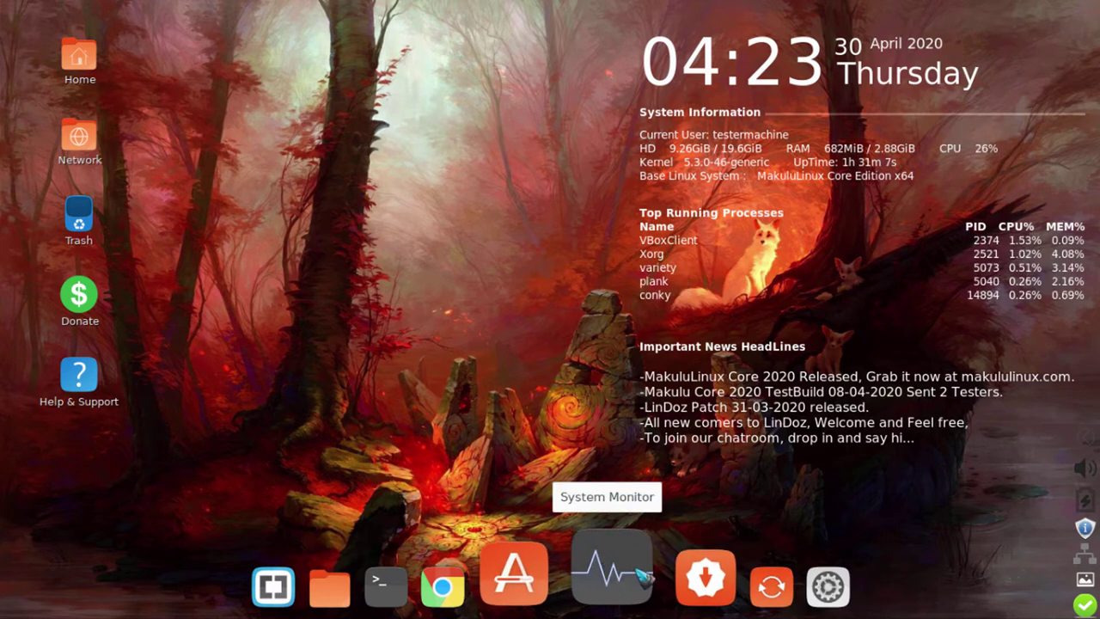
left_click_drag(612, 574, 508, 295)
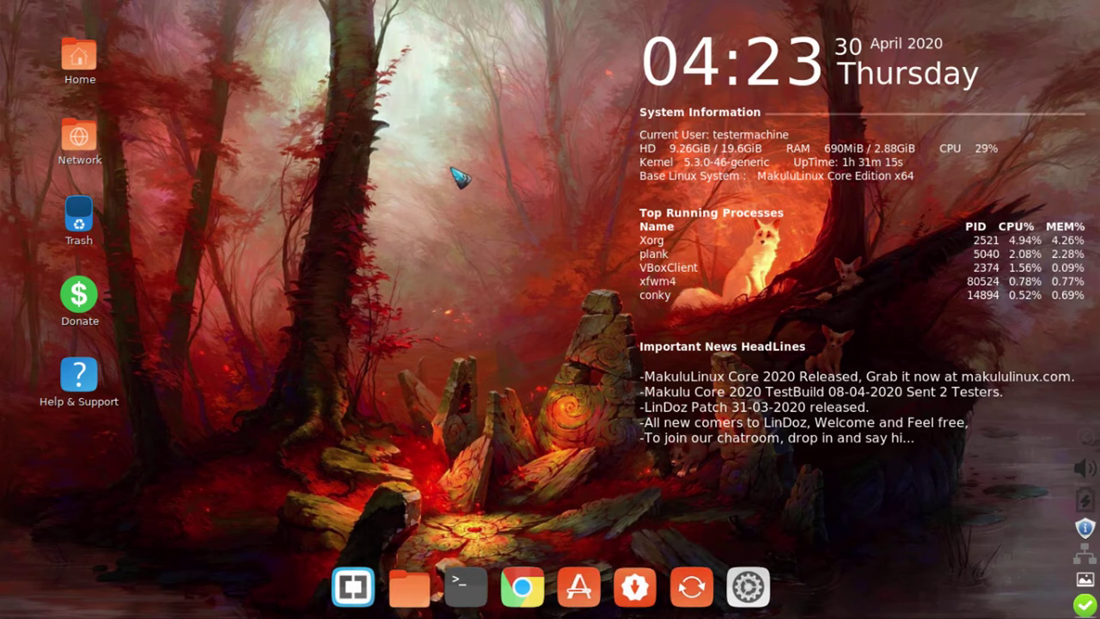
left_click_drag(80, 57, 632, 588)
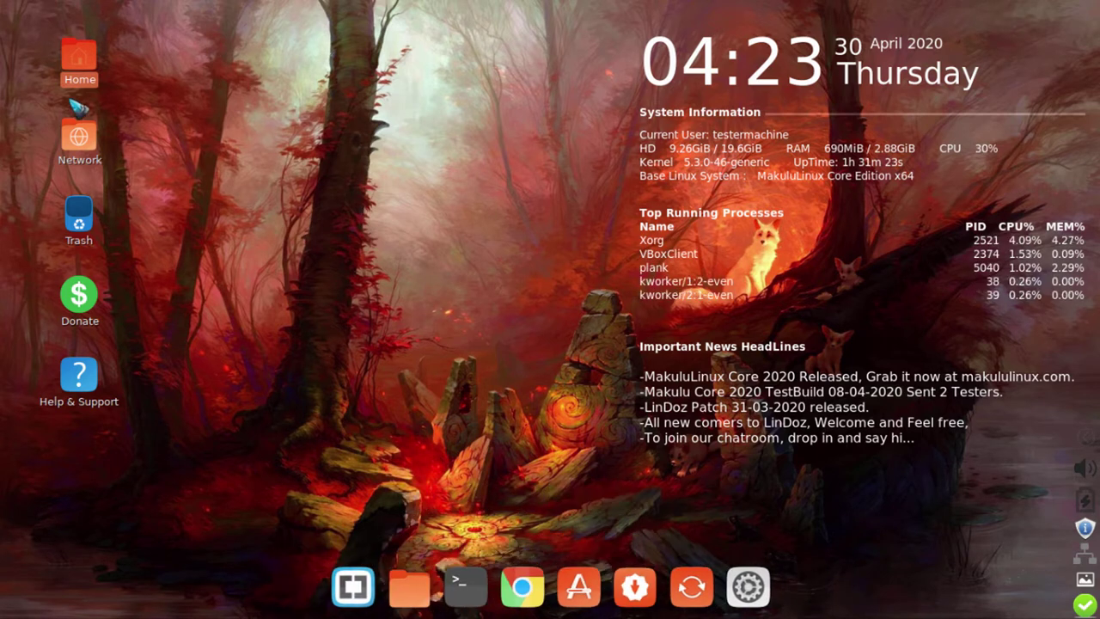
left_click_drag(80, 375, 612, 590)
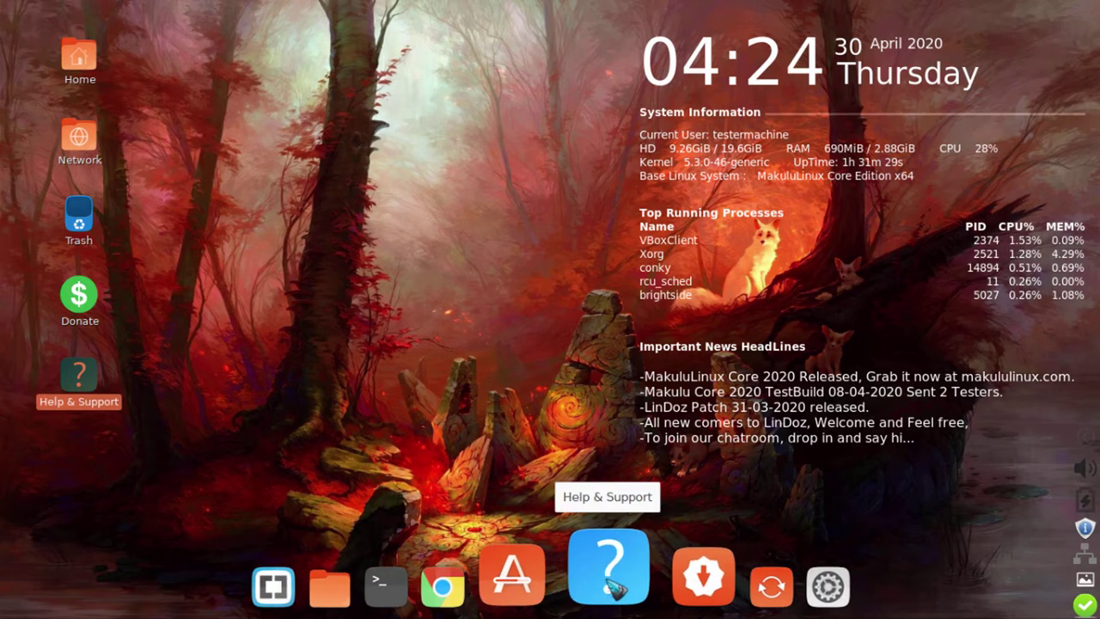
left_click_drag(612, 581, 521, 365)
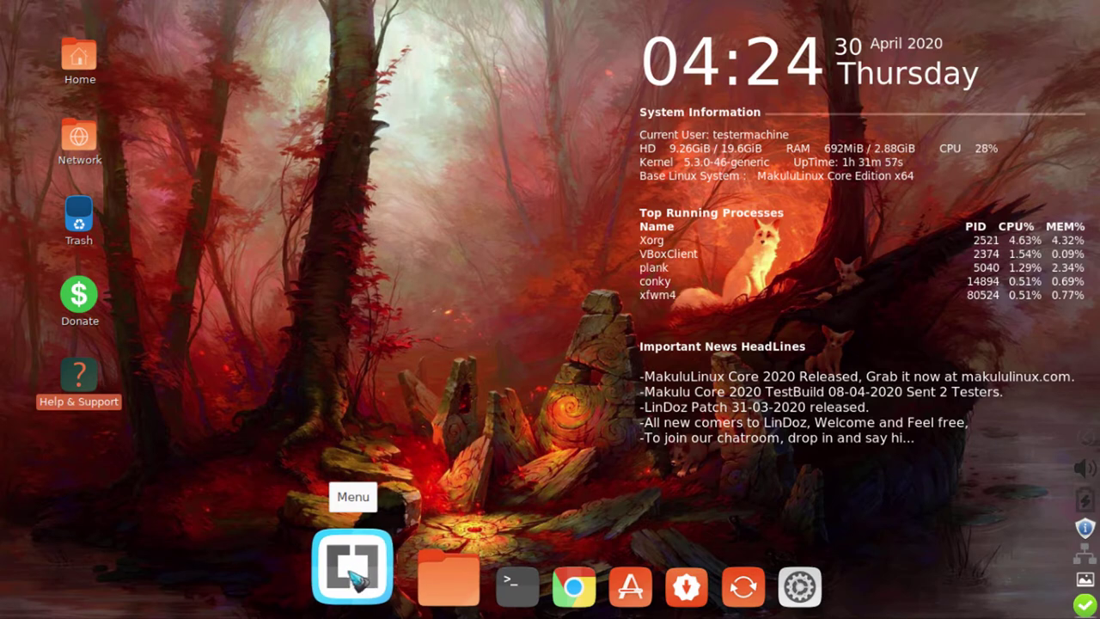
left_click(355, 578)
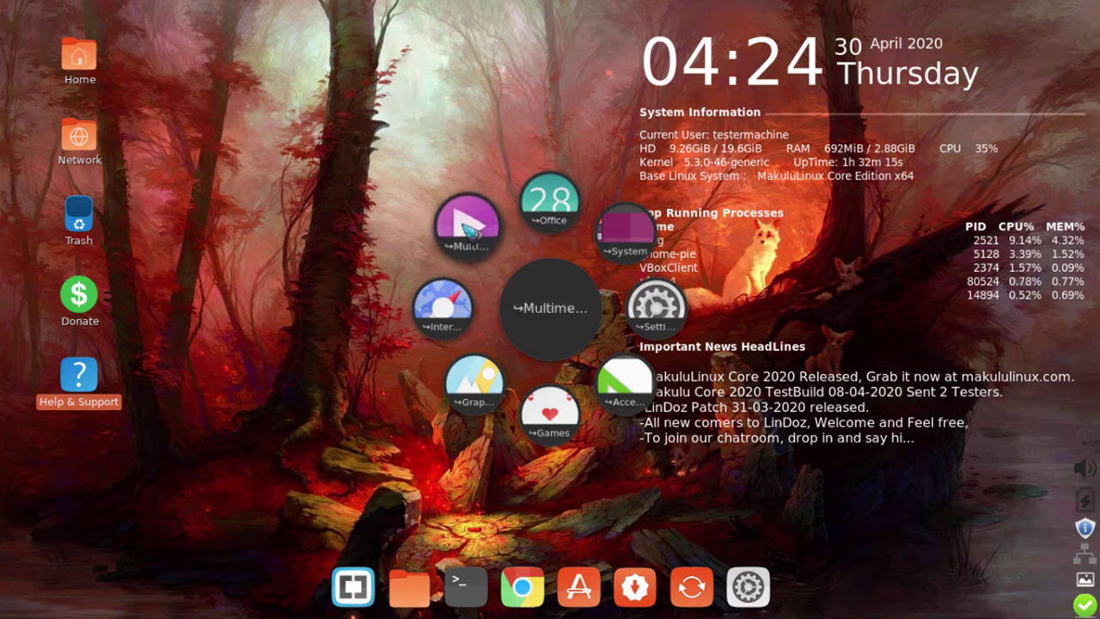
left_click(469, 228)
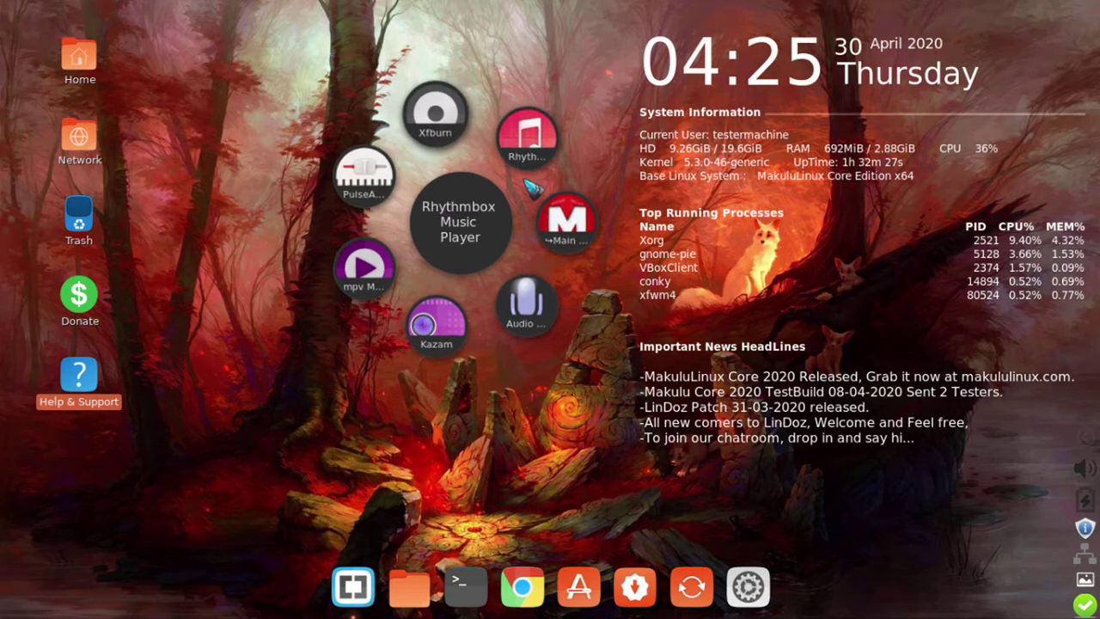
left_click(440, 120)
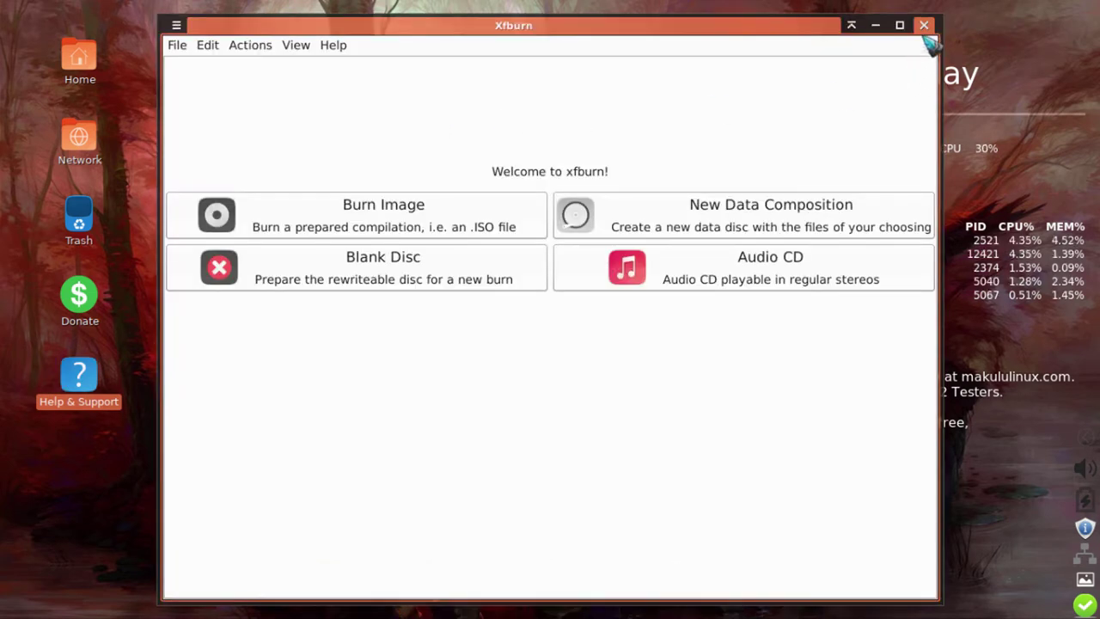
left_click(925, 25)
mouse_move(331, 602)
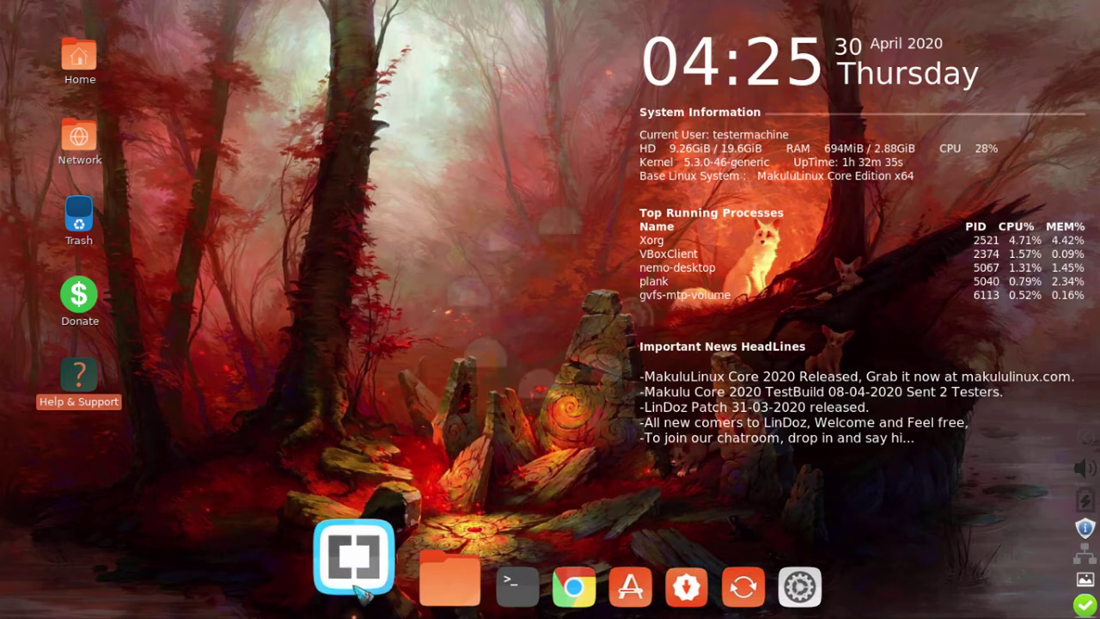
Summon the Gnome-Pie ring with Ctrl+Alt+A, peek into Multimedia, and dismiss it.
key("ctrl+alt+a")
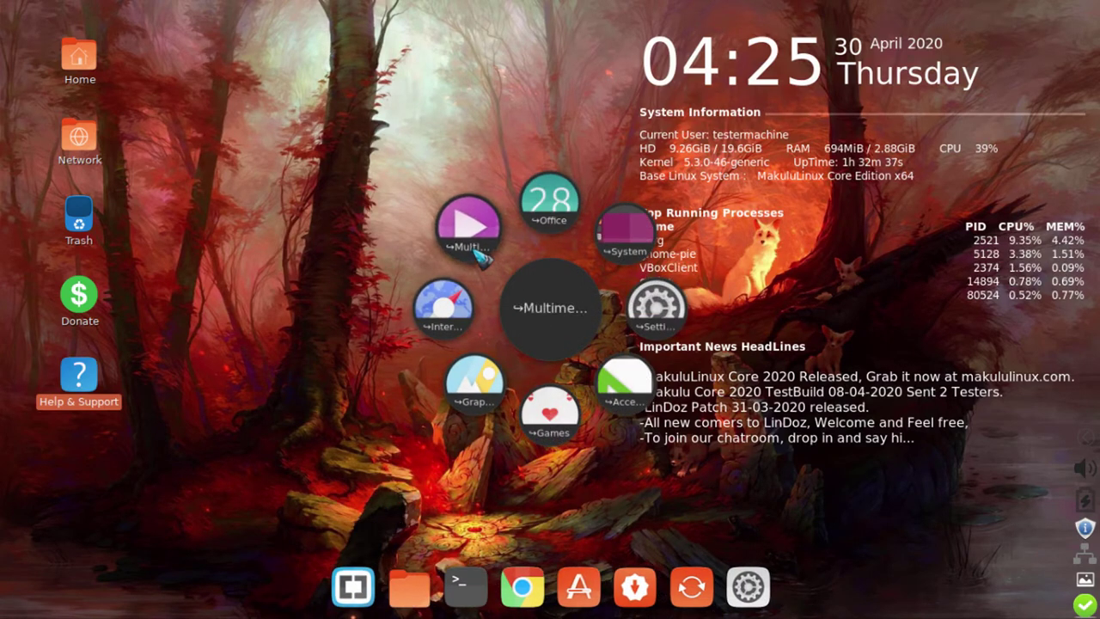
left_click(478, 255)
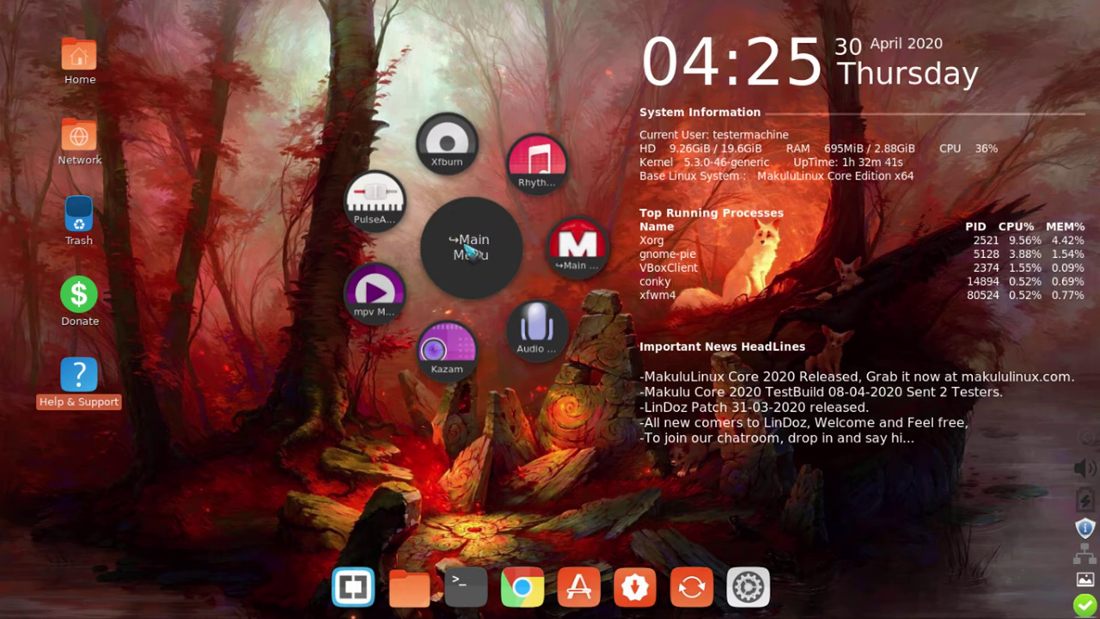
left_click(533, 279)
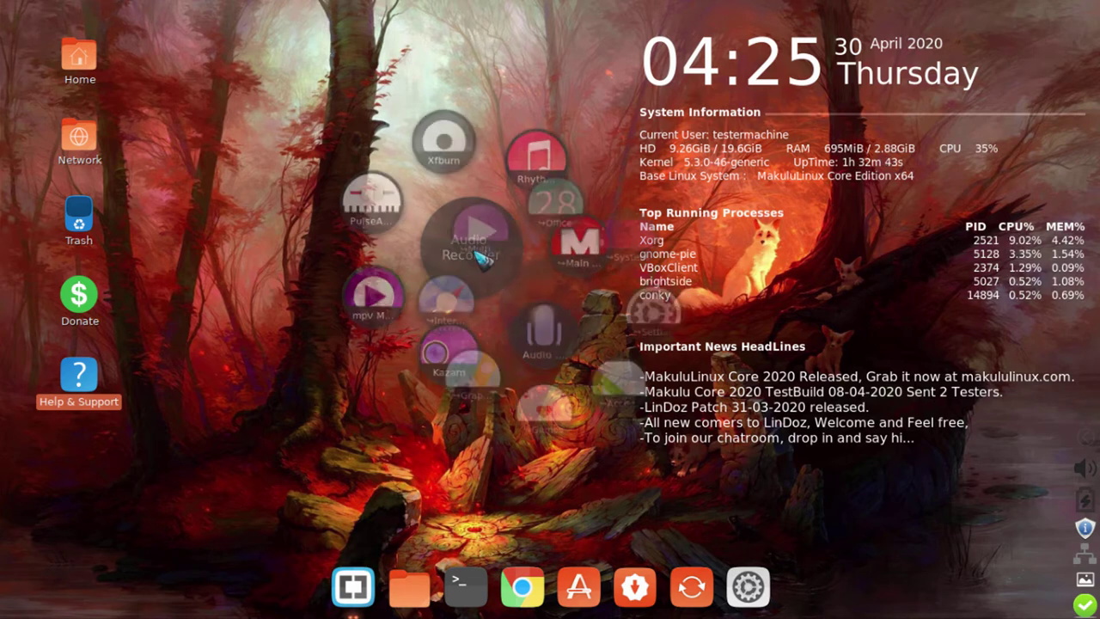
left_click(551, 341)
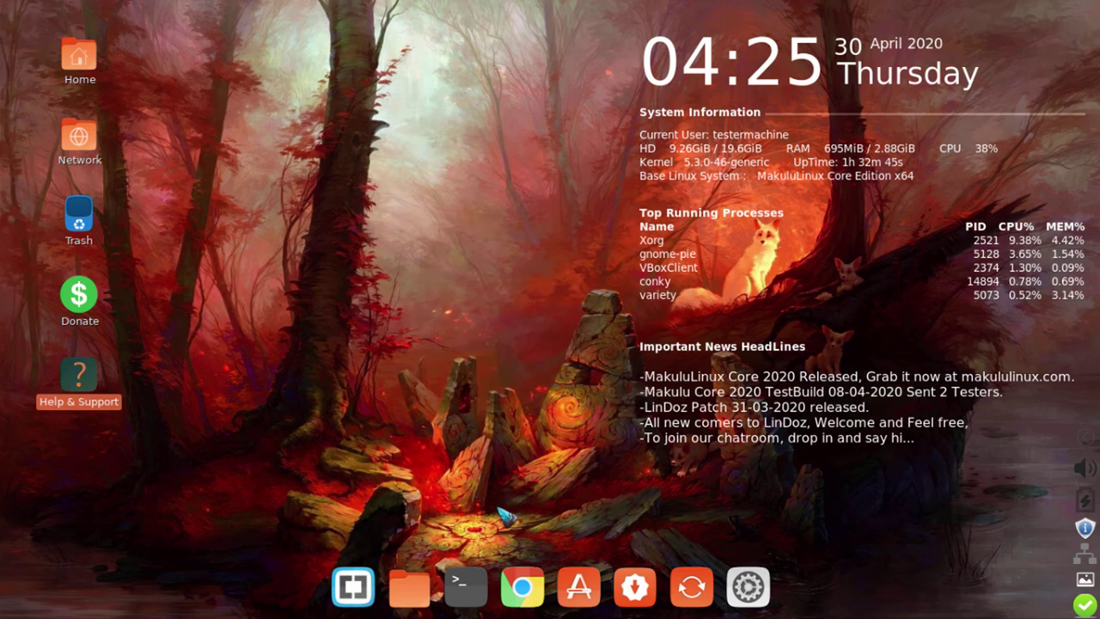
Reopen the pie from the dock, browse the Internet and Multimedia groups, then dismiss it.
left_click(369, 586)
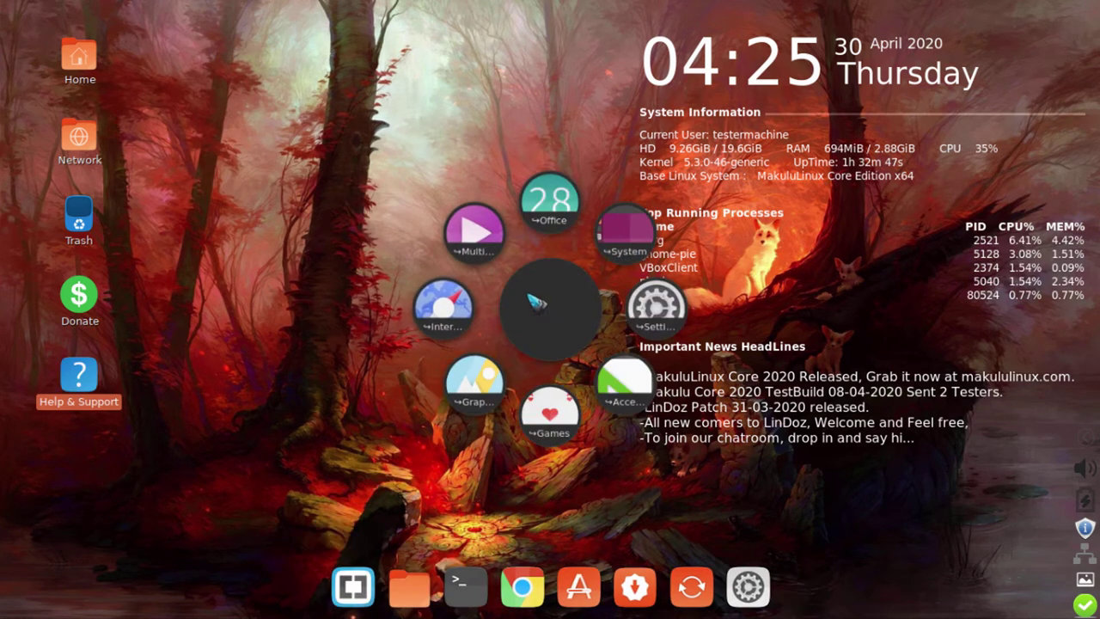
left_click(458, 319)
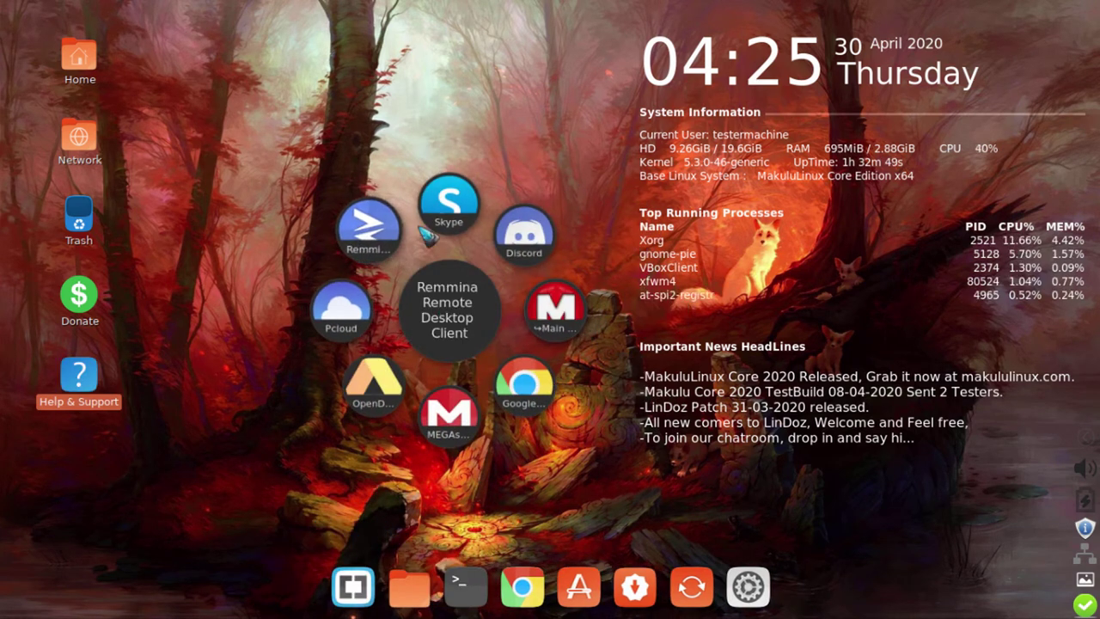
left_click(461, 320)
left_click(465, 323)
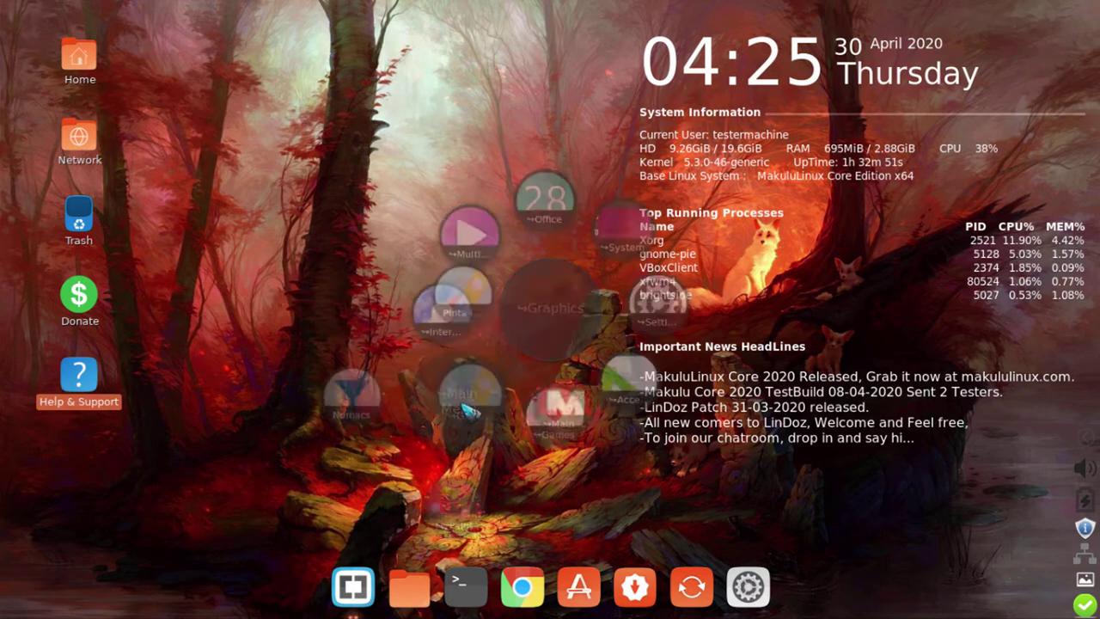
left_click(467, 321)
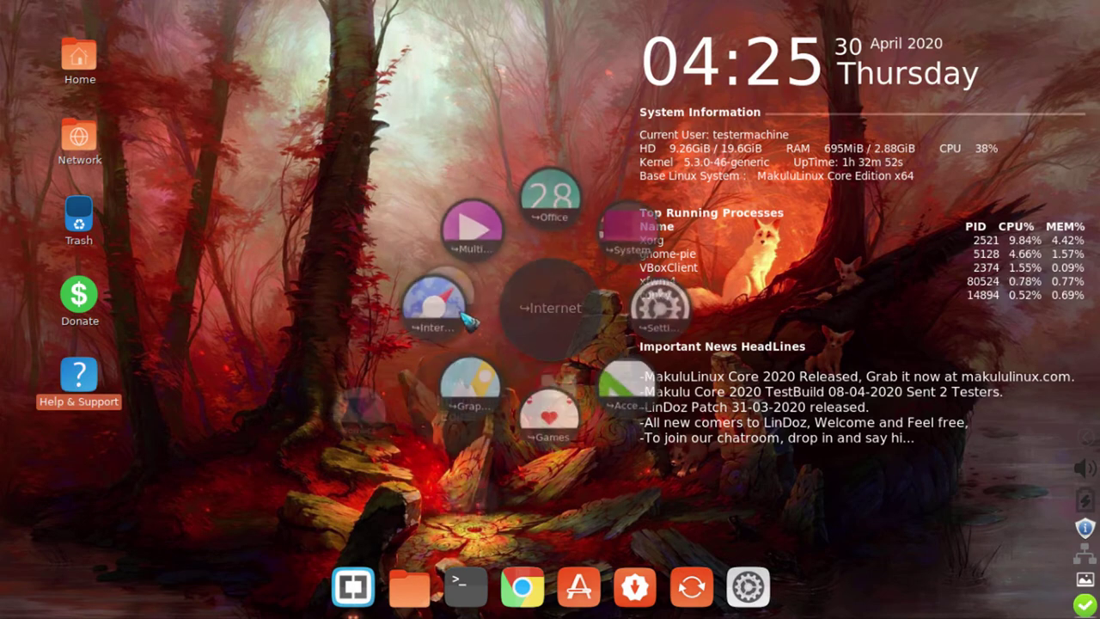
left_click(474, 244)
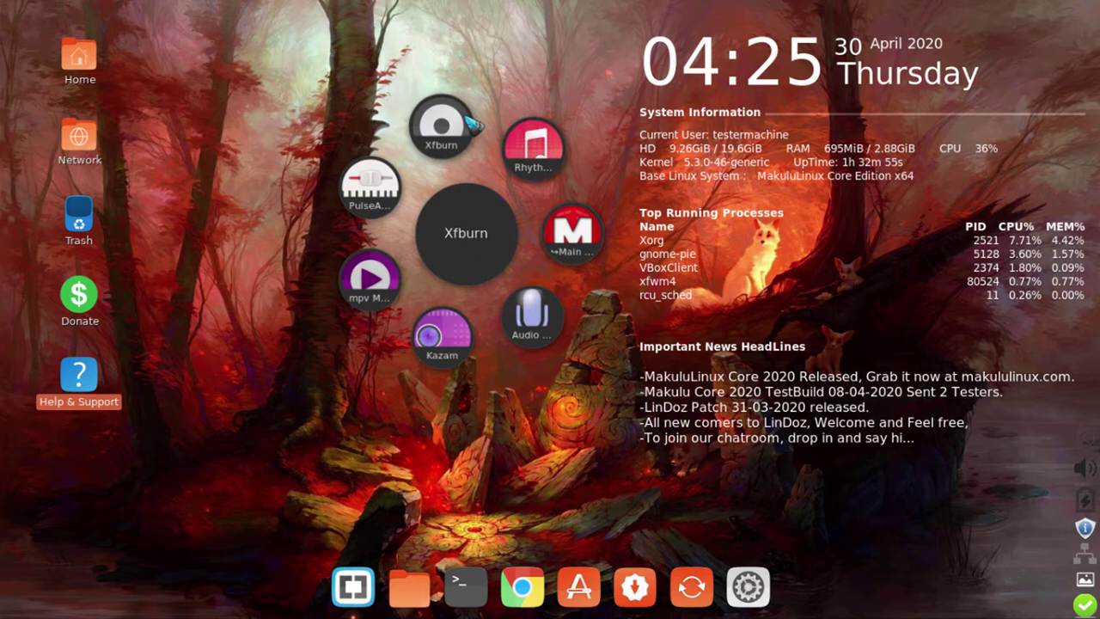
left_click(516, 238)
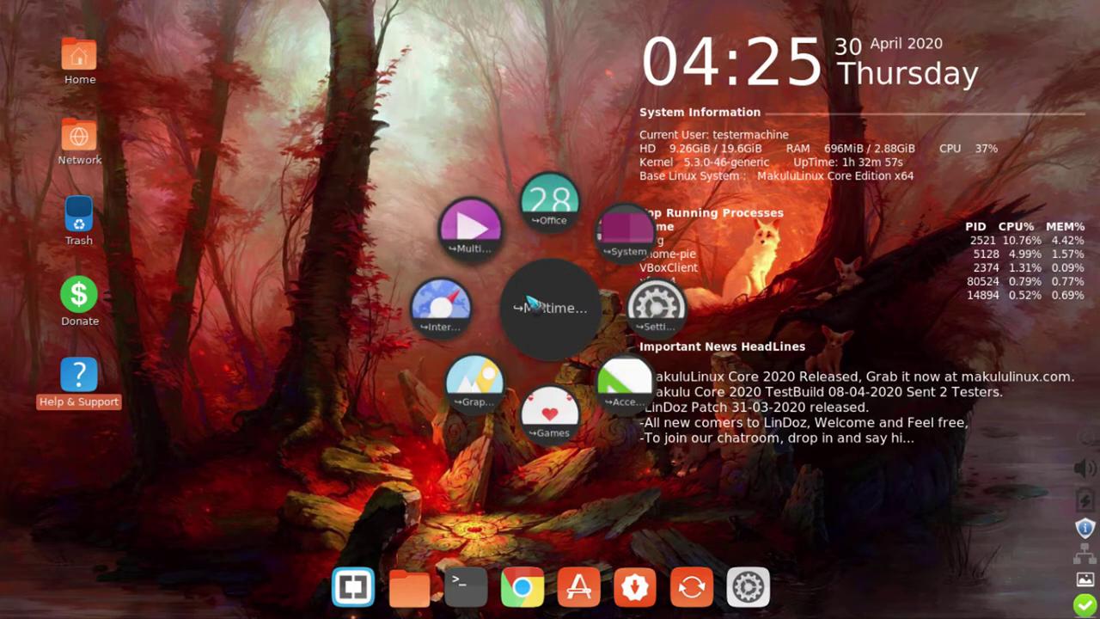
key("Escape")
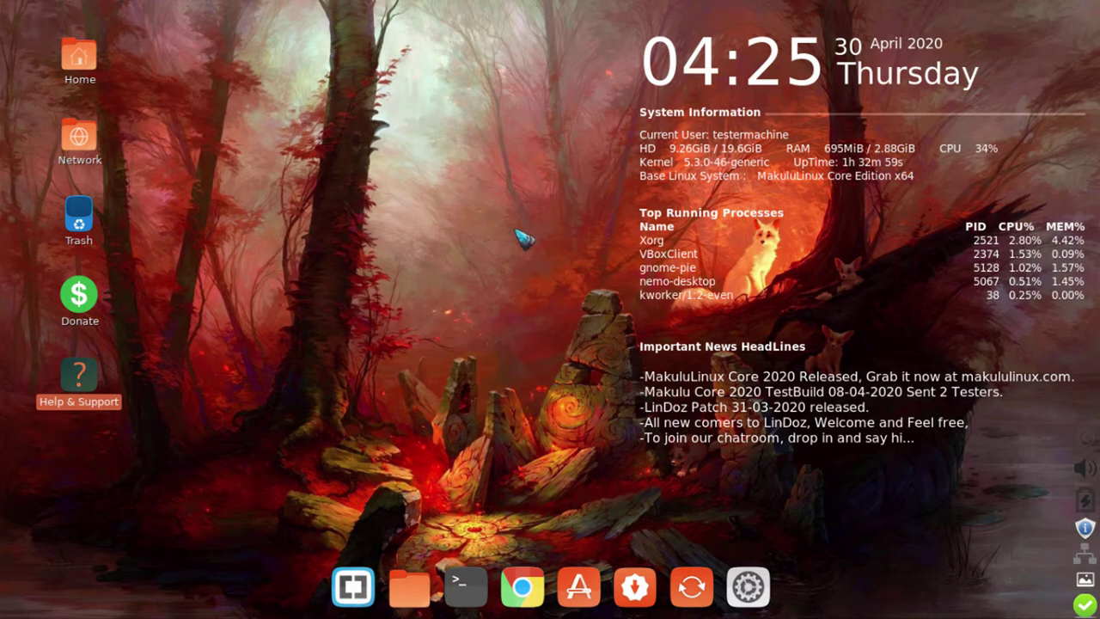
Reopen the pie, enter the Main Menu sub-ring, and close the pie.
left_click(353, 586)
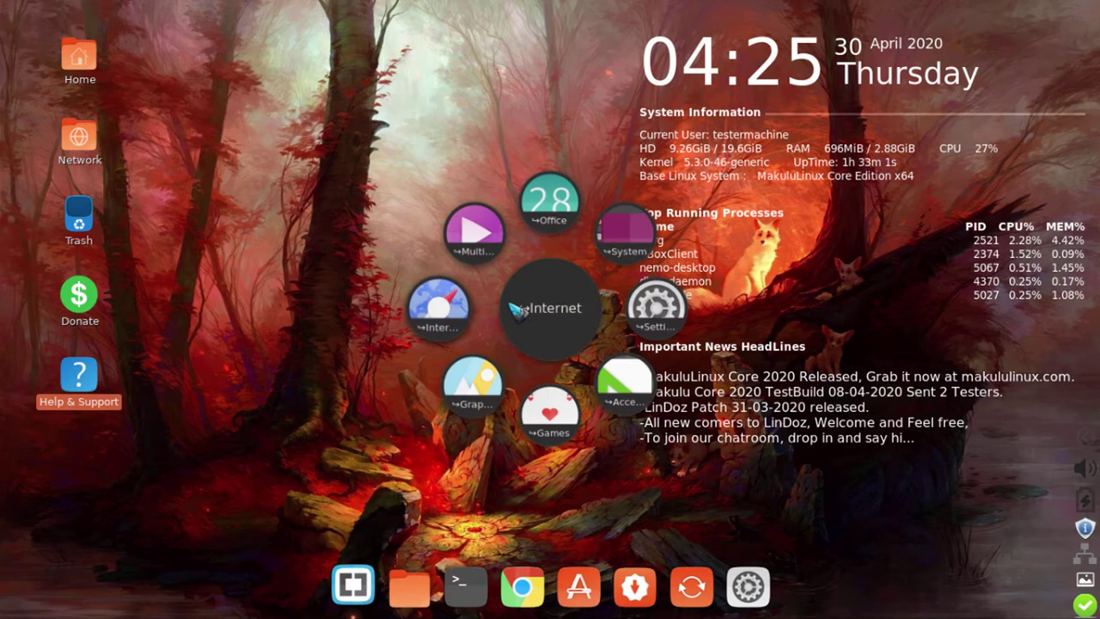
key("Escape")
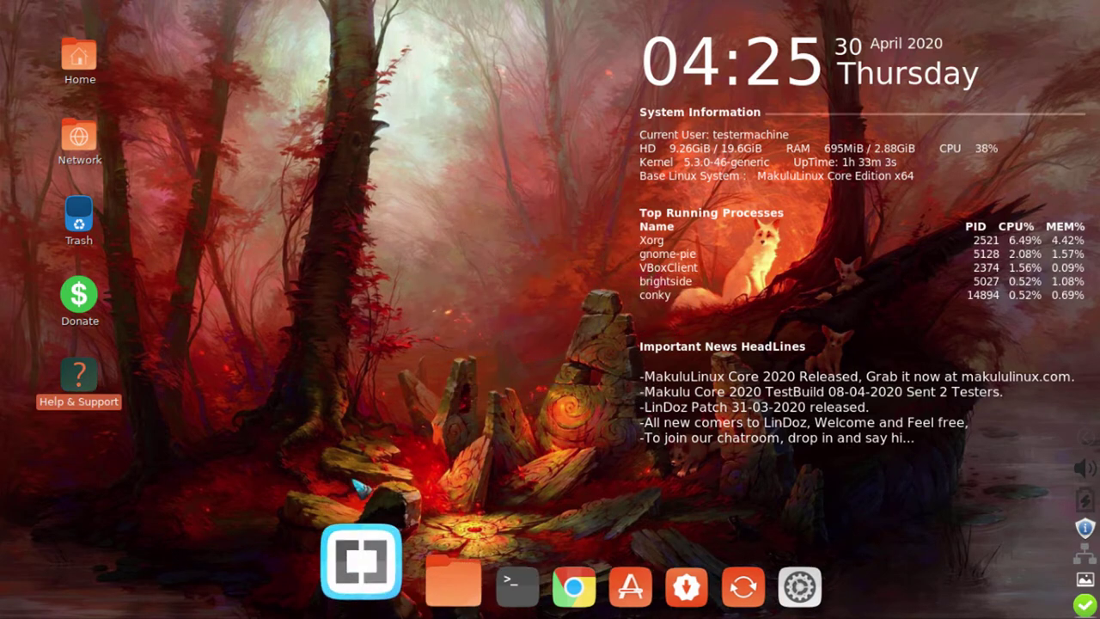
left_click(353, 586)
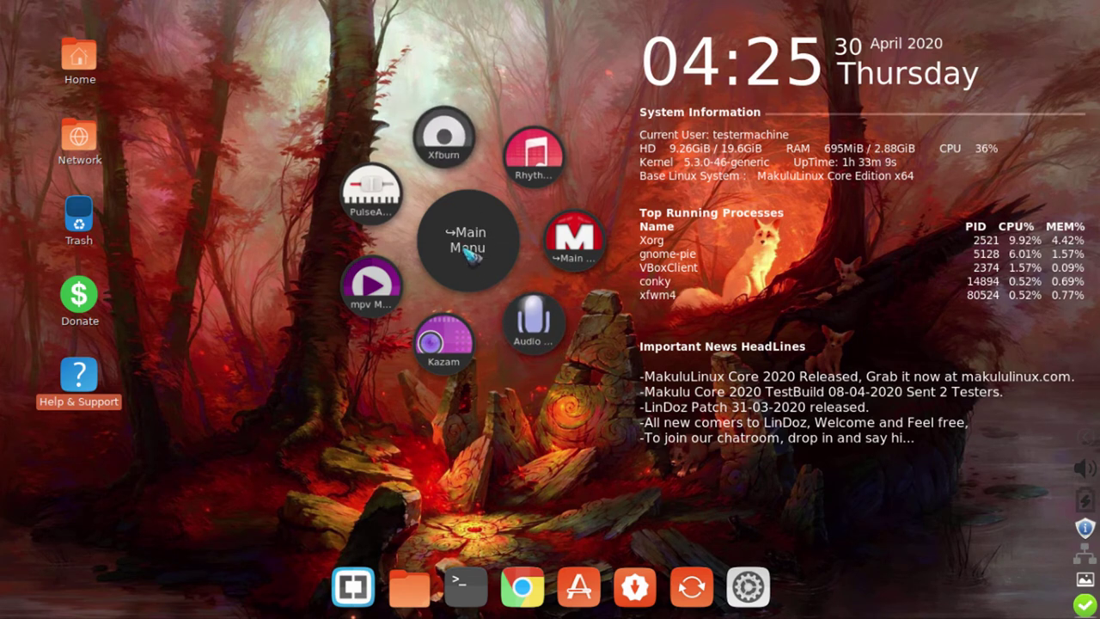
left_click(434, 230)
left_click(514, 297)
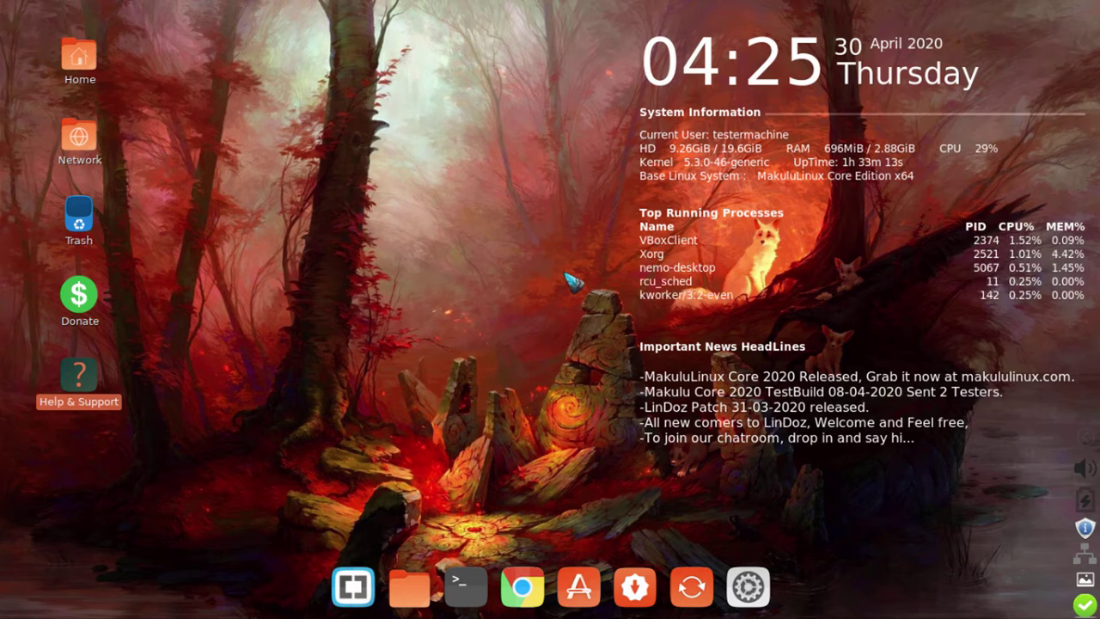
Turn the 3D desktop effects off from Themes & 3D in the desktop menu.
right_click(412, 200)
left_click(482, 419)
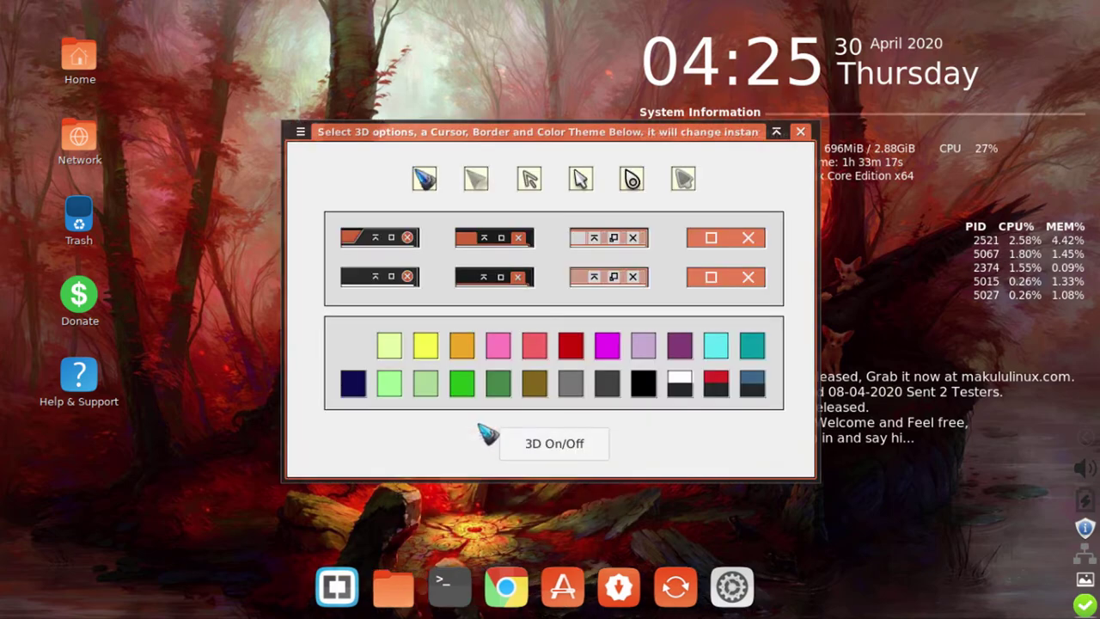
left_click(516, 445)
left_click(643, 402)
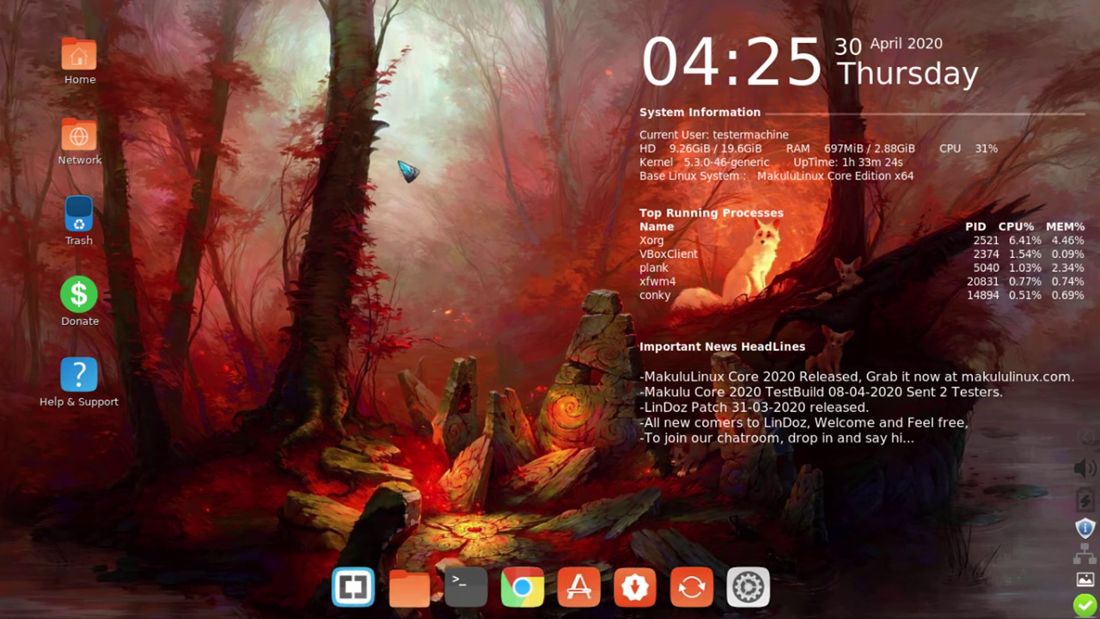
Choose the ring-style pie as the main menu, then open the Home folder from the dock.
right_click(401, 166)
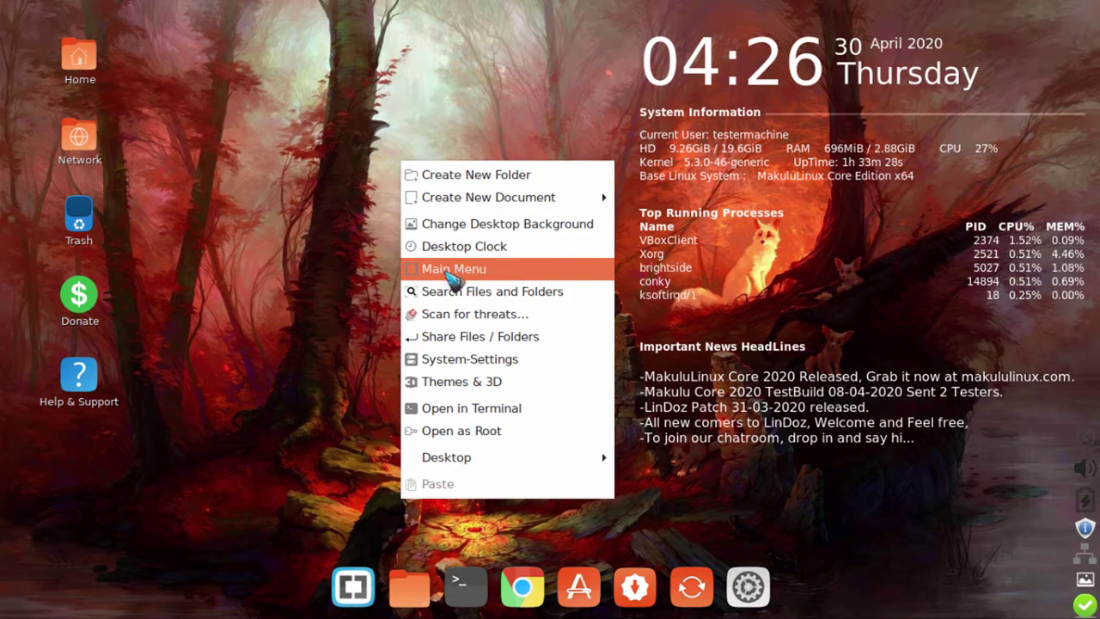
left_click(469, 271)
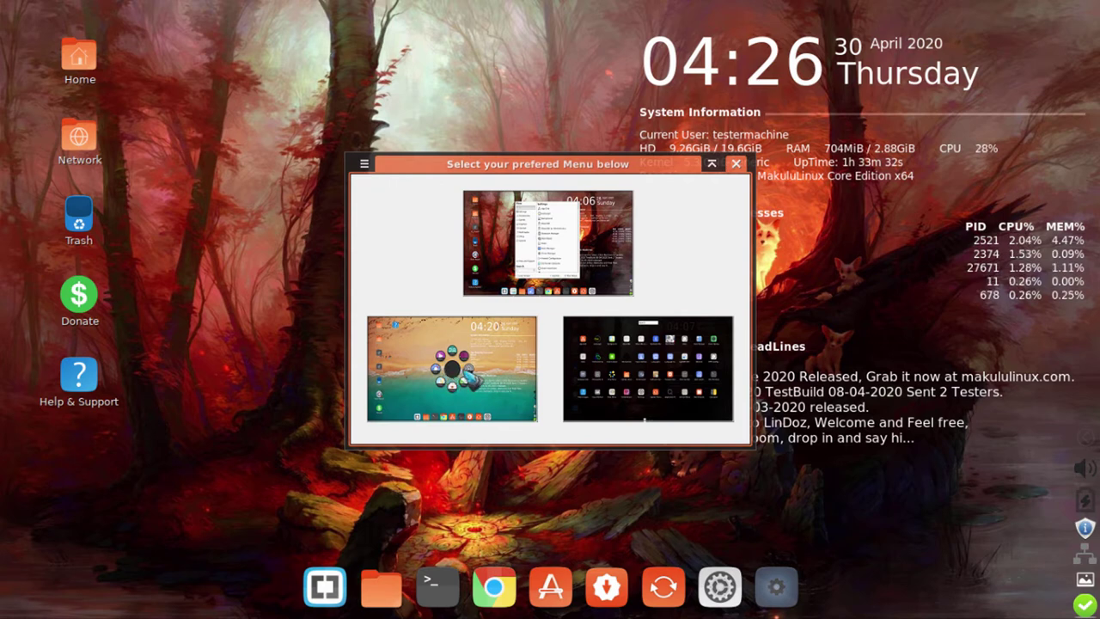
left_click(712, 163)
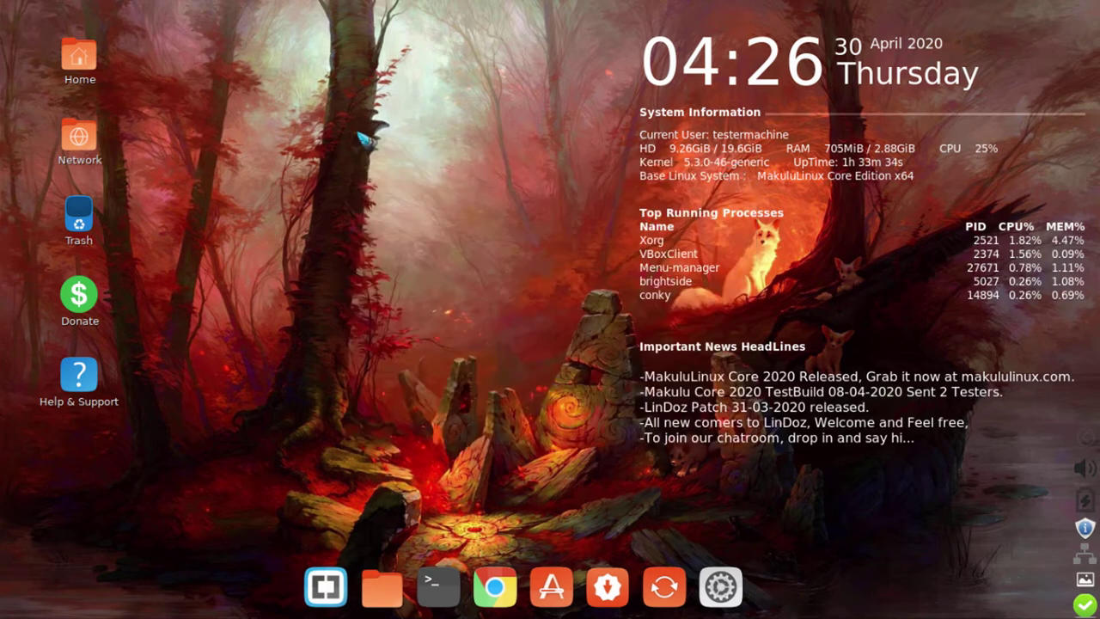
right_click(375, 112)
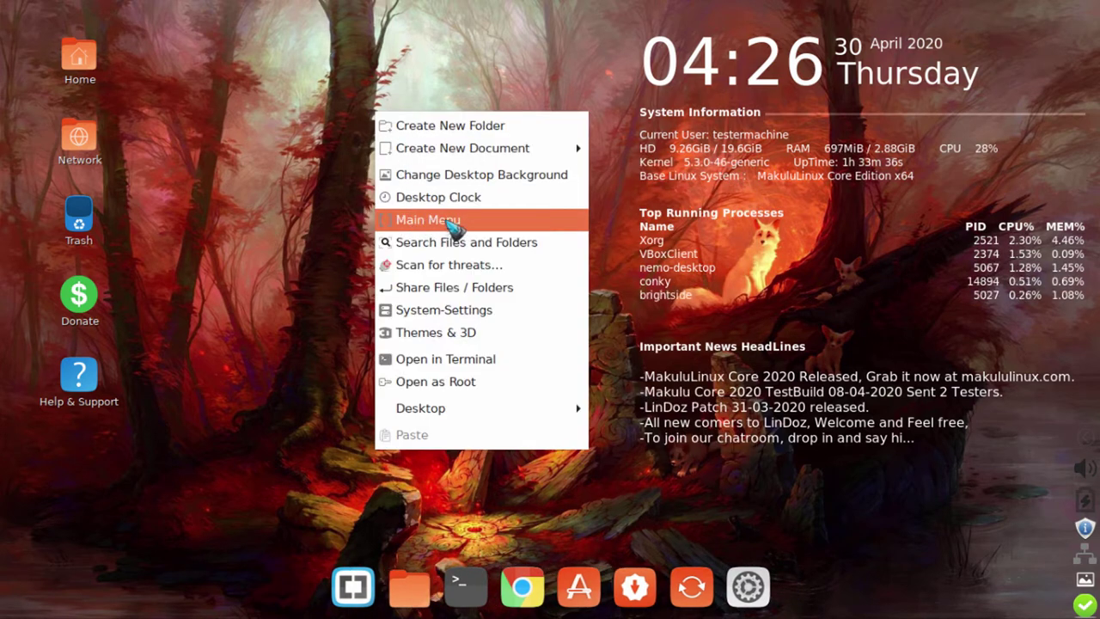
left_click(452, 222)
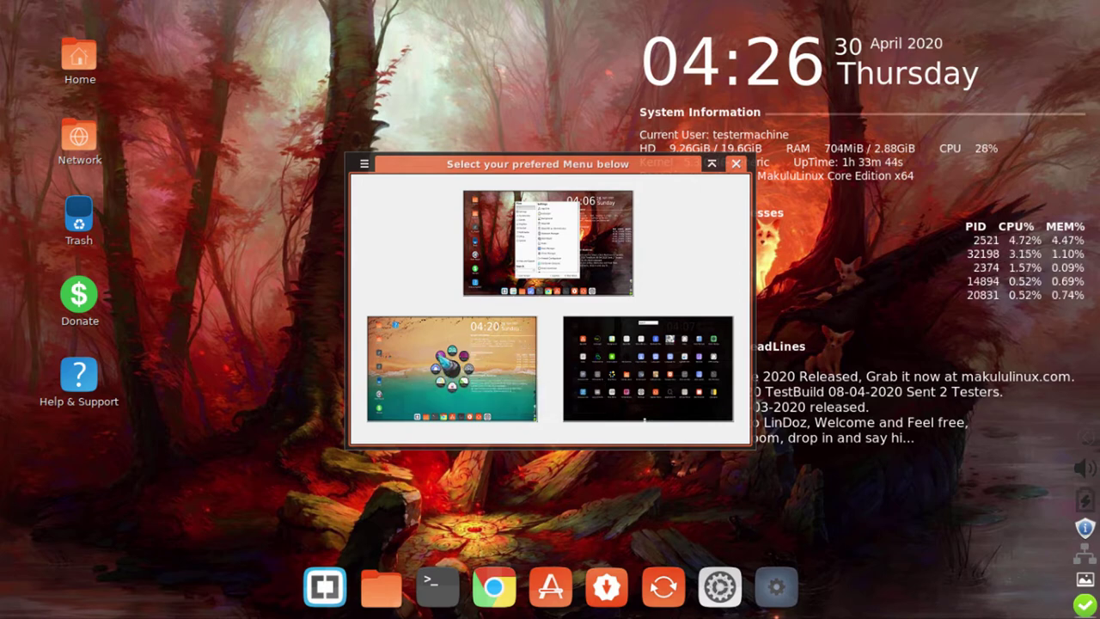
left_click(449, 373)
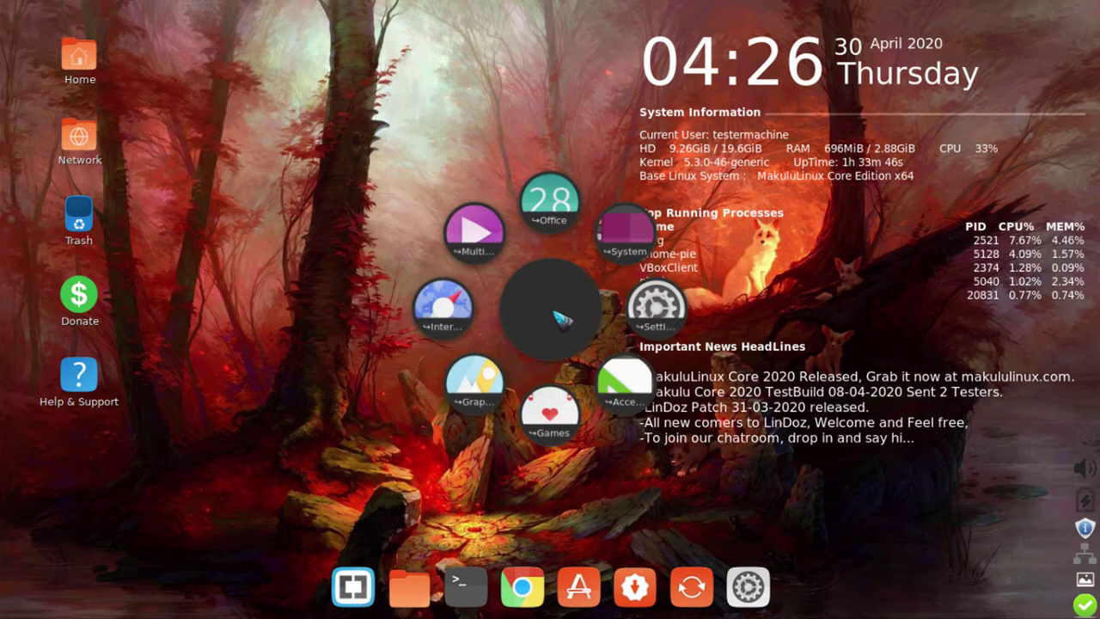
left_click(556, 313)
left_click(409, 587)
Dismiss the stray context menu and pie, close the Home window, and trigger the top-left hot corner.
right_click(604, 403)
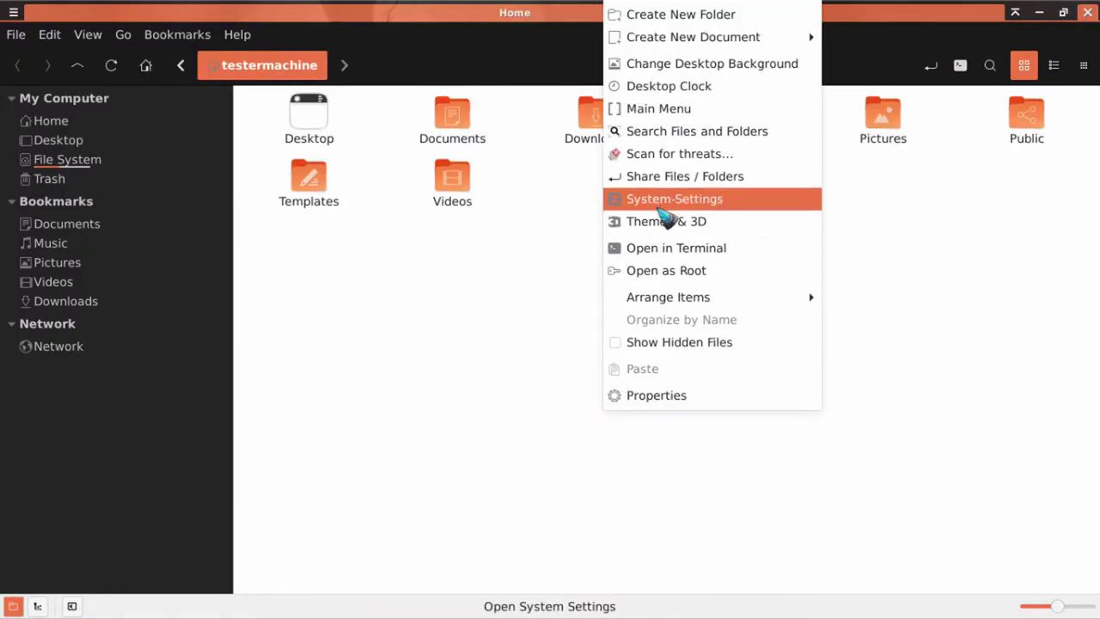
left_click(658, 108)
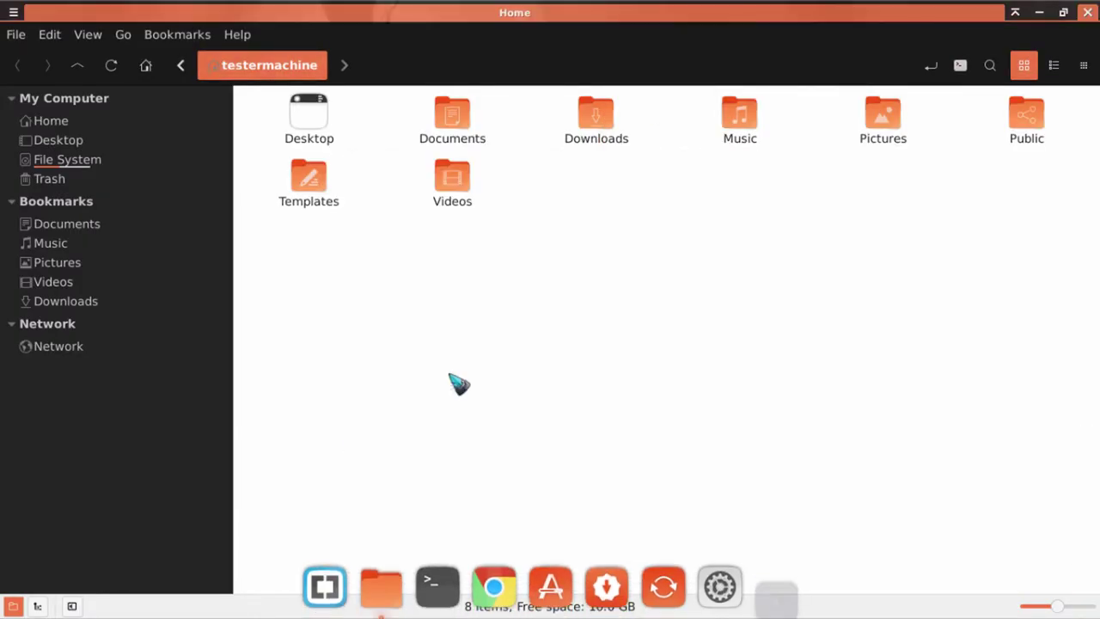
key("ctrl+alt+space")
left_click(544, 325)
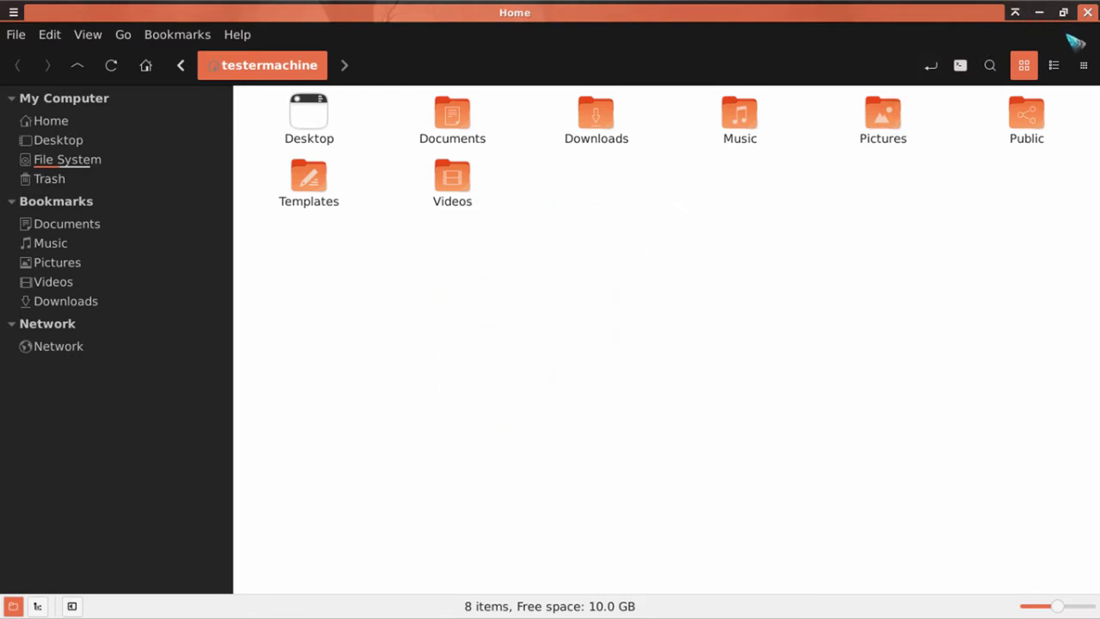
left_click(1088, 13)
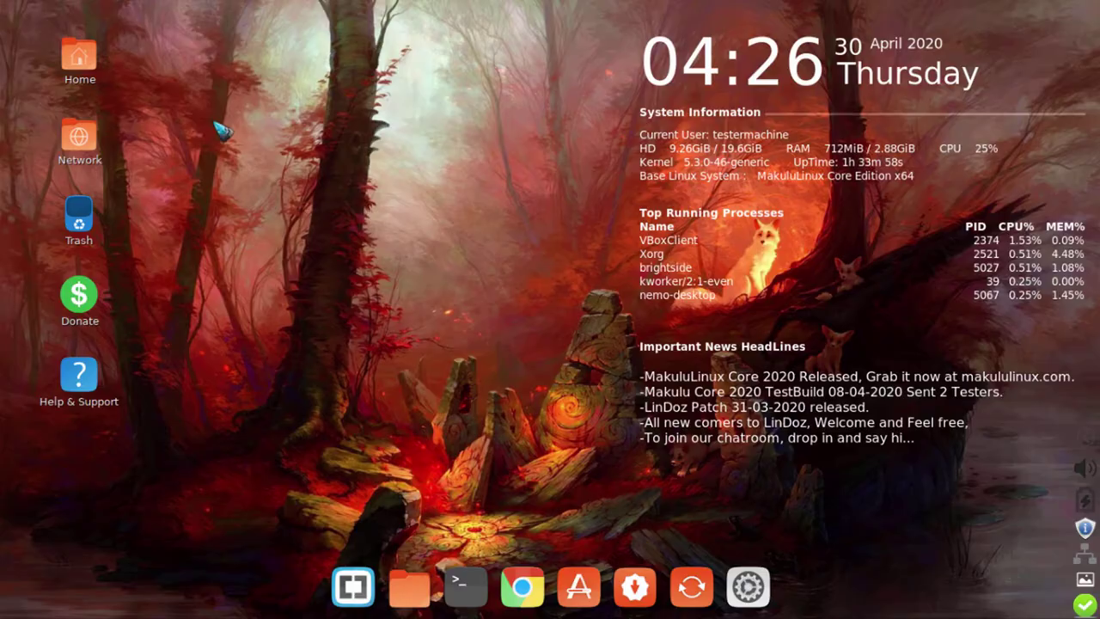
mouse_move(3, 2)
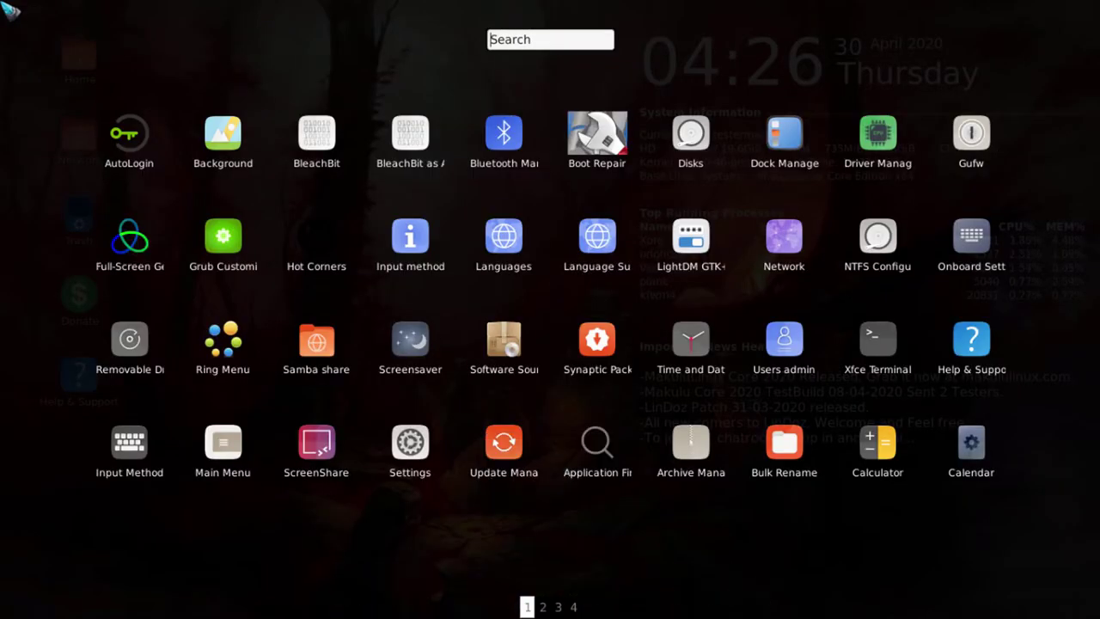
left_click(393, 604)
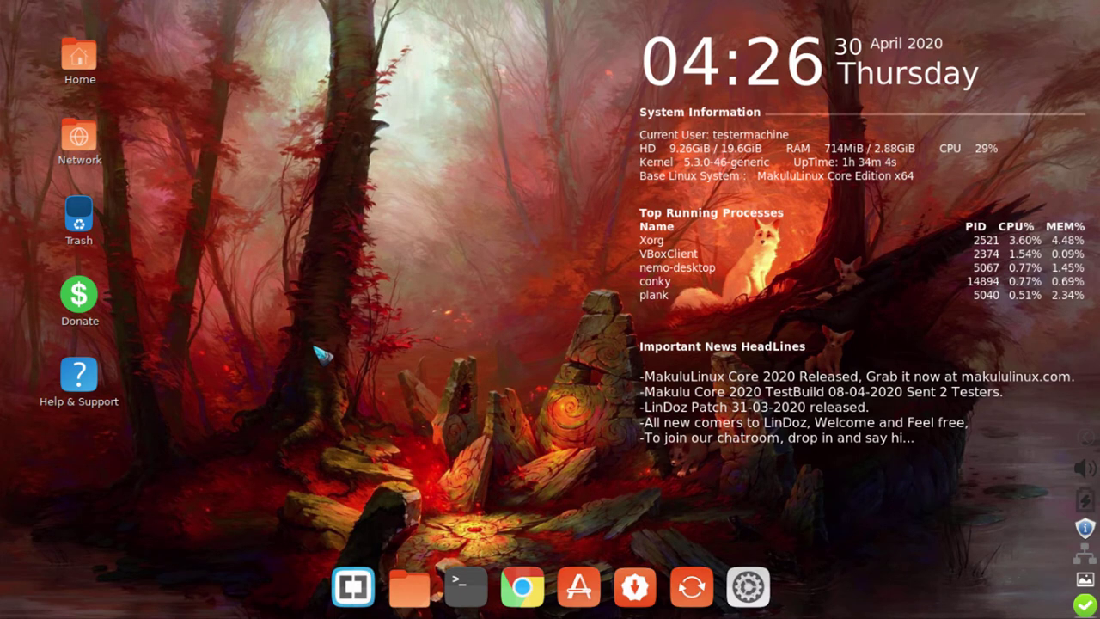
key("super")
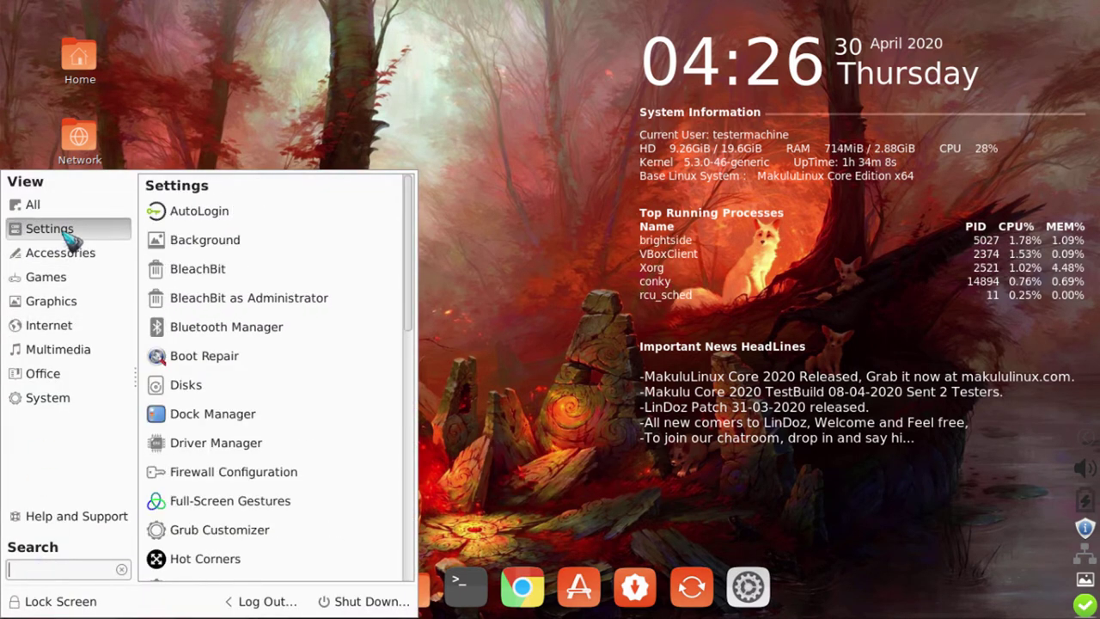
mouse_move(107, 241)
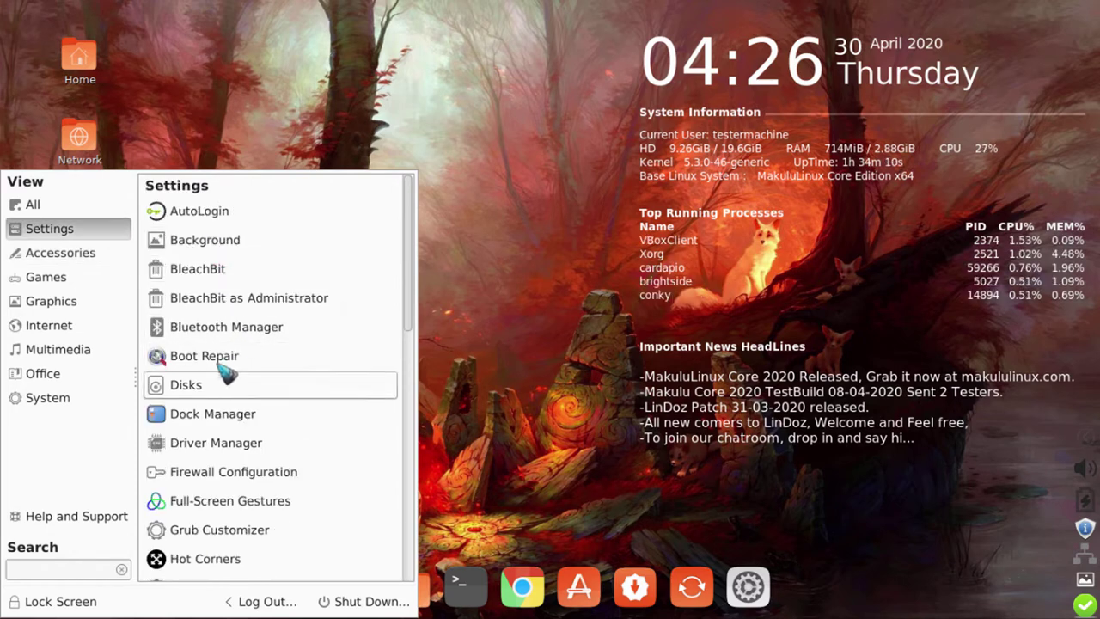
left_click_drag(368, 397, 611, 592)
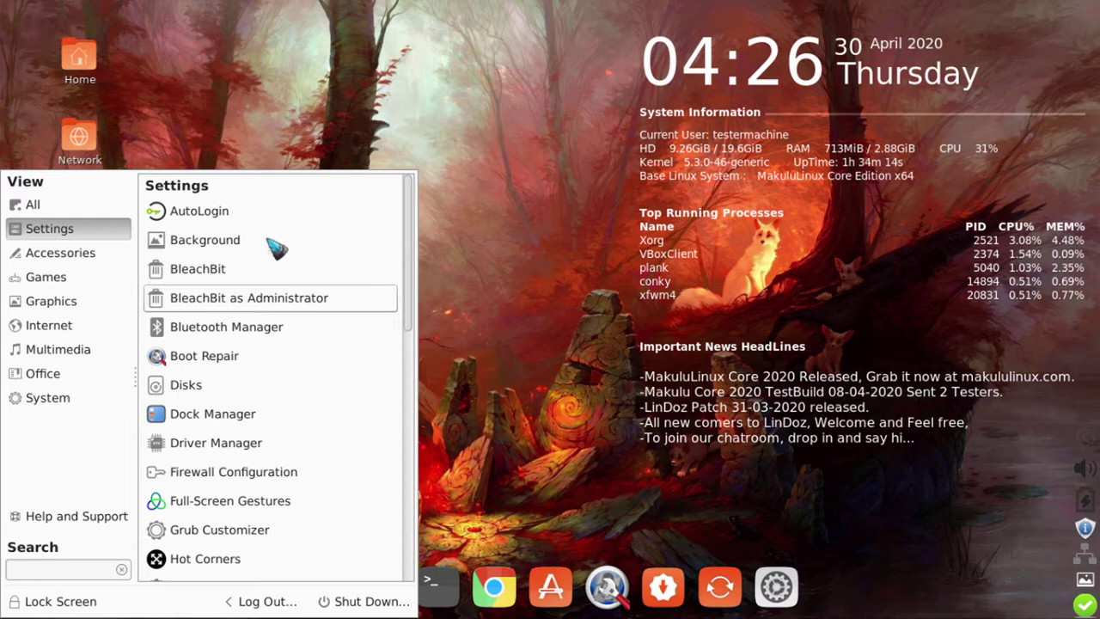
scroll(251, 343, "down", 5)
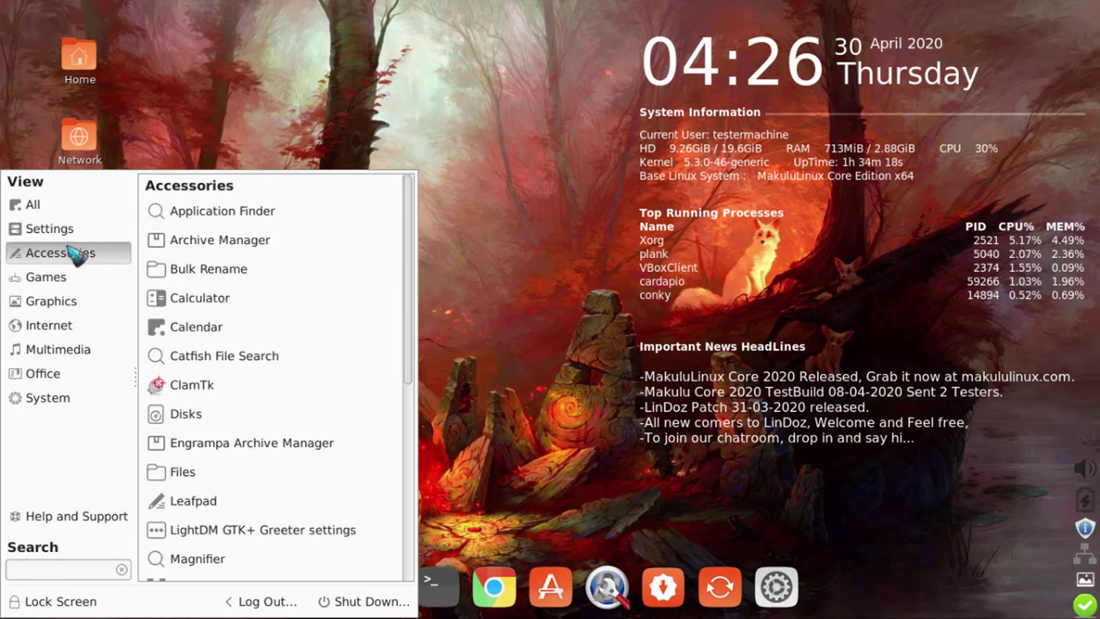
mouse_move(51, 228)
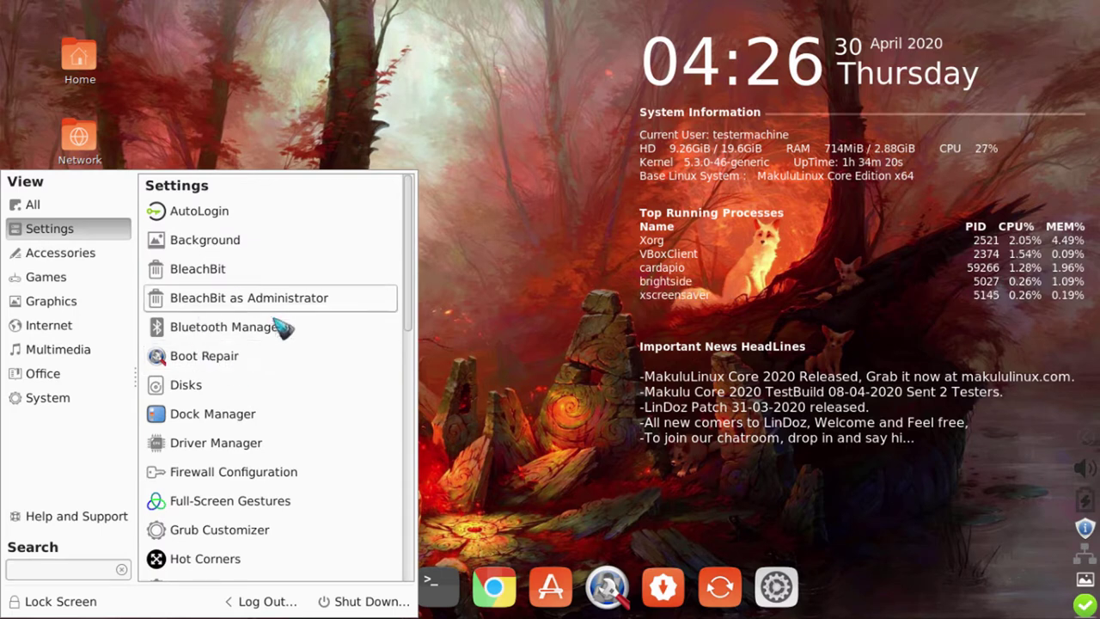
left_click_drag(516, 516, 632, 435)
left_click_drag(593, 575, 563, 296)
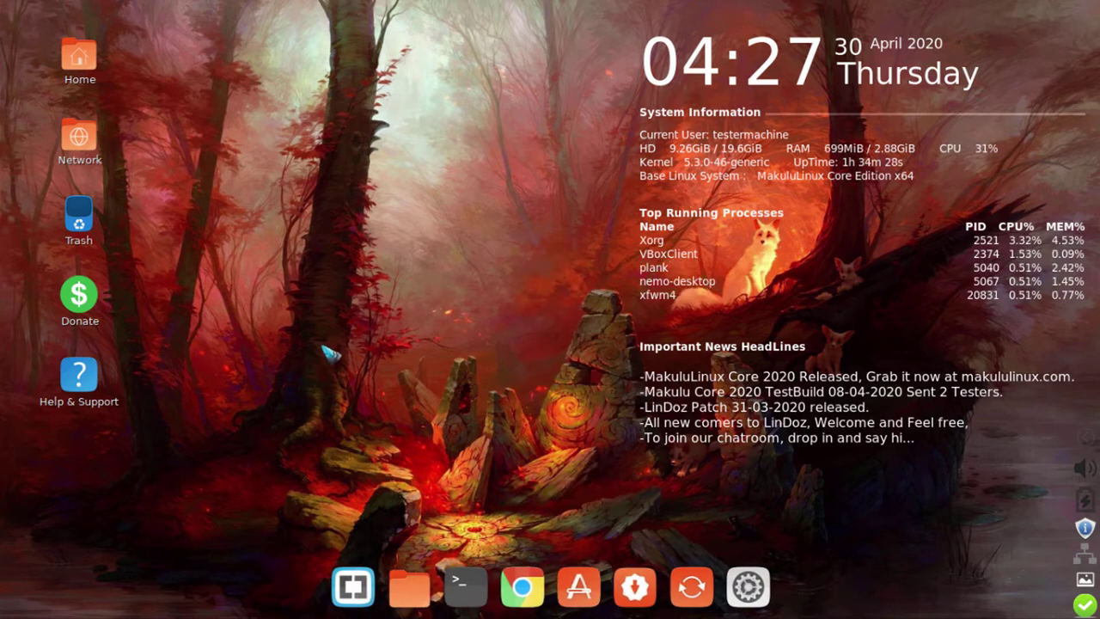
key("super")
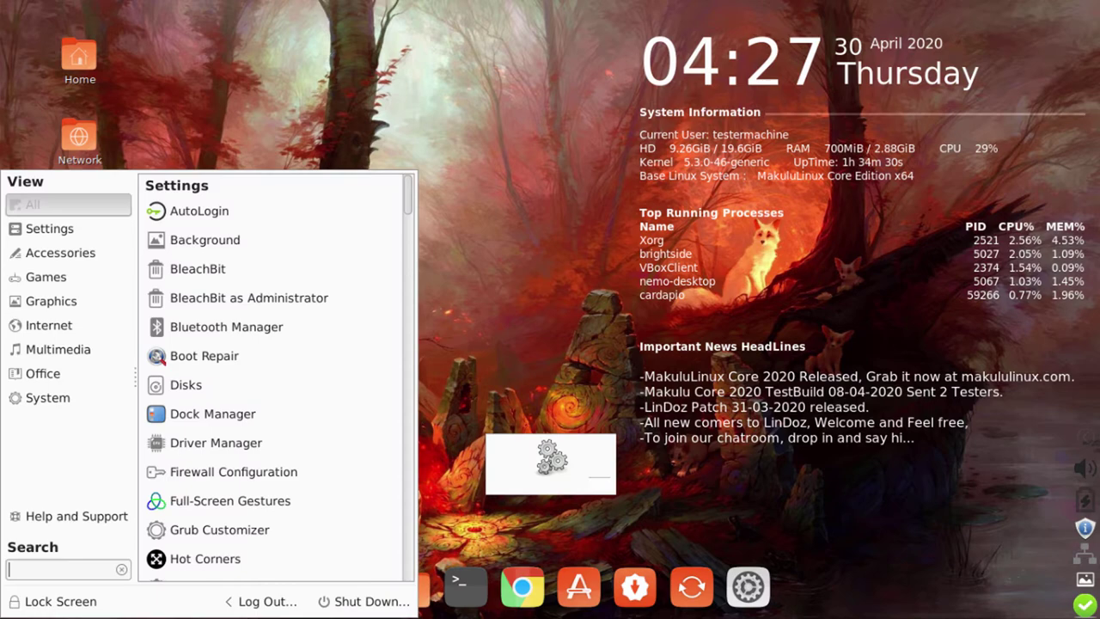
left_click(516, 417)
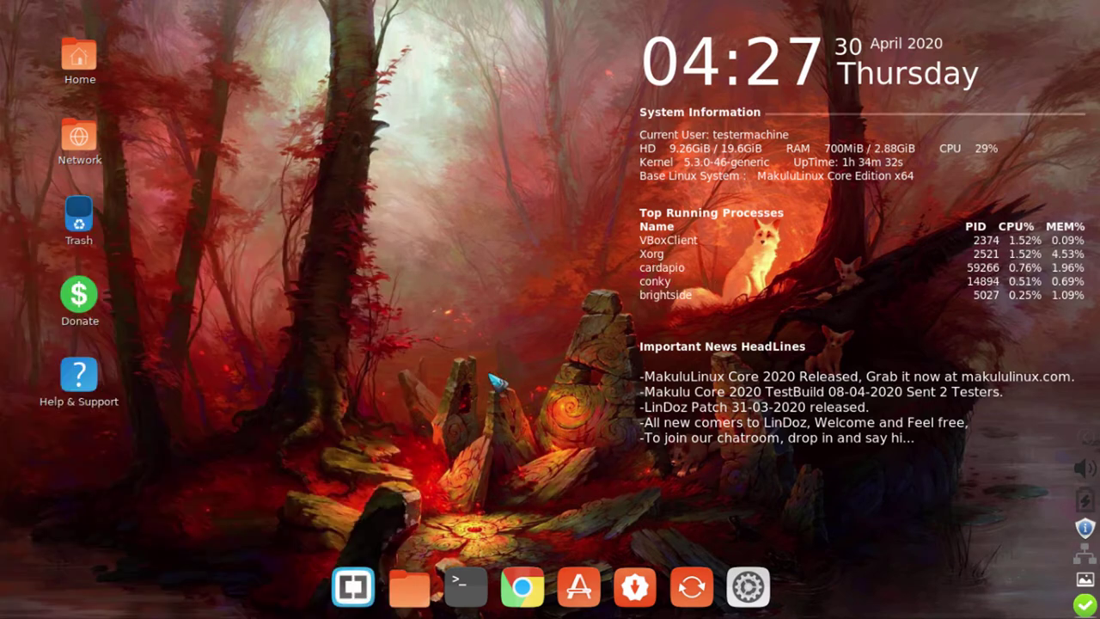
mouse_move(4, 3)
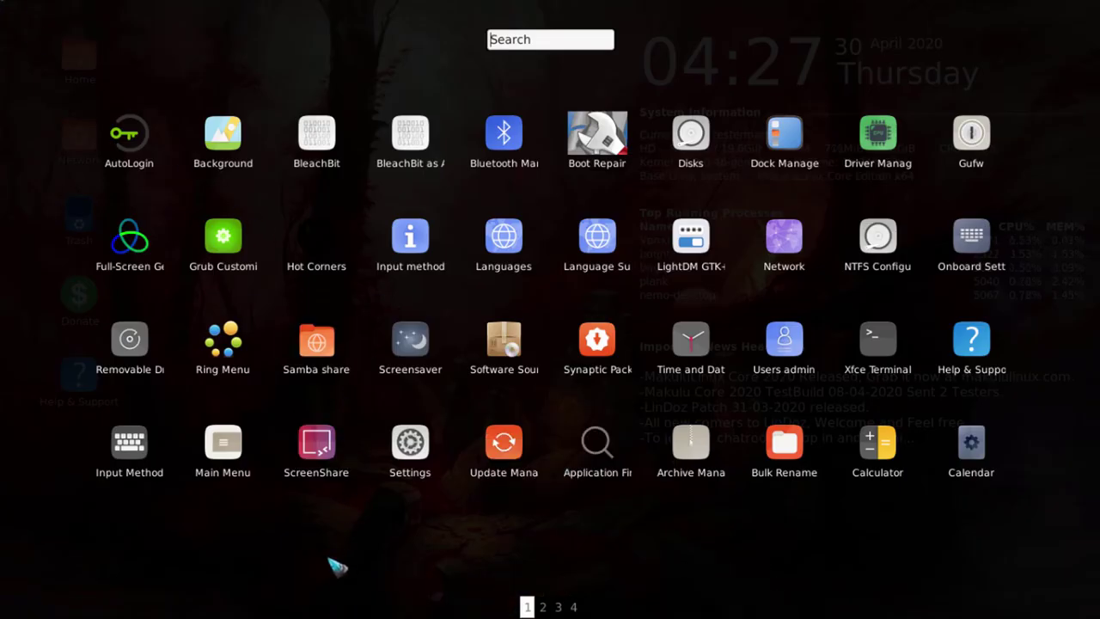
left_click(336, 566)
Select the classic list style in the Main Menu chooser and close the opened menu.
right_click(391, 155)
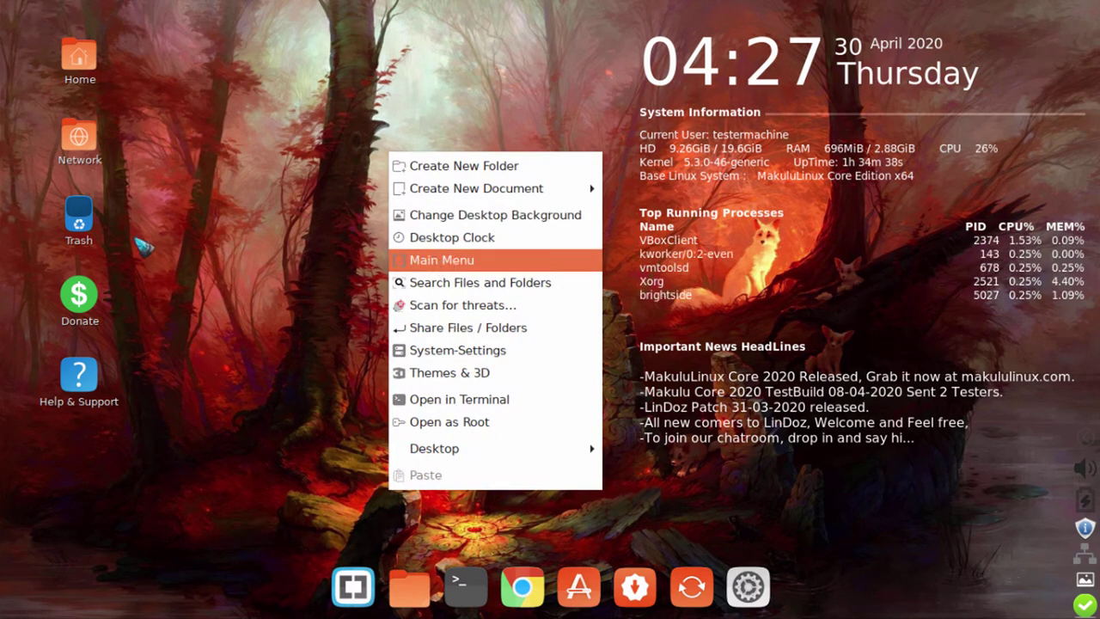
left_click(119, 246)
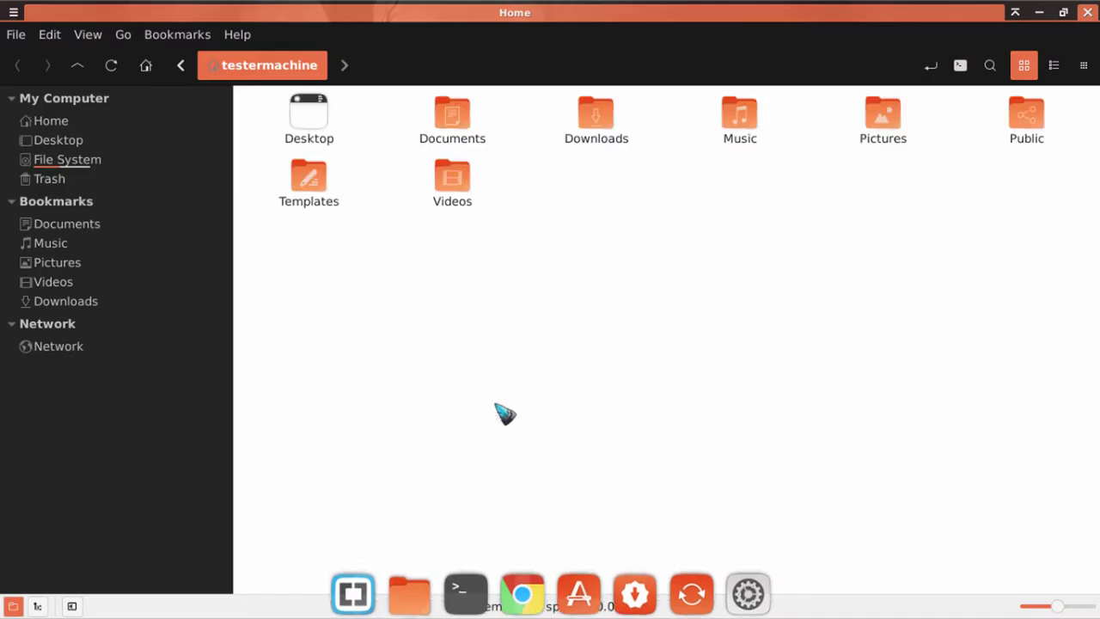
right_click(507, 405)
left_click(569, 110)
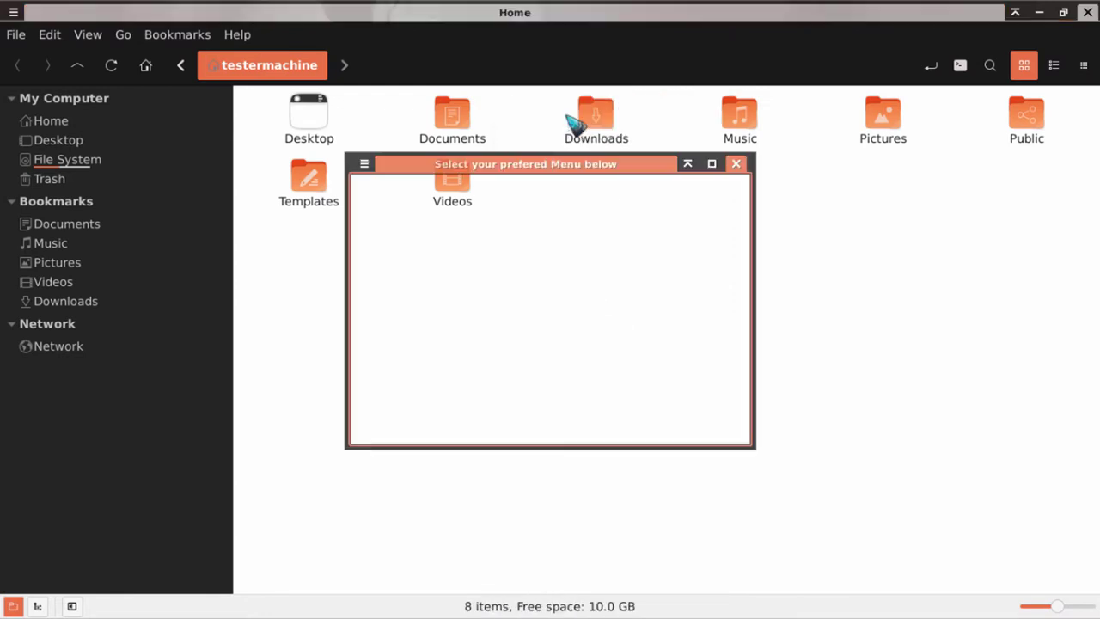
left_click(553, 253)
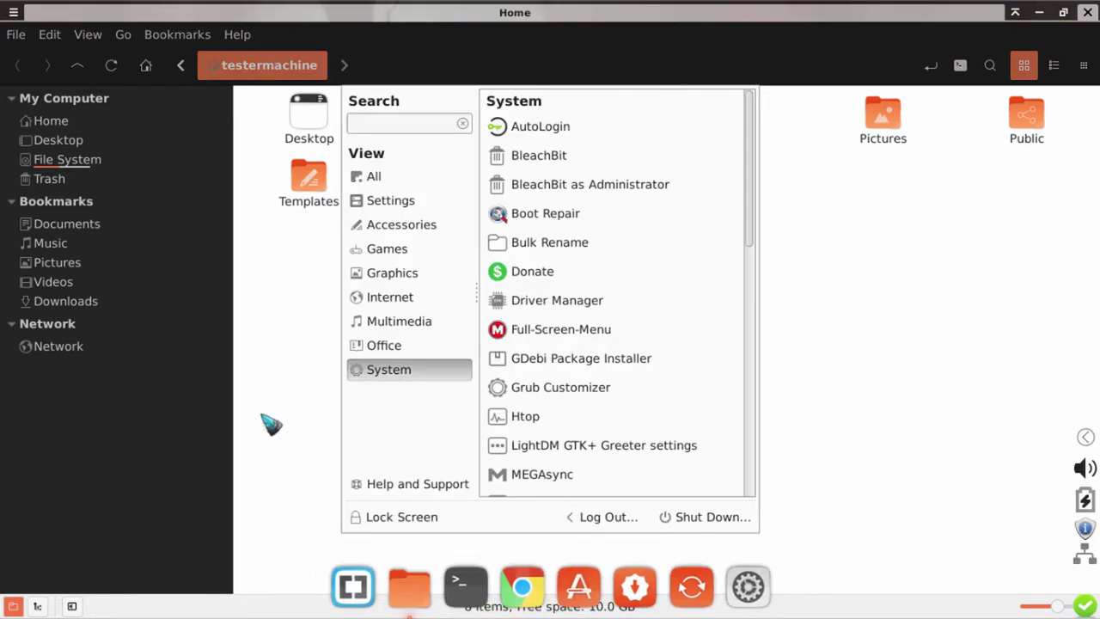
left_click(294, 430)
Try the full-screen app grid and then the circular radial menu styles.
right_click(525, 309)
left_click(567, 317)
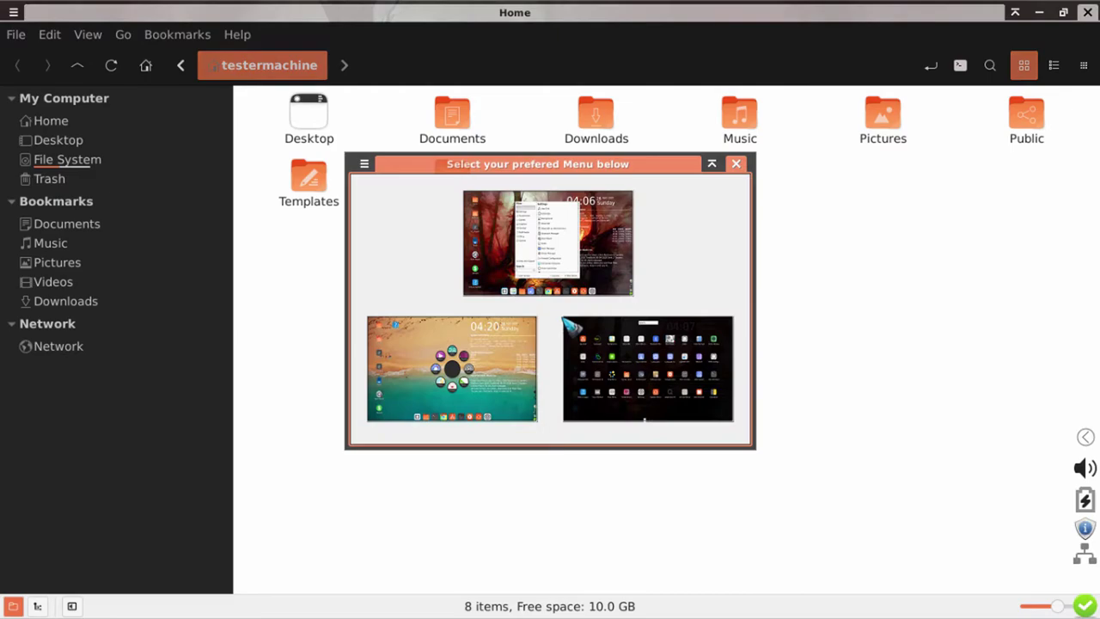
left_click(634, 363)
left_click(511, 363)
right_click(510, 363)
left_click(556, 317)
left_click(502, 356)
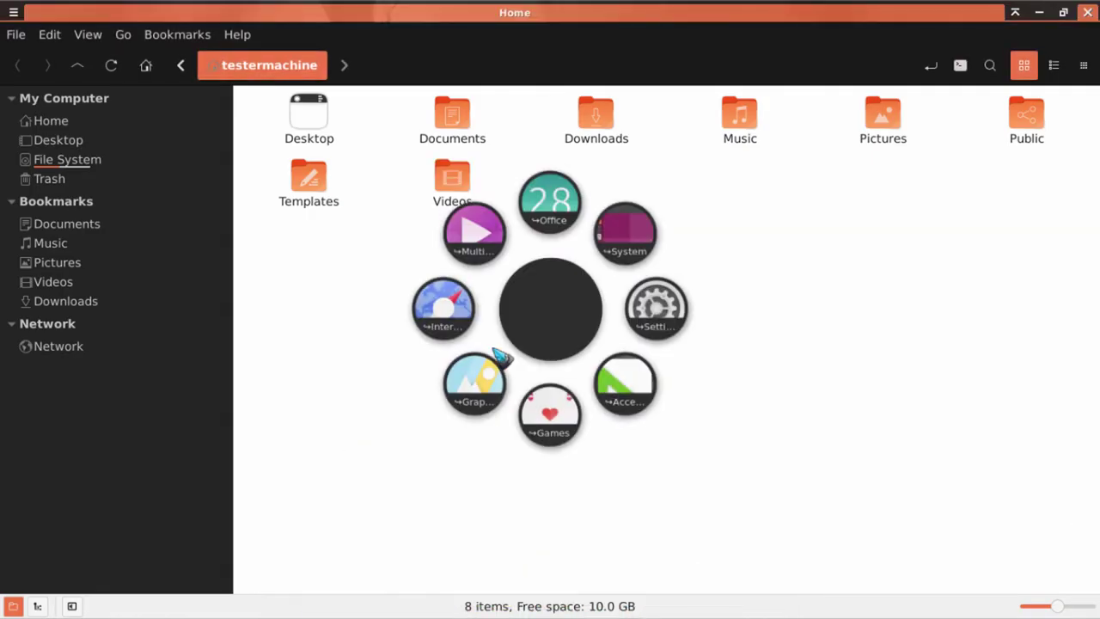
left_click(570, 295)
Switch back to the classic list menu, view its System category, and close the Home window.
right_click(516, 351)
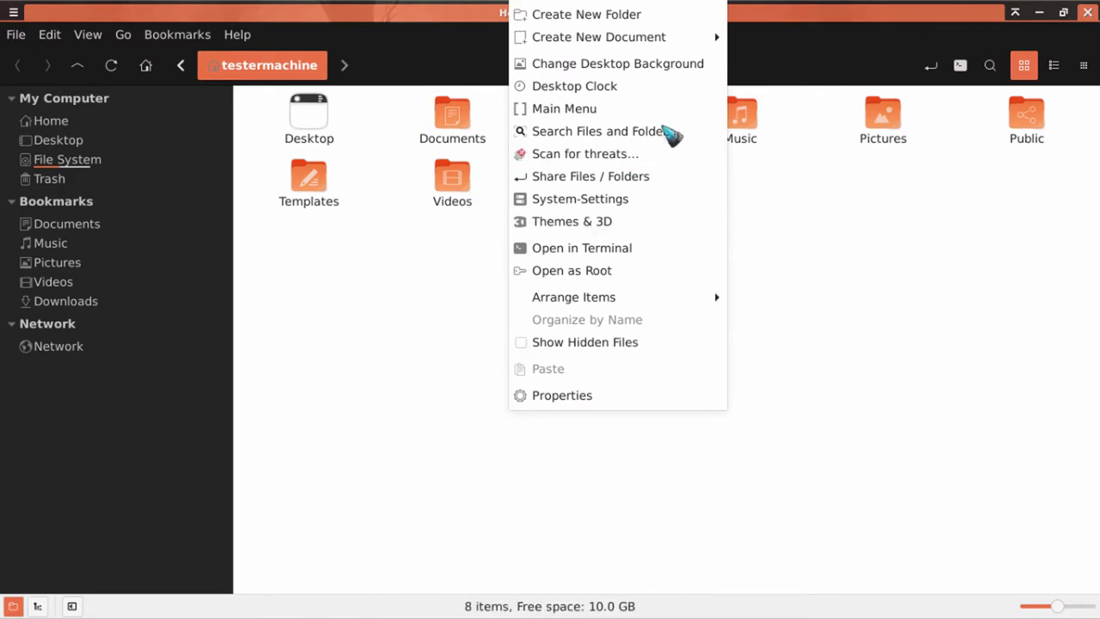
left_click(572, 110)
left_click(539, 260)
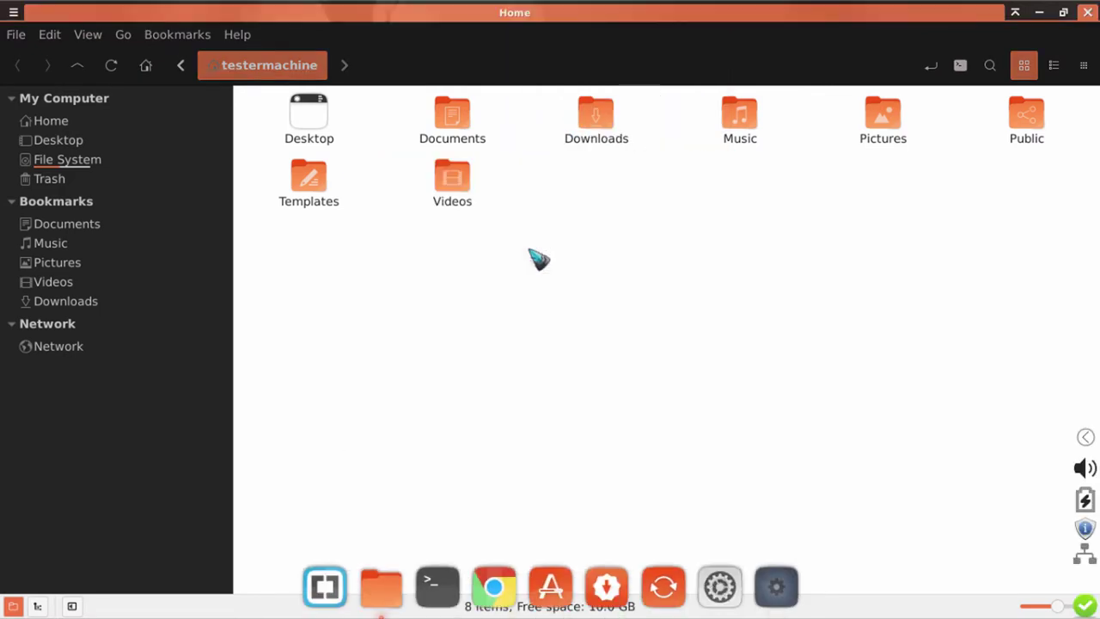
left_click(253, 432)
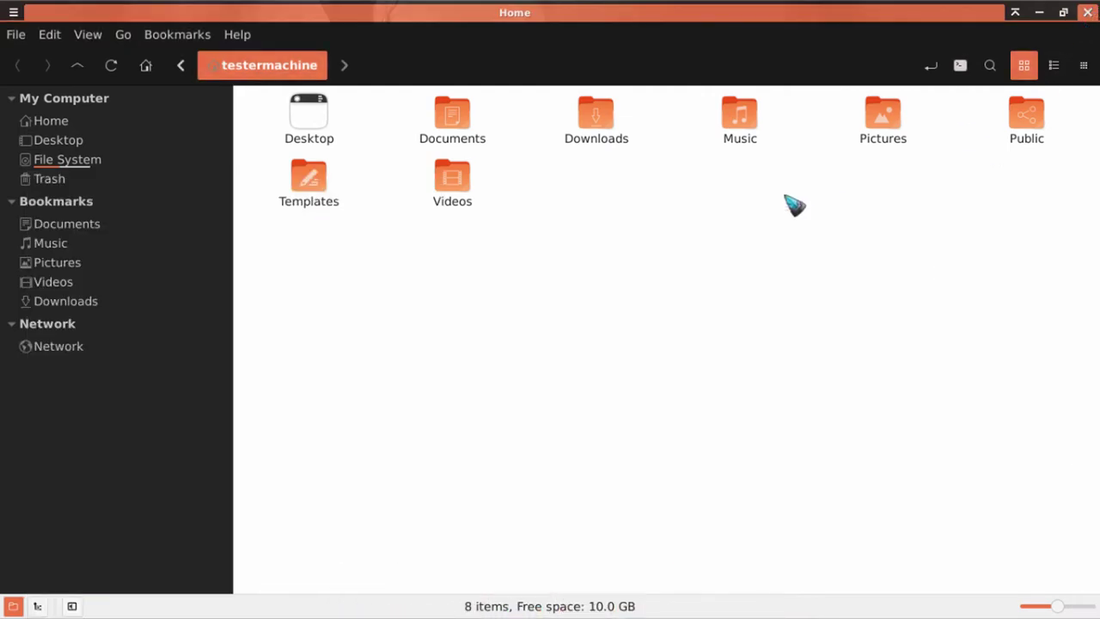
left_click(1087, 14)
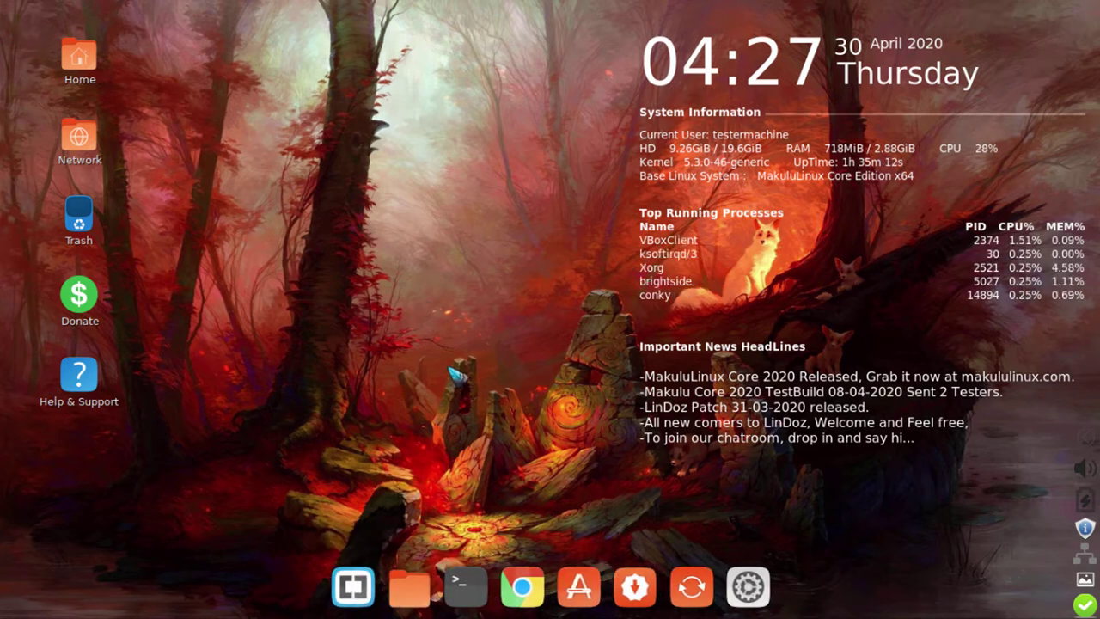
right_click(432, 136)
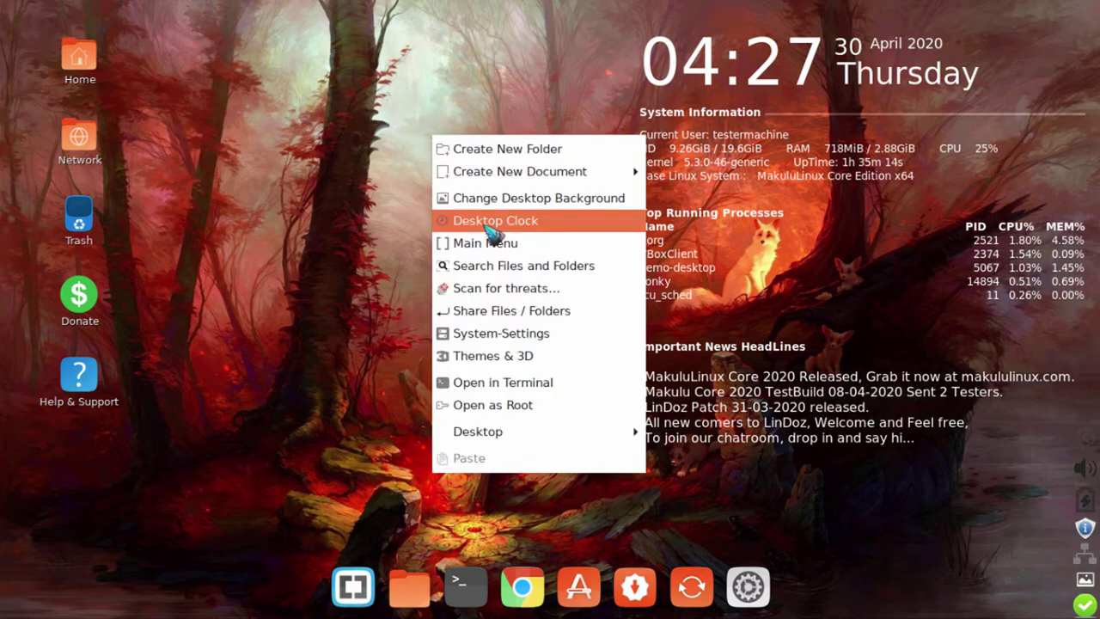
left_click(416, 251)
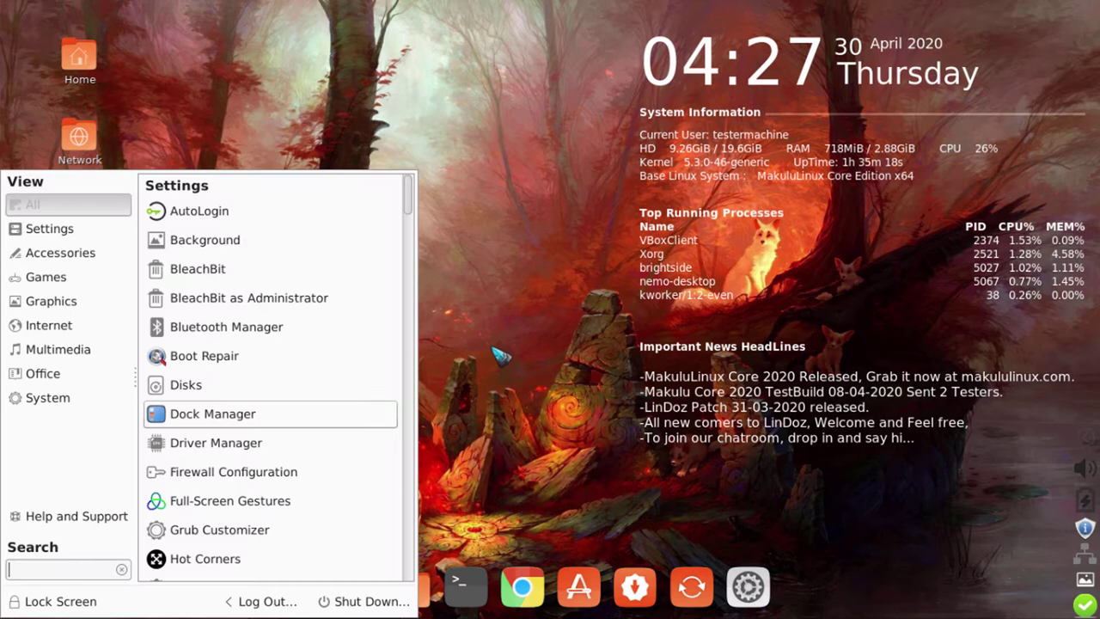
left_click(641, 316)
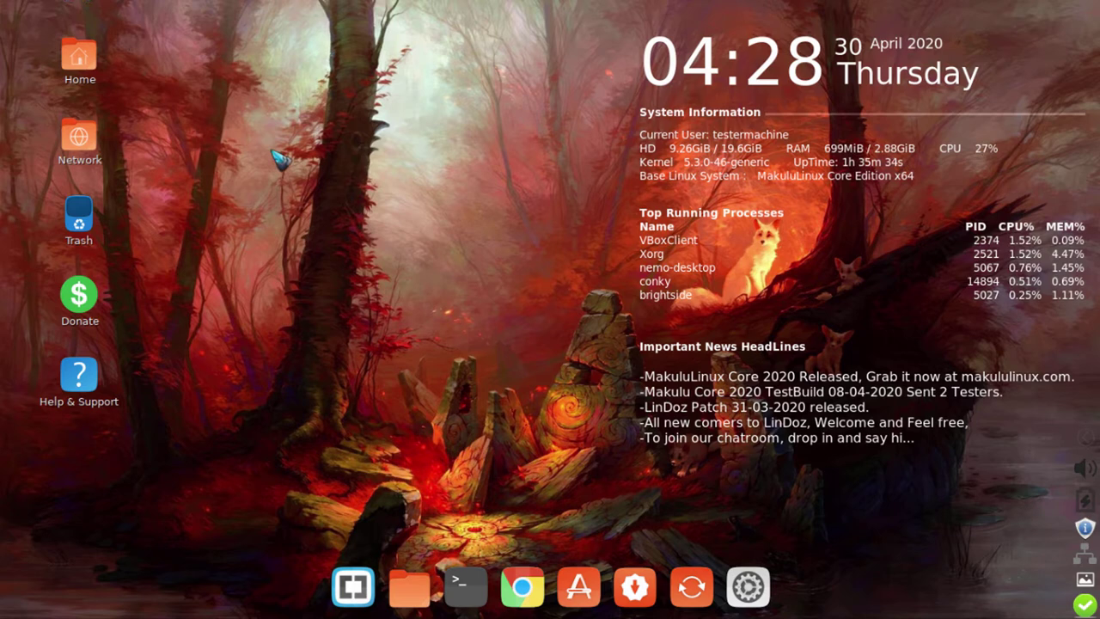
right_click(384, 145)
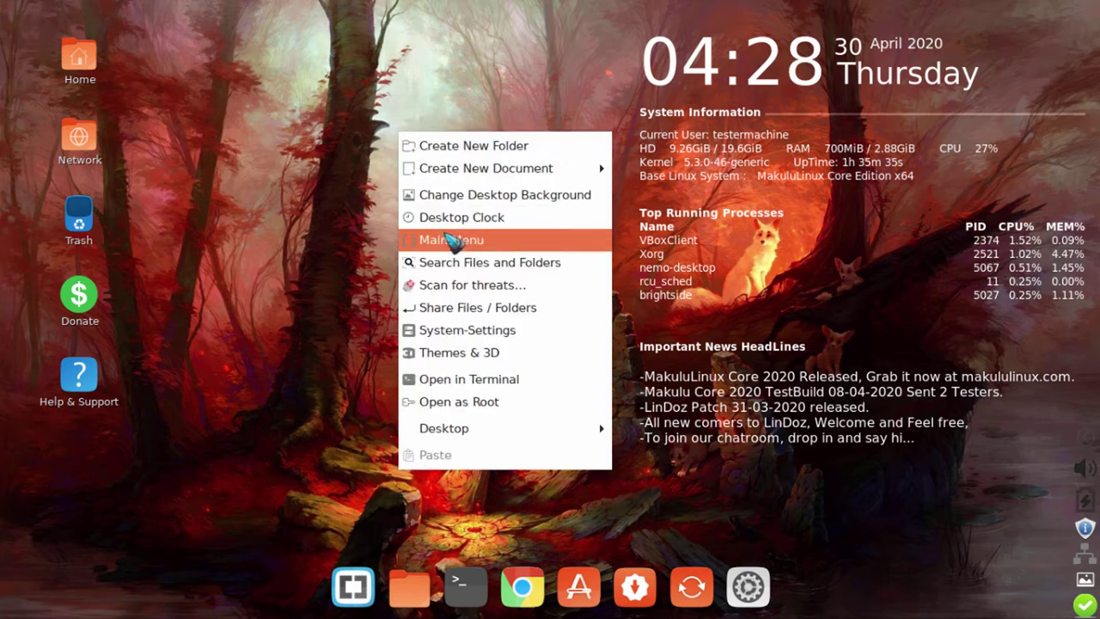
left_click(445, 237)
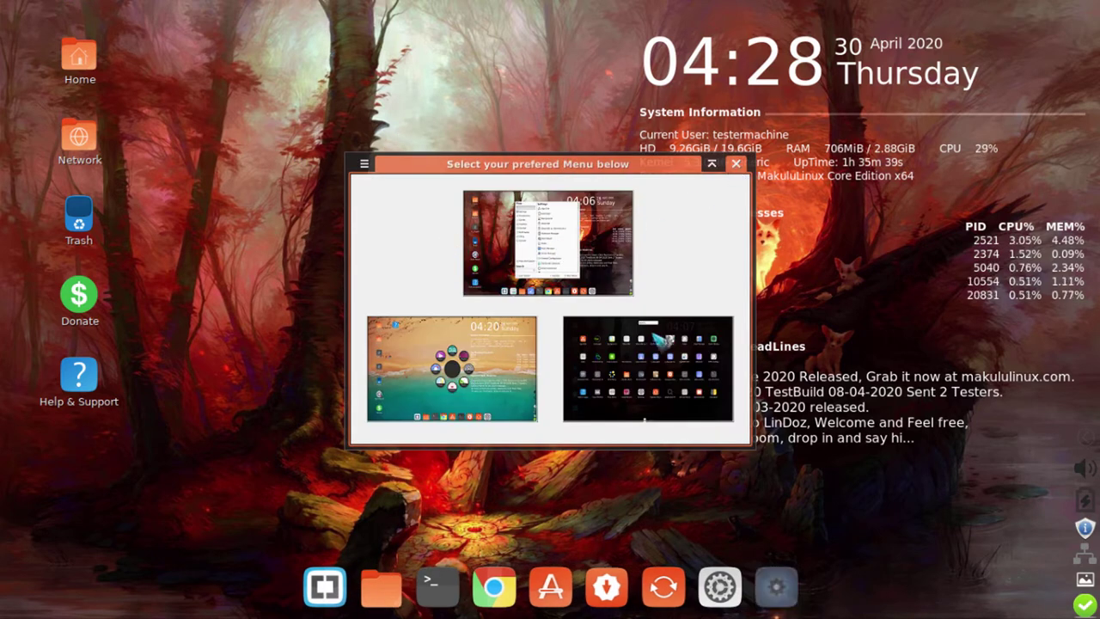
left_click(736, 163)
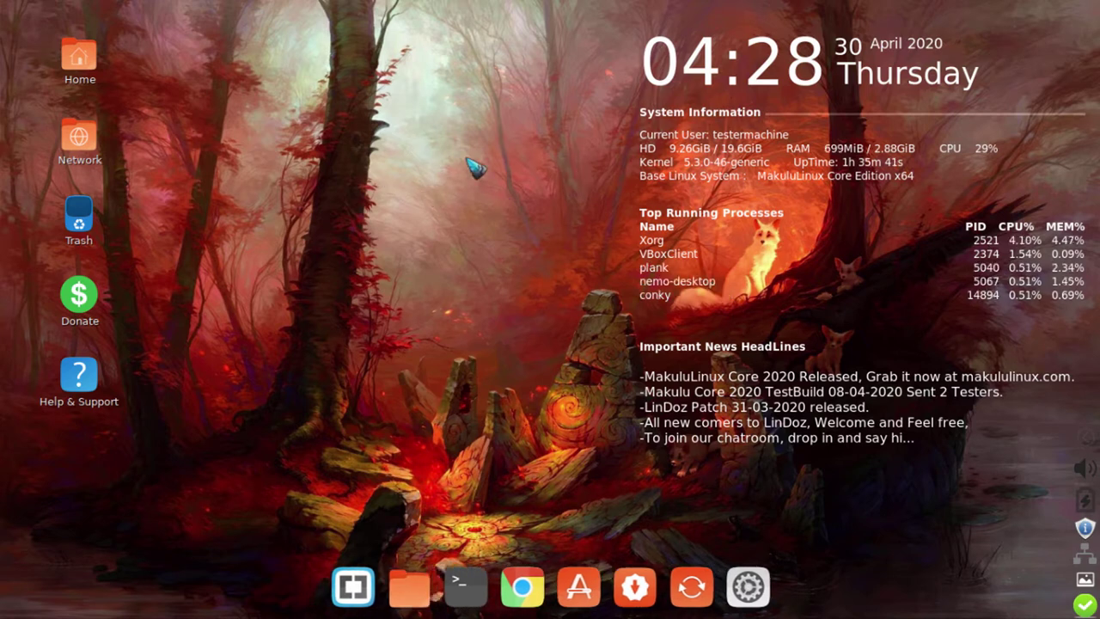
right_click(475, 167)
left_click(526, 265)
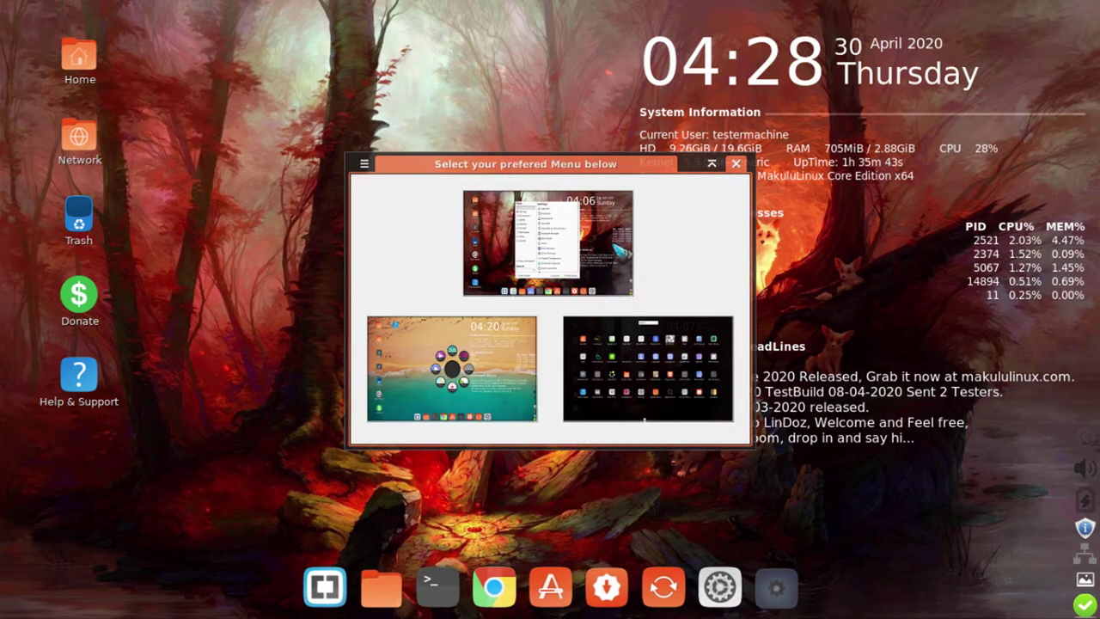
left_click(738, 165)
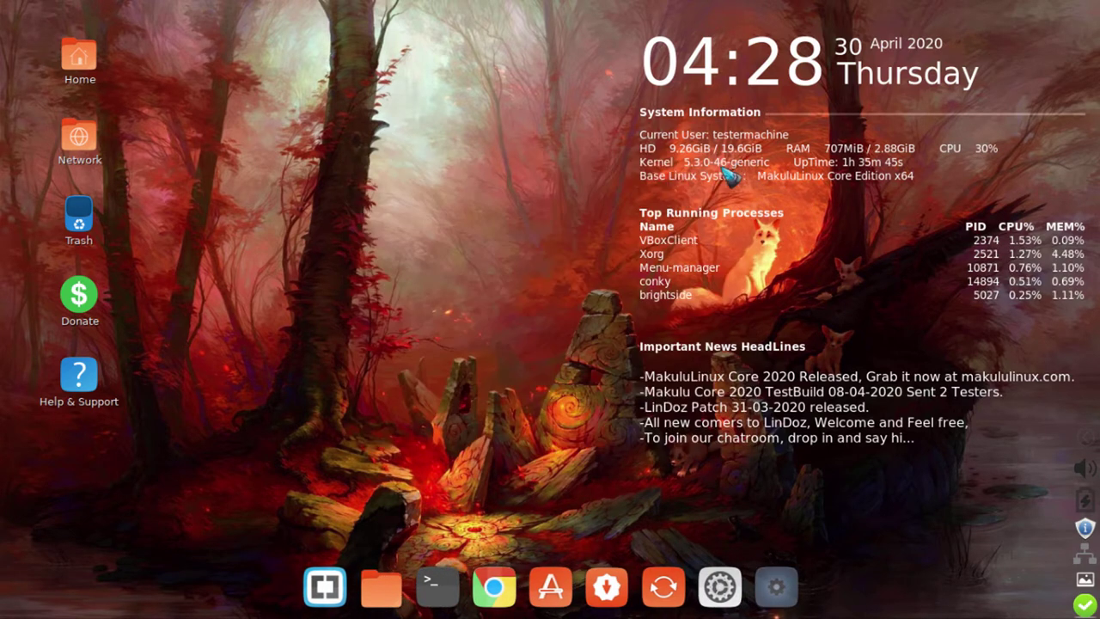
right_click(409, 127)
left_click(448, 241)
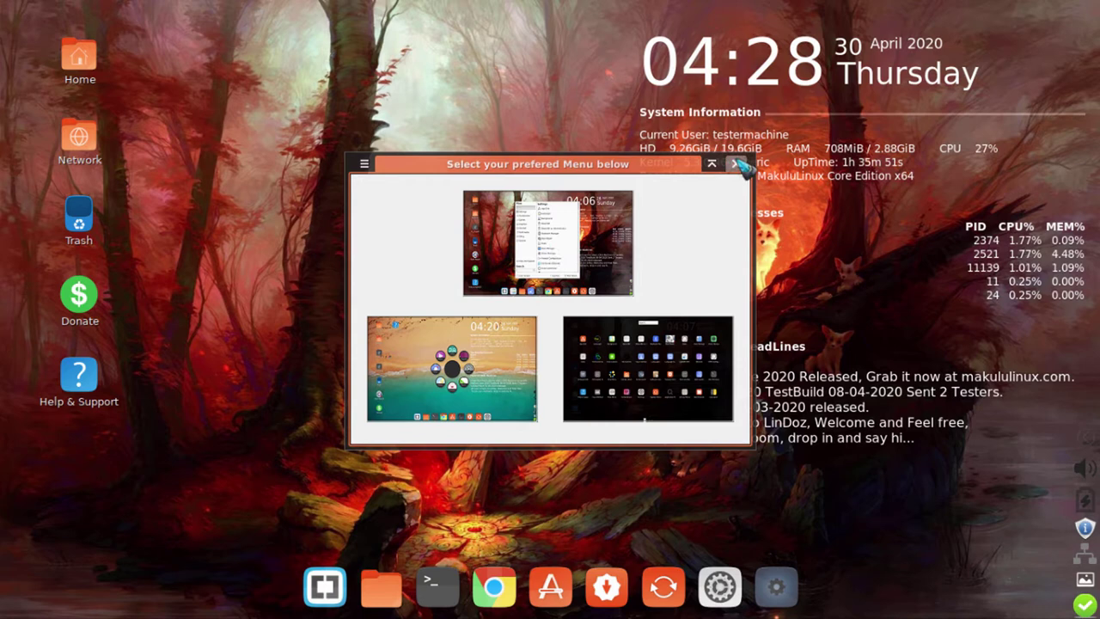
left_click(737, 162)
right_click(418, 119)
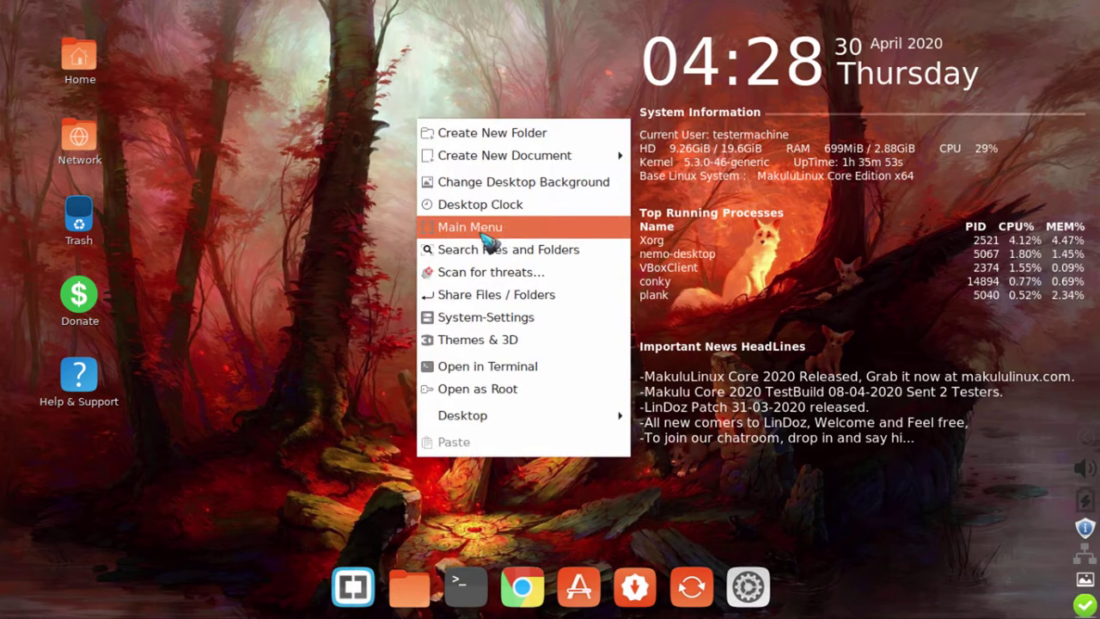
left_click(314, 254)
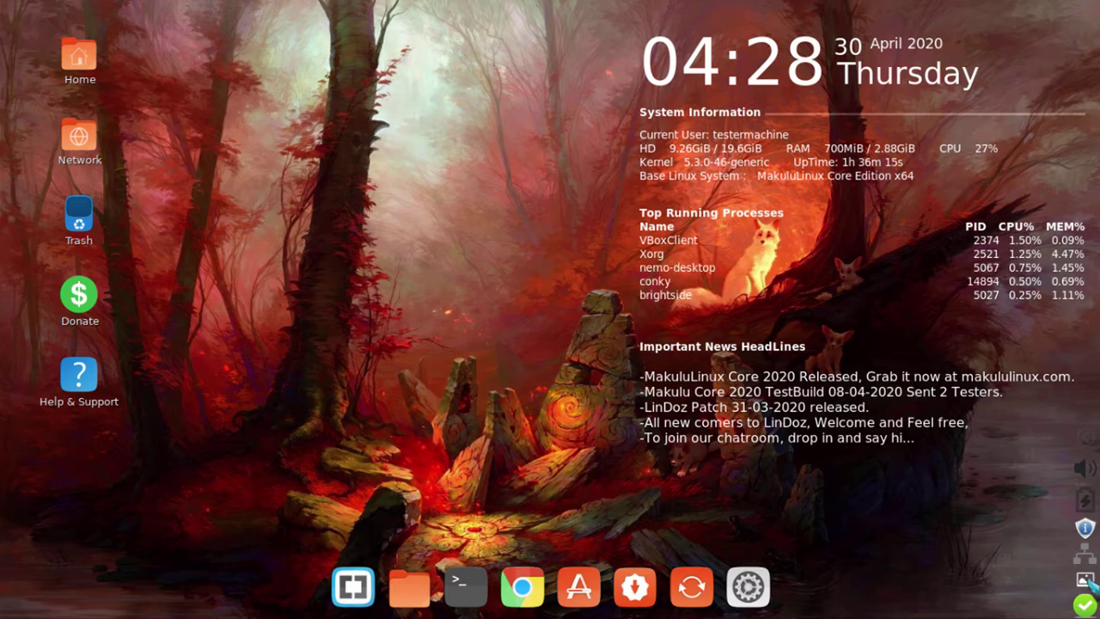
left_click(1084, 580)
left_click(616, 372)
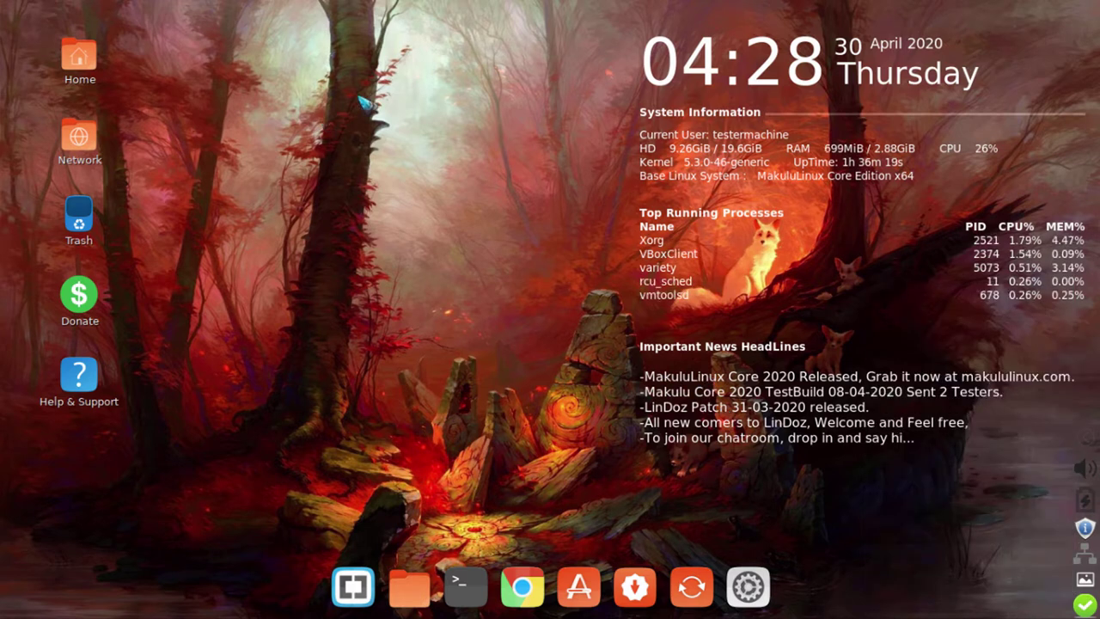
Cycle wallpapers in the Wallpaper Selector Options window to the storm road image, then close it.
right_click(348, 112)
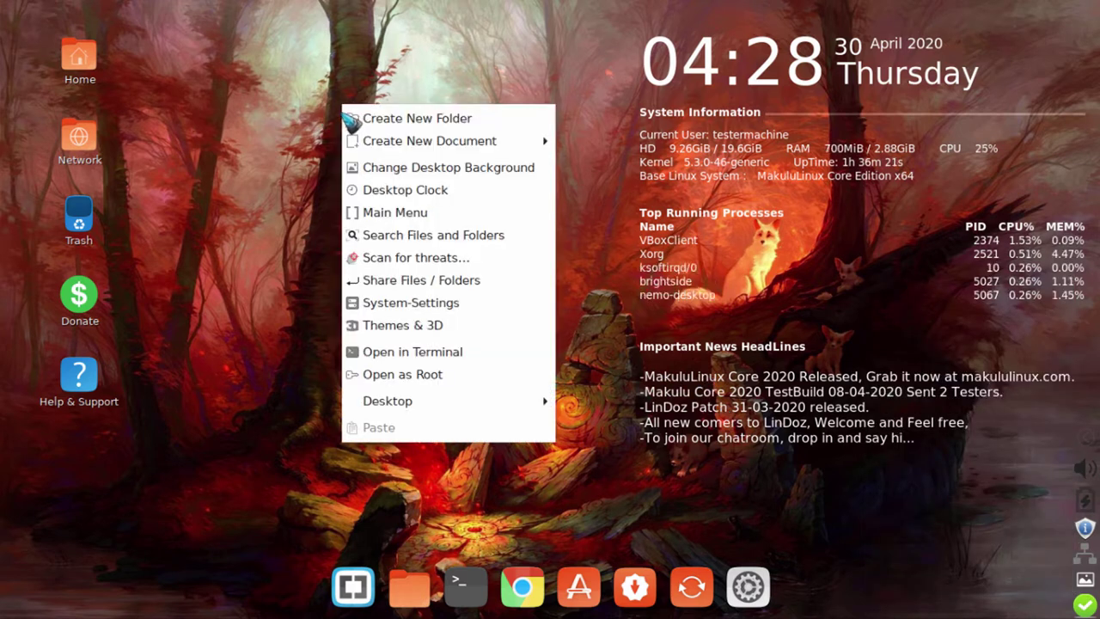
left_click(380, 167)
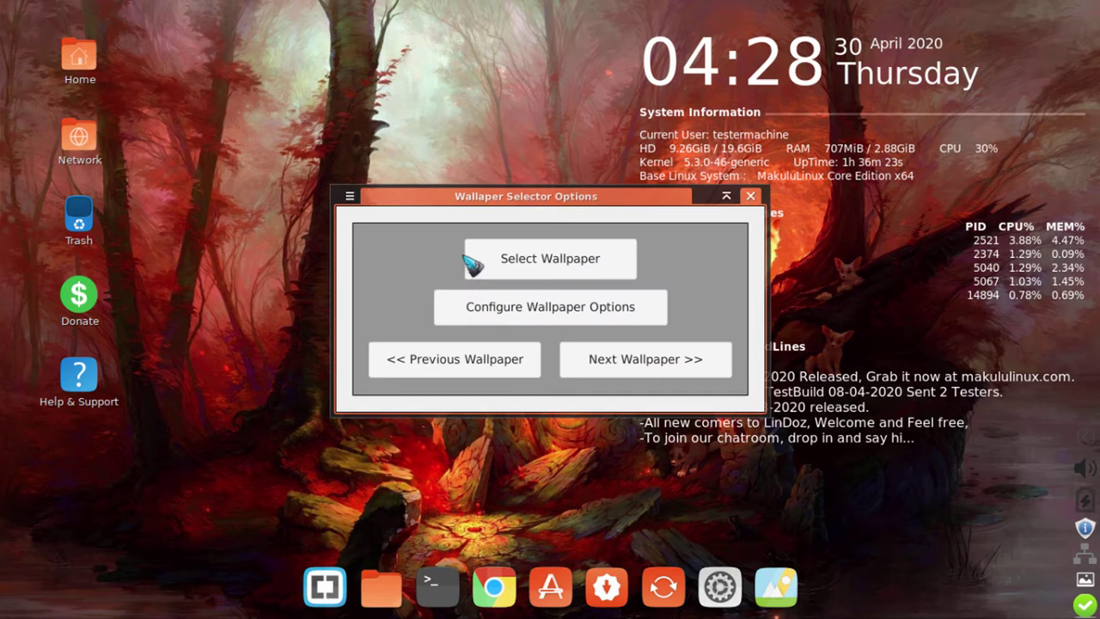
left_click_drag(476, 208, 405, 183)
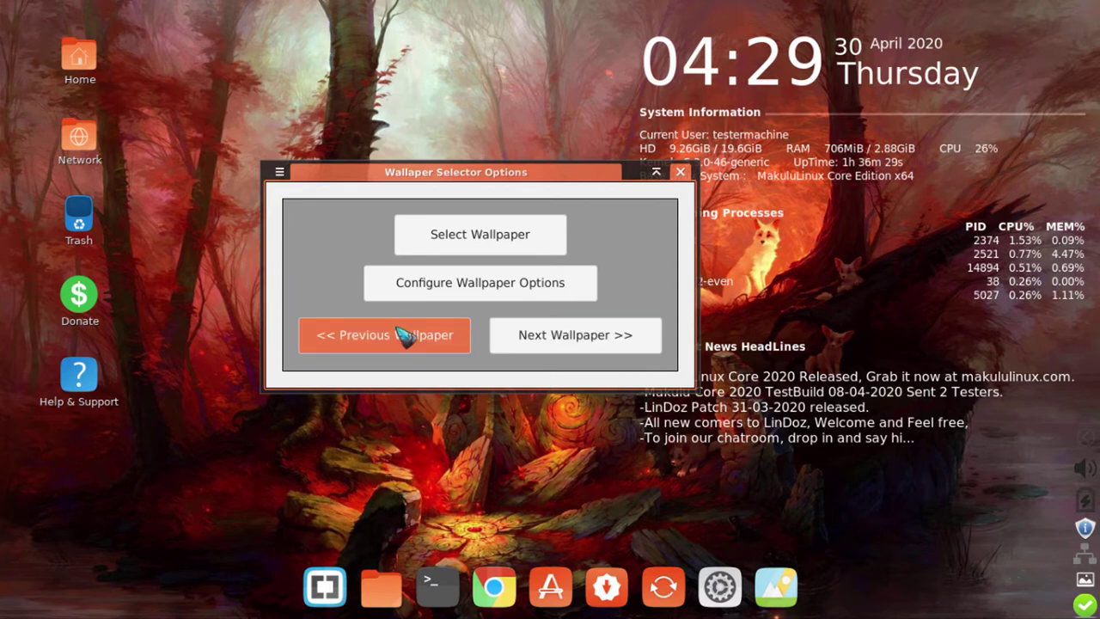
left_click(565, 338)
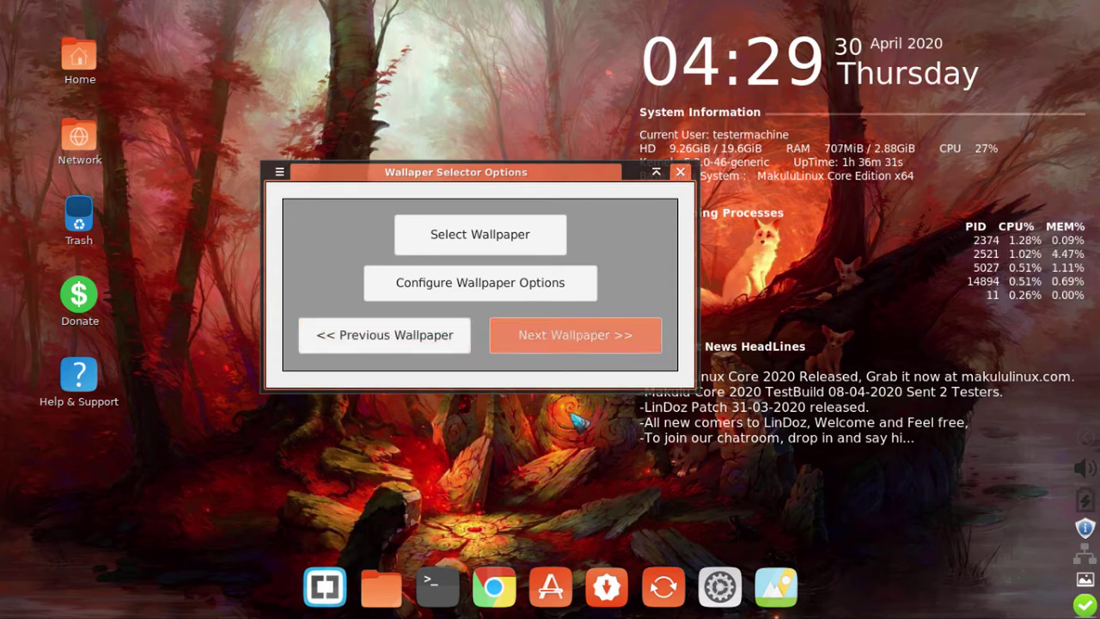
left_click(574, 348)
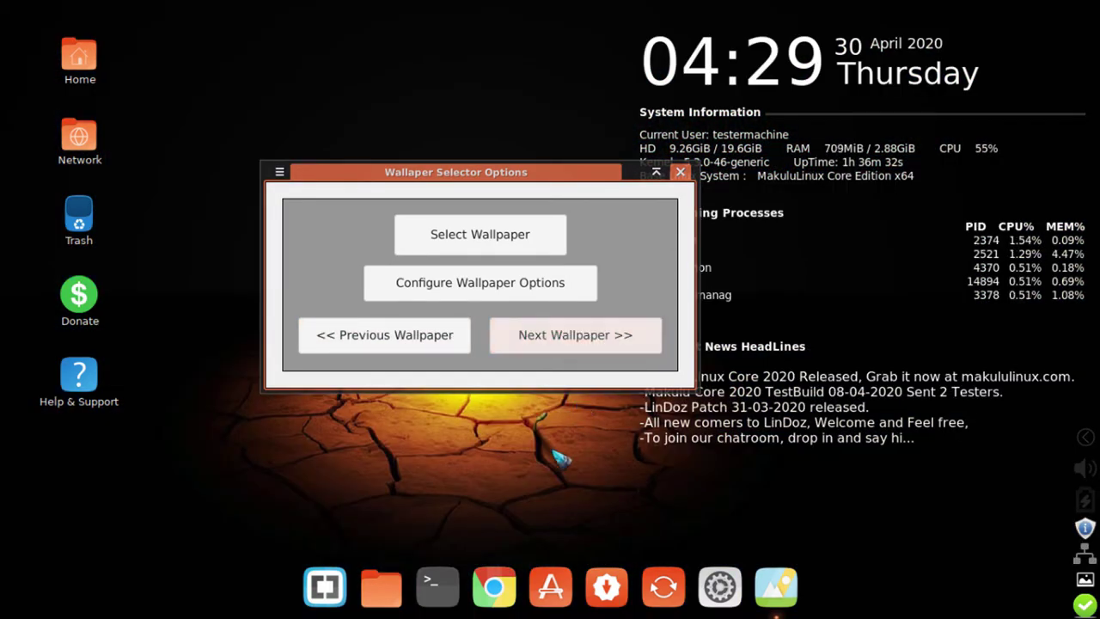
left_click(406, 351)
left_click(582, 346)
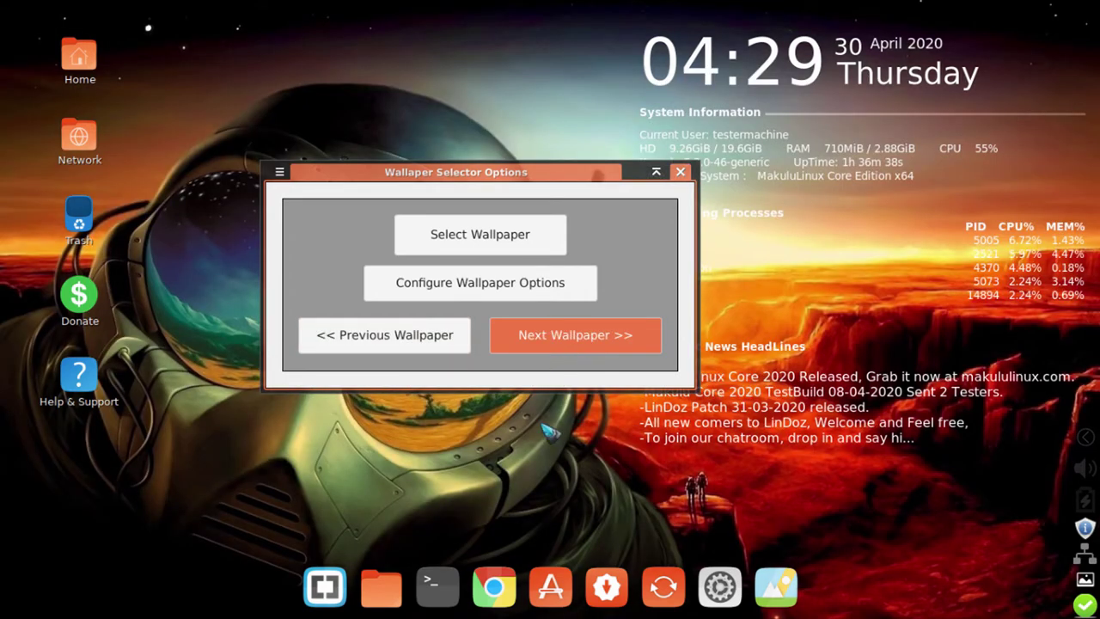
left_click(583, 342)
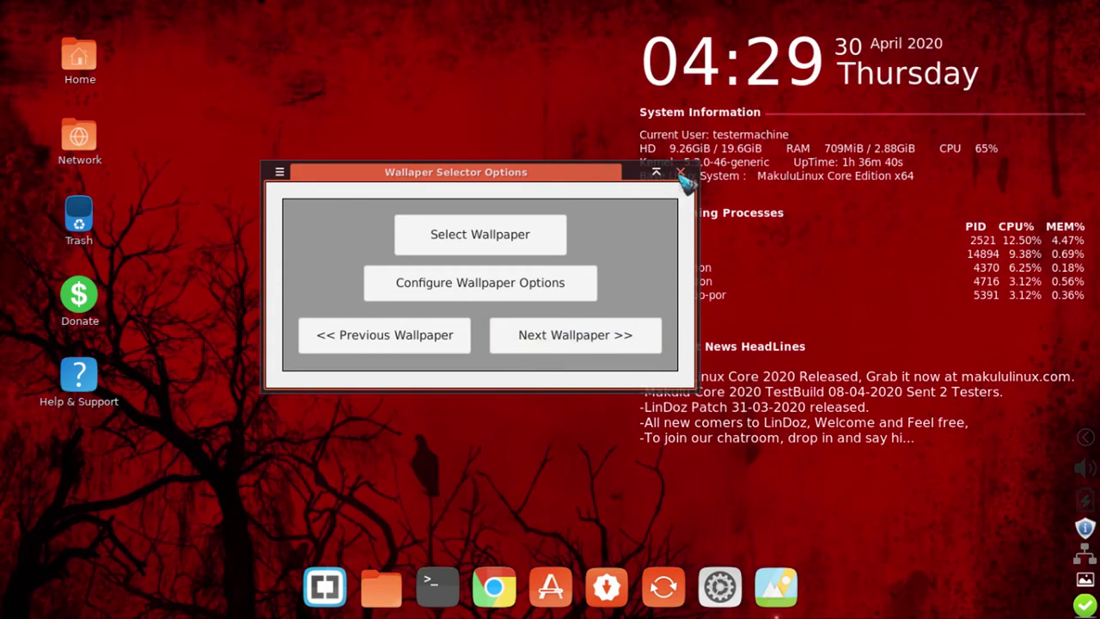
left_click(684, 178)
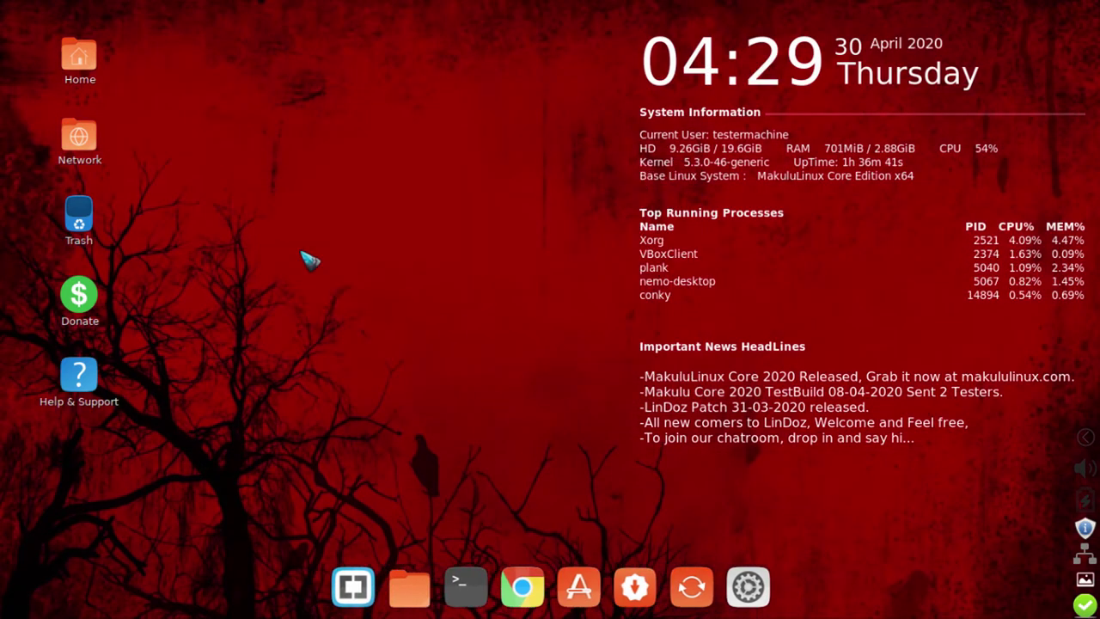
Advance three more wallpapers to the colourful space nebula image and close the selector.
right_click(341, 195)
left_click(385, 258)
left_click(643, 359)
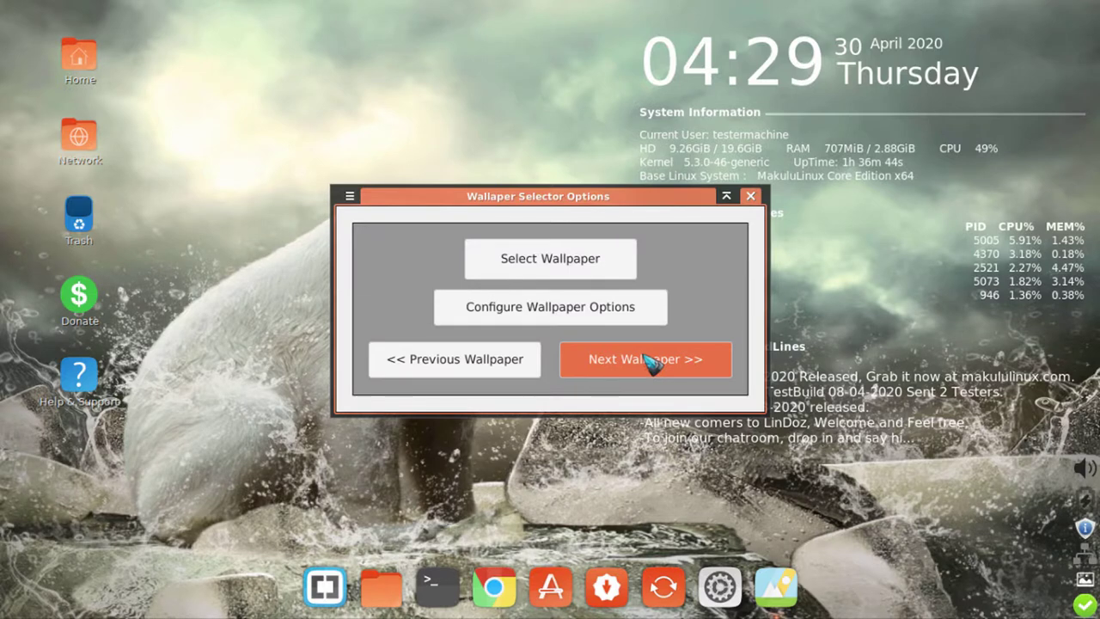
left_click(649, 362)
left_click(652, 363)
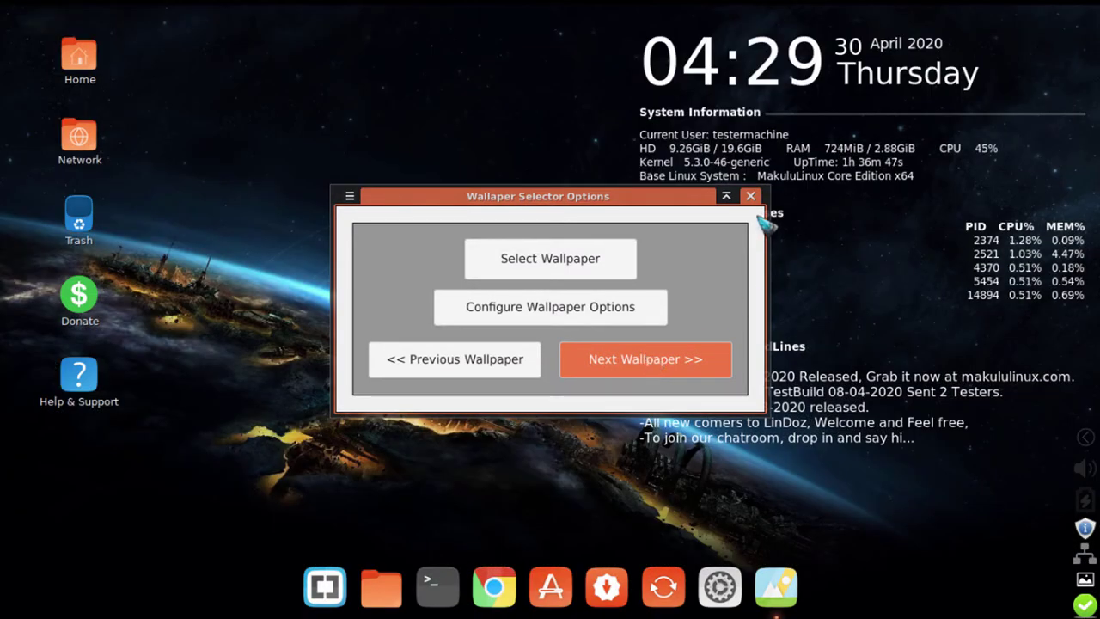
left_click(755, 198)
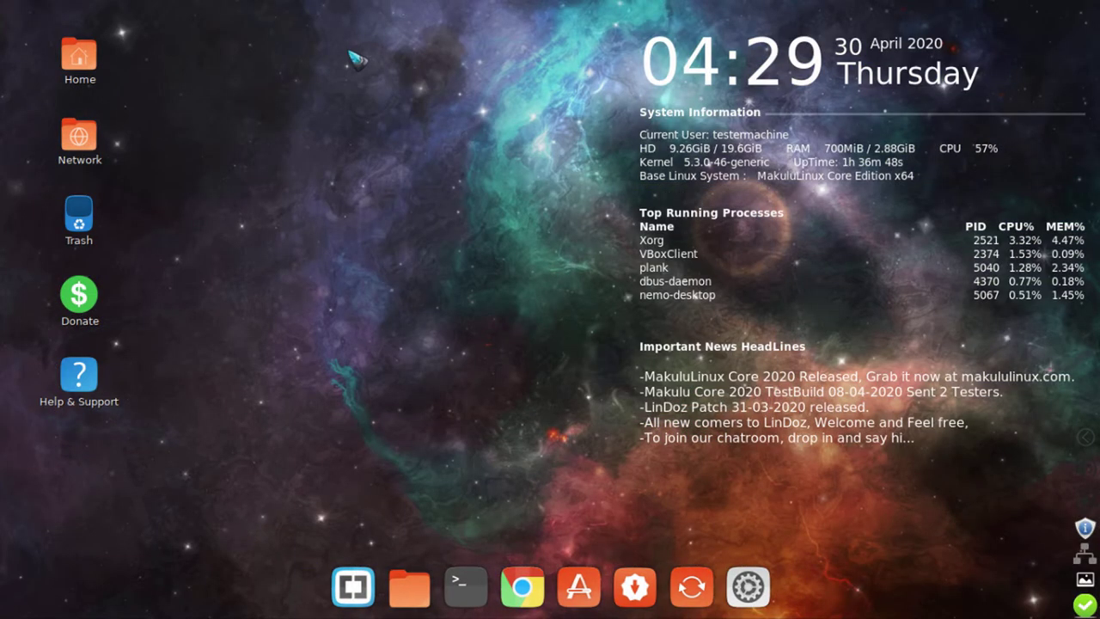
right_click(317, 97)
left_click(356, 155)
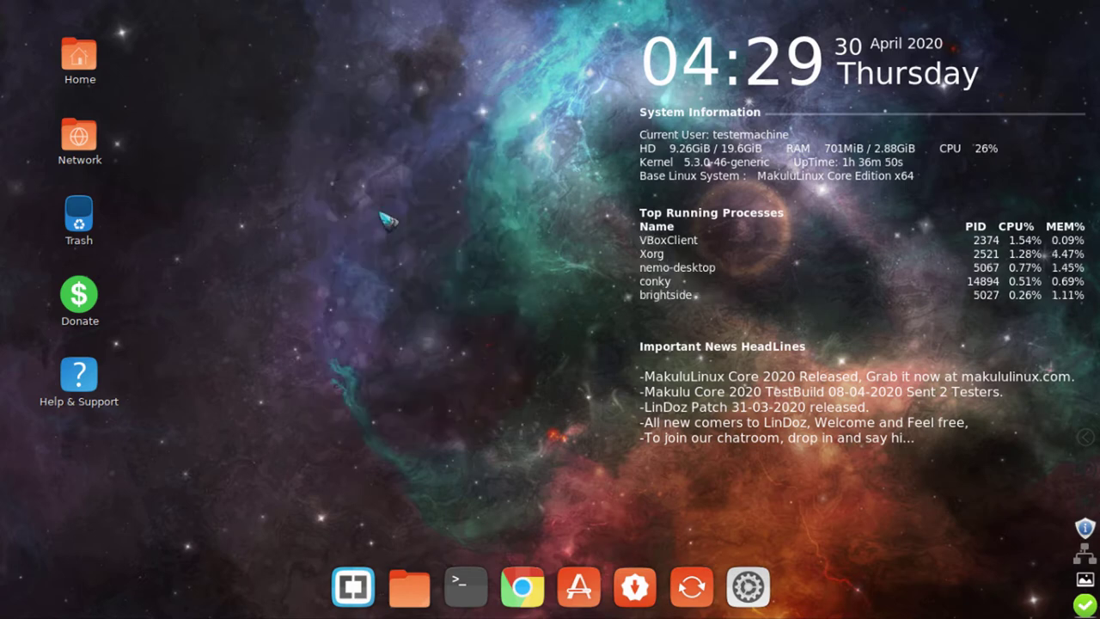
Scroll the Variety thumbnail strip, set the jungle leopard image as wallpaper, and close the strip.
left_click(513, 263)
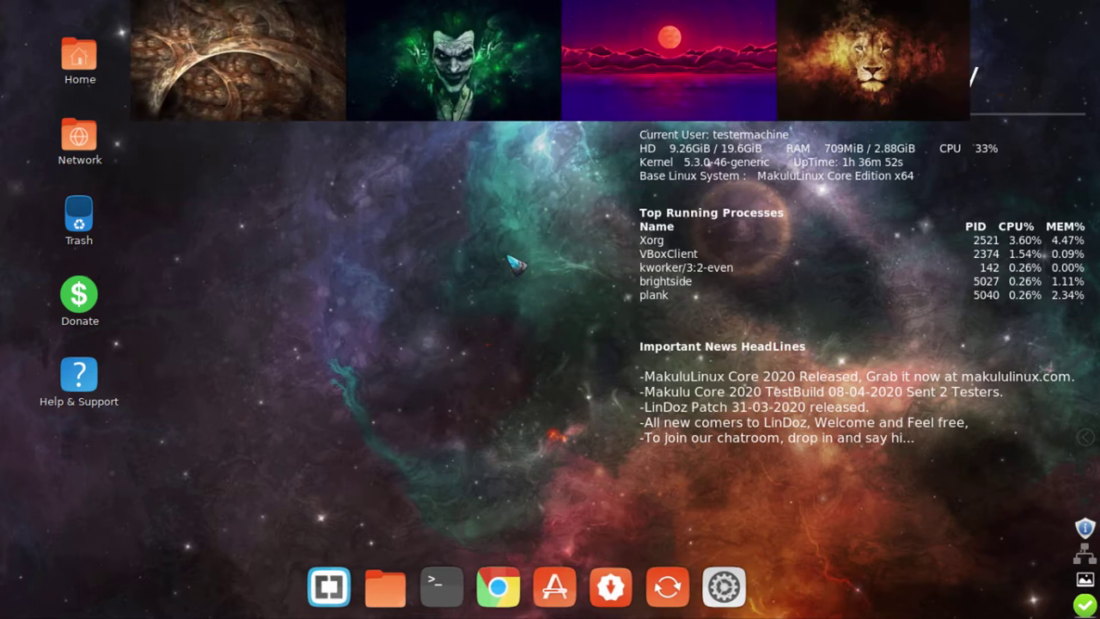
scroll(151, 95, "down", 8)
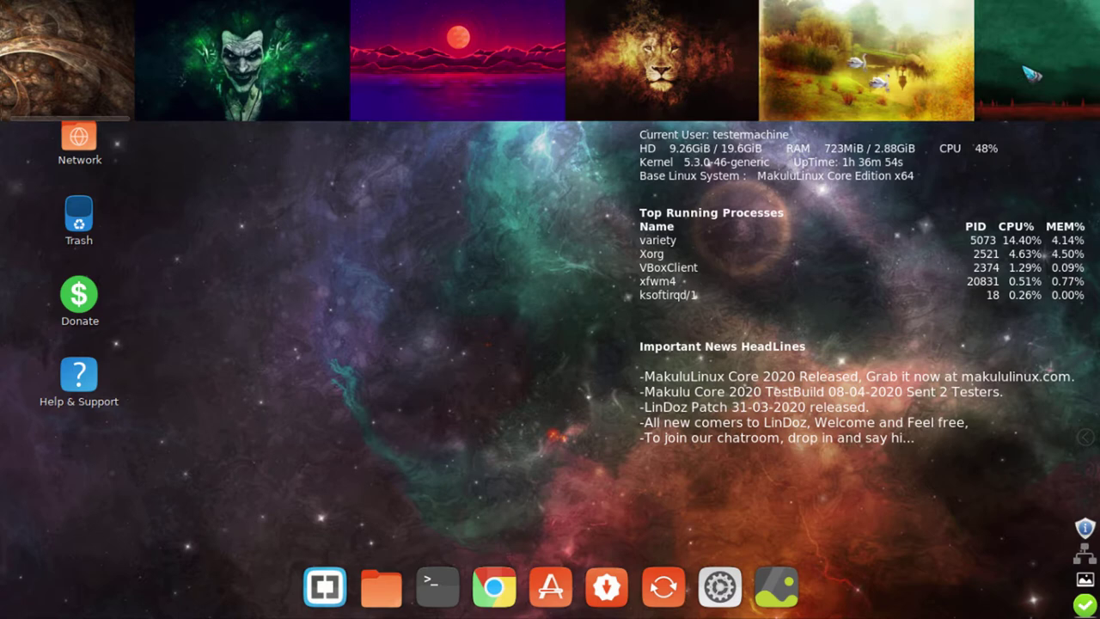
scroll(550, 60, "down", 13)
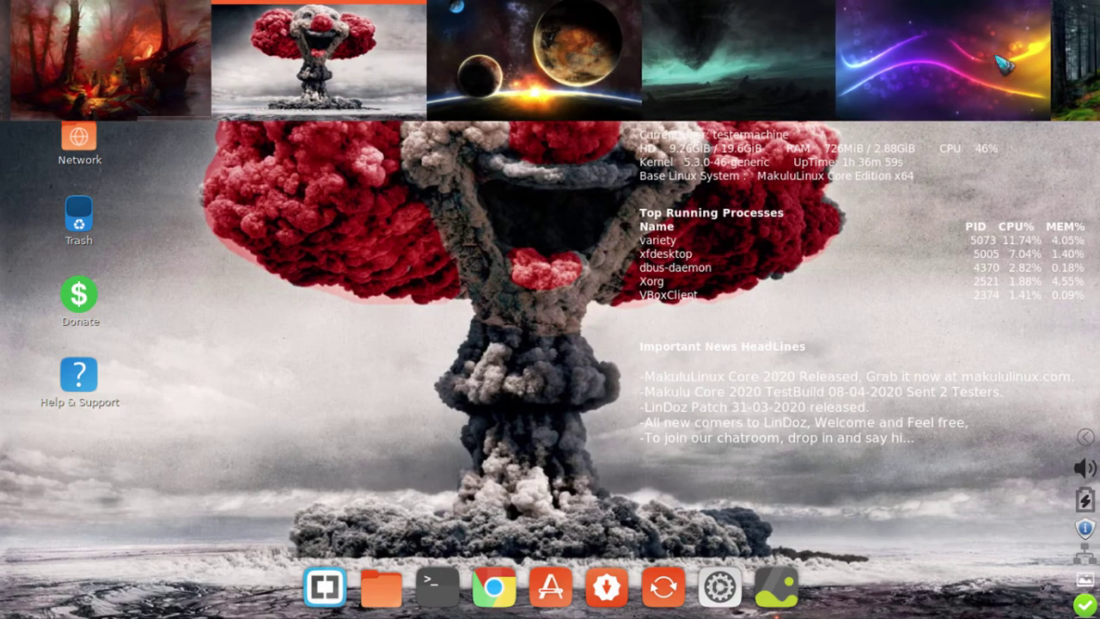
scroll(647, 85, "down", 7)
scroll(415, 113, "down", 4)
left_click(427, 96)
scroll(427, 96, "down", 8)
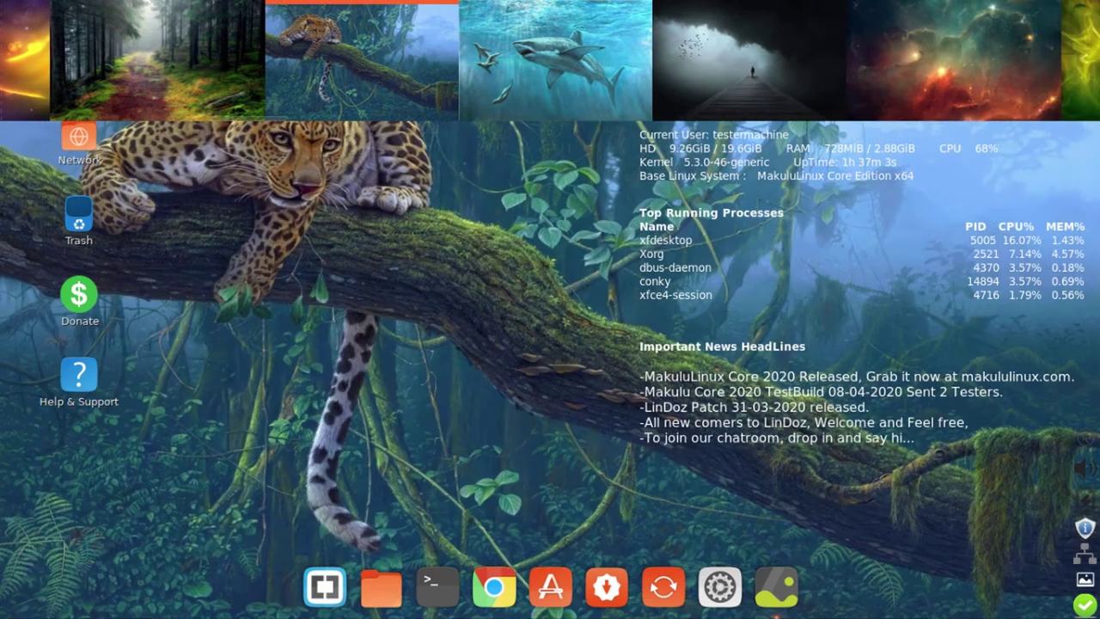
right_click(638, 79)
left_click(671, 282)
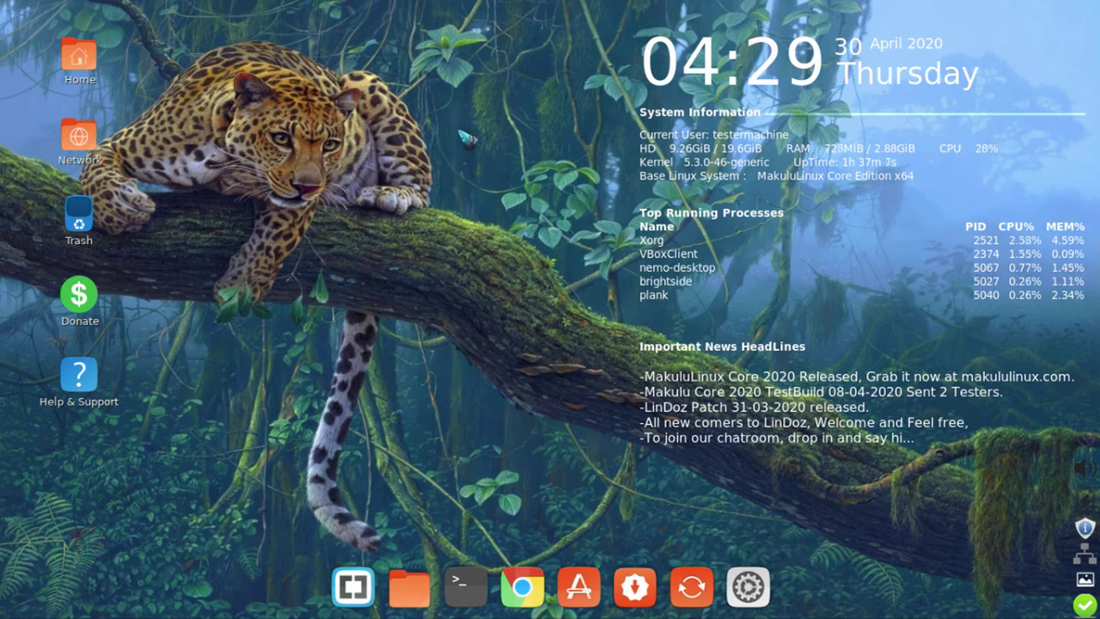
Reopen the thumbnail strip, set Red-Abstract.jpg as the wallpaper, and close the strip.
right_click(459, 129)
left_click(494, 190)
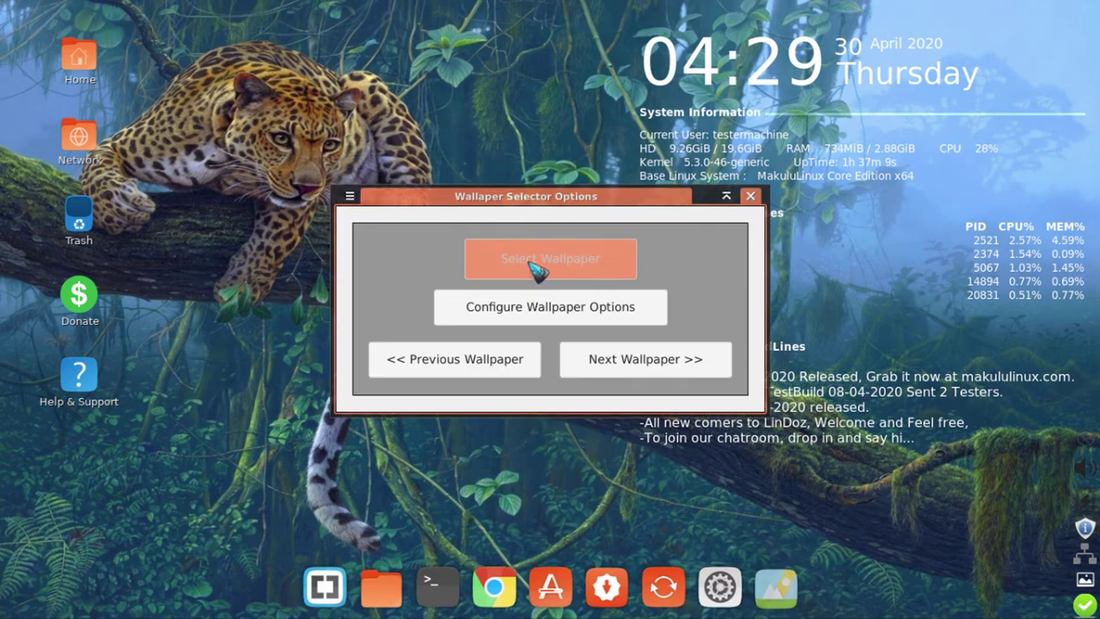
left_click(499, 264)
scroll(765, 73, "down", 5)
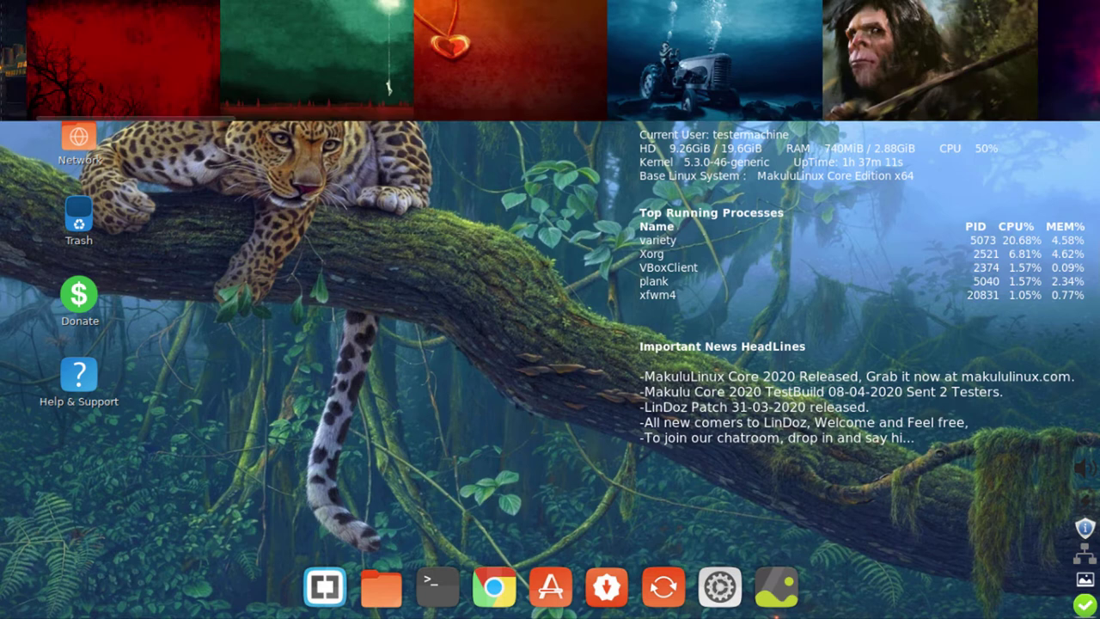
left_click(587, 81)
right_click(587, 81)
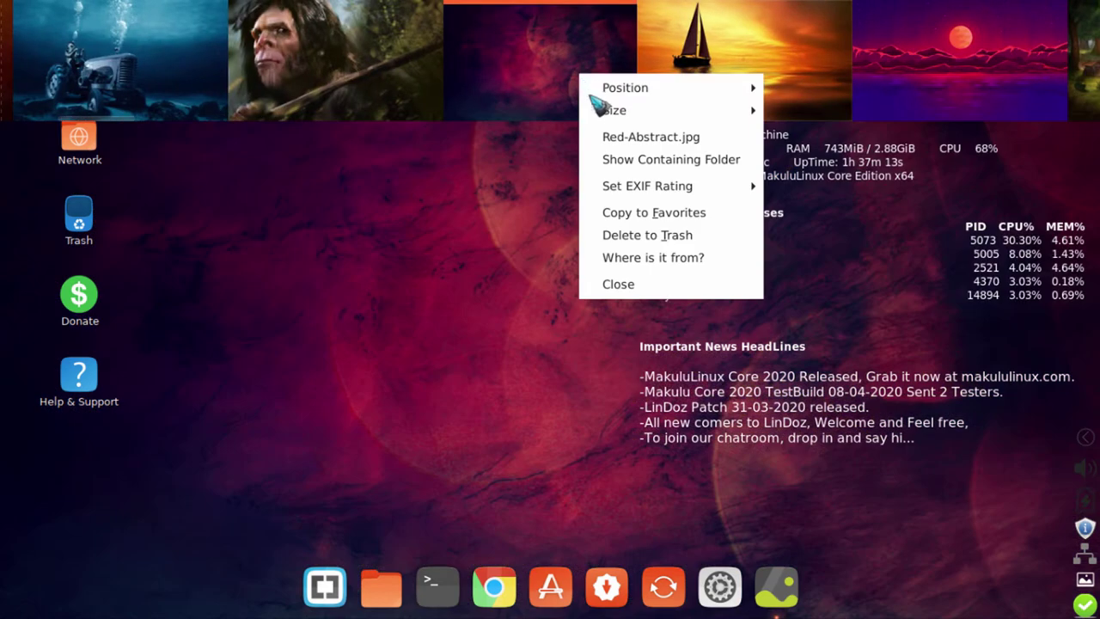
left_click(632, 286)
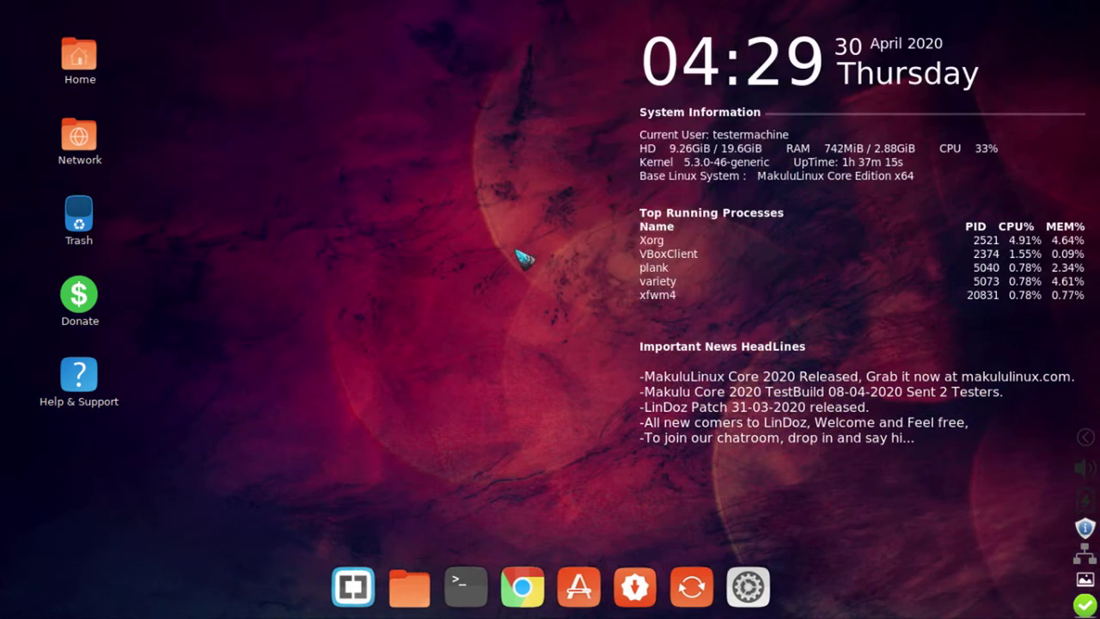
Reach Configure Wallpaper Options through Change Desktop Background to open Variety Preferences.
right_click(457, 204)
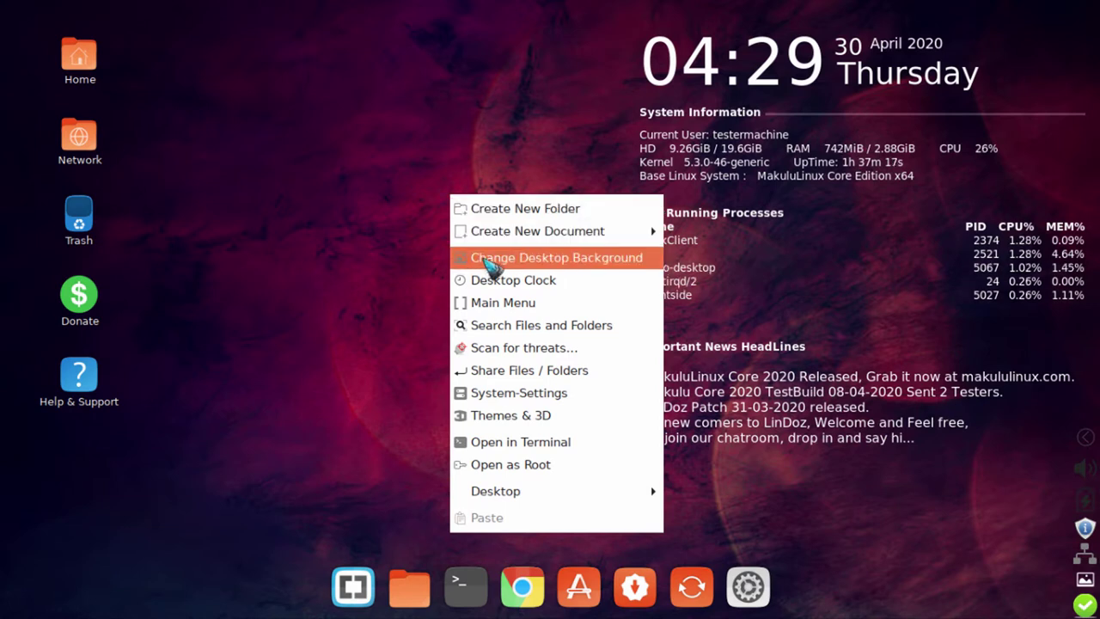
left_click(496, 257)
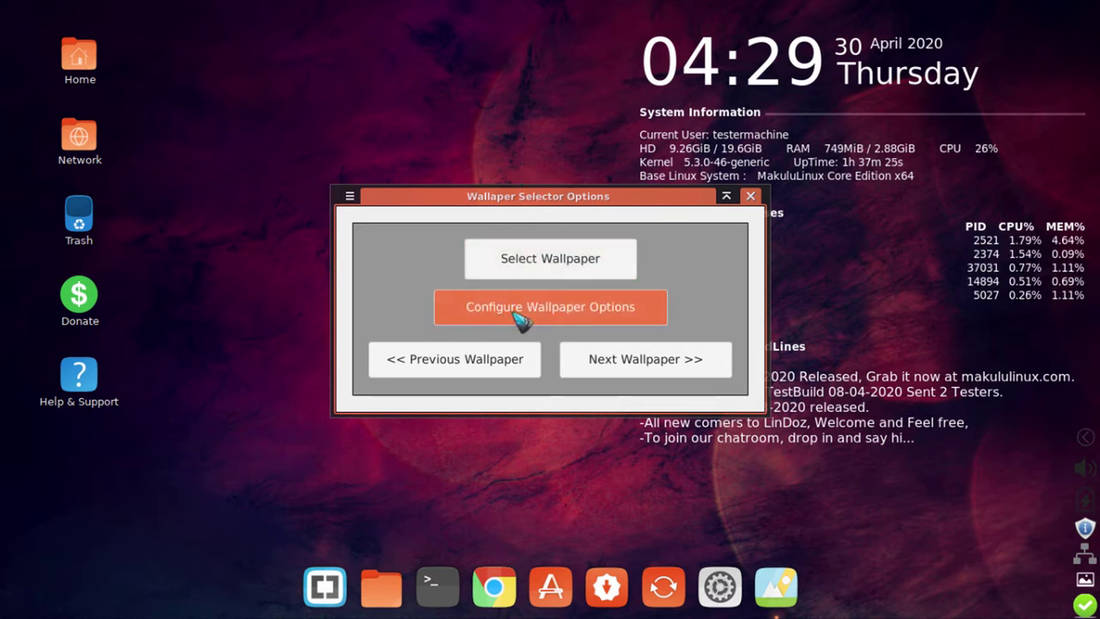
left_click(751, 196)
right_click(450, 159)
left_click(485, 211)
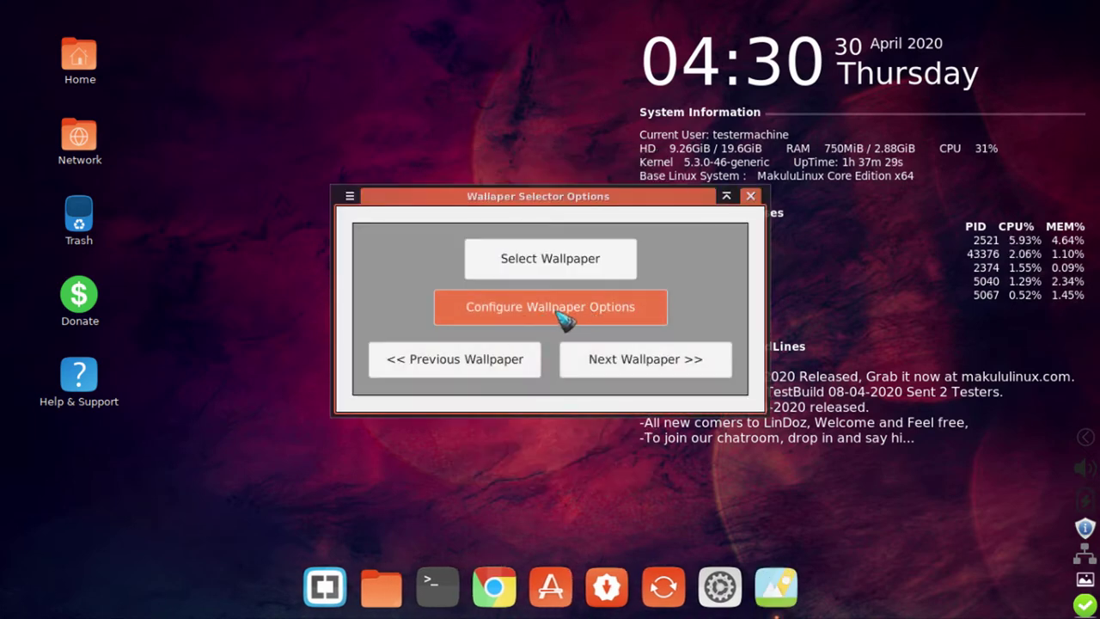
left_click(564, 314)
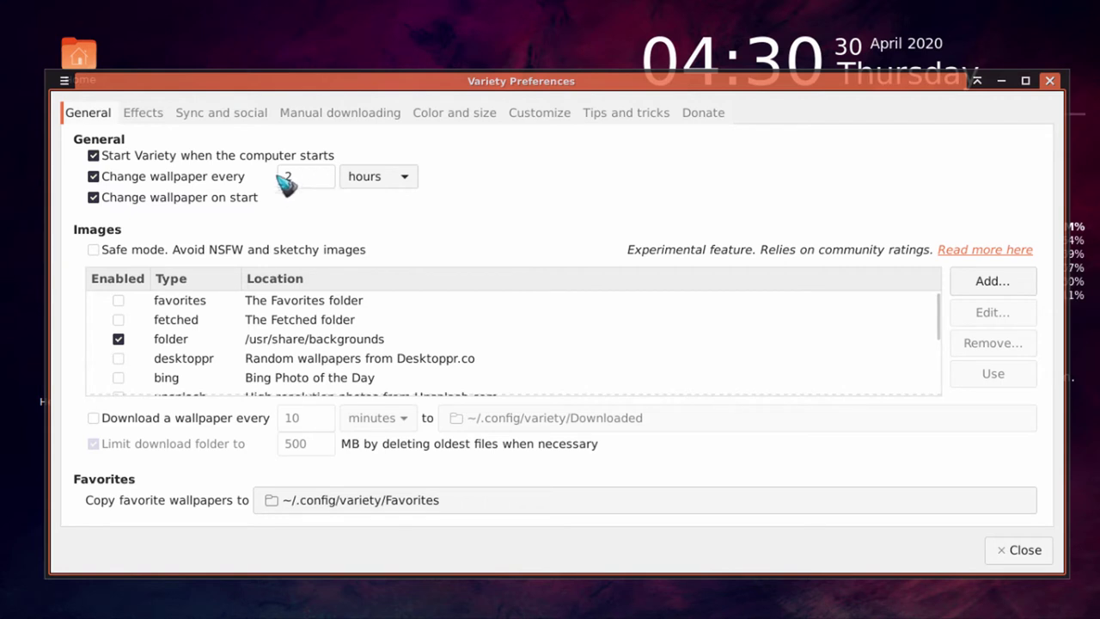
Set the Change wallpaper every interval to 1 minute.
left_click(370, 178)
left_click(376, 155)
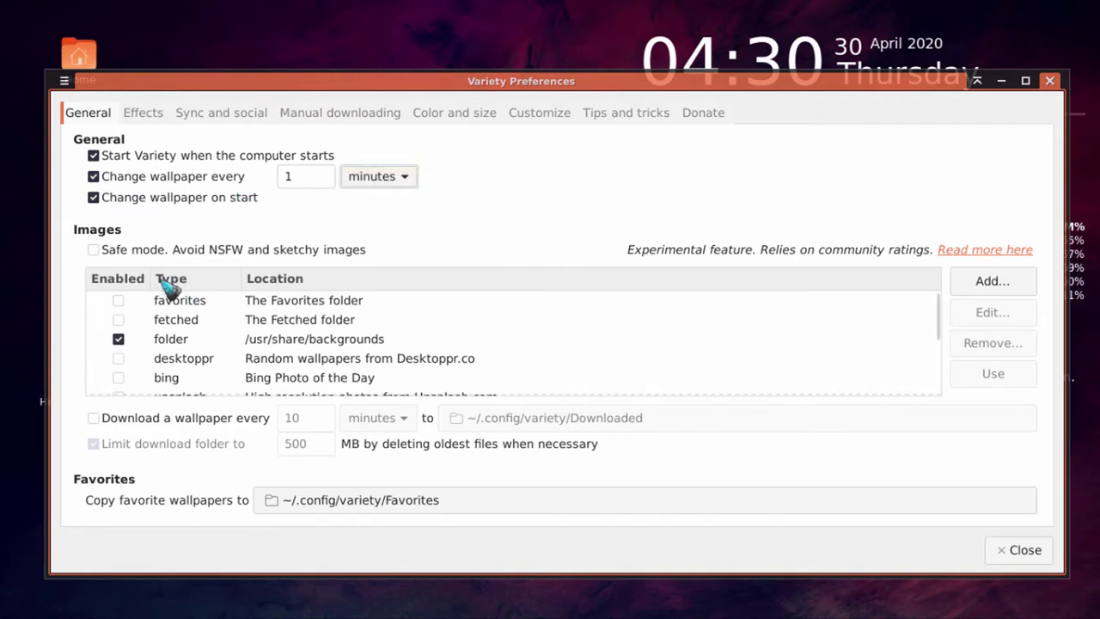
scroll(300, 352, "down", 5)
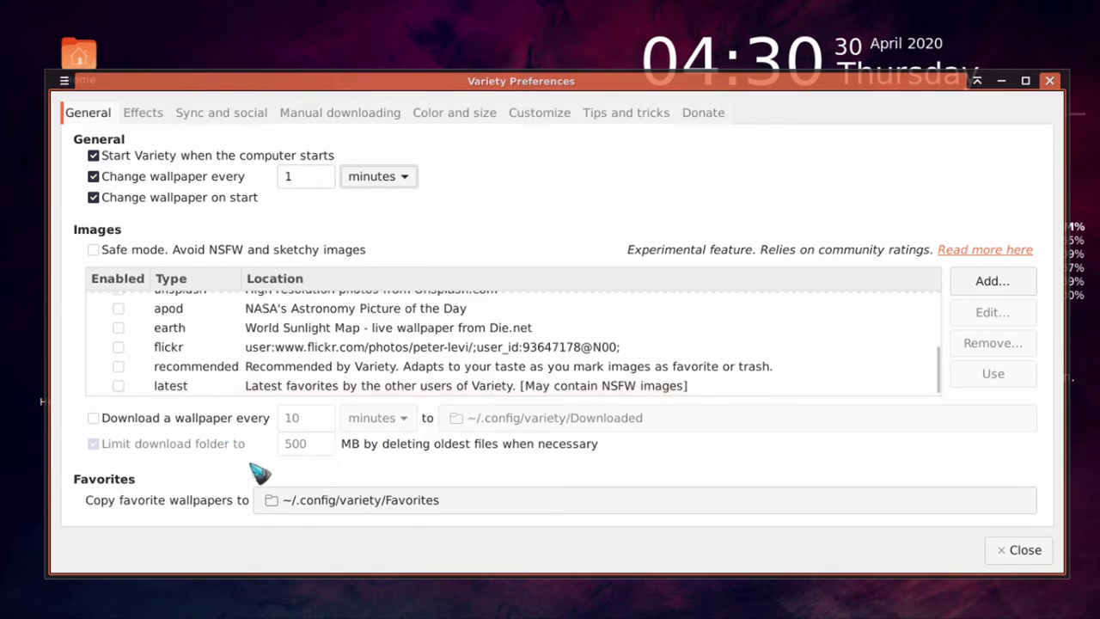
Browse Effects, Sync, Manual downloading, Color and size, Customize tabs, then return to General and reposition the window.
left_click(142, 113)
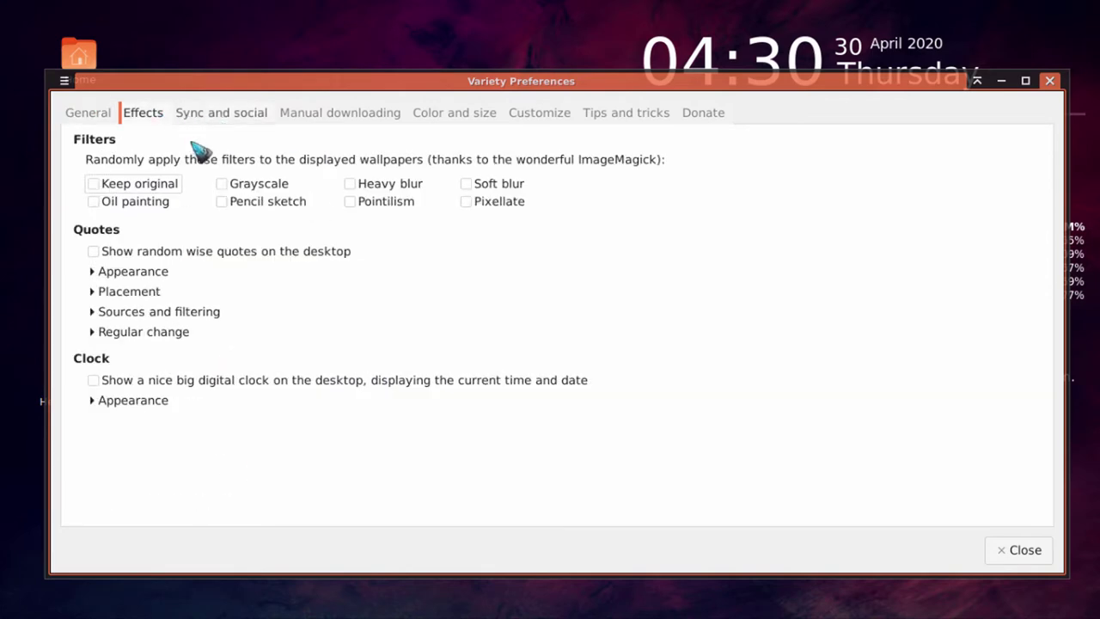
left_click(215, 116)
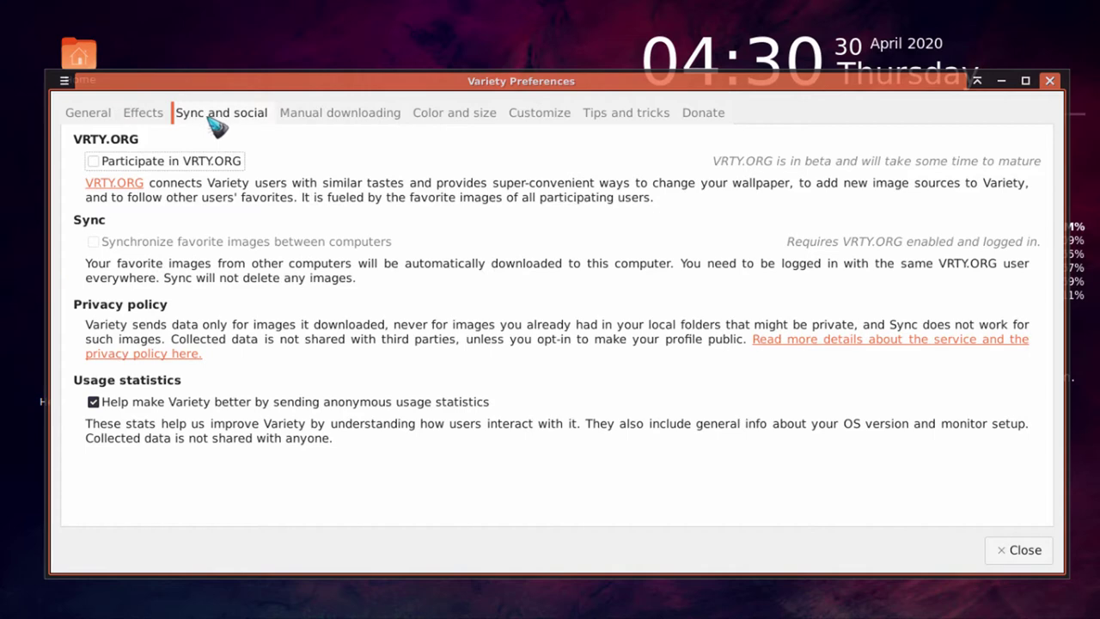
left_click(344, 119)
left_click(444, 120)
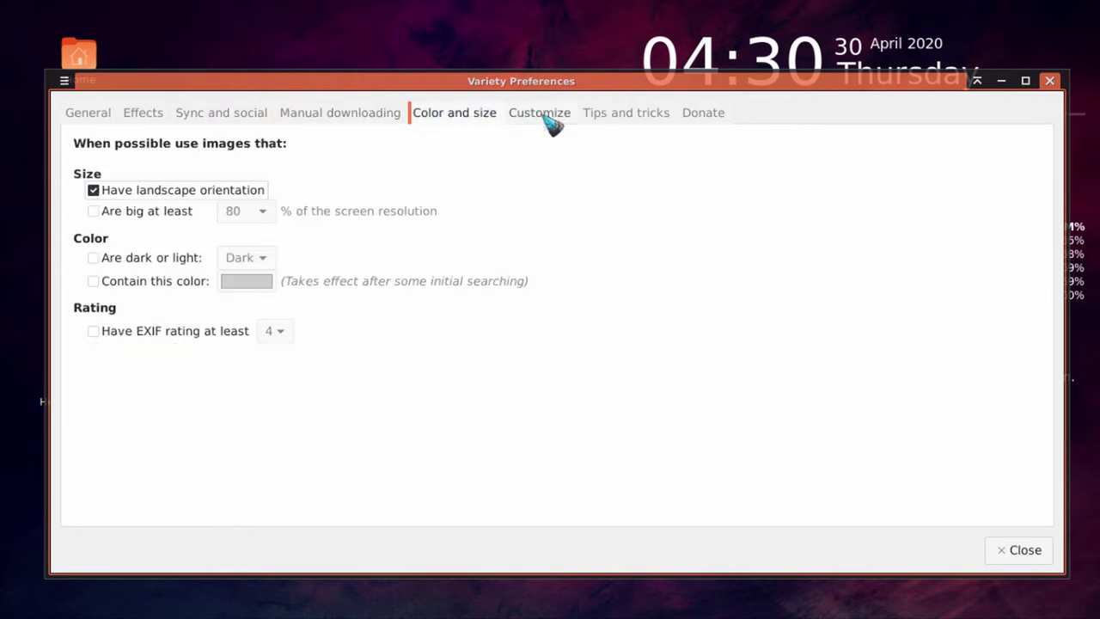
left_click(542, 116)
left_click(89, 116)
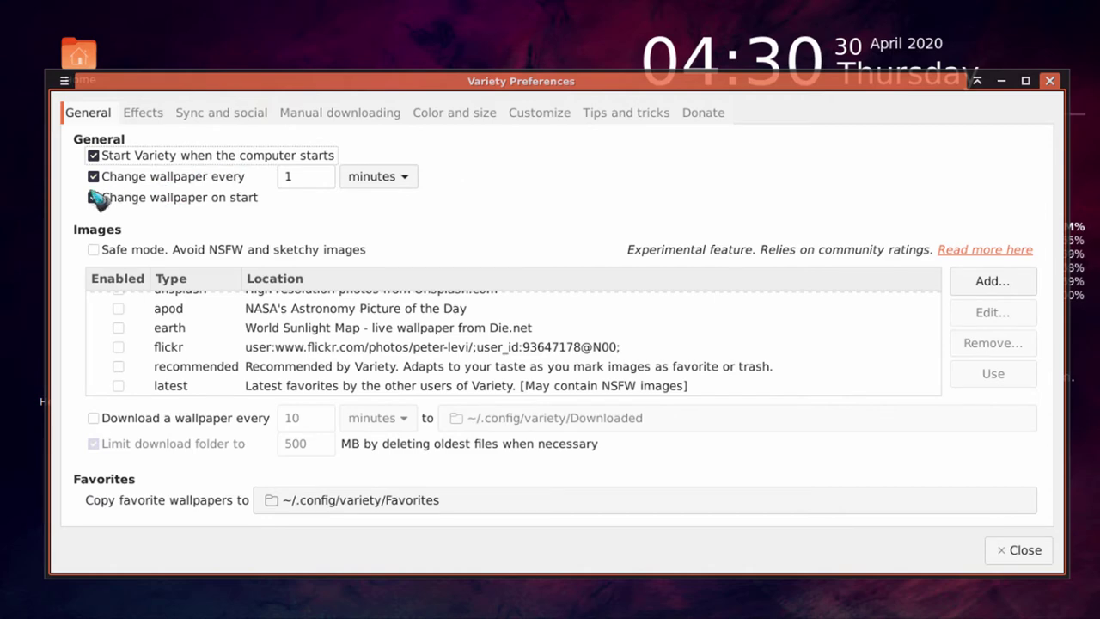
left_click_drag(473, 93, 598, 98)
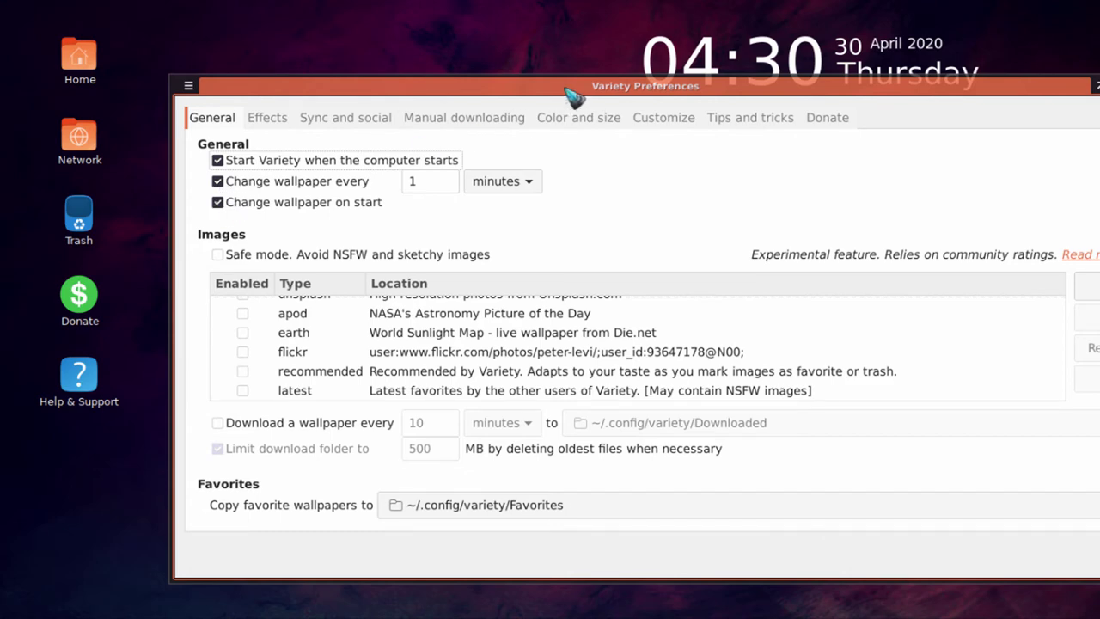
left_click_drag(574, 97, 406, 248)
Reopen the Wallpaper Selector and switch back to the previous dark stormy landscape wallpaper.
left_click(1006, 236)
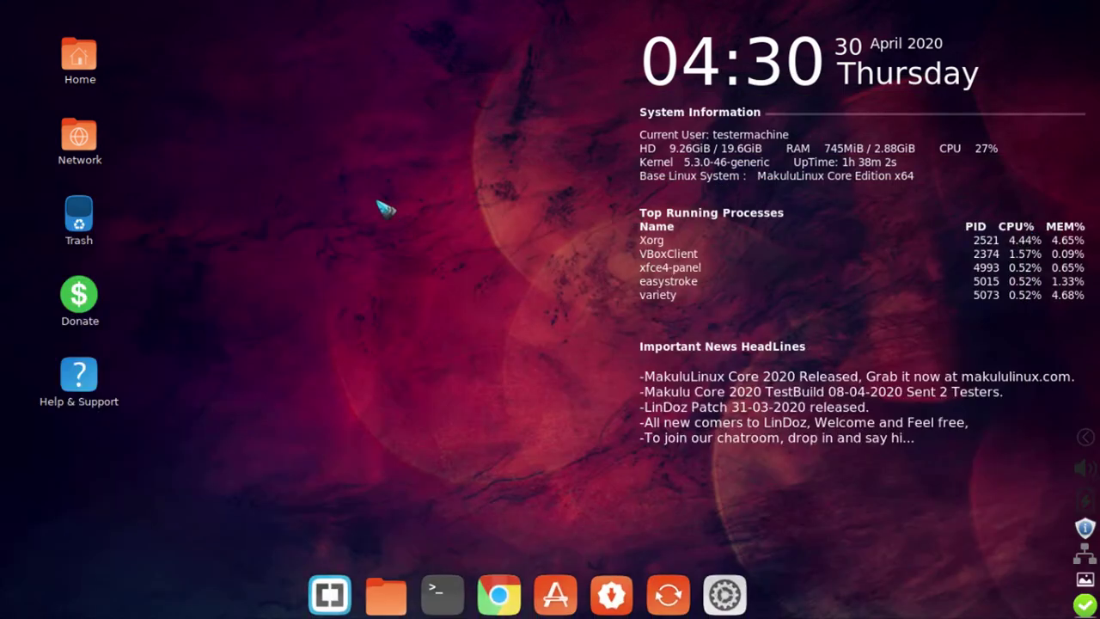
right_click(427, 141)
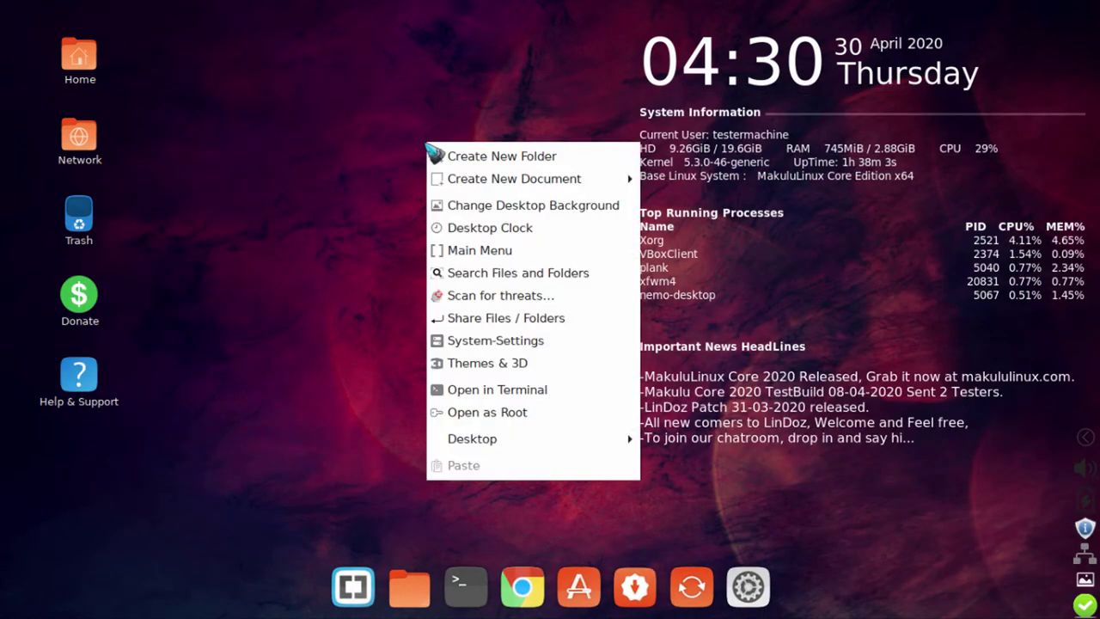
left_click(460, 209)
left_click_drag(461, 215, 366, 165)
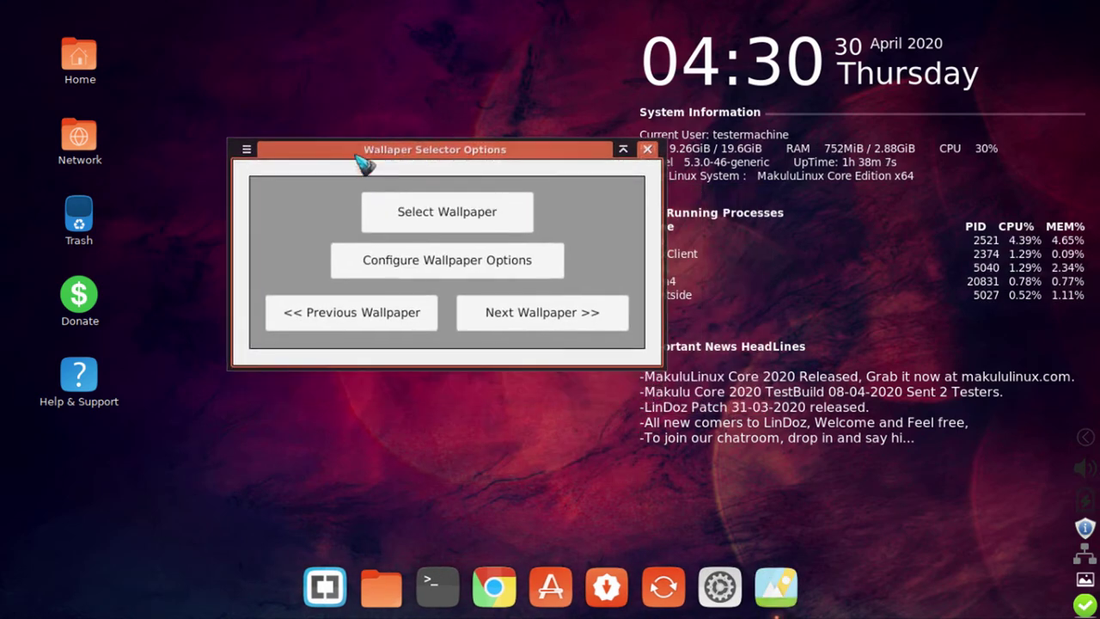
left_click(647, 148)
right_click(382, 169)
left_click(405, 218)
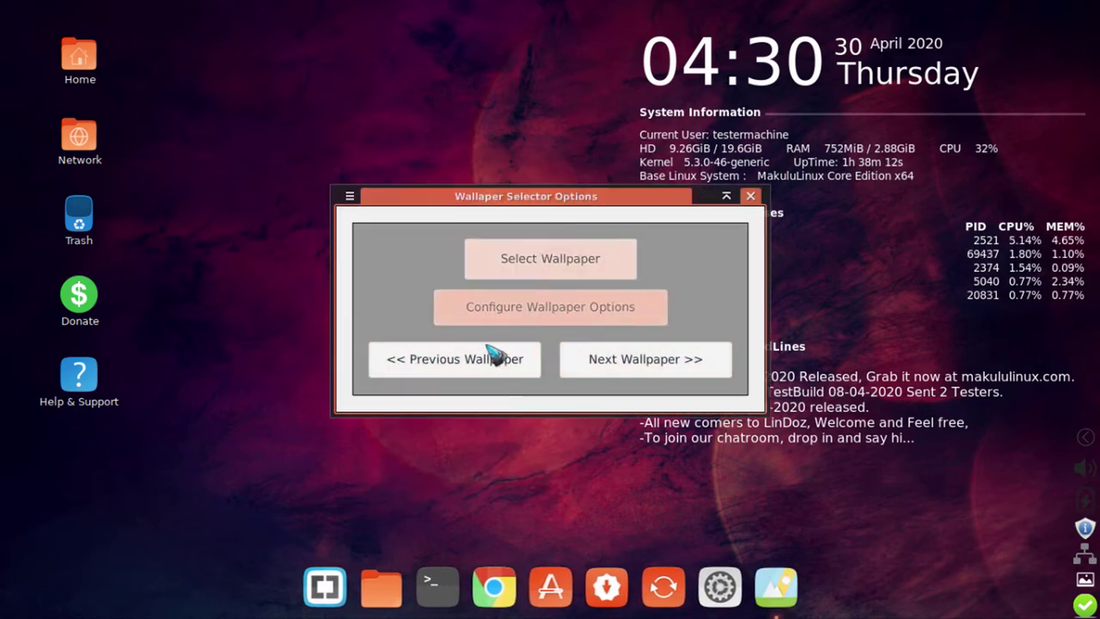
left_click(505, 356)
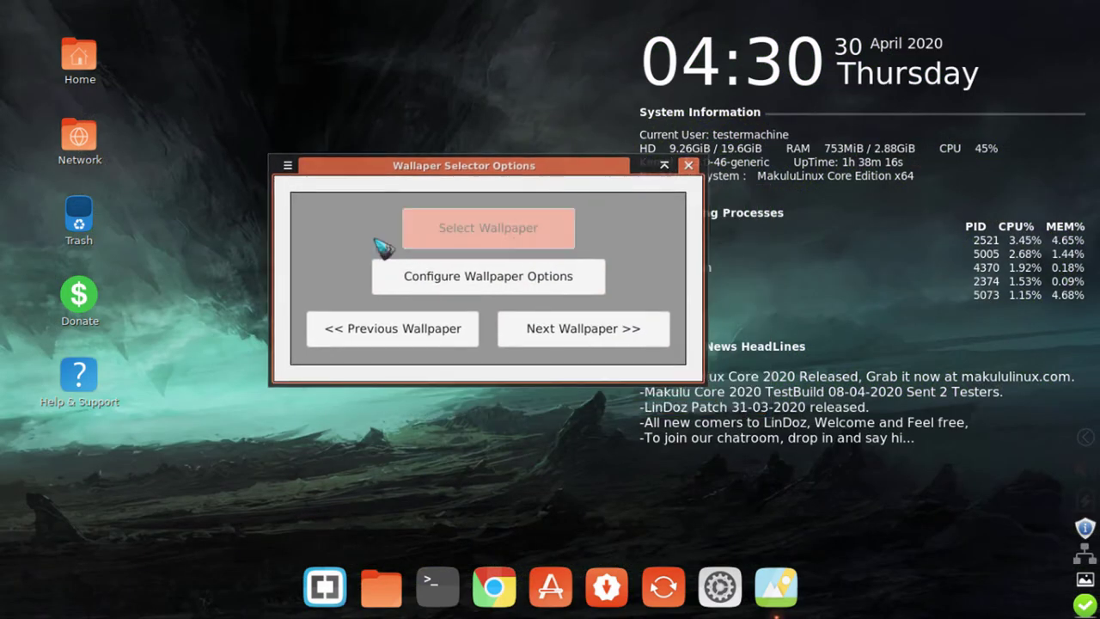
left_click(688, 165)
Permanently delete the accidentally created Untitled Folder from the desktop.
key("ctrl+shift+n")
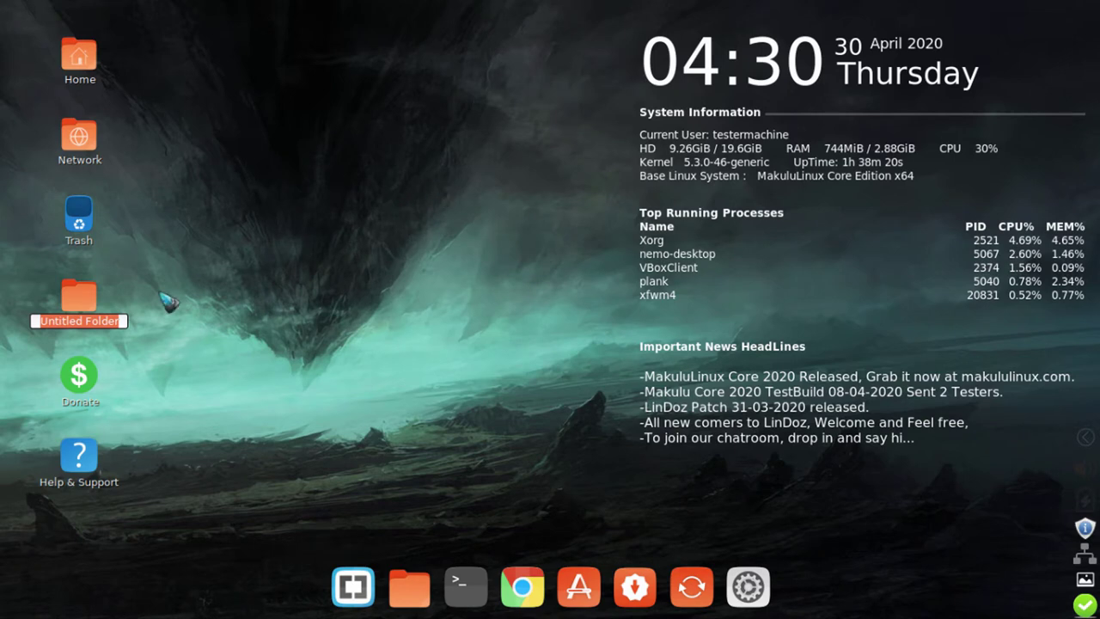
key("Return")
key("shift+Delete")
key("Return")
Reopen the Wallpaper Selector Options from the desktop menu, then close it.
right_click(394, 162)
left_click(443, 220)
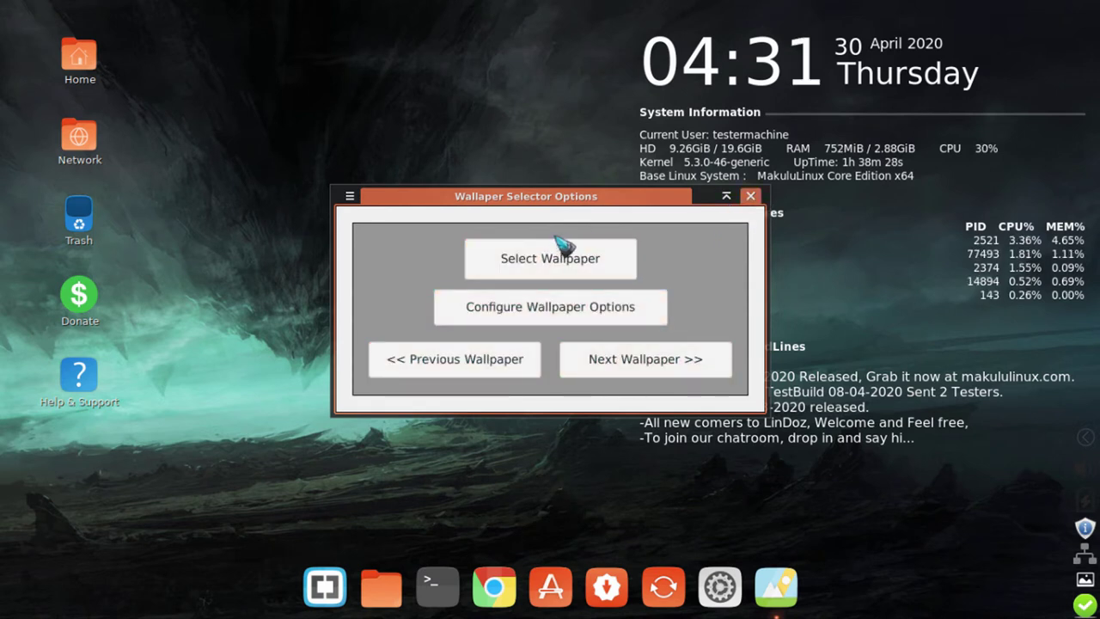
left_click(752, 196)
Advance to the next wallpaper, a glowing planet rising from a dark ocean.
right_click(446, 116)
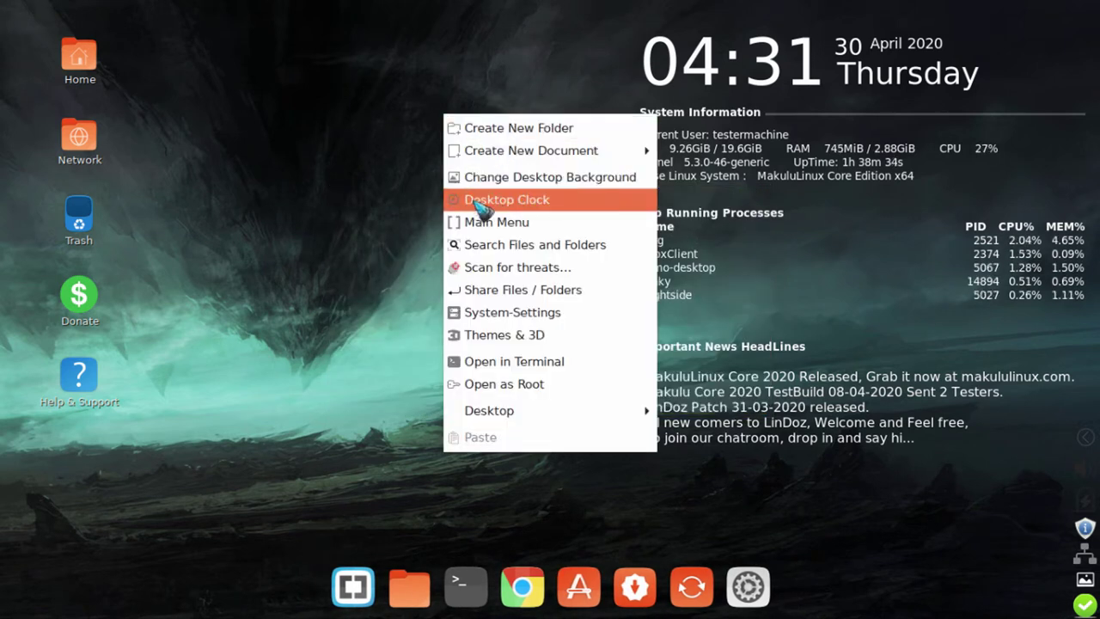
left_click(727, 148)
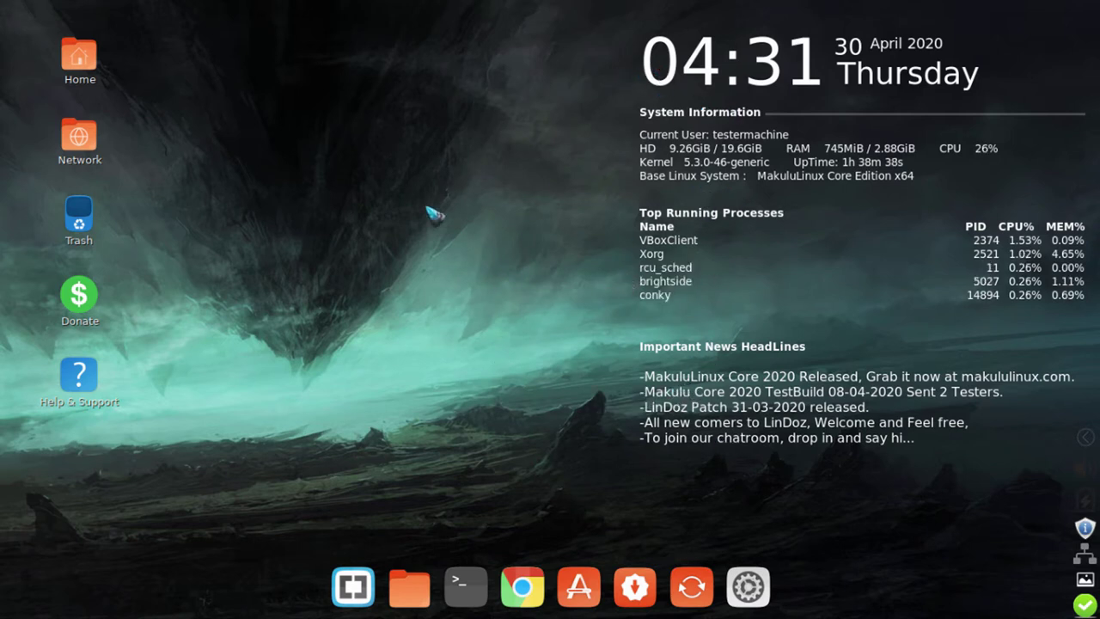
right_click(378, 115)
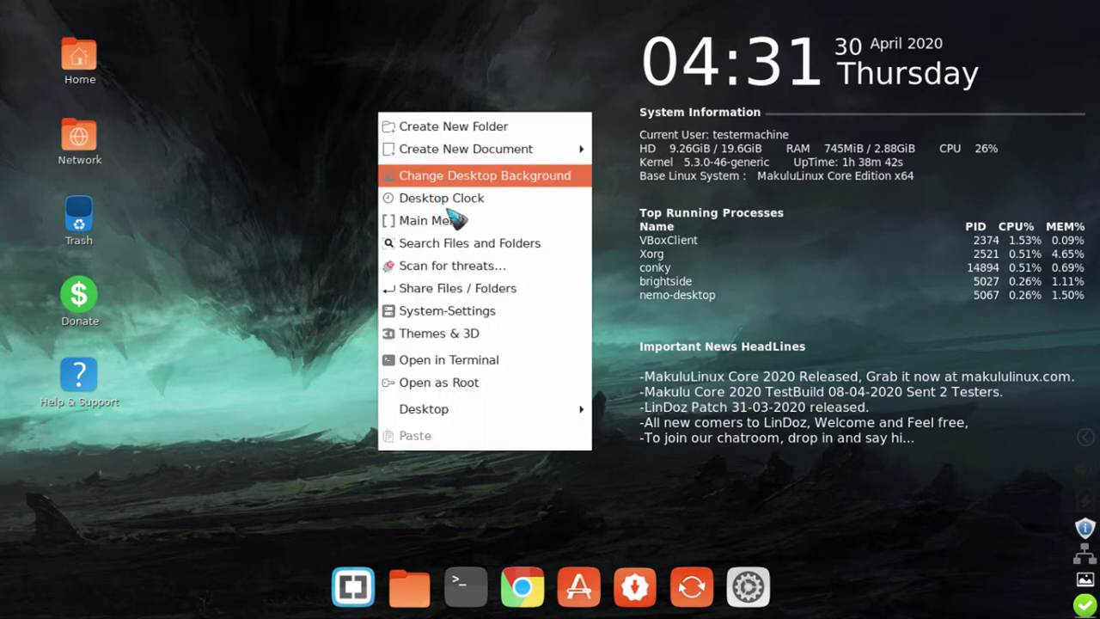
left_click(413, 175)
left_click(582, 368)
left_click_drag(529, 201, 468, 206)
Choose the aerial turquoise beach thumbnail in Variety as wallpaper and close the thumbnail browser.
left_click(422, 255)
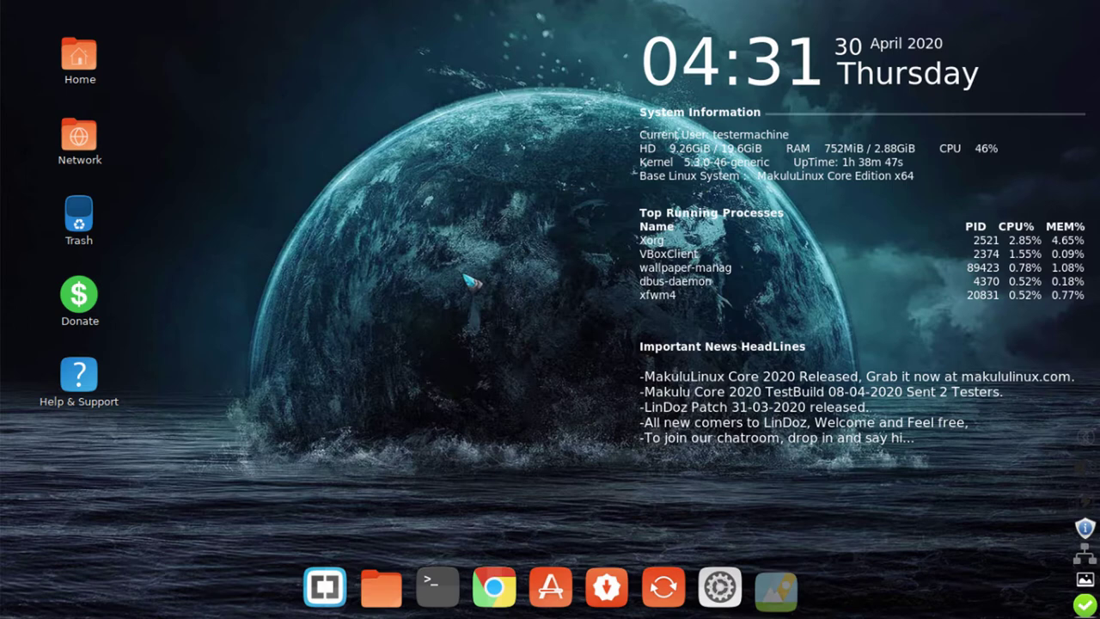
scroll(567, 84, "right", 10)
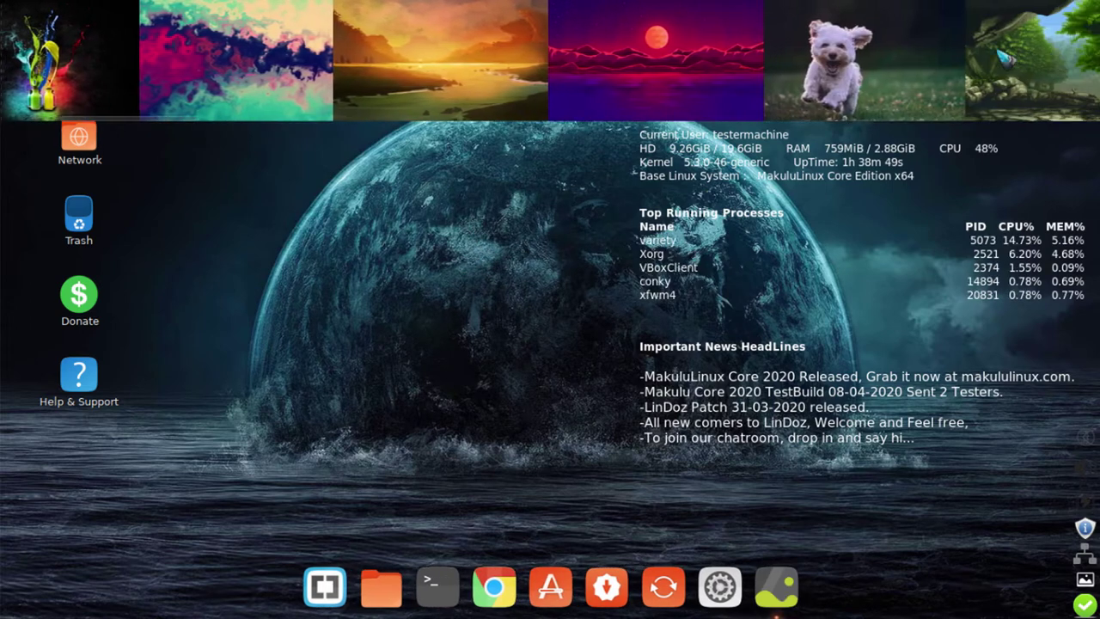
scroll(768, 60, "right", 15)
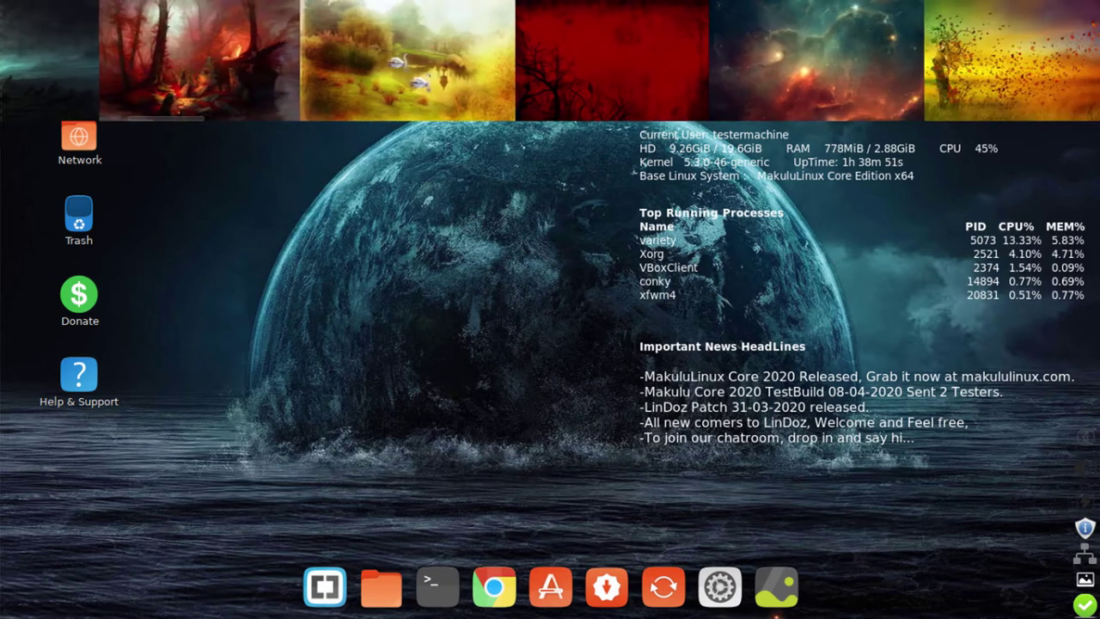
left_click(698, 64)
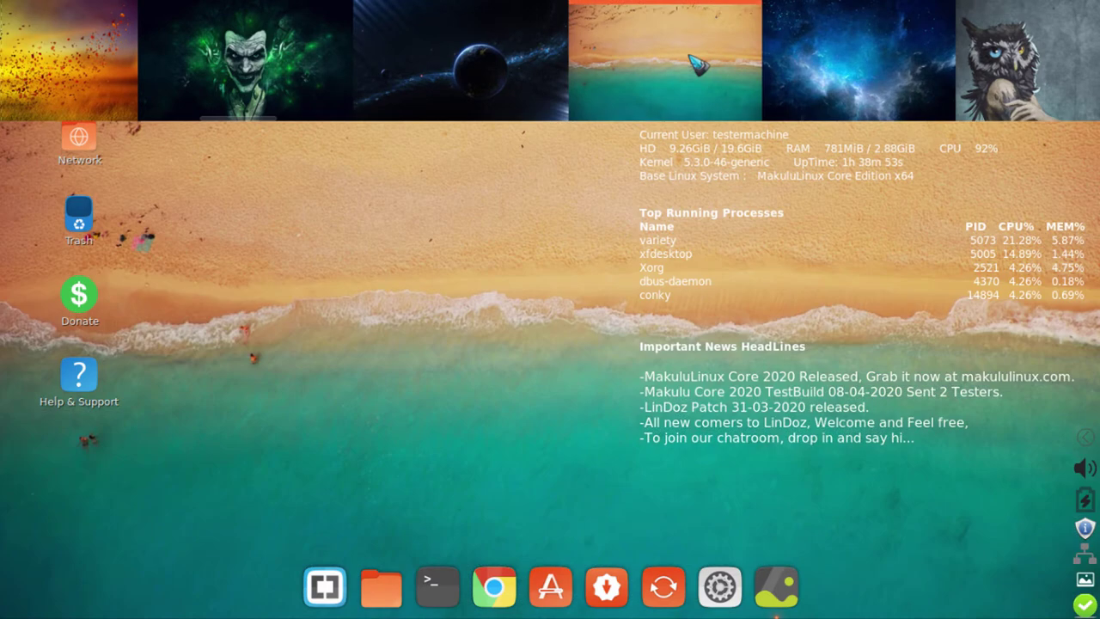
right_click(626, 69)
left_click(678, 279)
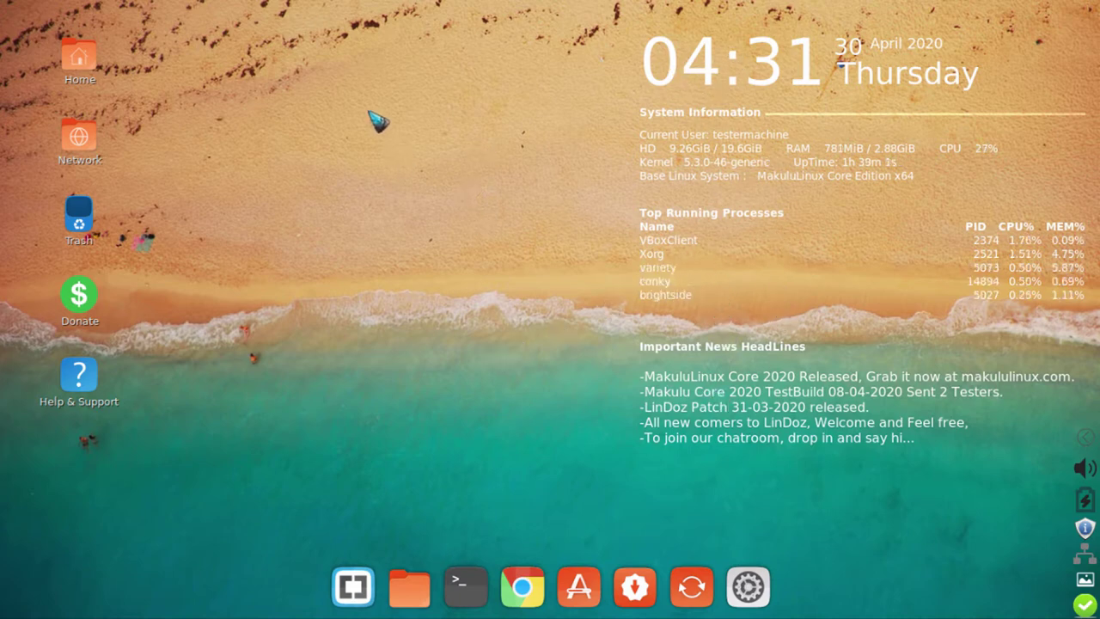
right_click(379, 122)
Open Desktop Clock Options from the desktop menu and move the window left.
left_click(752, 141)
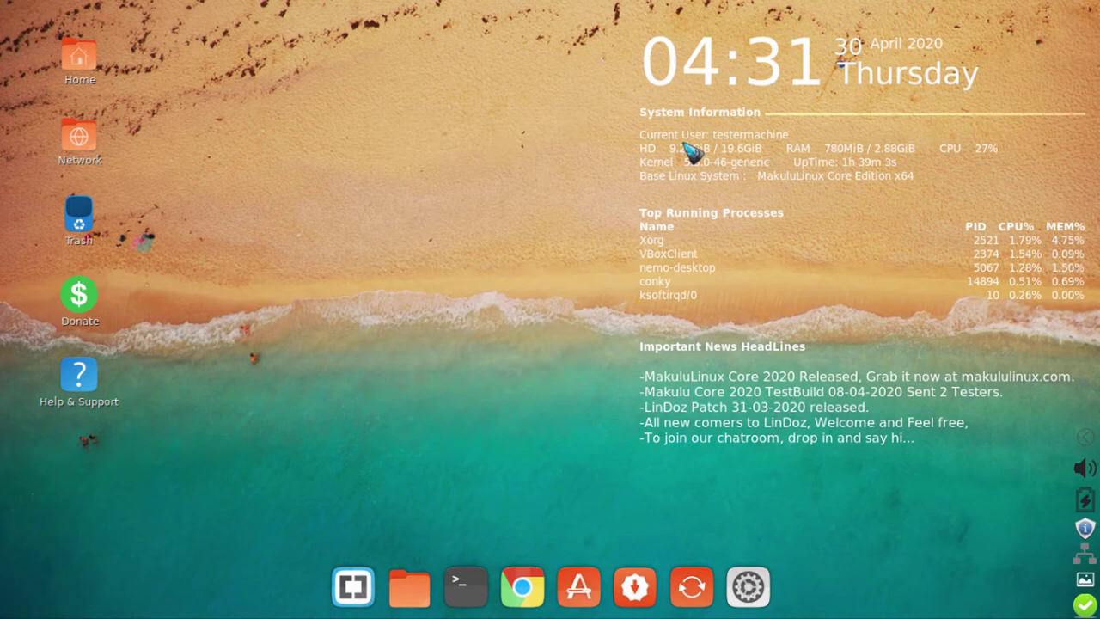
right_click(327, 85)
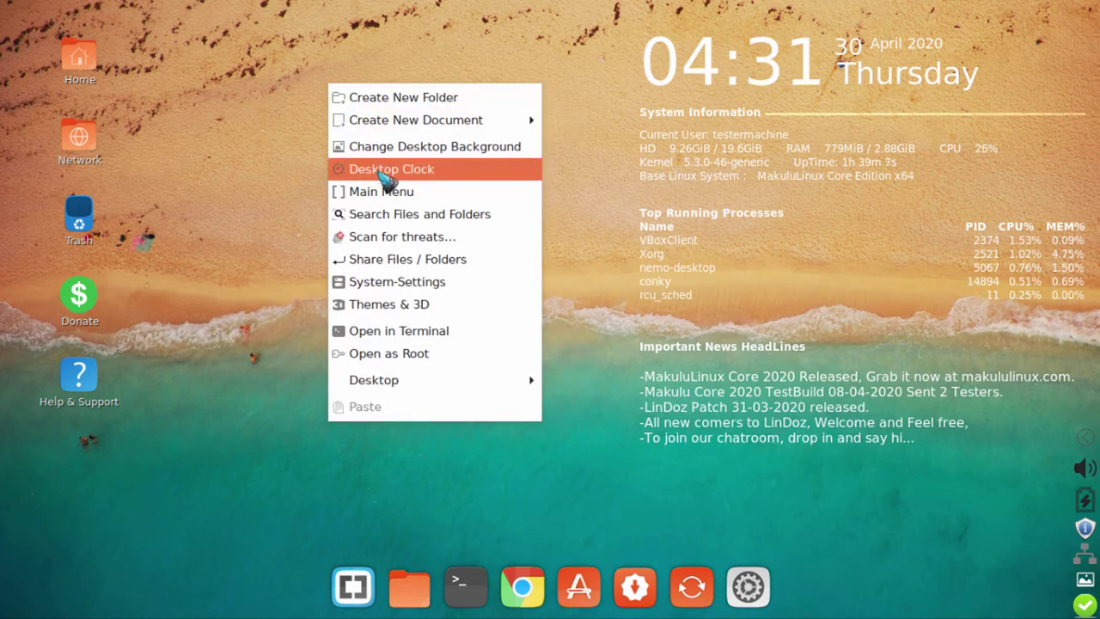
left_click(384, 172)
left_click_drag(375, 102, 298, 100)
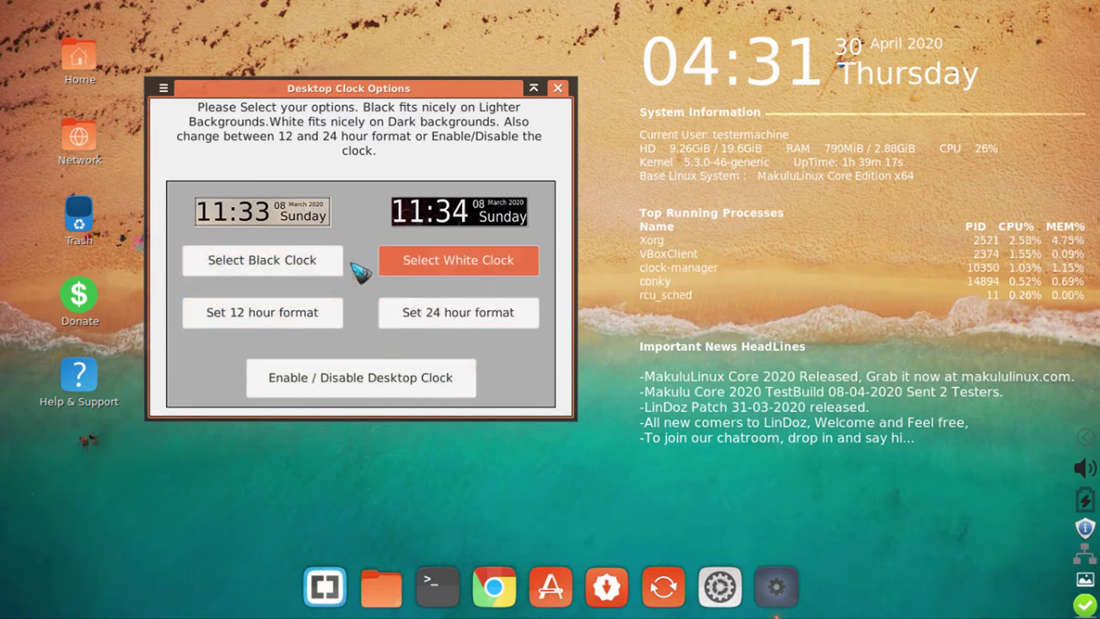
Make the desktop clock and system text black, then close Desktop Clock Options.
left_click(323, 262)
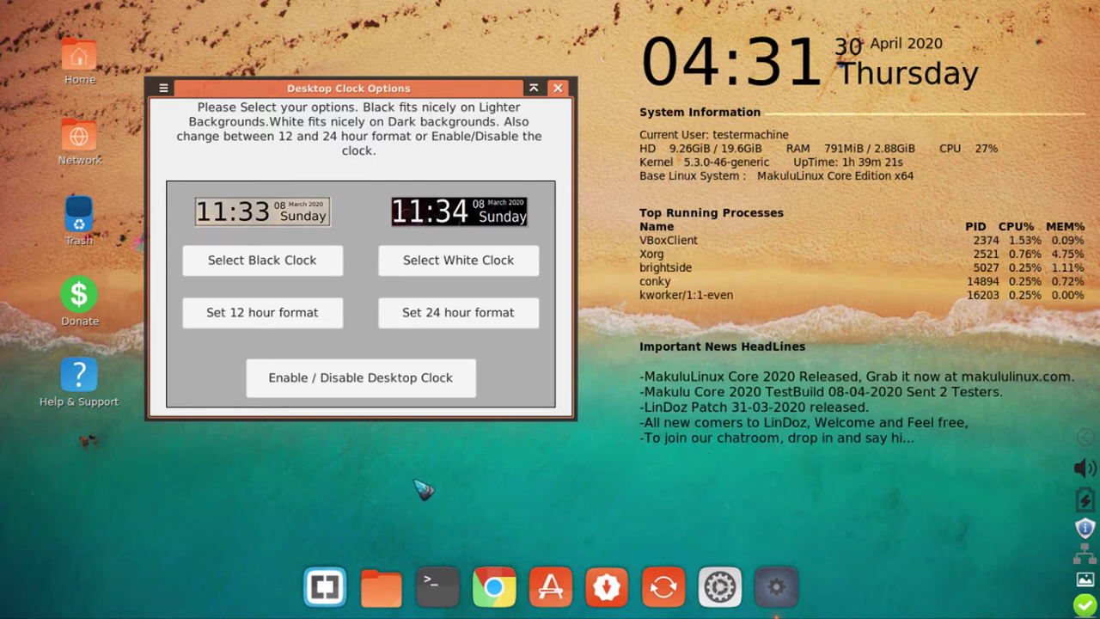
left_click(557, 89)
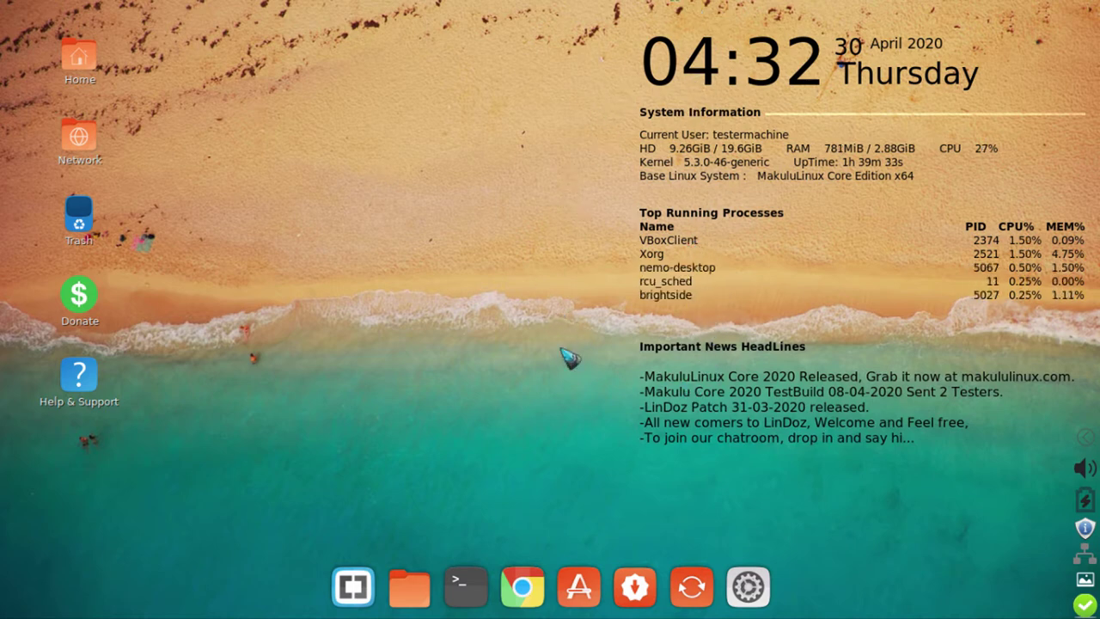
Switch the desktop clock to white with 24-hour format in Desktop Clock Options.
right_click(344, 124)
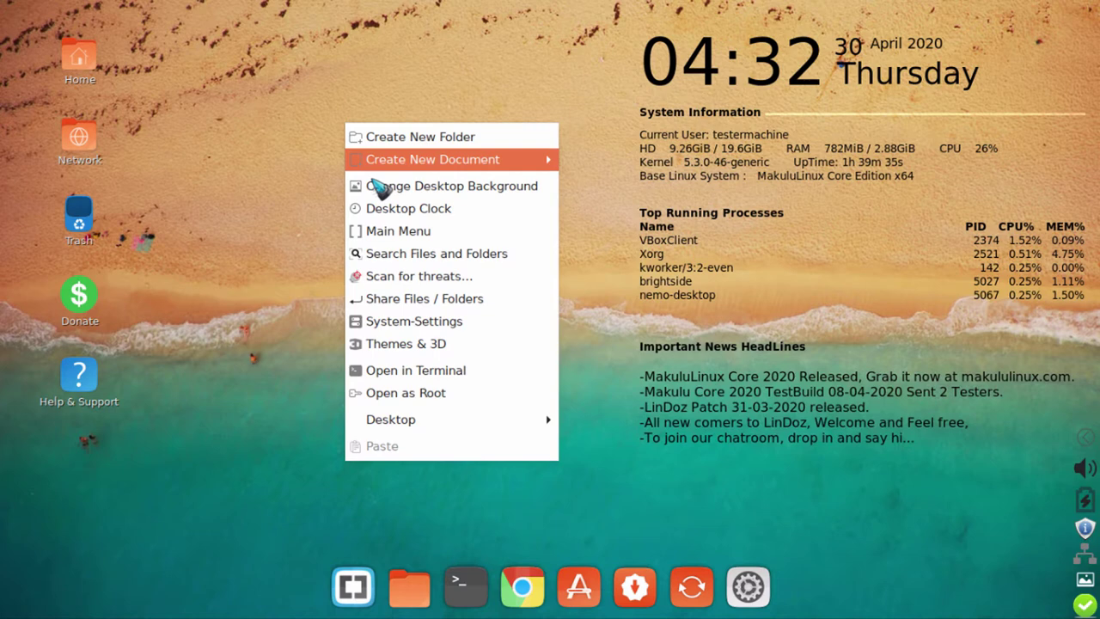
left_click(370, 209)
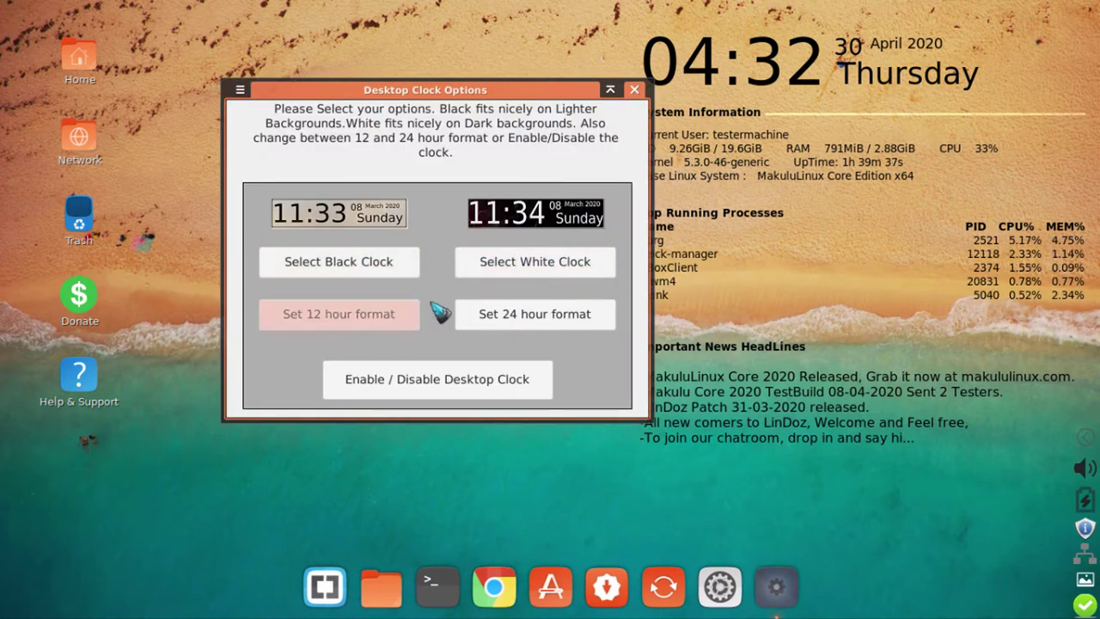
left_click(523, 249)
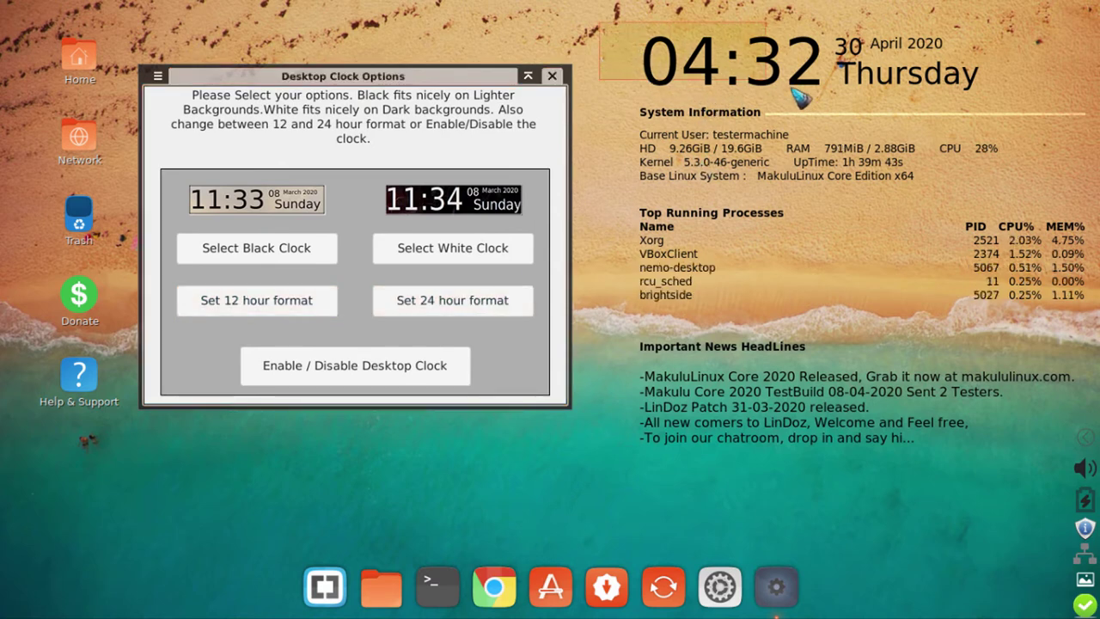
left_click(443, 318)
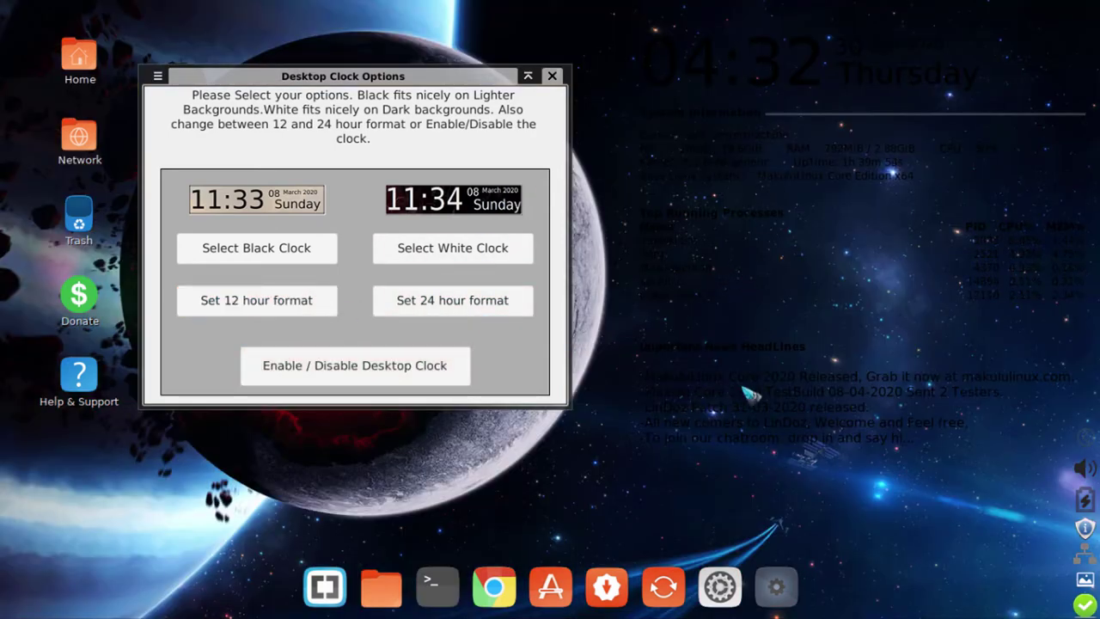
left_click(555, 76)
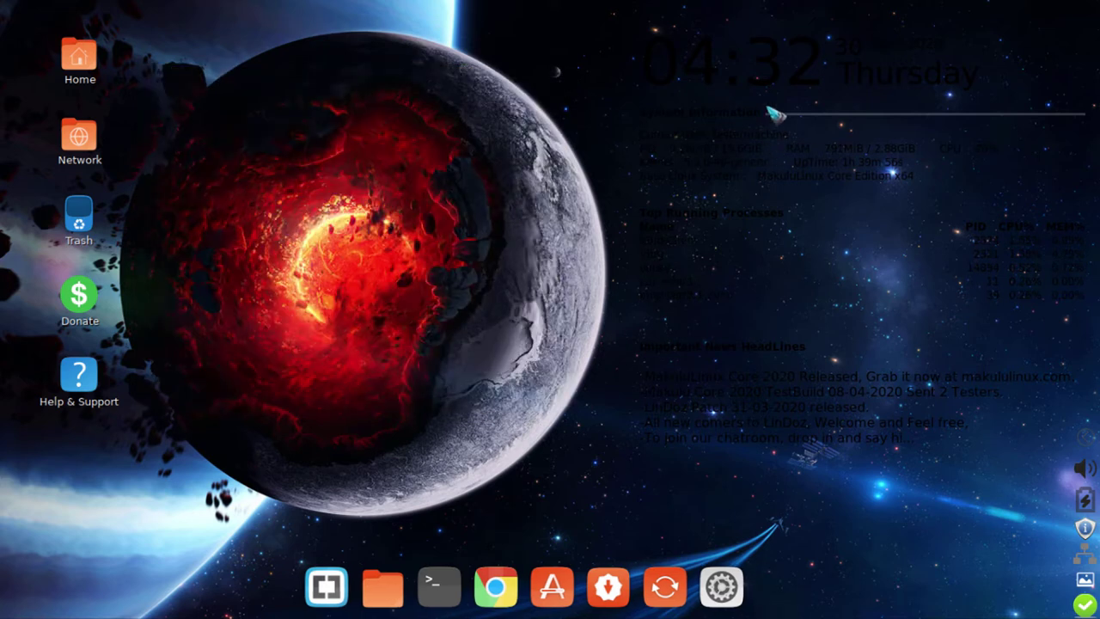
right_click(381, 136)
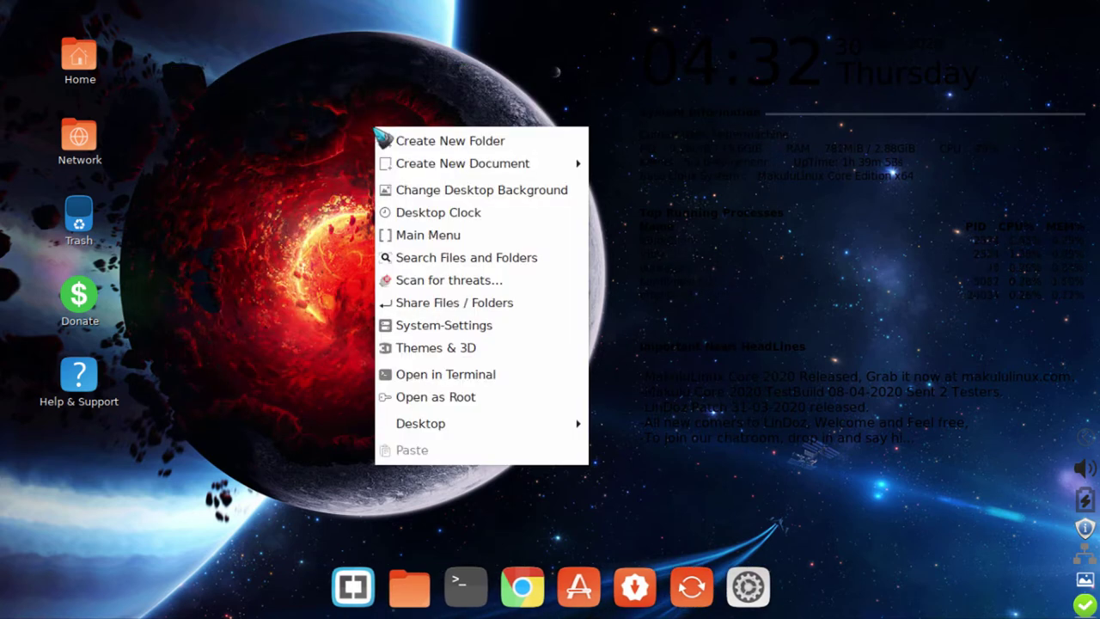
left_click(426, 212)
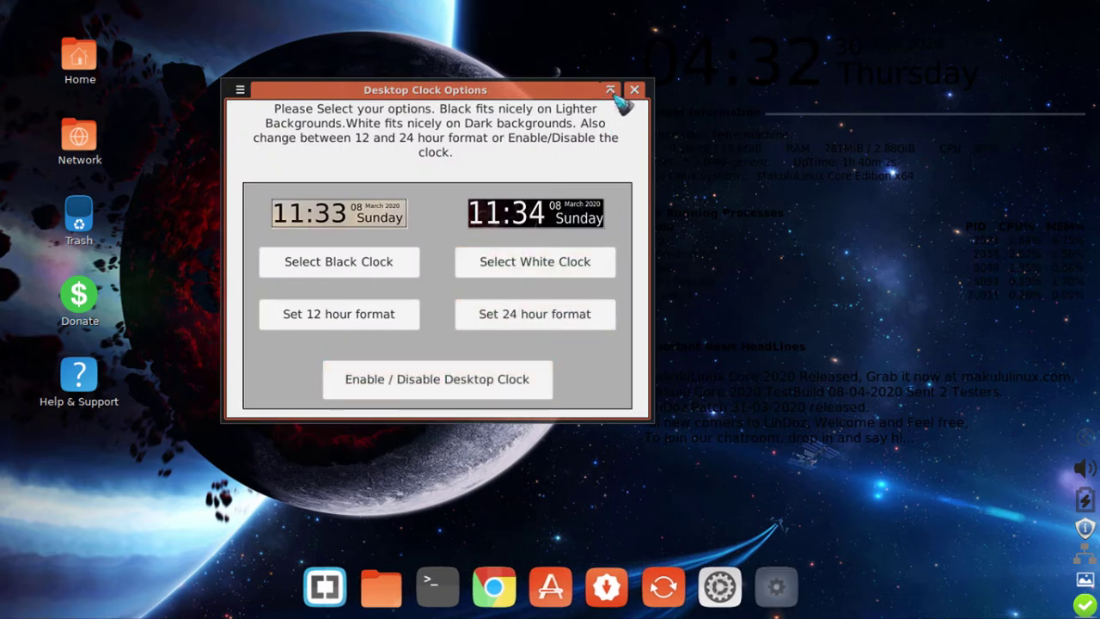
left_click(634, 89)
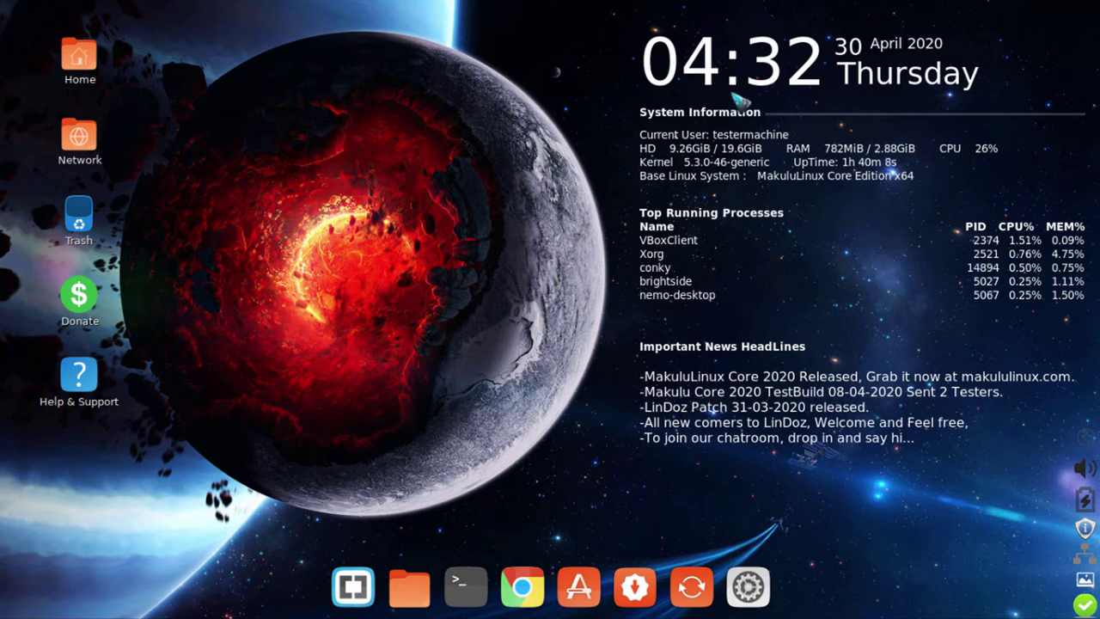
Open system Settings from the desktop menu, then close the Settings window.
right_click(333, 128)
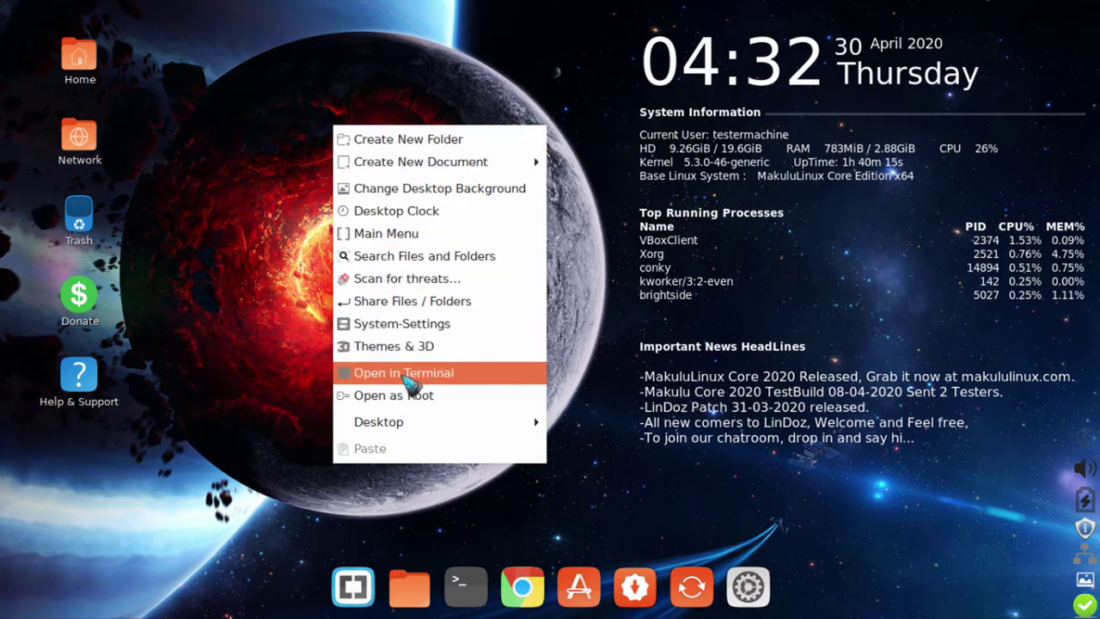
left_click(401, 324)
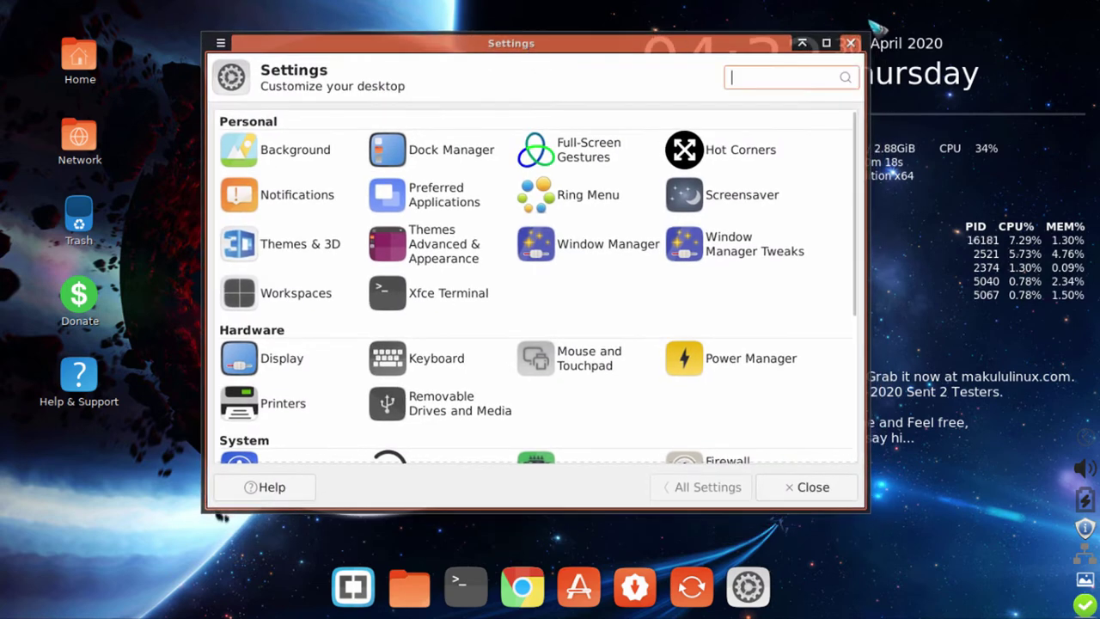
left_click(851, 43)
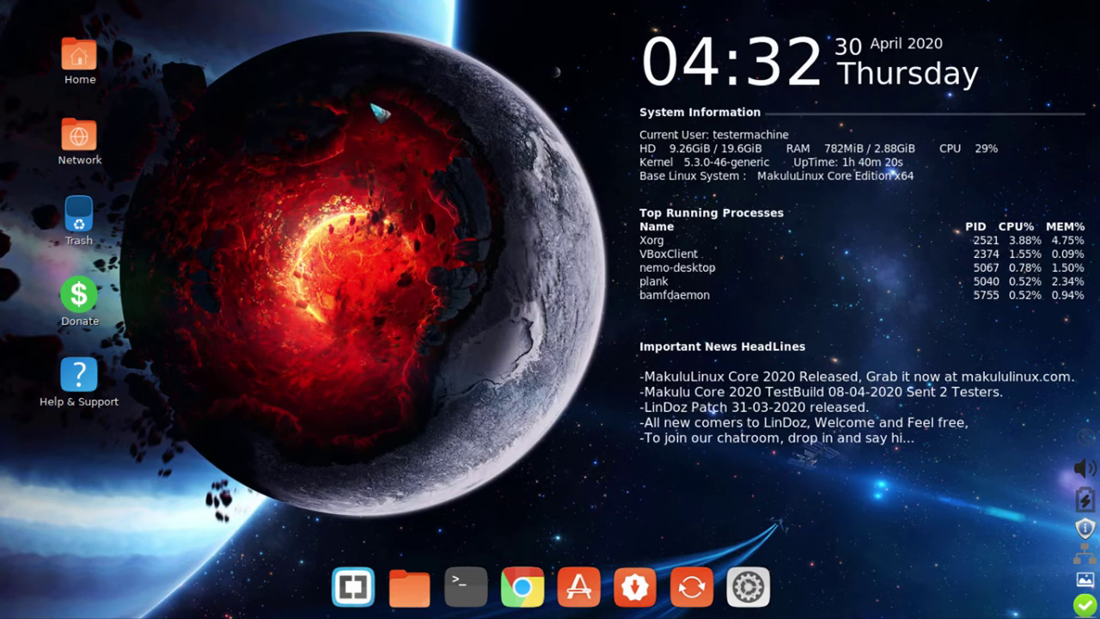
Bring up the Themes & 3D options window from the desktop menu.
right_click(373, 107)
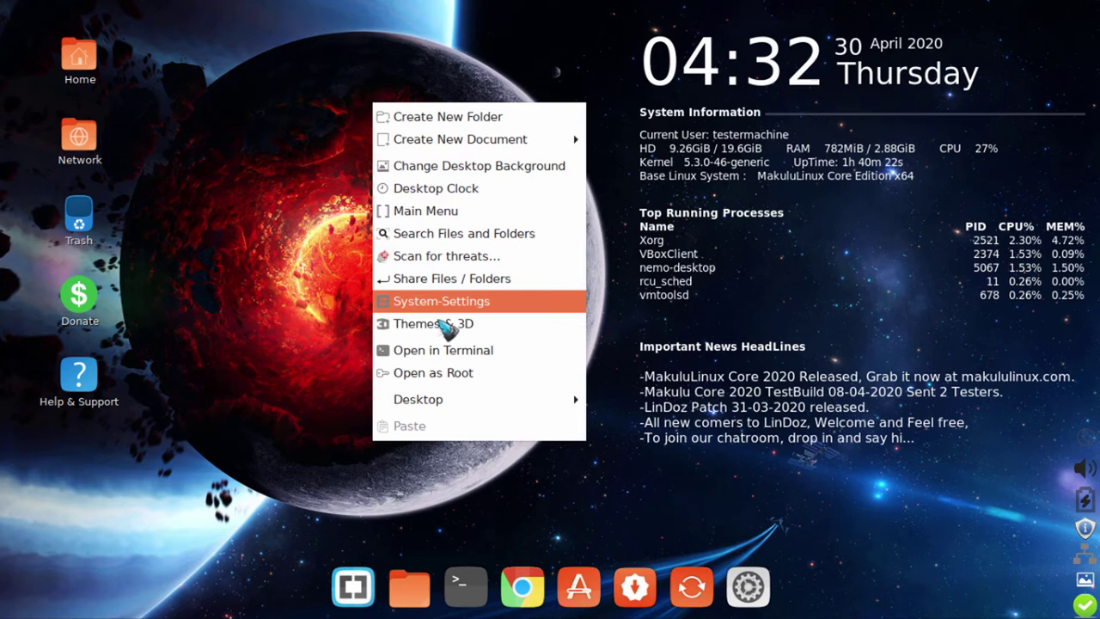
left_click(439, 321)
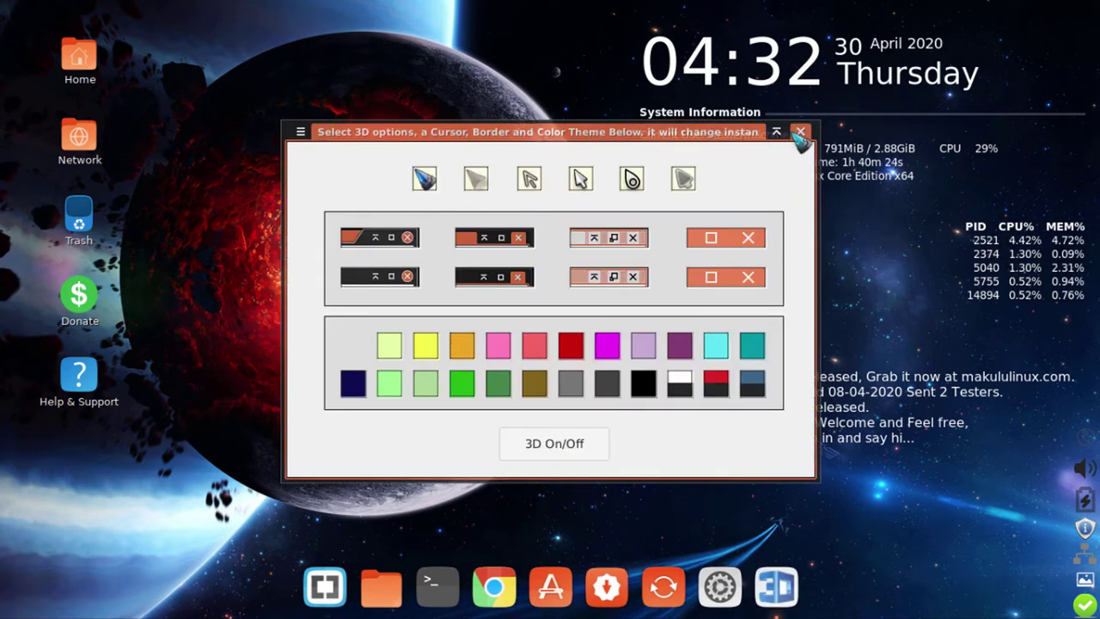
left_click(800, 132)
right_click(346, 57)
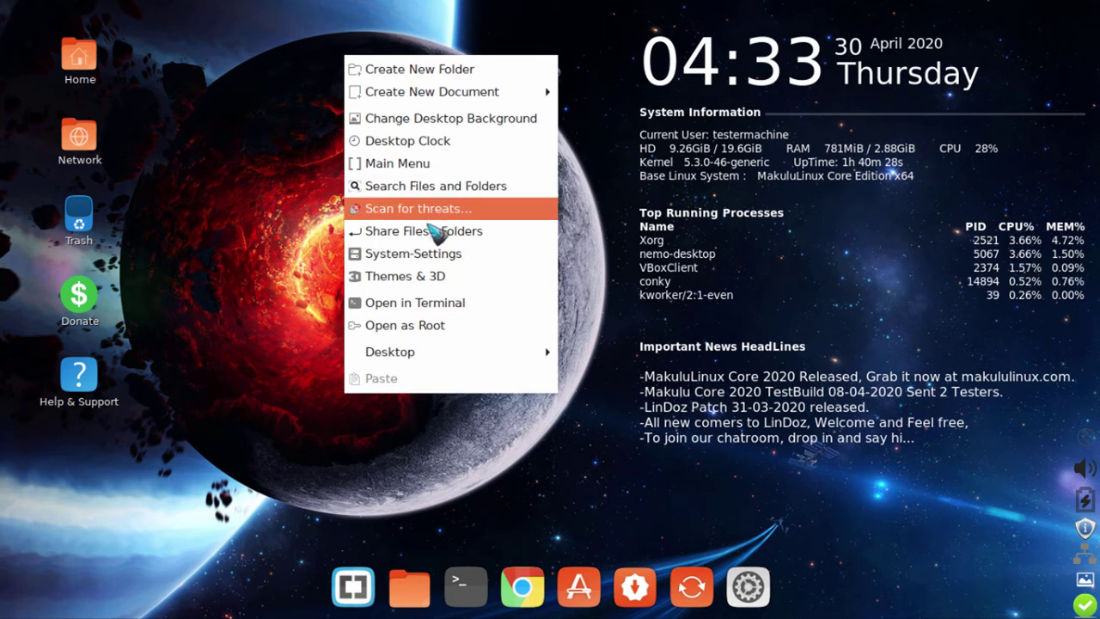
left_click(404, 279)
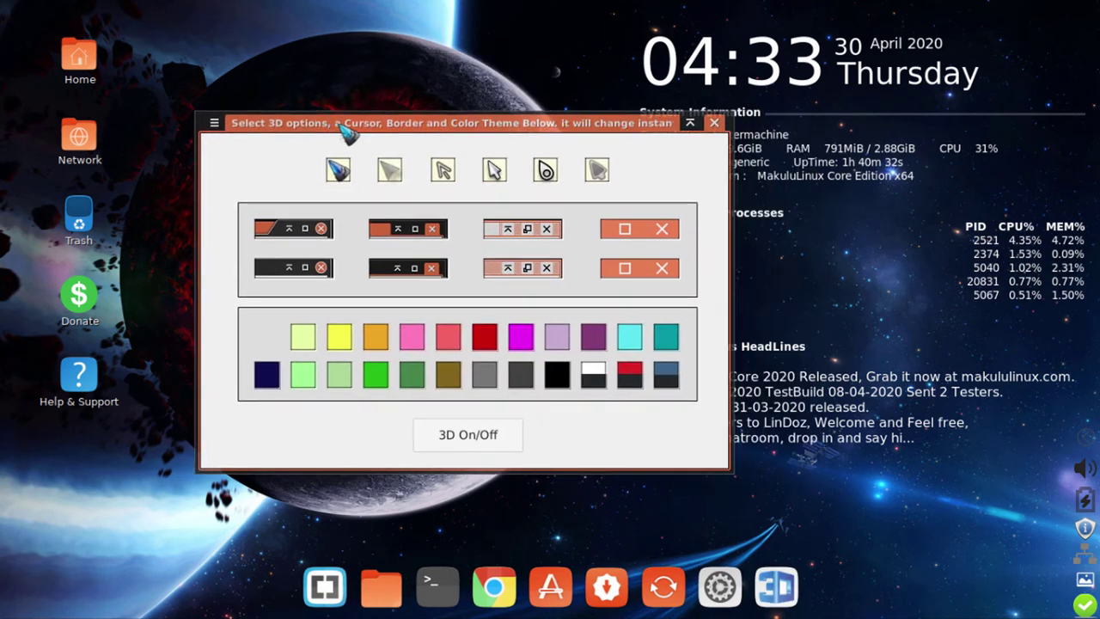
Advance three wallpapers to the underwater turquoise sea scene and close the selector.
right_click(433, 58)
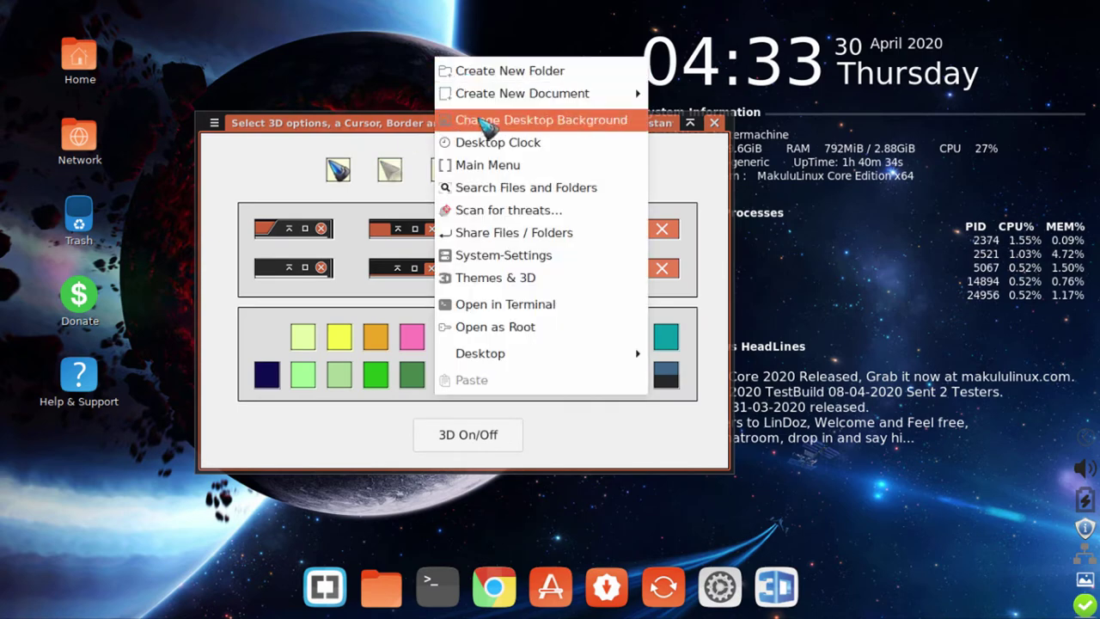
left_click(483, 122)
left_click_drag(640, 124, 583, 475)
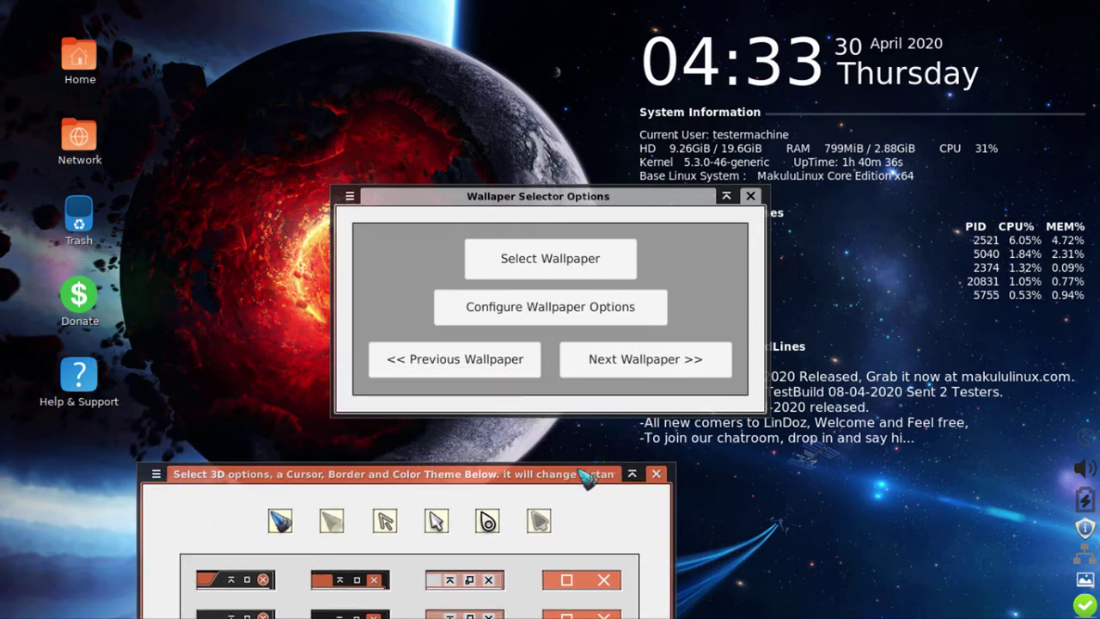
left_click(675, 362)
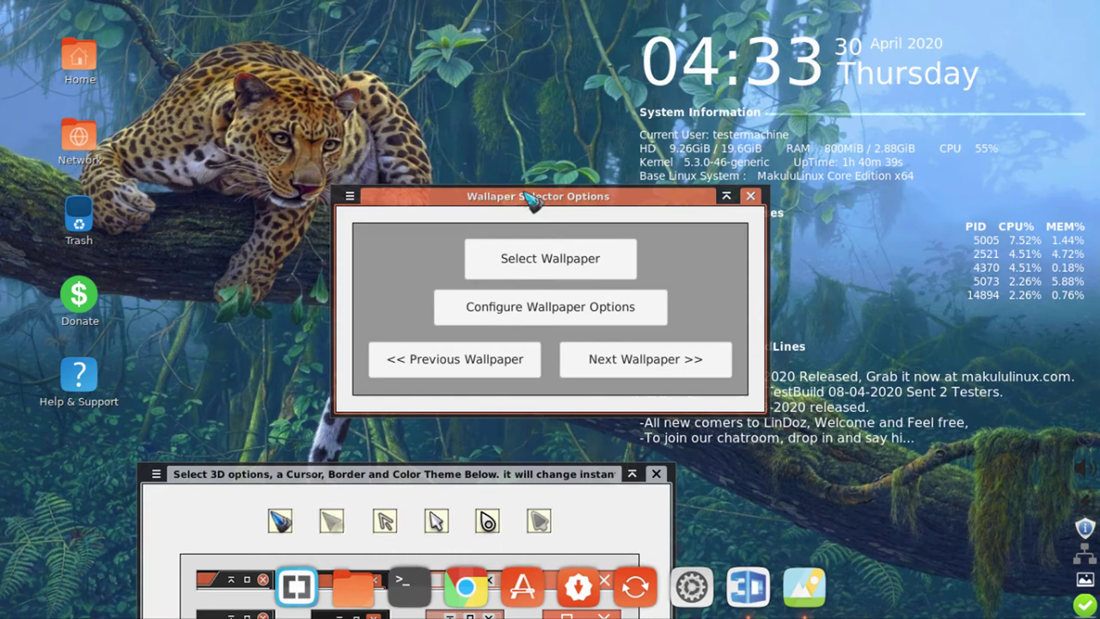
left_click_drag(533, 201, 503, 140)
left_click(575, 298)
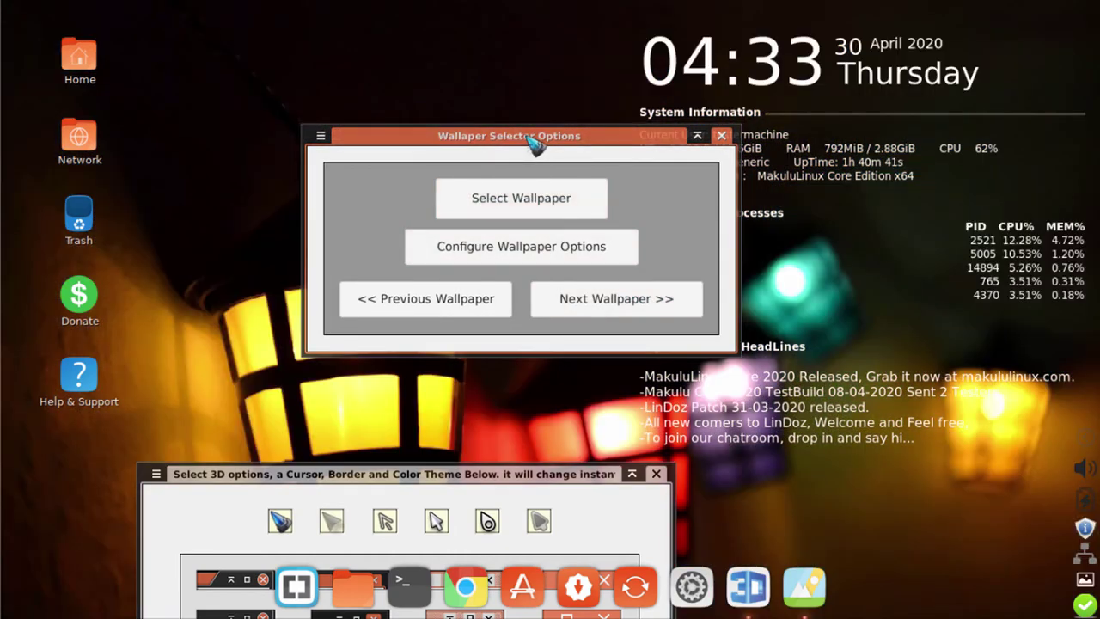
left_click(560, 294)
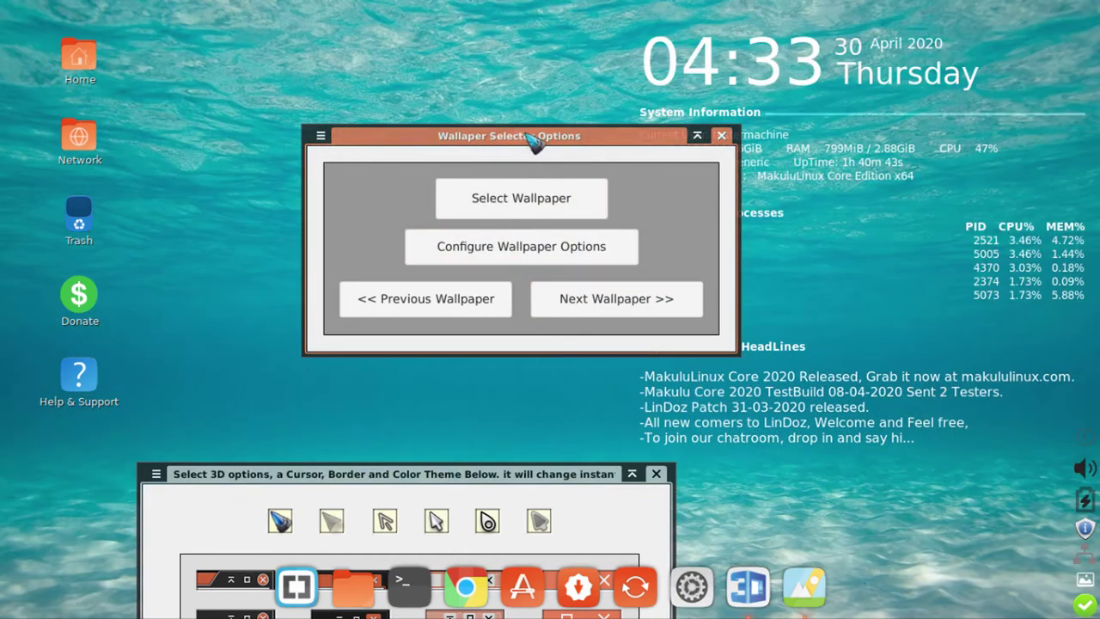
left_click(722, 136)
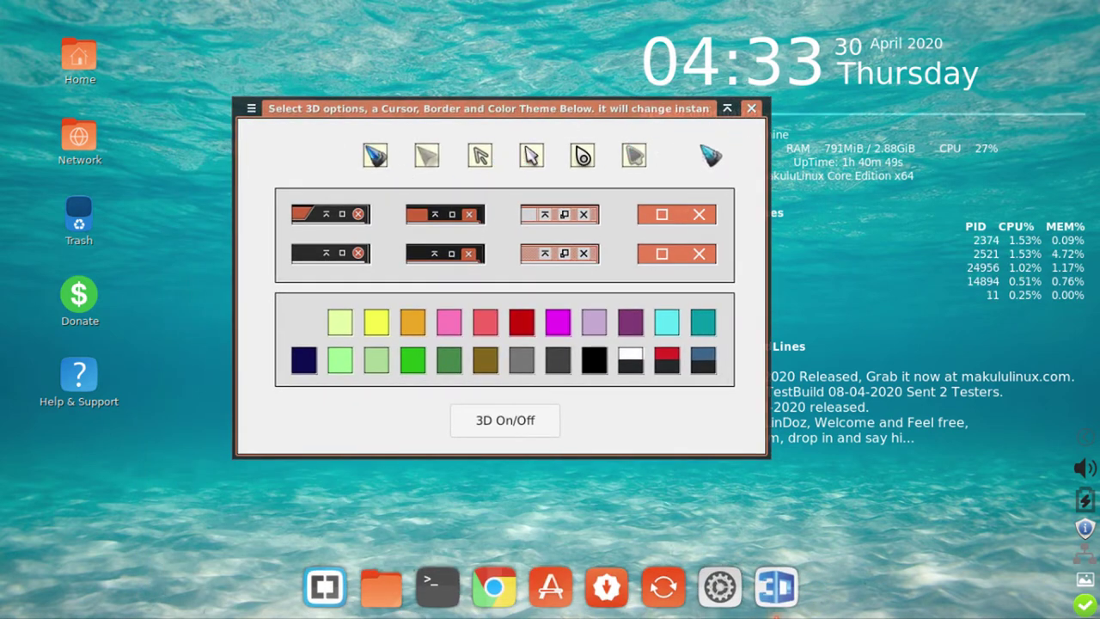
Reopen the Themes & 3D options from the desktop menu and nudge the window left.
left_click(752, 108)
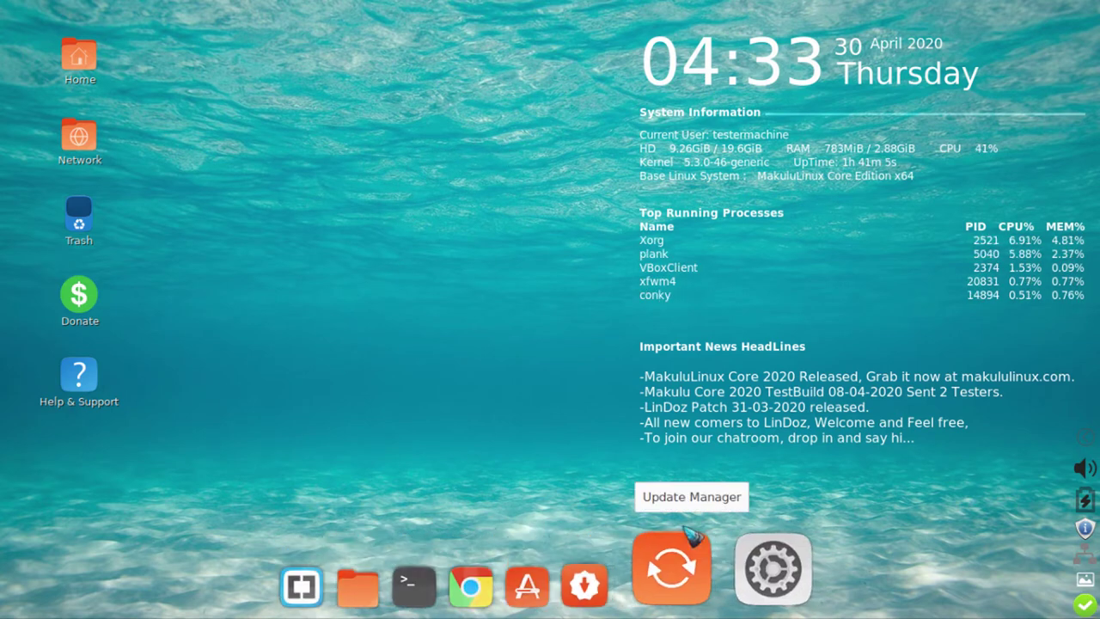
right_click(389, 157)
left_click(337, 156)
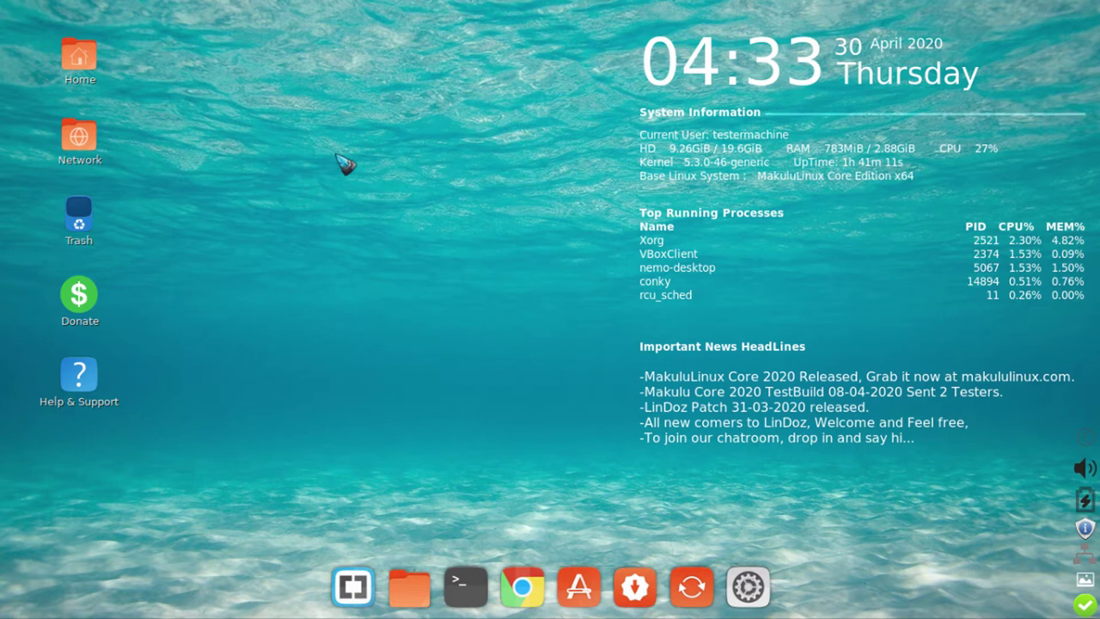
right_click(344, 163)
left_click(438, 375)
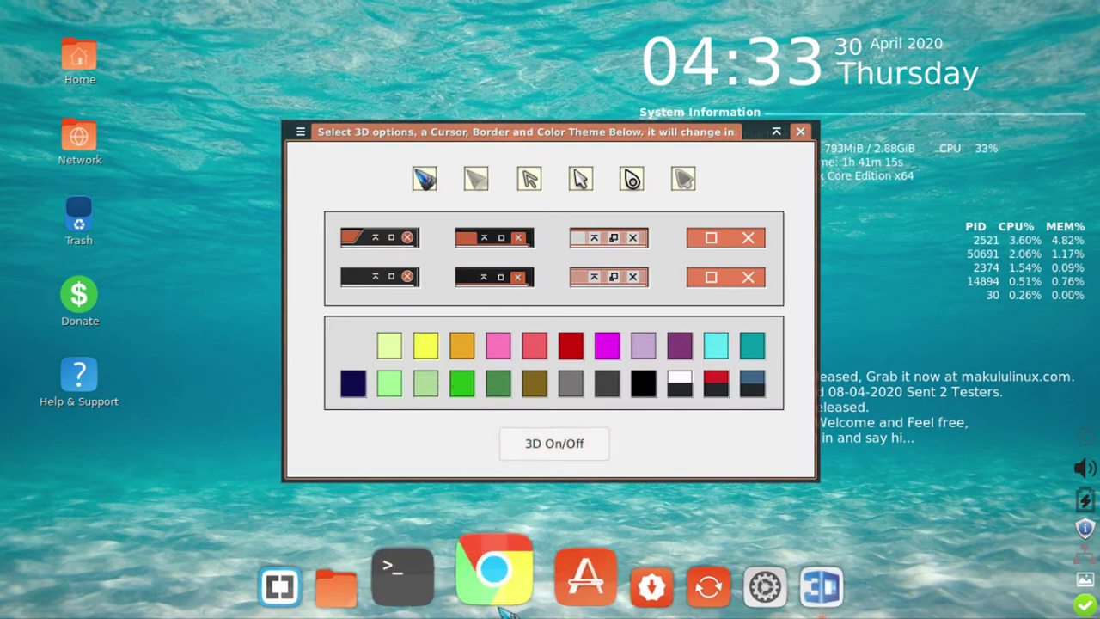
left_click_drag(600, 130, 561, 144)
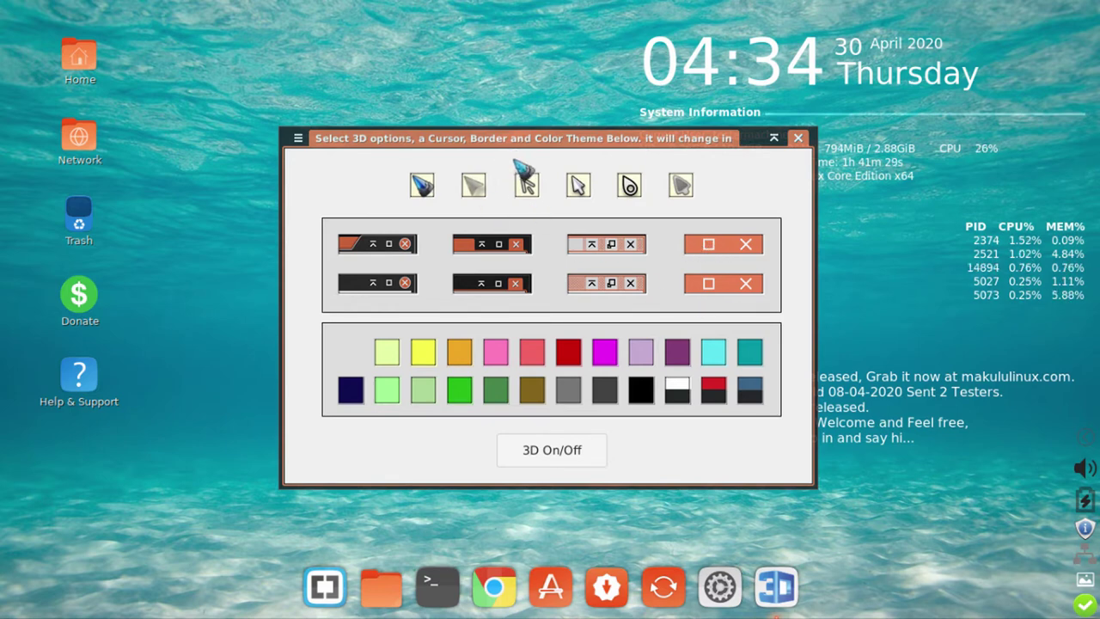
left_click_drag(464, 148, 452, 148)
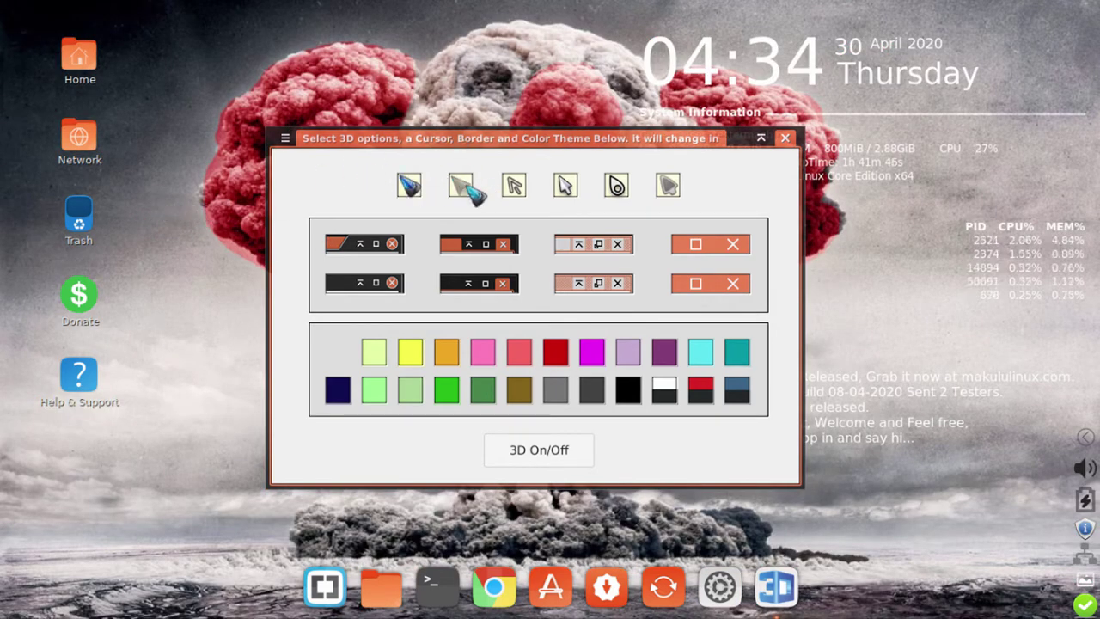
Try several window border styles, settling on orange with a round red close button.
left_click(381, 246)
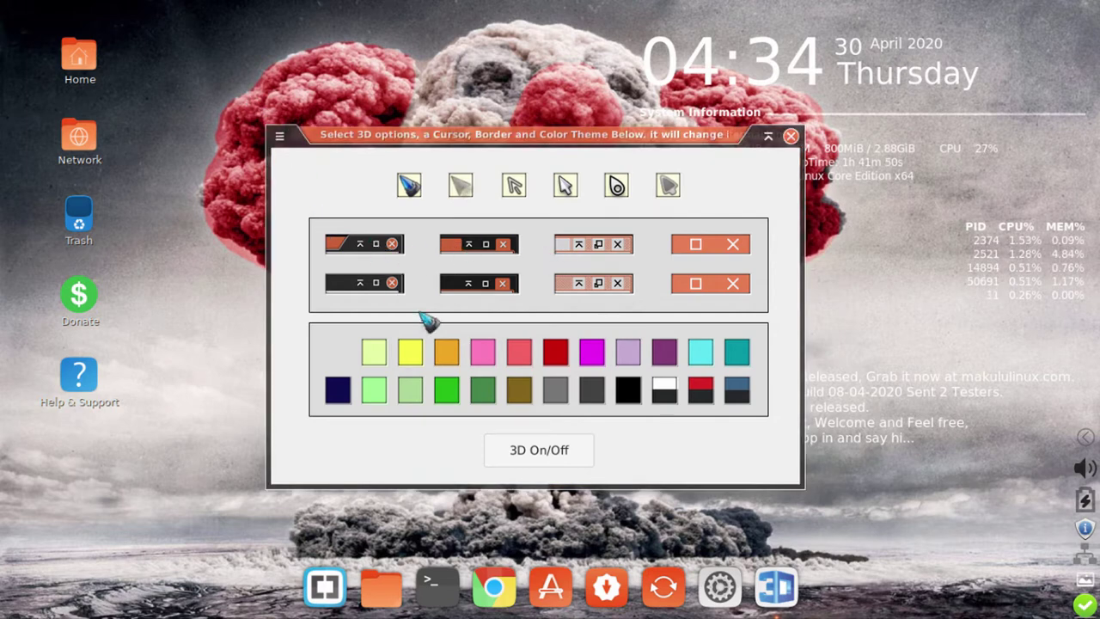
left_click(685, 247)
left_click(693, 288)
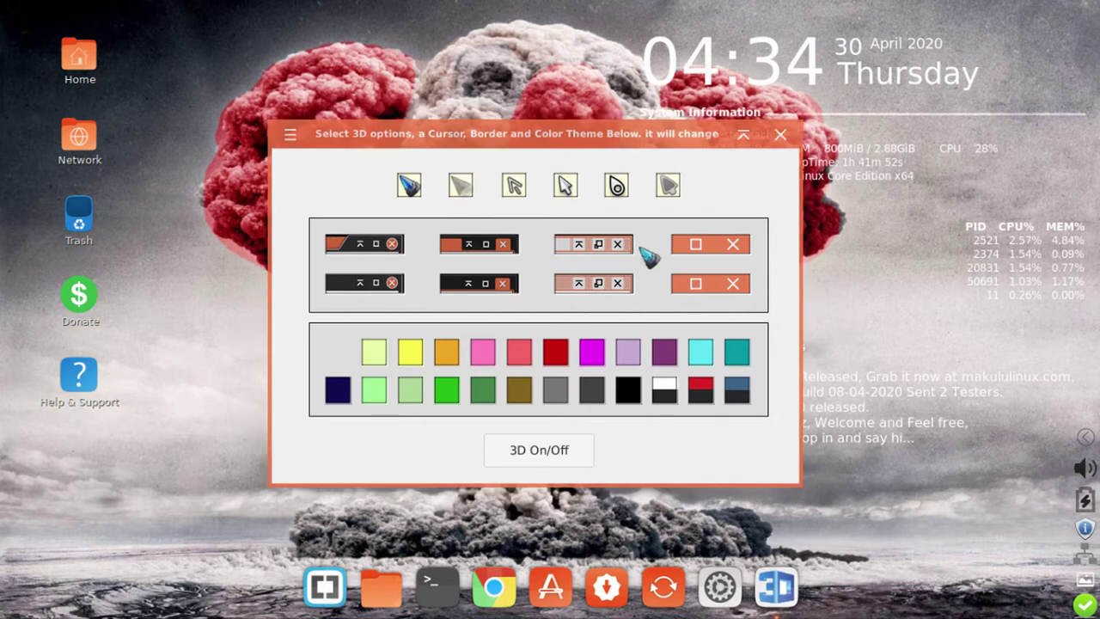
left_click(622, 243)
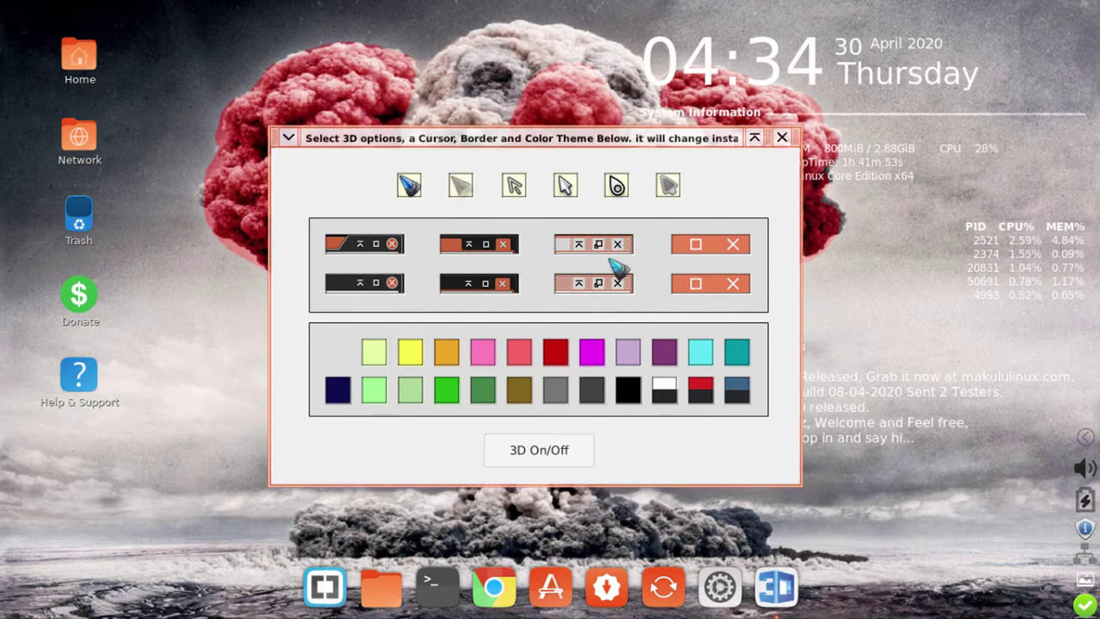
left_click(507, 287)
left_click(379, 248)
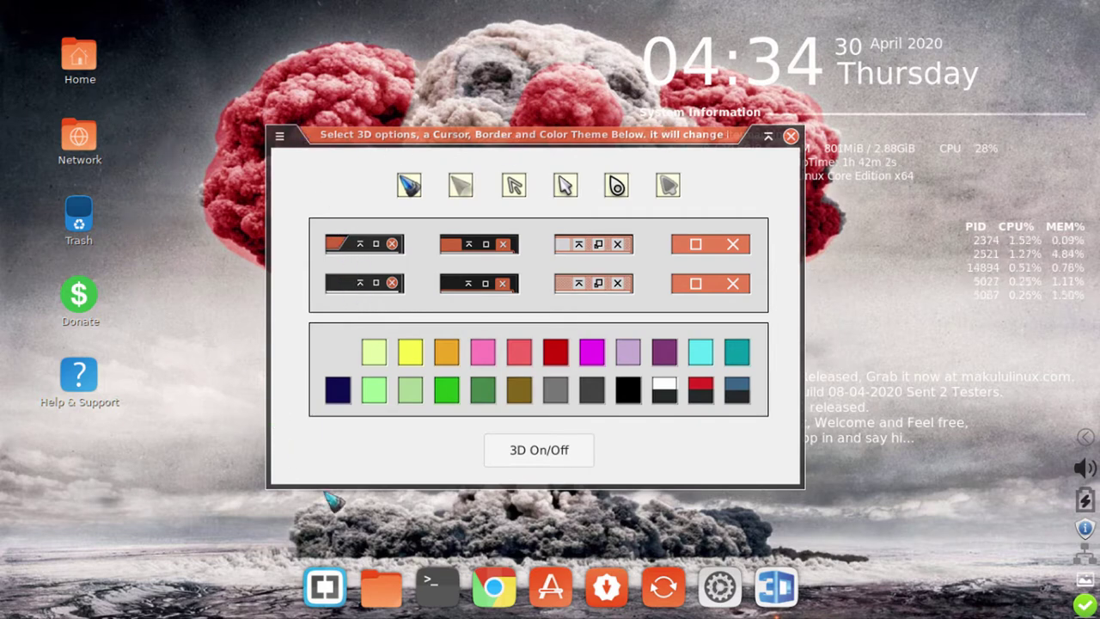
Launch a Terminal at the top right and place the 3D options window down-left beside it.
left_click(434, 582)
left_click_drag(531, 108, 701, 53)
left_click(338, 150)
left_click_drag(334, 144, 194, 205)
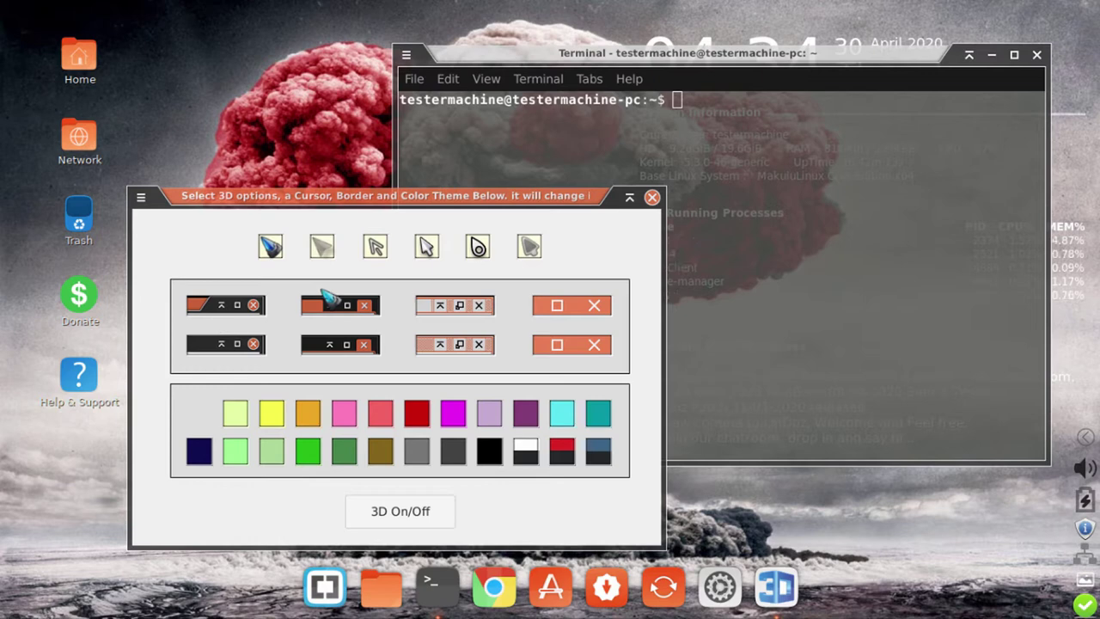
Try several border previews, pick the orange square-close border, close the terminal, and move the 3D options window.
left_click(337, 308)
left_click(471, 310)
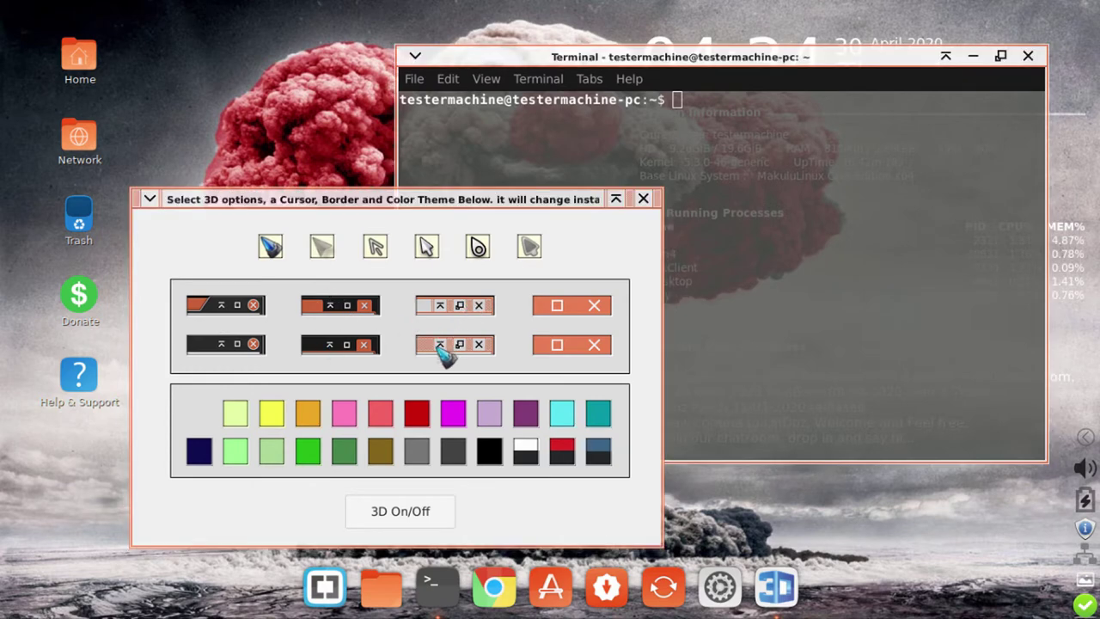
left_click(215, 308)
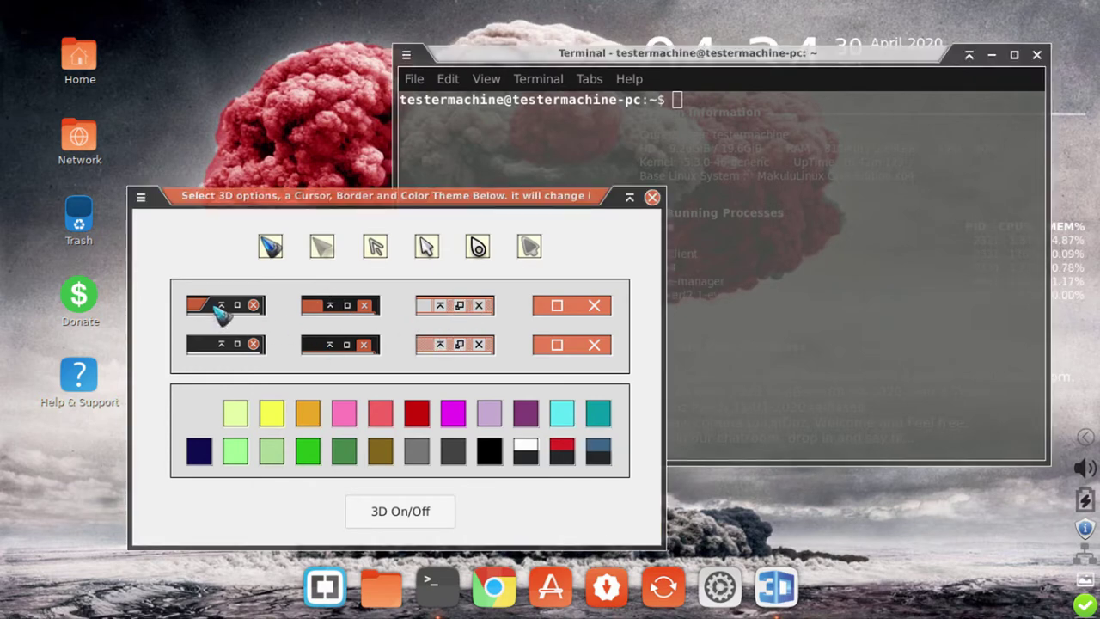
left_click(330, 311)
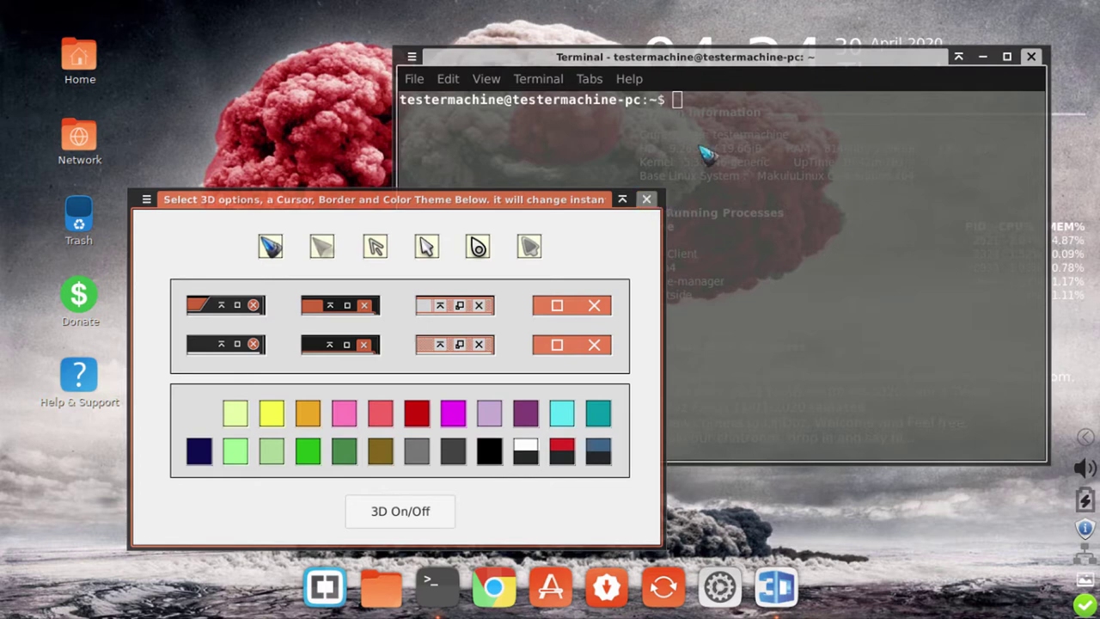
left_click(1032, 57)
left_click_drag(422, 200, 636, 105)
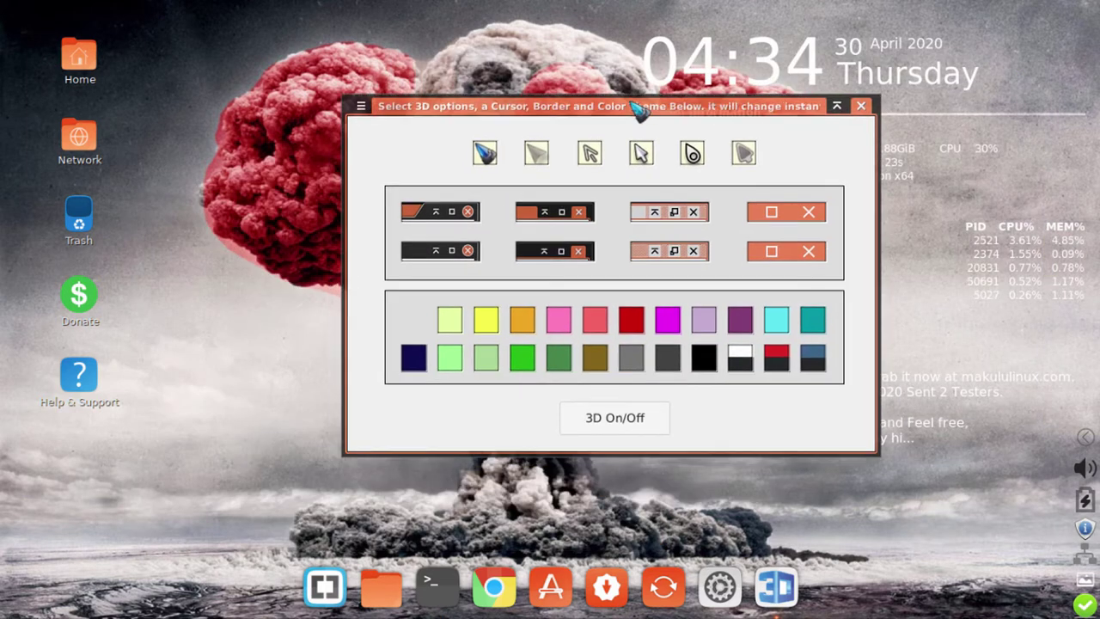
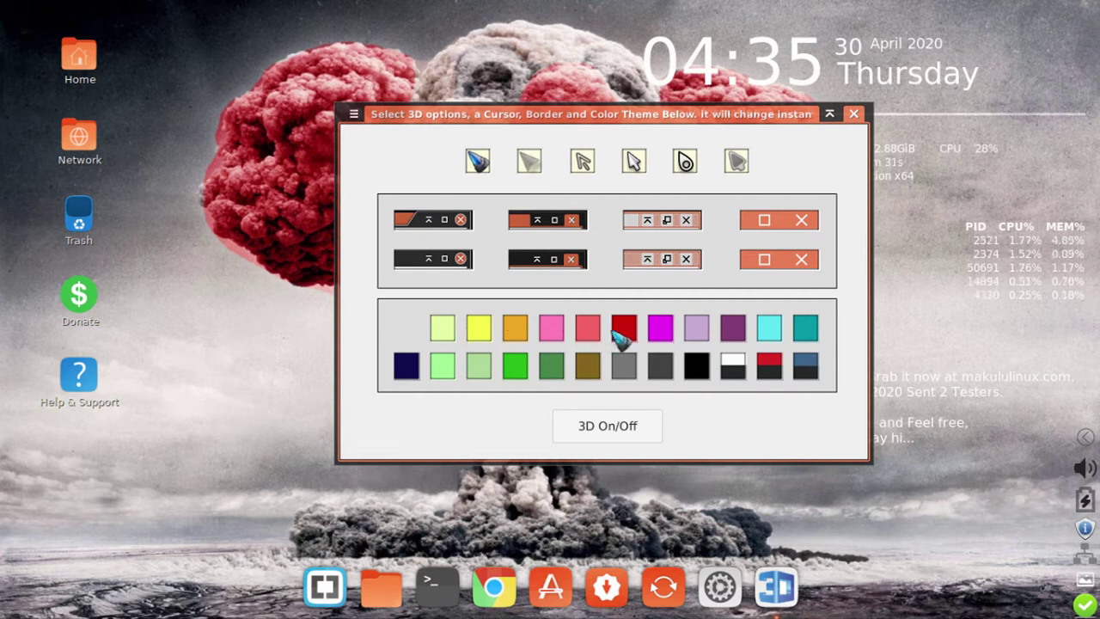
Apply the red colour theme from the Themes & 3D selector.
left_click(626, 333)
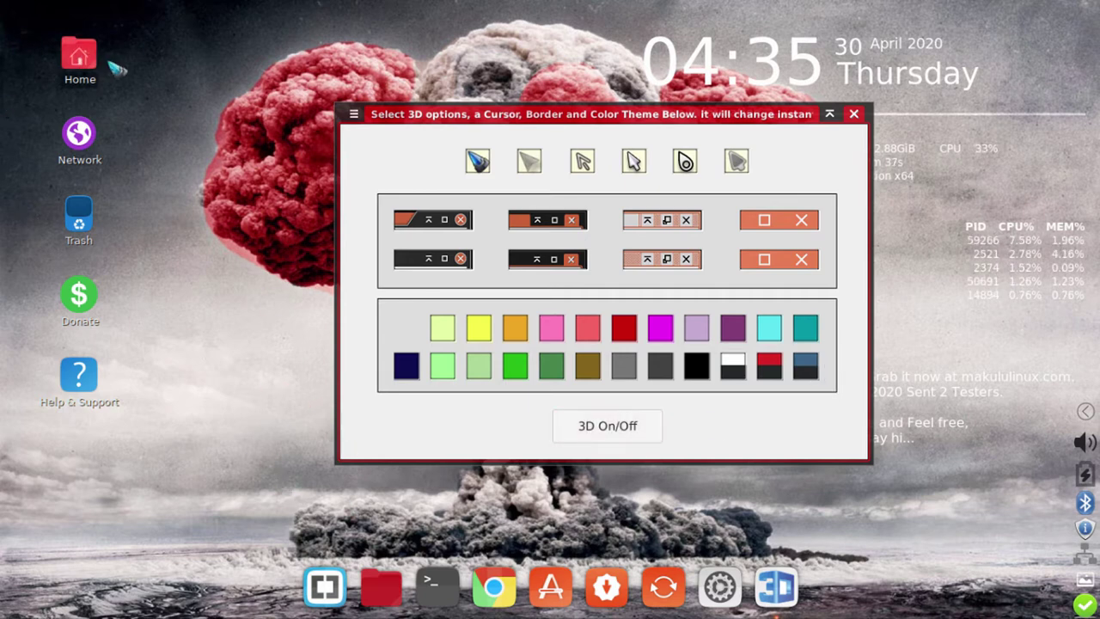
right_click(186, 237)
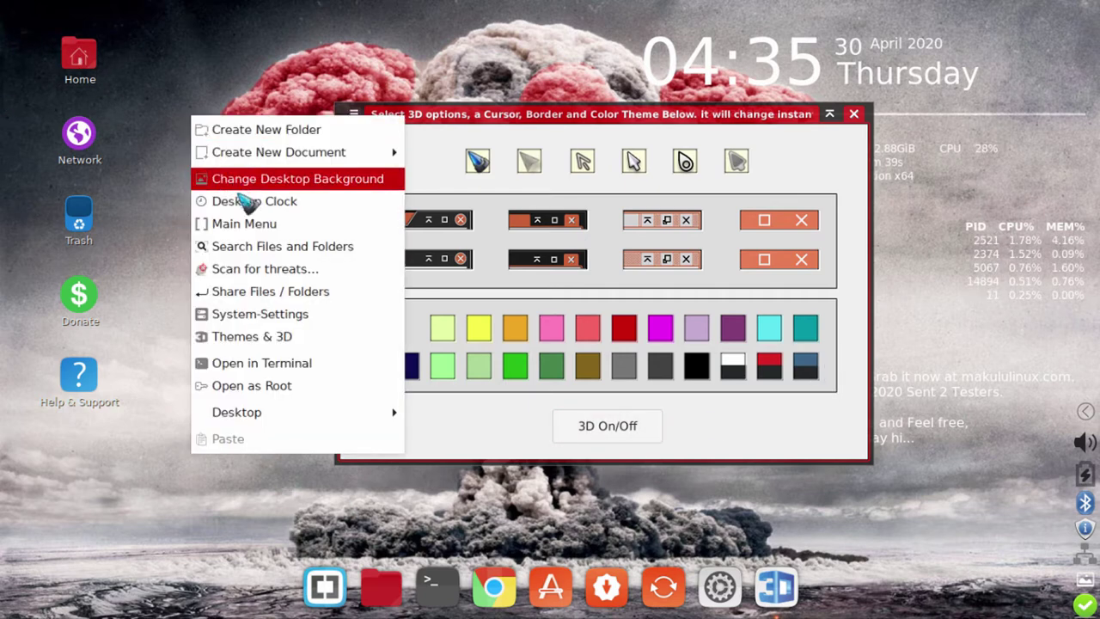
left_click(128, 425)
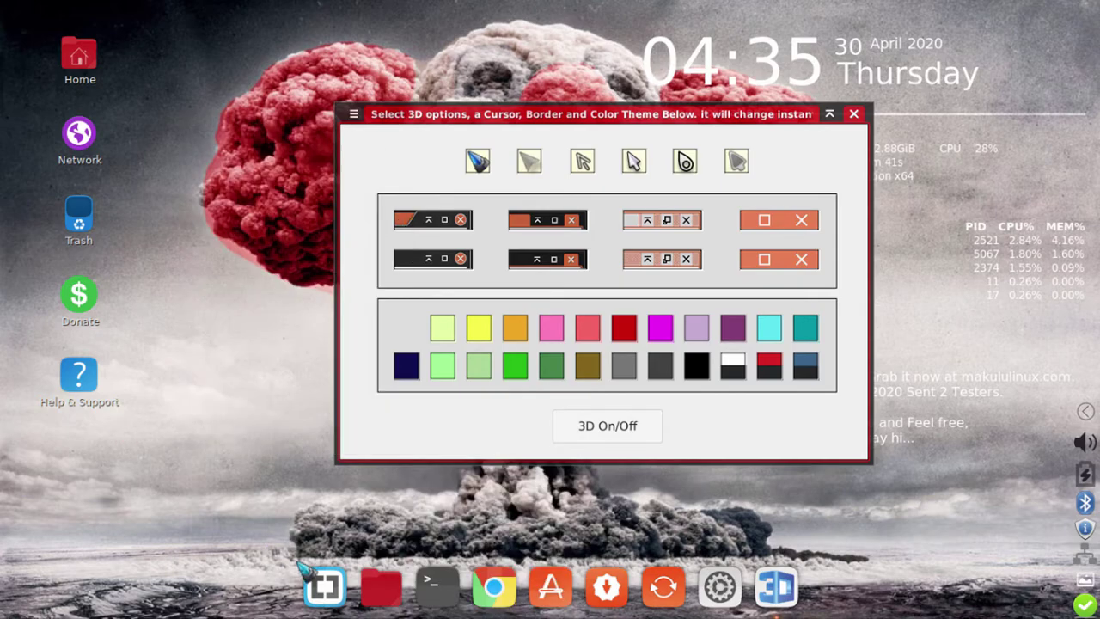
Preview the red theme in the Home folder window, then close it.
left_click(381, 567)
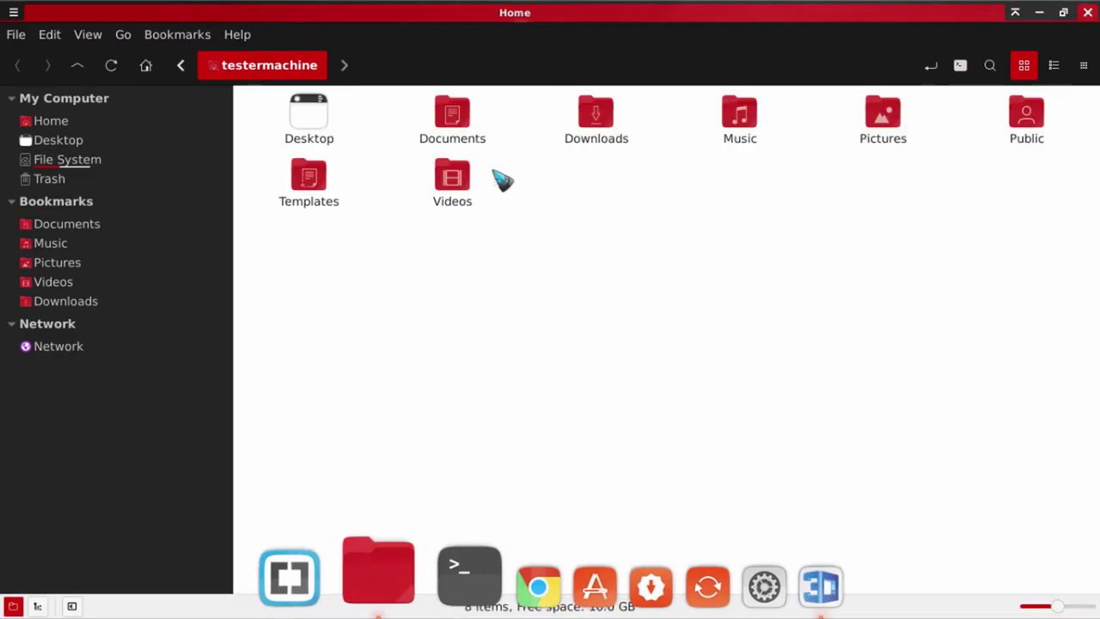
left_click(600, 142)
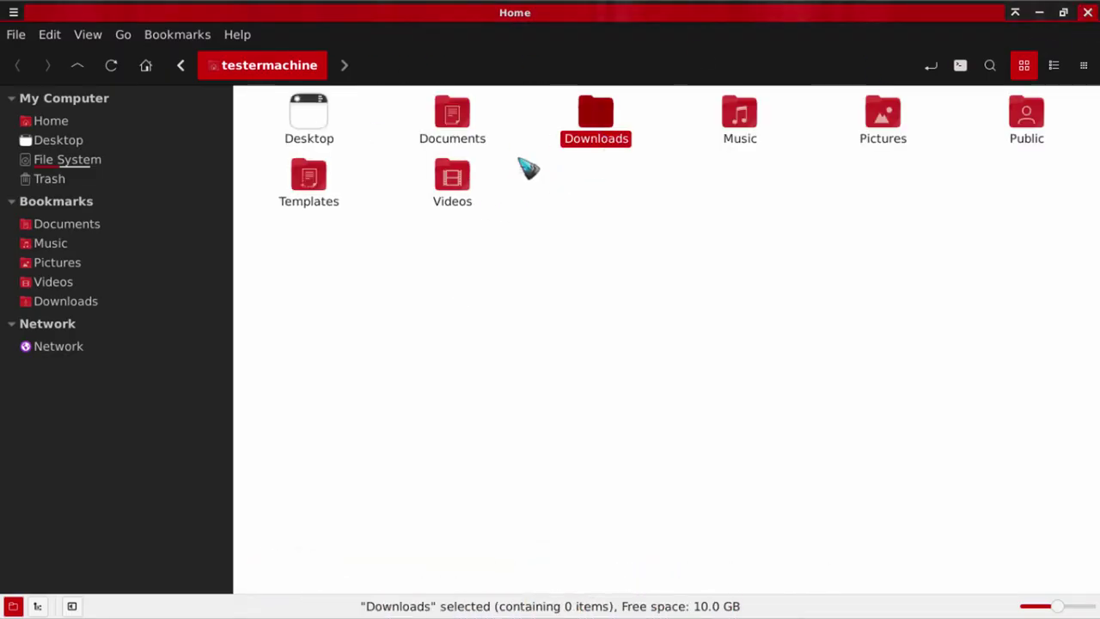
left_click(596, 274)
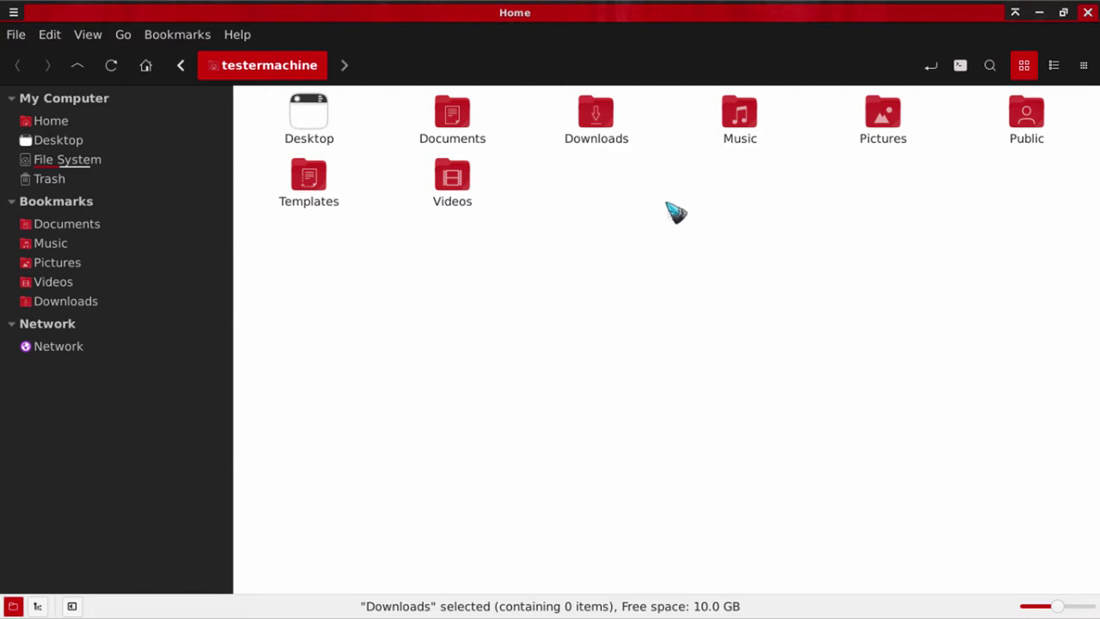
left_click(1089, 12)
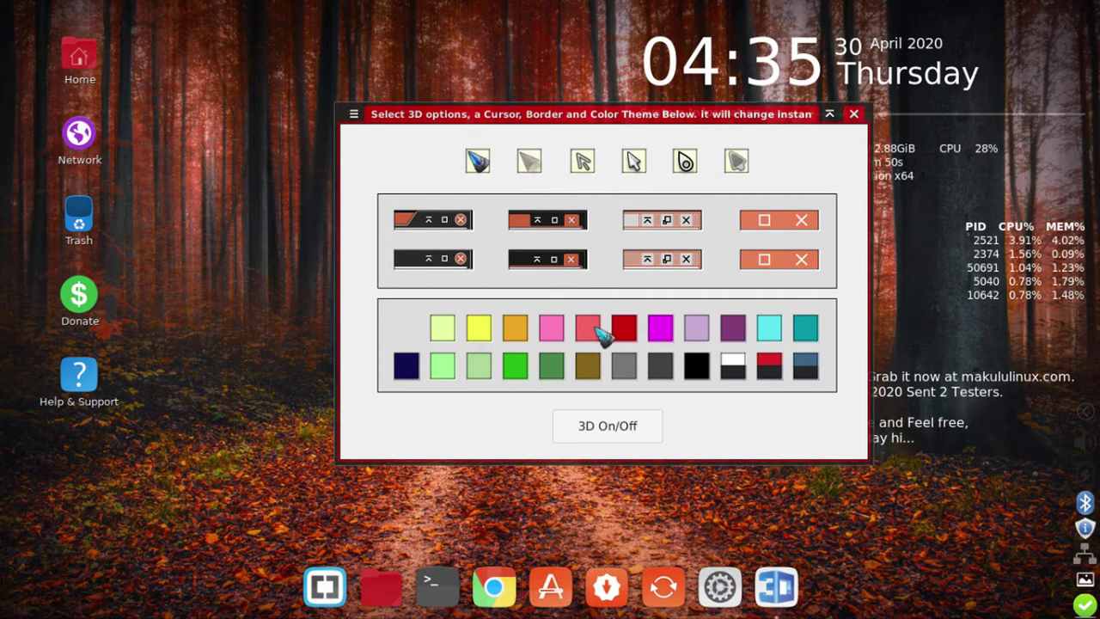
Apply the purple theme and preview it in the Home folder window.
left_click(732, 334)
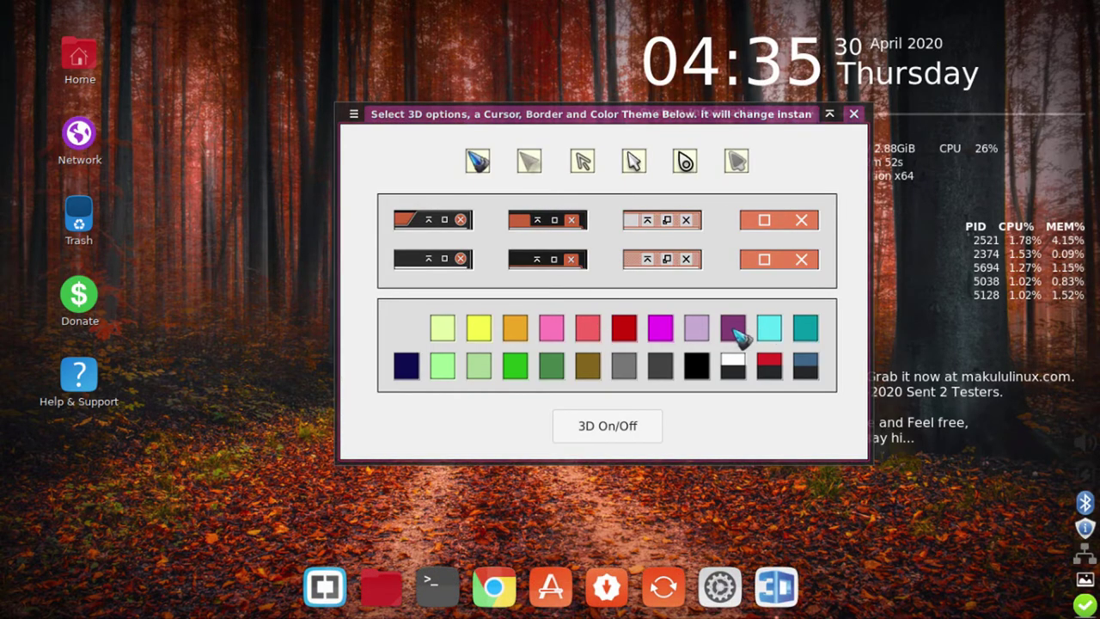
left_click(383, 574)
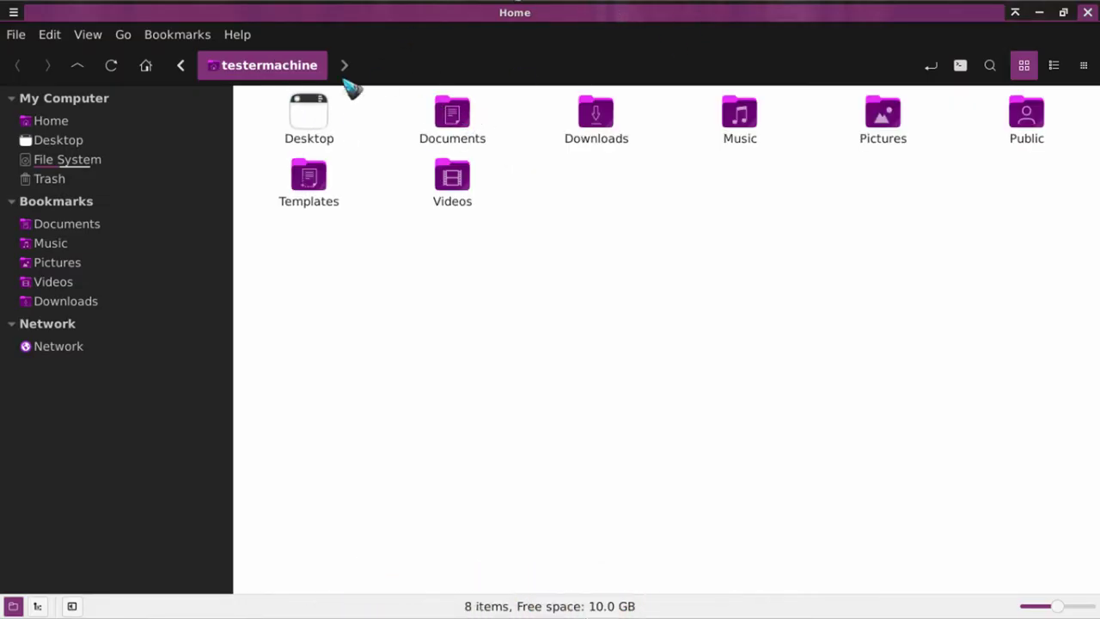
right_click(563, 246)
left_click(816, 185)
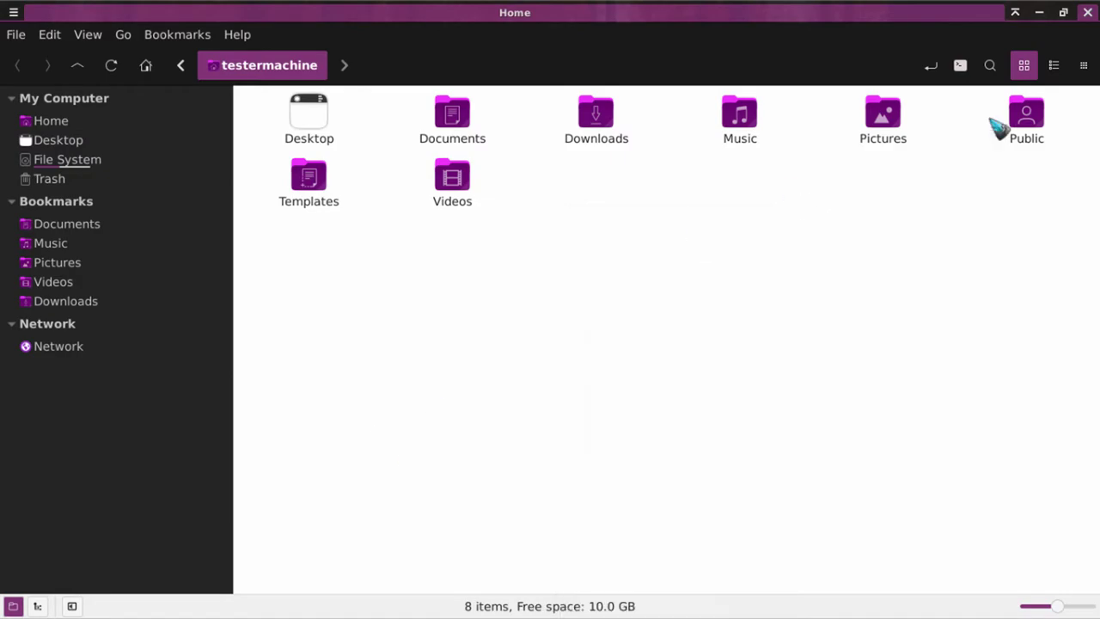
left_click(1088, 13)
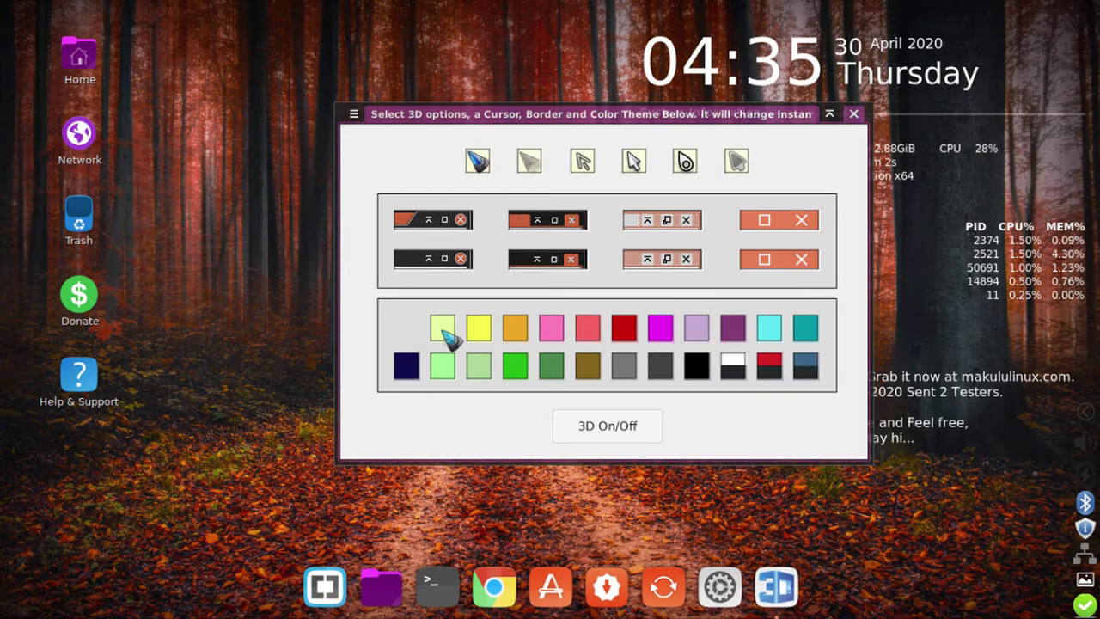
Try the light green, dark green, salmon red, dark red and pink themes.
left_click(446, 328)
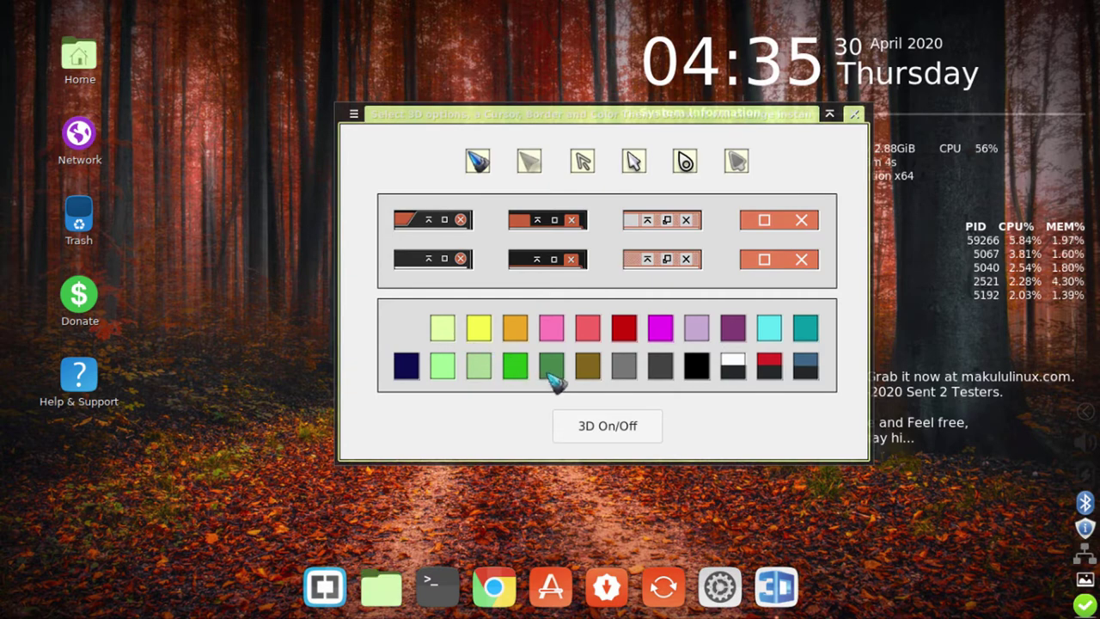
left_click(551, 377)
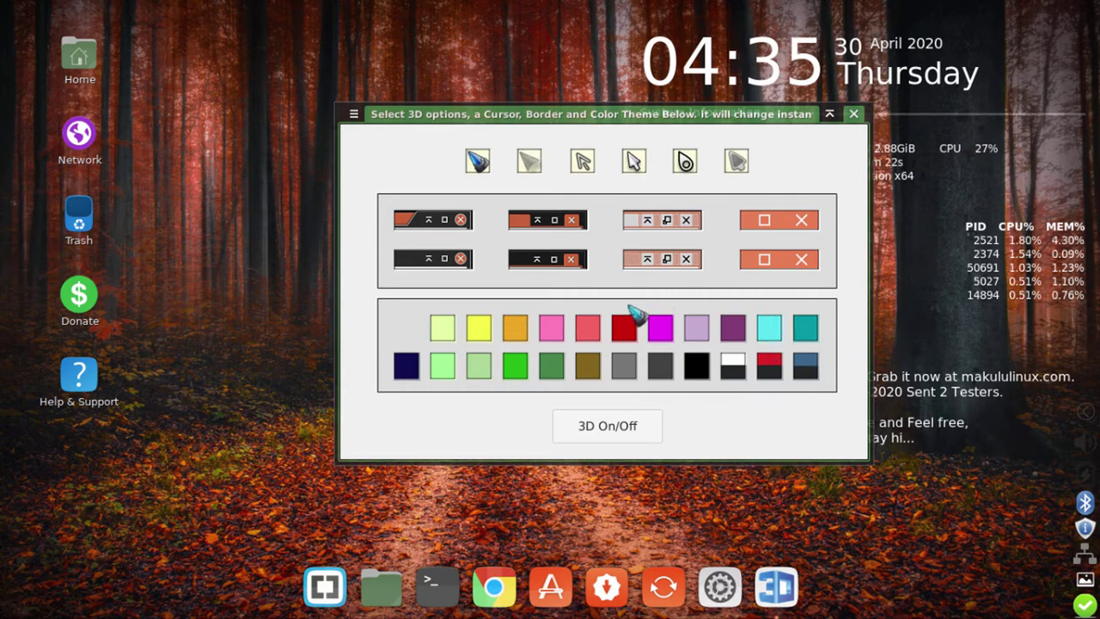
left_click(589, 332)
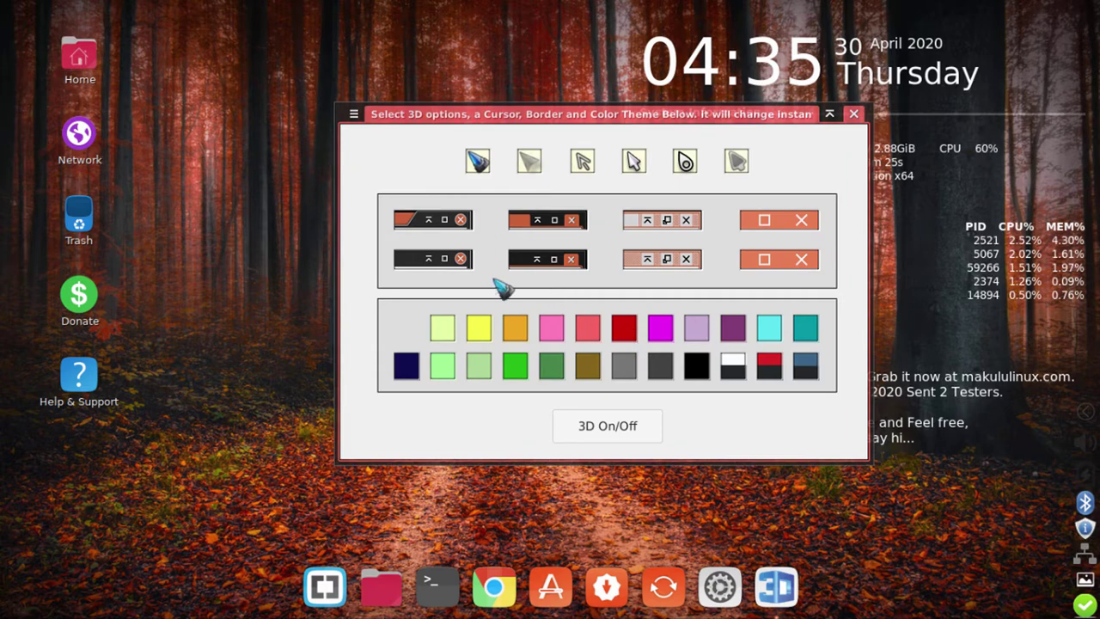
left_click(624, 328)
left_click(551, 327)
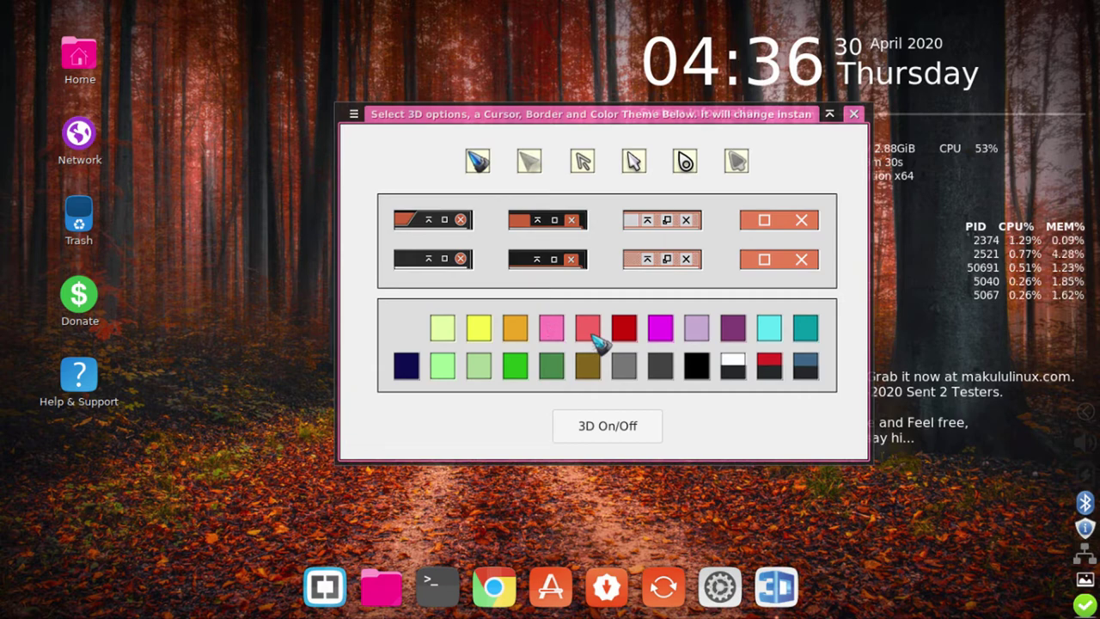
Cycle through dark red, orange, yellow and green, finishing on salmon red.
left_click(594, 336)
left_click(625, 333)
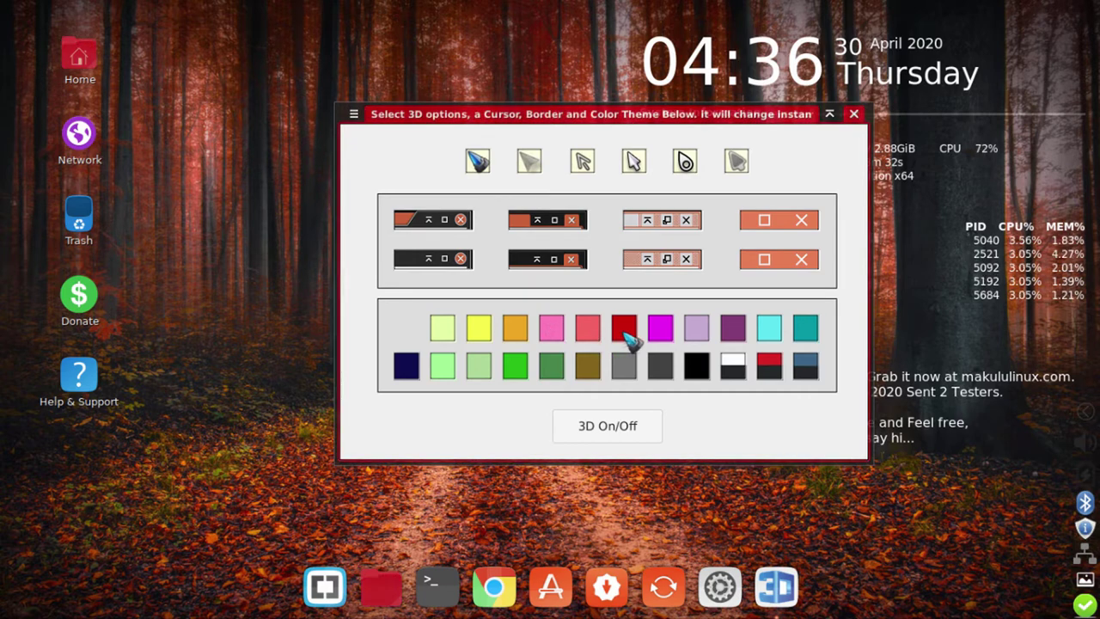
left_click(516, 329)
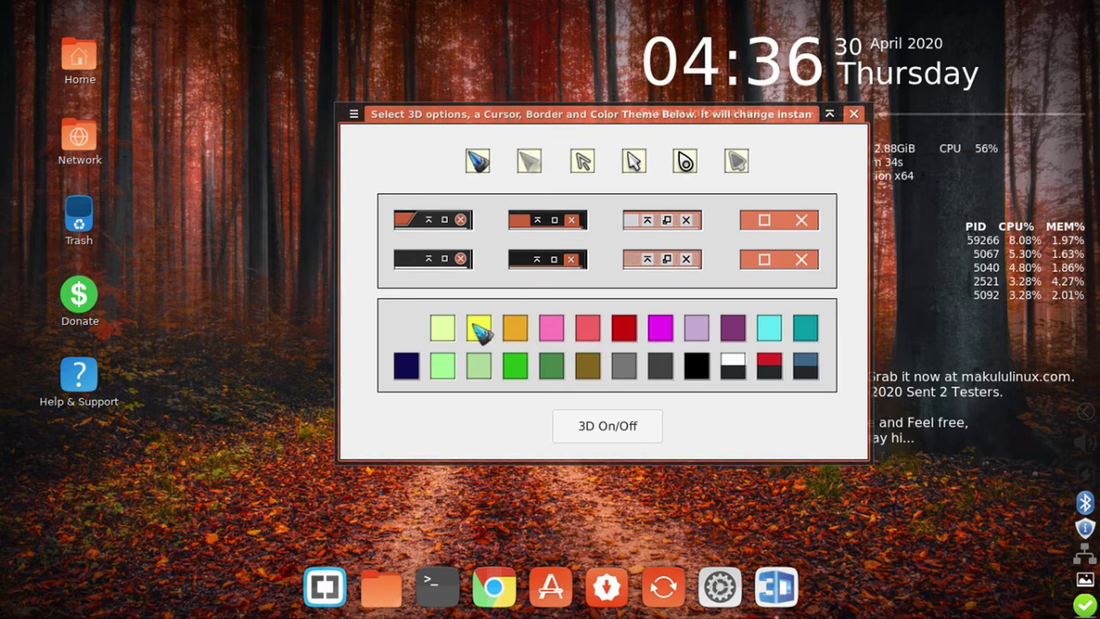
left_click(480, 329)
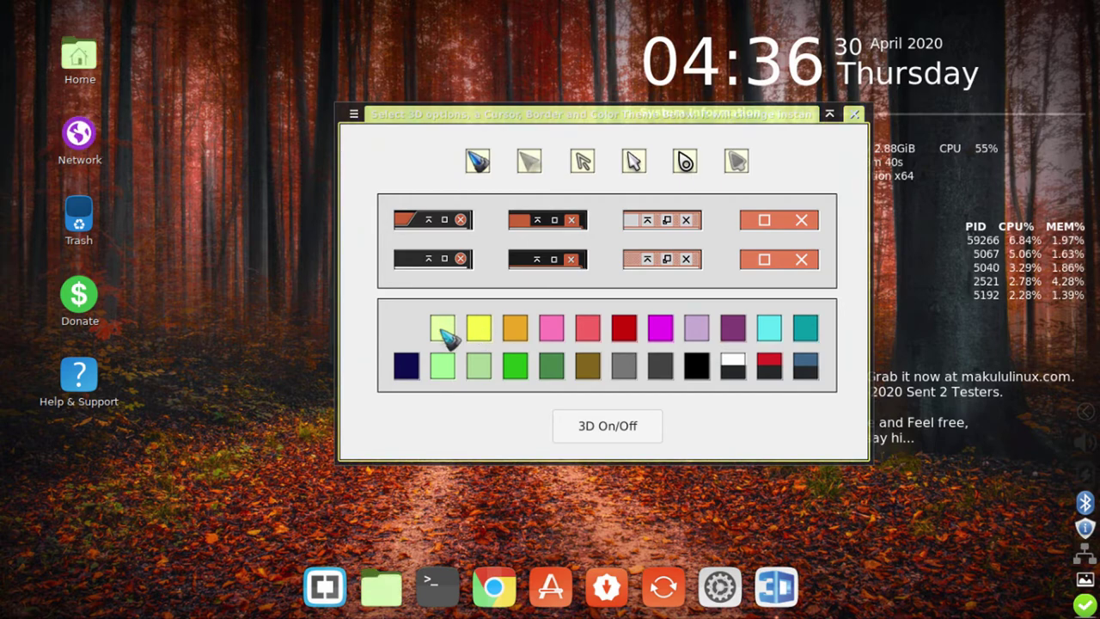
left_click(446, 367)
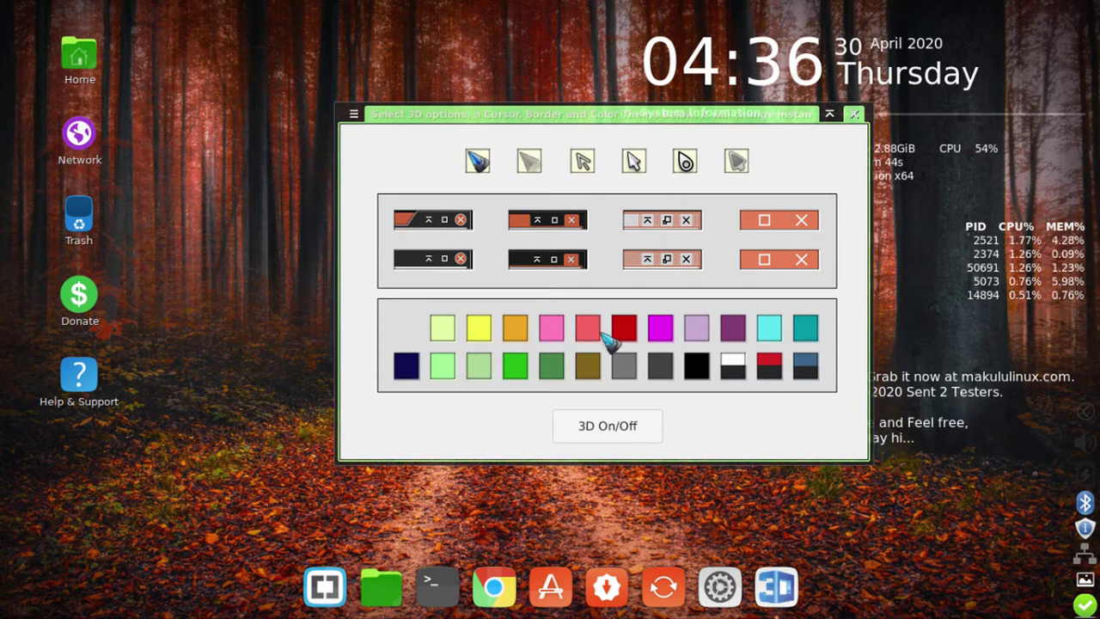
left_click(624, 332)
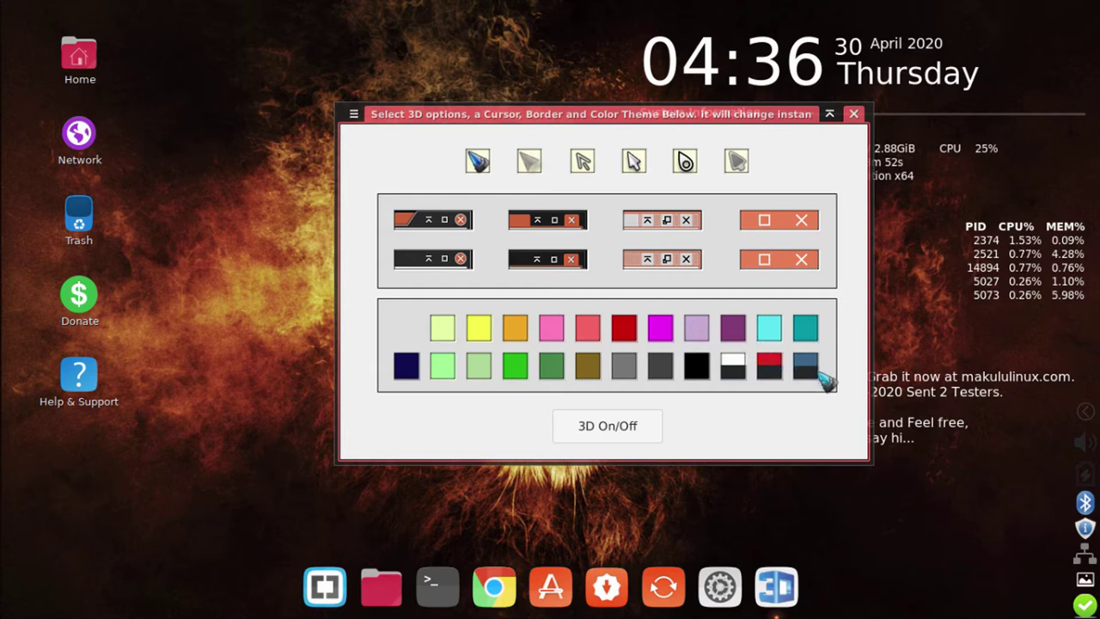
Try the dark grey window theme with a red accent, then revert to grey.
left_click(733, 368)
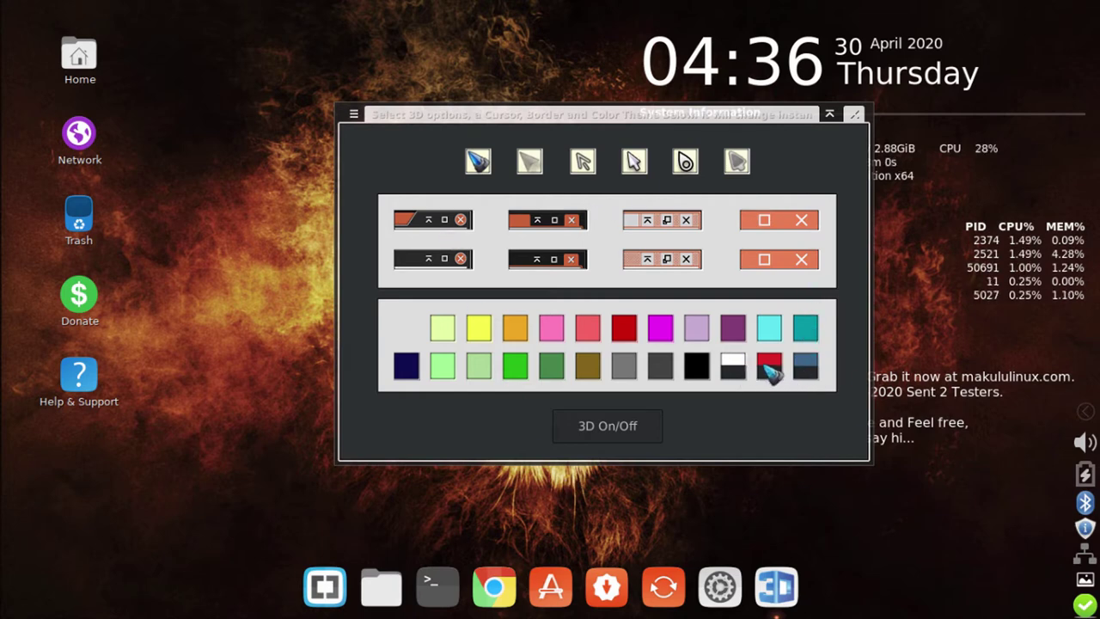
left_click(777, 370)
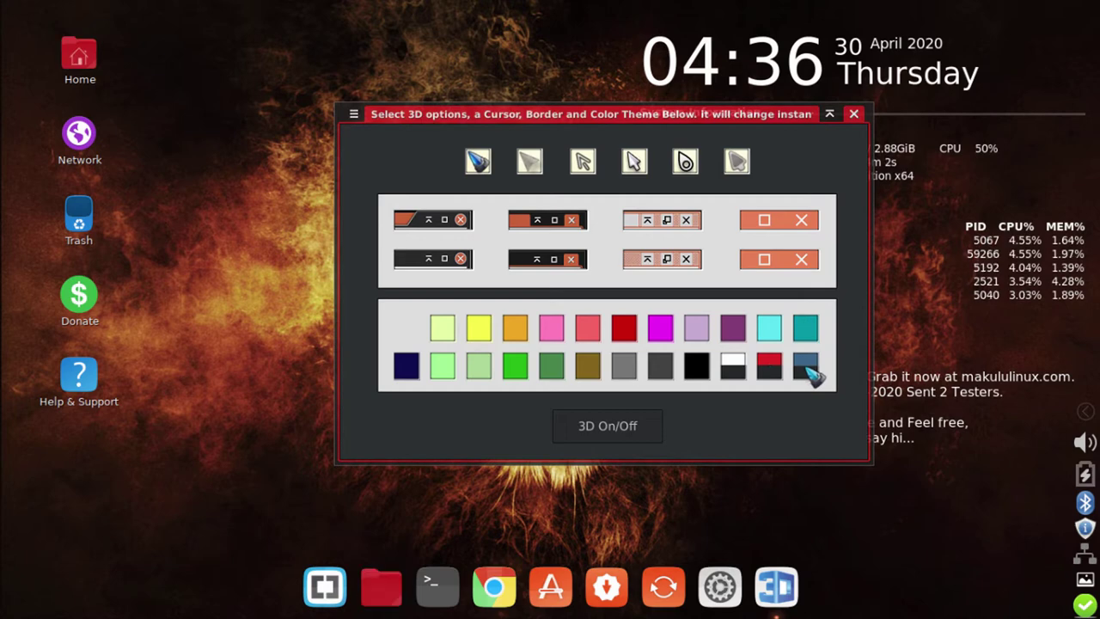
left_click(735, 367)
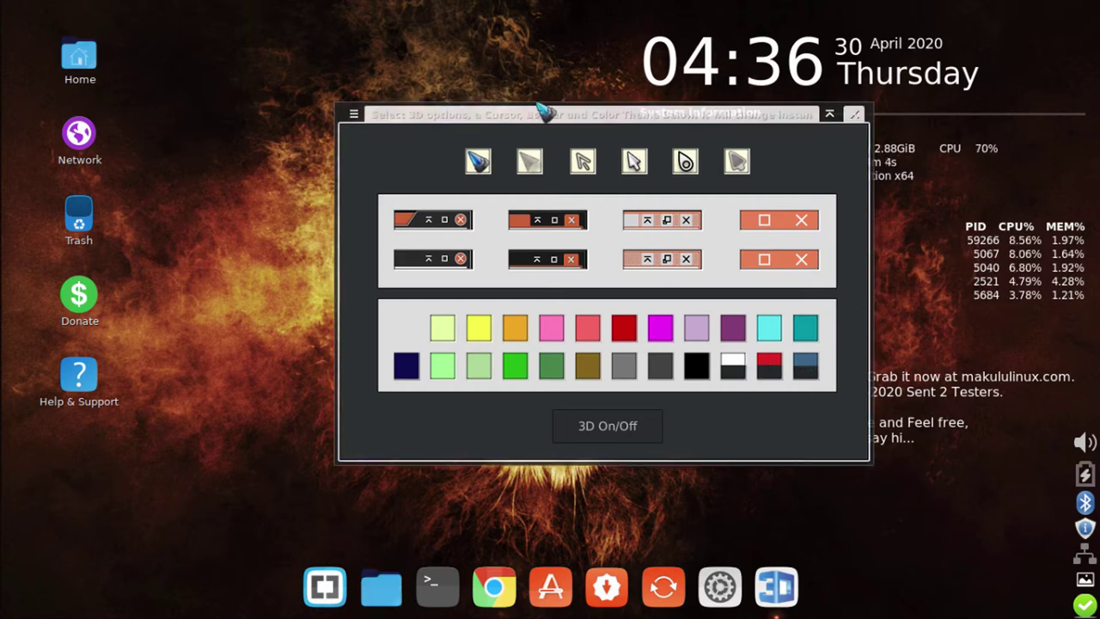
Reposition the selector window and return to the light salmon-red theme.
left_click_drag(520, 120, 419, 115)
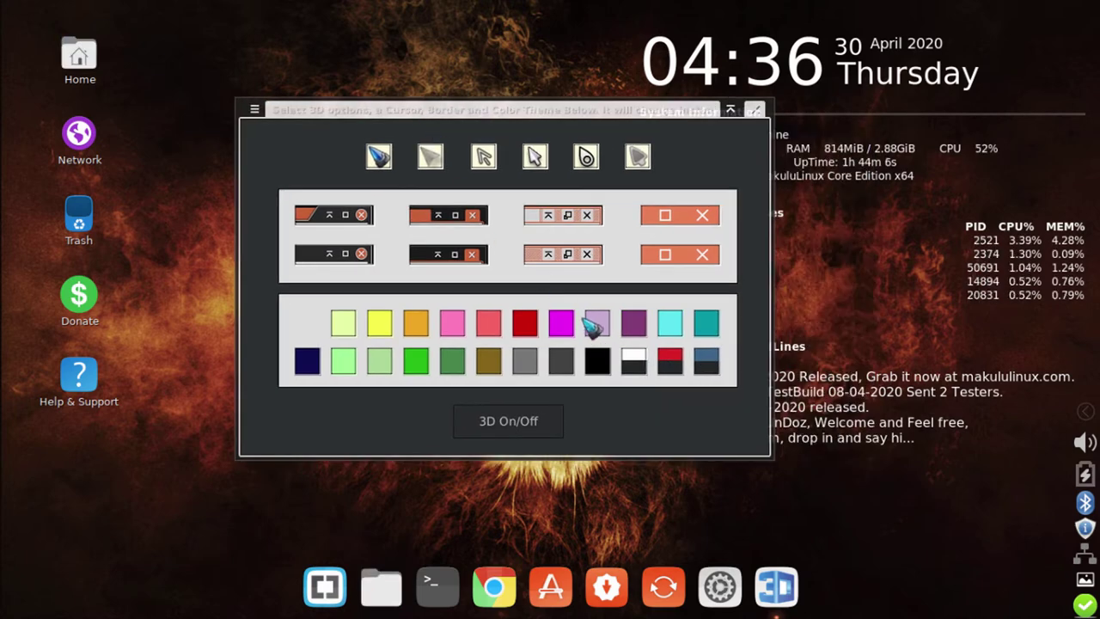
left_click(490, 329)
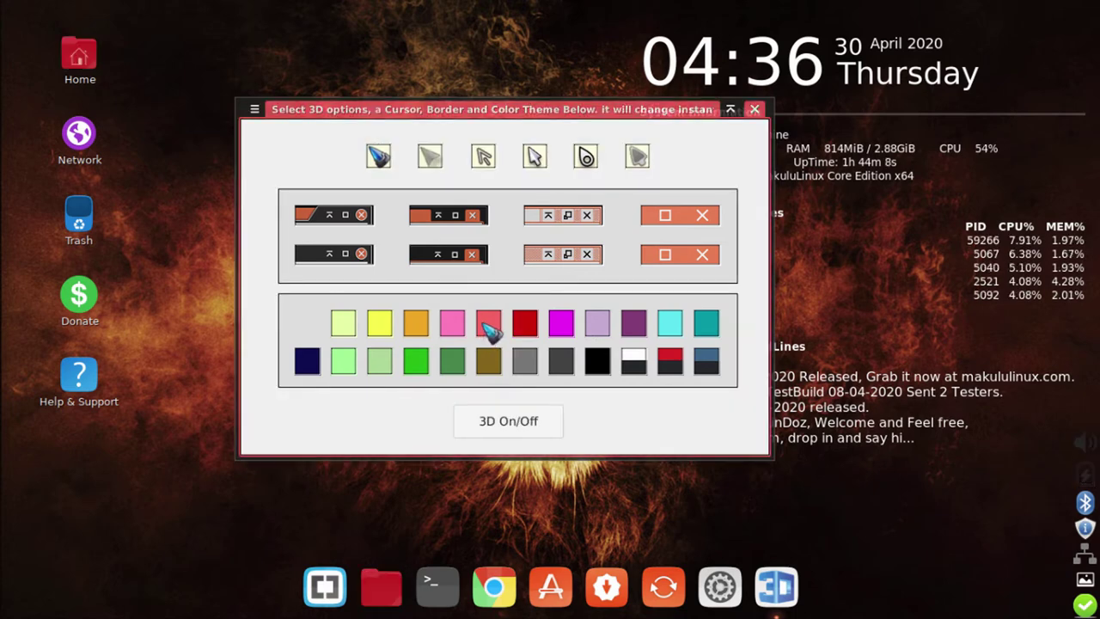
left_click_drag(570, 110, 628, 99)
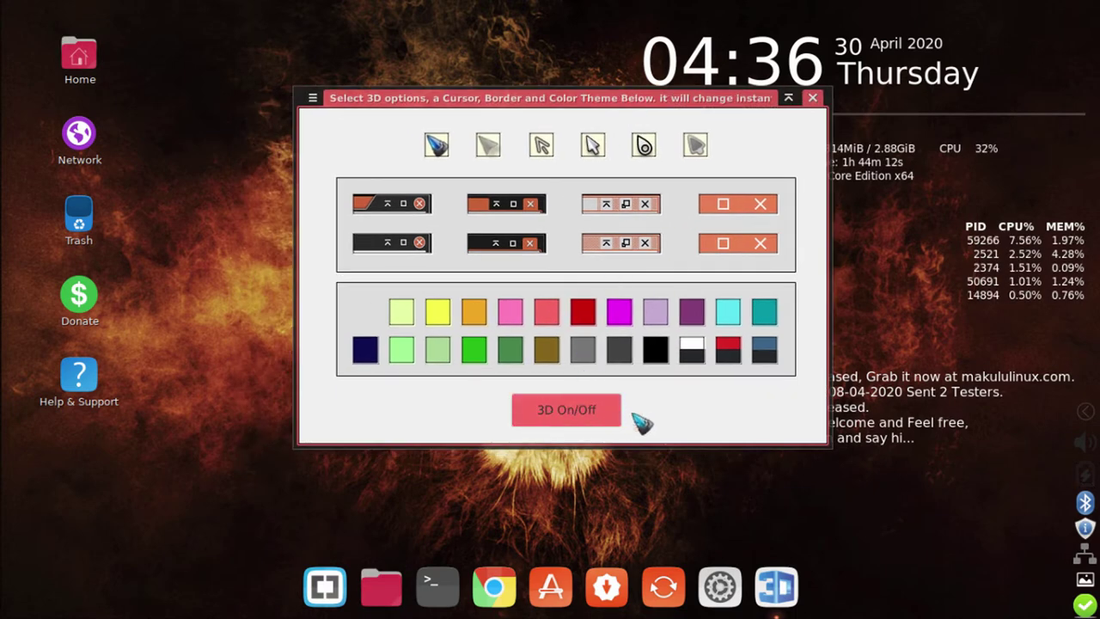
Enable 3D desktop effects, then open a terminal and maximize and restore it.
left_click(597, 407)
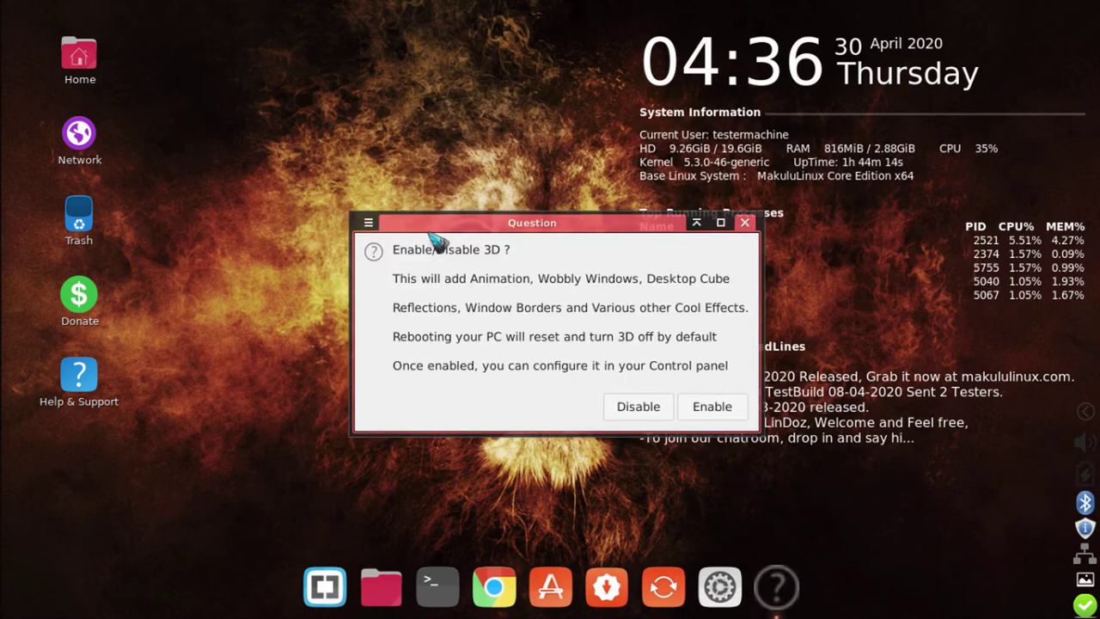
left_click(713, 407)
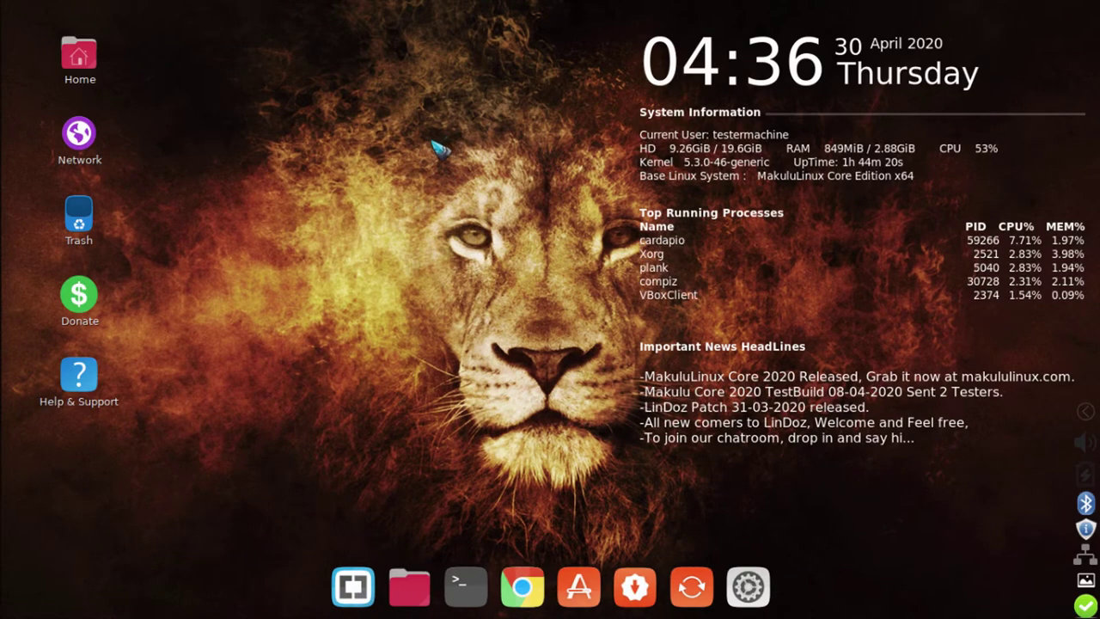
left_click(465, 580)
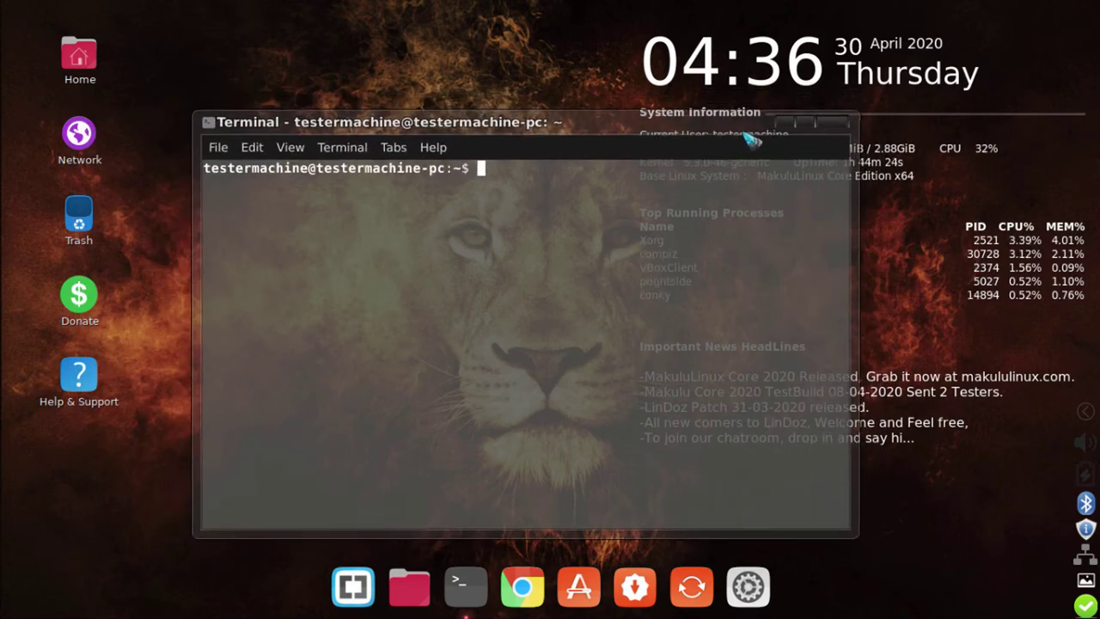
left_click(808, 121)
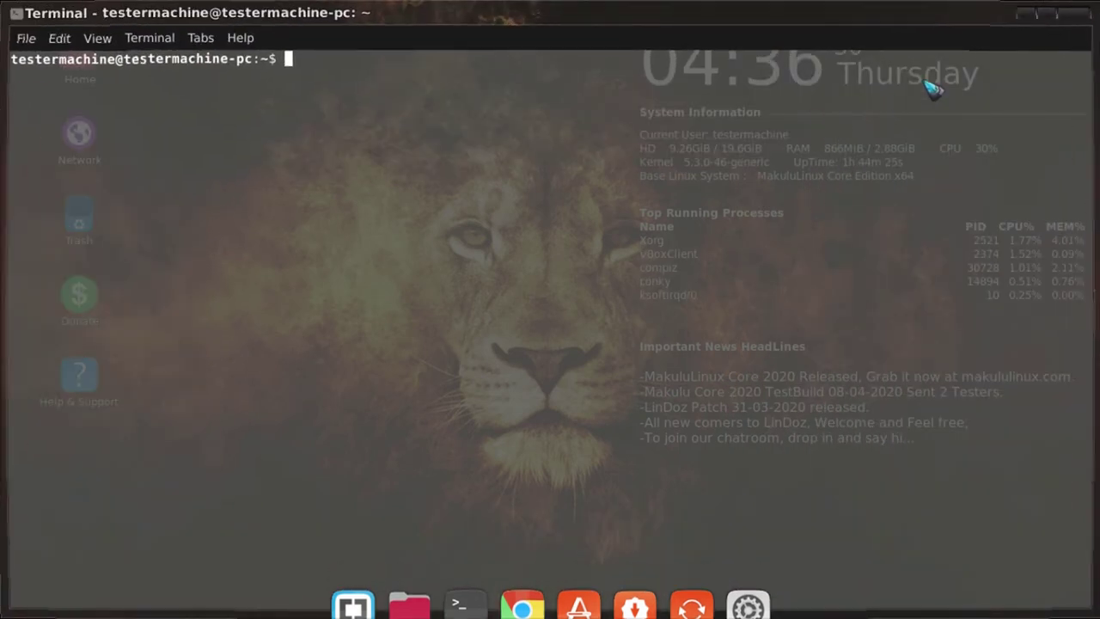
left_click(1049, 16)
Pick the glass-bowl city skyline wallpaper from the Wallpaper Selector thumbnail strip, then close the strip.
right_click(397, 67)
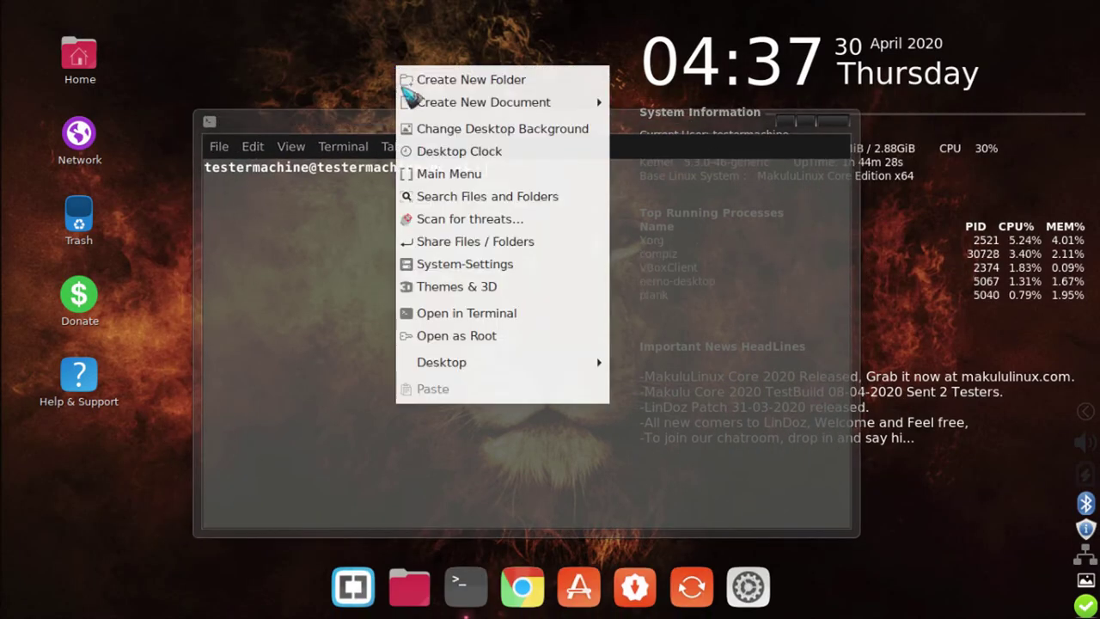
left_click(469, 131)
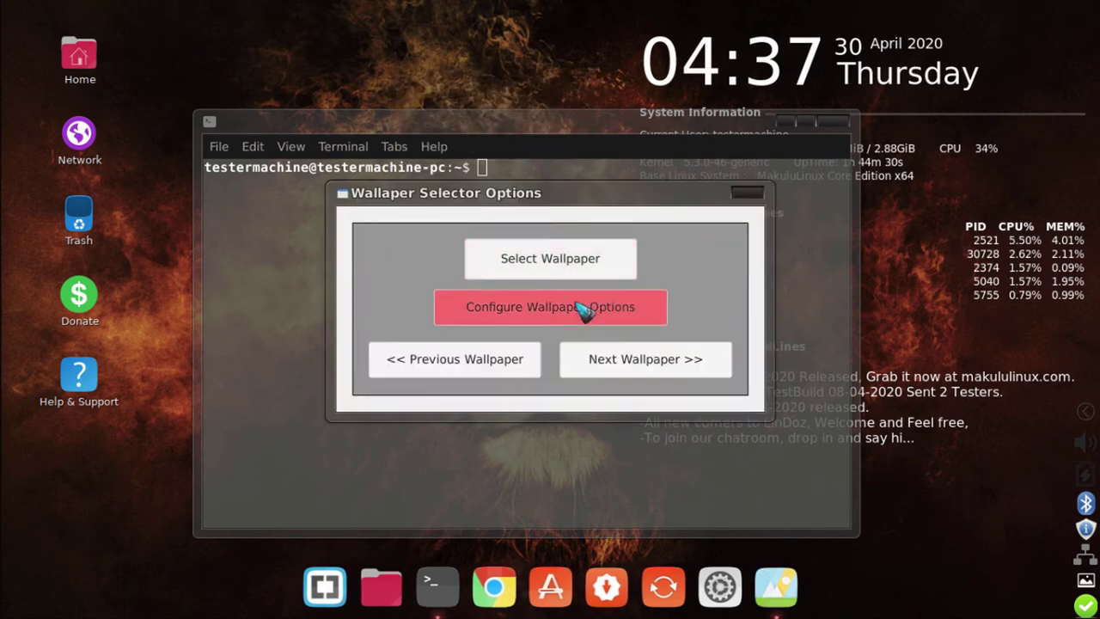
left_click(653, 368)
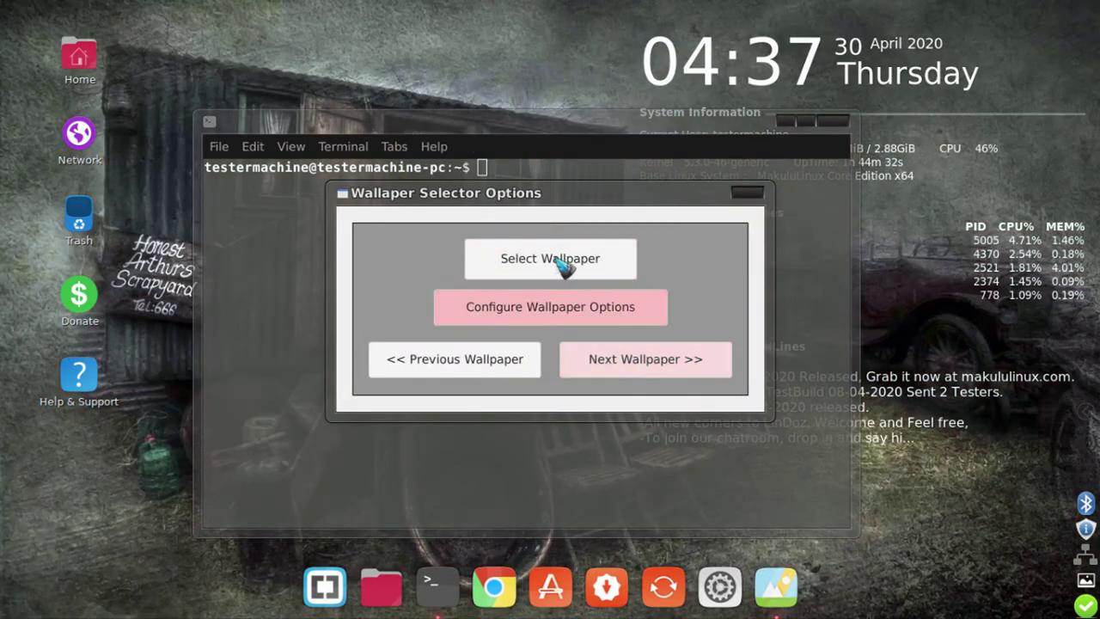
left_click(560, 259)
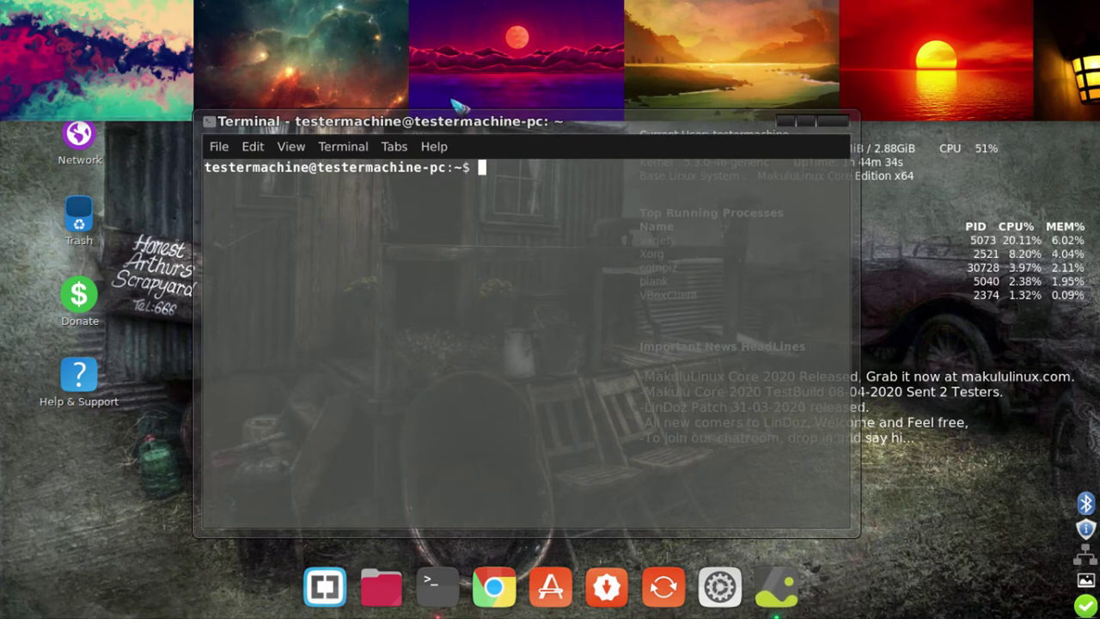
scroll(1073, 78, "down", 1)
scroll(1070, 75, "down", 10)
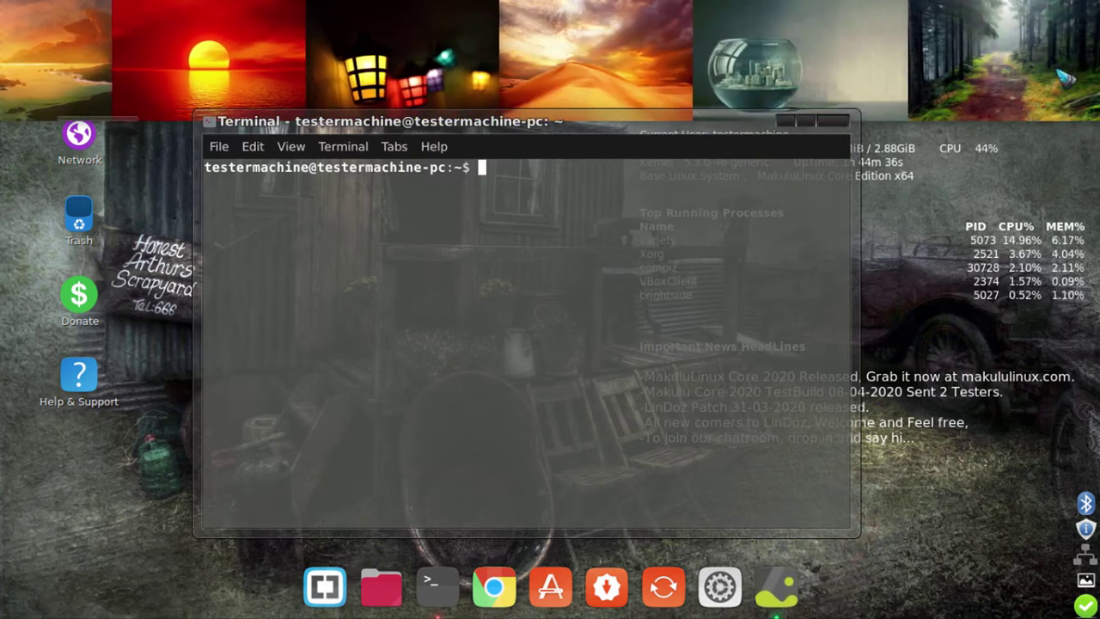
left_click(336, 81)
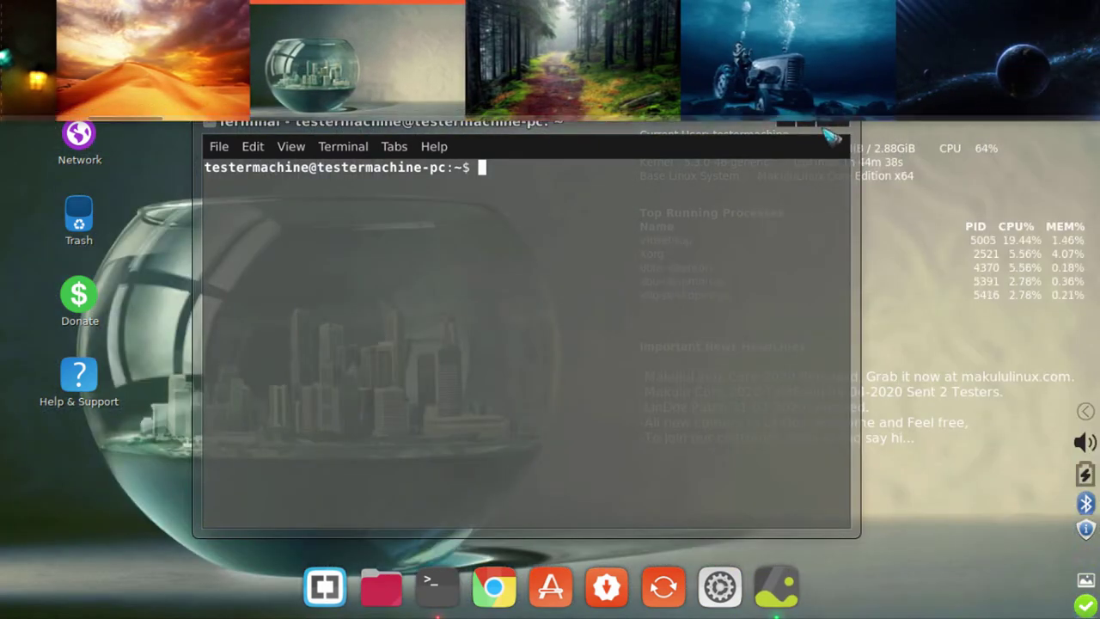
right_click(772, 60)
left_click(846, 270)
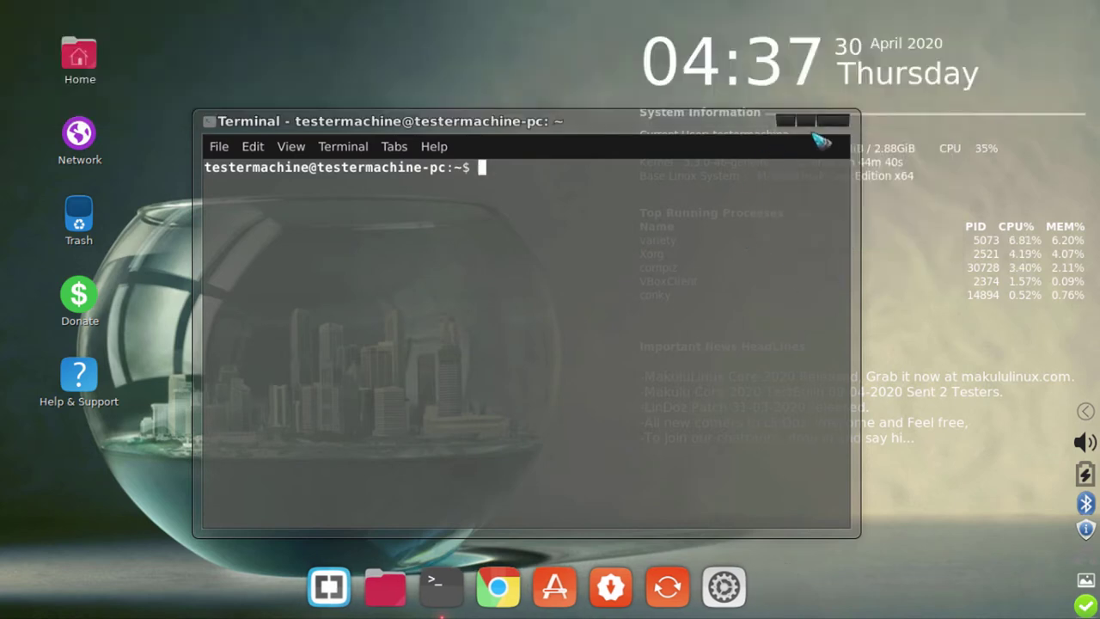
Maximize and restore the terminal twice, then reposition it down and left.
left_click_drag(644, 127, 654, 52)
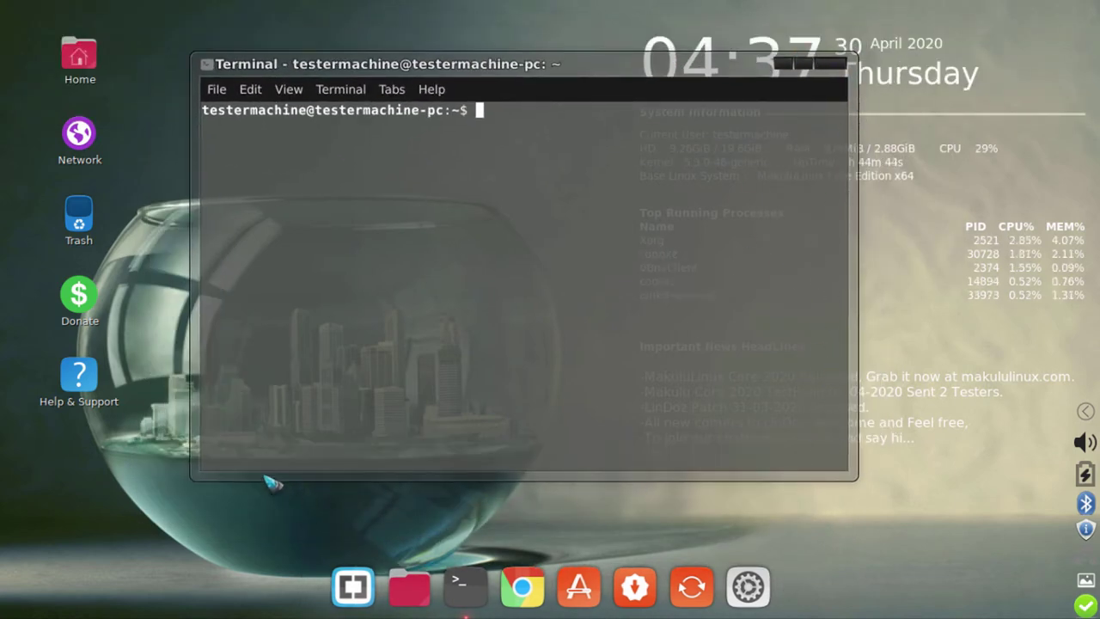
double_click(784, 63)
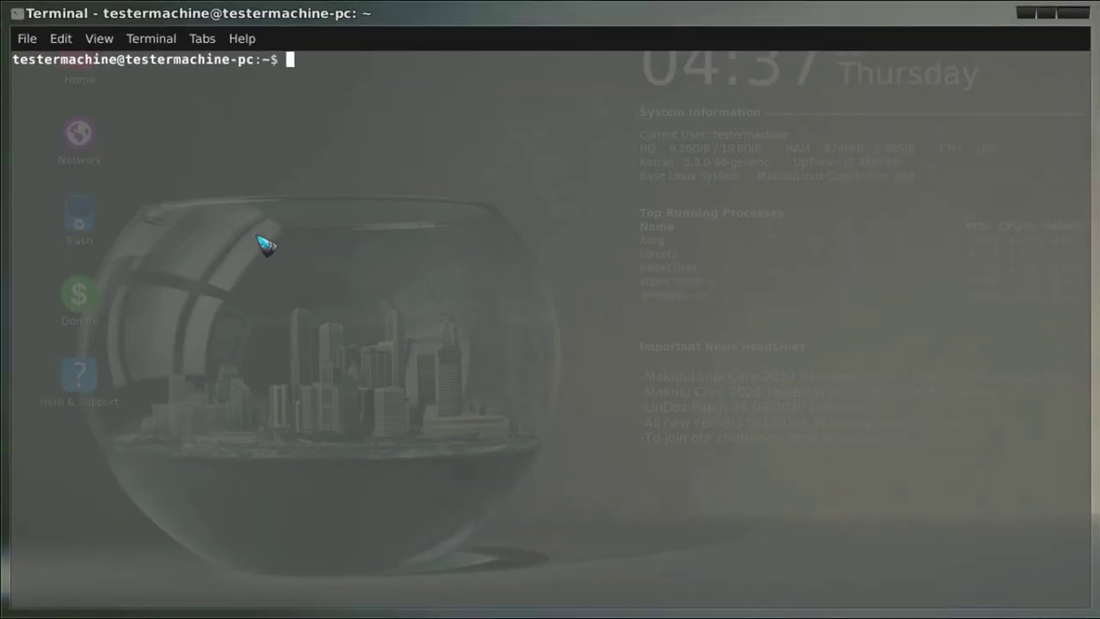
left_click(1043, 20)
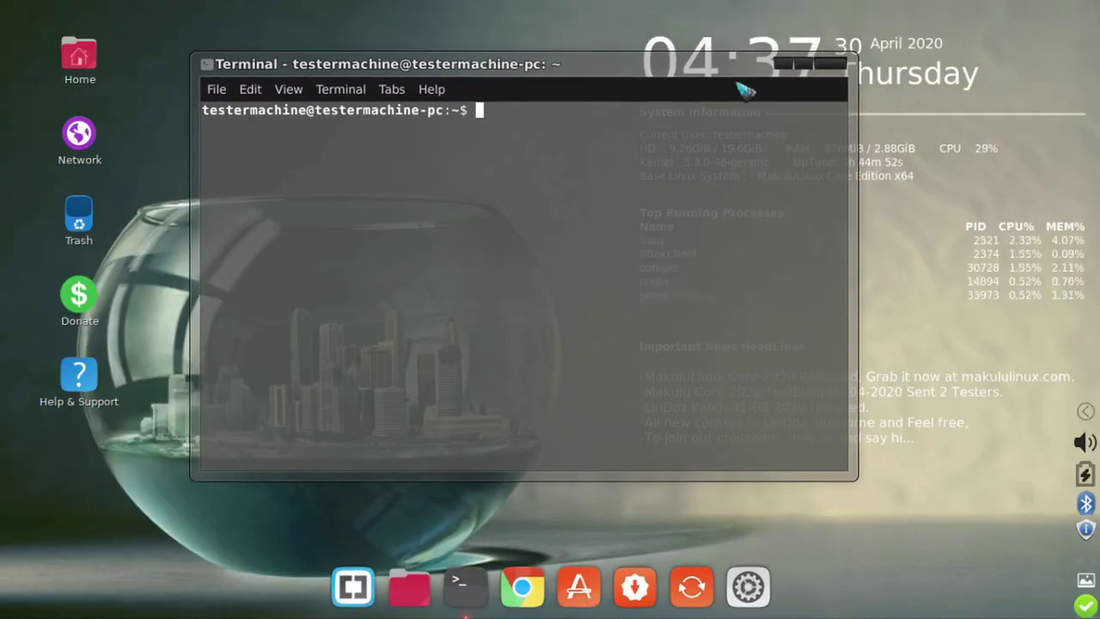
left_click(802, 67)
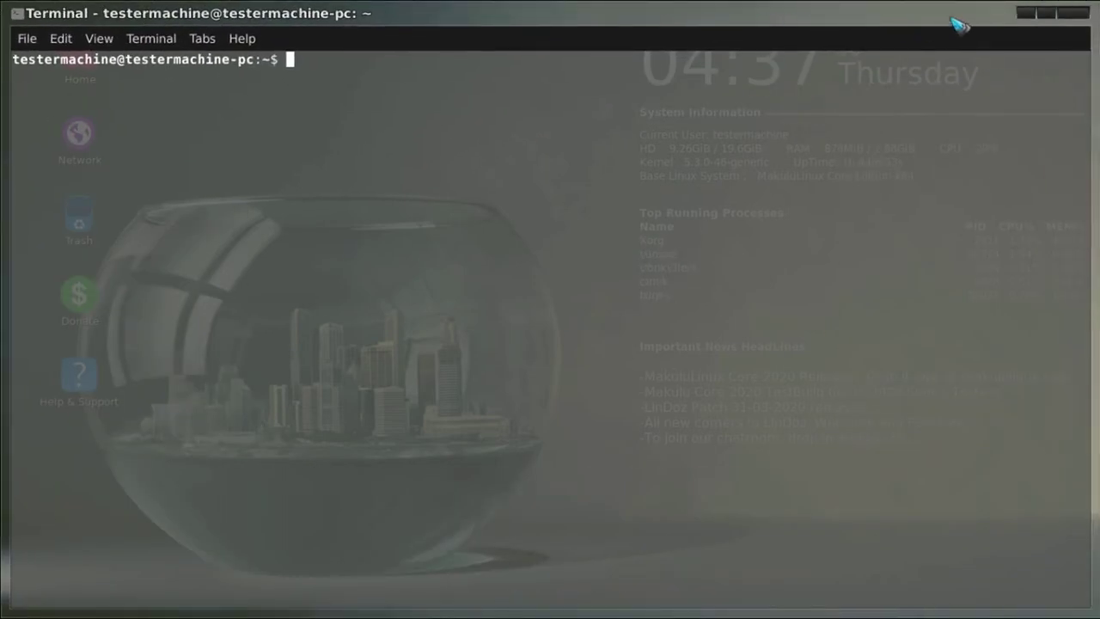
left_click(1056, 17)
left_click_drag(633, 62, 456, 86)
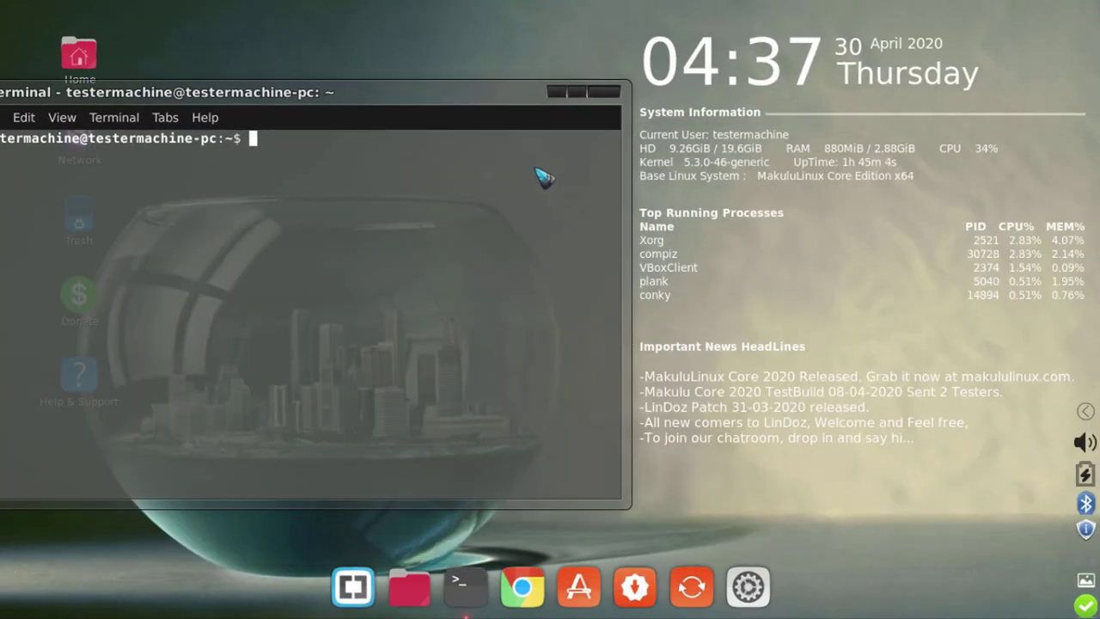
Rotate the desktop cube with Ctrl+Alt+arrows to a workspace without the terminal.
key("ctrl+alt+Down")
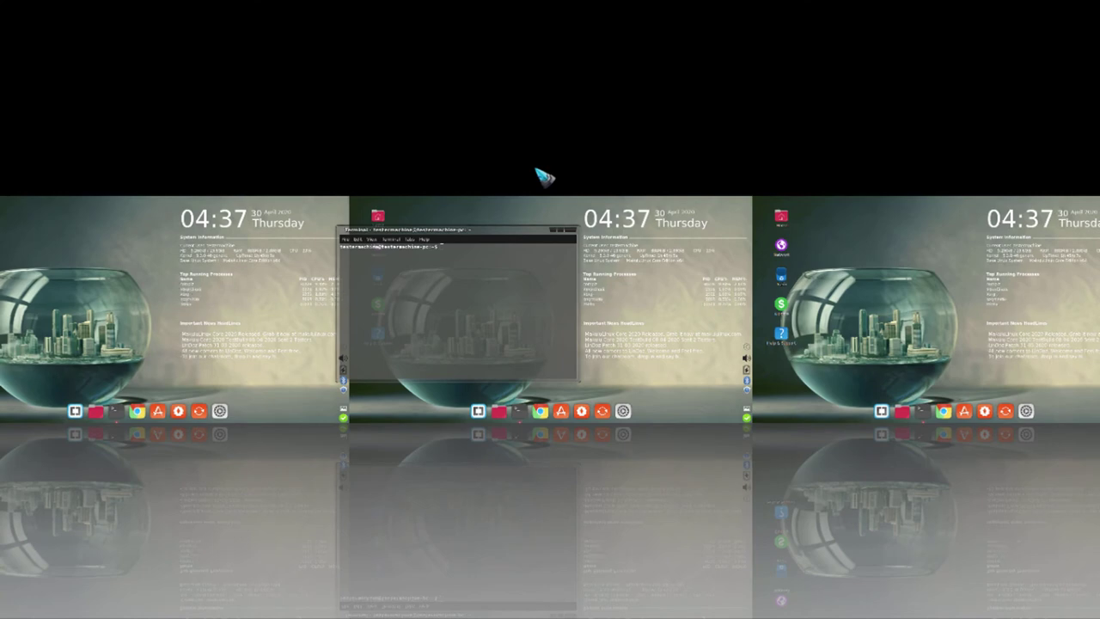
key("ctrl+alt+Right")
key("ctrl+alt+Left")
key("ctrl+alt+Left")
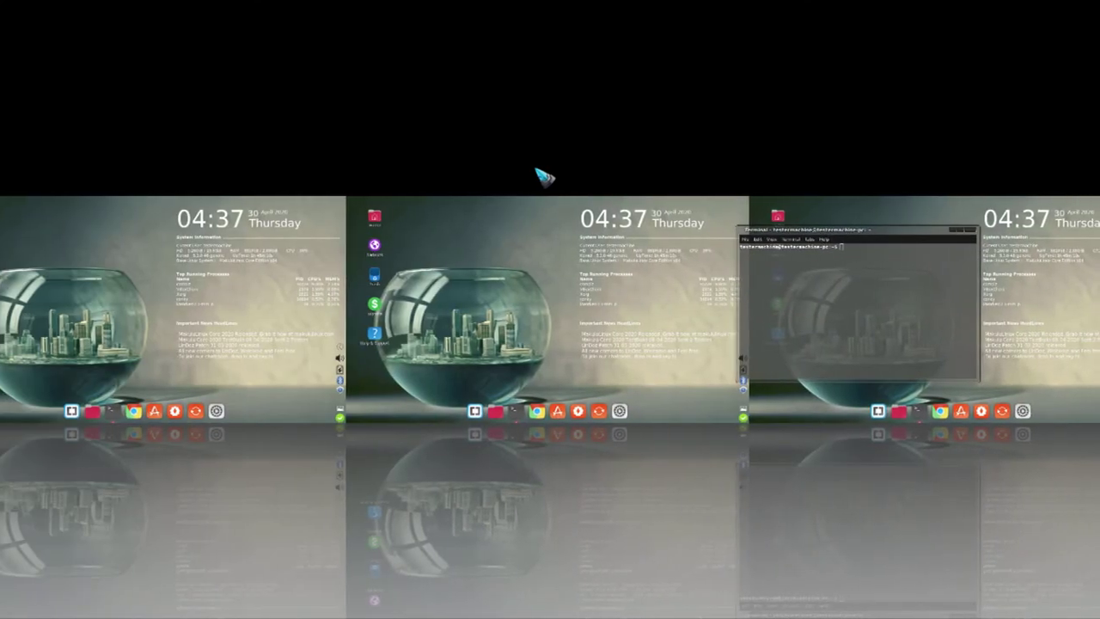
key("ctrl+alt+Right")
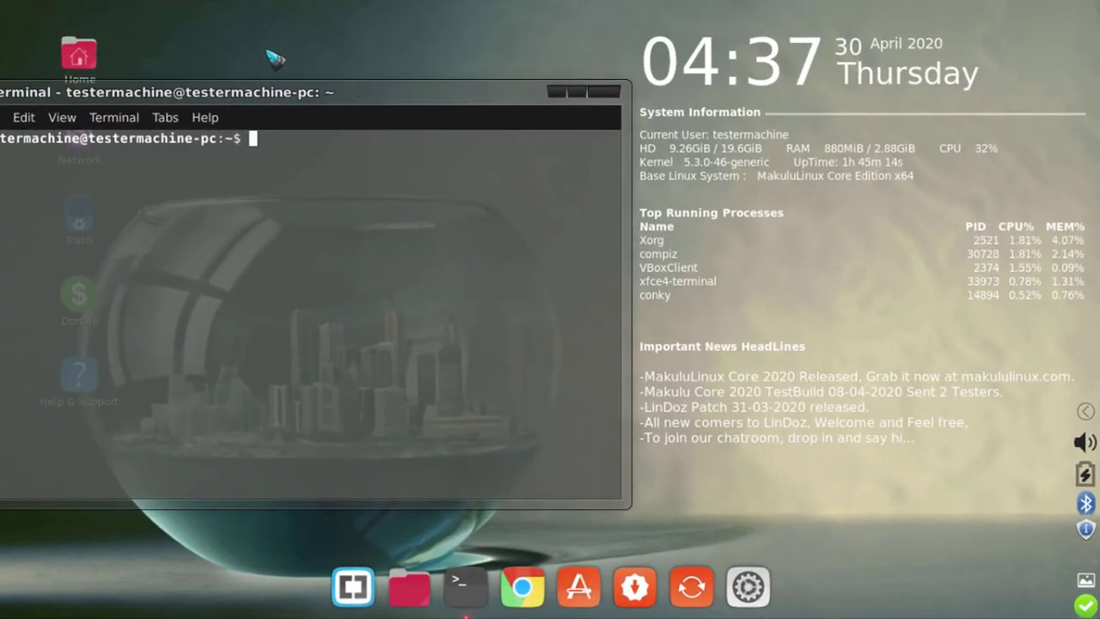
key("ctrl+alt+Left")
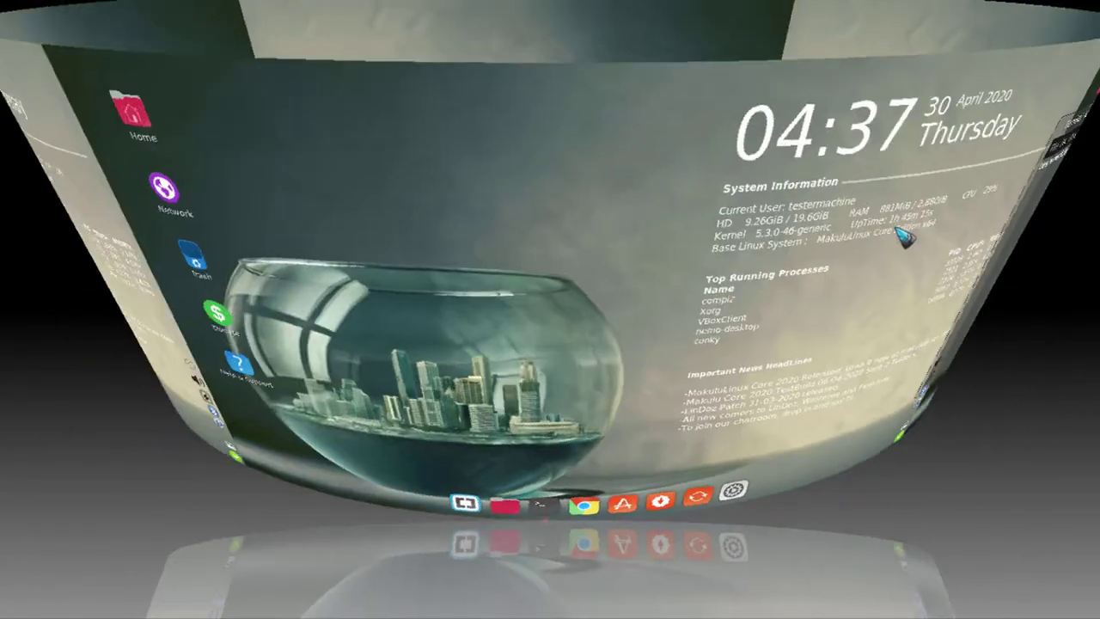
left_click_drag(904, 238, 757, 314)
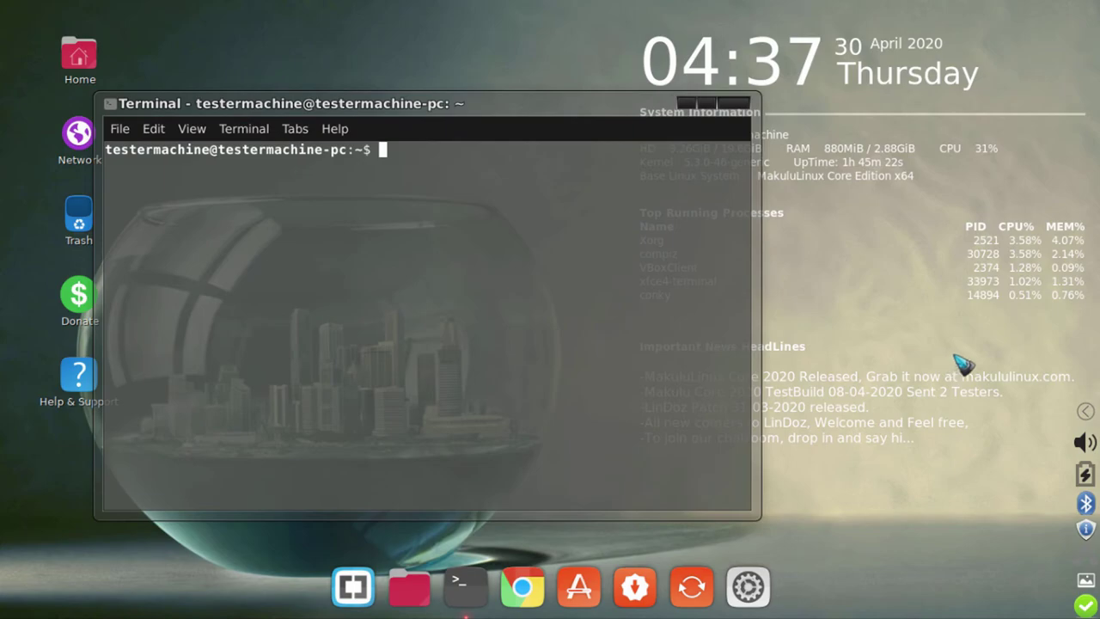
key("ctrl+alt+Right")
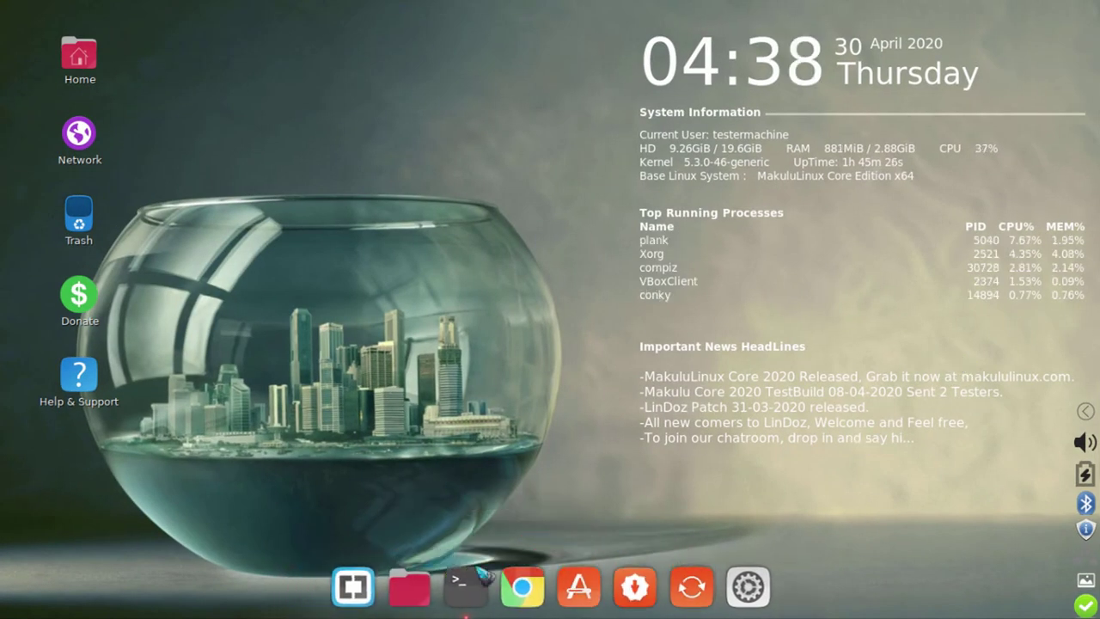
Open the Home folder and alternate between it and the terminal from the dock.
left_click(410, 575)
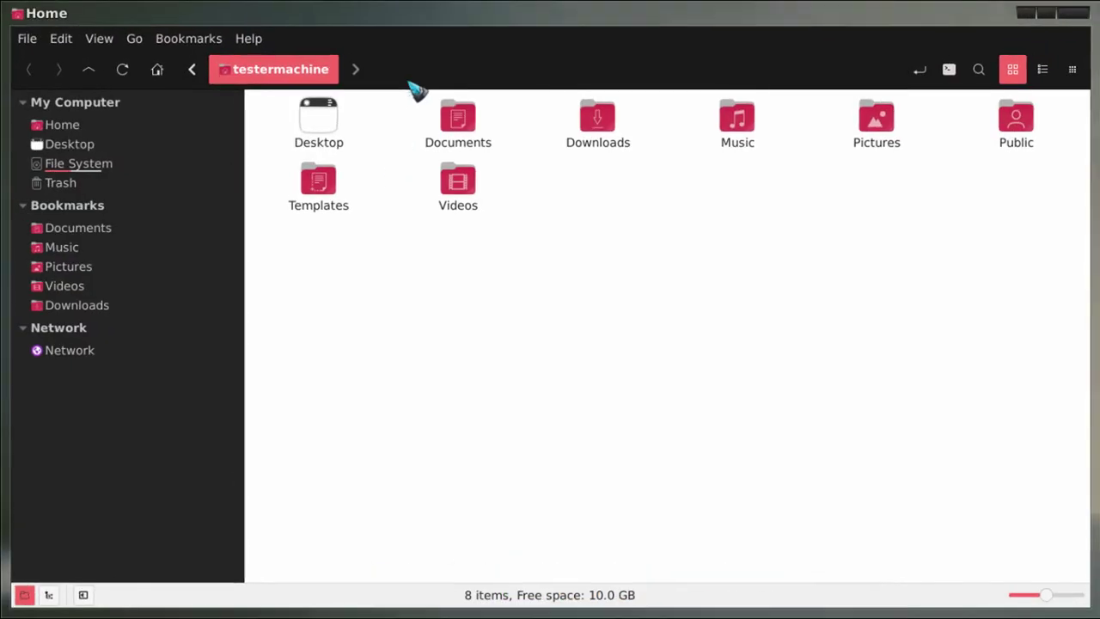
left_click(468, 585)
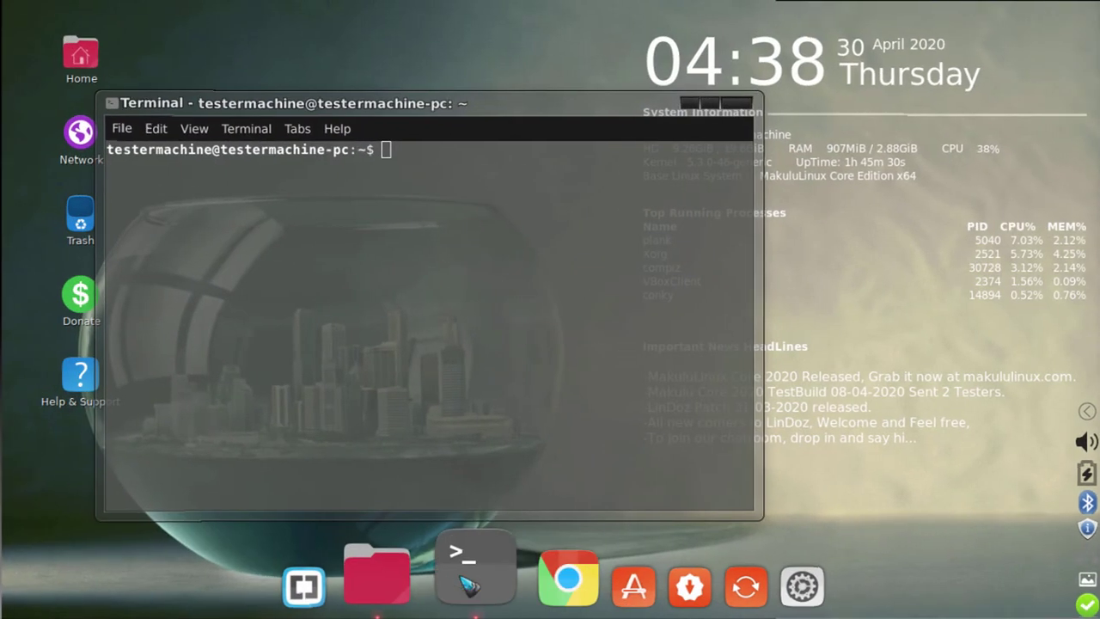
left_click(464, 588)
left_click(460, 591)
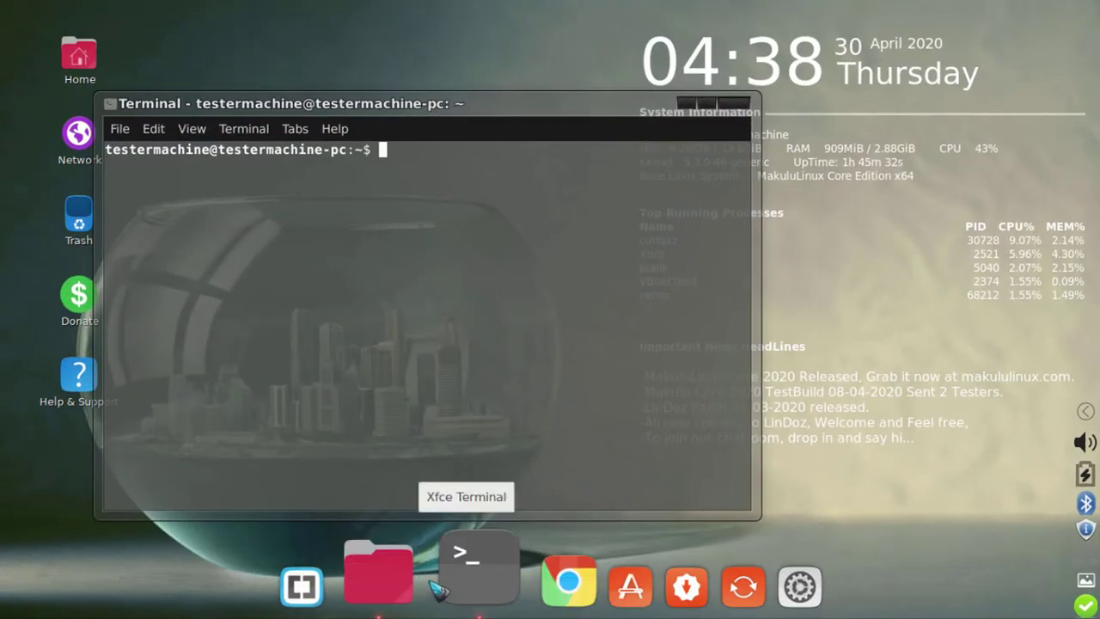
left_click(469, 586)
left_click(472, 585)
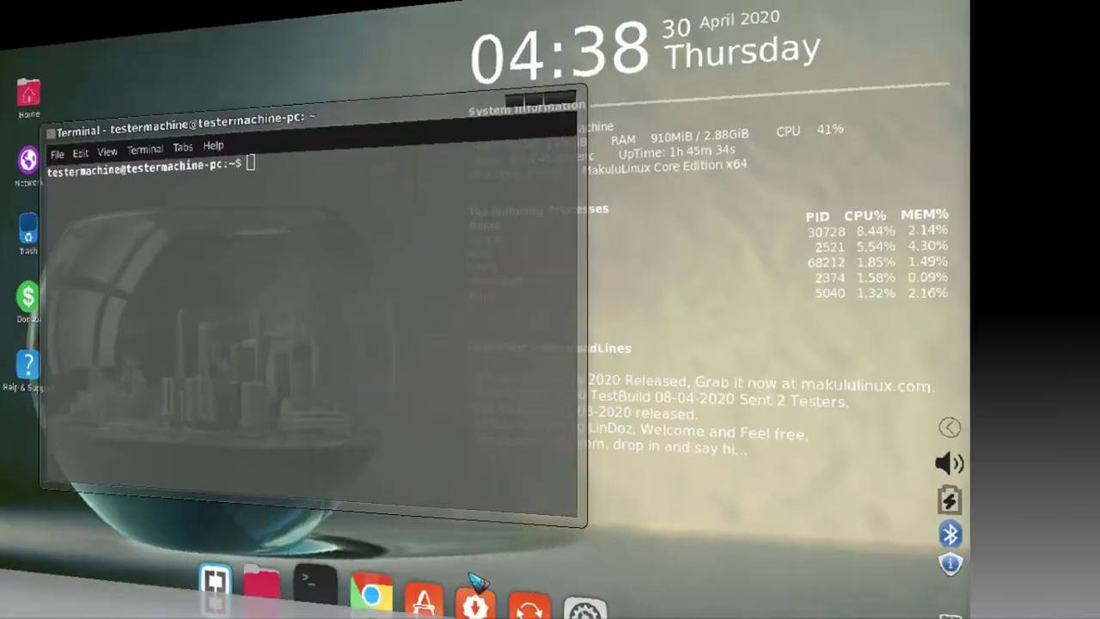
left_click(408, 589)
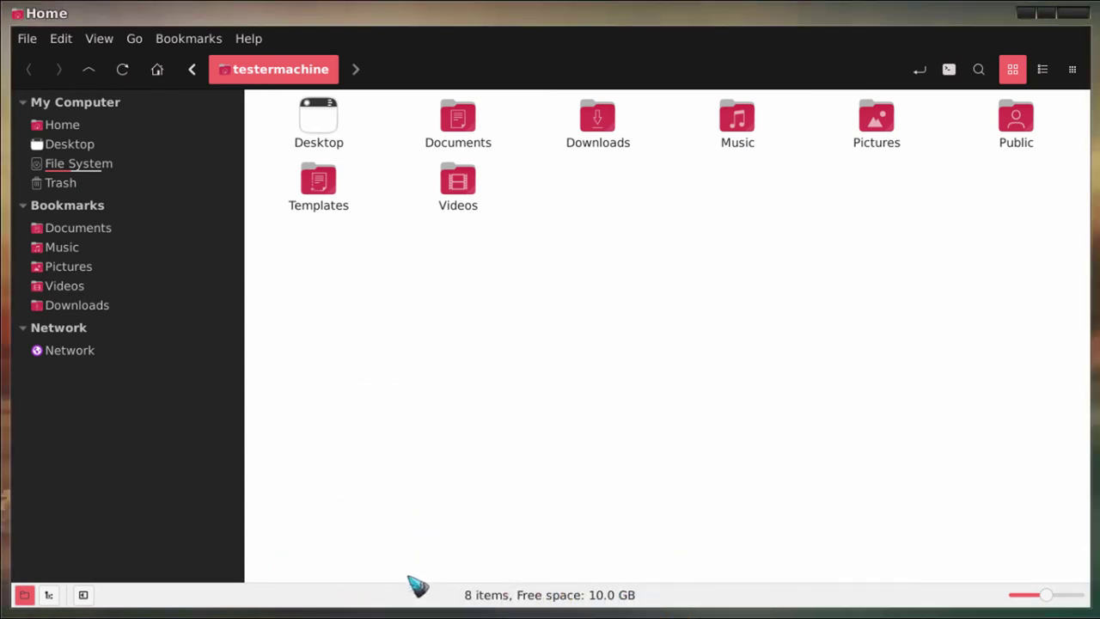
Bring up the terminal and rotate workspaces back to the Home folder window.
mouse_move(404, 614)
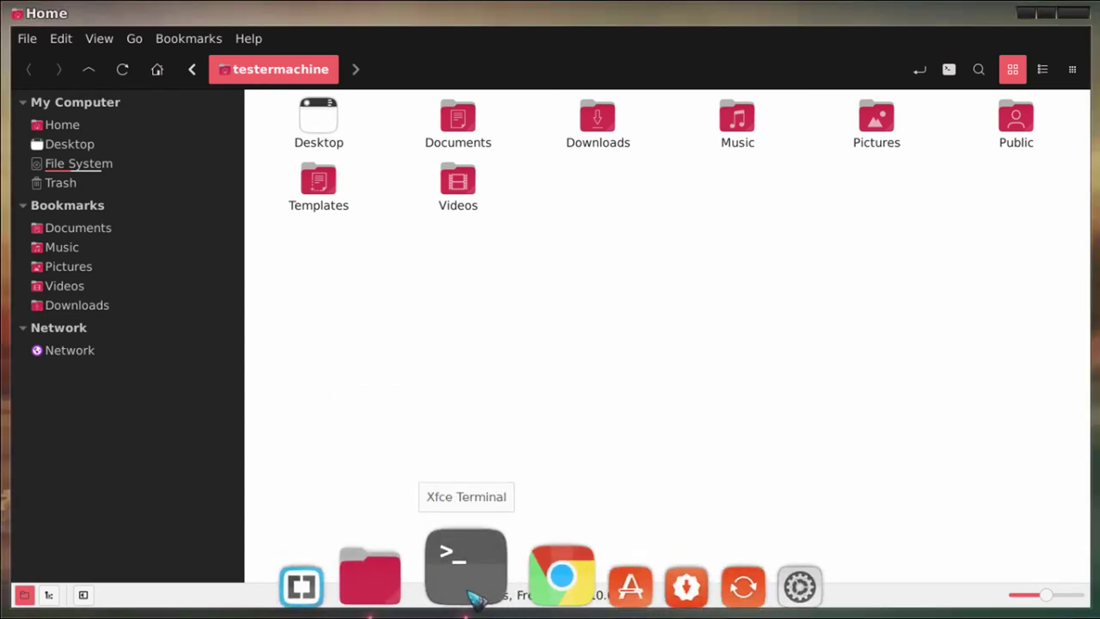
mouse_move(413, 578)
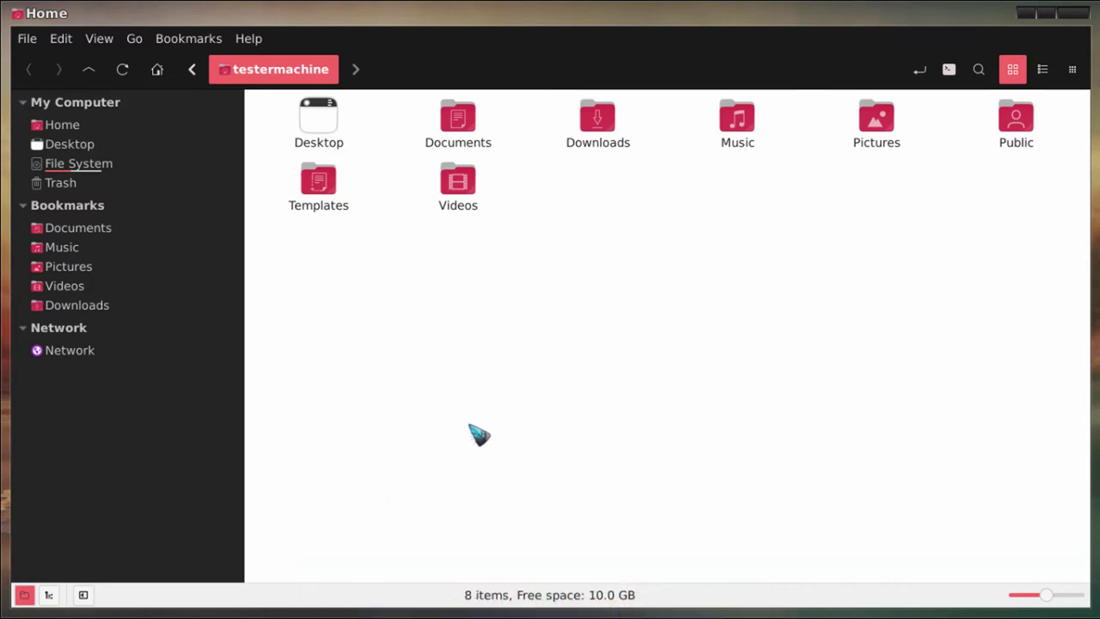
mouse_move(416, 591)
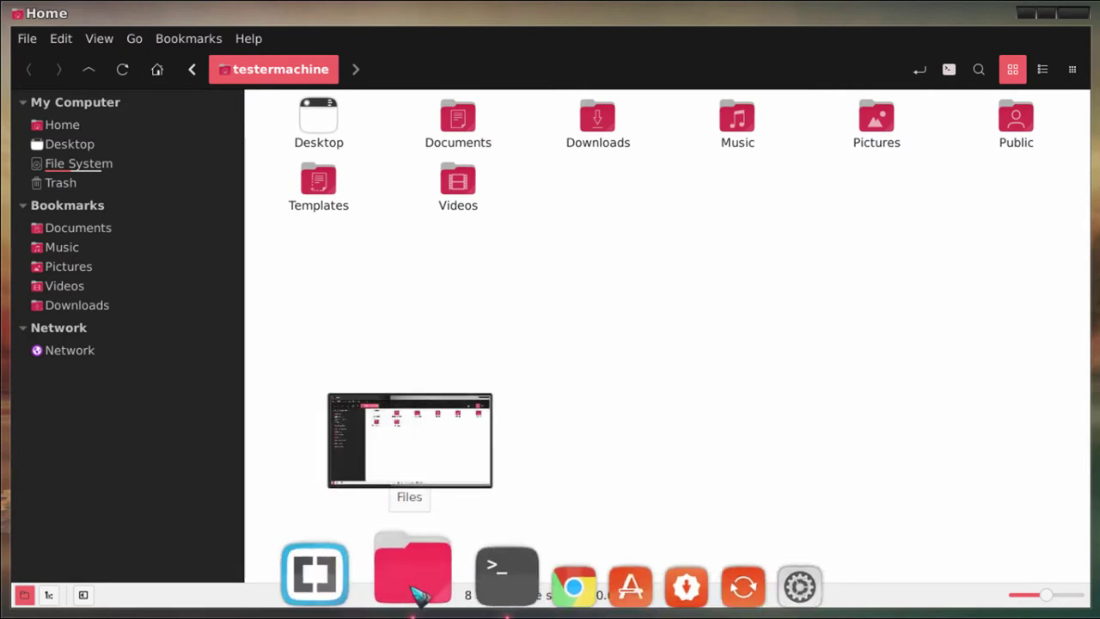
left_click(481, 590)
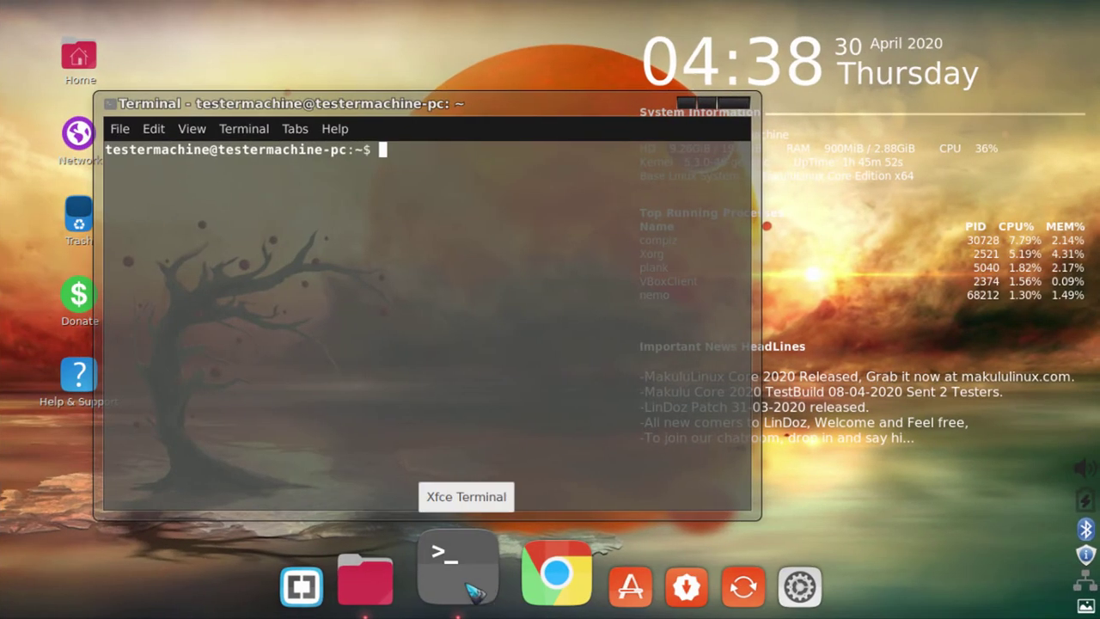
key("ctrl+alt+Right")
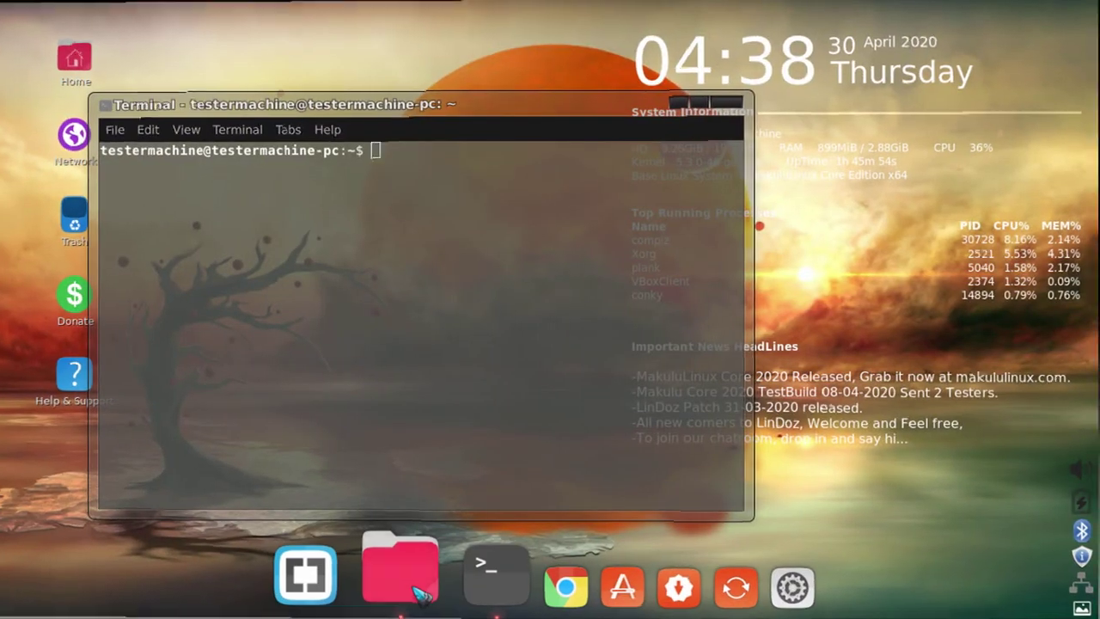
key("ctrl+alt+Right")
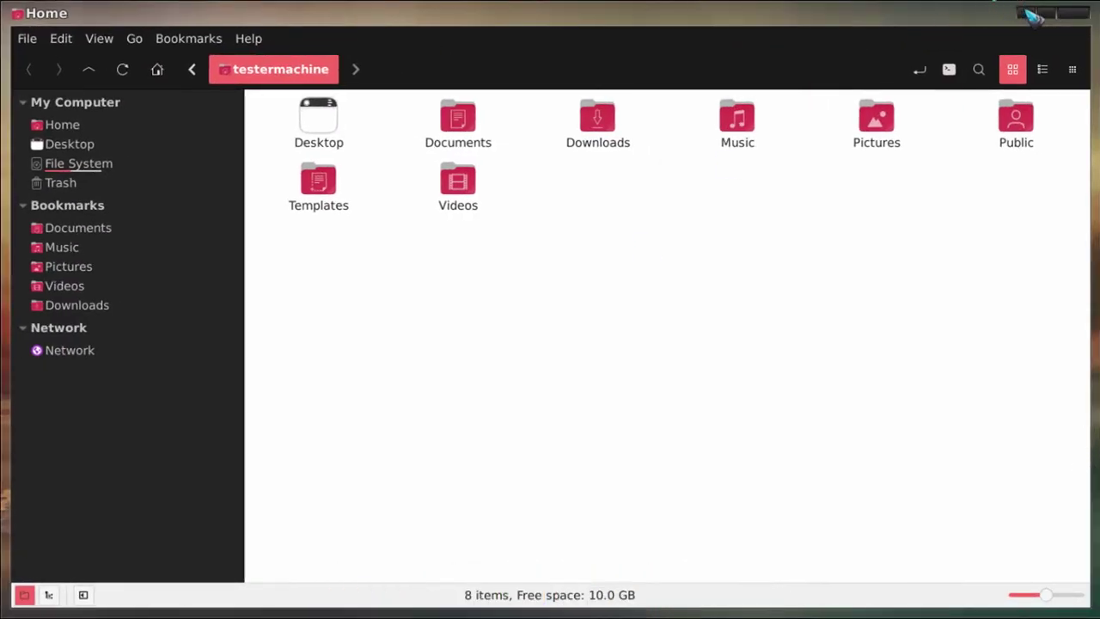
Close the Home folder and terminal windows, leaving the Settings panel open.
left_click(1082, 16)
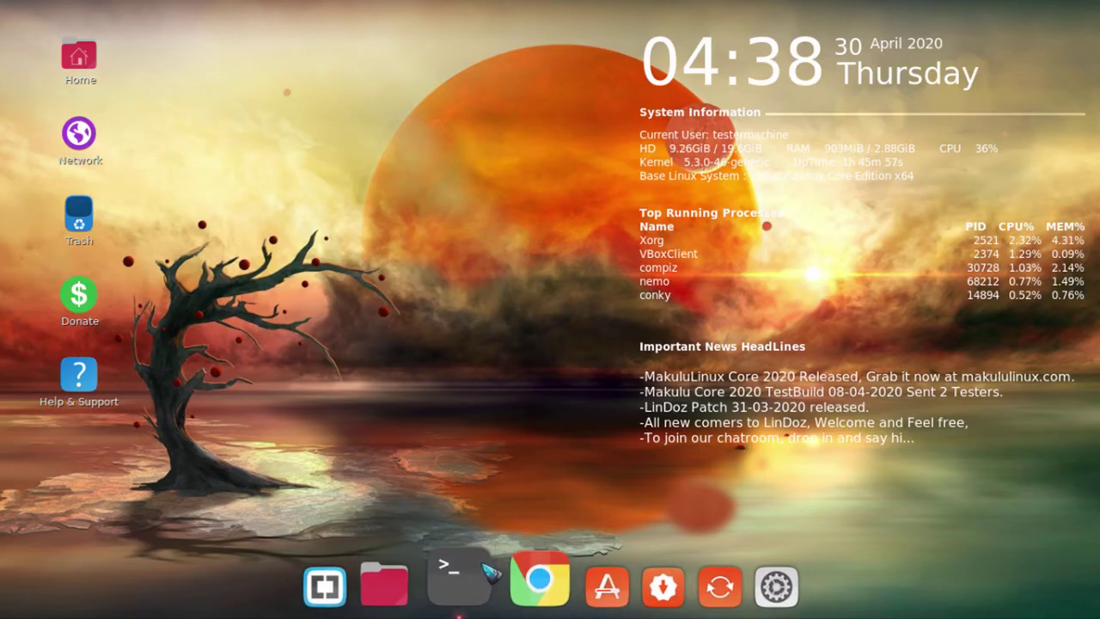
left_click(460, 584)
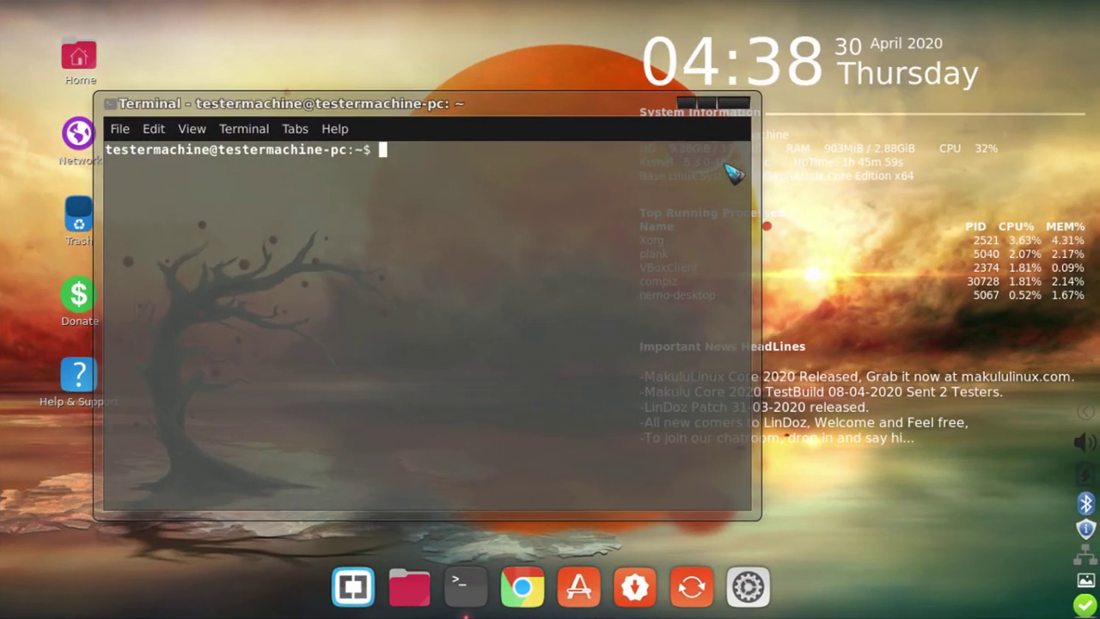
left_click(726, 103)
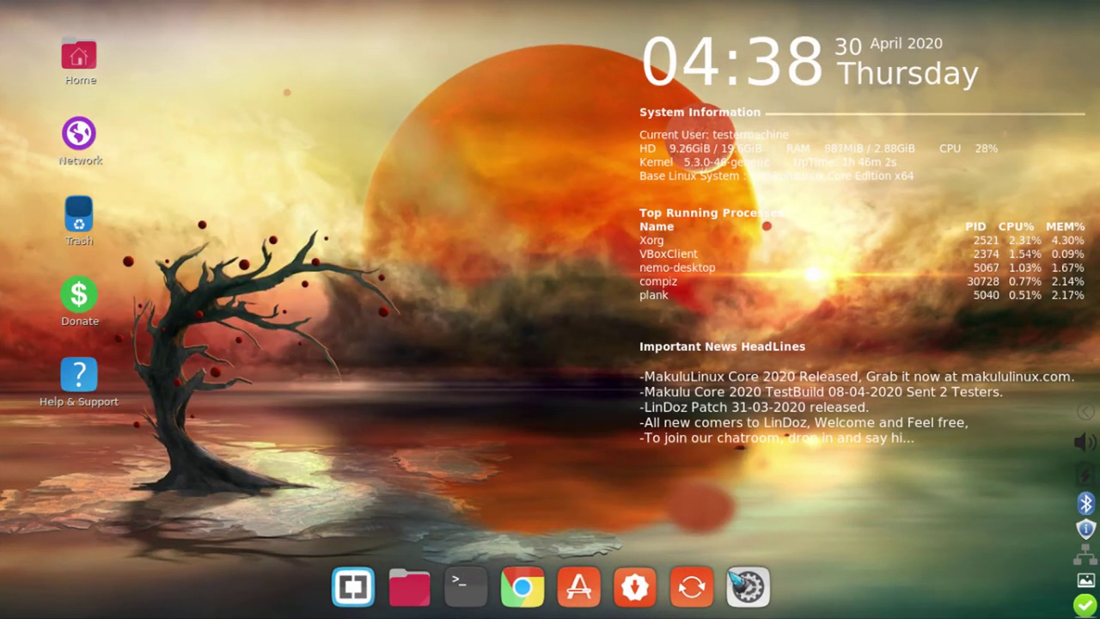
left_click(746, 584)
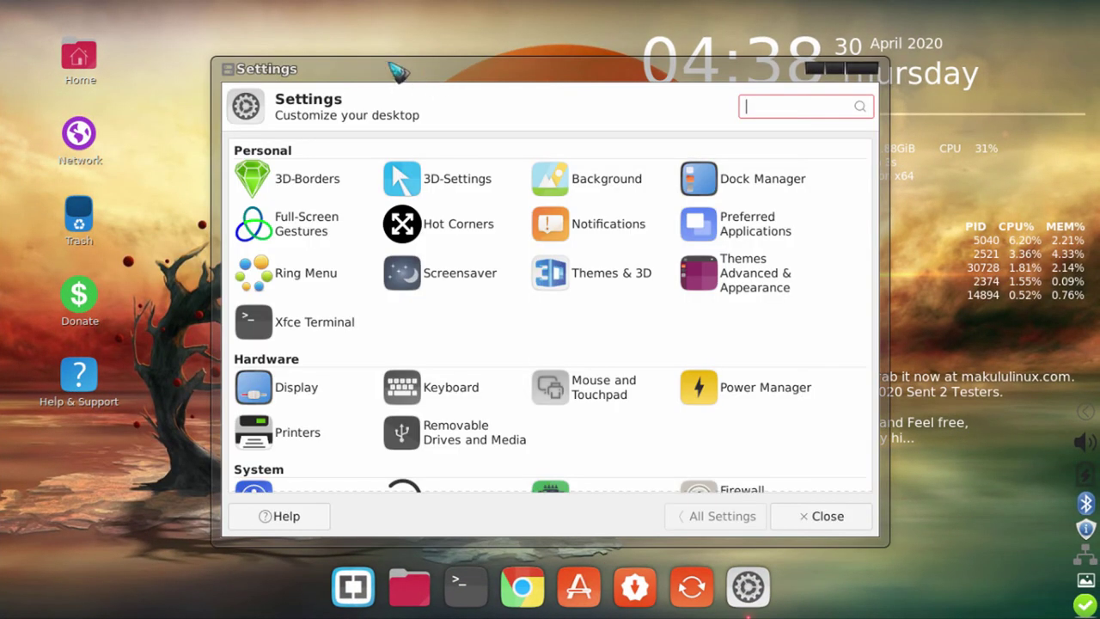
Move and close the Settings window, reopen it, then close it again.
left_click_drag(410, 75, 292, 49)
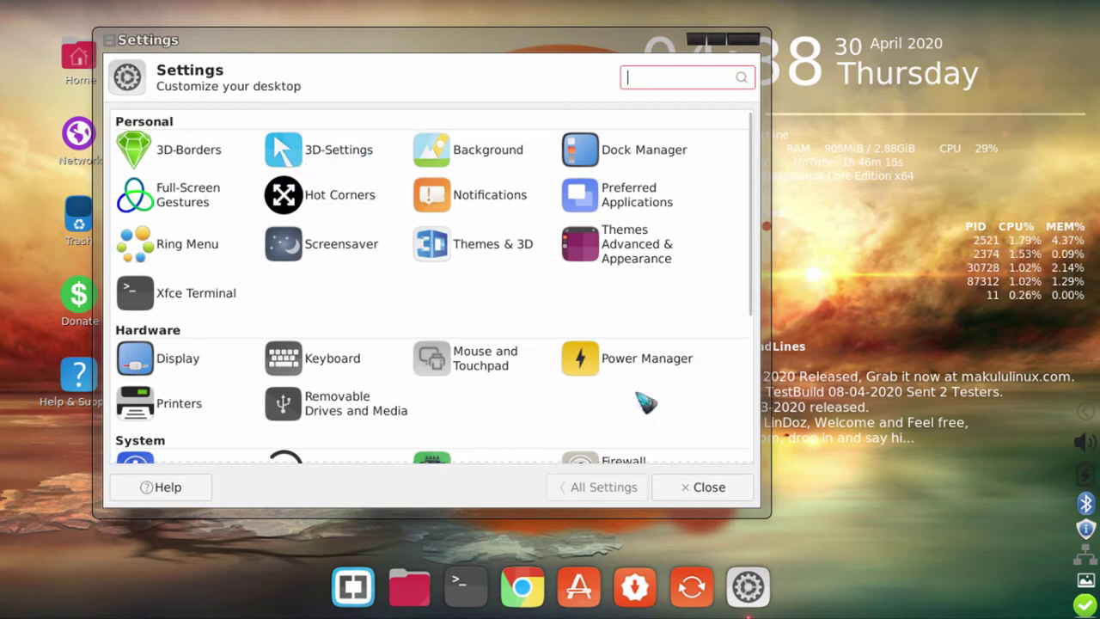
left_click(725, 491)
left_click(750, 577)
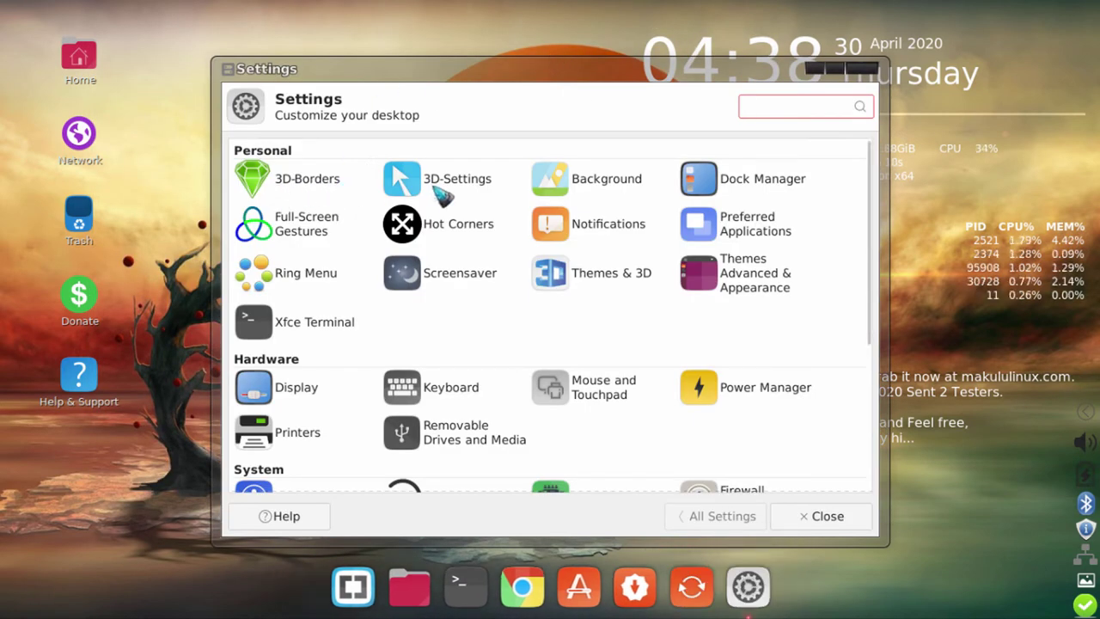
left_click_drag(464, 69, 401, 27)
left_click(755, 478)
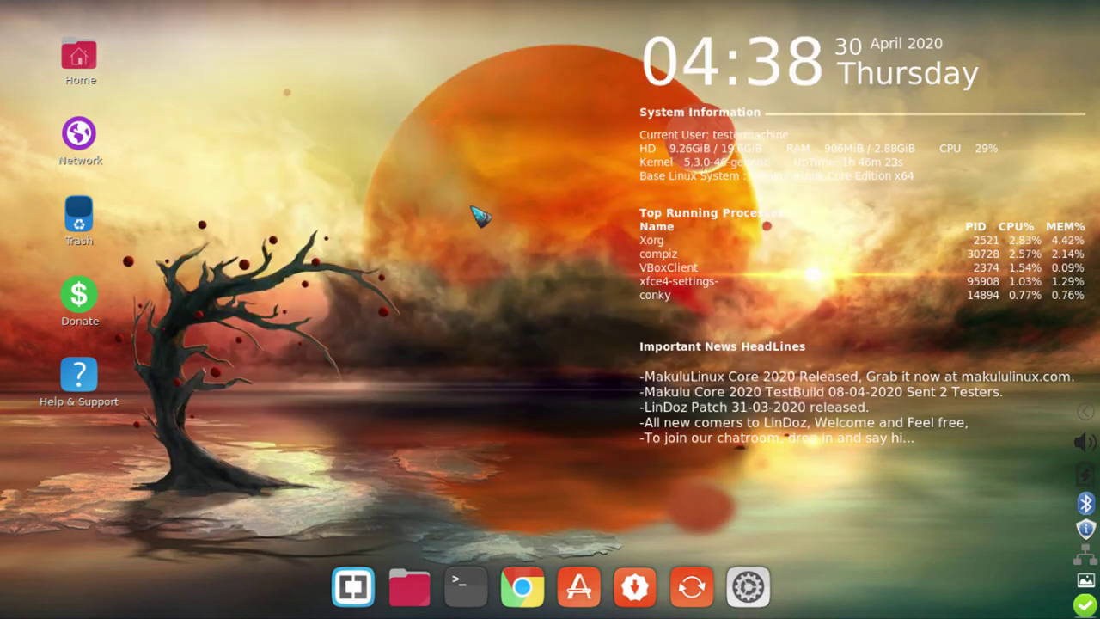
Disable the 3D desktop effects through the desktop menu's Themes & 3D option.
right_click(475, 208)
left_click(567, 430)
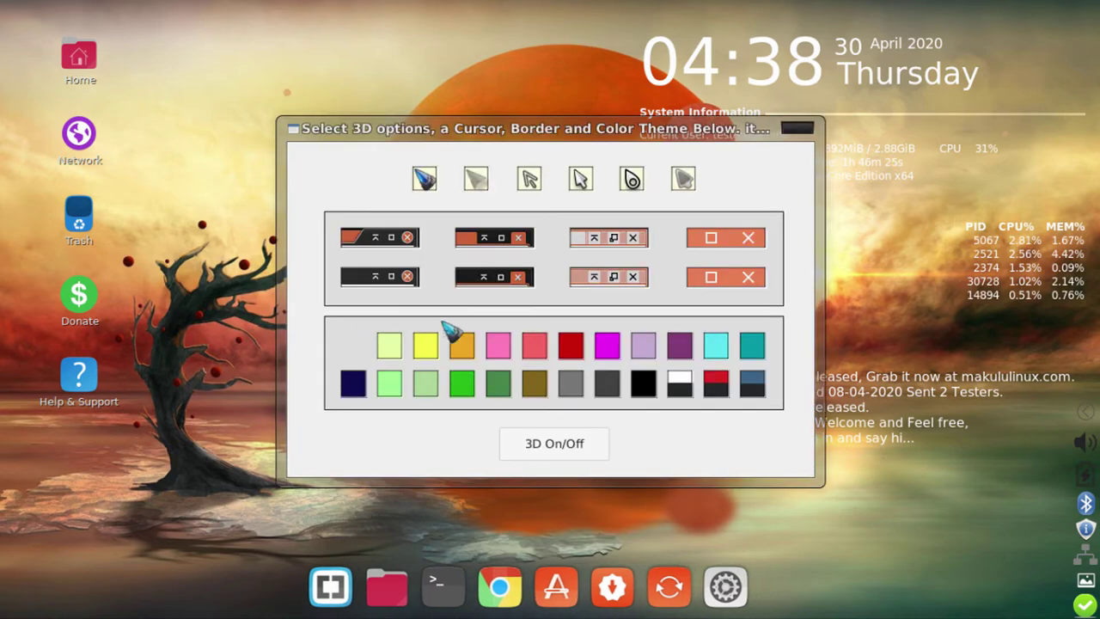
left_click(554, 444)
left_click(645, 414)
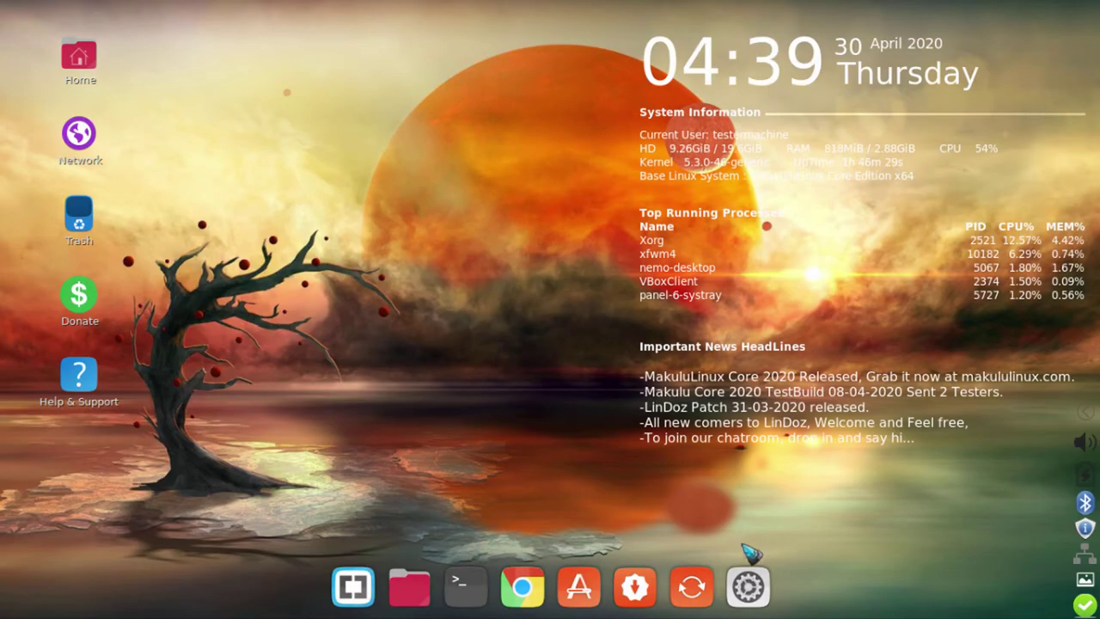
Check Window Manager Tweaks in Settings, then close the Settings window.
left_click(748, 585)
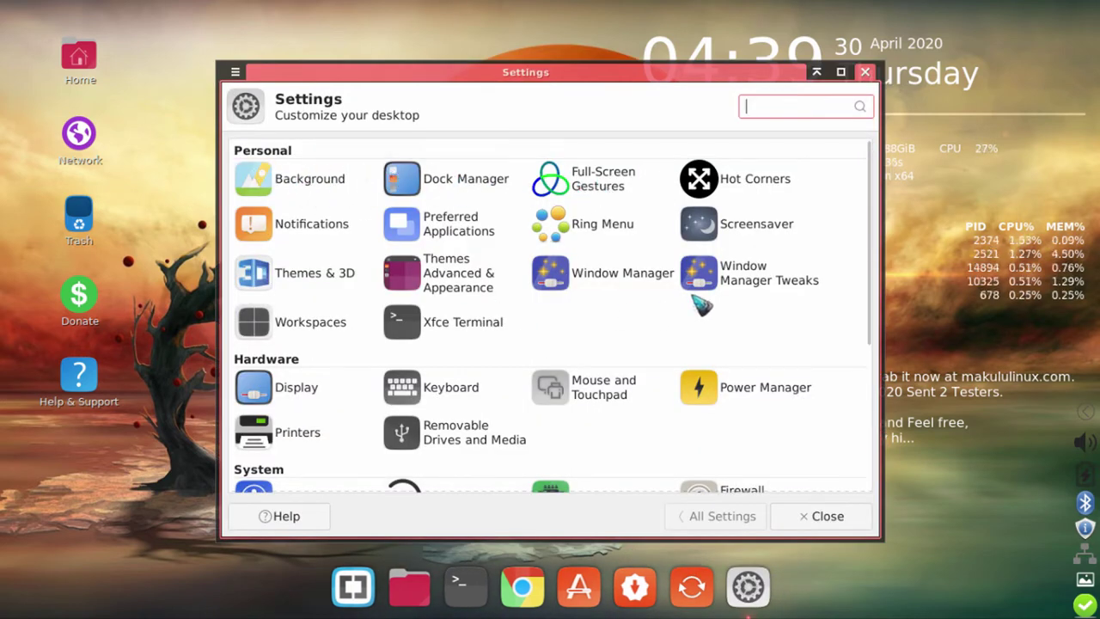
left_click(761, 278)
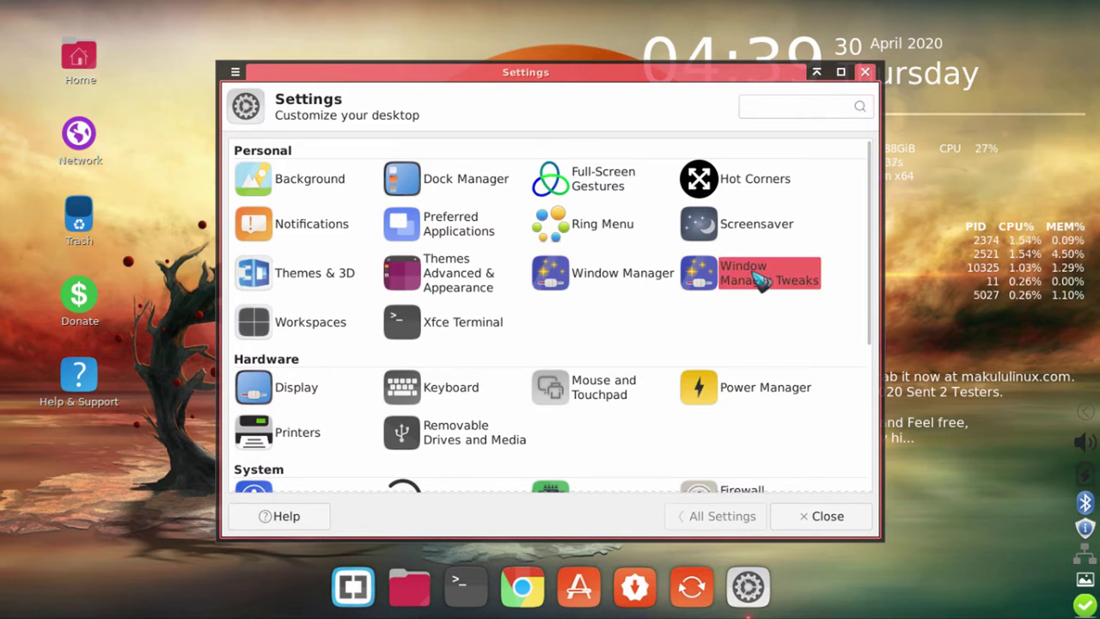
left_click(760, 516)
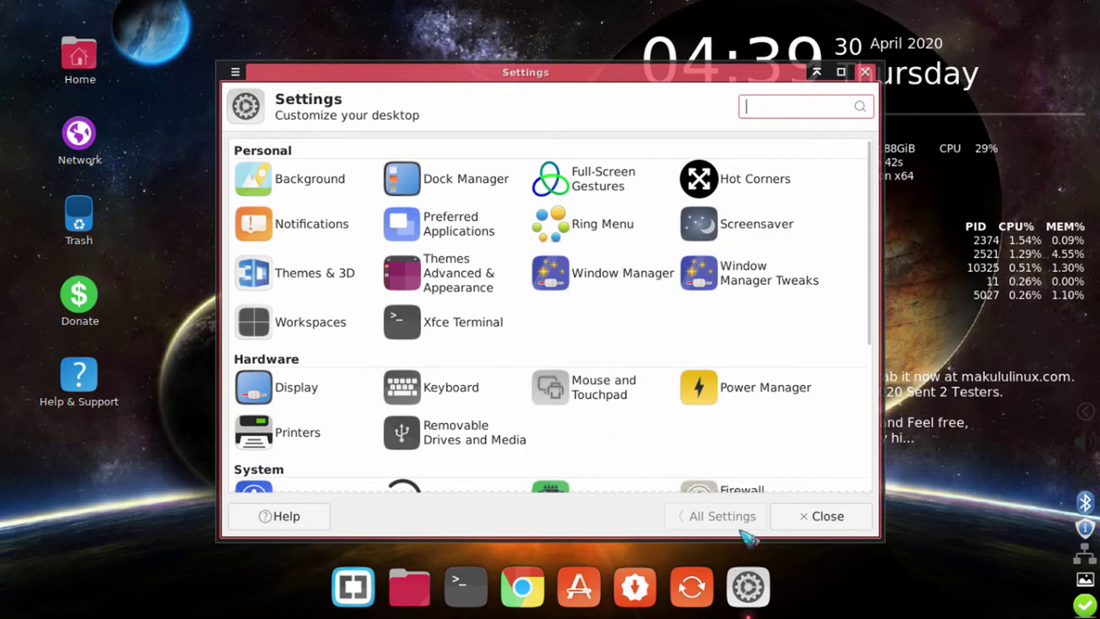
left_click(821, 518)
right_click(400, 169)
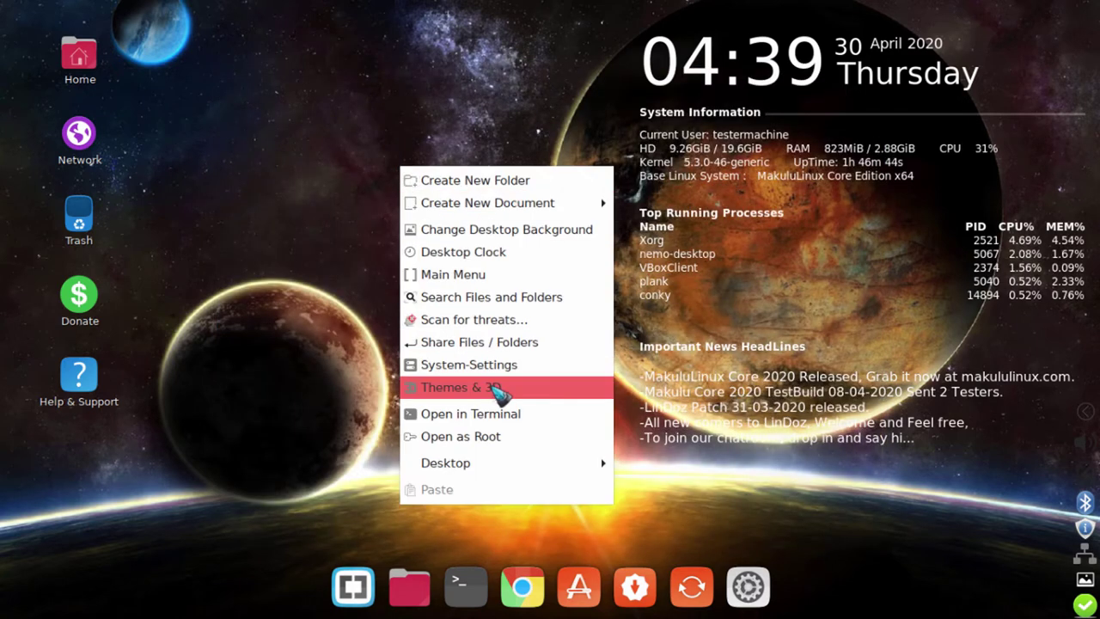
Re-enable the 3D desktop effects from the Themes & 3D options.
left_click(497, 387)
left_click(602, 444)
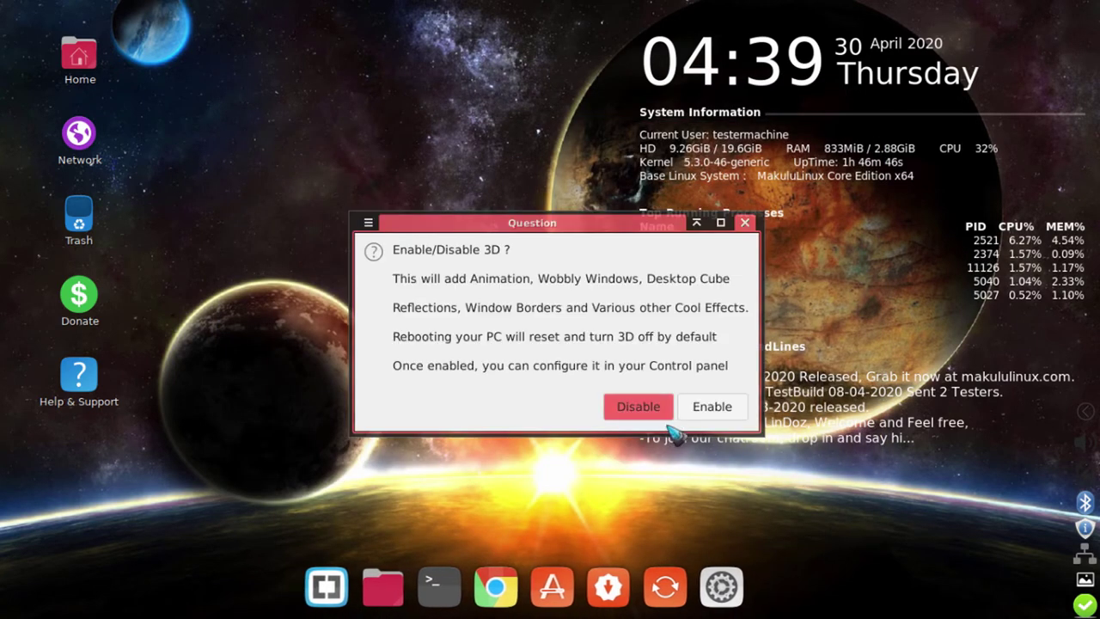
left_click(701, 409)
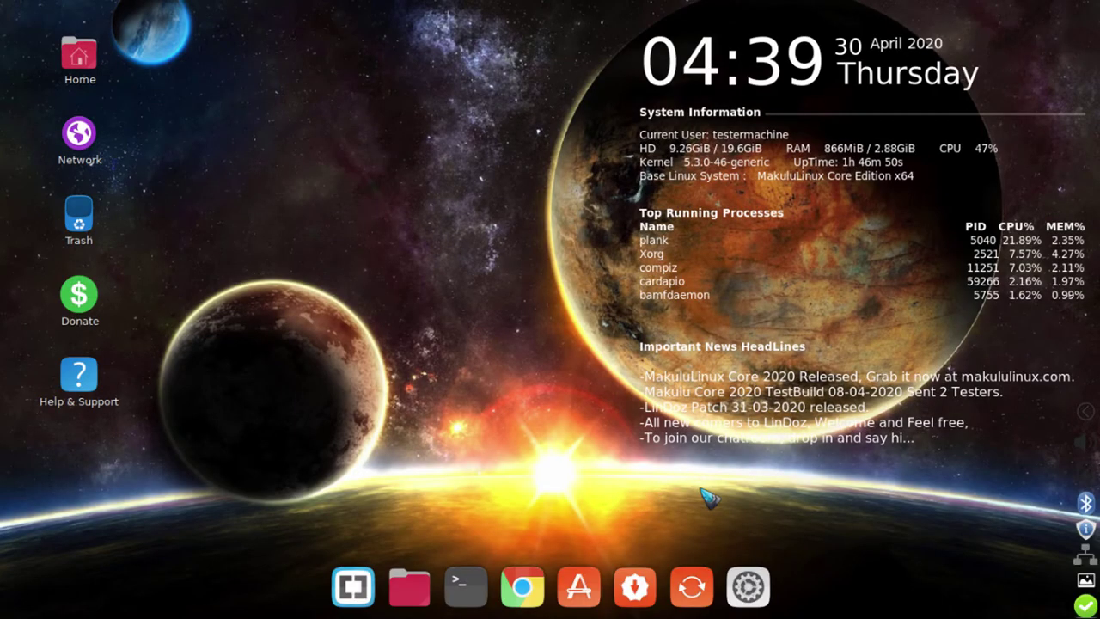
Disable 3D effects again via Settings > Themes & 3D, then close Settings.
left_click(746, 580)
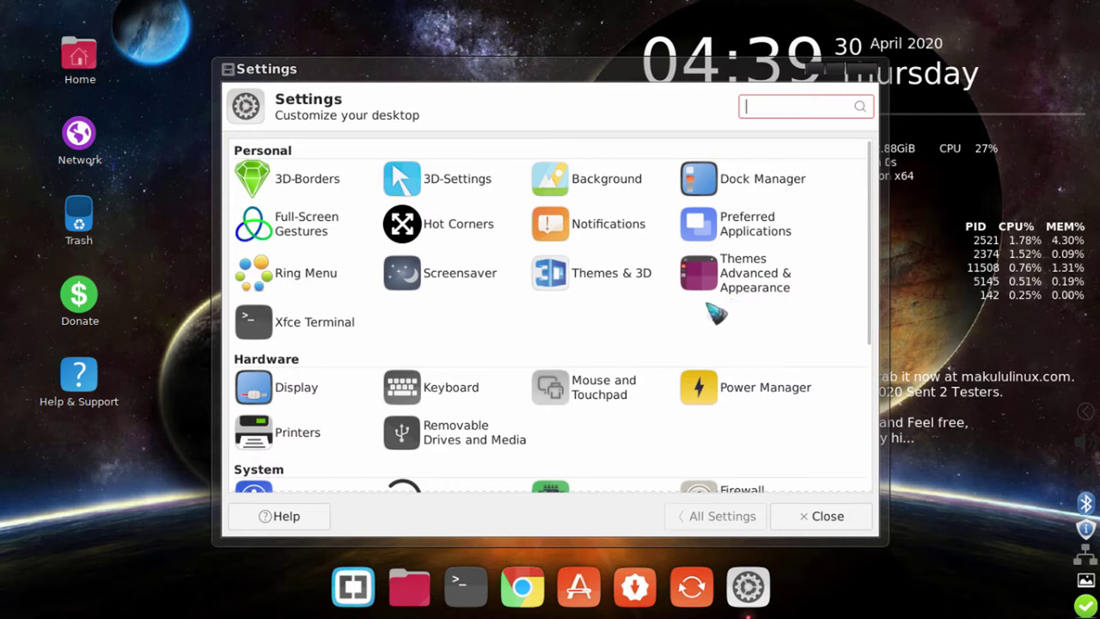
left_click(611, 277)
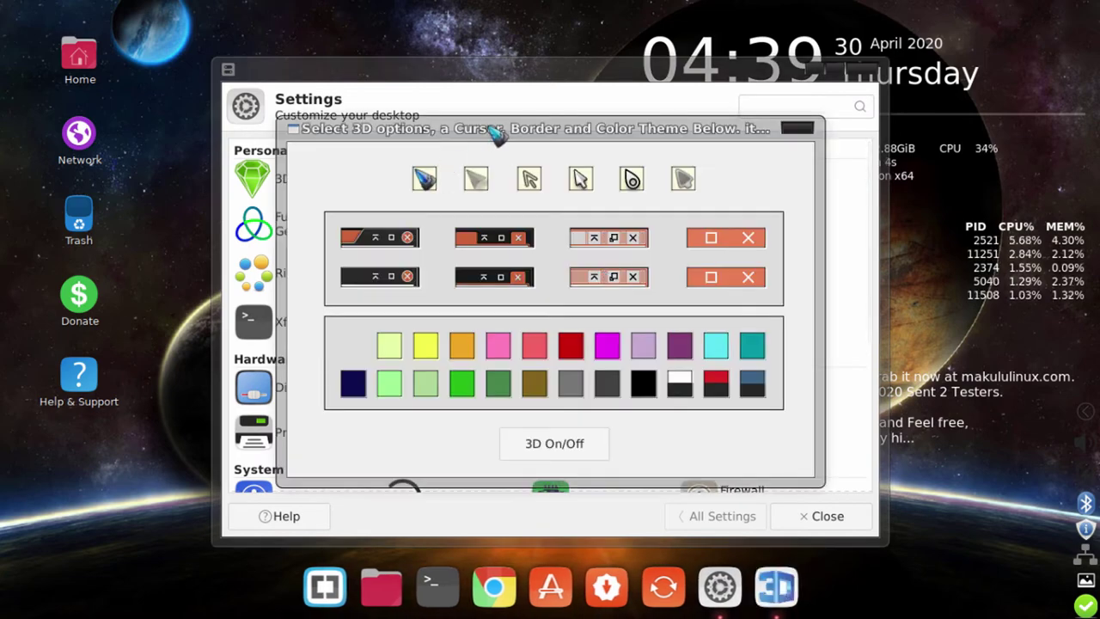
left_click_drag(492, 138, 529, 295)
left_click(560, 511)
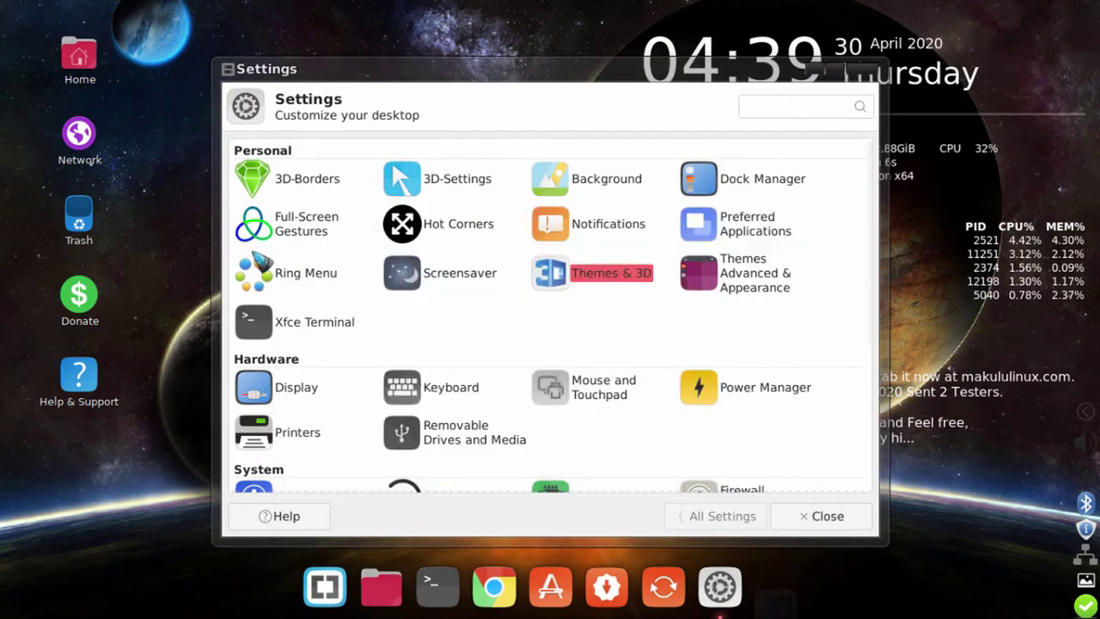
left_click(643, 411)
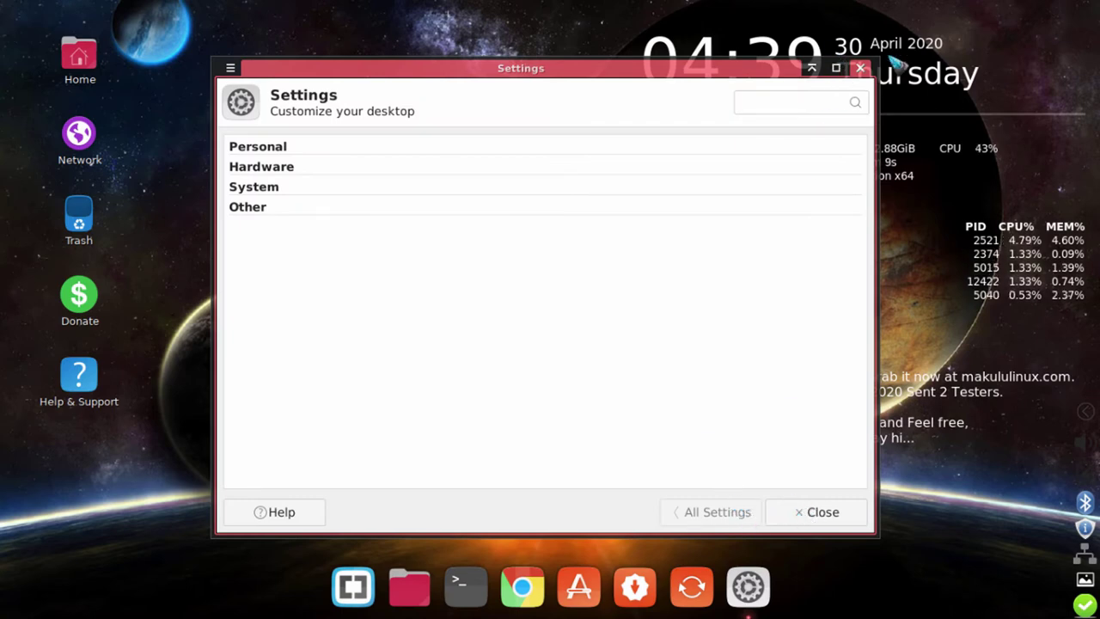
left_click(861, 67)
right_click(380, 124)
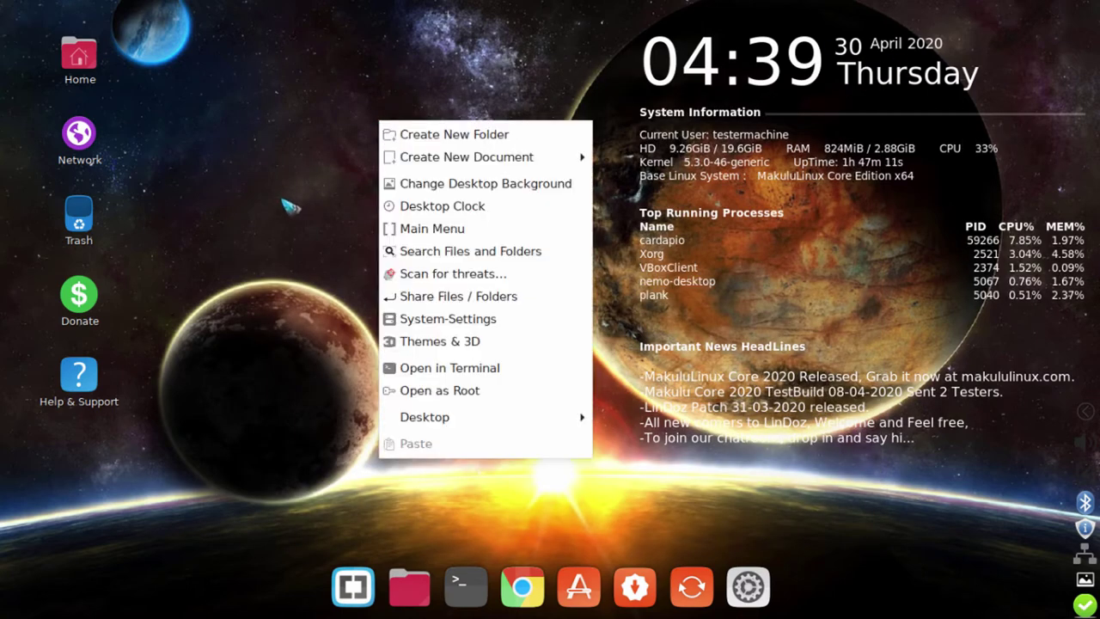
left_click(283, 201)
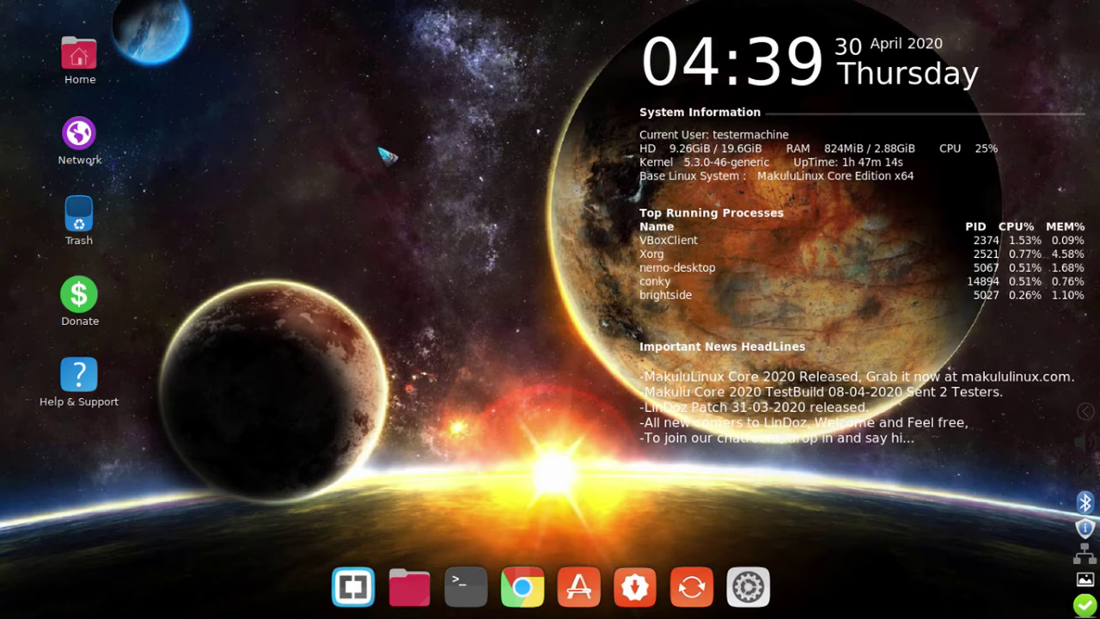
right_click(399, 141)
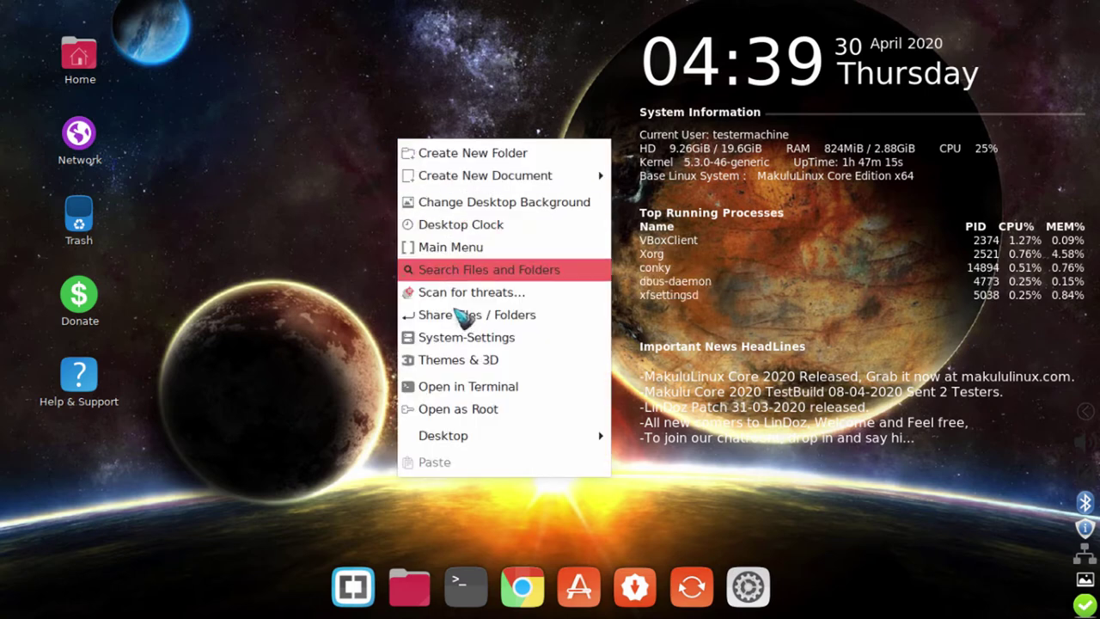
Close Themes & 3D without changes, then open a maximized terminal from the dock.
left_click(479, 368)
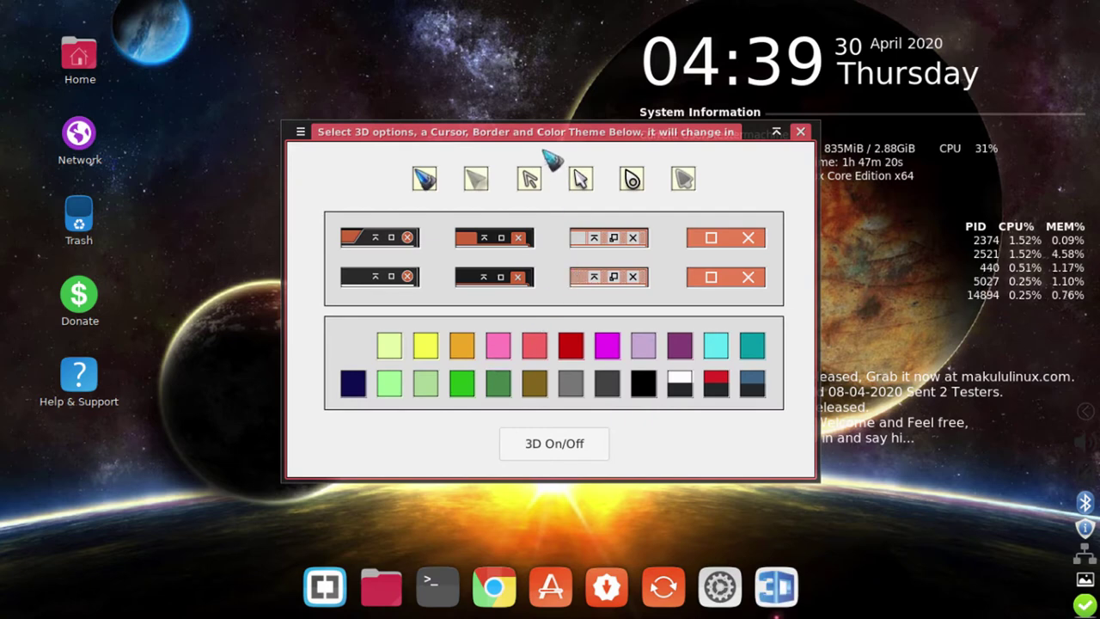
left_click_drag(542, 141, 526, 160)
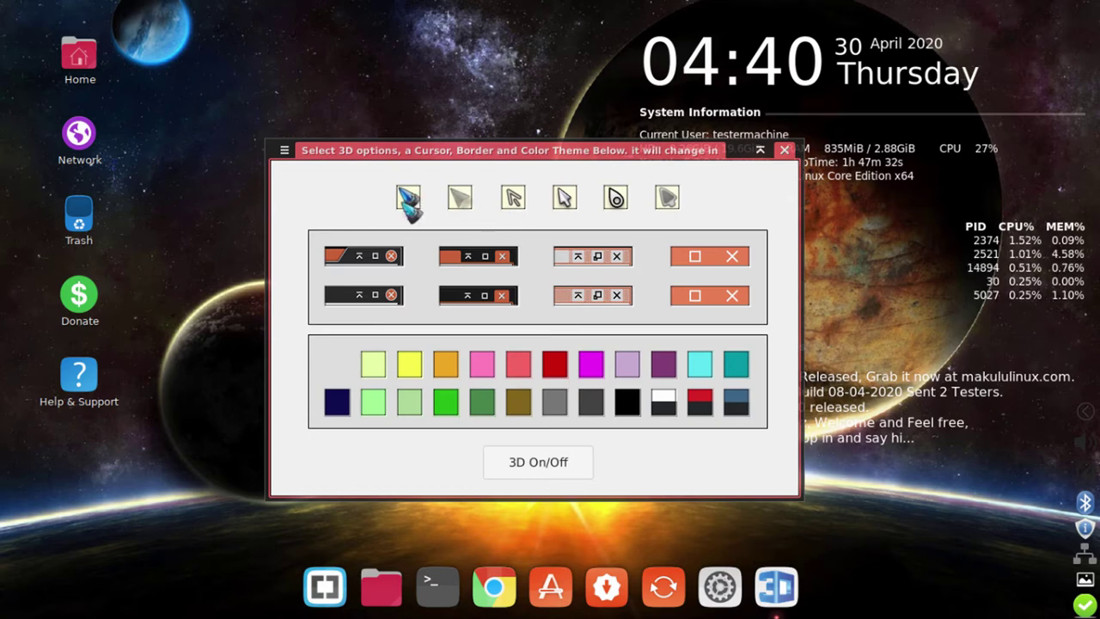
left_click(784, 150)
left_click(469, 589)
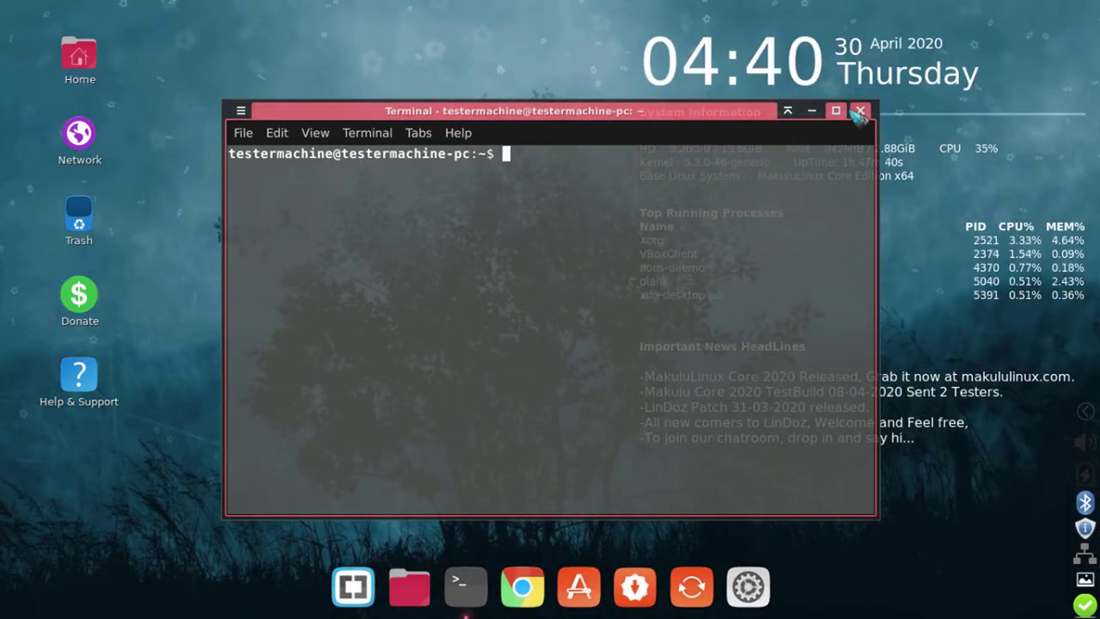
left_click(837, 111)
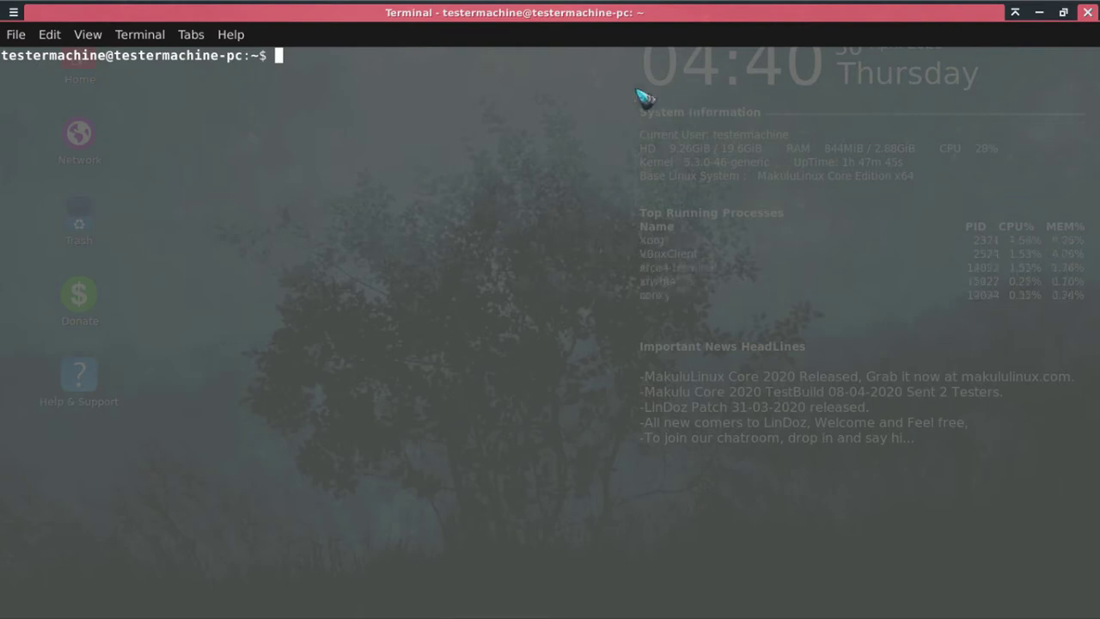
Restore the full-screen Terminal to a normal-sized window and close it.
left_click(1063, 12)
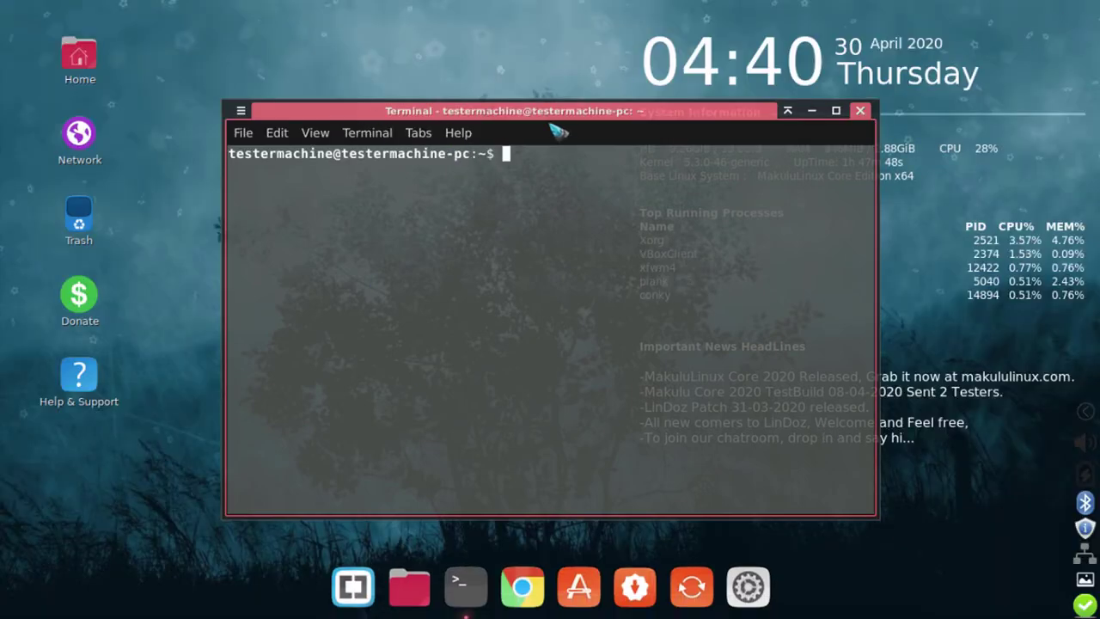
left_click(860, 110)
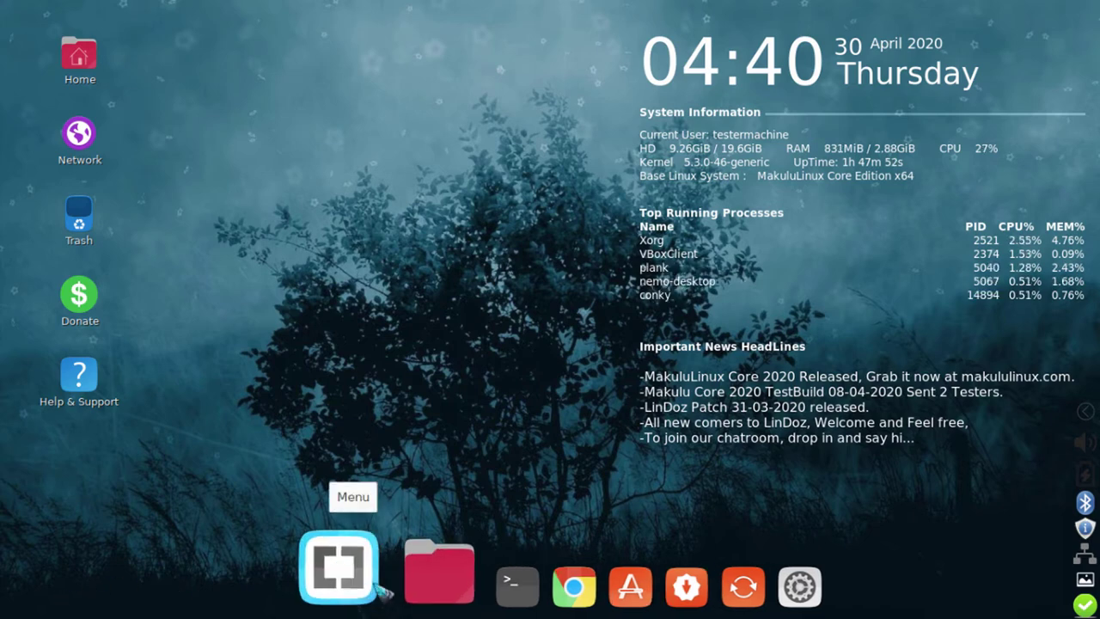
Open the Home folder in Nemo and briefly show, then hide, the bookmarks list.
left_click(416, 579)
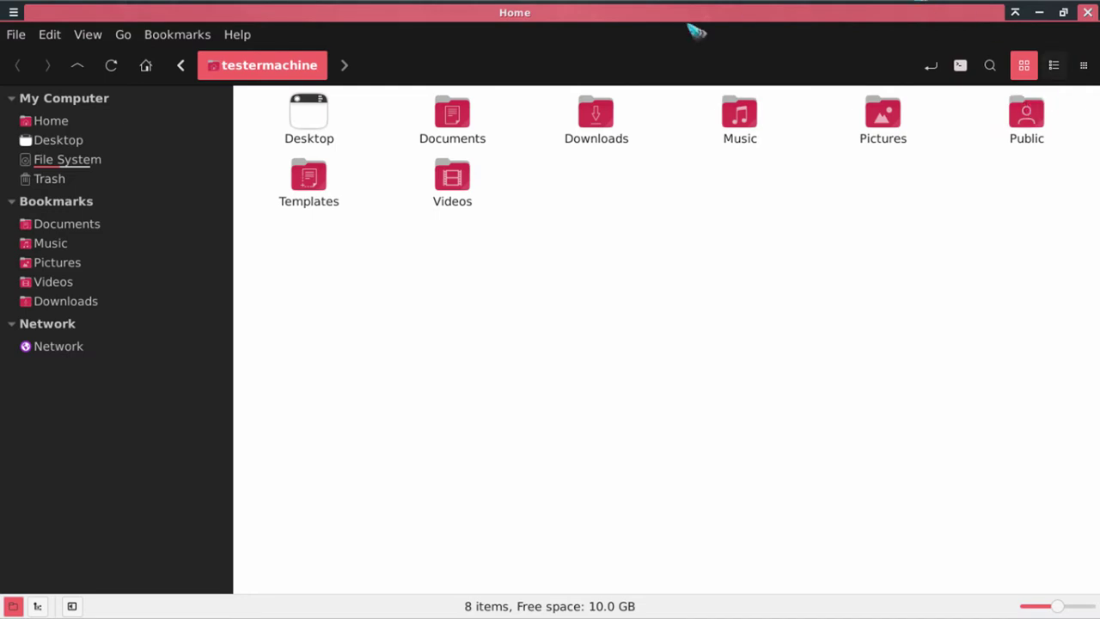
left_click(164, 36)
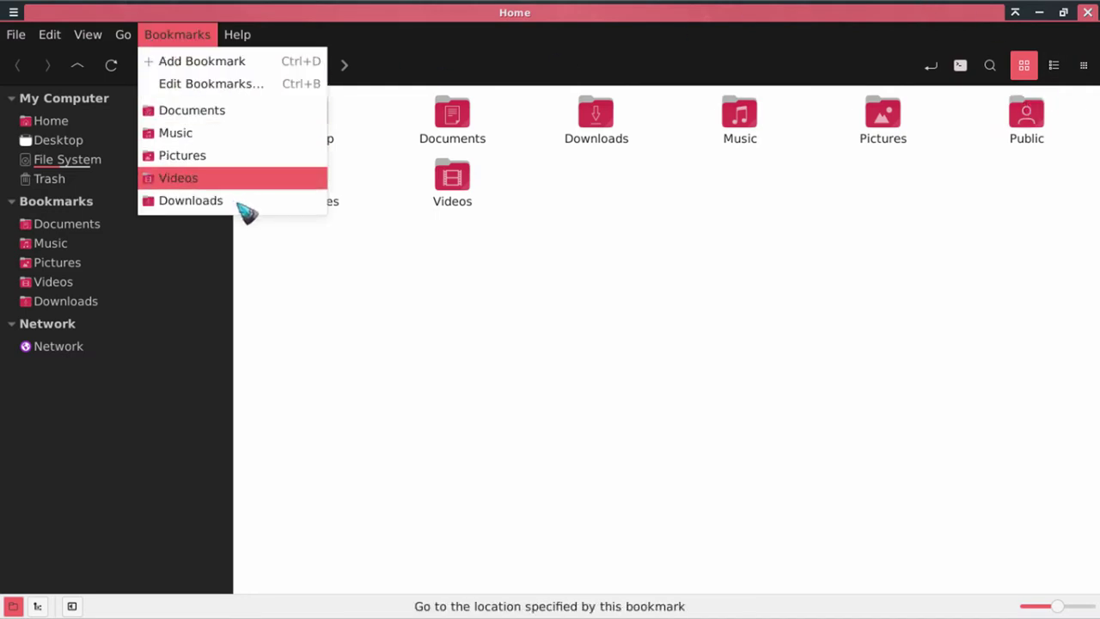
left_click(163, 83)
In File Management Preferences, toggle text beside icons on and back off, then close Preferences.
left_click(49, 35)
left_click(123, 443)
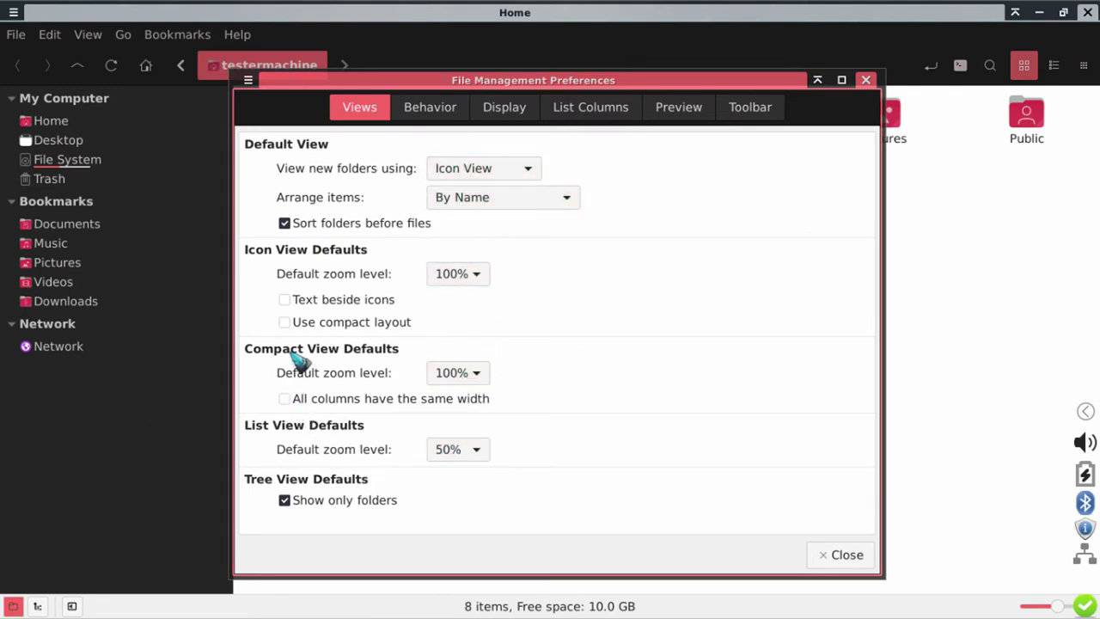
left_click(298, 308)
left_click(291, 301)
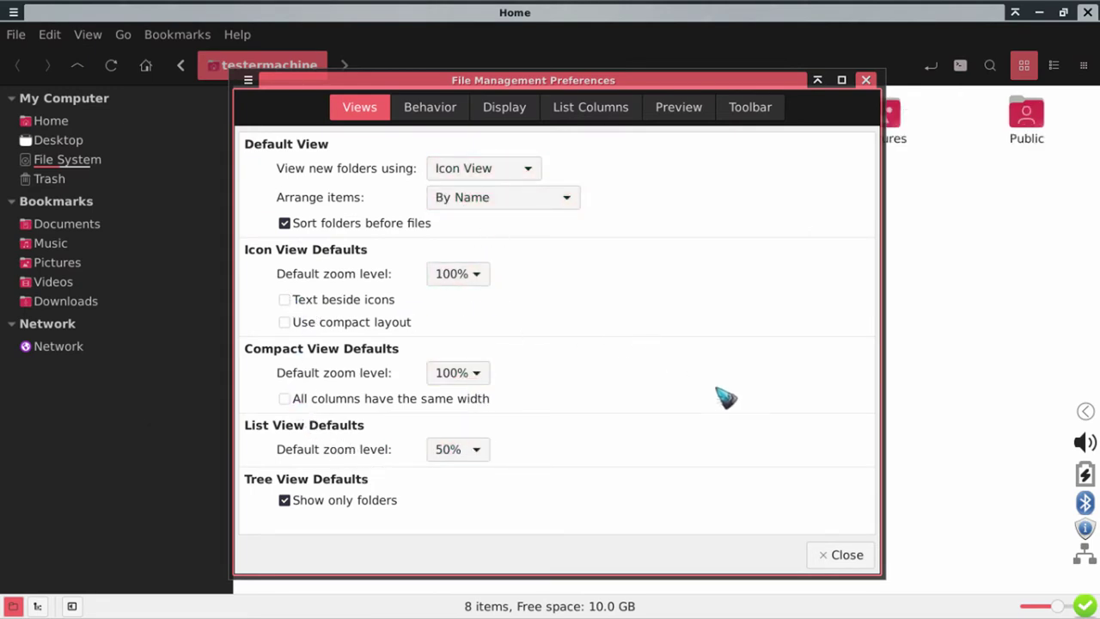
left_click(841, 555)
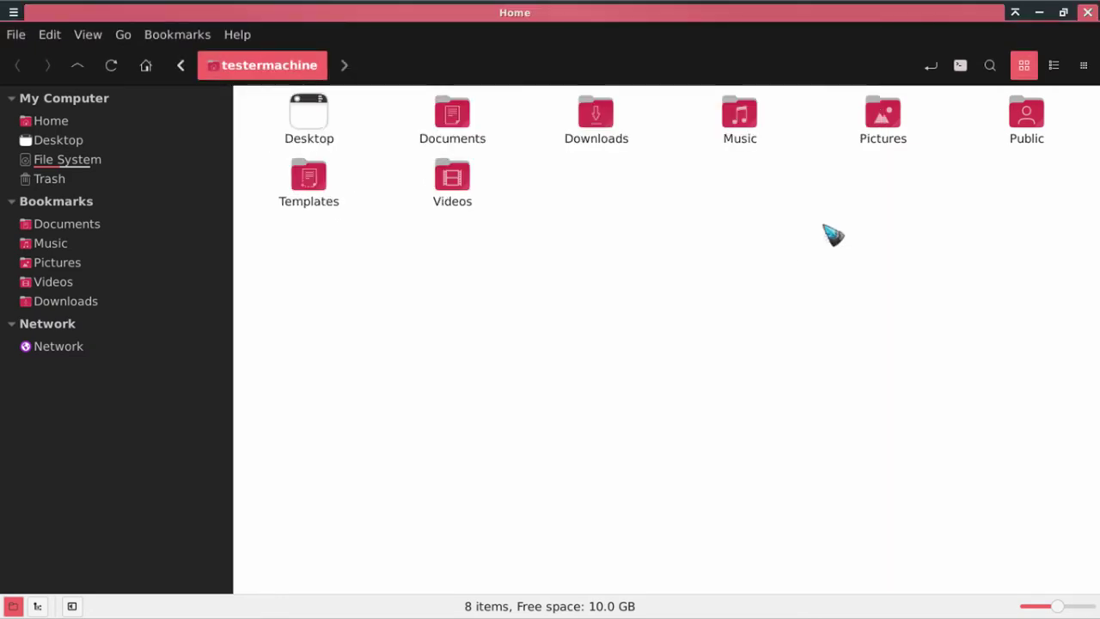
Close the Home window, reopen and close it again, then bring up the desktop context menu.
left_click(1088, 13)
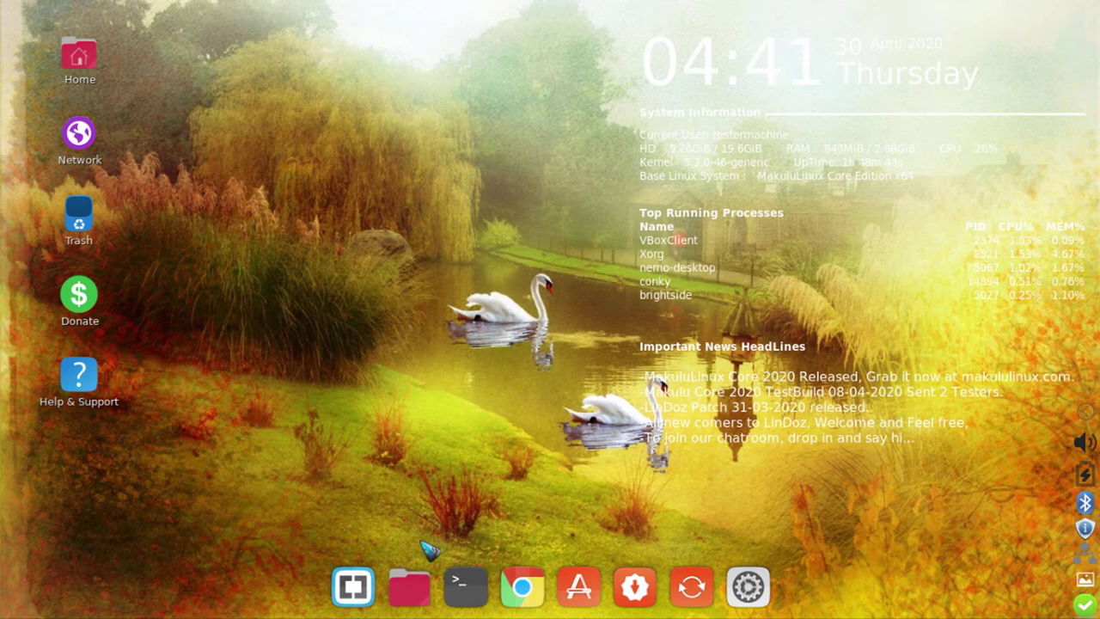
left_click(407, 567)
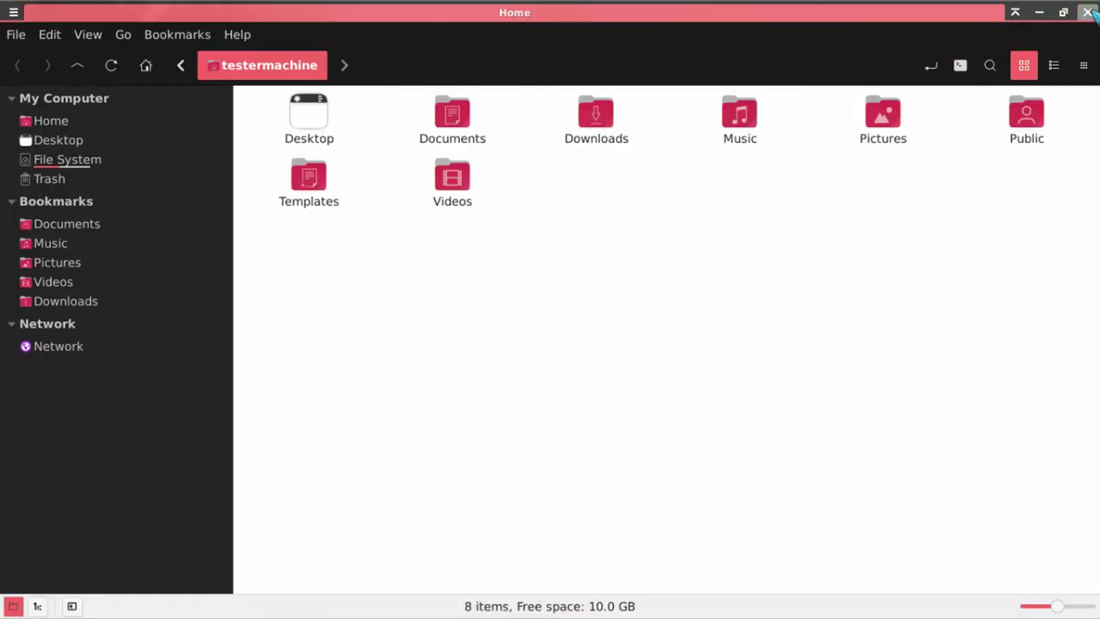
left_click(1087, 12)
right_click(436, 177)
From the desktop menu's Themes & 3D, try orange, apply the green colour theme, and close the selector.
left_click(319, 123)
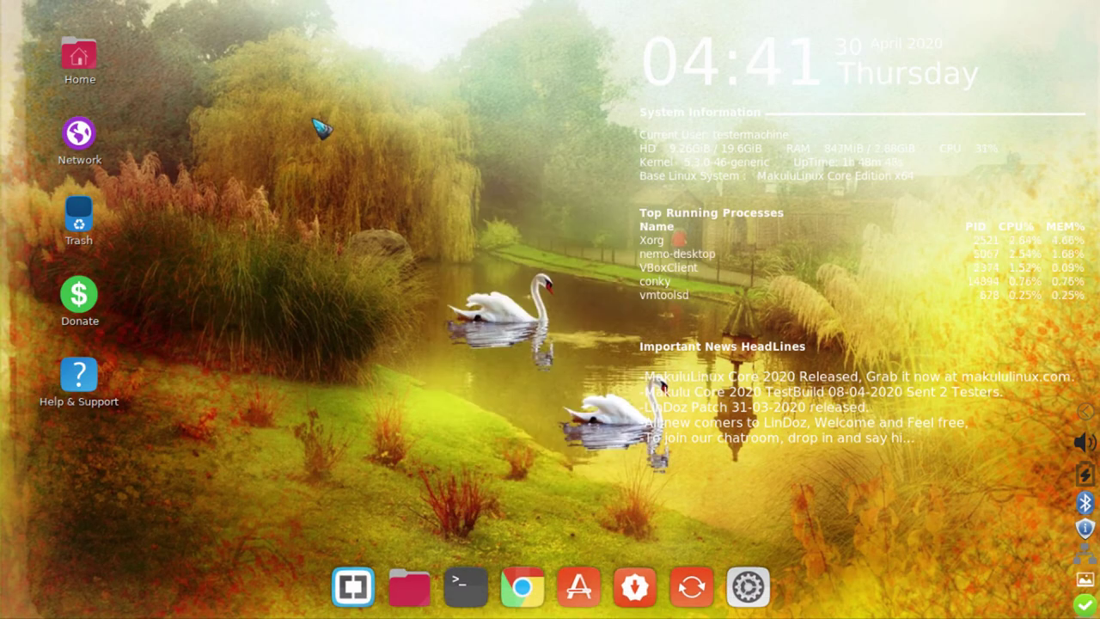
right_click(333, 112)
left_click(394, 332)
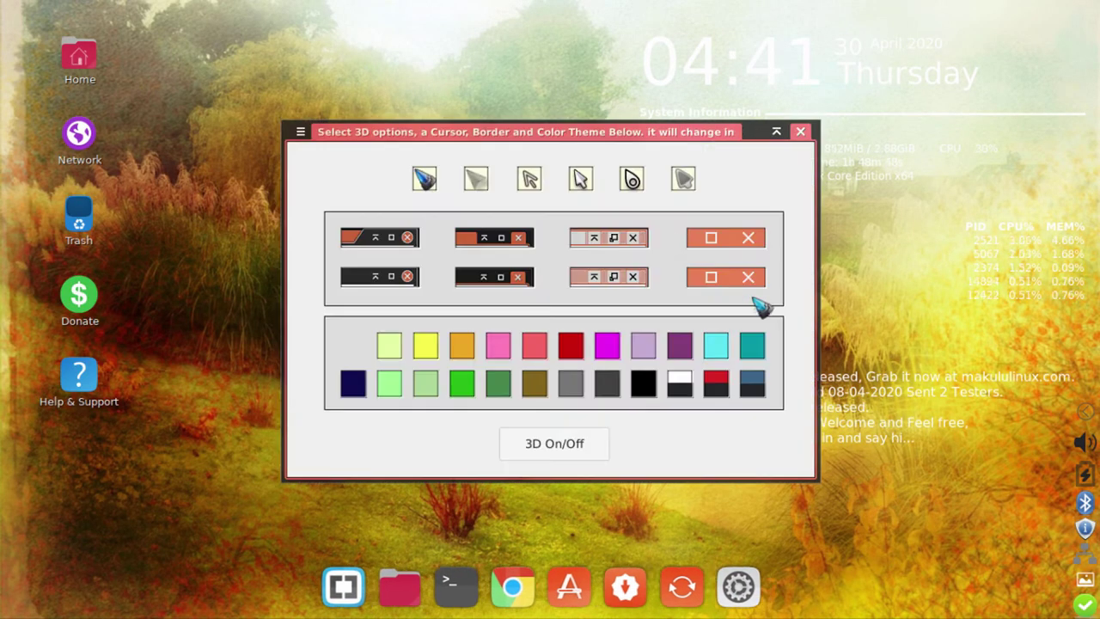
left_click(461, 352)
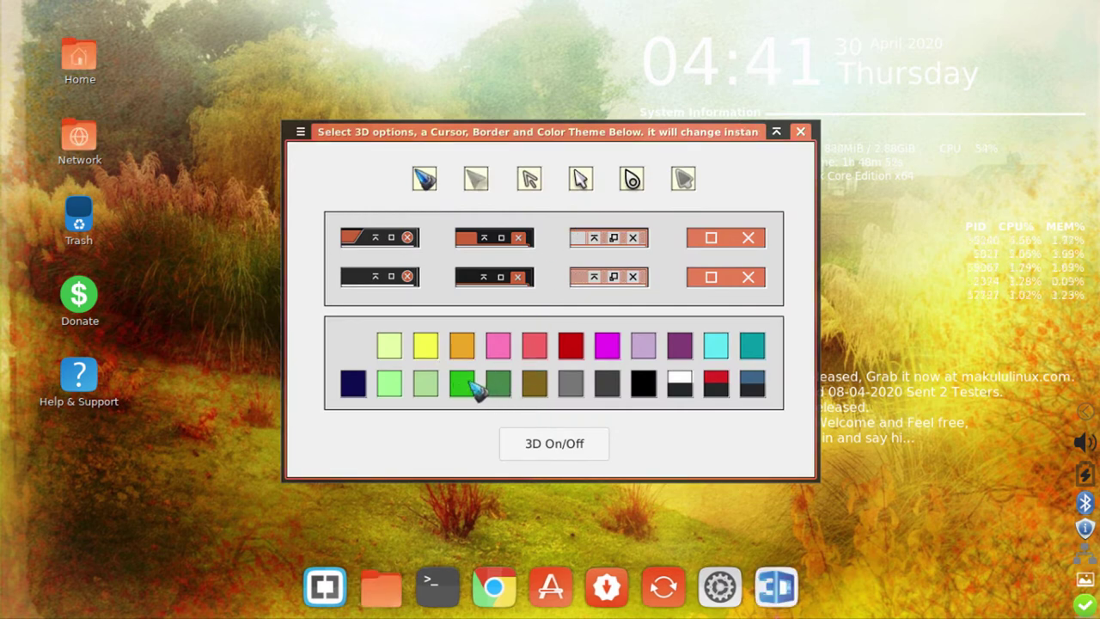
left_click(471, 382)
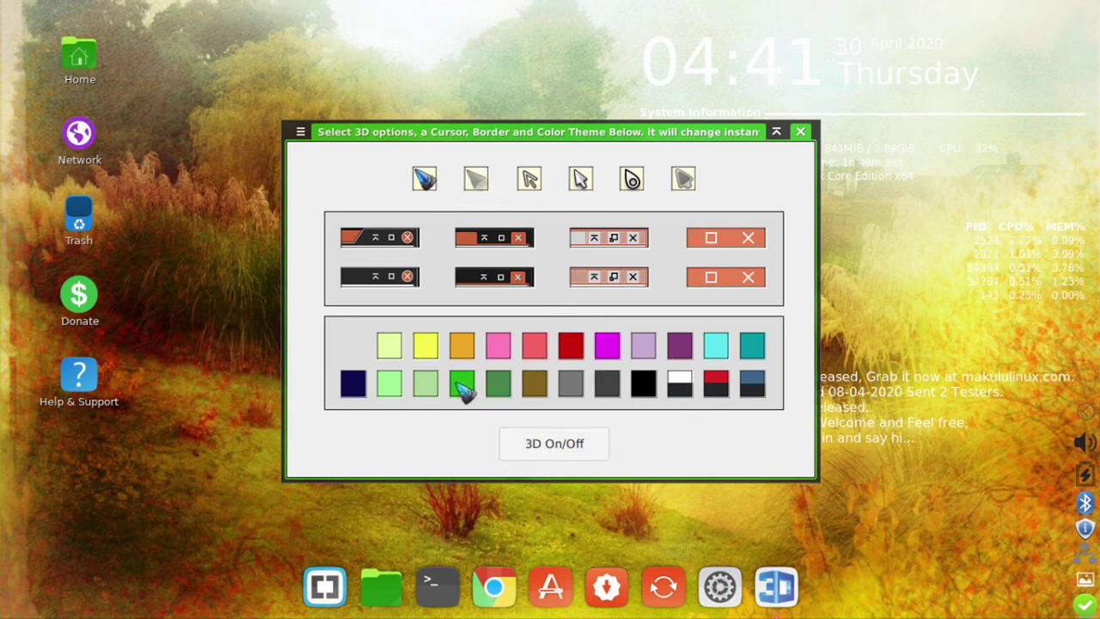
left_click(799, 134)
Disable the desktop clock via the desktop menu's Desktop Clock > Enable/Disable option.
right_click(412, 103)
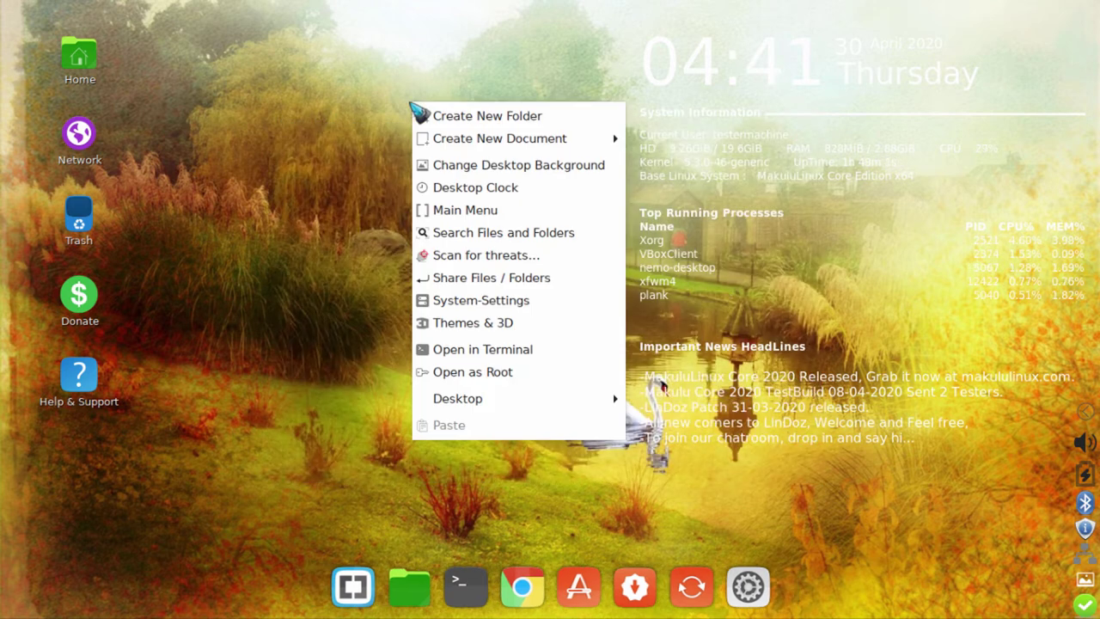
left_click(394, 182)
right_click(396, 178)
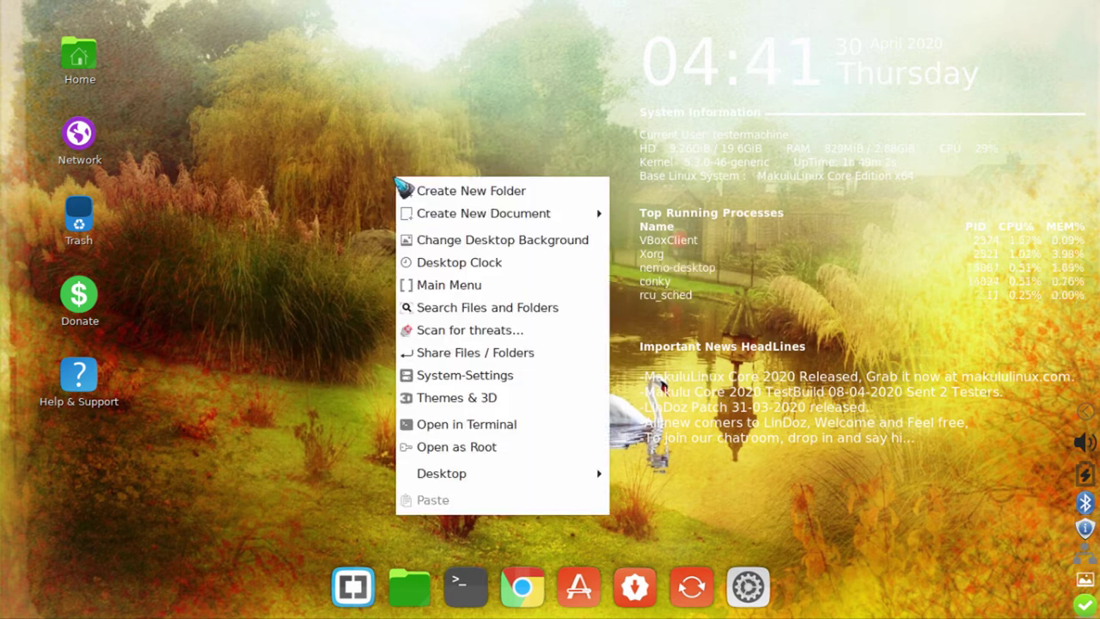
left_click(452, 263)
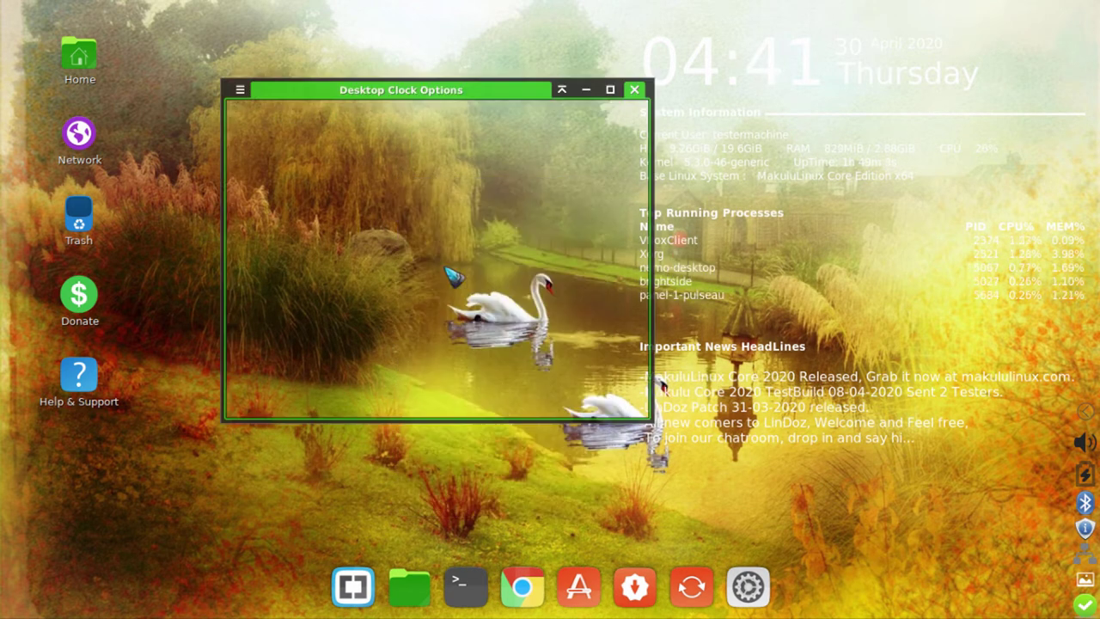
left_click(445, 380)
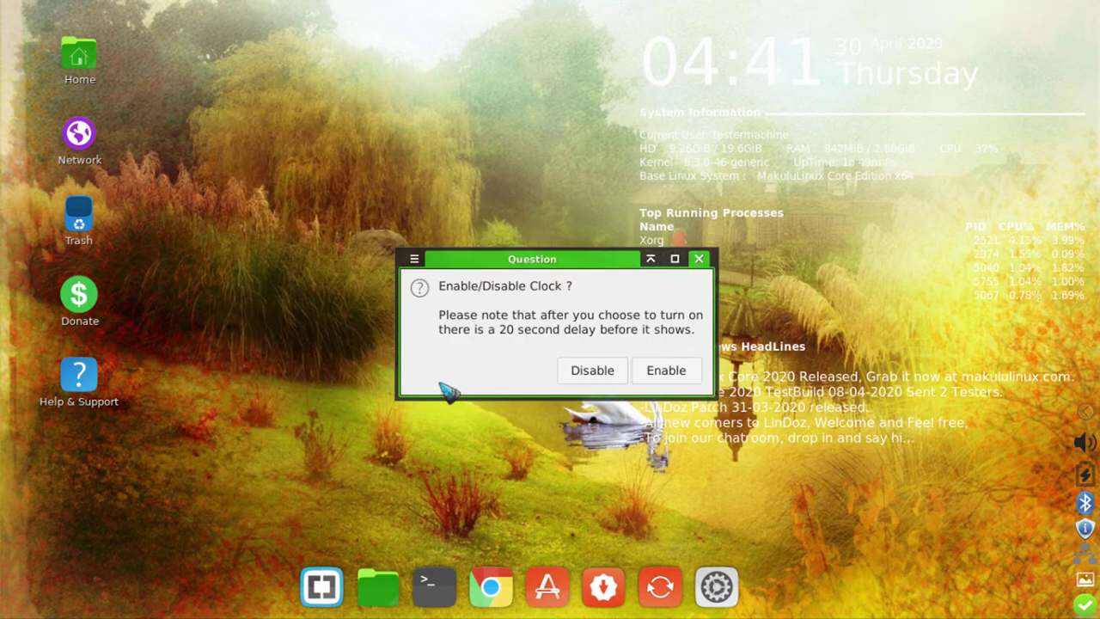
left_click(595, 372)
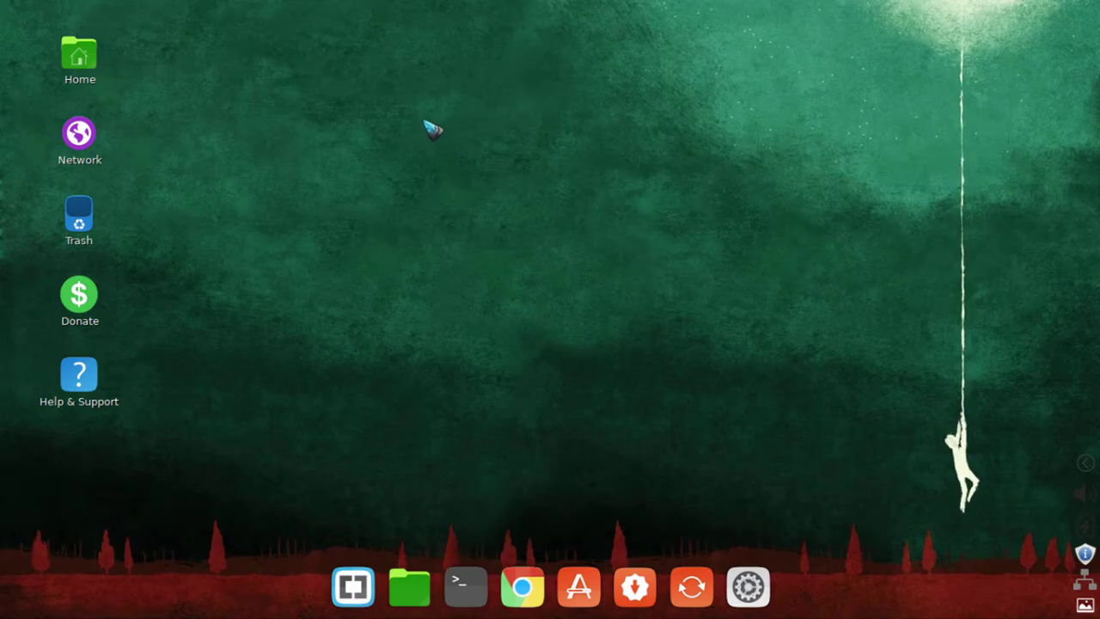
Re-enable the desktop clock from Desktop Clock options, after briefly opening and closing Themes & 3D.
right_click(425, 123)
left_click(470, 315)
left_click(800, 131)
right_click(414, 125)
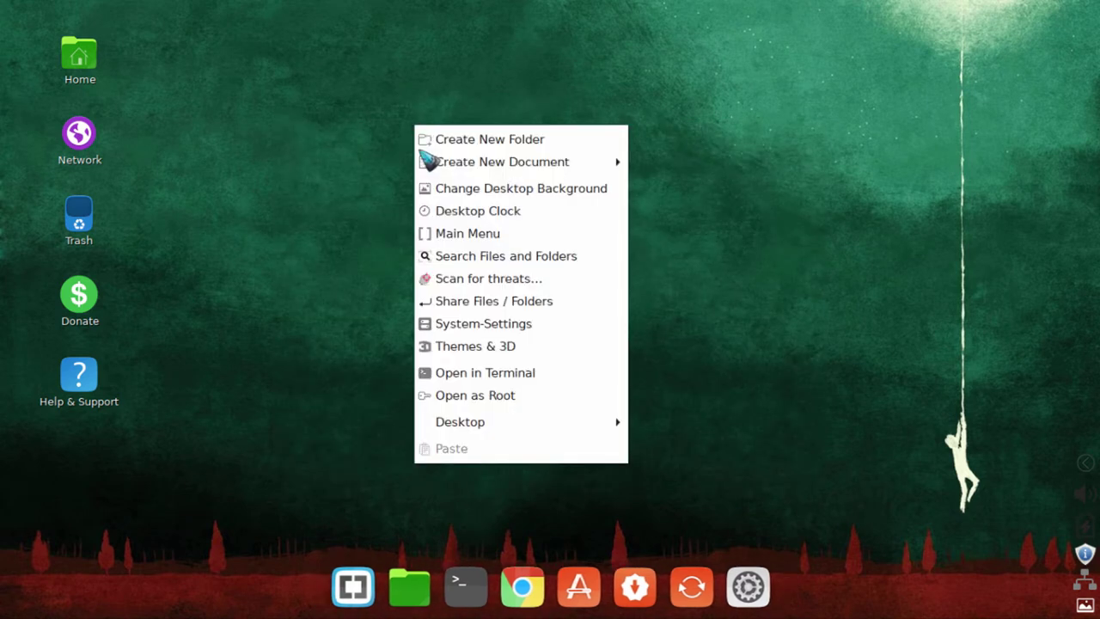
left_click(456, 222)
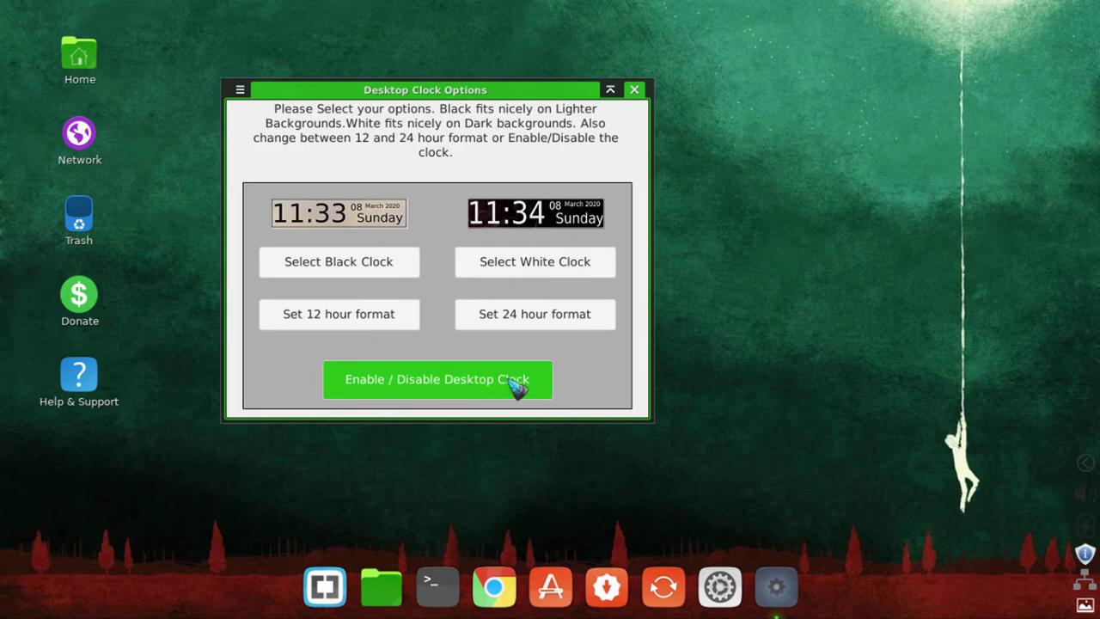
left_click(413, 386)
left_click(690, 374)
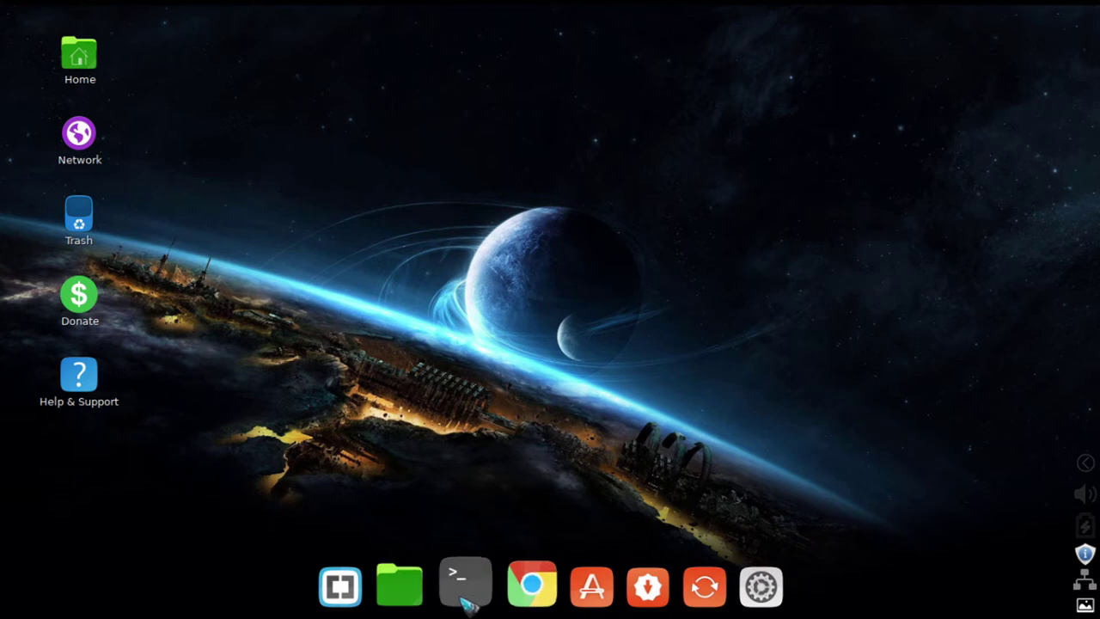
right_click(353, 133)
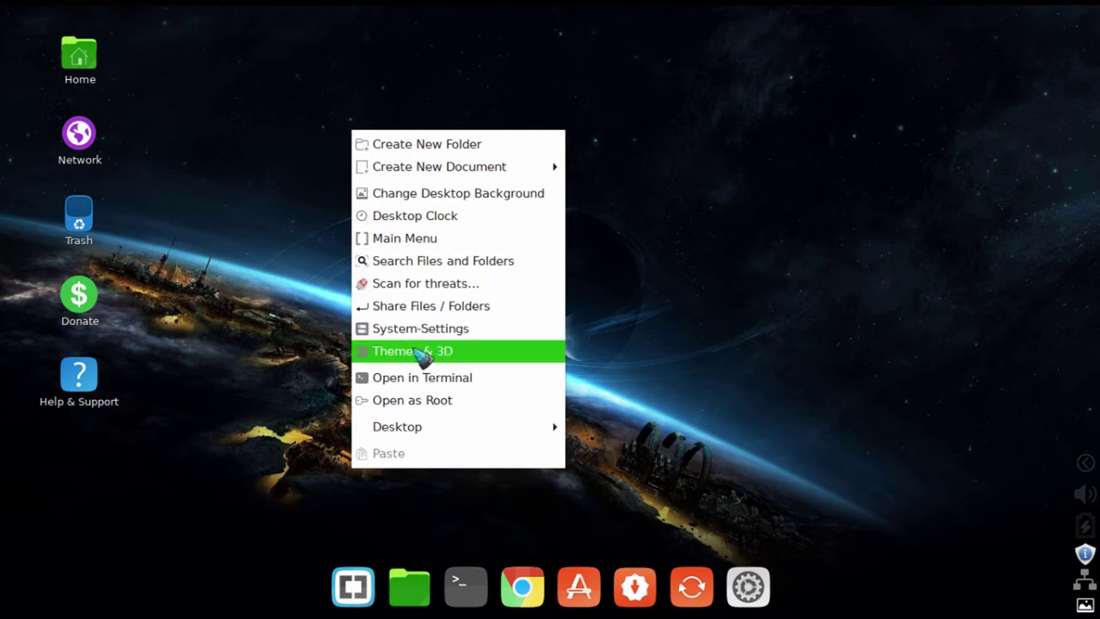
left_click(417, 351)
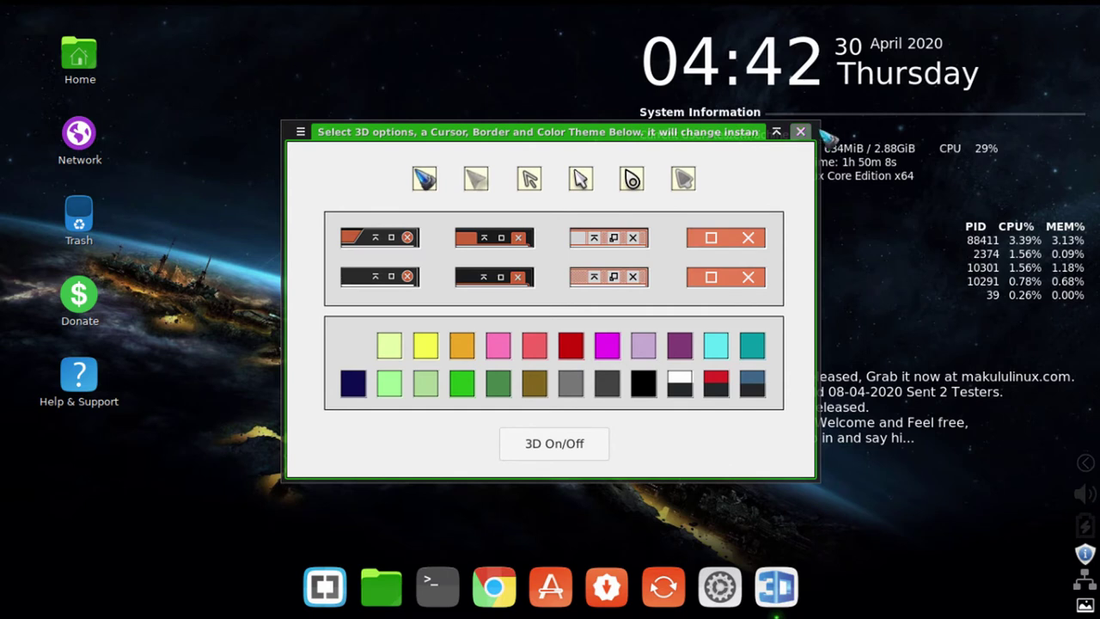
left_click(801, 132)
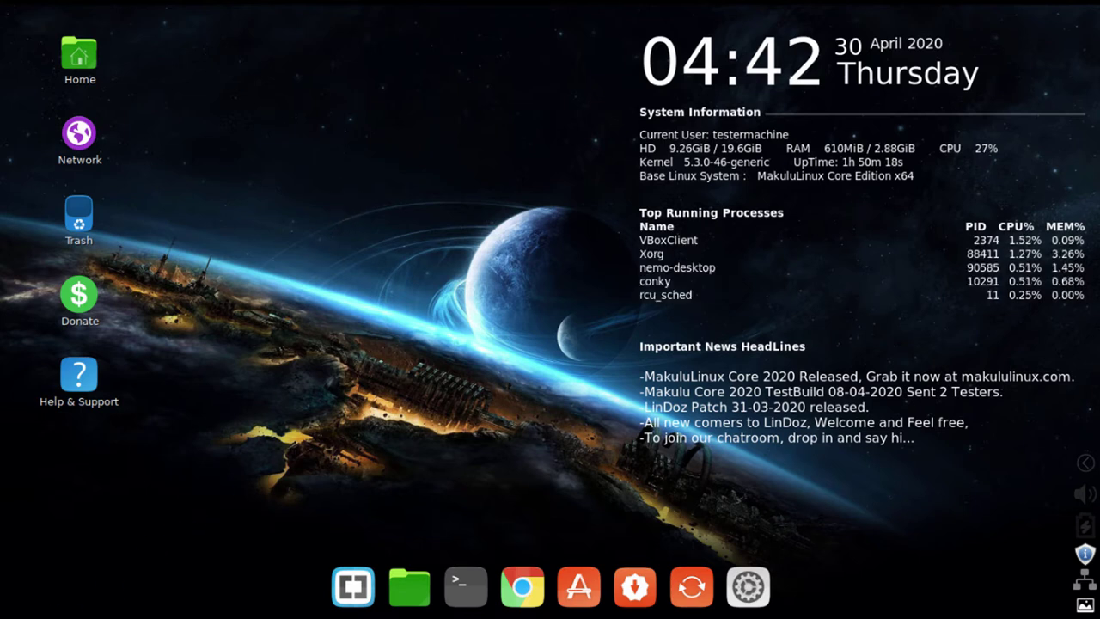
key("super")
Reopen the applications menu with Super and scroll through the Accessories app list.
left_click(73, 516)
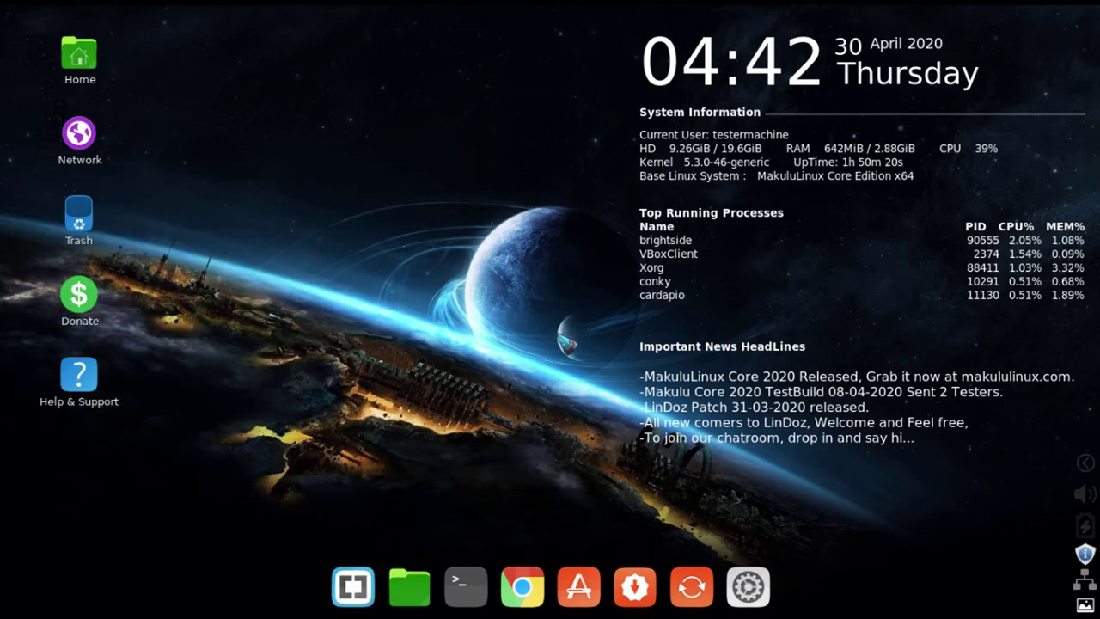
key("super")
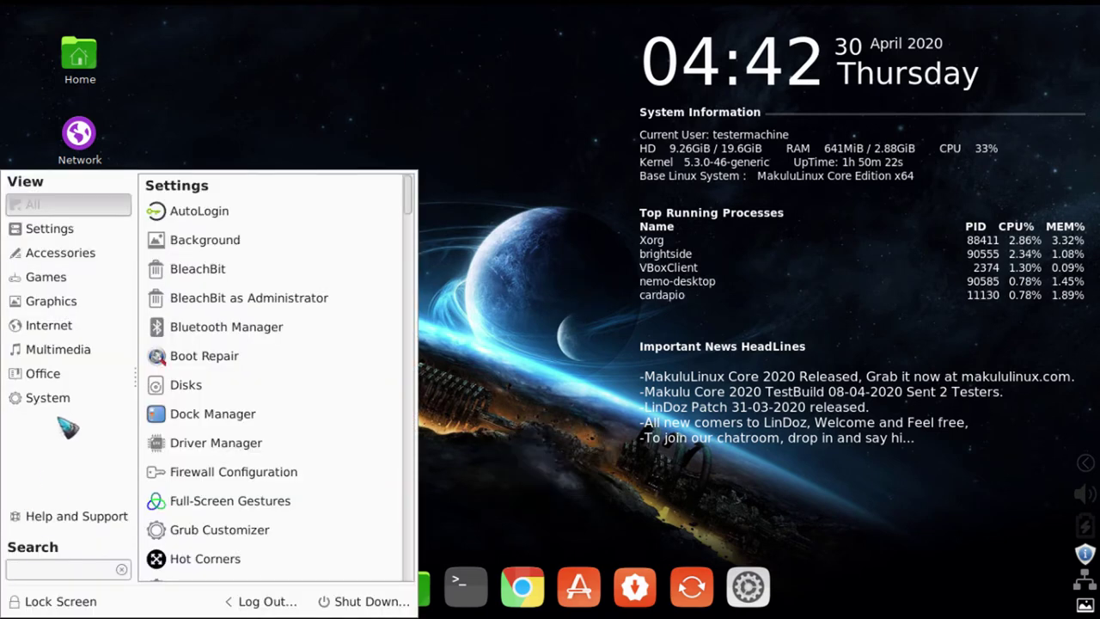
left_click(51, 251)
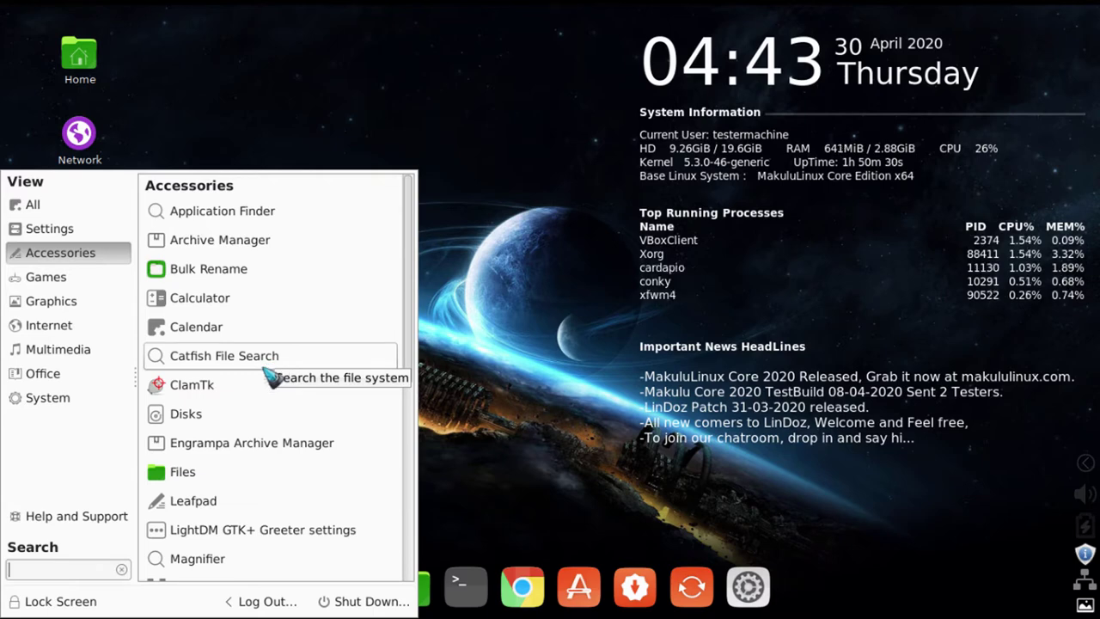
scroll(270, 375, "down", 6)
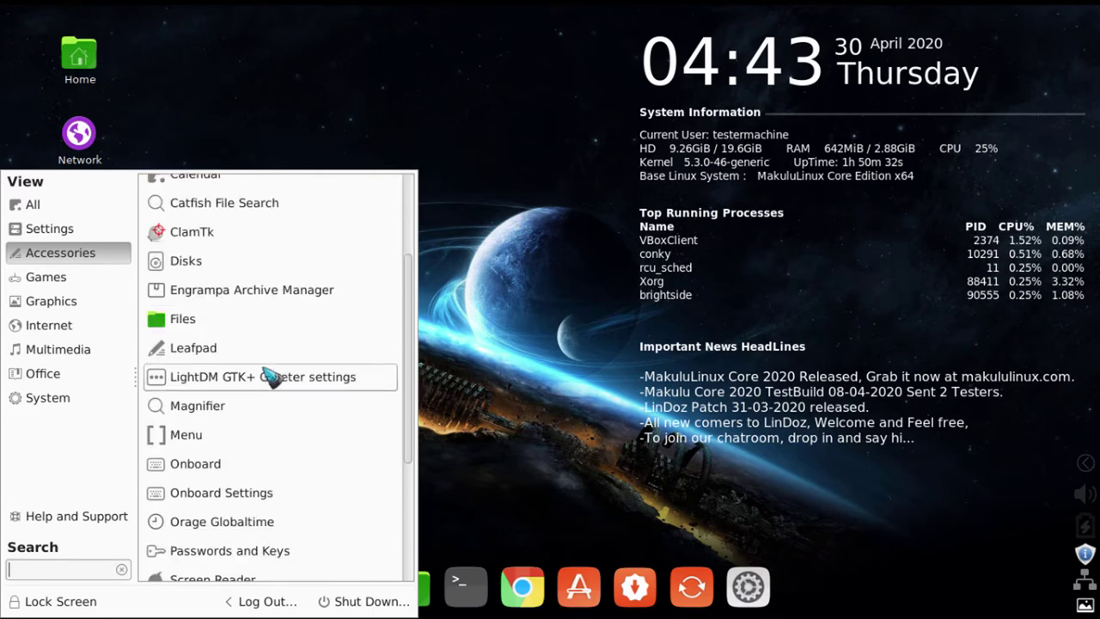
scroll(271, 375, "down", 3)
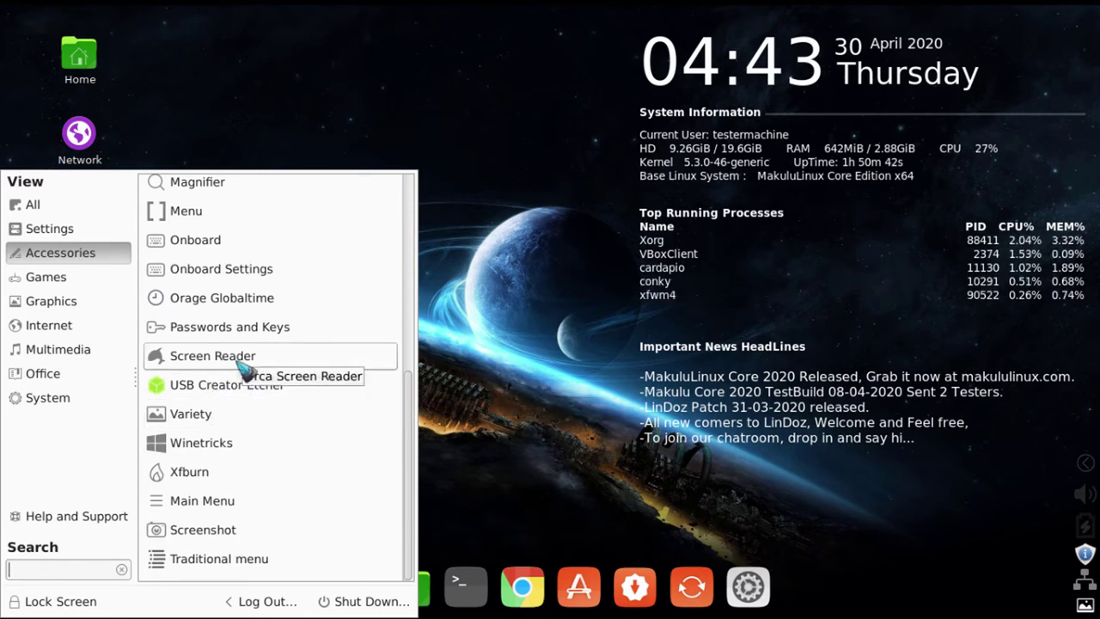
scroll(257, 310, "up", 3)
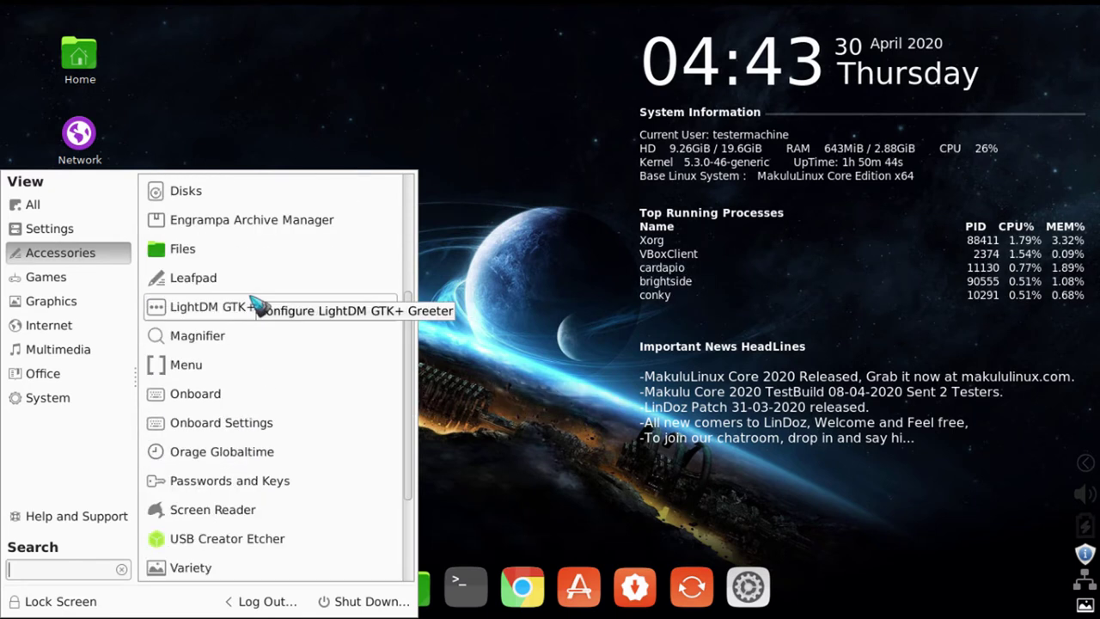
scroll(238, 417, "up", 3)
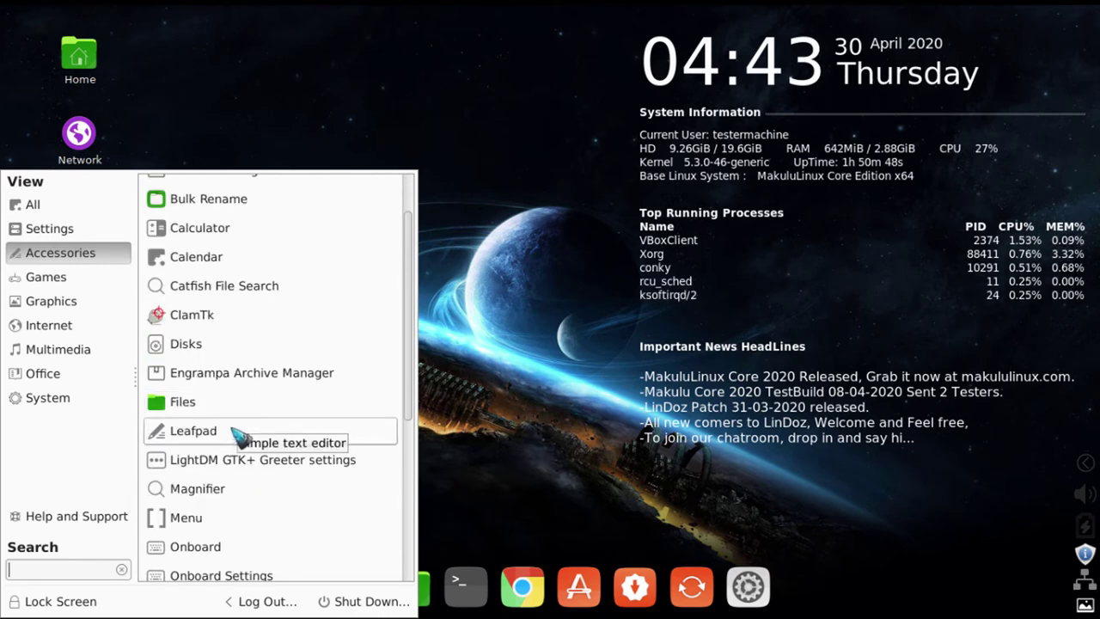
scroll(233, 325, "up", 2)
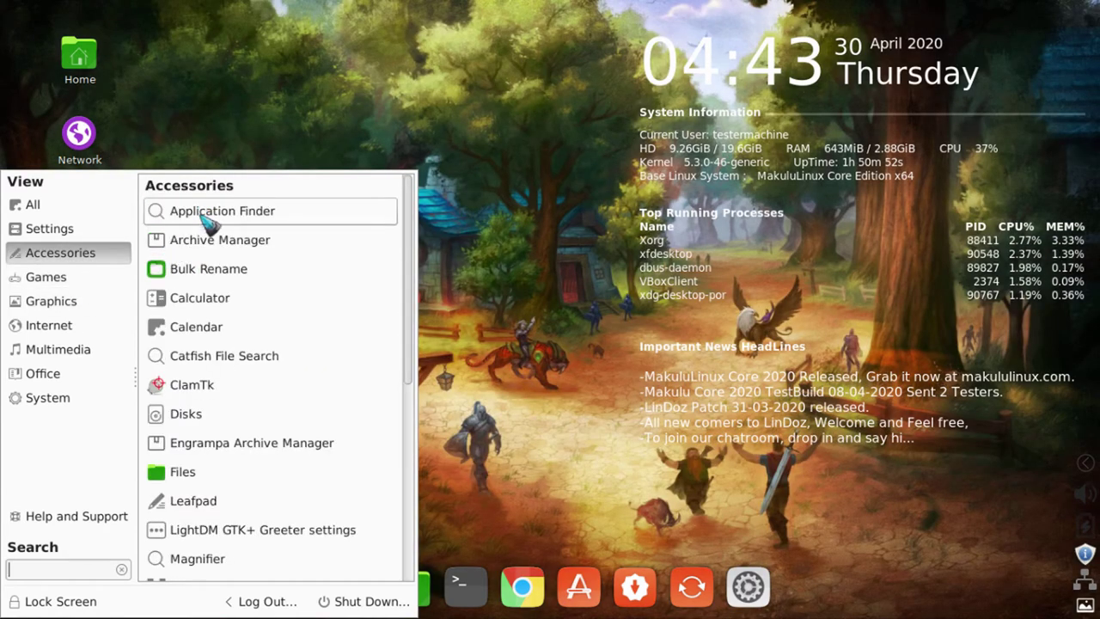
Browse the Graphics, Internet, Office and System categories in the main menu.
mouse_move(74, 280)
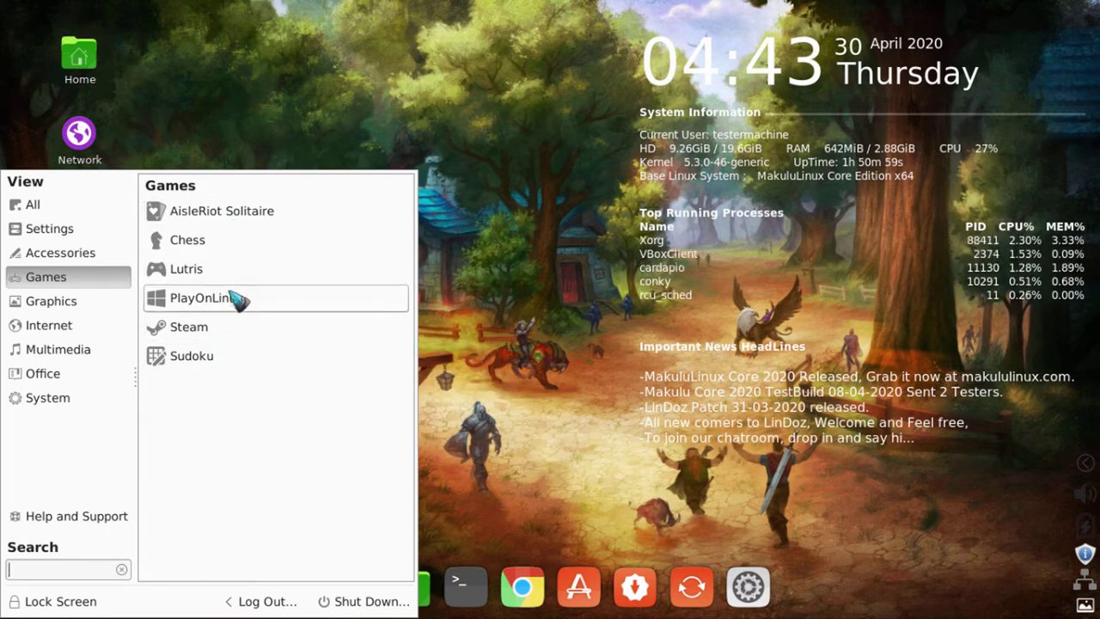
left_click(84, 303)
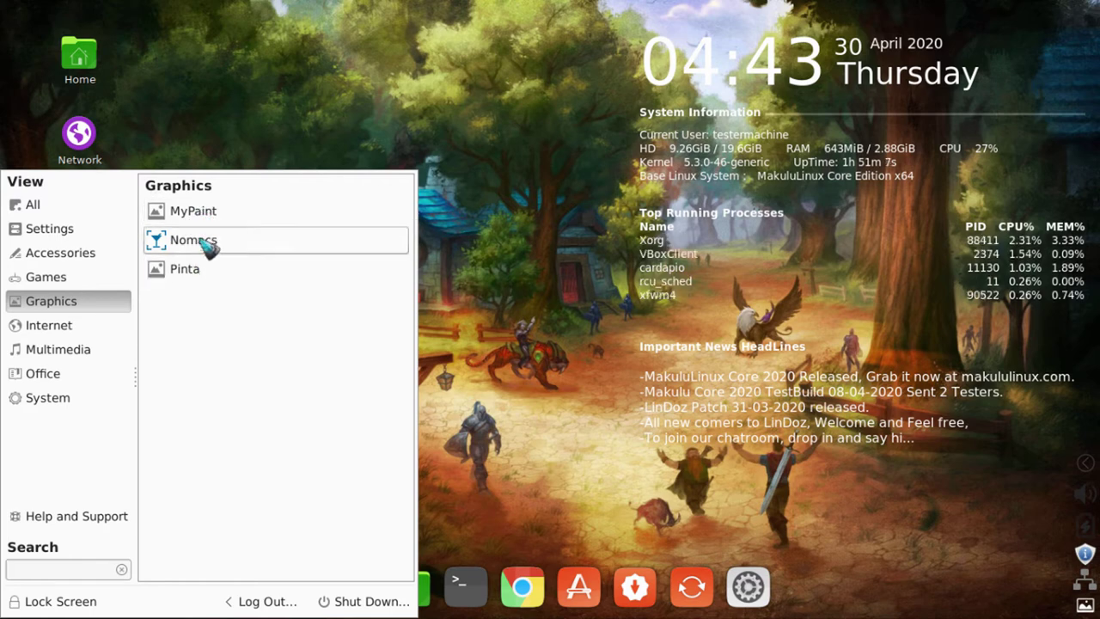
left_click(84, 331)
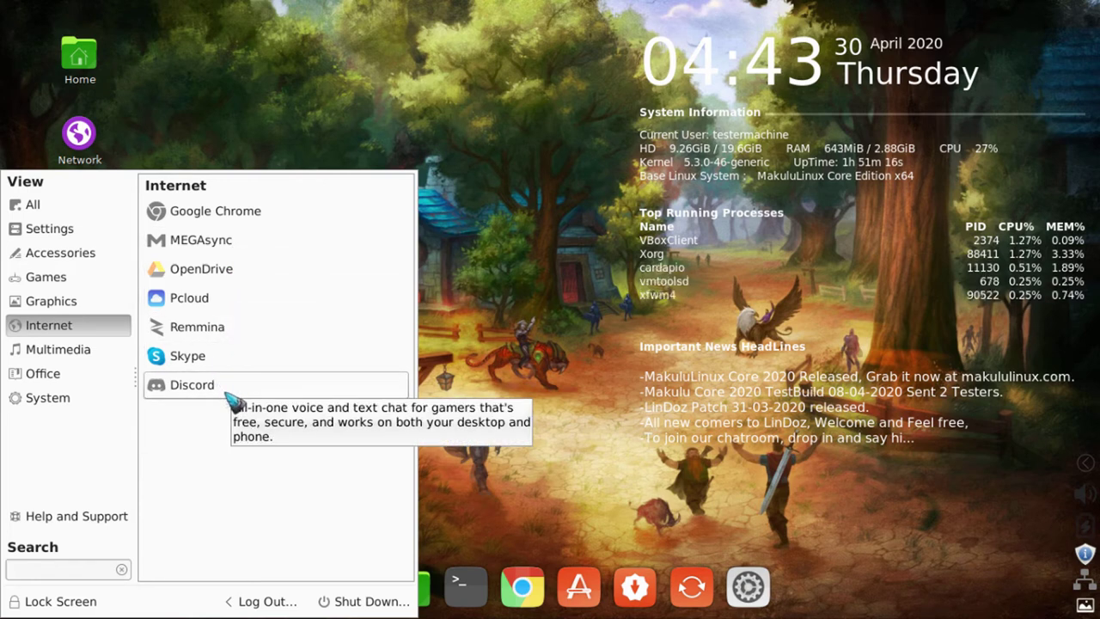
mouse_move(90, 352)
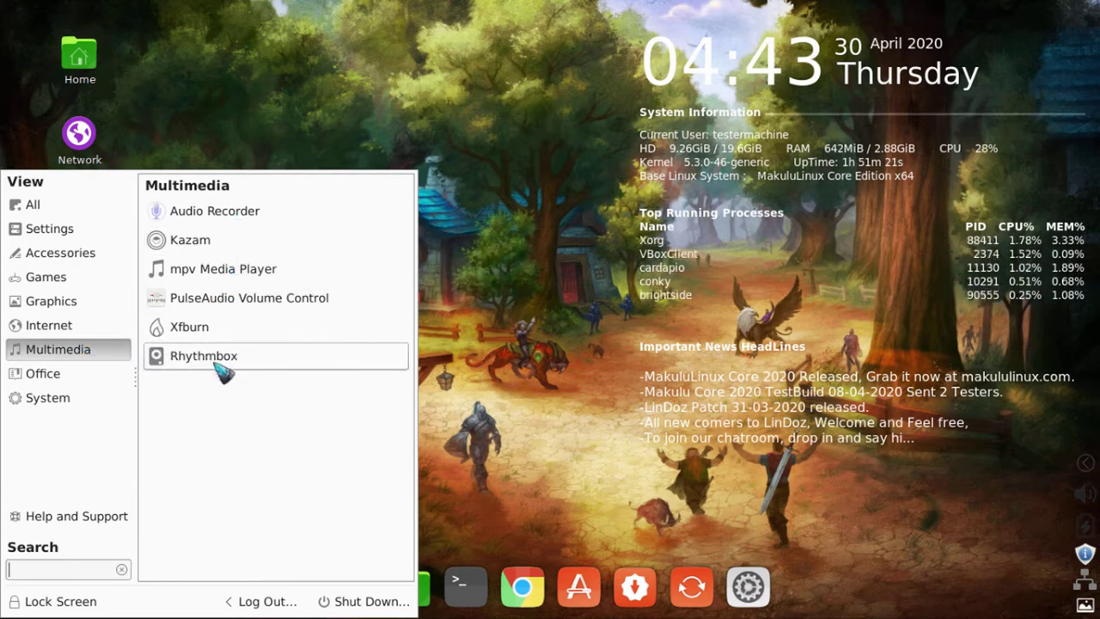
left_click(110, 376)
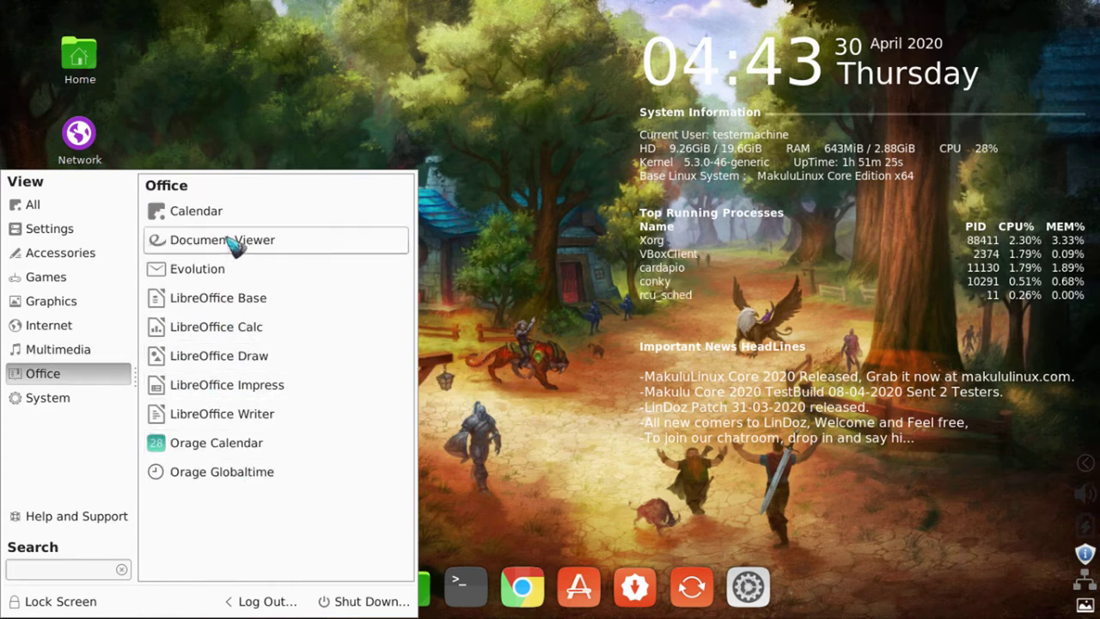
left_click(91, 406)
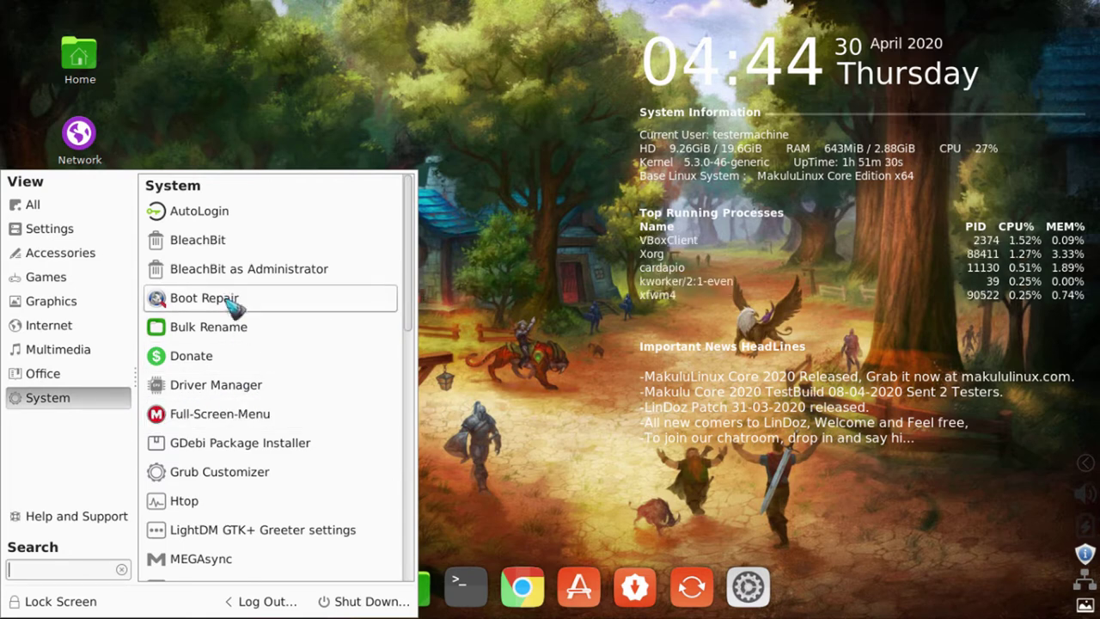
Scroll down through the System apps list and back up slightly.
scroll(276, 412, "down", 2)
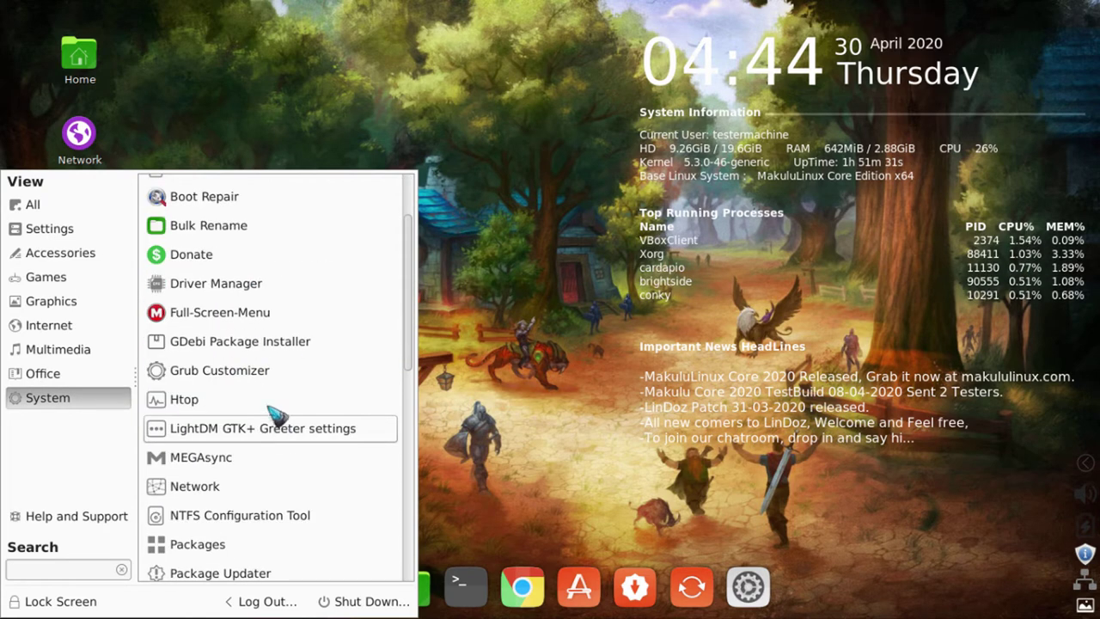
scroll(292, 412, "down", 3)
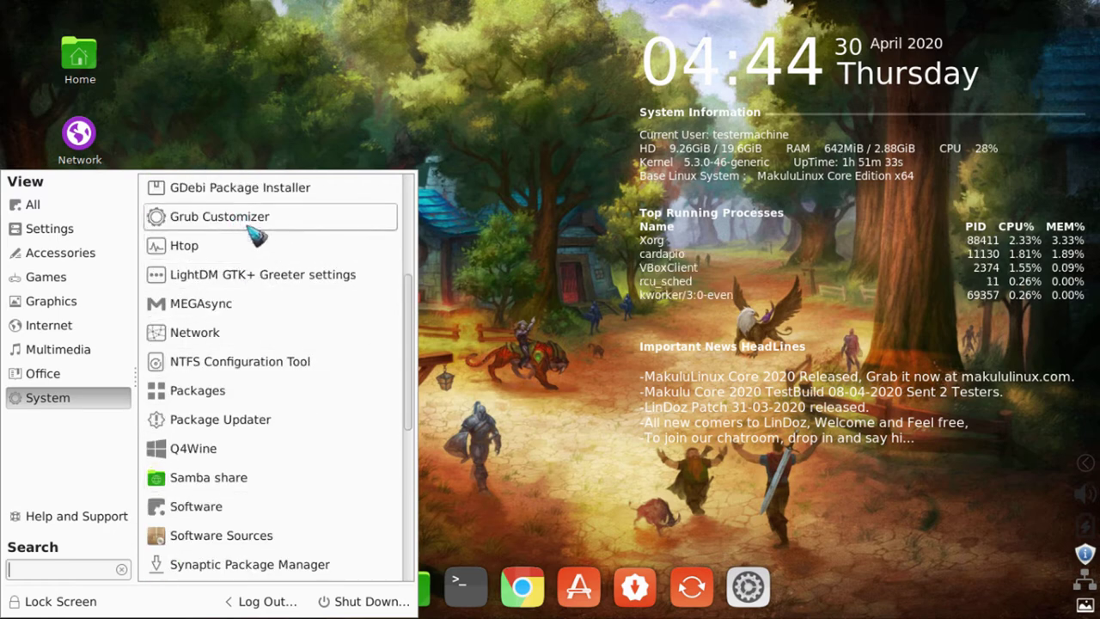
scroll(284, 455, "down", 2)
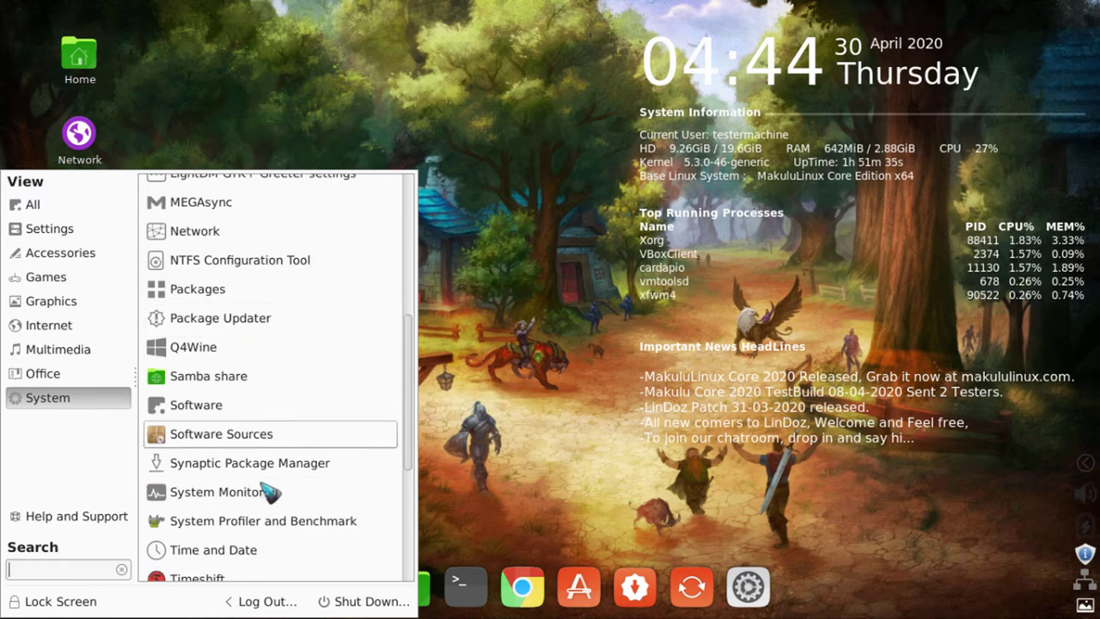
scroll(293, 499, "down", 3)
scroll(306, 503, "down", 1)
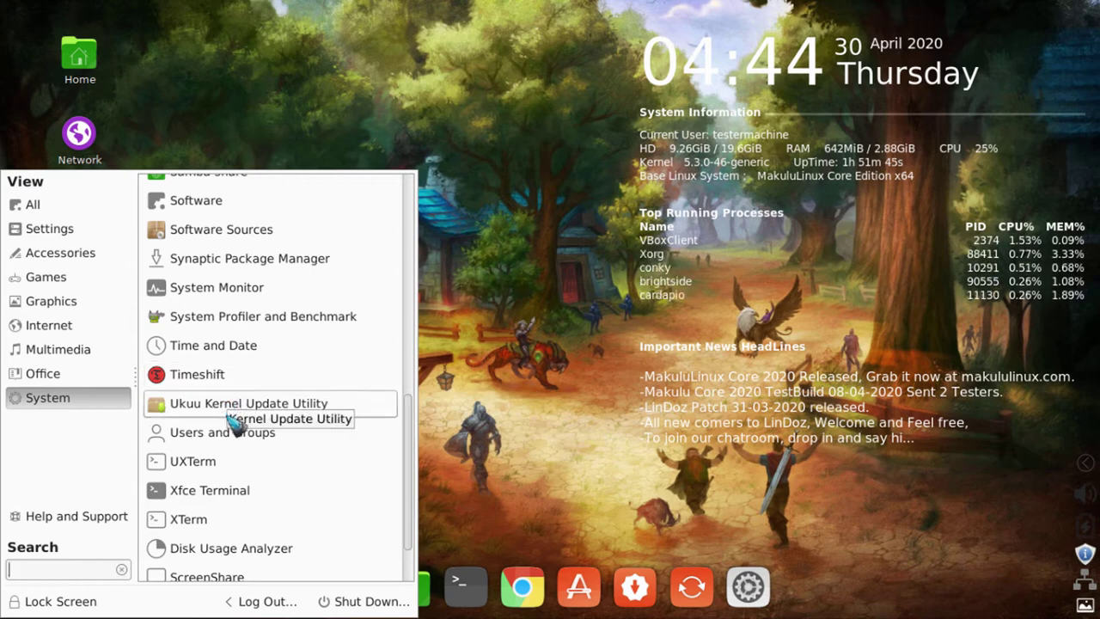
scroll(279, 507, "down", 3)
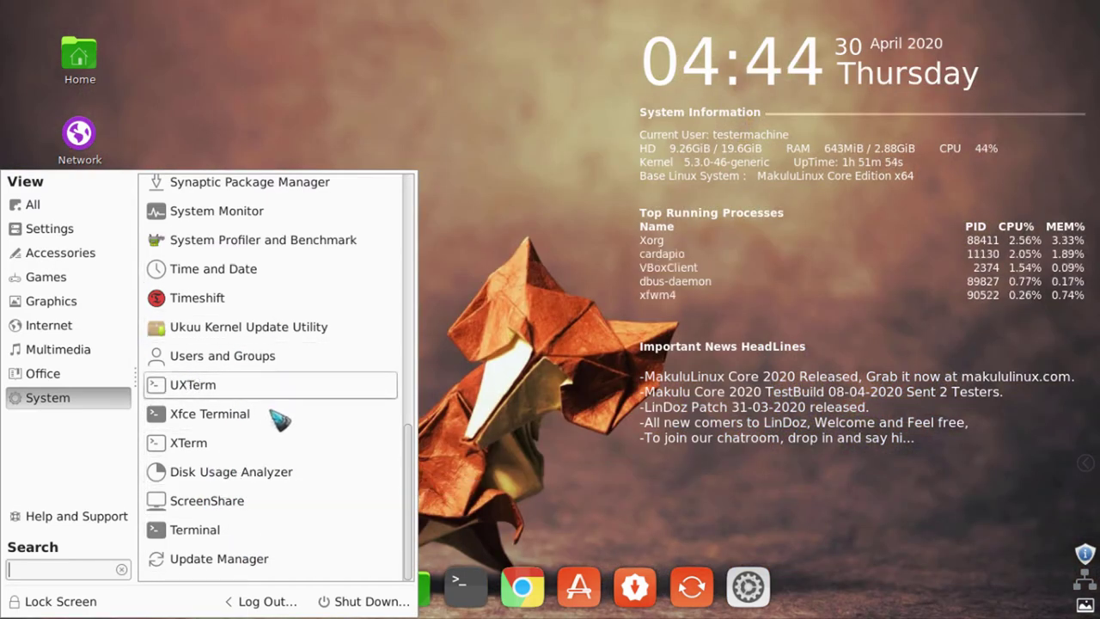
scroll(277, 300, "up", 7)
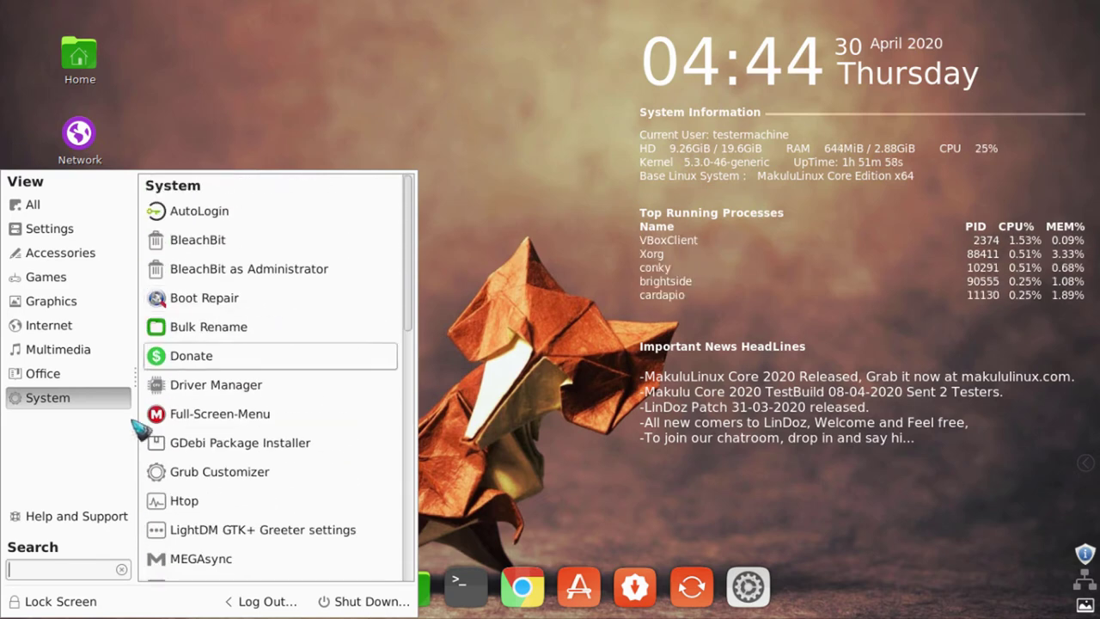
View the Need Help window from Help and Support, close it, reopen from the desktop, and close again.
left_click(67, 519)
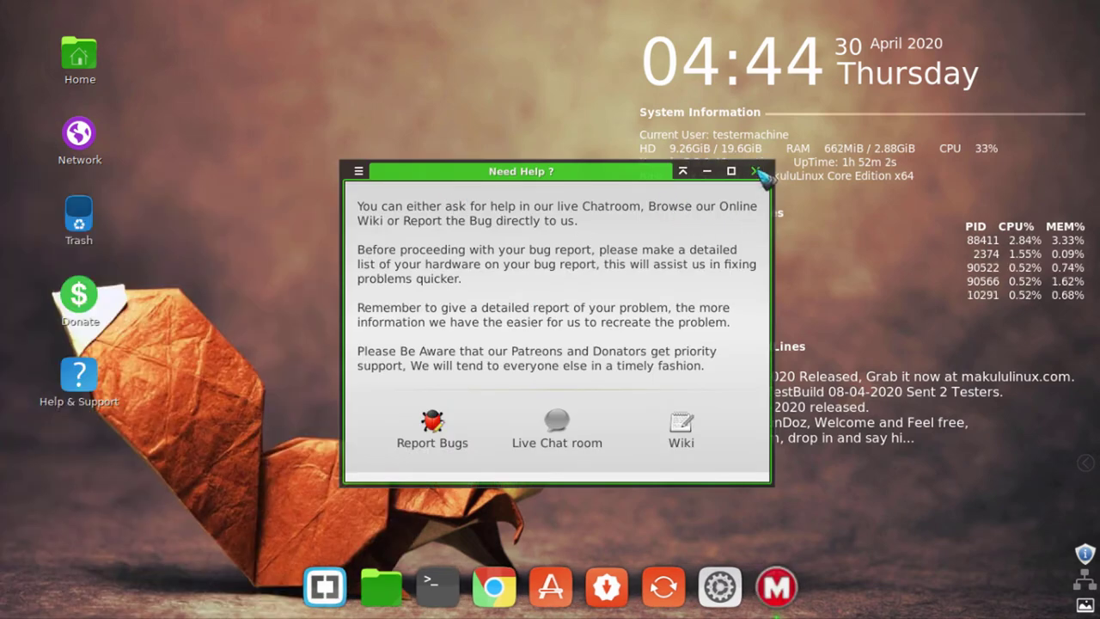
left_click(756, 171)
double_click(78, 375)
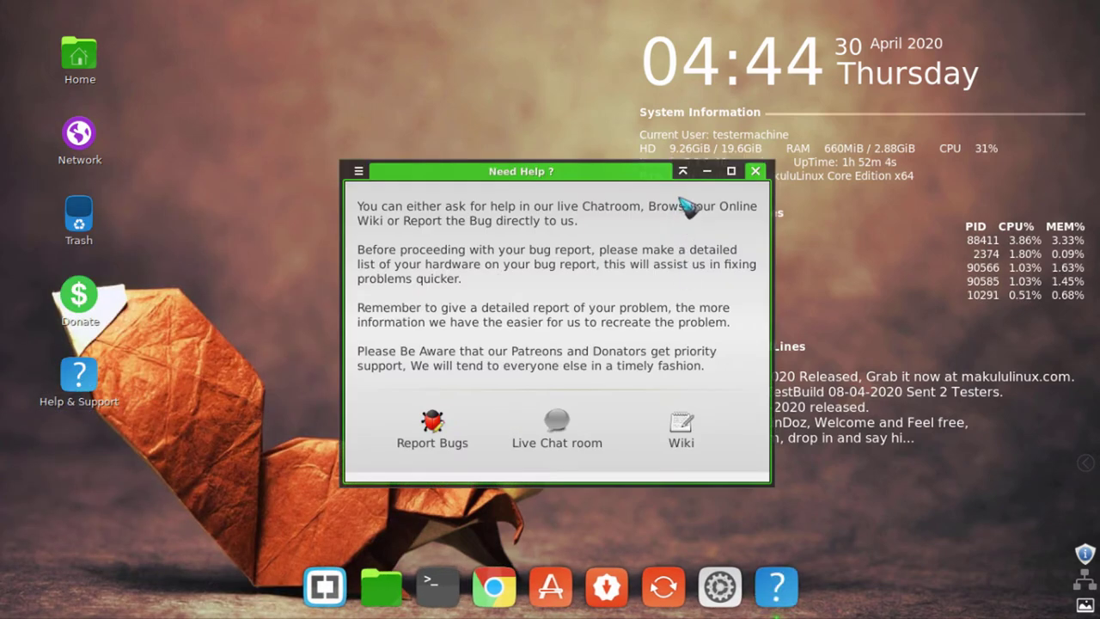
left_click(756, 171)
Open the main menu with Super and browse Multimedia, Games and Accessories, settling on the Games list.
key("super")
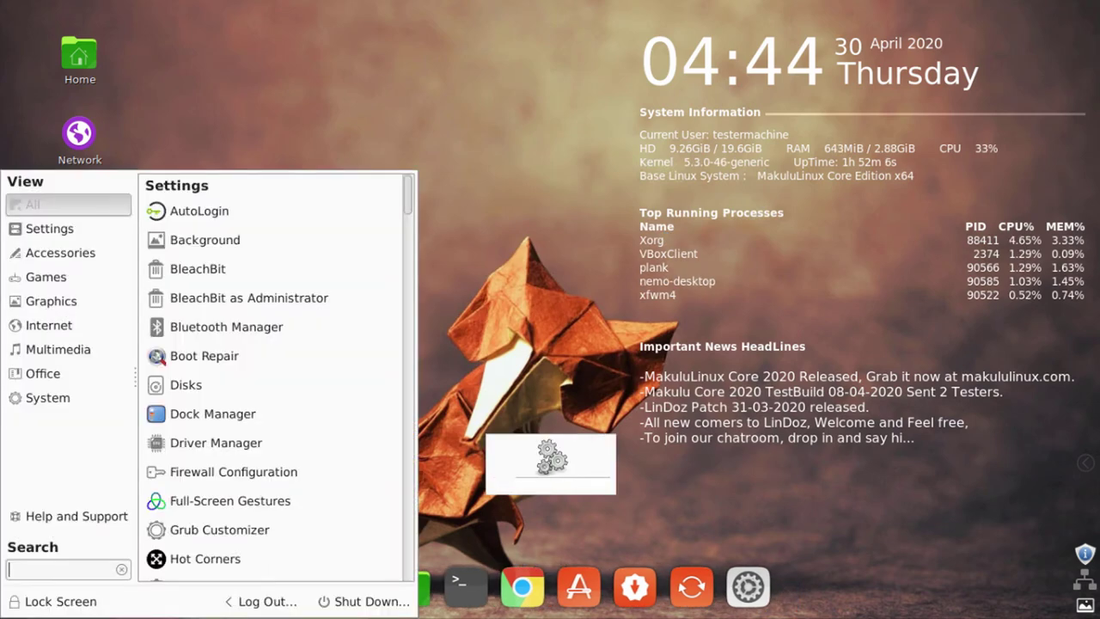
mouse_move(81, 256)
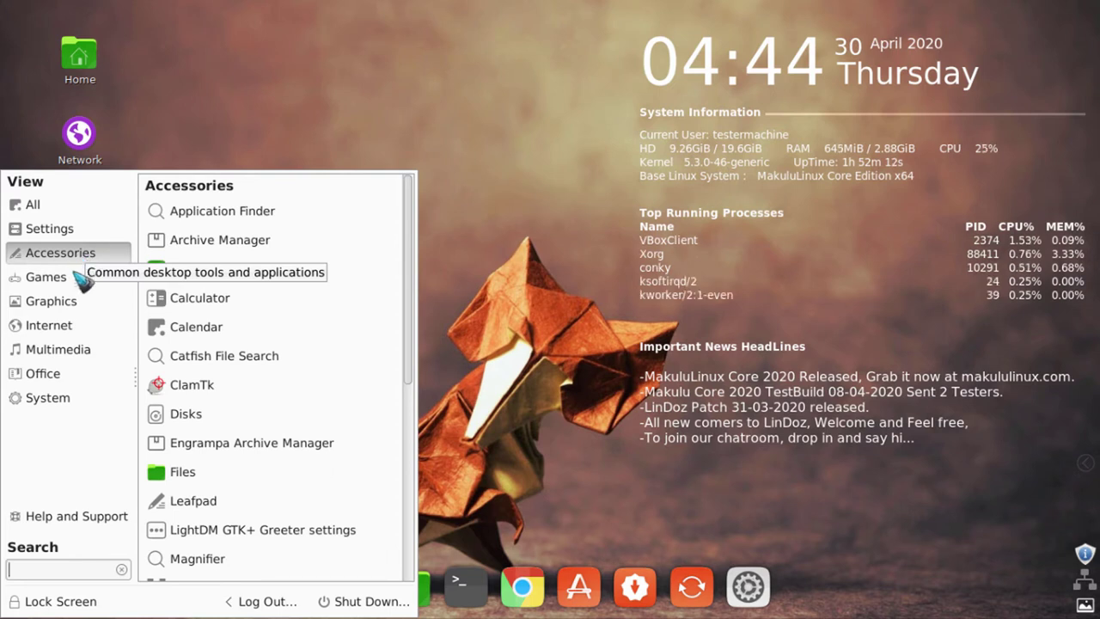
mouse_move(74, 282)
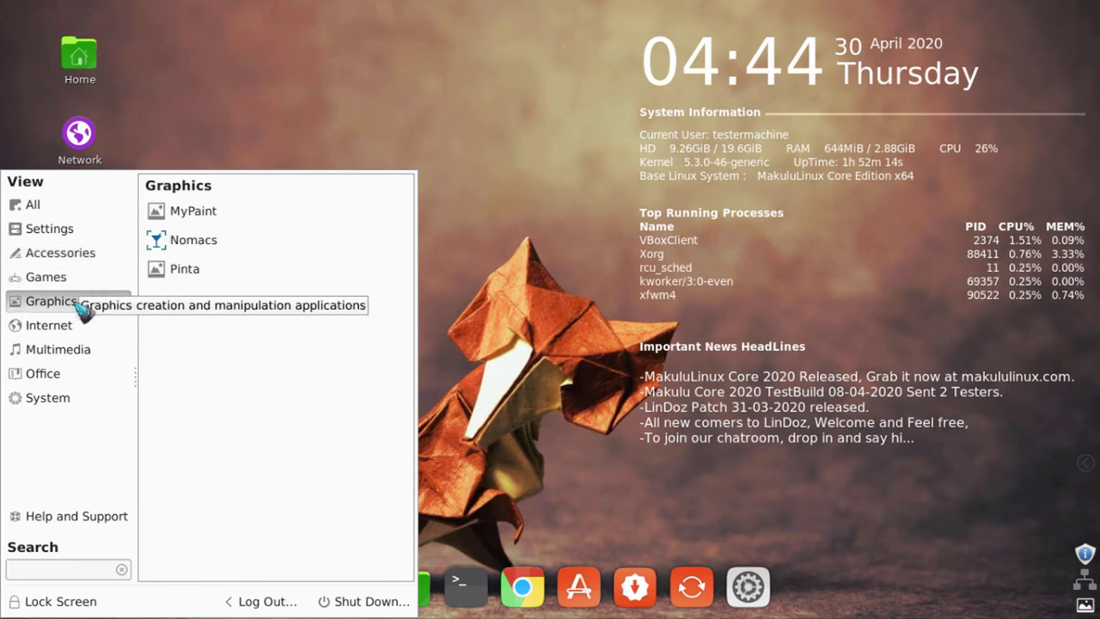
mouse_move(97, 325)
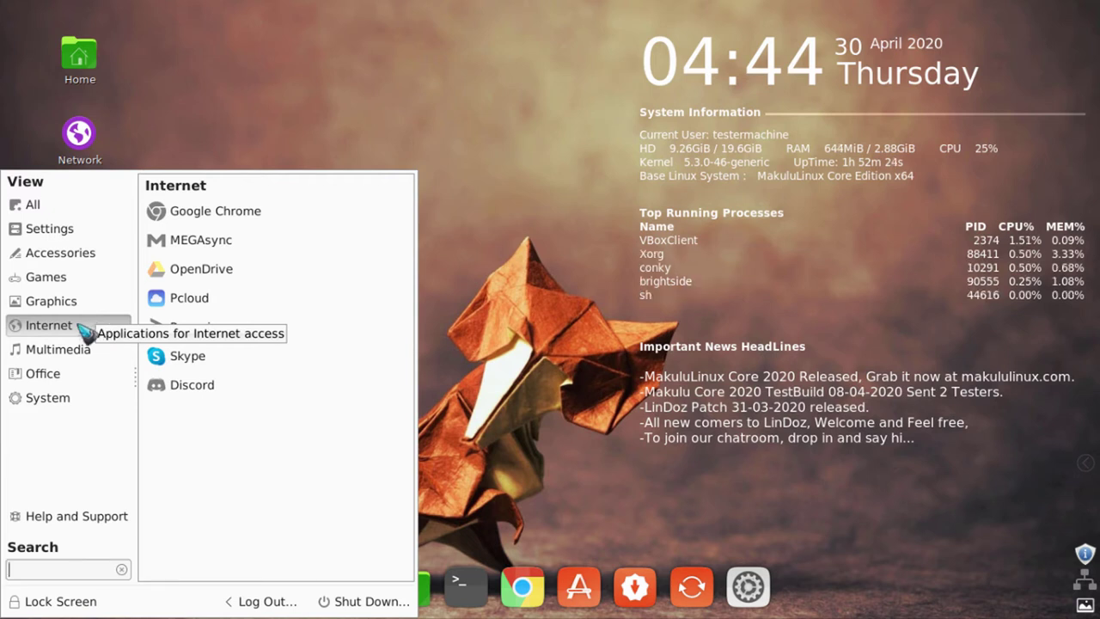
left_click(87, 352)
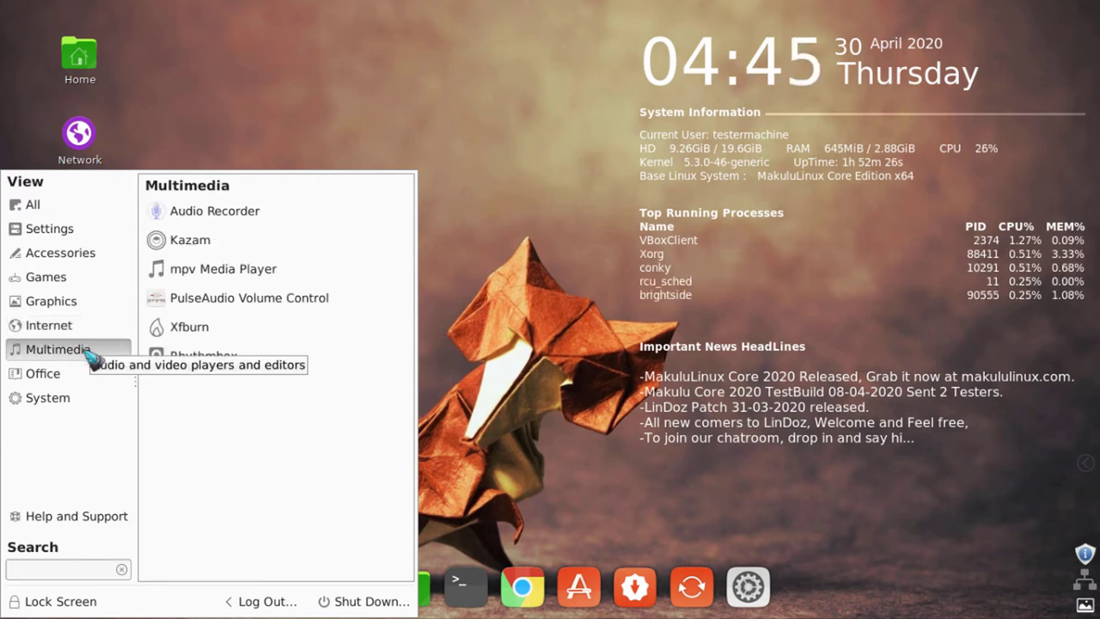
left_click(78, 274)
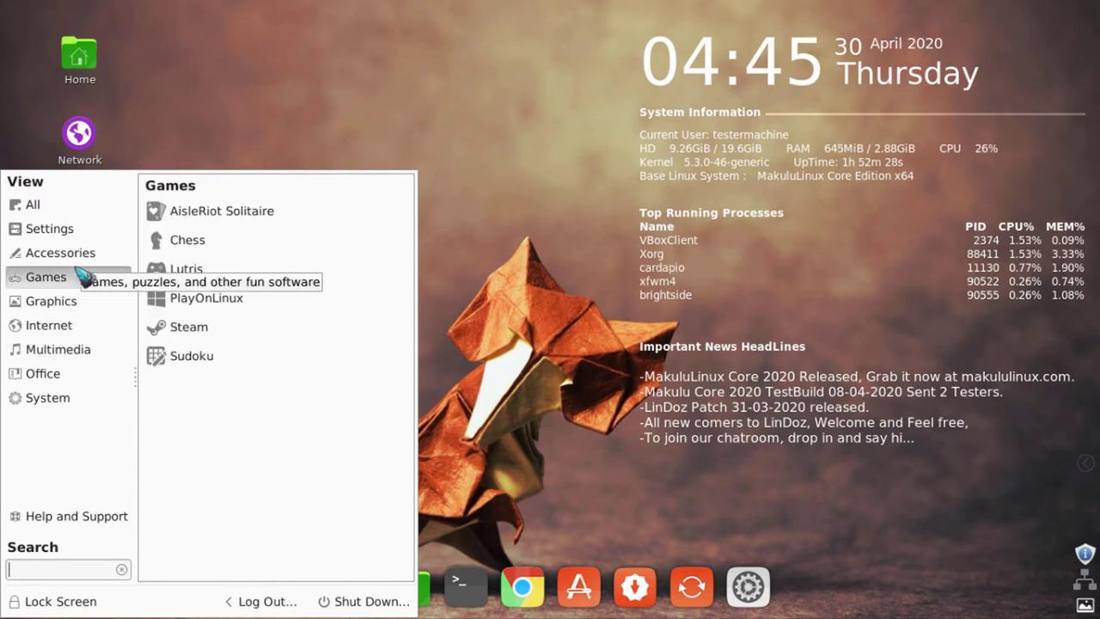
left_click(76, 260)
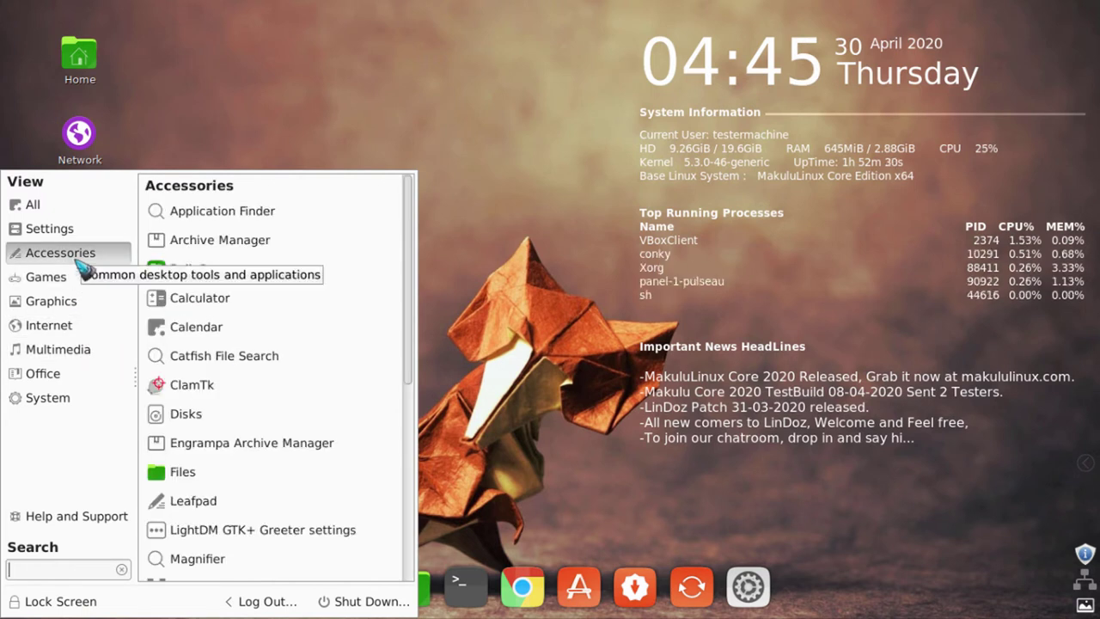
mouse_move(120, 278)
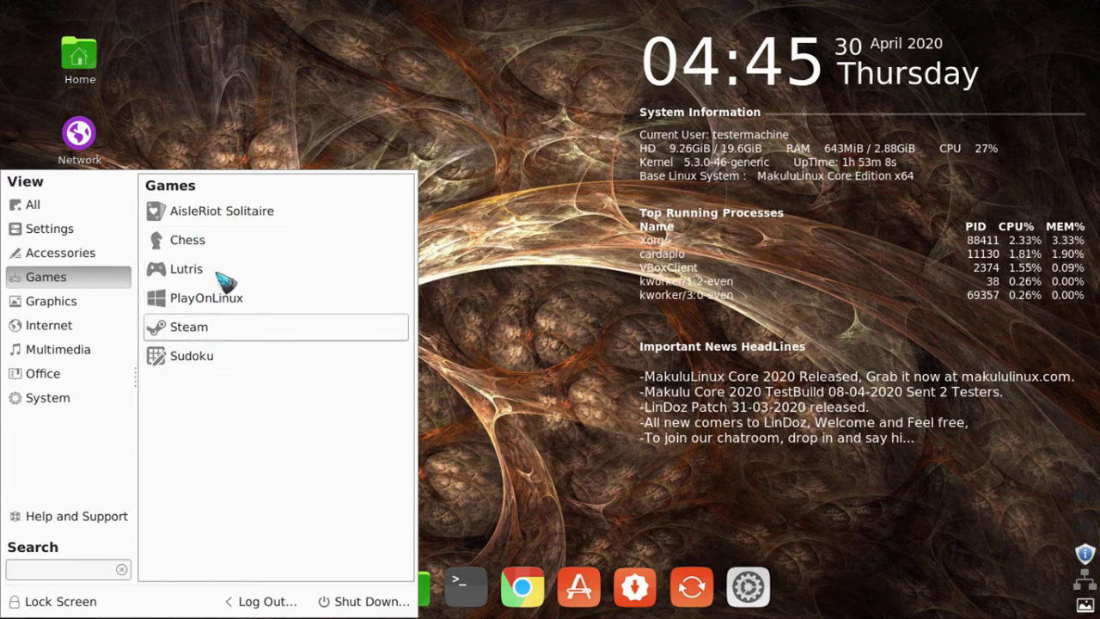
Show the Graphics category, then the Internet apps such as Google Chrome, Skype and Discord.
left_click(82, 303)
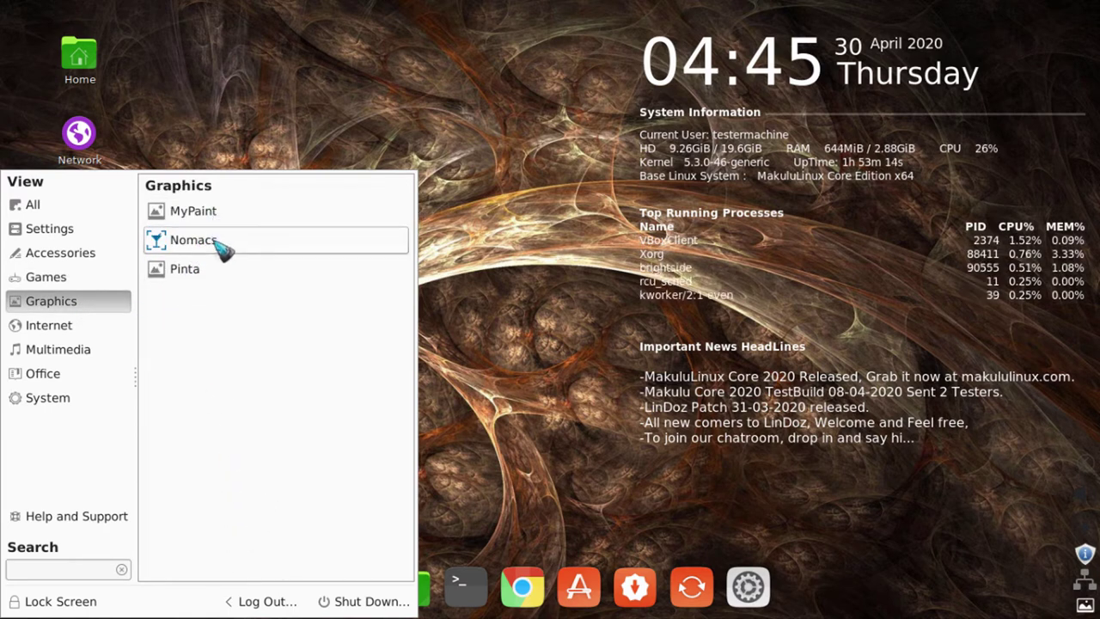
left_click(116, 332)
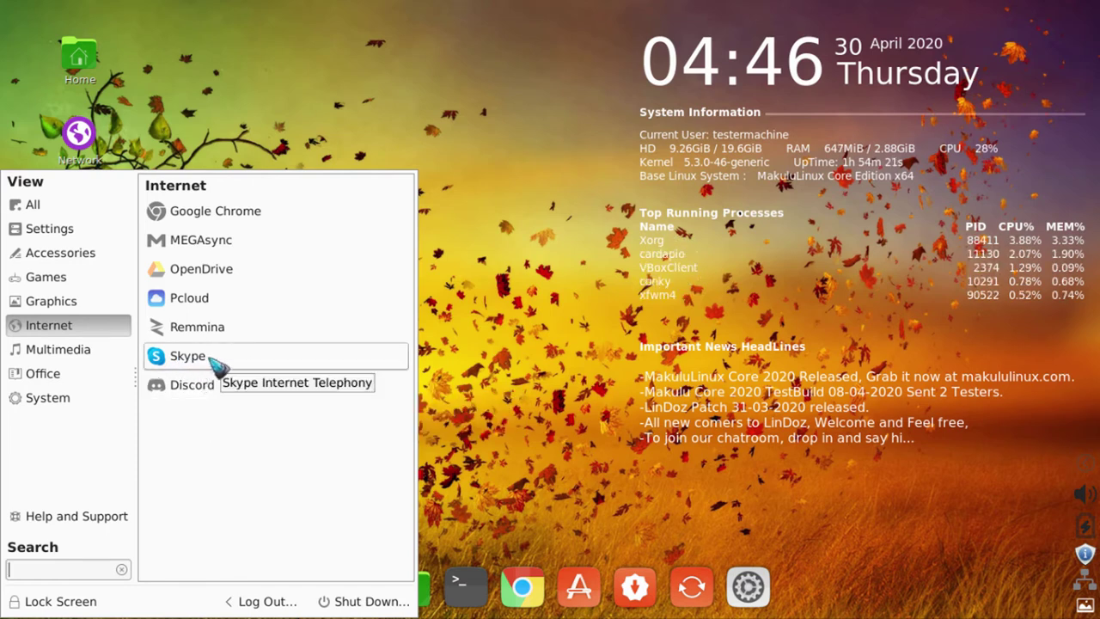
left_click(98, 350)
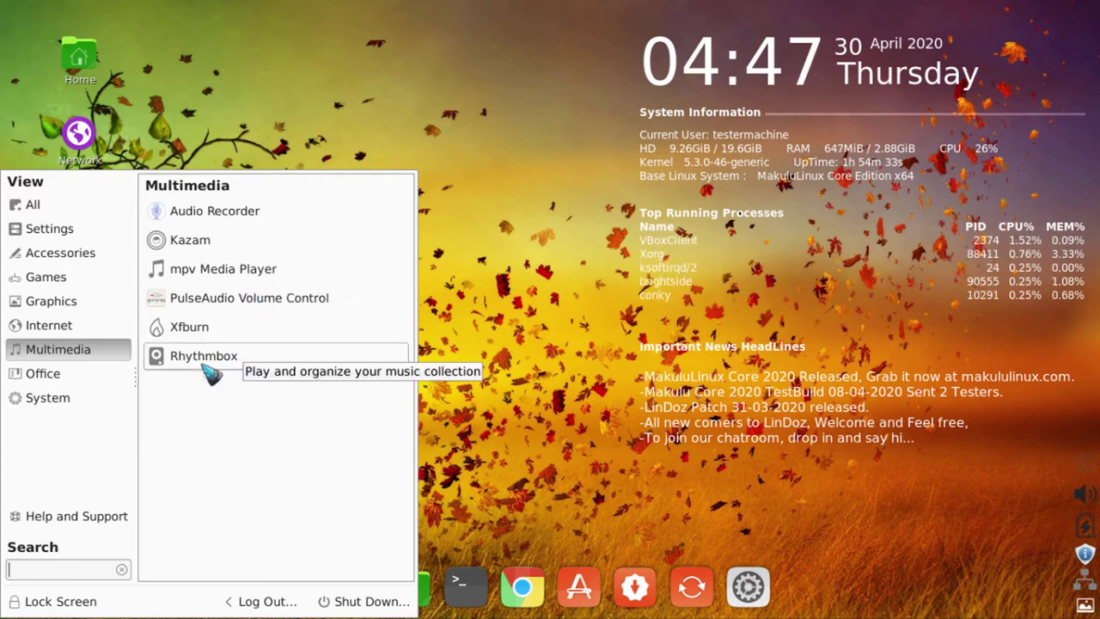
left_click(86, 377)
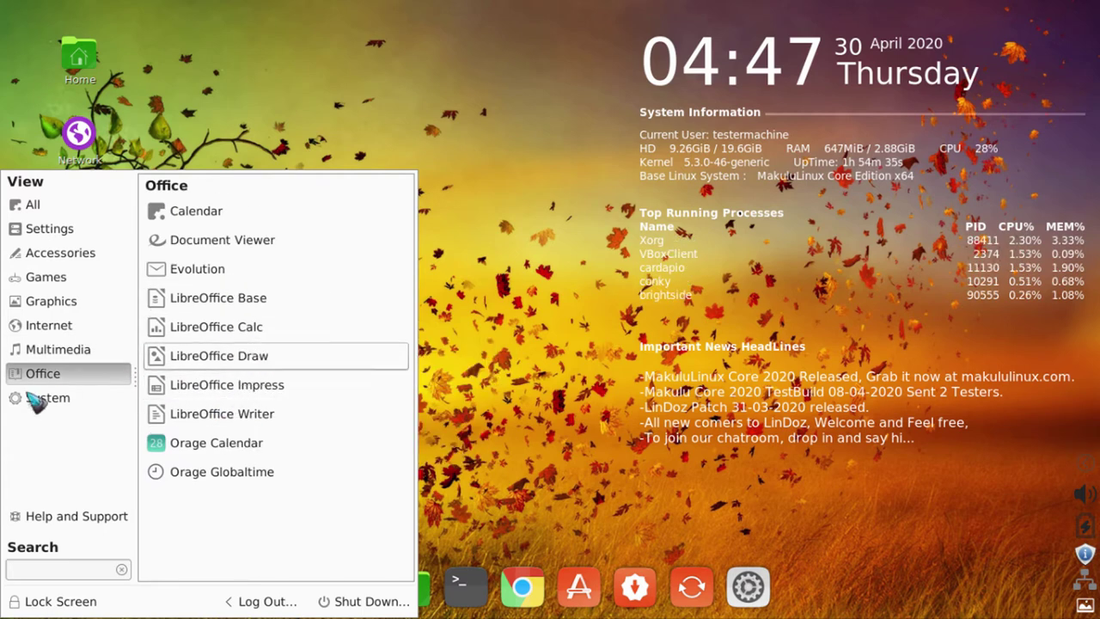
left_click(94, 300)
left_click(81, 251)
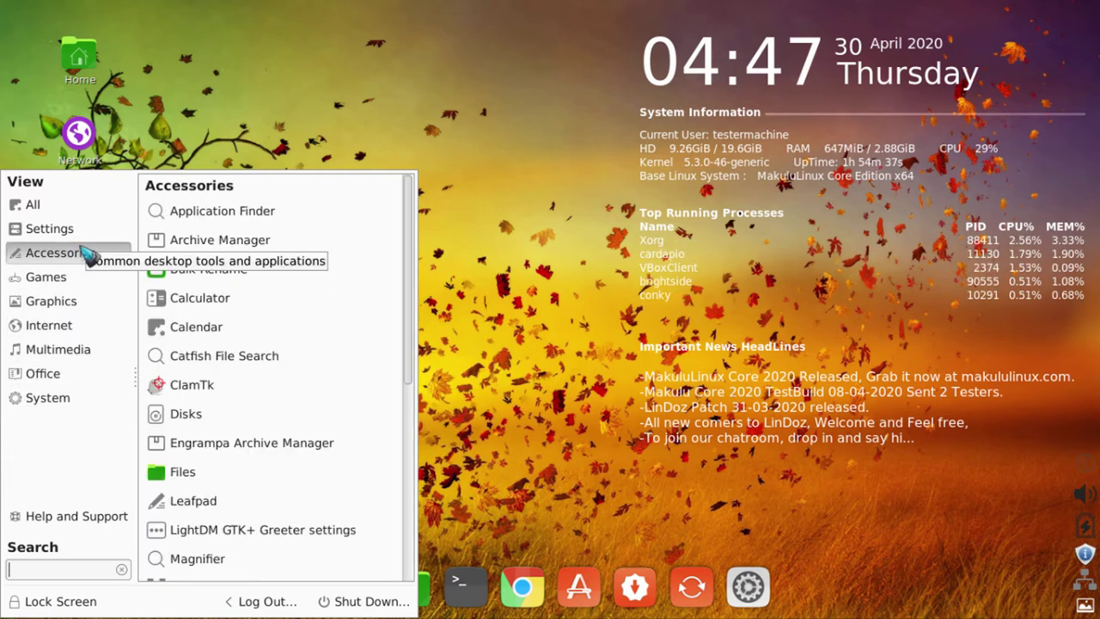
left_click(86, 300)
left_click(86, 277)
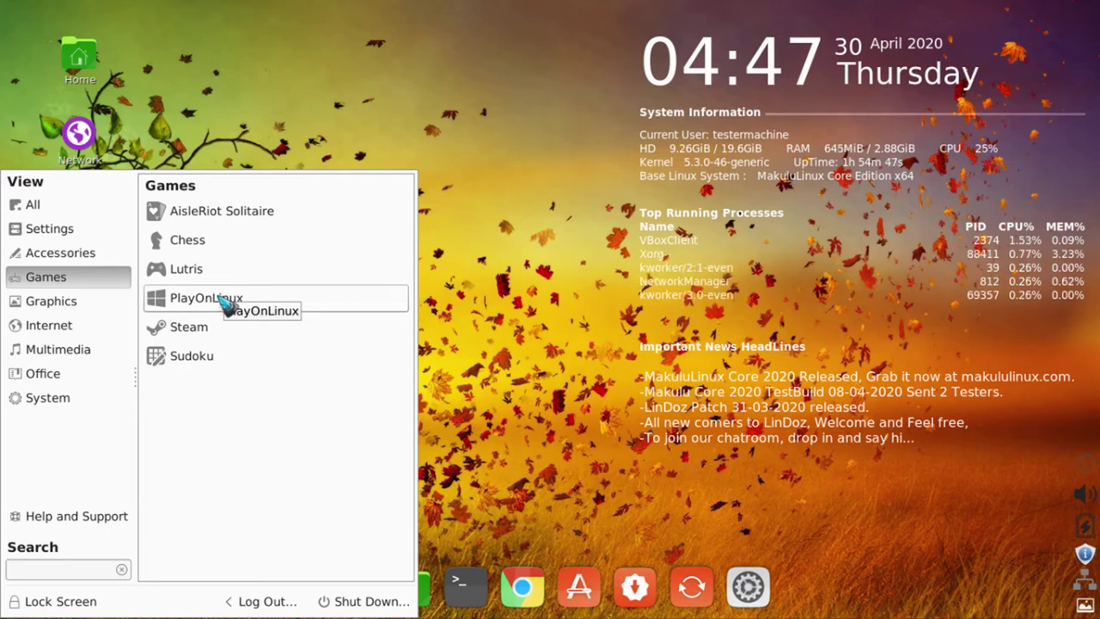
left_click(79, 253)
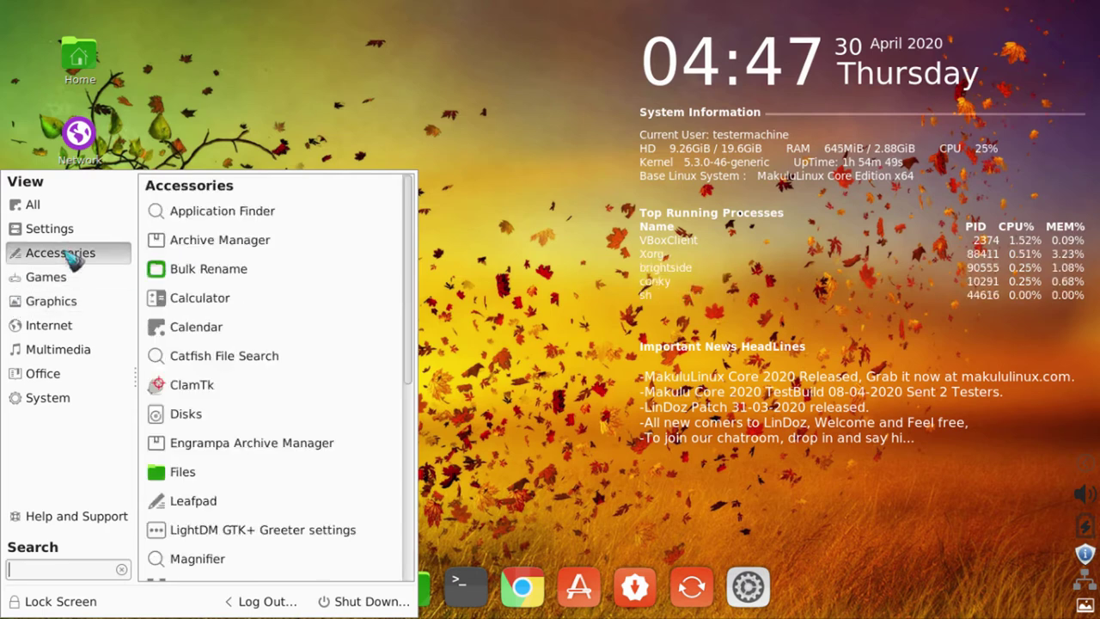
left_click(79, 325)
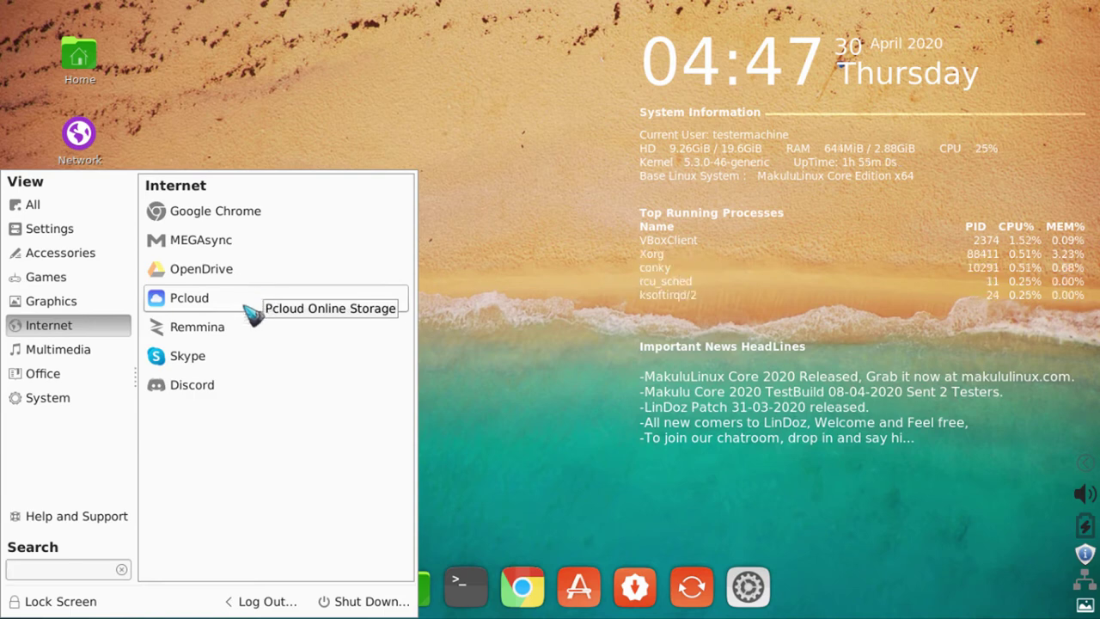
Browse the Office and Settings app lists, close the menu, and launch Settings from the dock gear.
left_click(98, 368)
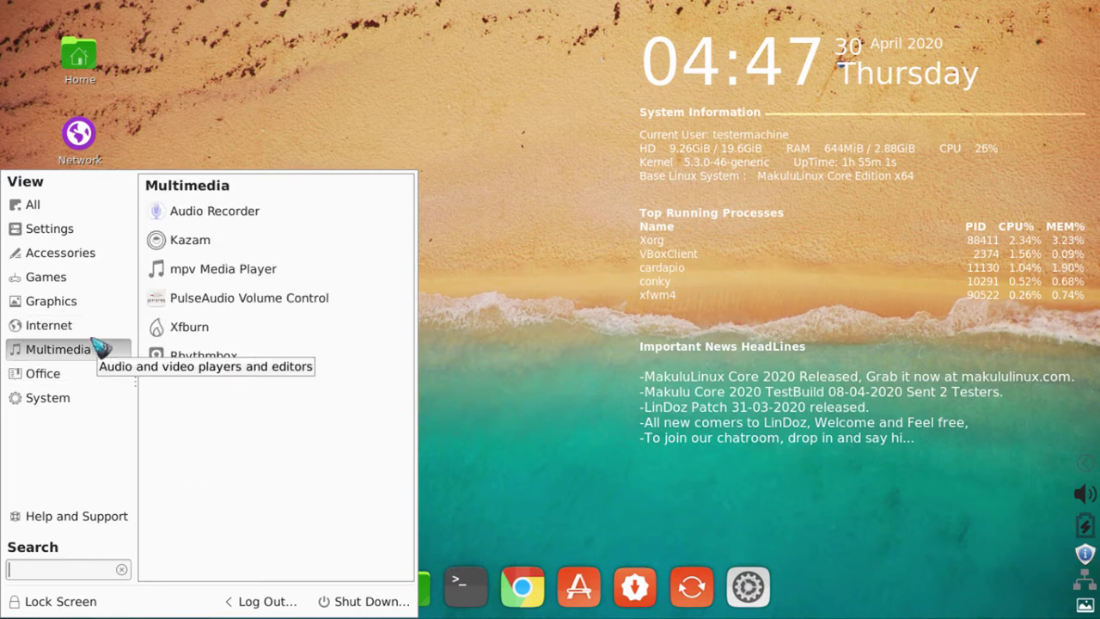
mouse_move(97, 258)
mouse_move(86, 231)
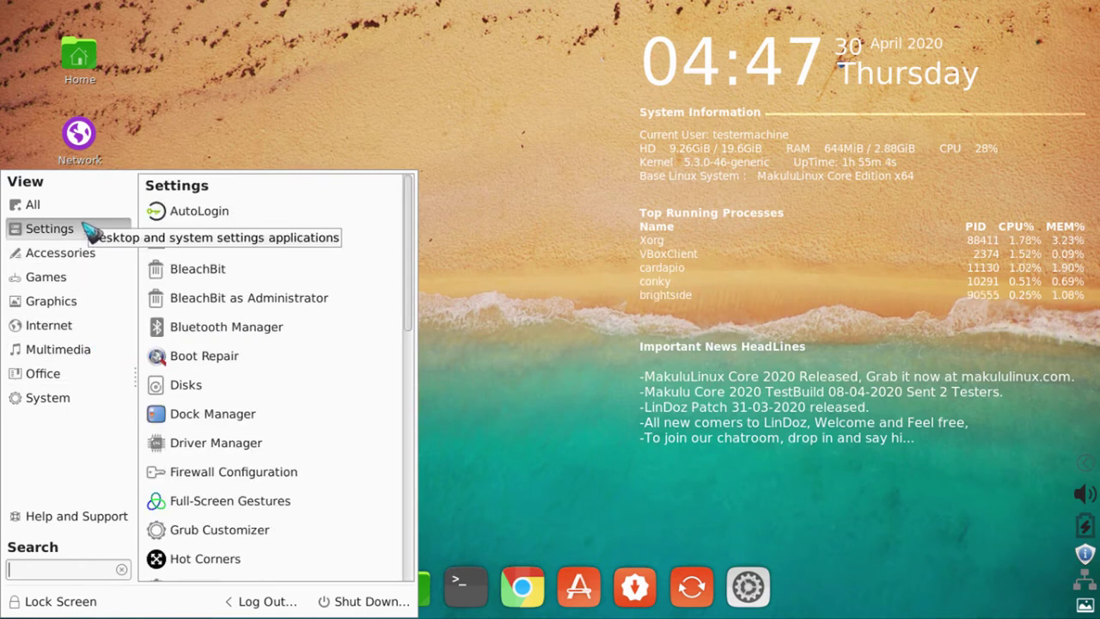
scroll(312, 398, "down", 7)
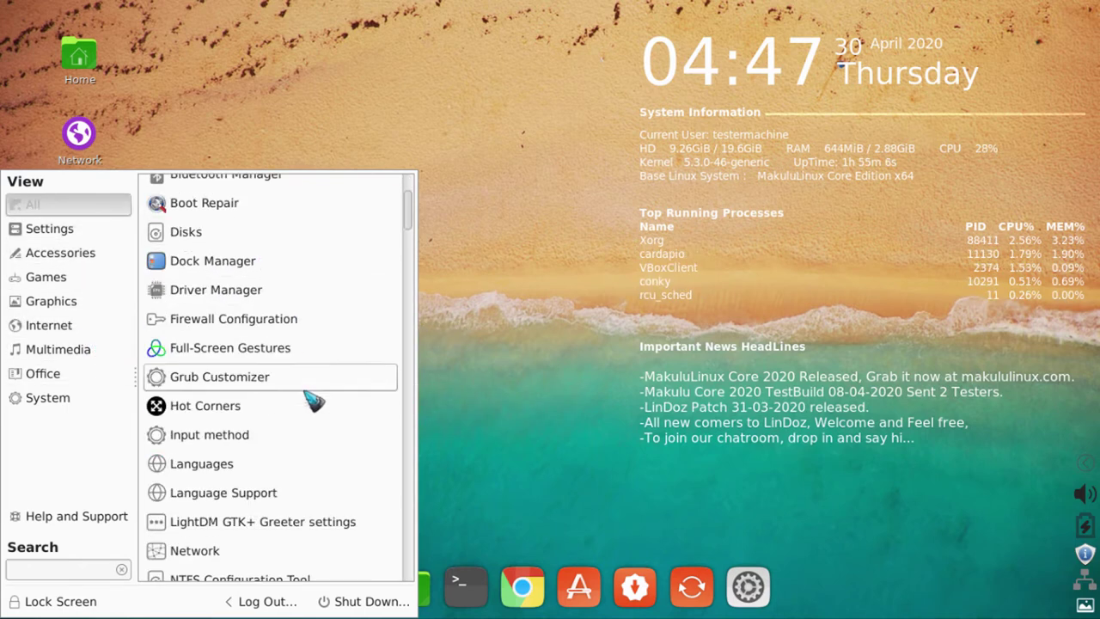
scroll(311, 399, "up", 5)
scroll(311, 399, "up", 3)
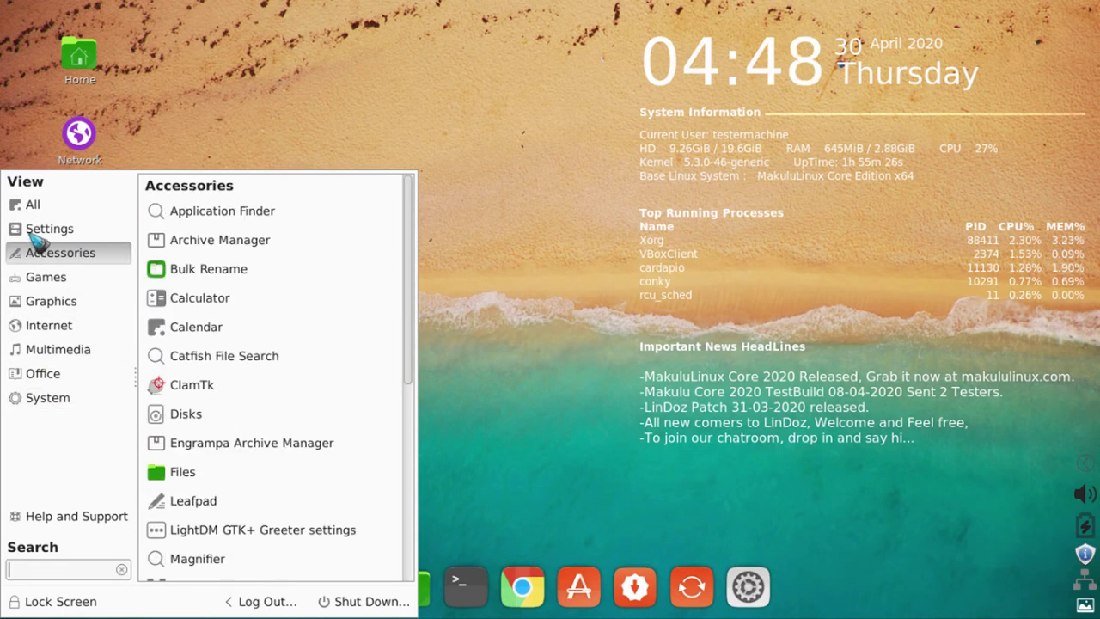
left_click(572, 233)
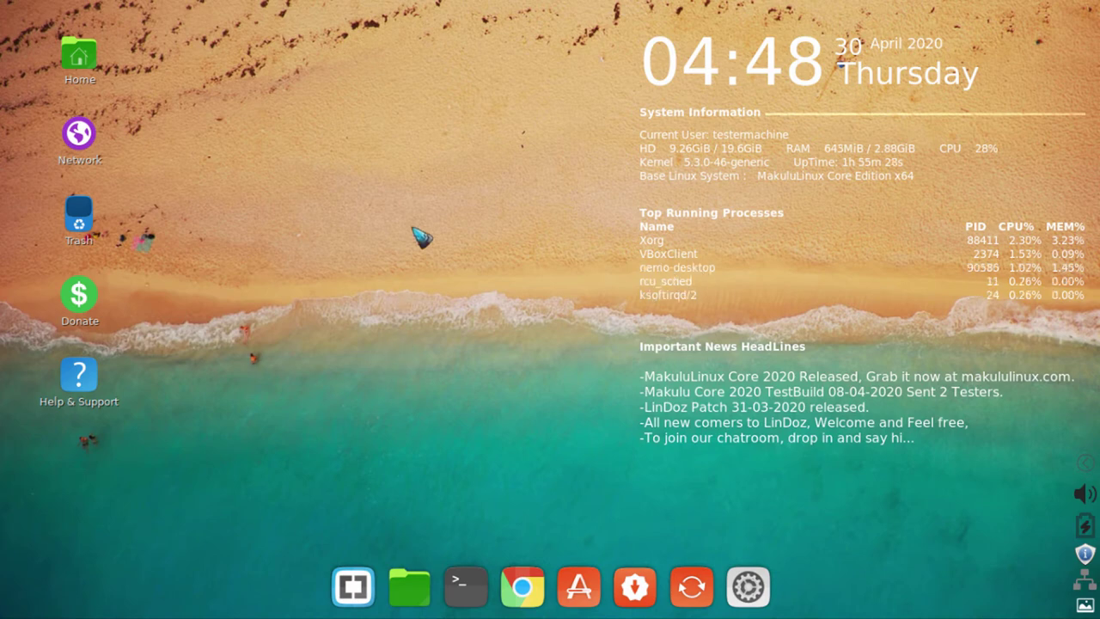
left_click(748, 587)
Glance at the Wallpaper Selector Options, then open Dock Manager showing Transparent theme, Bottom position, icon size 56.
left_click_drag(520, 79, 474, 36)
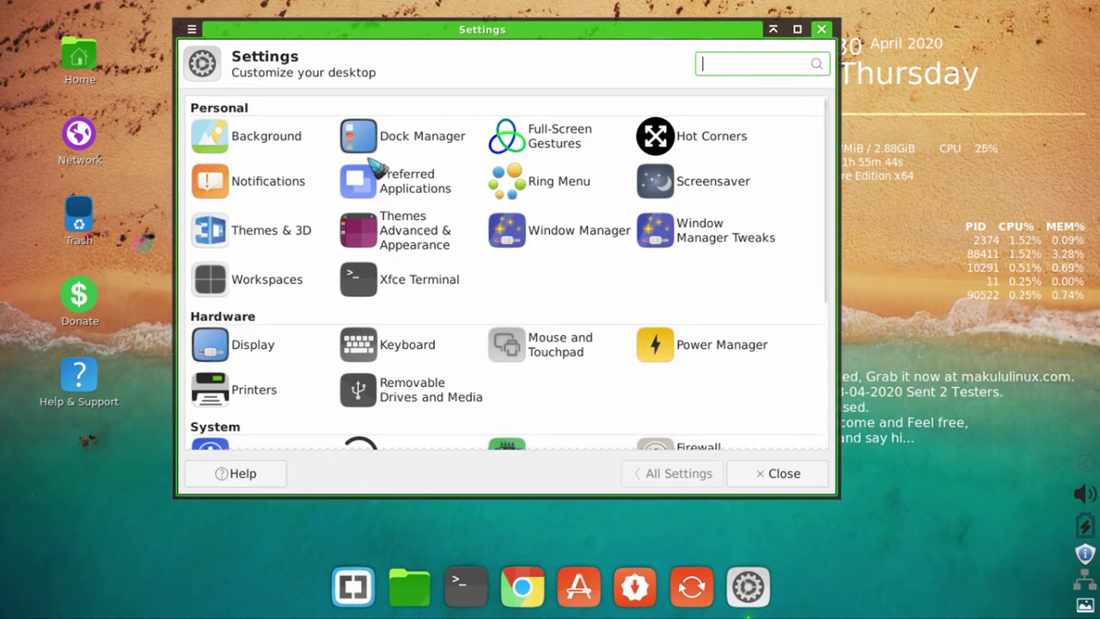
left_click(258, 138)
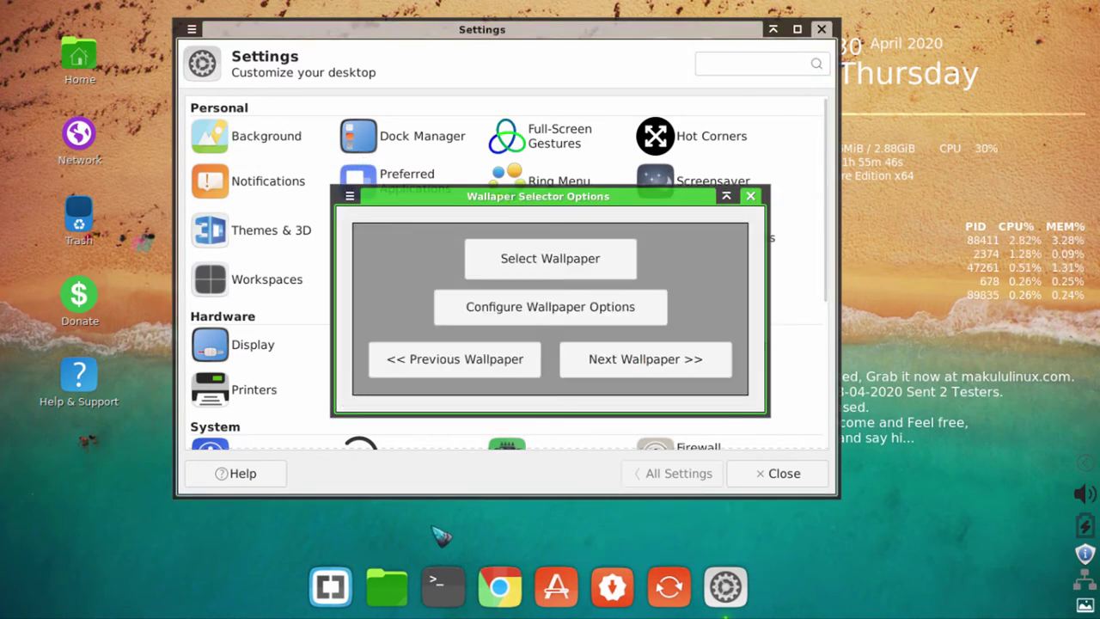
left_click(750, 197)
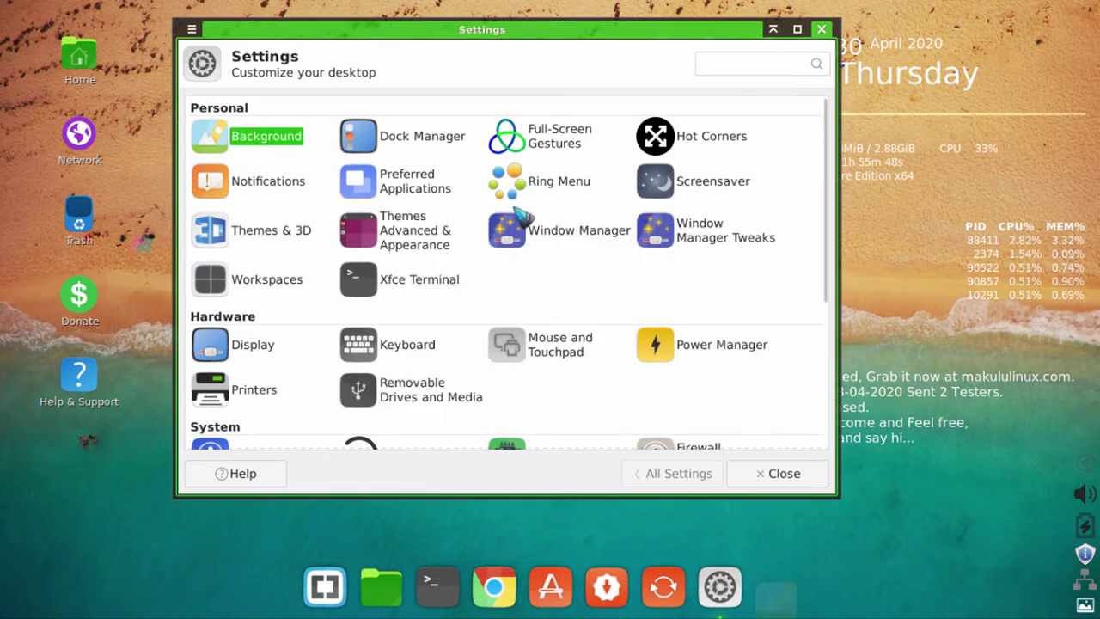
left_click(413, 142)
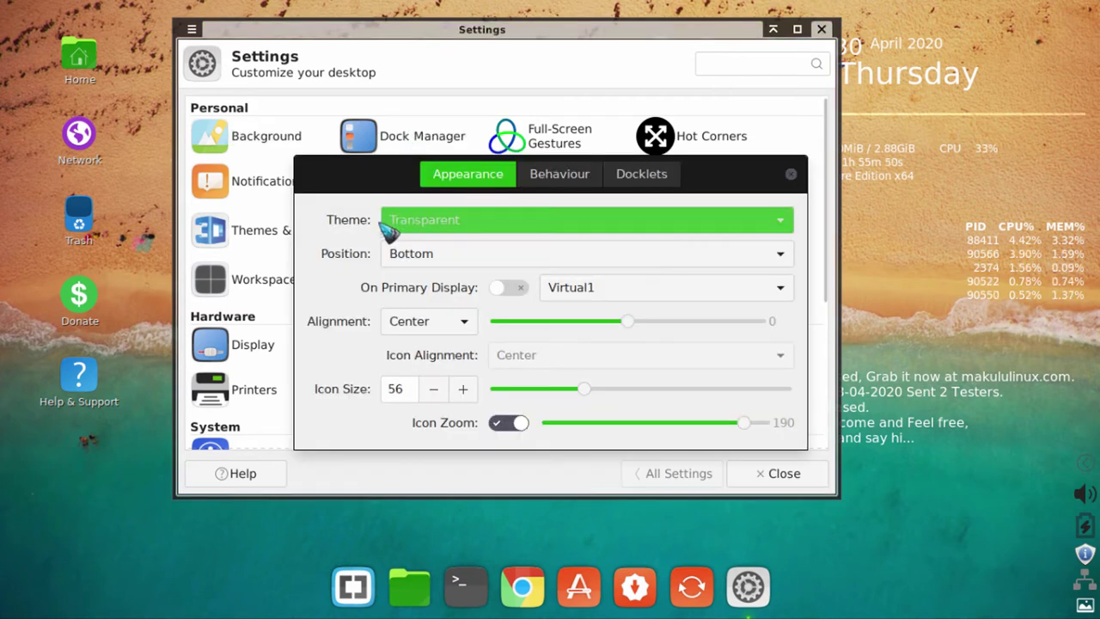
Check Dock Manager's Behaviour hiding and item options, close it, and open Hot Corners' Screen Actions.
left_click(791, 175)
left_click(434, 144)
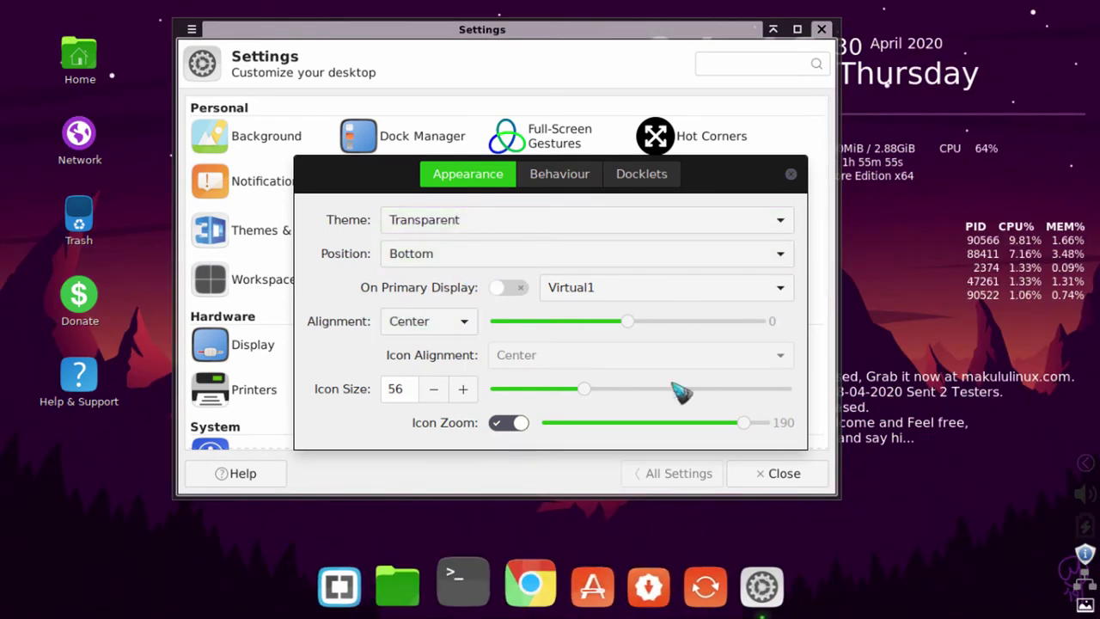
left_click(564, 175)
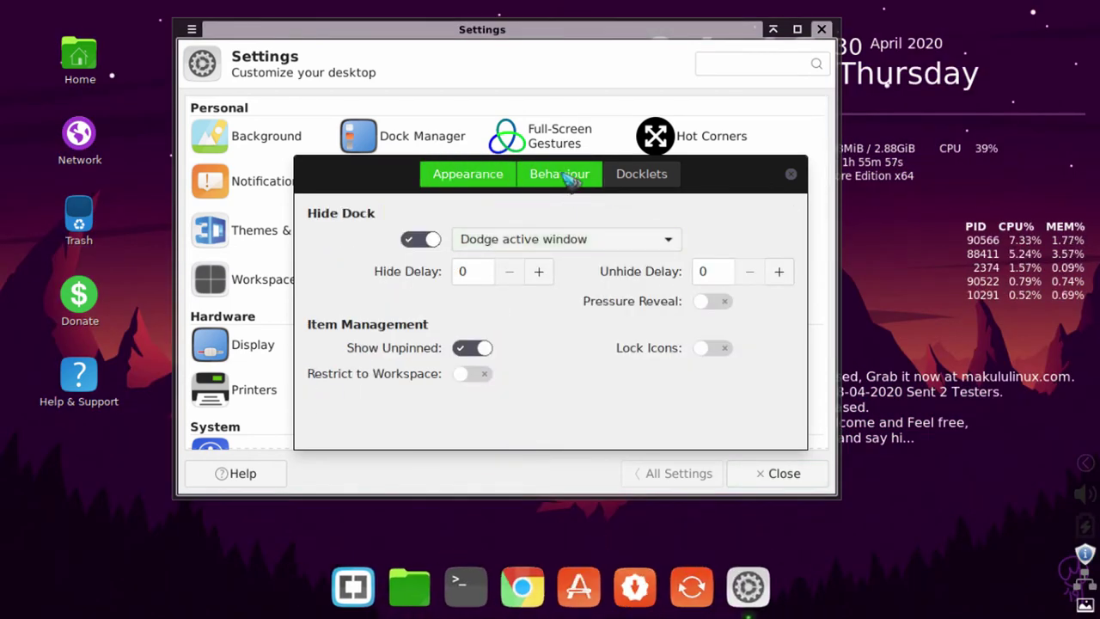
left_click(801, 175)
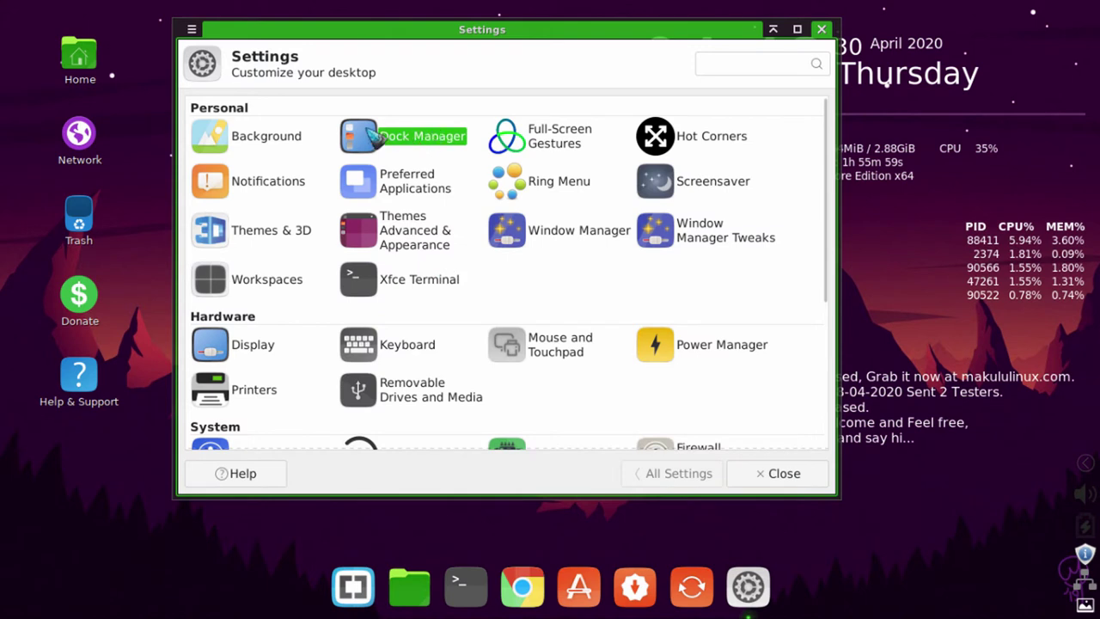
left_click(688, 136)
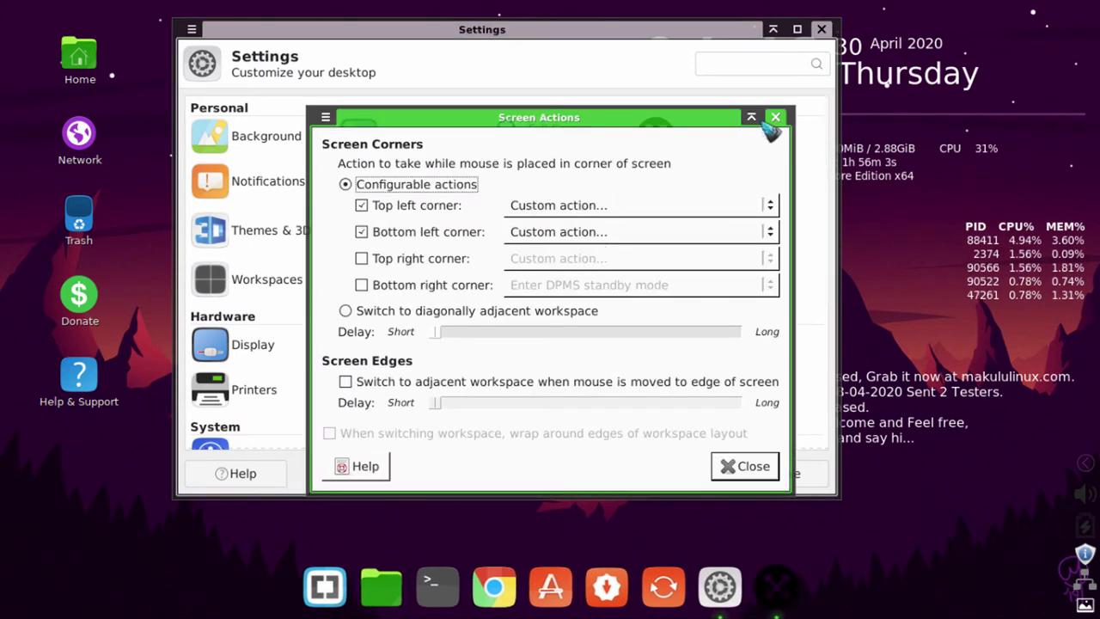
Close Screen Actions and dismiss the full-screen launcher and application menu.
left_click(776, 117)
mouse_move(2, 617)
left_click(233, 560)
key("super")
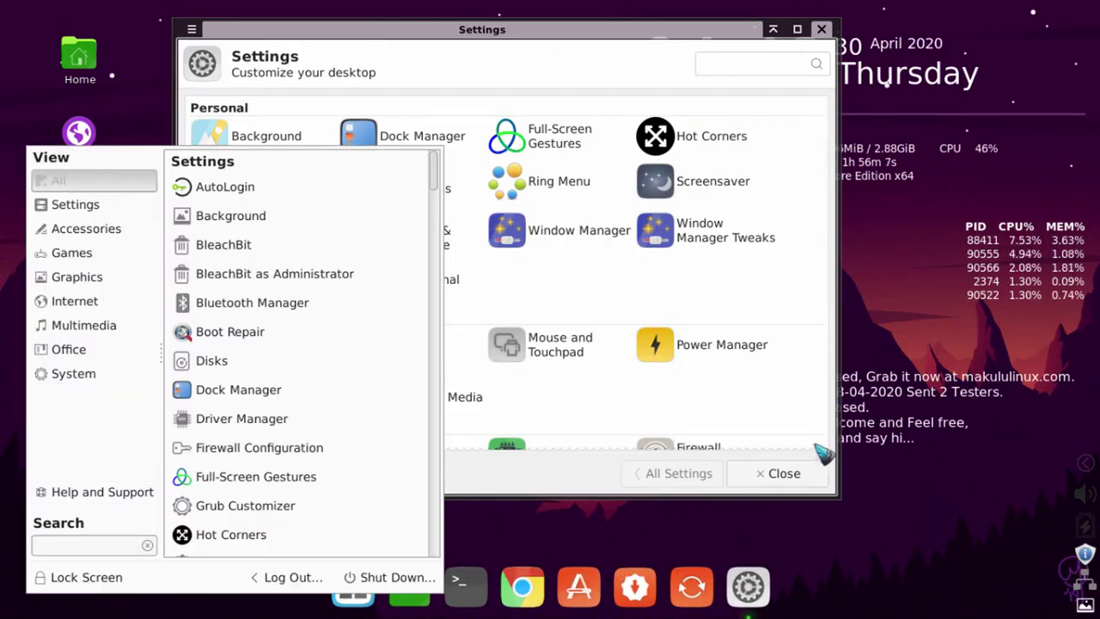
left_click(753, 469)
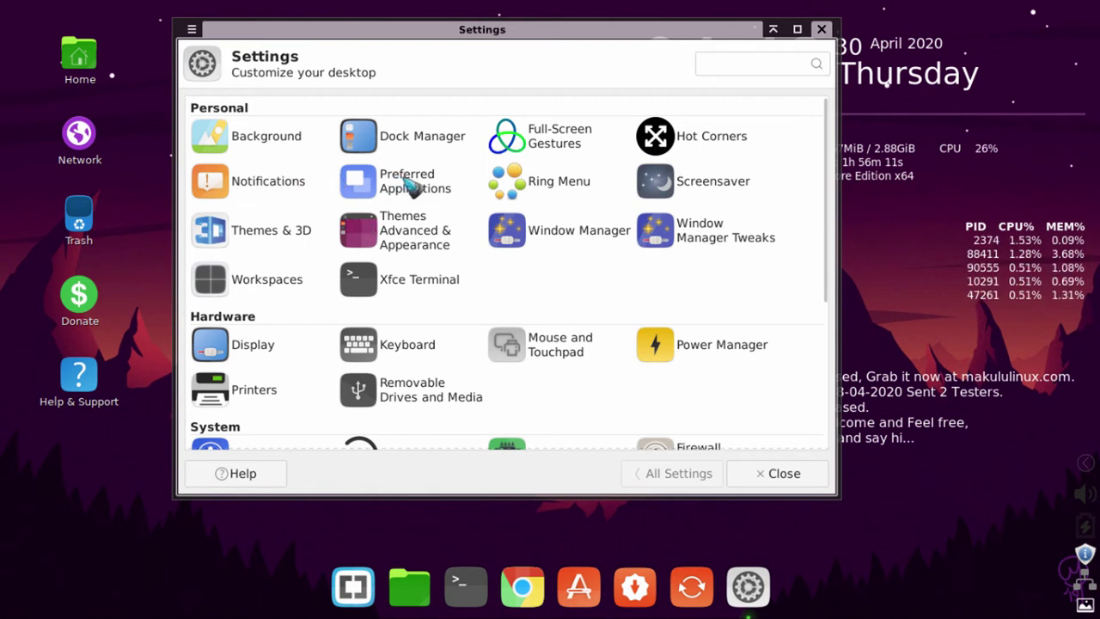
Open and close the Ring Menu (Gnome-Pie) settings and the ring launcher menu.
left_click(553, 183)
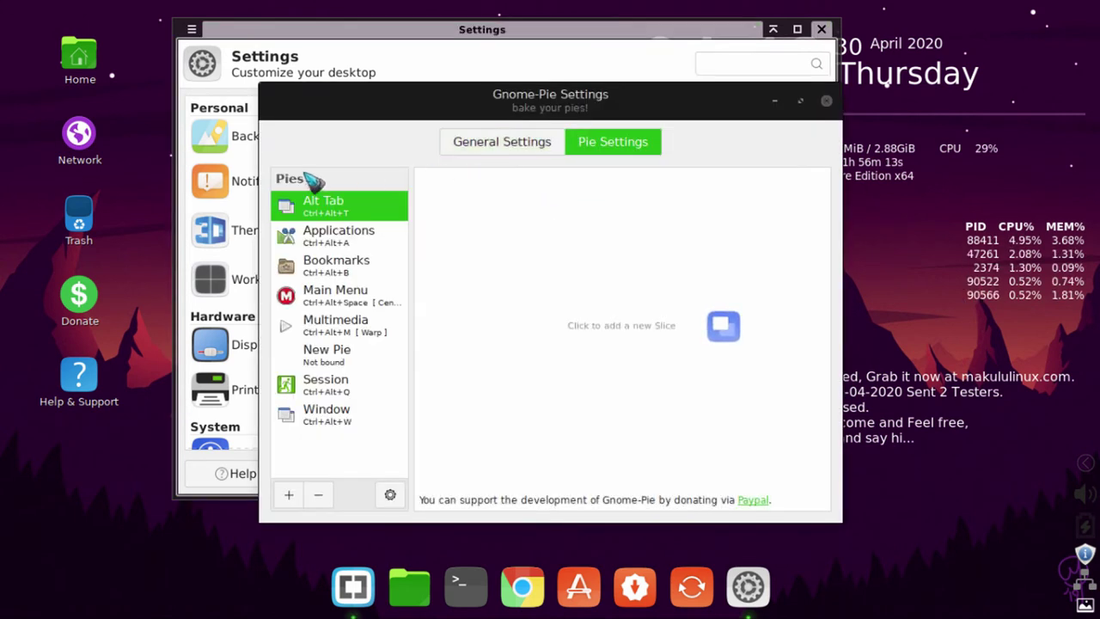
left_click(827, 103)
left_click(354, 583)
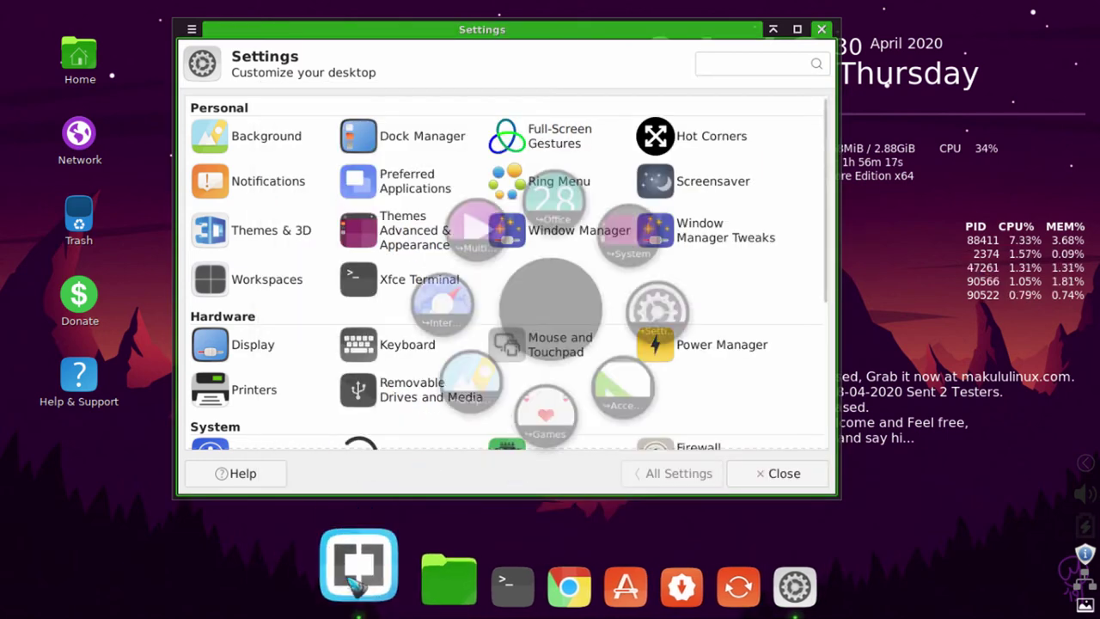
left_click(537, 198)
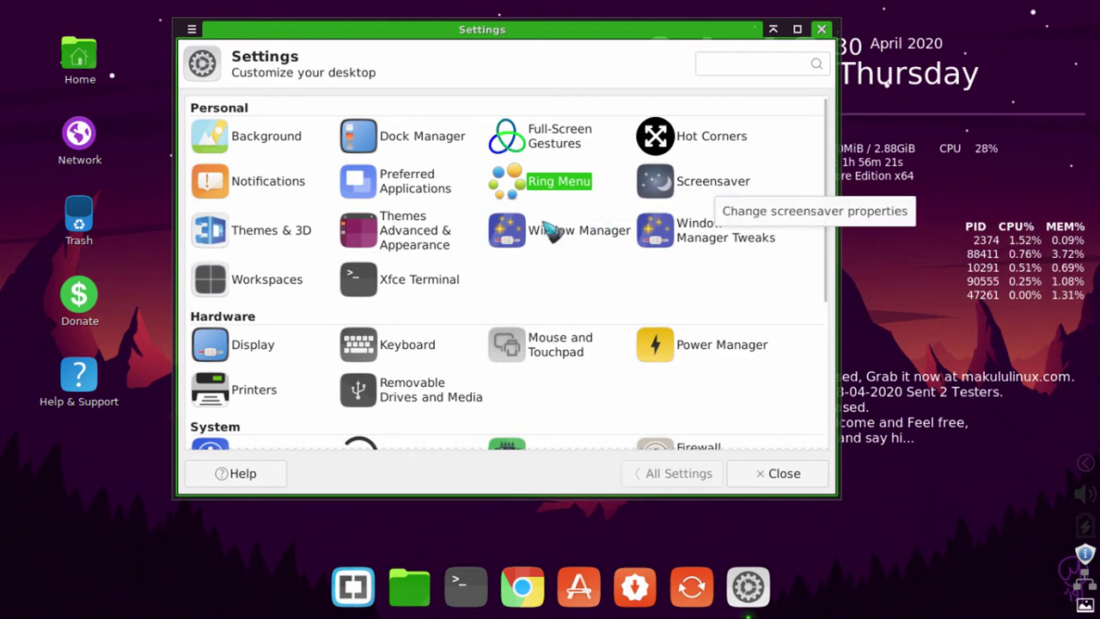
Open and close the Themes & 3D options and the Themes Advanced & Appearance settings.
left_click(248, 236)
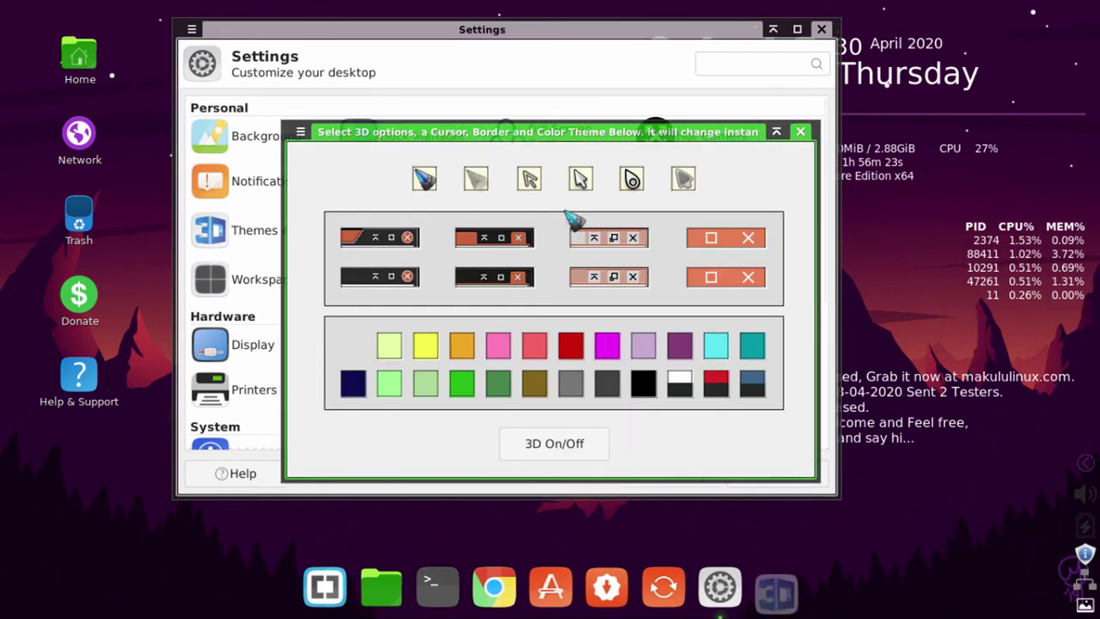
left_click(802, 131)
left_click(394, 243)
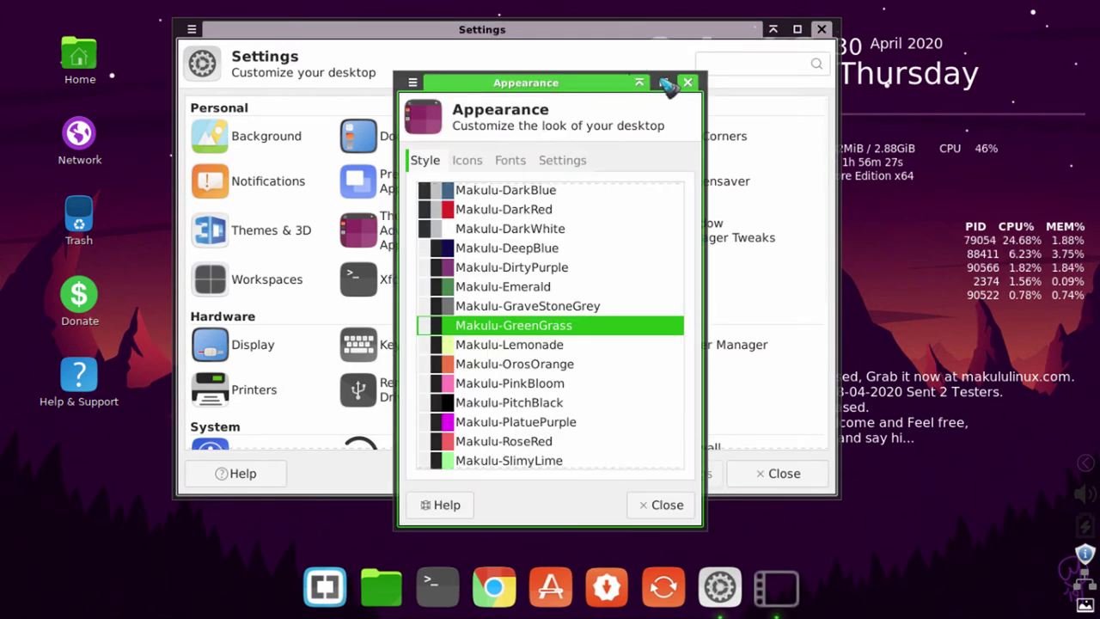
left_click(688, 83)
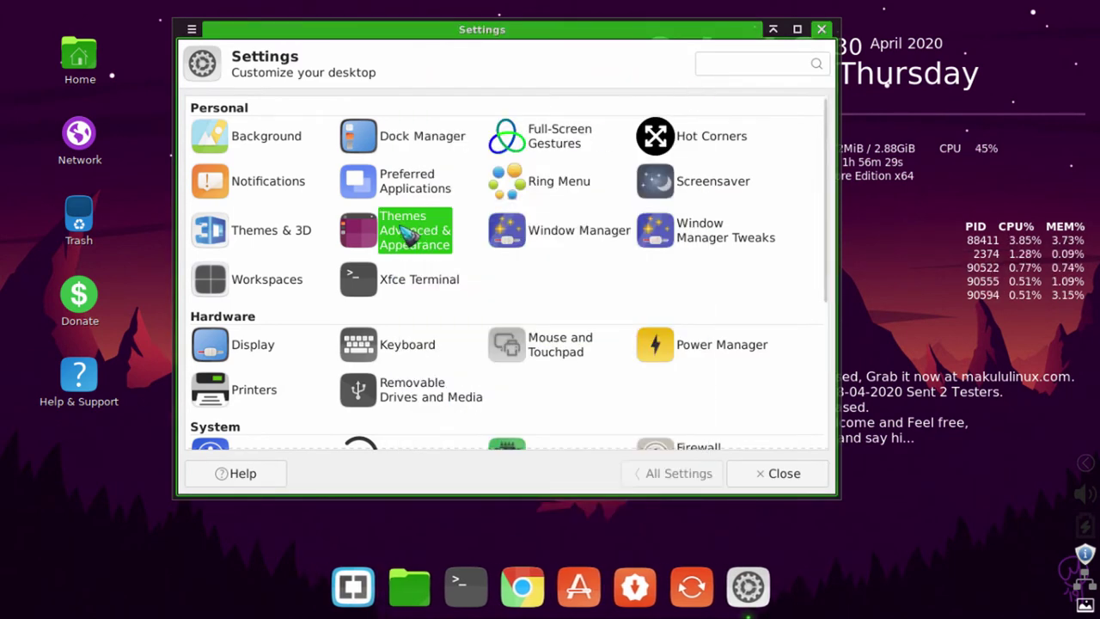
left_click(419, 233)
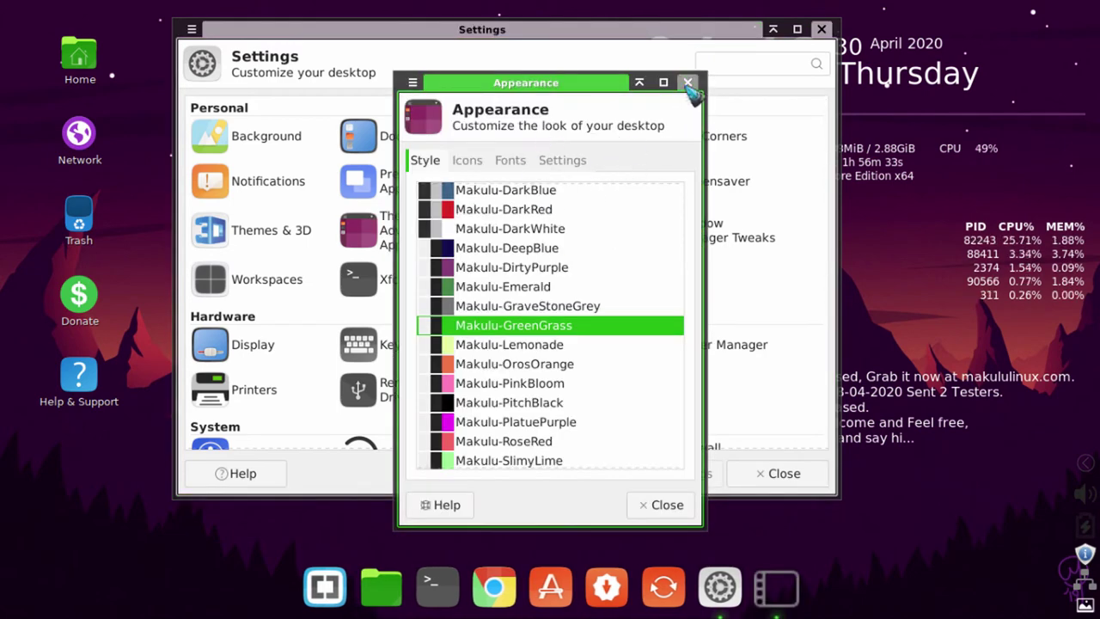
left_click(688, 82)
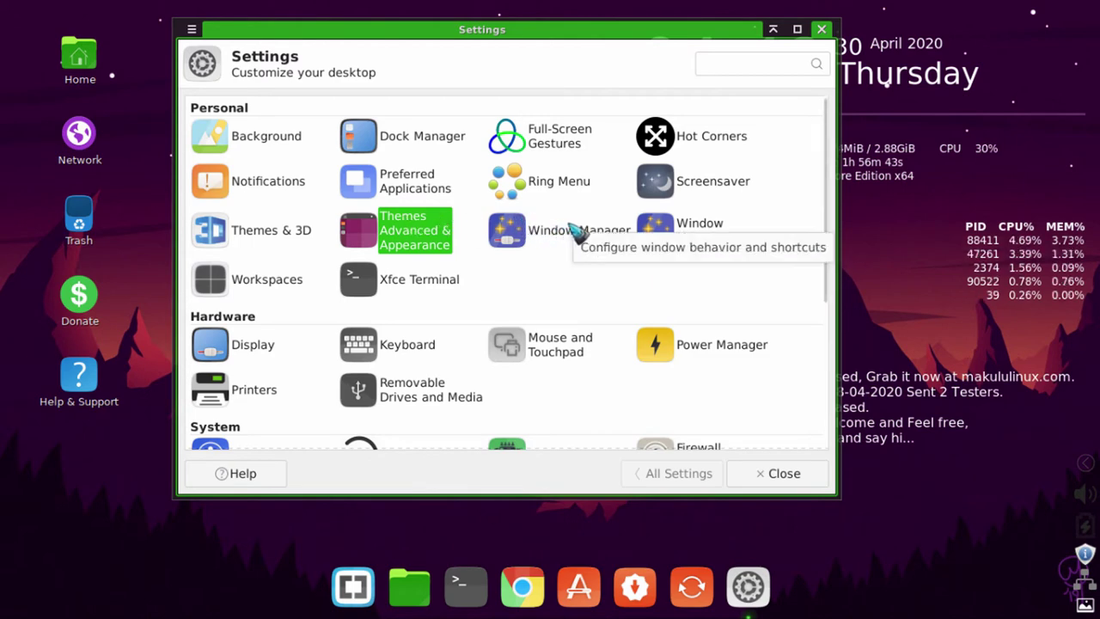
Open and close the Window Manager settings and Window Manager Tweaks.
left_click(590, 232)
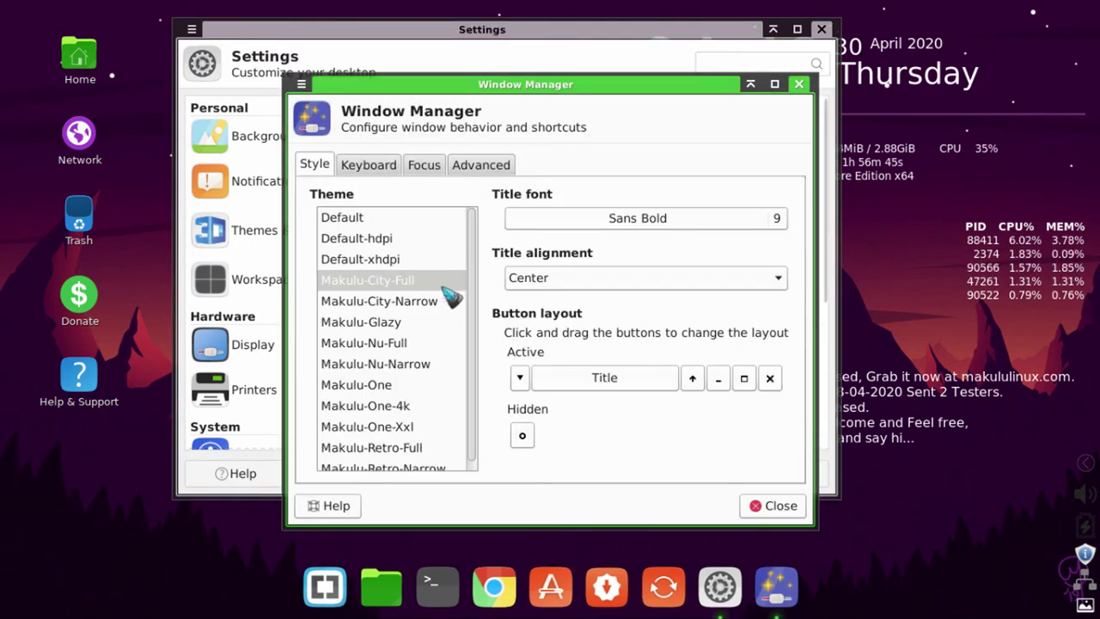
left_click(778, 507)
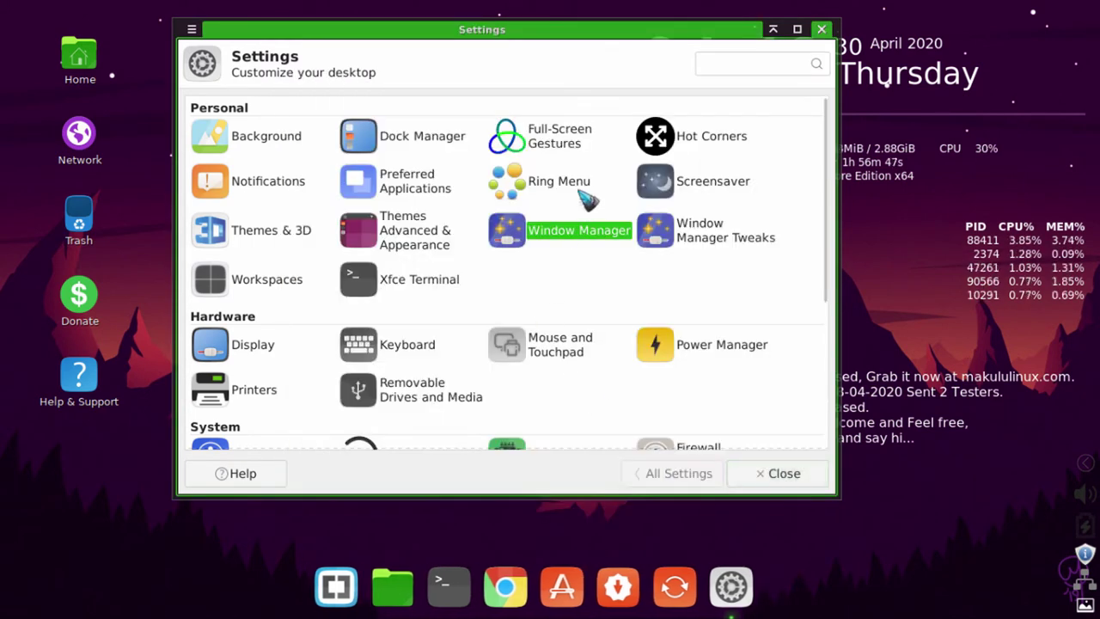
left_click(712, 245)
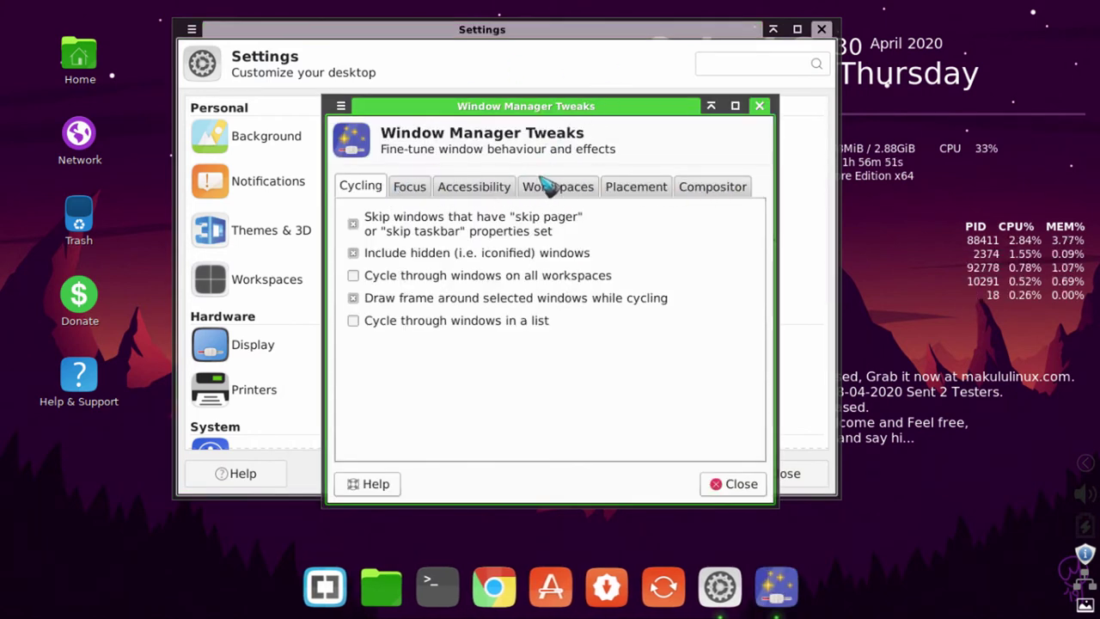
left_click(760, 106)
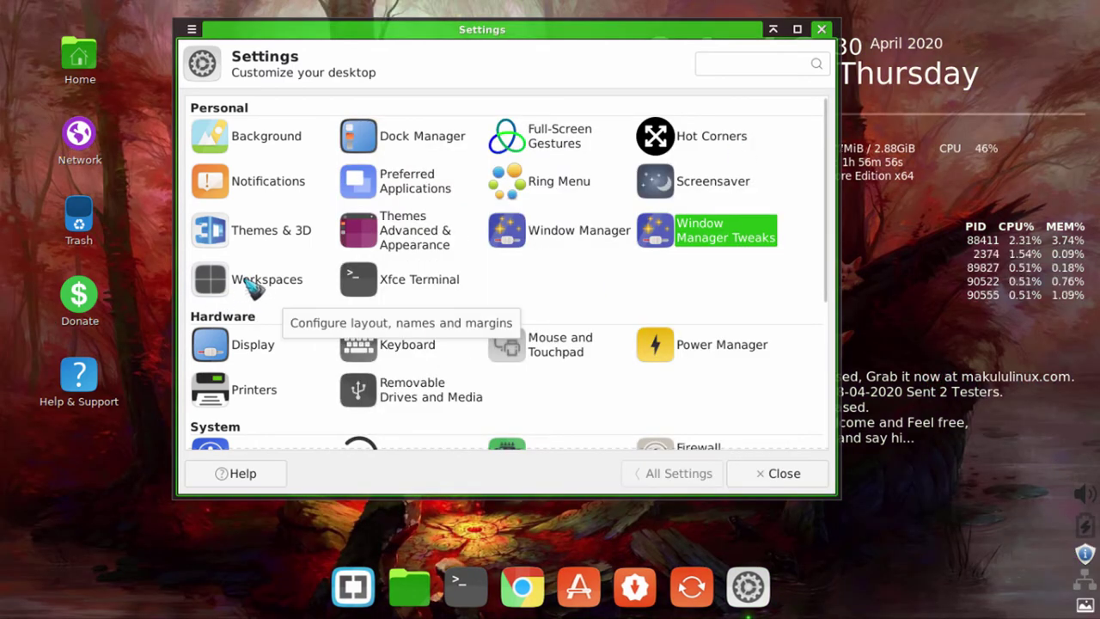
Scroll the Settings grid down and open and close Printers.
scroll(592, 277, "down", 1)
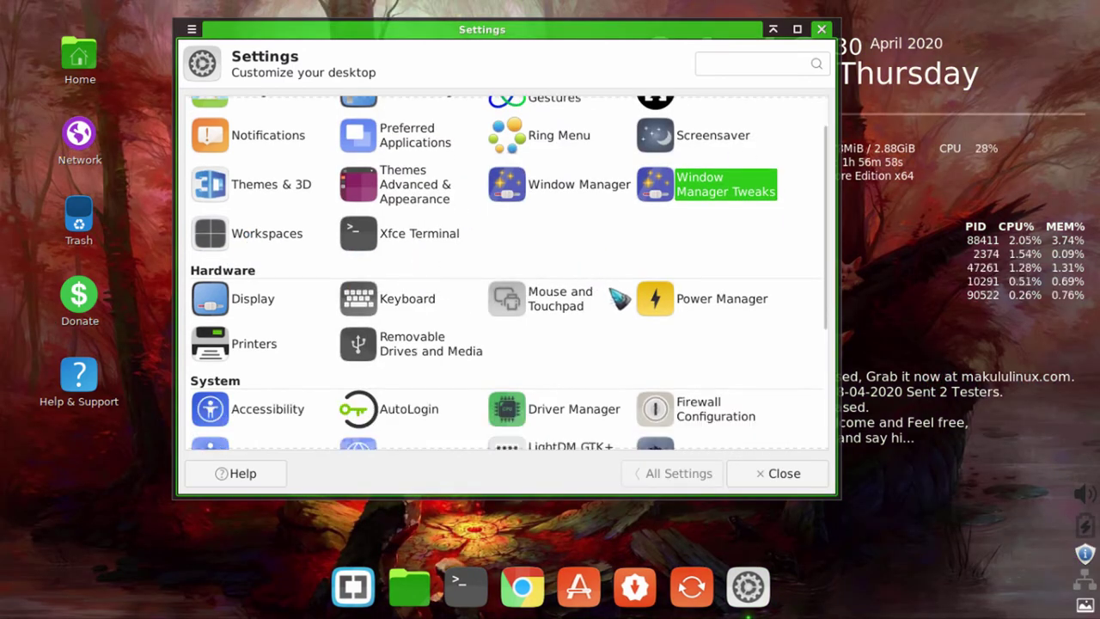
scroll(612, 300, "down", 2)
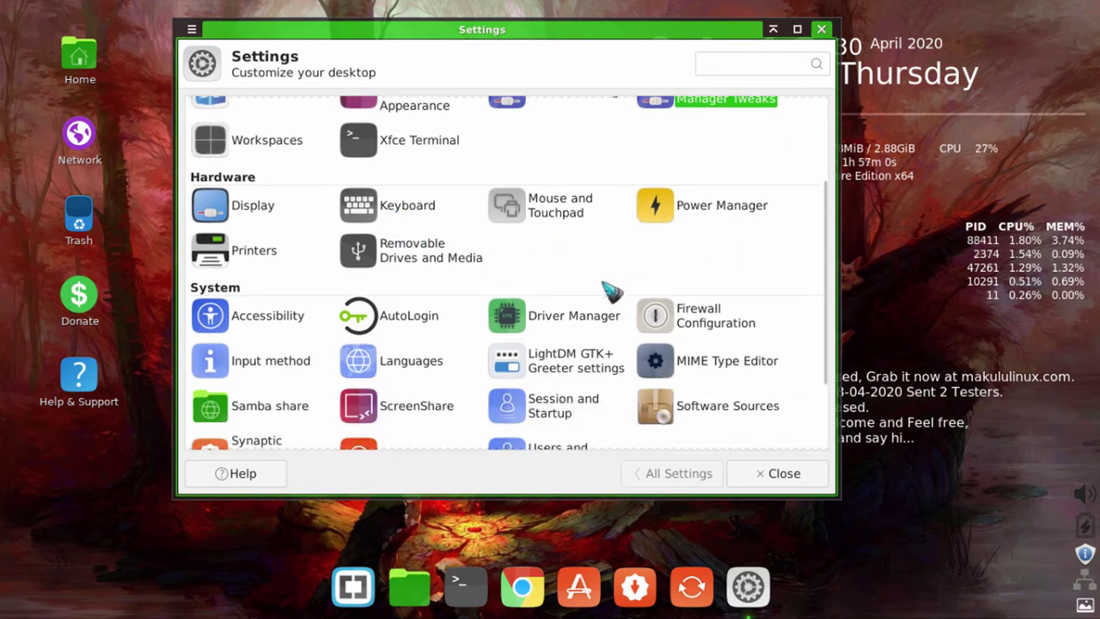
left_click(251, 251)
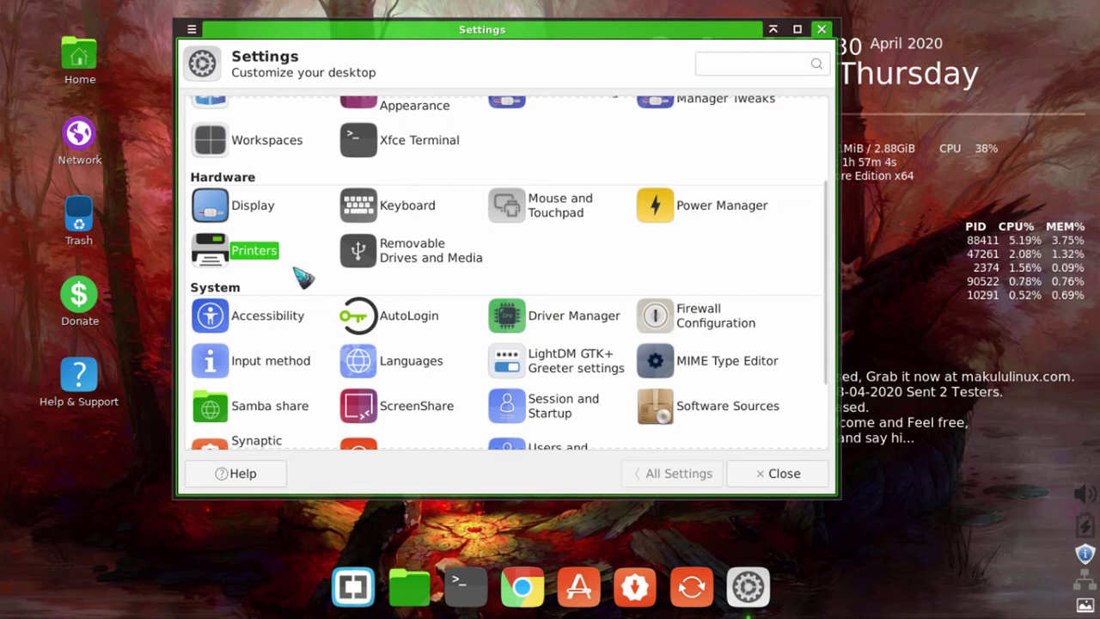
left_click(731, 221)
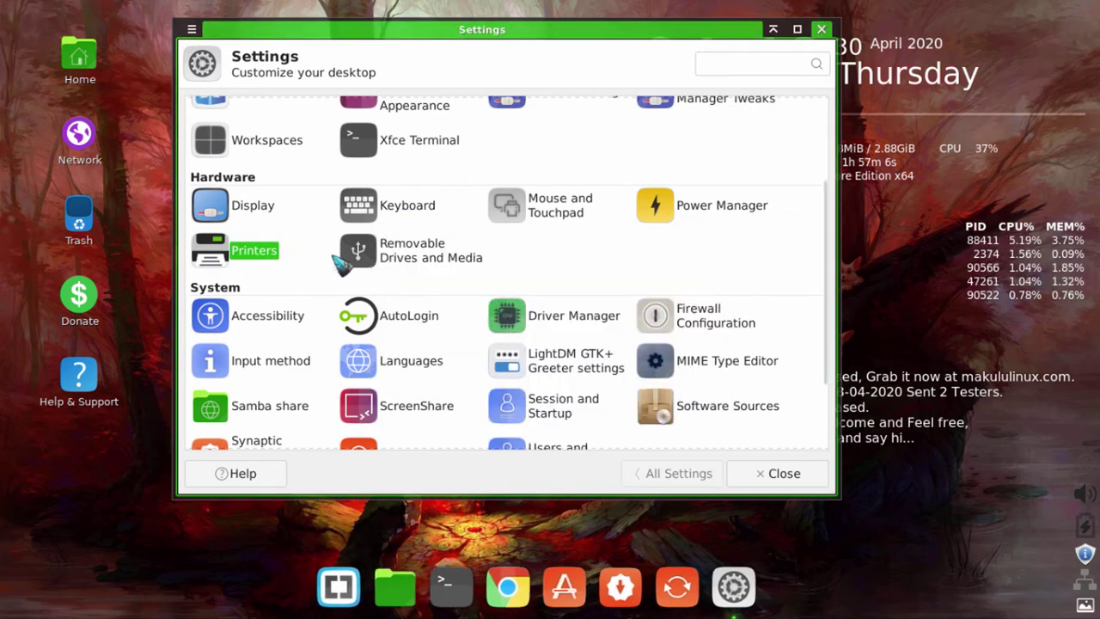
Open and close Update Manager and Samba share, then roll up the Settings window.
scroll(627, 288, "down", 3)
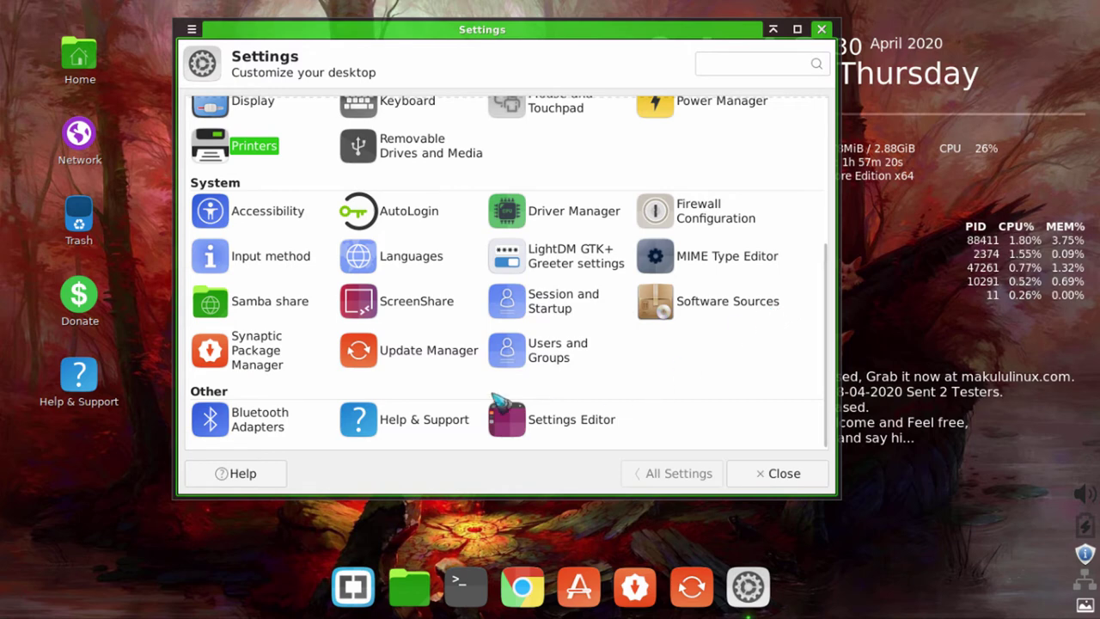
left_click(424, 353)
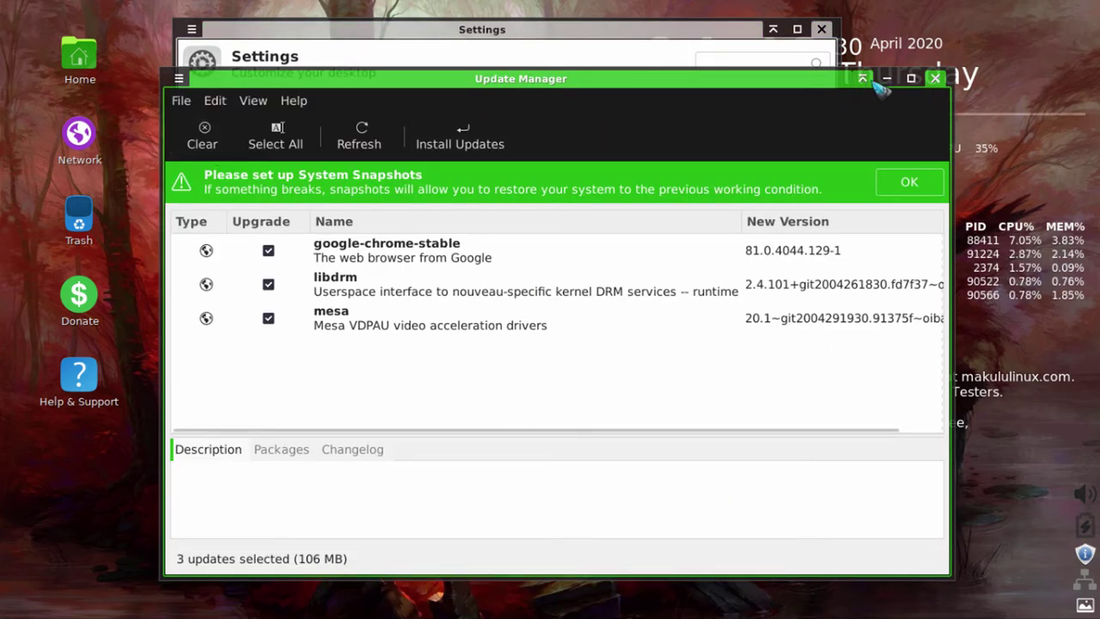
left_click(936, 79)
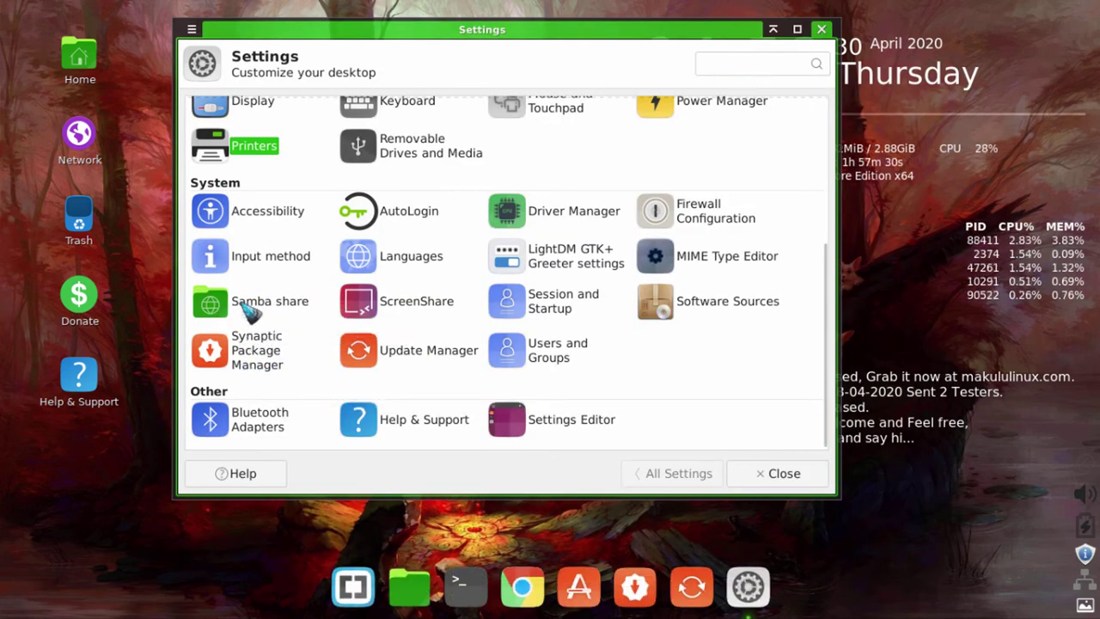
left_click(253, 303)
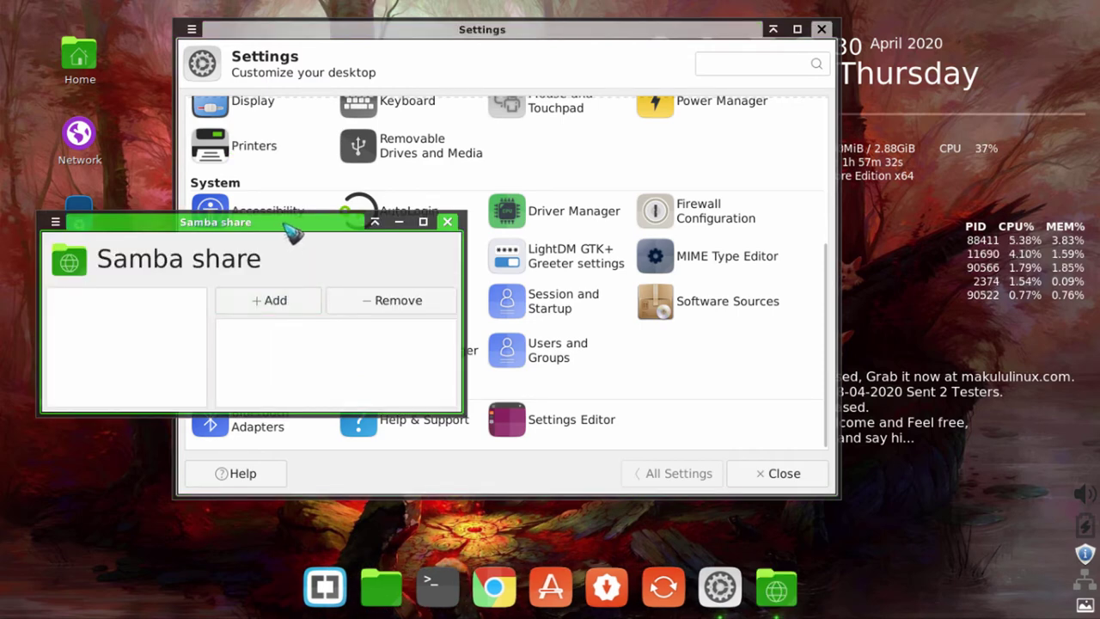
left_click_drag(290, 223, 499, 225)
left_click(660, 220)
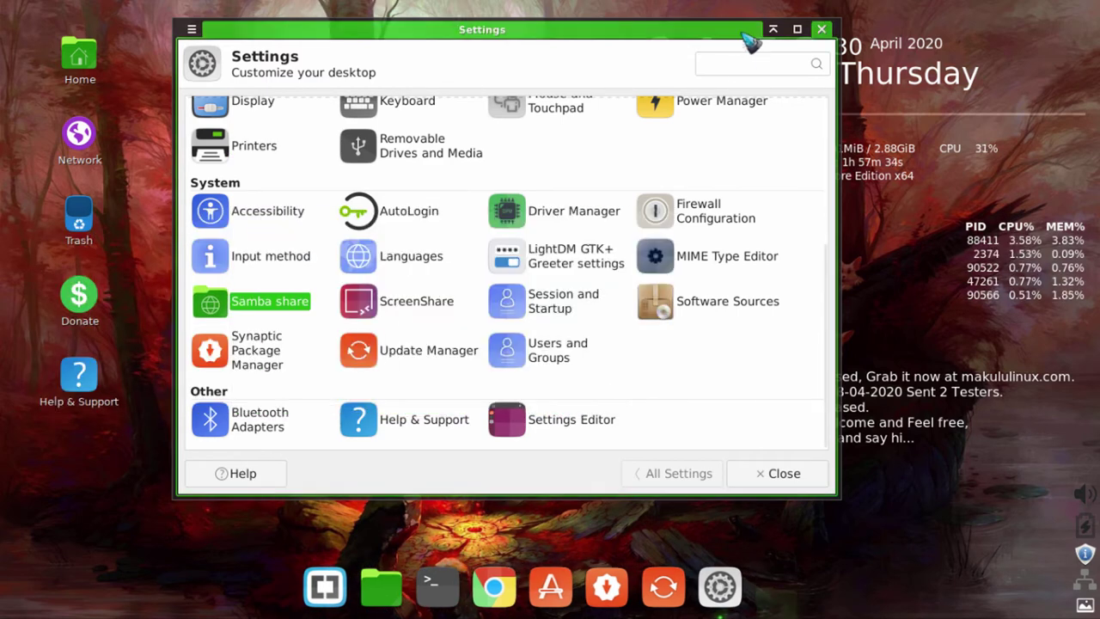
left_click(773, 29)
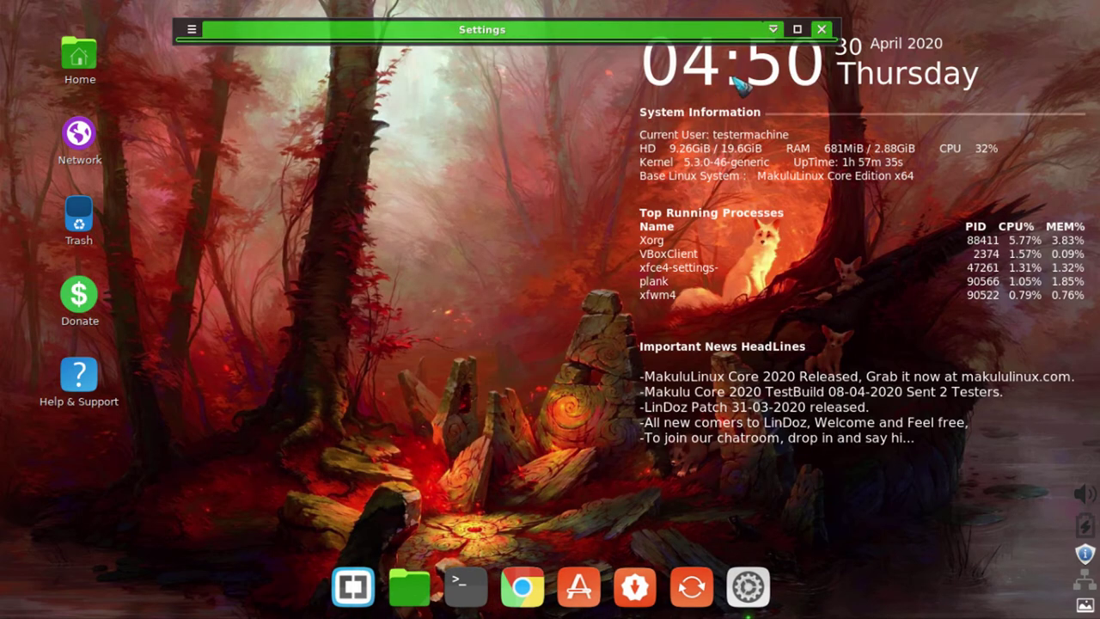
Close Settings and bring up the desktop right-click menu.
left_click(778, 571)
right_click(274, 74)
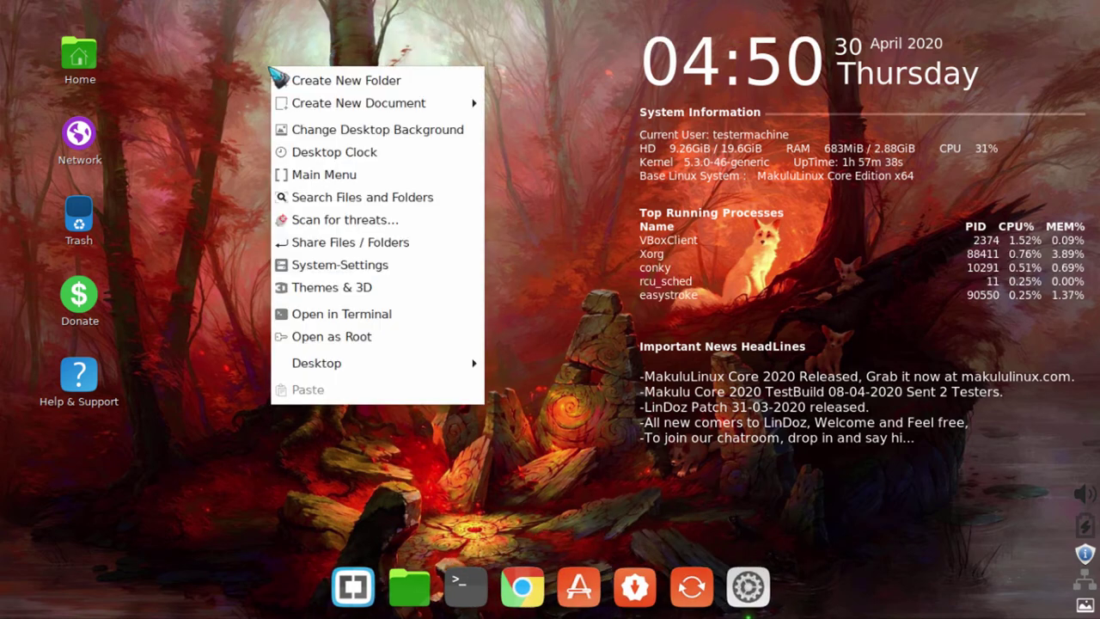
left_click(157, 159)
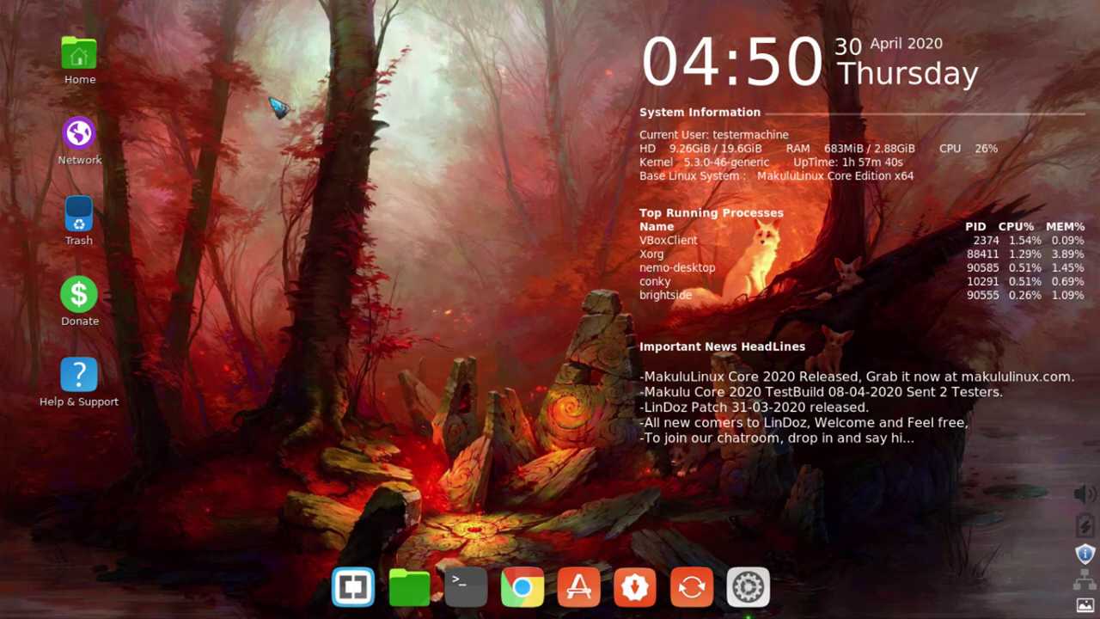
right_click(253, 110)
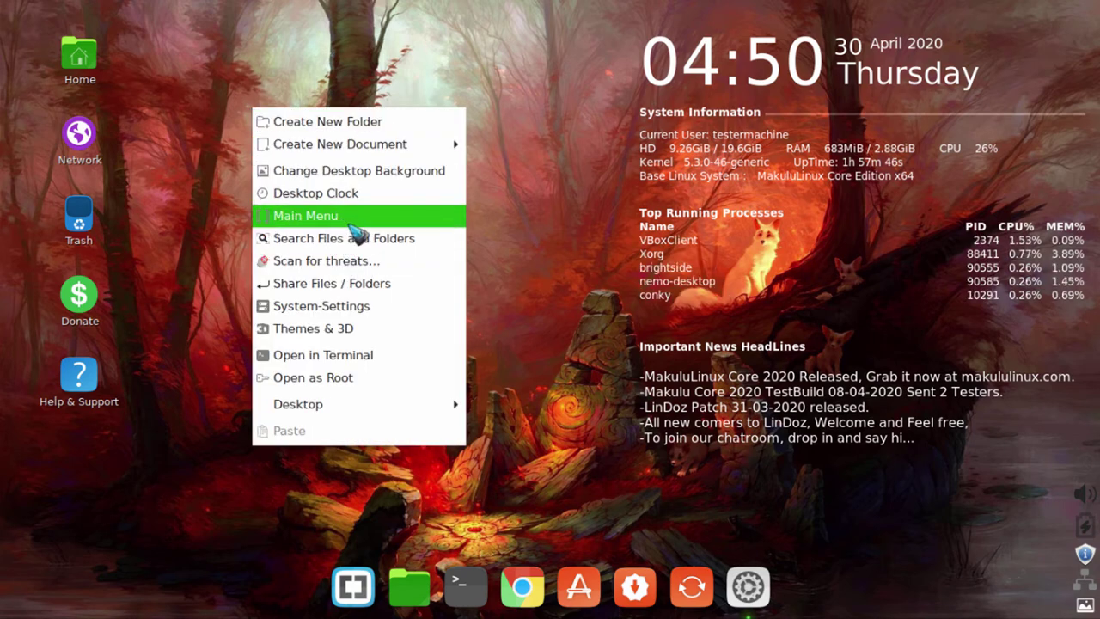
left_click(172, 150)
right_click(260, 111)
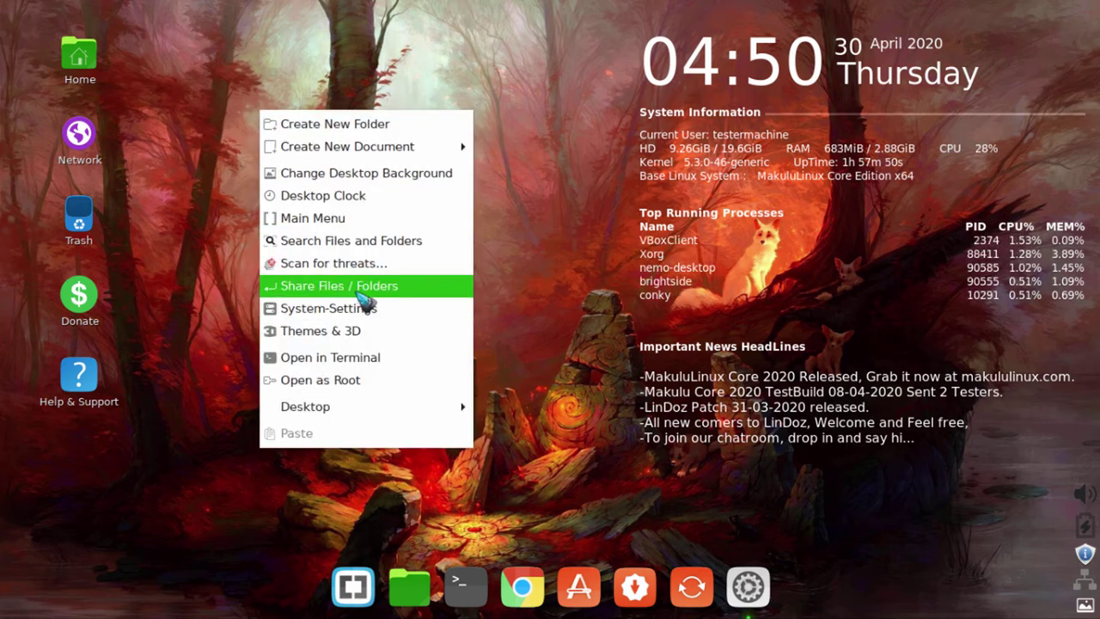
Create a public read-only Samba share of the Desktop folder via Share Files / Folders.
left_click(358, 292)
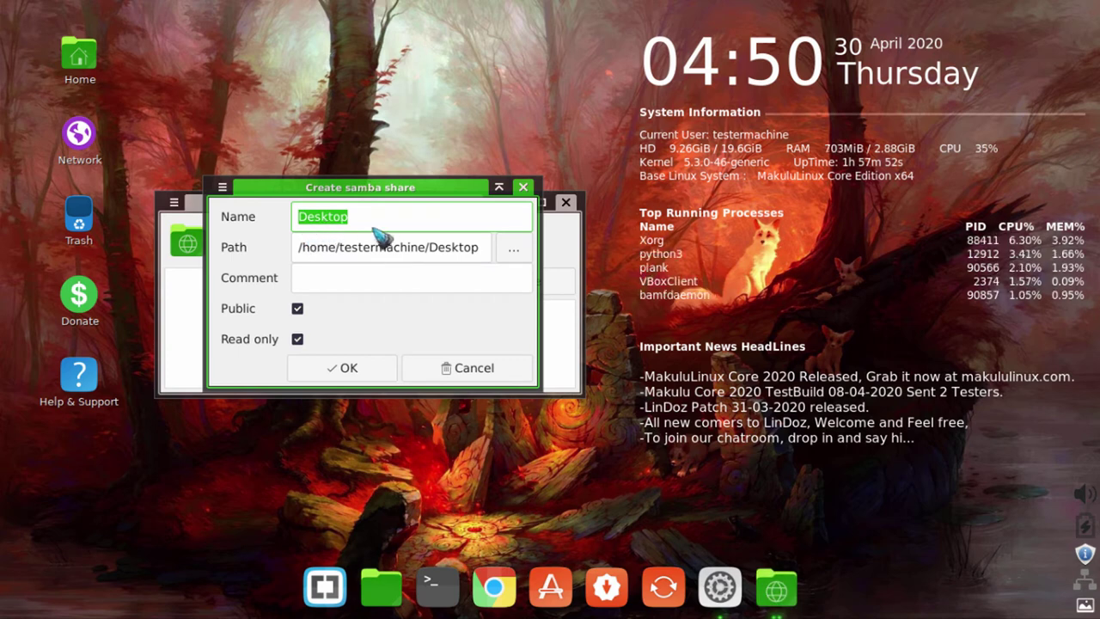
left_click_drag(316, 248, 515, 255)
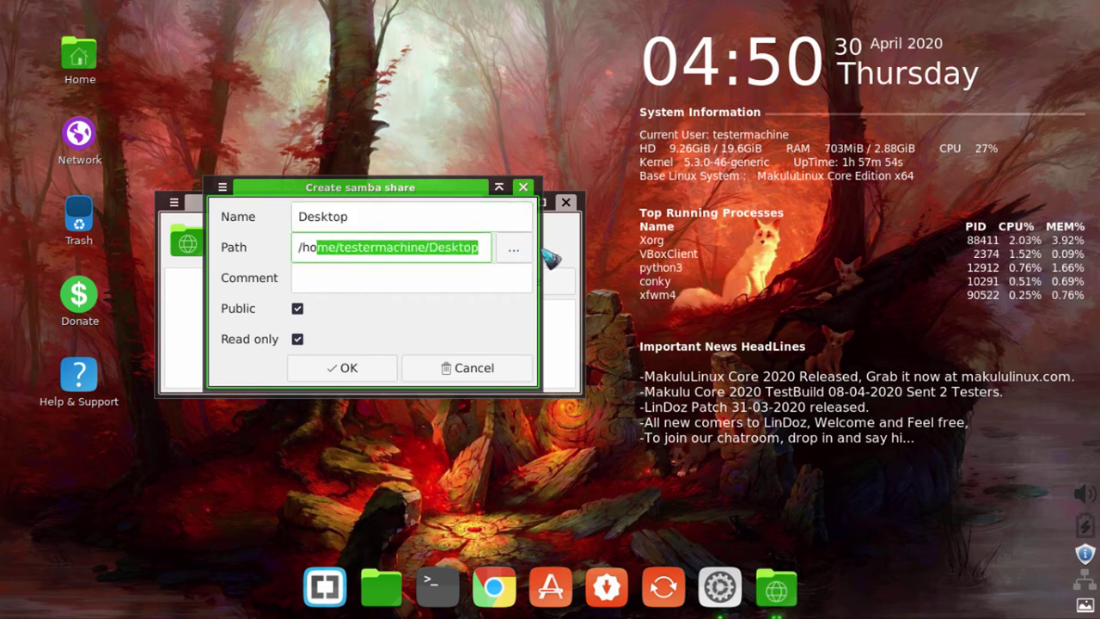
left_click(349, 368)
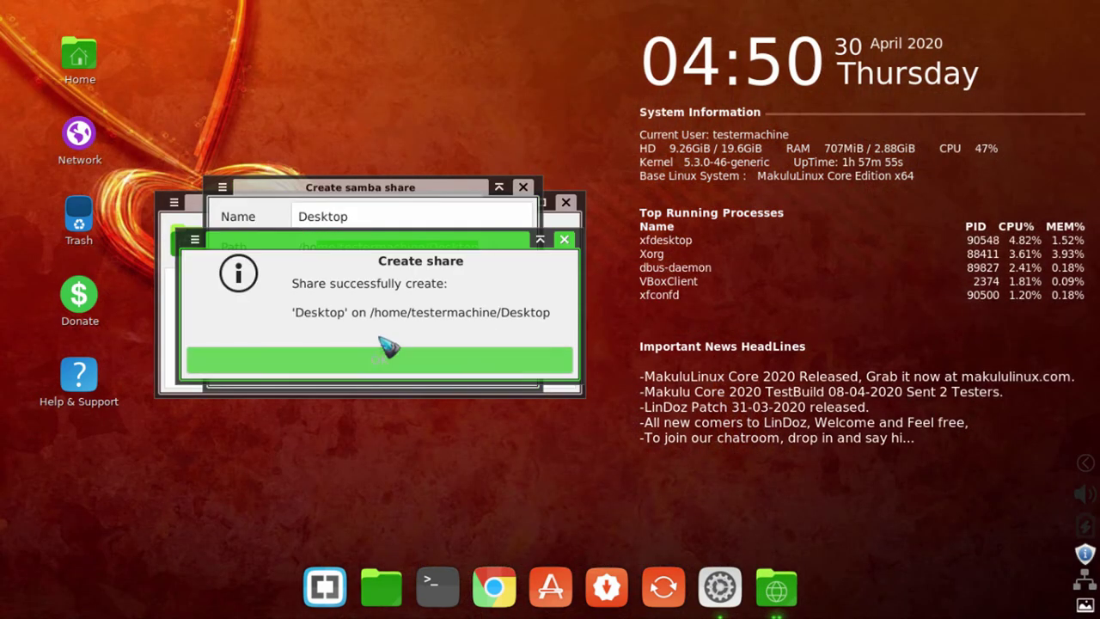
left_click(387, 358)
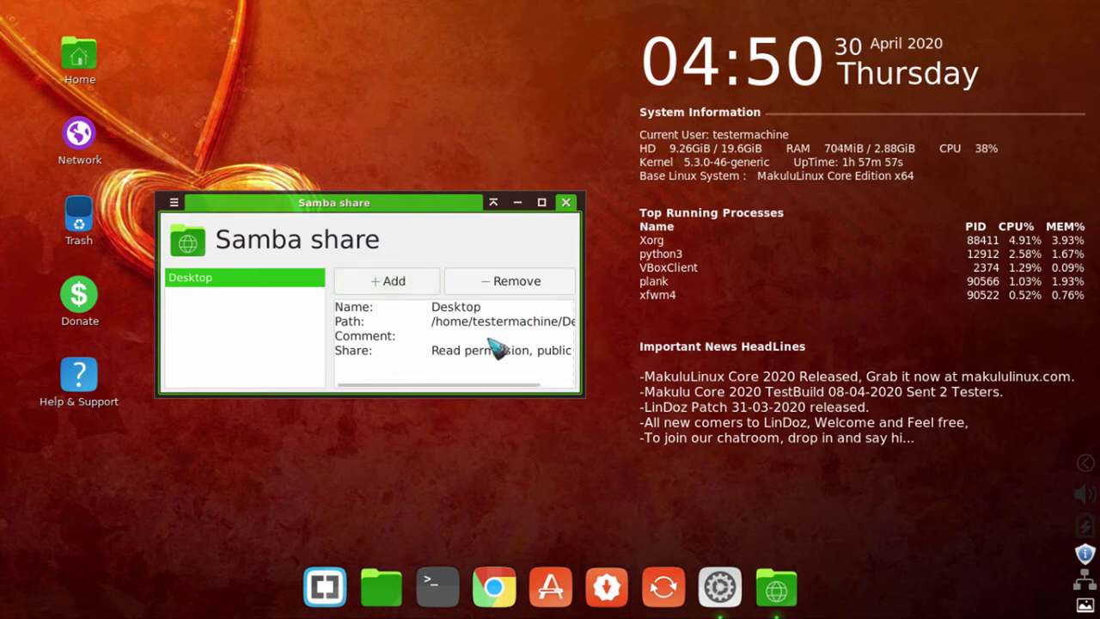
left_click_drag(587, 393, 584, 215)
left_click(582, 204)
Start and cancel a second share, then open the Home folder in Files.
right_click(304, 155)
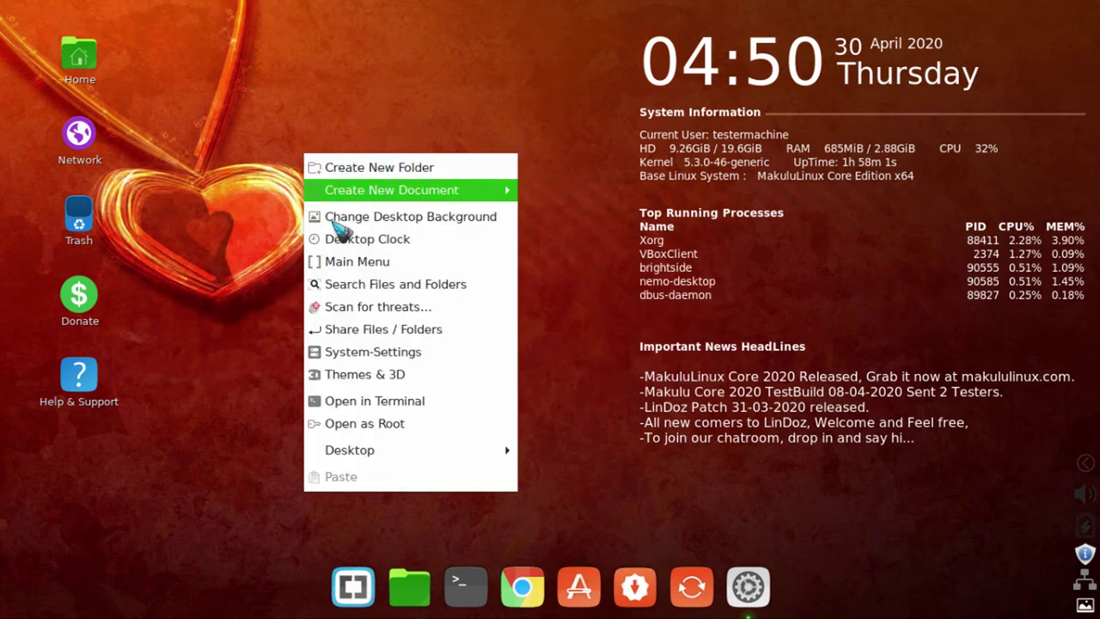
left_click(380, 329)
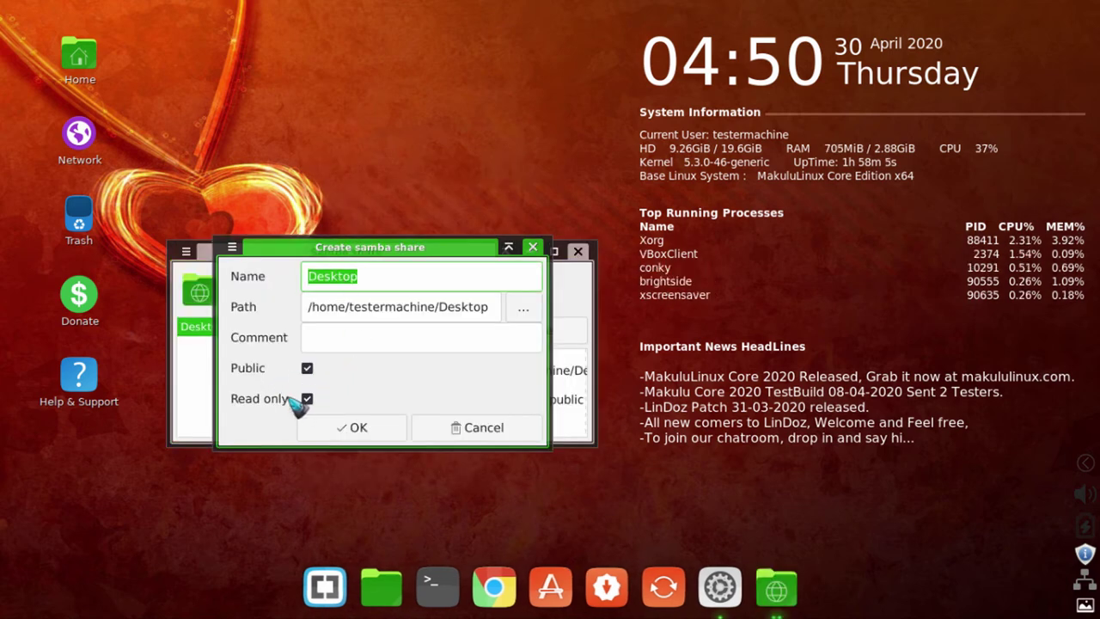
left_click(468, 434)
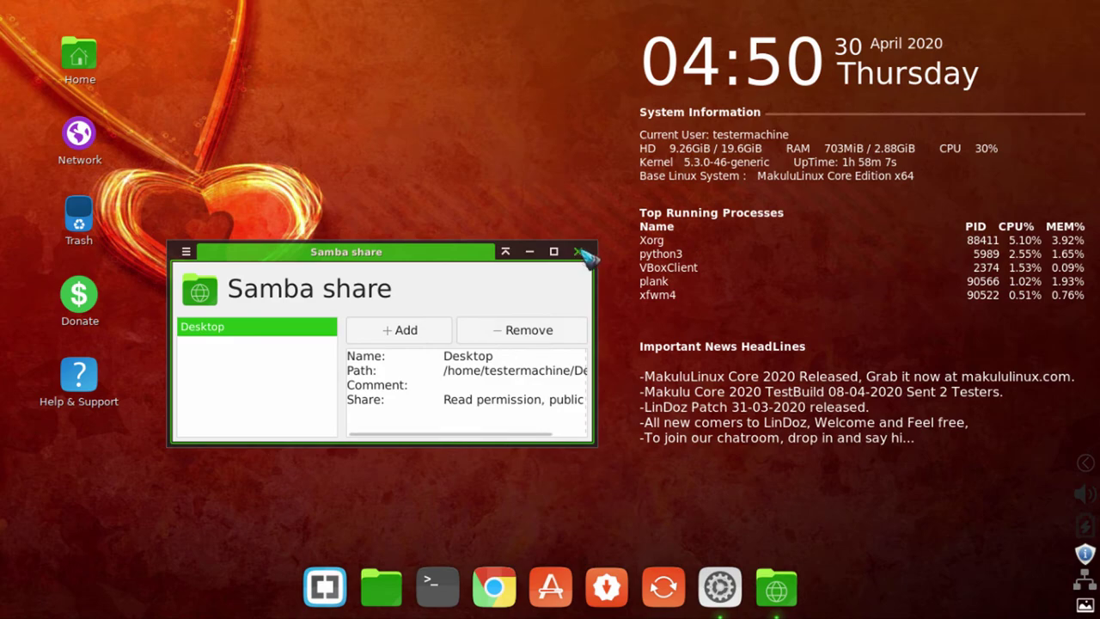
left_click(579, 251)
left_click(407, 571)
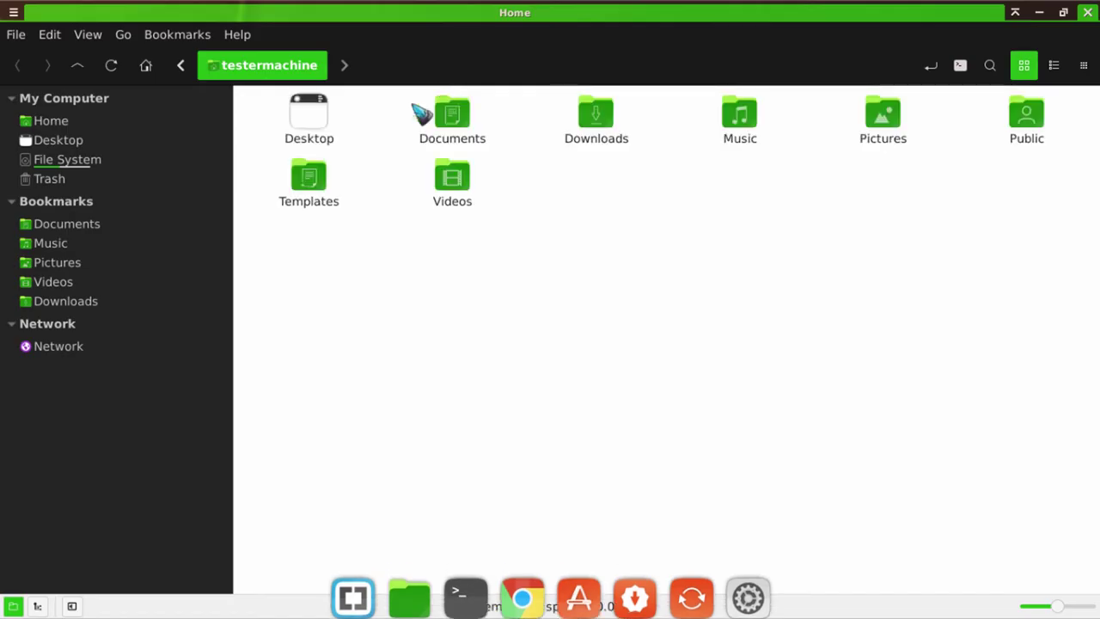
Try sharing the root file system's snap folder, which fails for lack of permission.
left_click(72, 161)
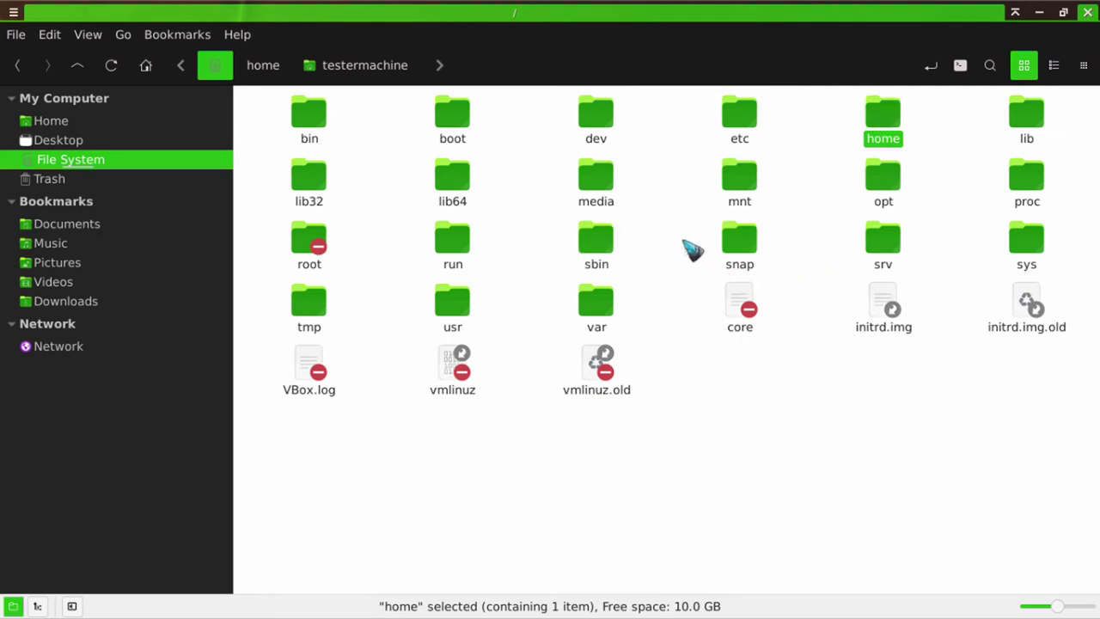
right_click(741, 247)
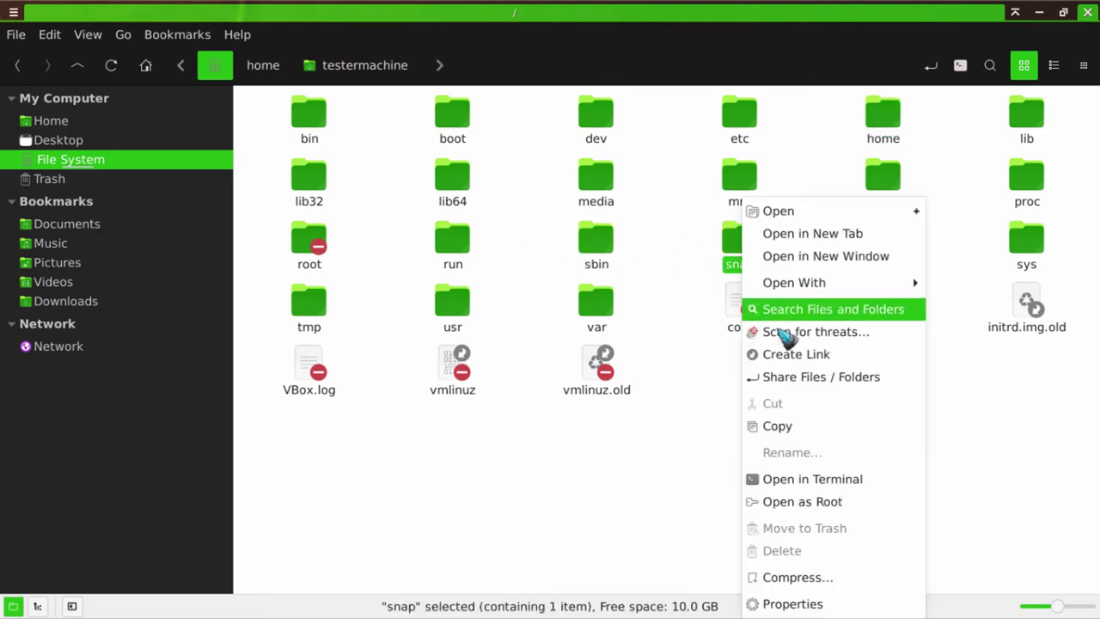
left_click(800, 384)
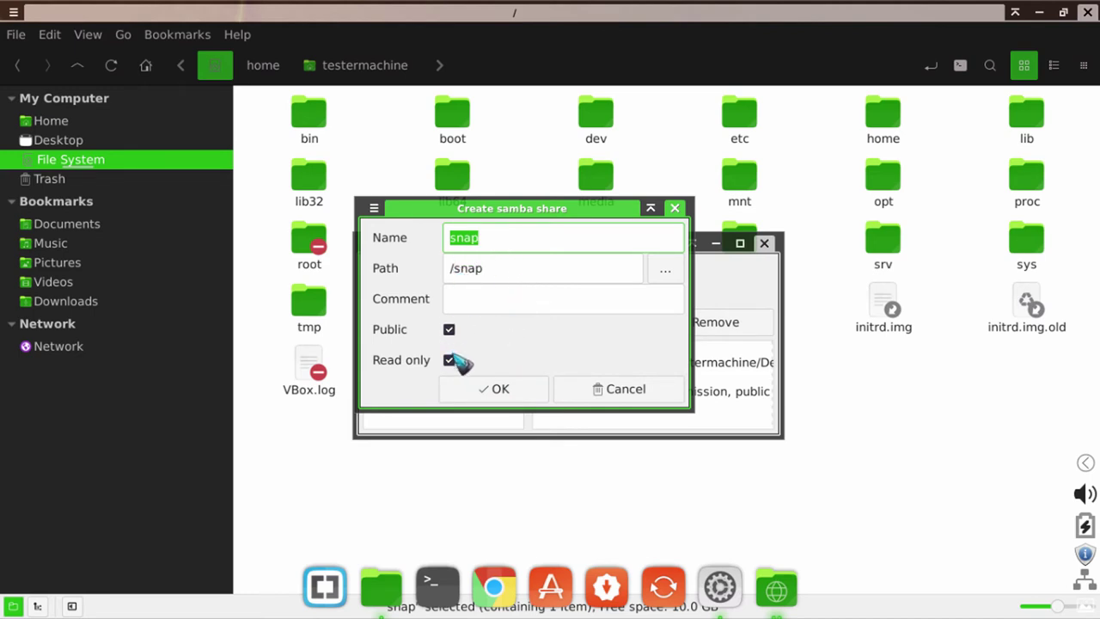
left_click(486, 391)
left_click(548, 387)
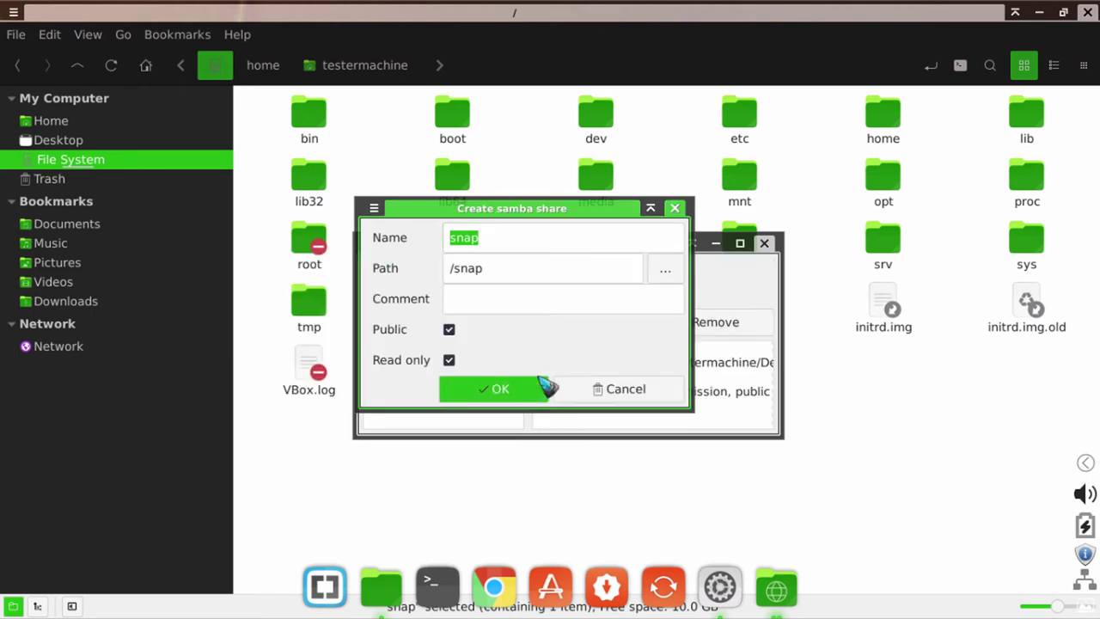
left_click(599, 391)
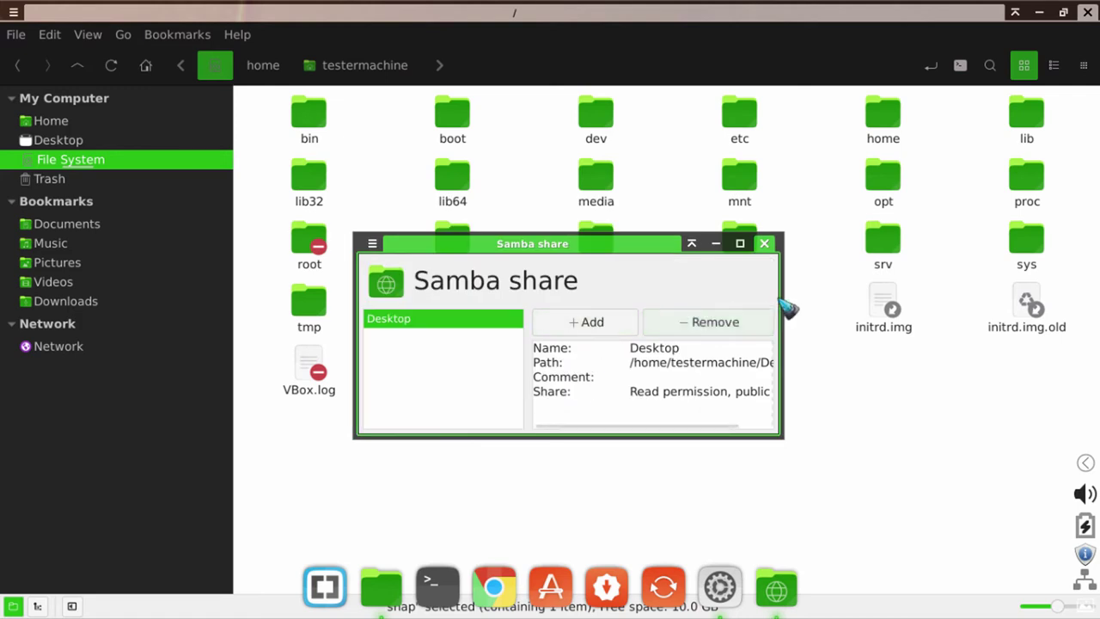
left_click(765, 243)
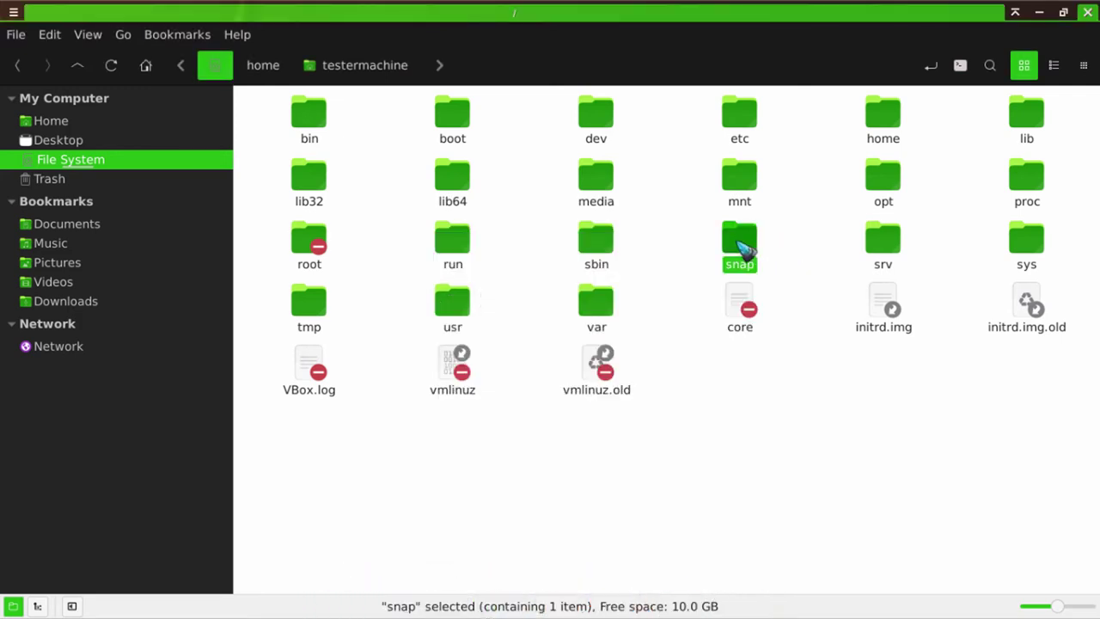
left_click(679, 185)
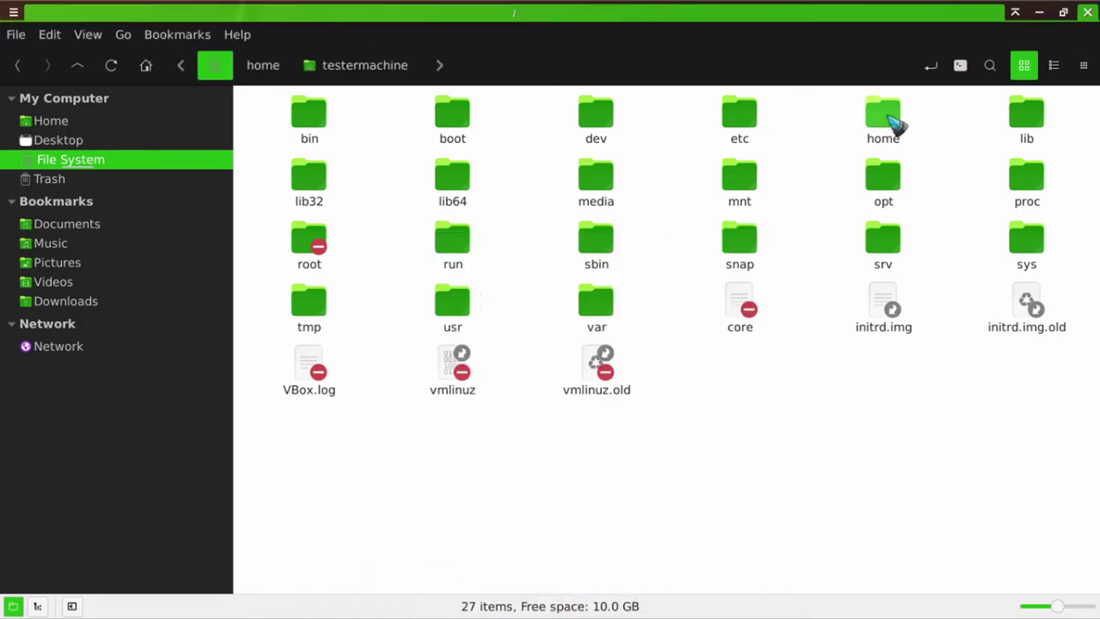
Share the Downloads folder in the testermachine home folder over Samba.
double_click(887, 120)
left_click(327, 115)
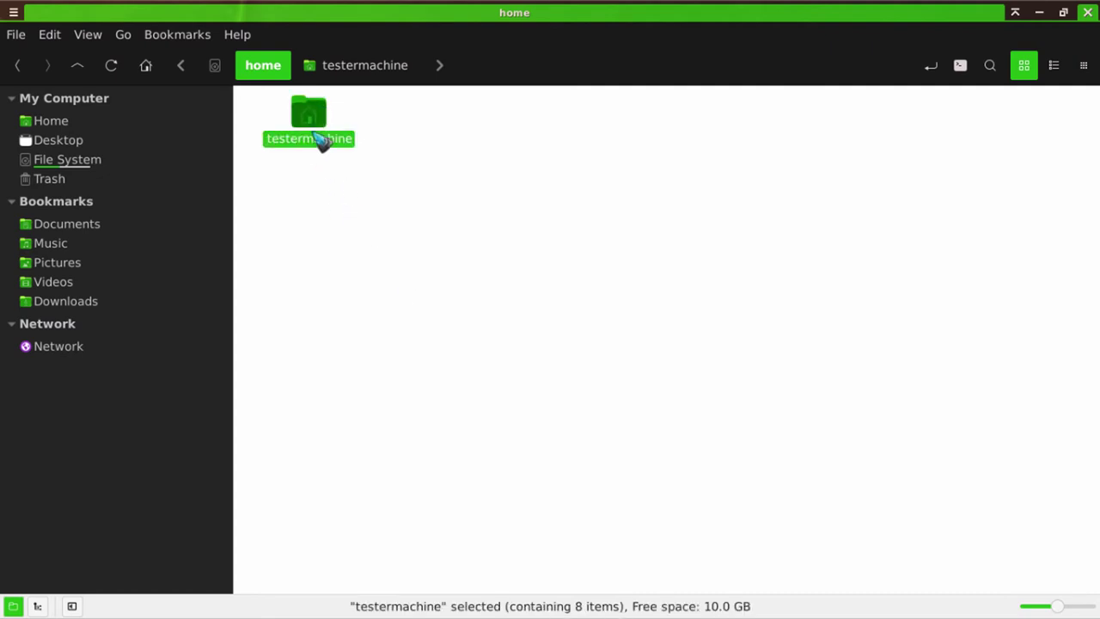
double_click(320, 137)
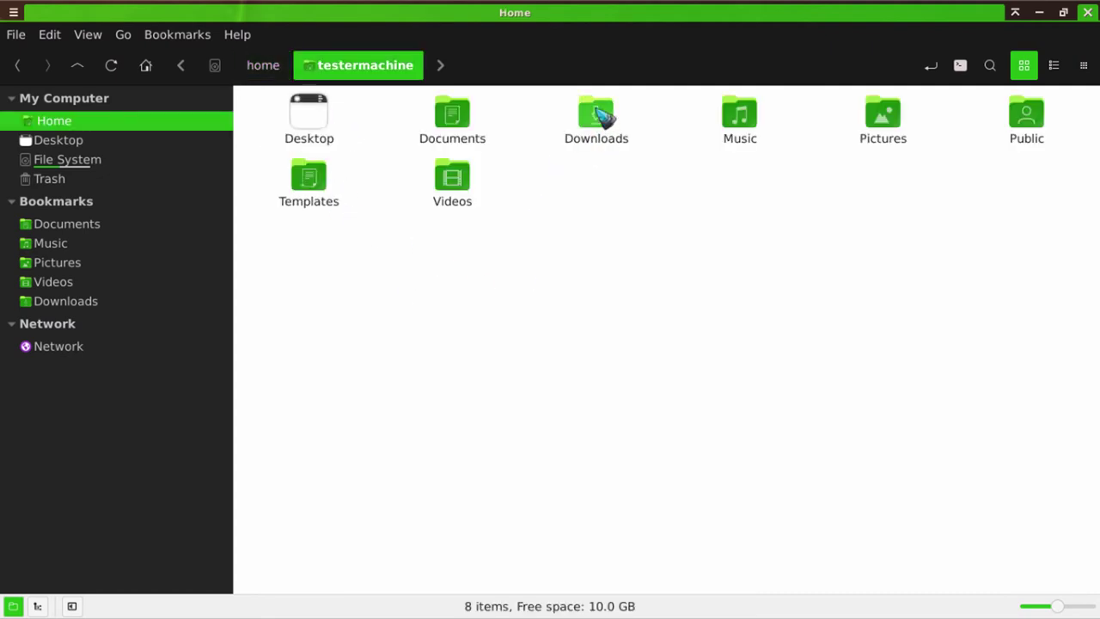
right_click(602, 115)
left_click(659, 297)
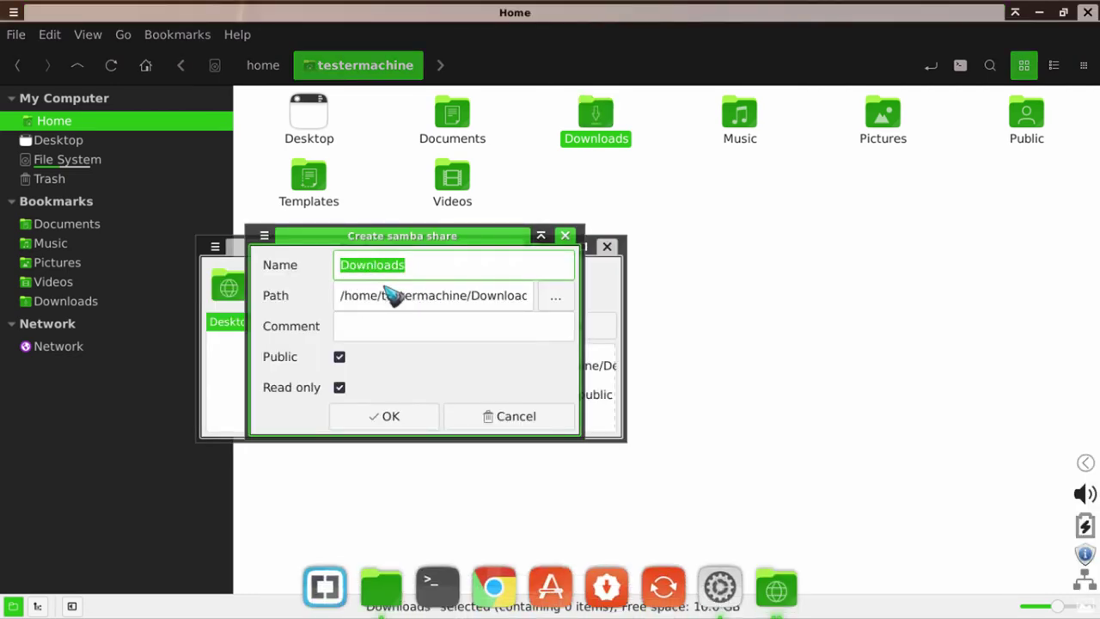
left_click(390, 418)
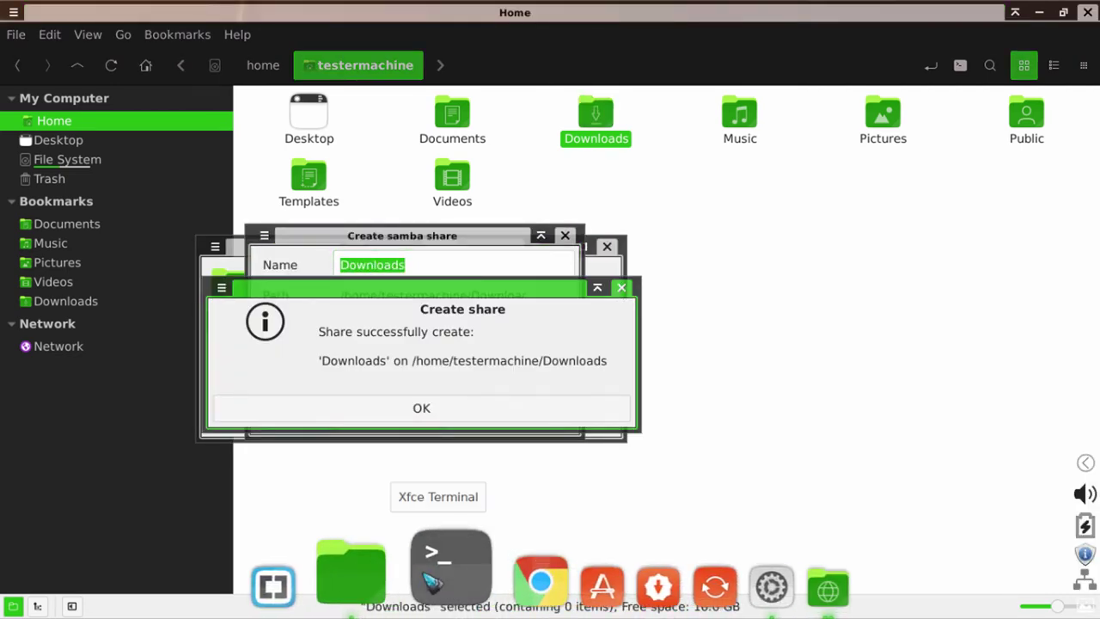
left_click(418, 412)
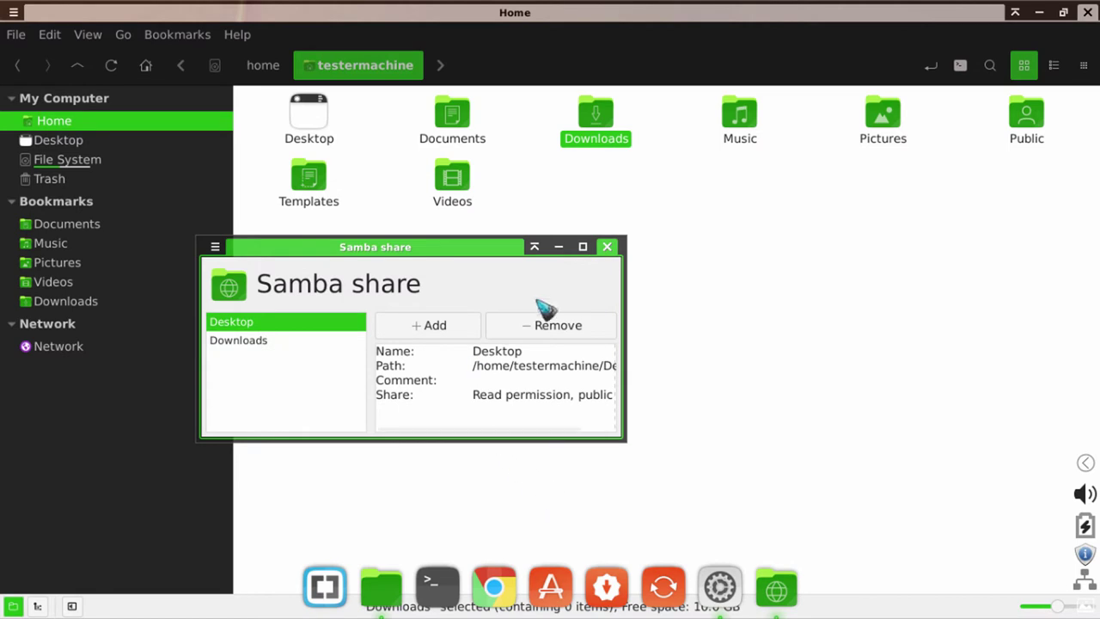
left_click(607, 247)
Back in the root File System, try sharing var, which is refused for insufficient permission.
left_click(210, 65)
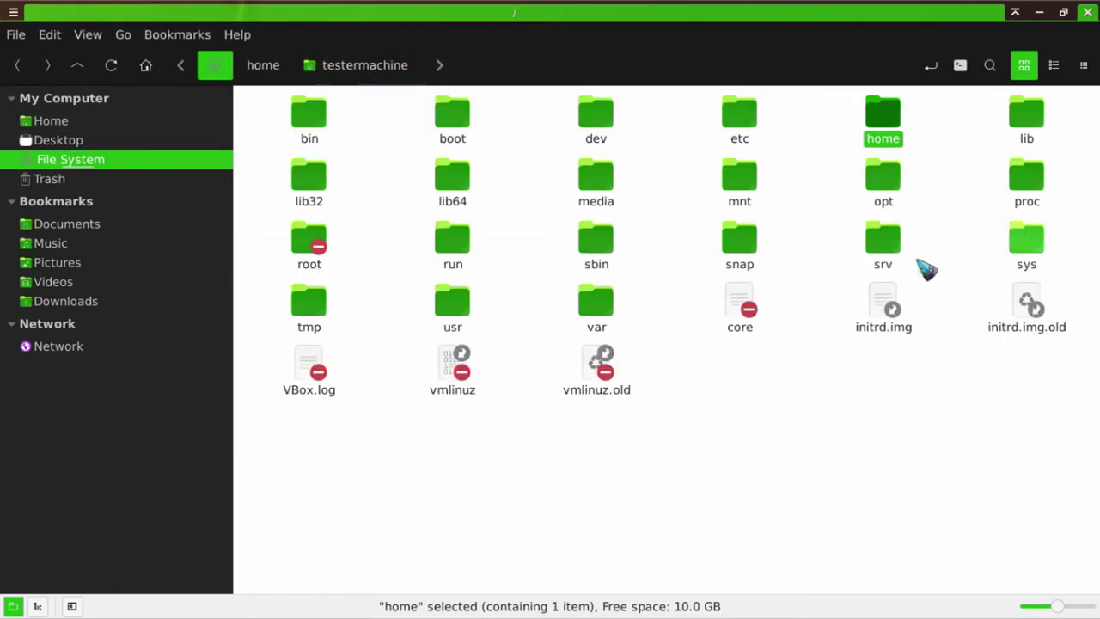
right_click(599, 334)
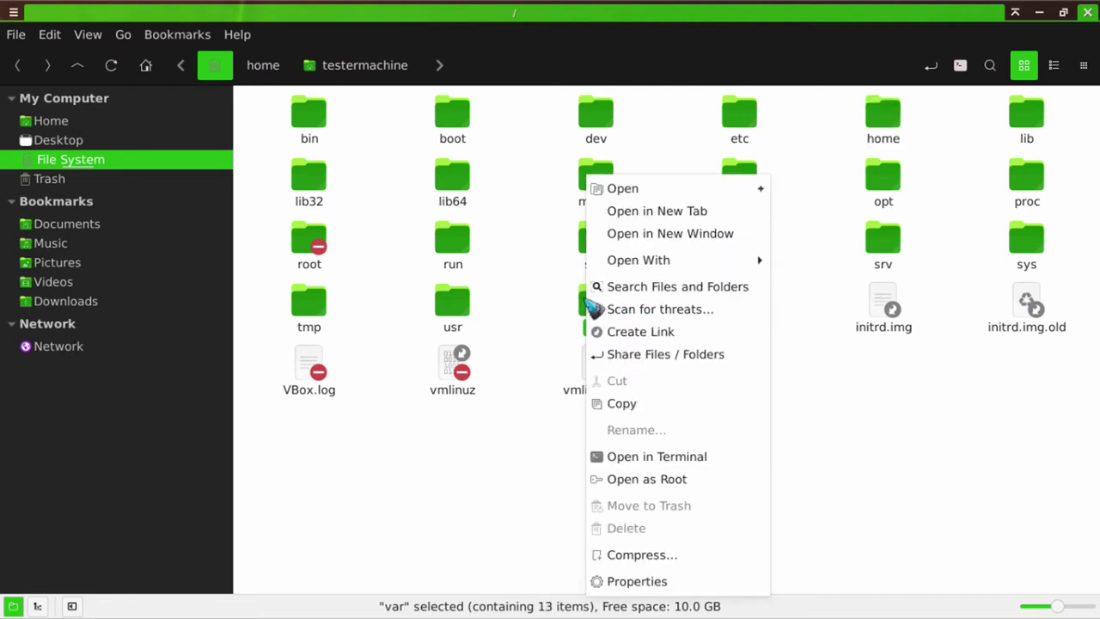
left_click(637, 367)
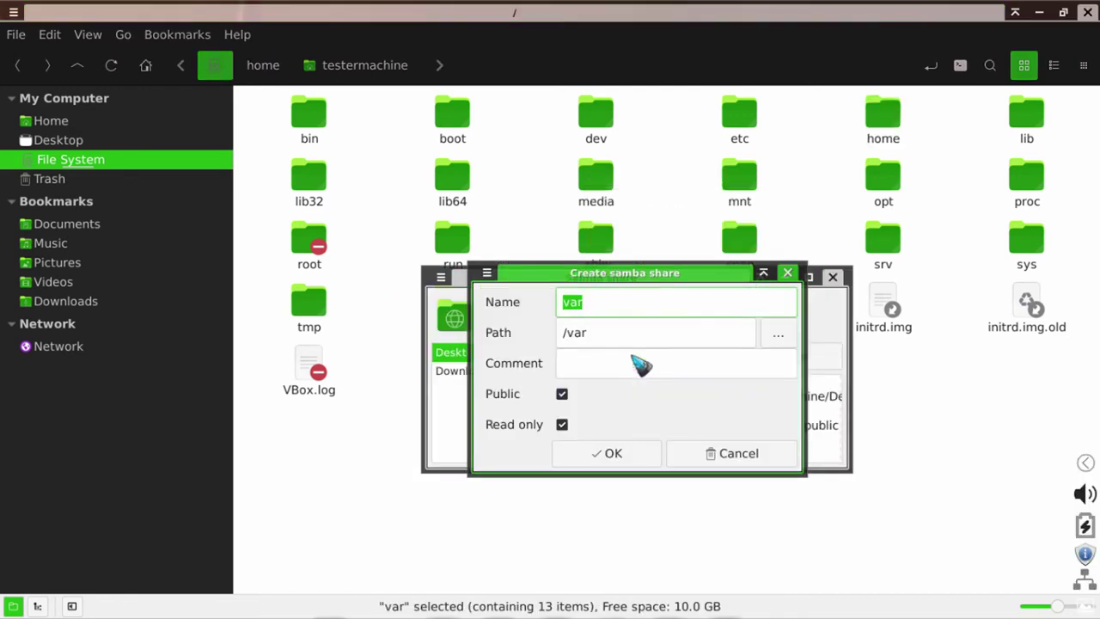
left_click(617, 454)
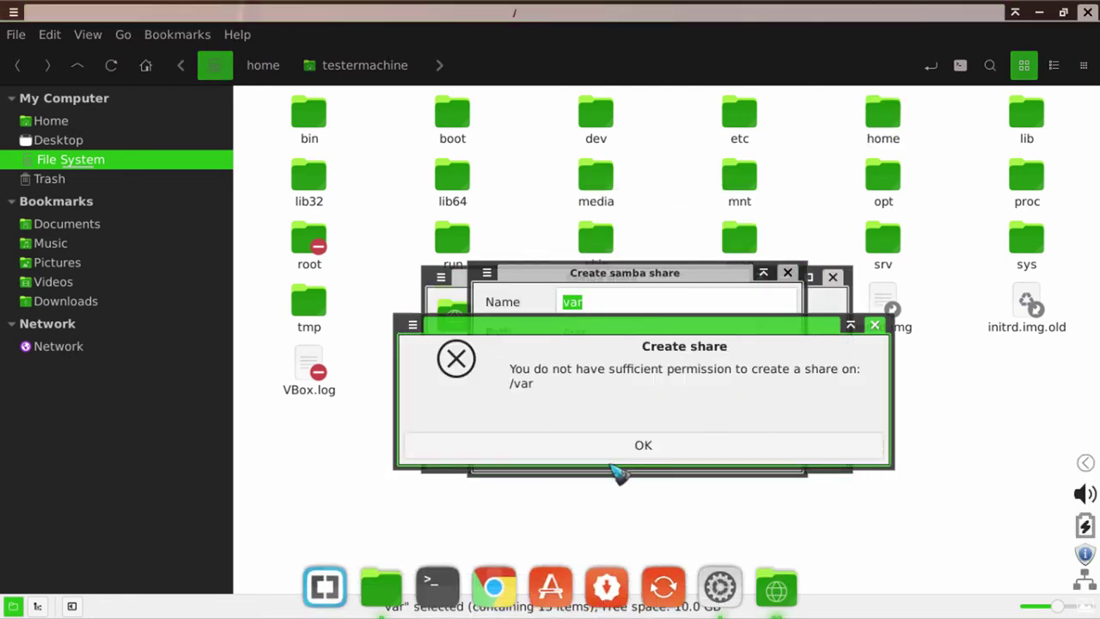
left_click(683, 445)
left_click(789, 274)
left_click(833, 277)
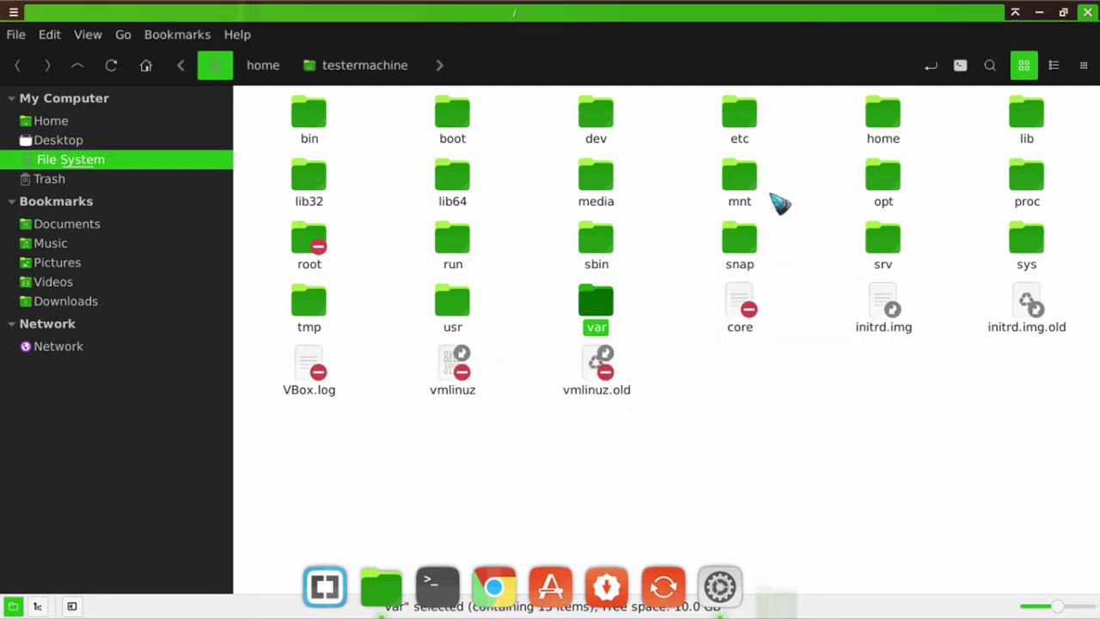
right_click(575, 473)
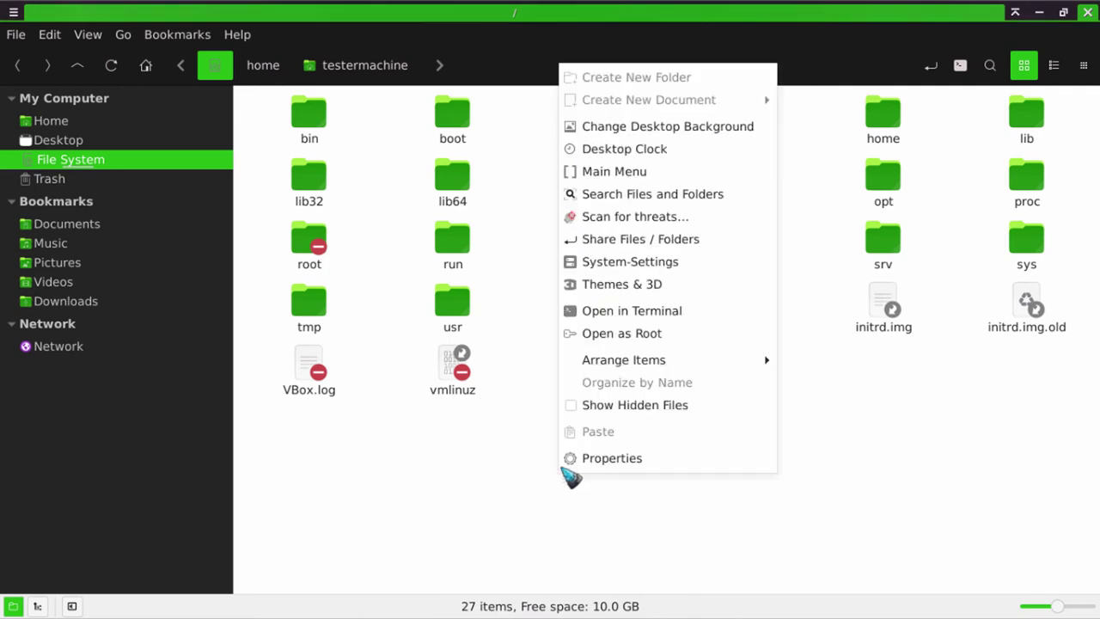
left_click(933, 199)
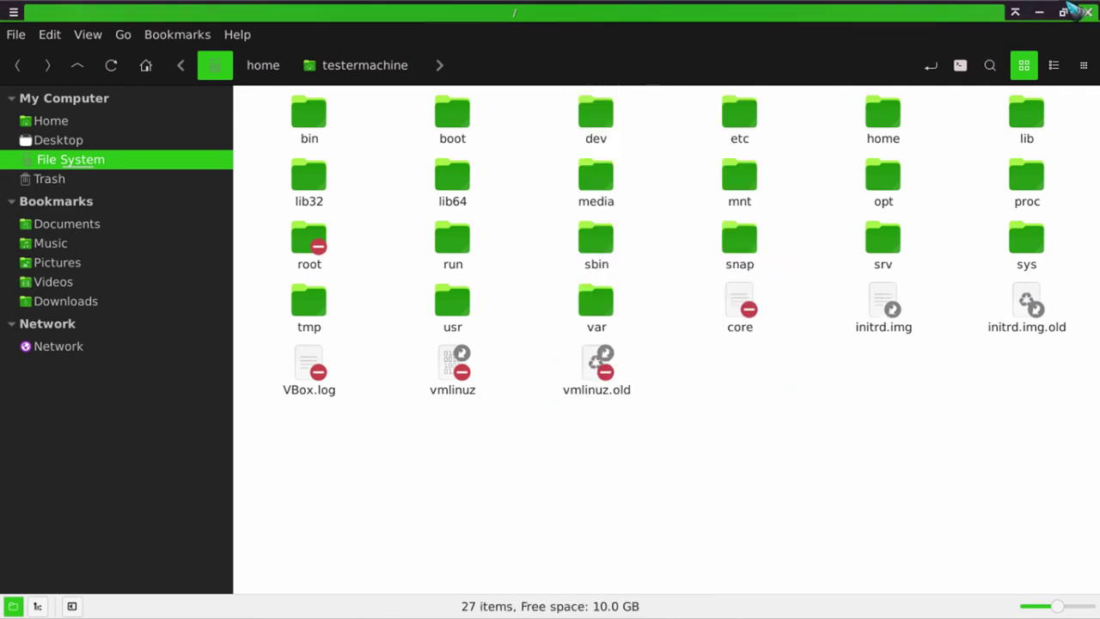
Close Nemo, unshade Settings, and open Samba share listing the Desktop and Downloads shares.
left_click(1087, 12)
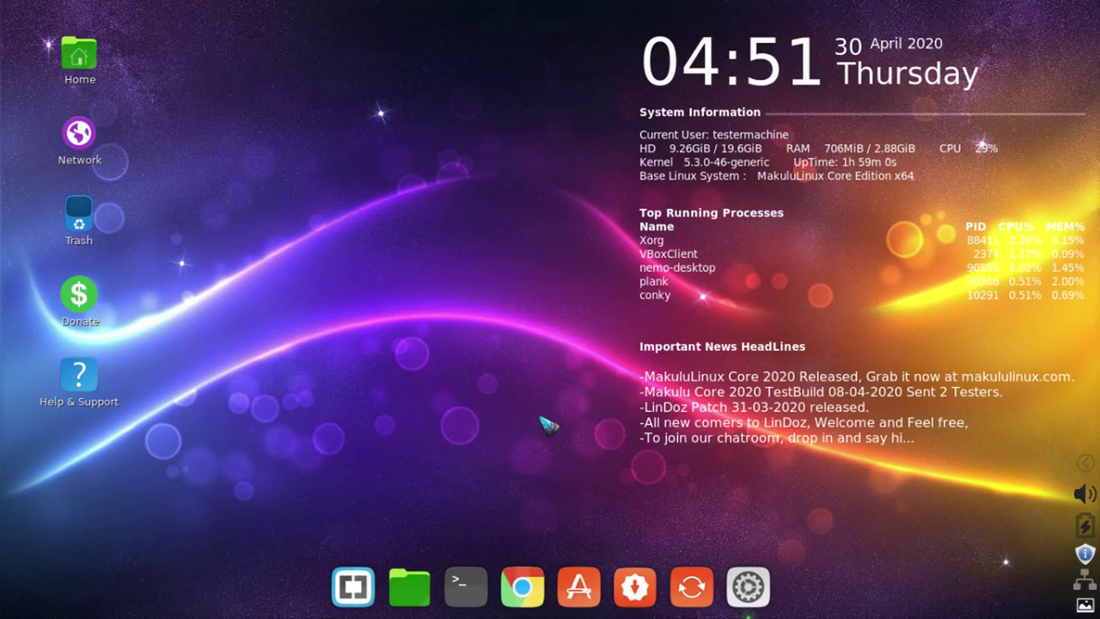
left_click(726, 584)
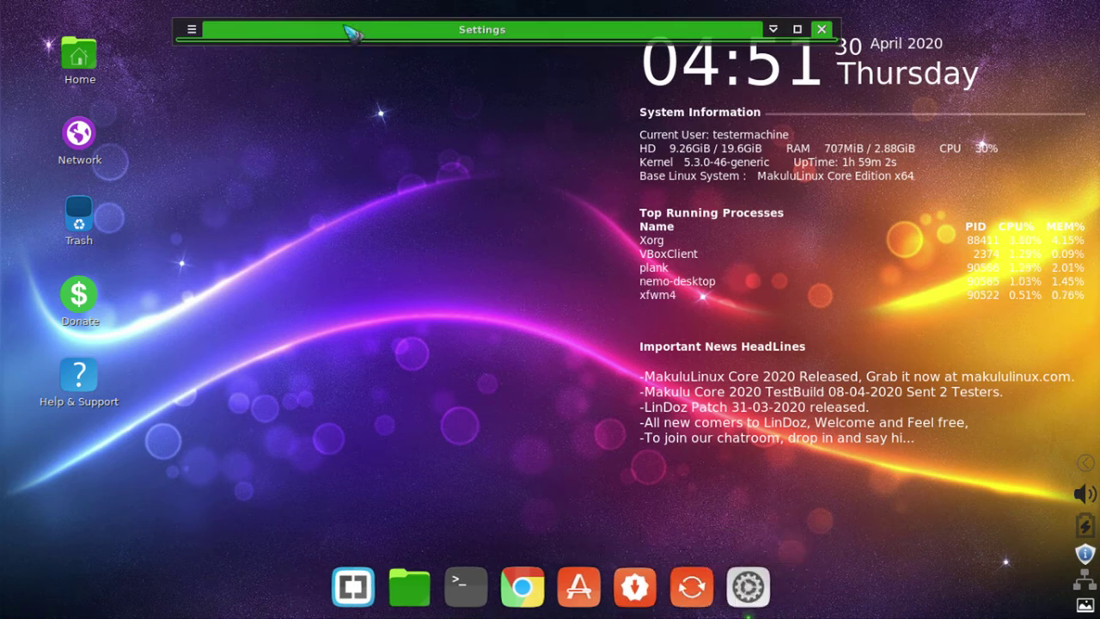
left_click(773, 29)
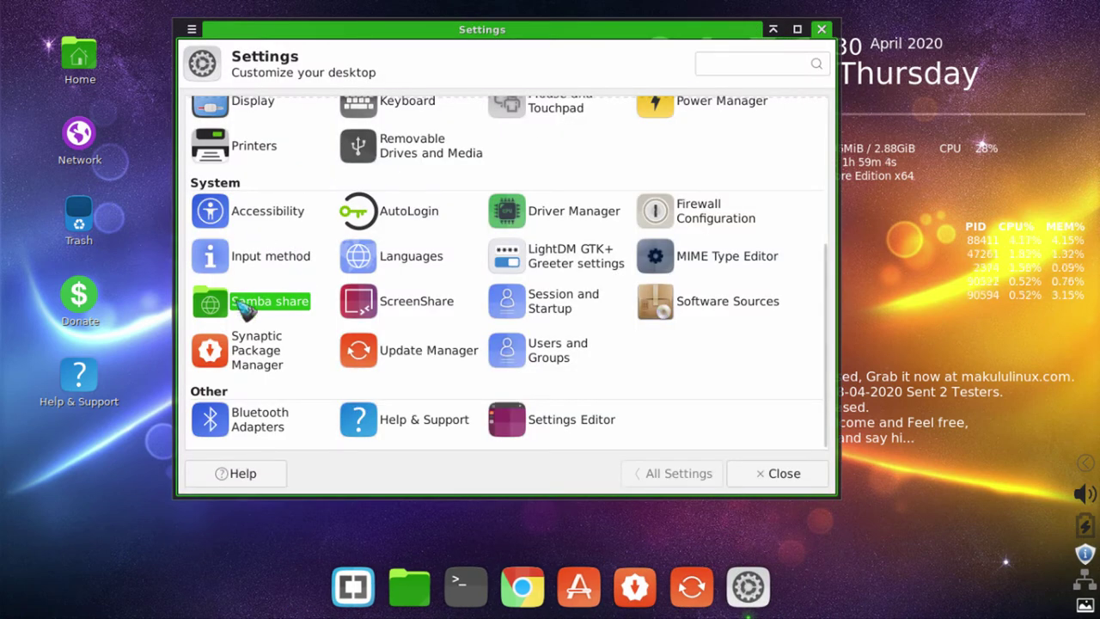
right_click(71, 519)
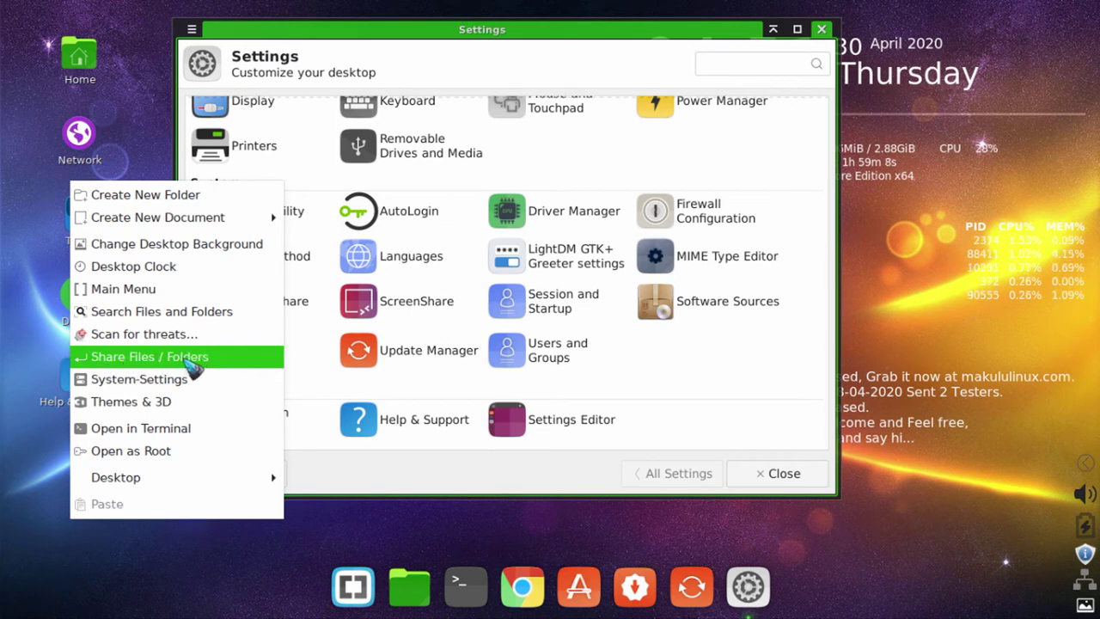
left_click(192, 561)
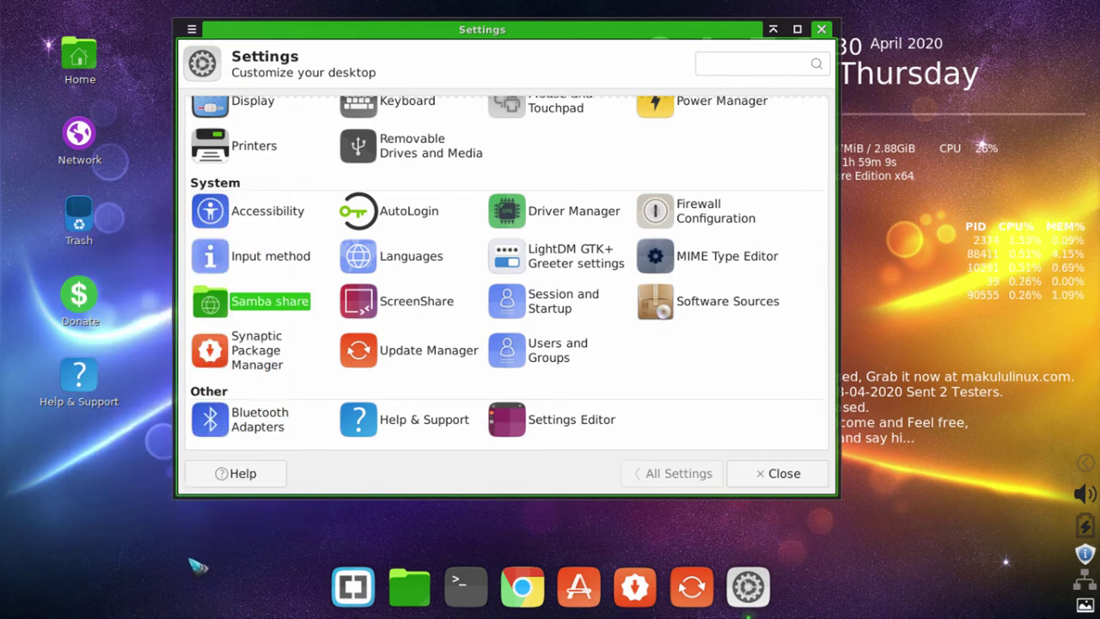
right_click(124, 577)
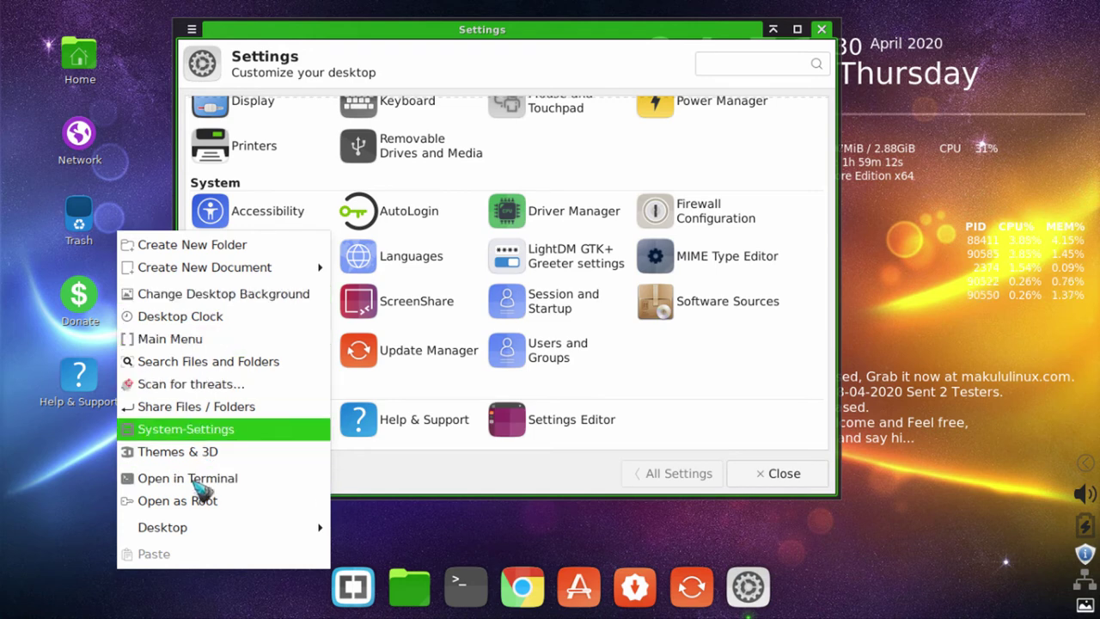
left_click(307, 429)
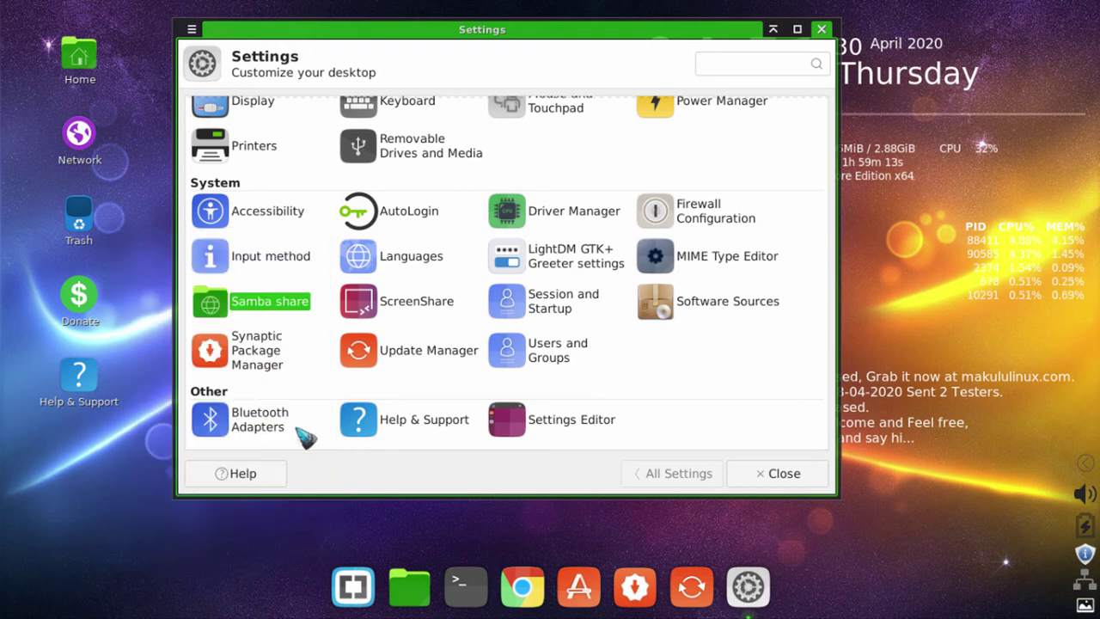
left_click(272, 313)
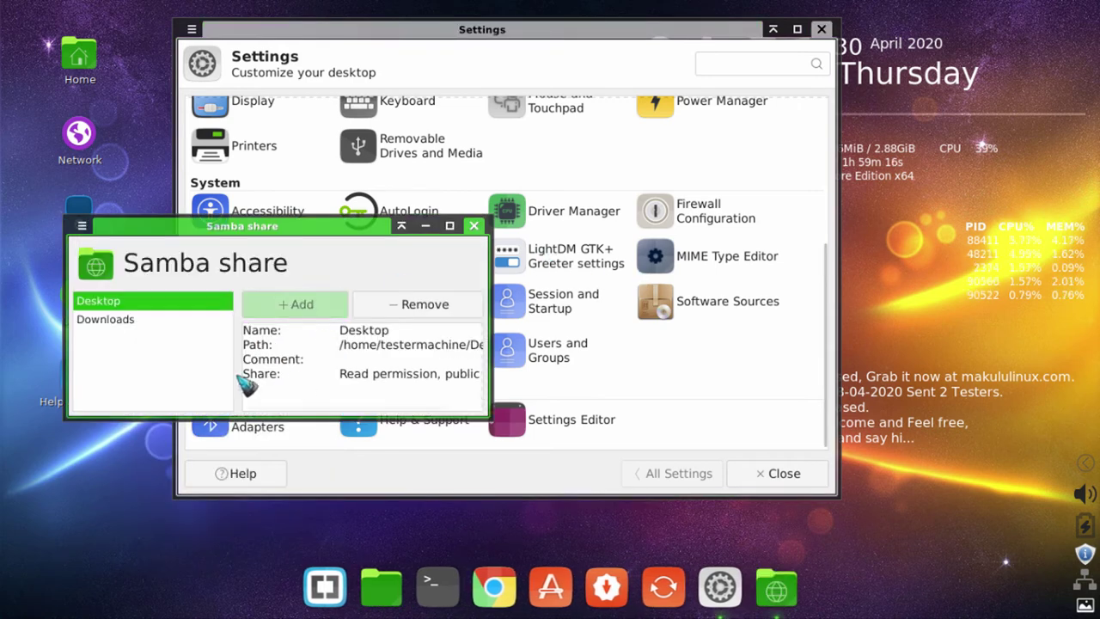
Remove the Desktop share from Samba share.
left_click(135, 325)
left_click(137, 305)
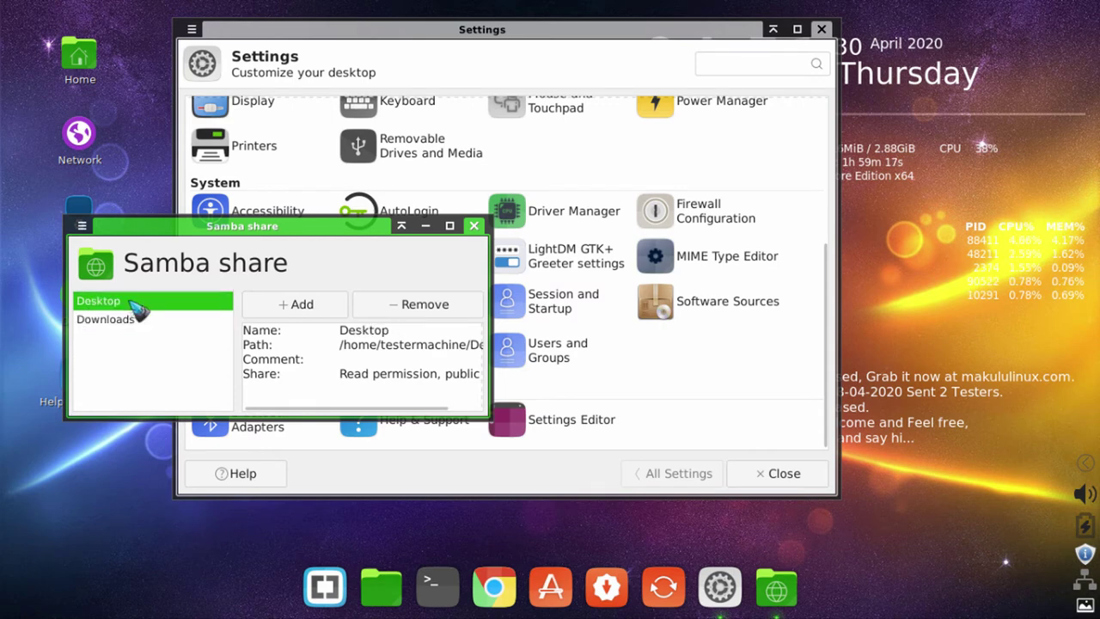
left_click(411, 308)
left_click(567, 390)
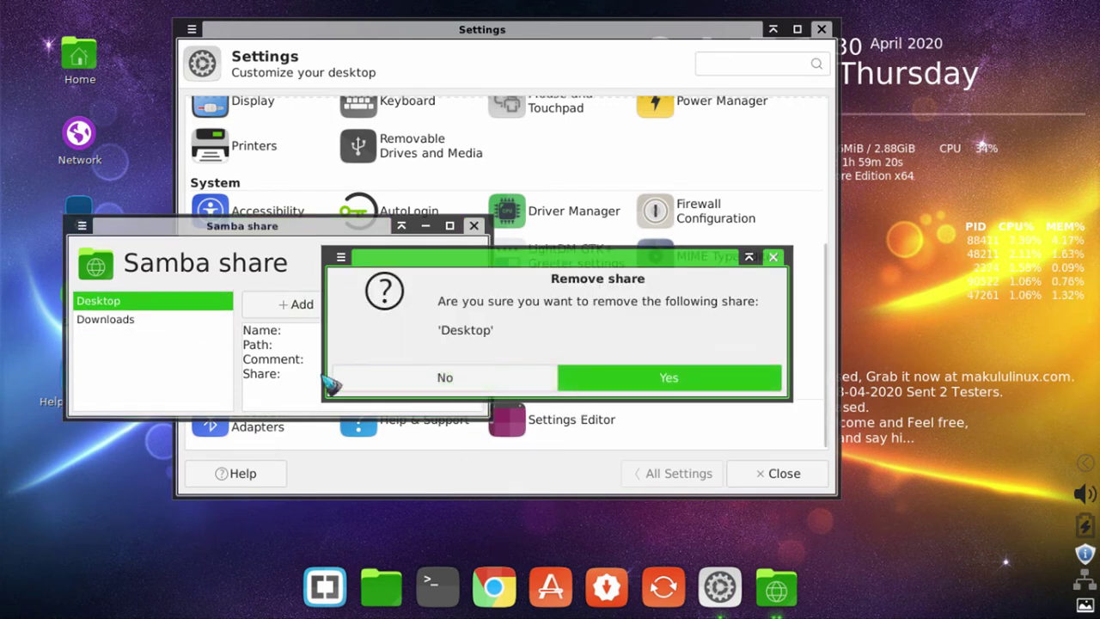
left_click(260, 397)
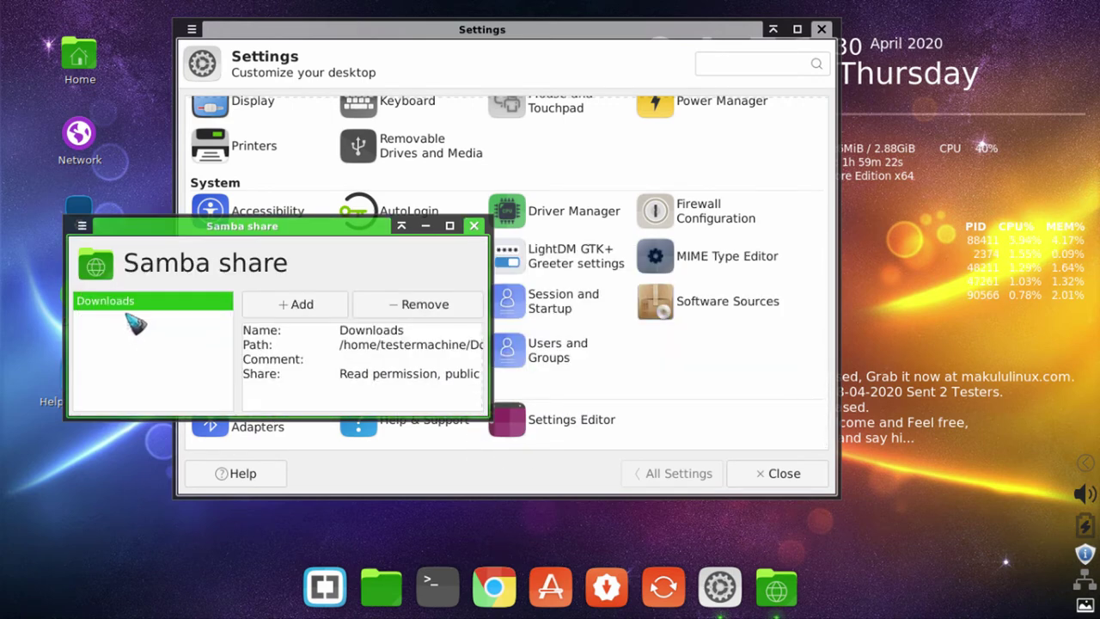
Remove the Downloads share and close the empty share manager.
left_click(400, 307)
left_click(675, 379)
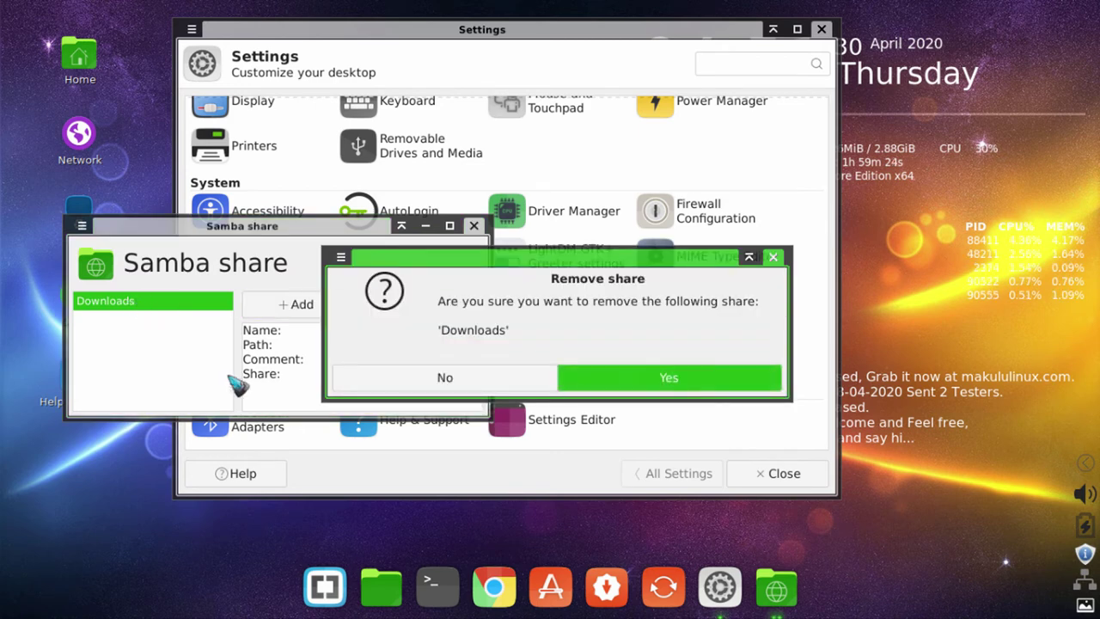
left_click(299, 398)
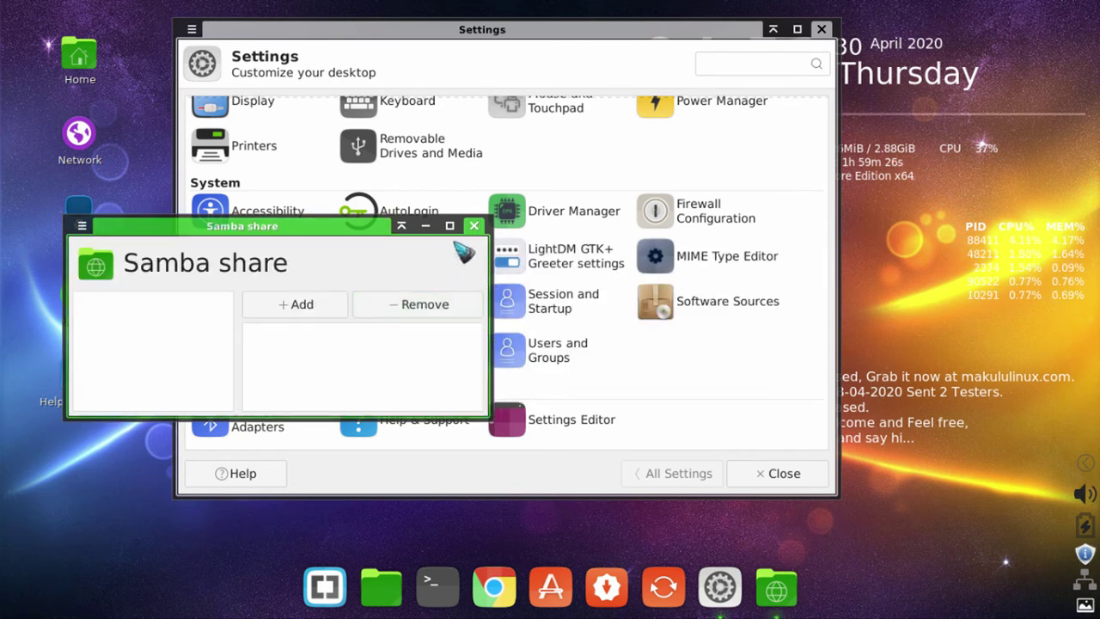
left_click(473, 226)
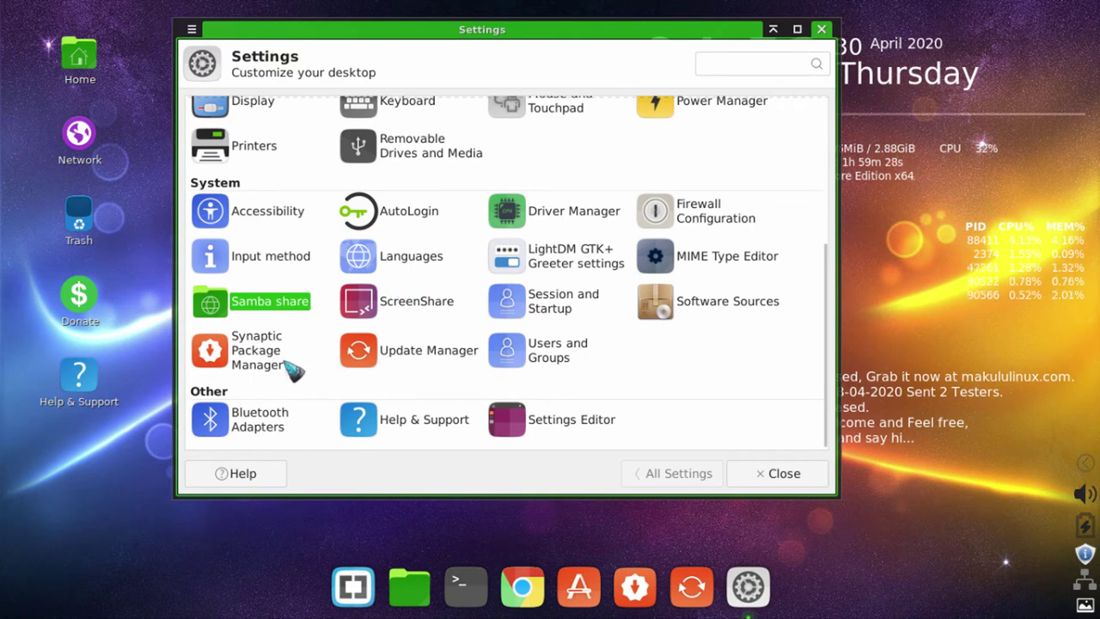
Bring back System-Settings and open ScreenShare's options, moving the window down and right.
left_click(748, 587)
right_click(231, 122)
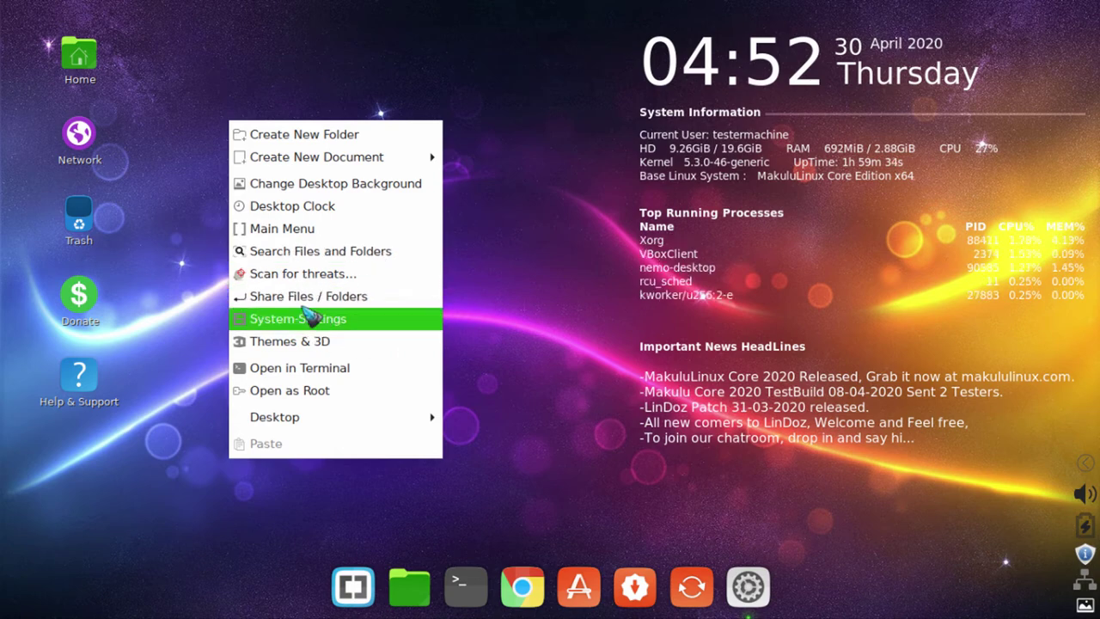
left_click(748, 587)
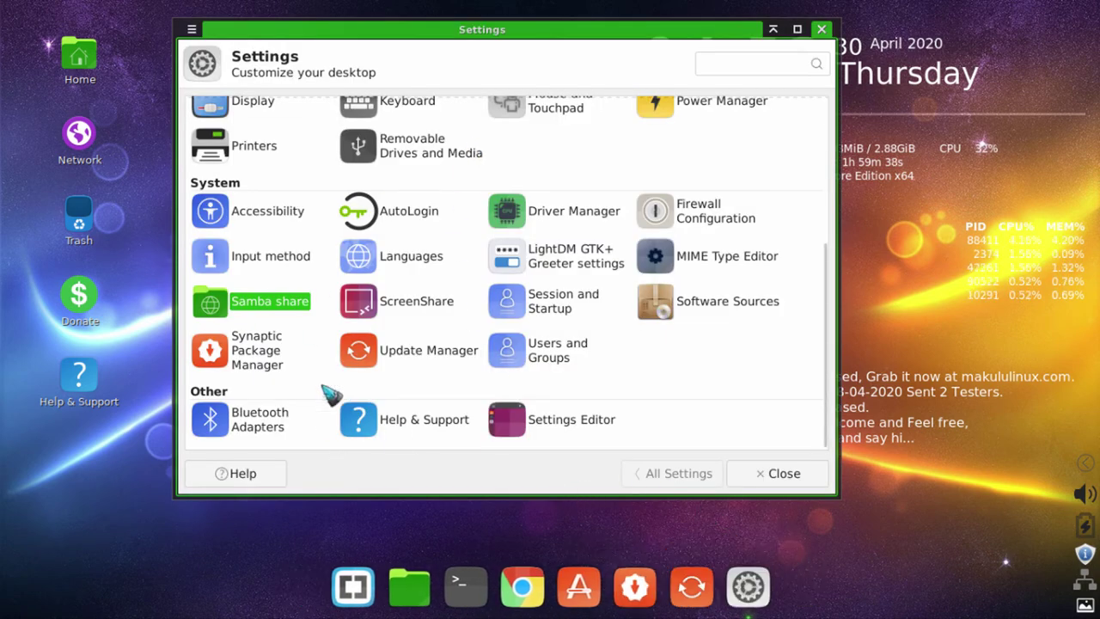
left_click(410, 307)
left_click_drag(213, 30, 306, 100)
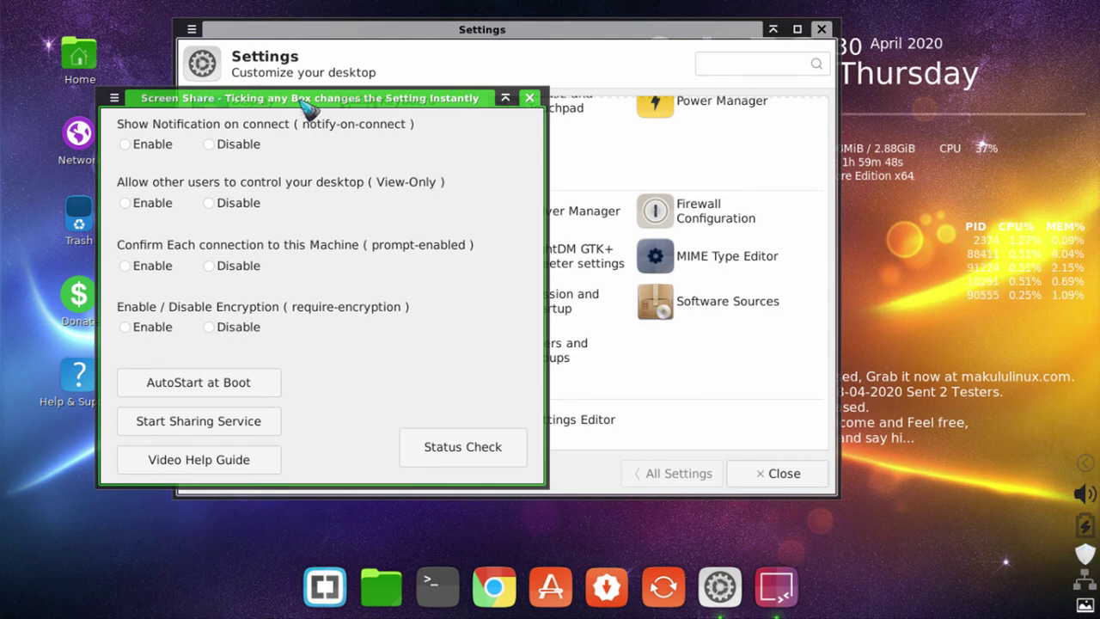
Roll up Settings and browse the Internet and Multimedia application menu categories.
left_click_drag(306, 105, 314, 127)
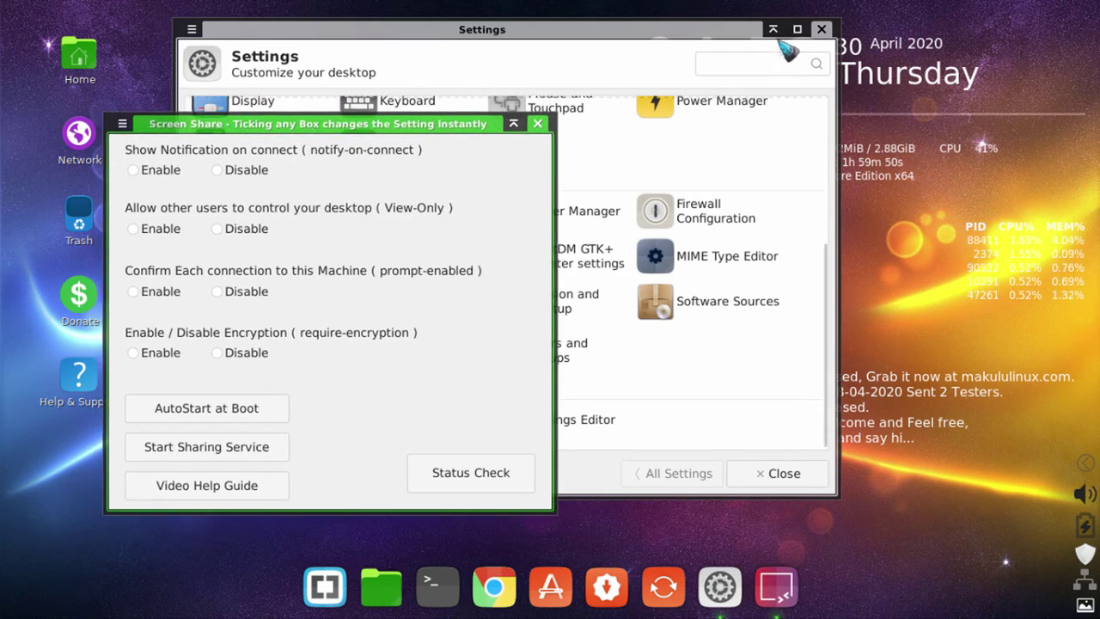
left_click(784, 45)
left_click(774, 30)
left_click(324, 587)
left_click(52, 327)
left_click(73, 345)
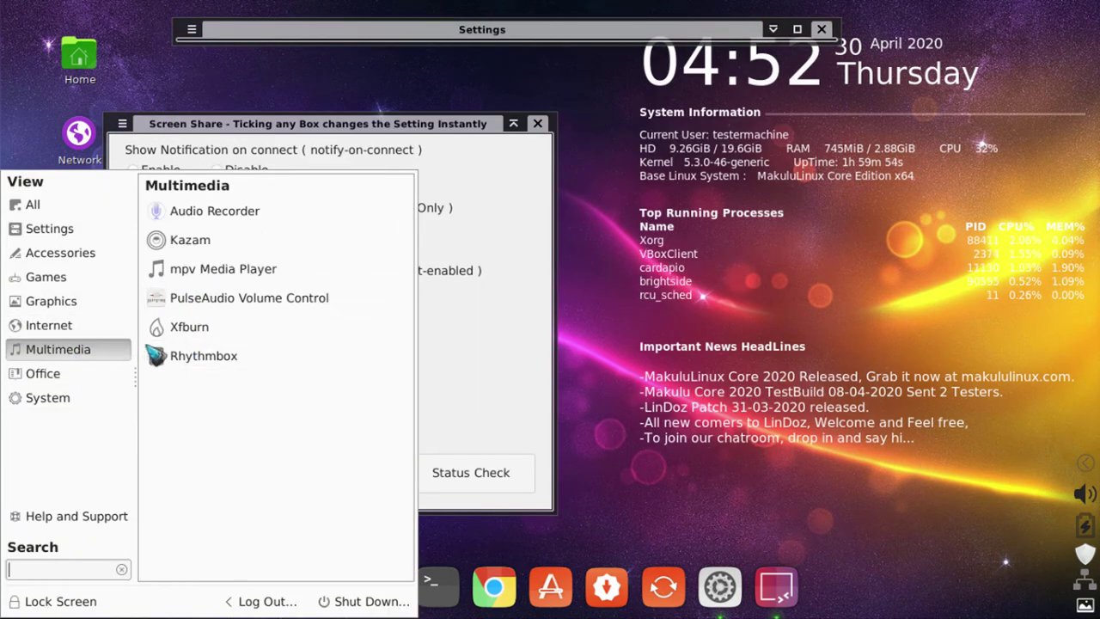
left_click(52, 327)
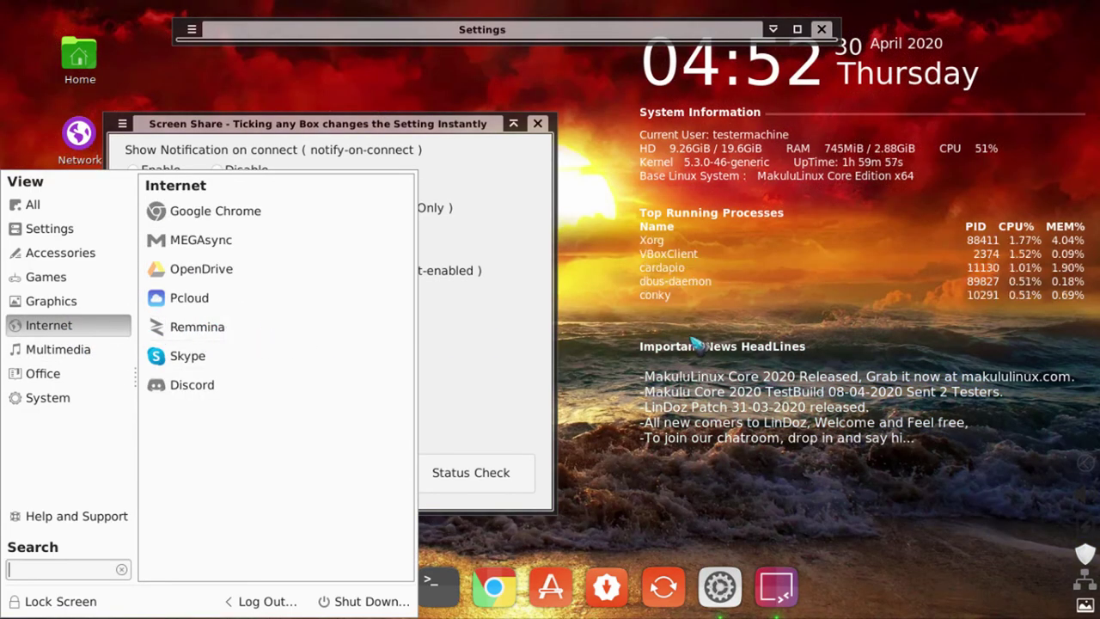
left_click(692, 340)
Reposition Screen Share, run Status Check, and close the Screen Share options window.
left_click(456, 122)
left_click_drag(455, 121, 495, 80)
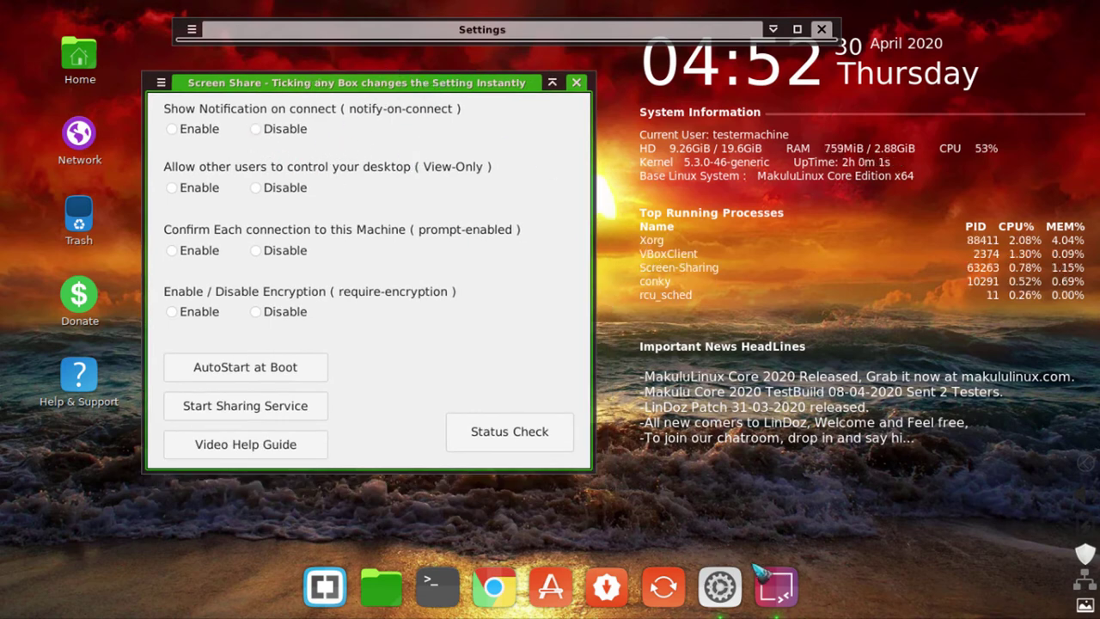
left_click(324, 587)
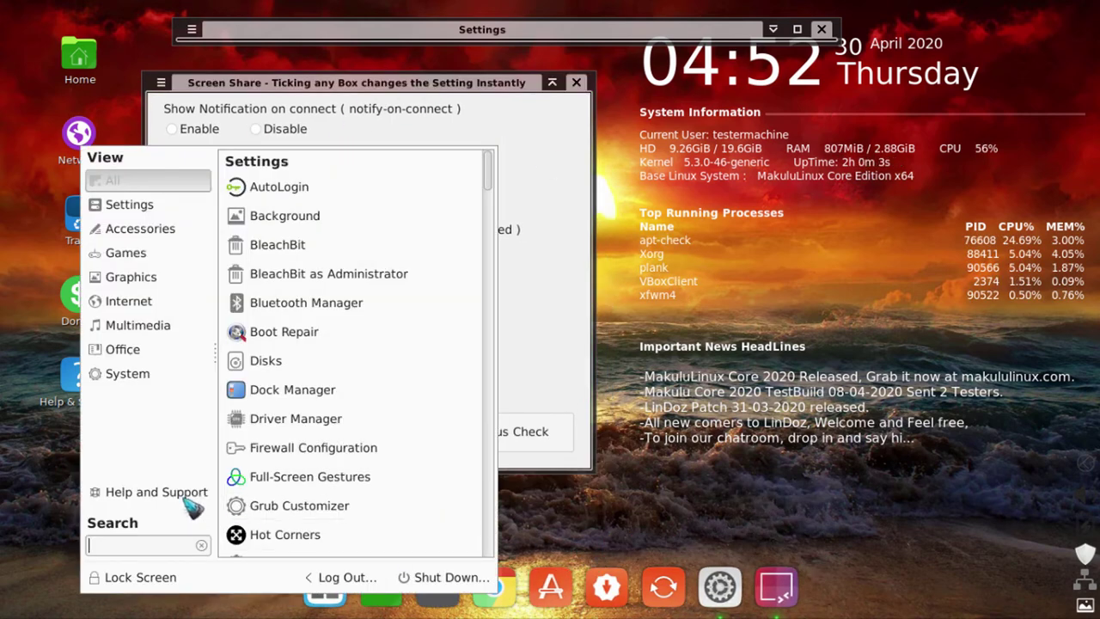
scroll(418, 361, "down", 15)
scroll(417, 381, "down", 15)
scroll(416, 381, "down", 10)
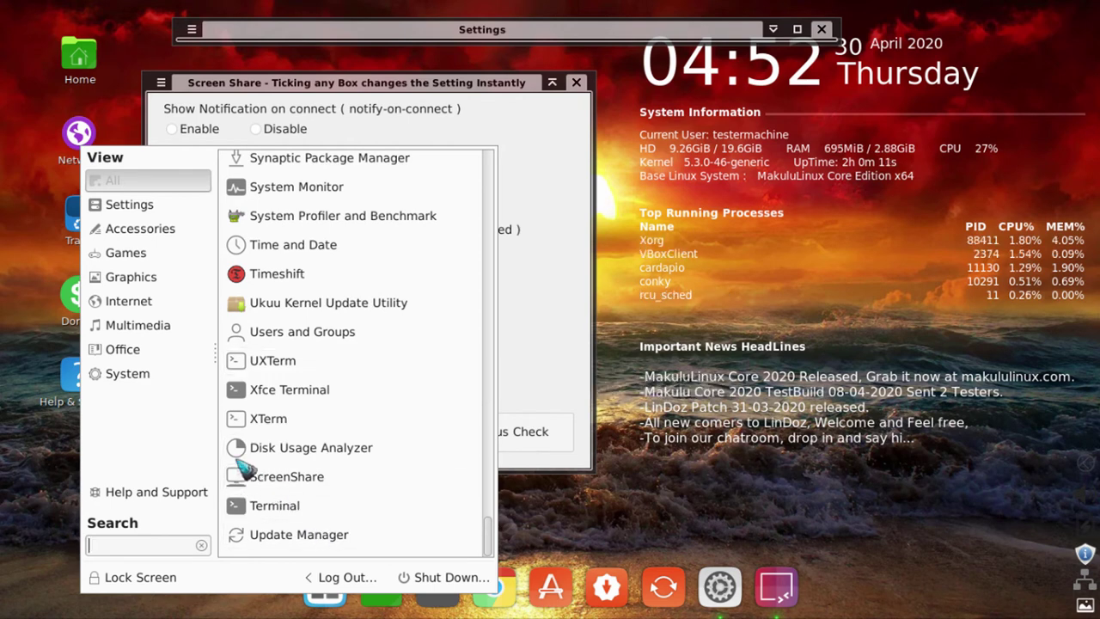
left_click(245, 476)
left_click(722, 576)
left_click(510, 432)
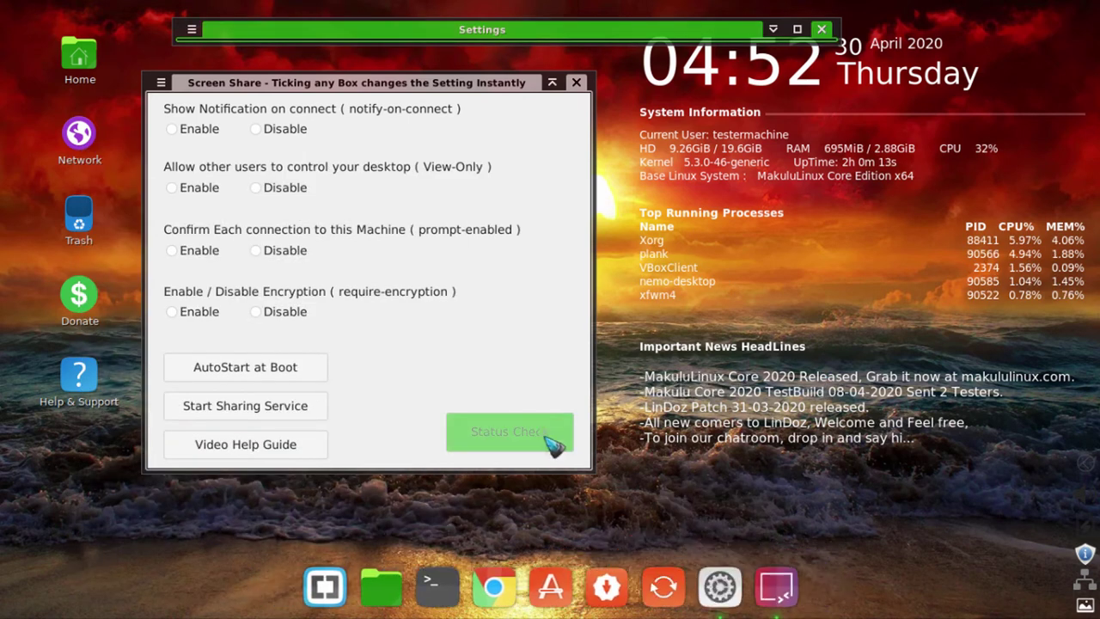
left_click(576, 83)
Close and reopen Settings, then bring up the Screen Share options.
left_click(740, 585)
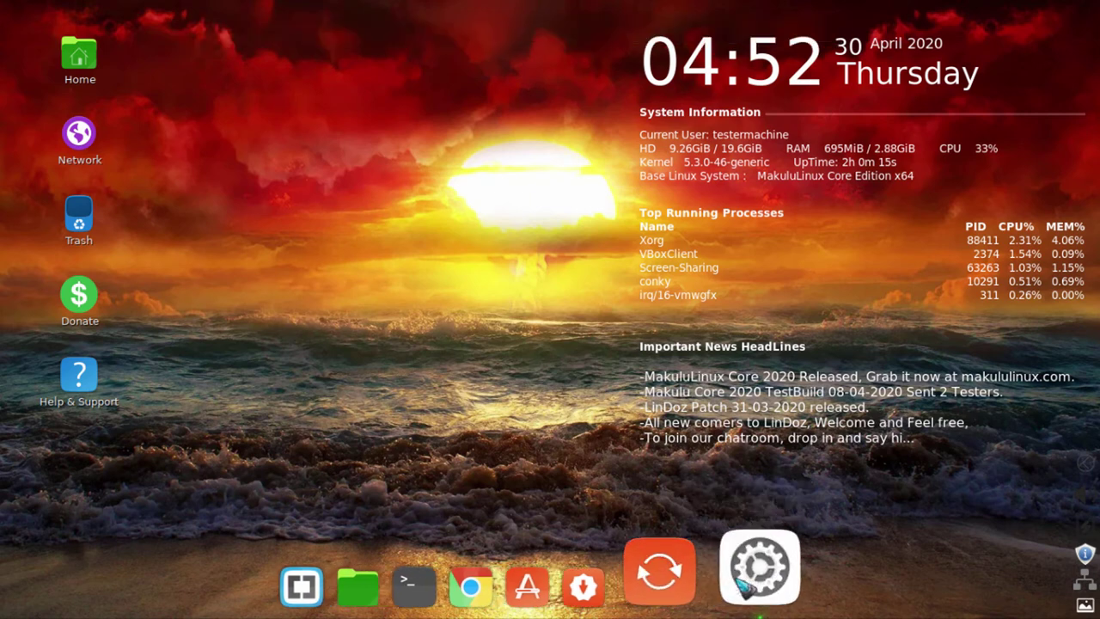
left_click(747, 587)
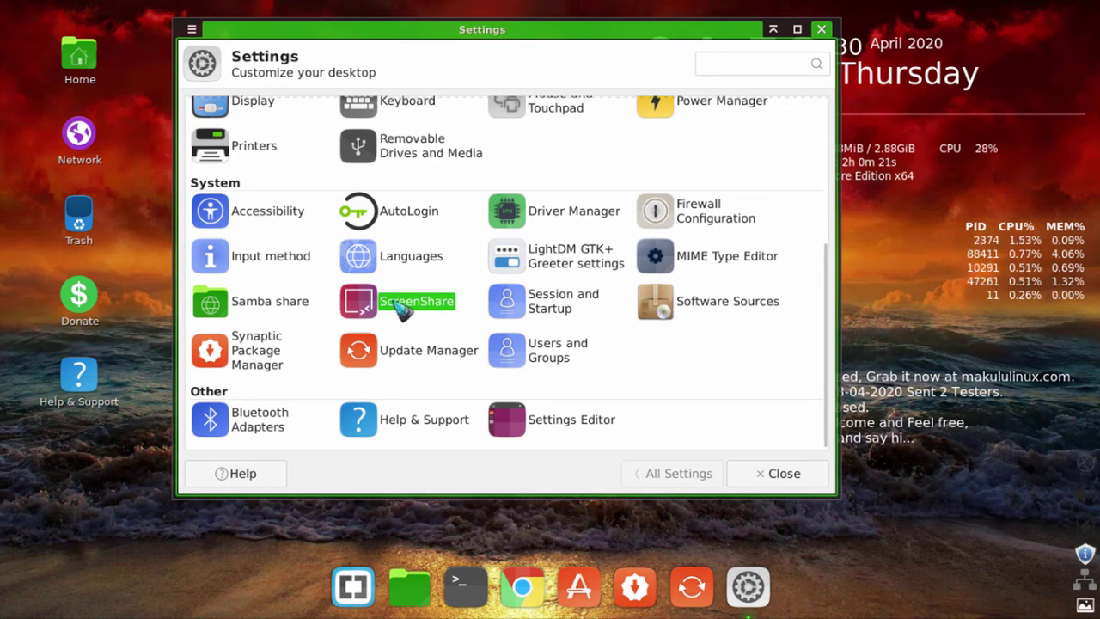
left_click(400, 306)
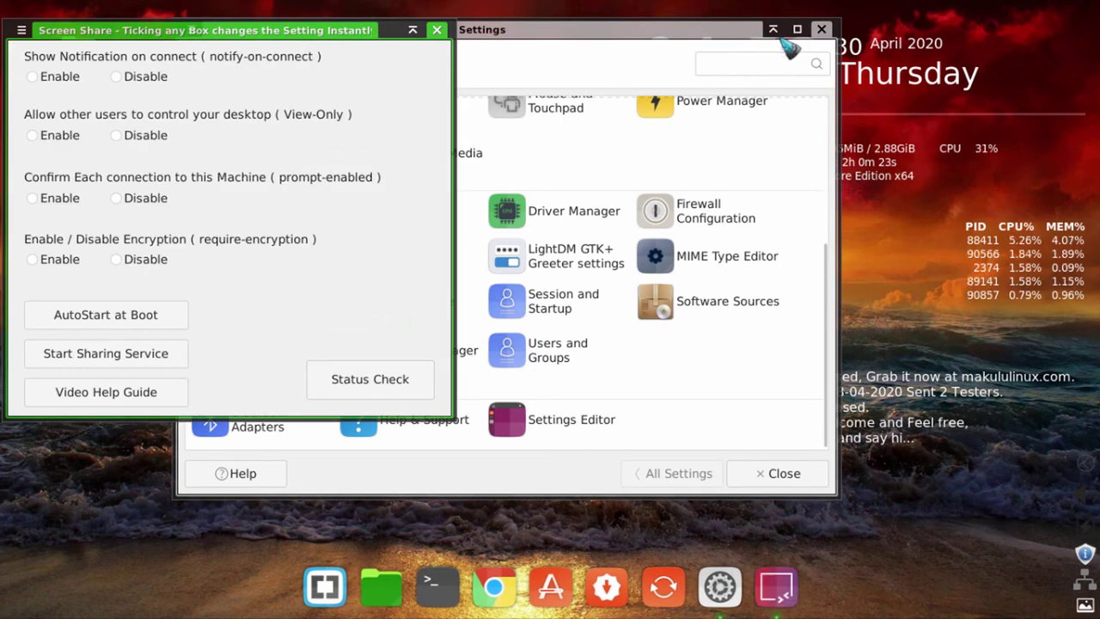
Minimize Settings to a lower bar and shift the Screen Share window to the right.
left_click(773, 29)
left_click_drag(827, 540, 679, 589)
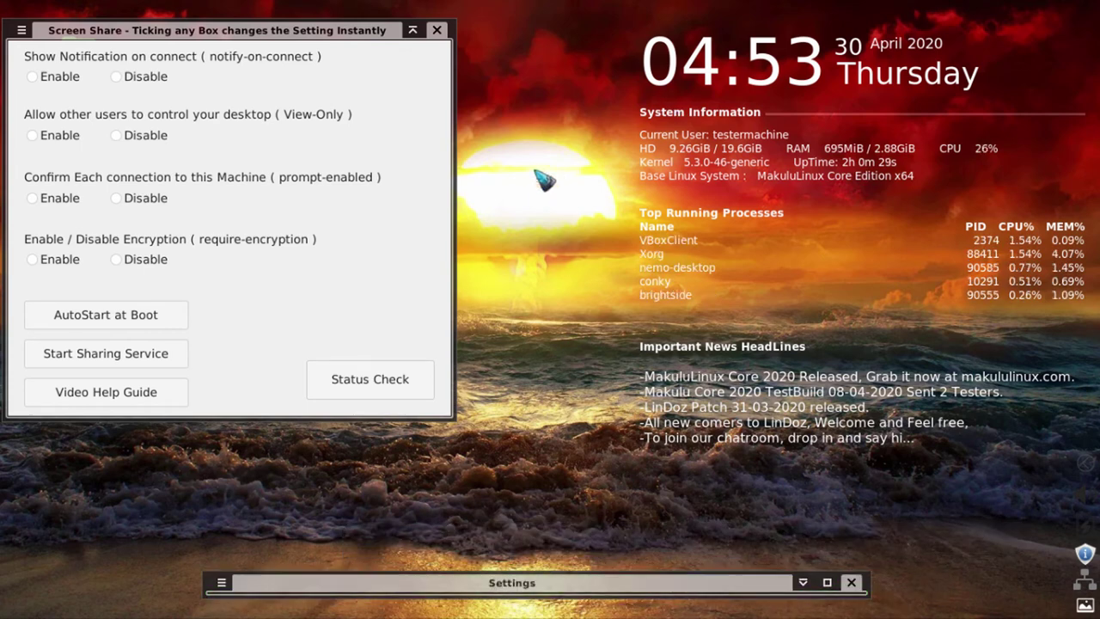
left_click(181, 33)
left_click_drag(180, 39, 225, 41)
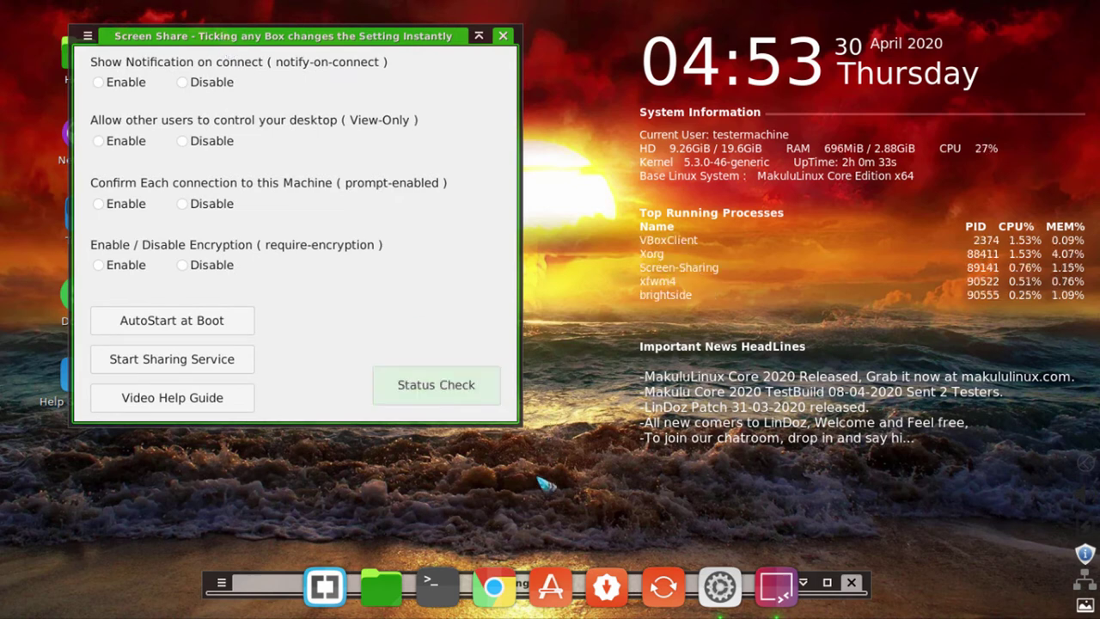
Refocus Settings through its bar's window menu, then reposition the Screen Share window.
left_click(667, 511)
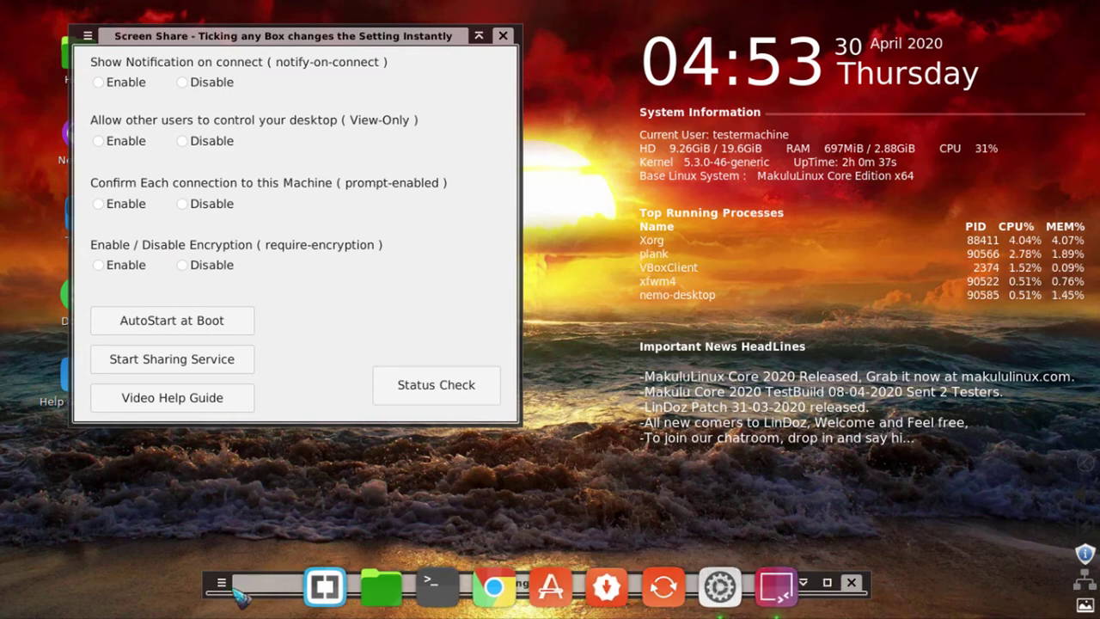
left_click(221, 583)
left_click(284, 466)
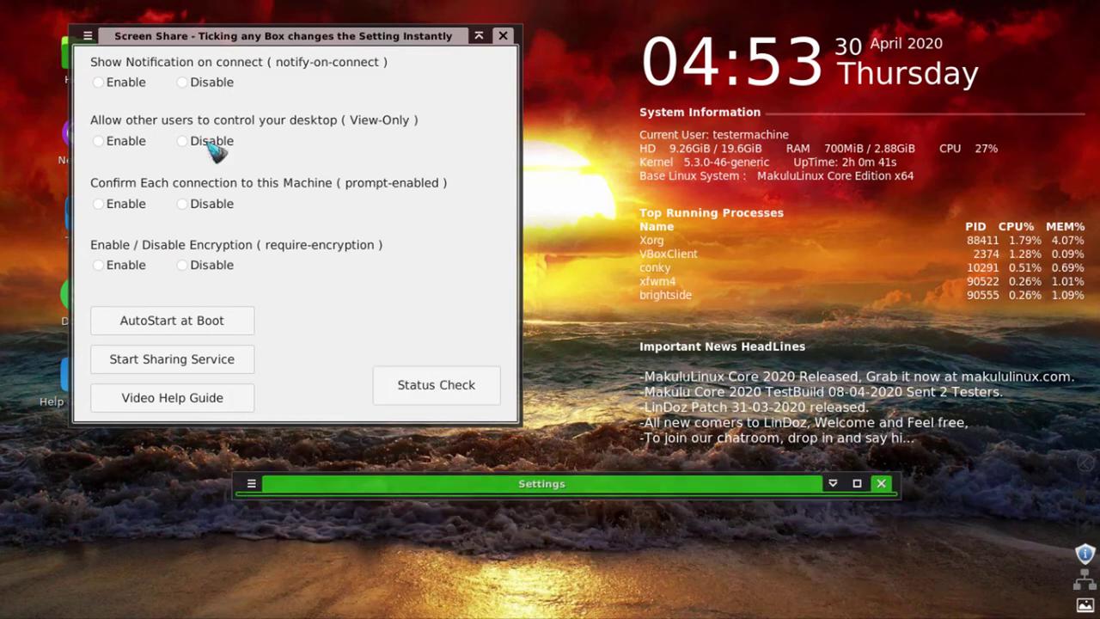
left_click(320, 40)
left_click_drag(320, 39, 274, 40)
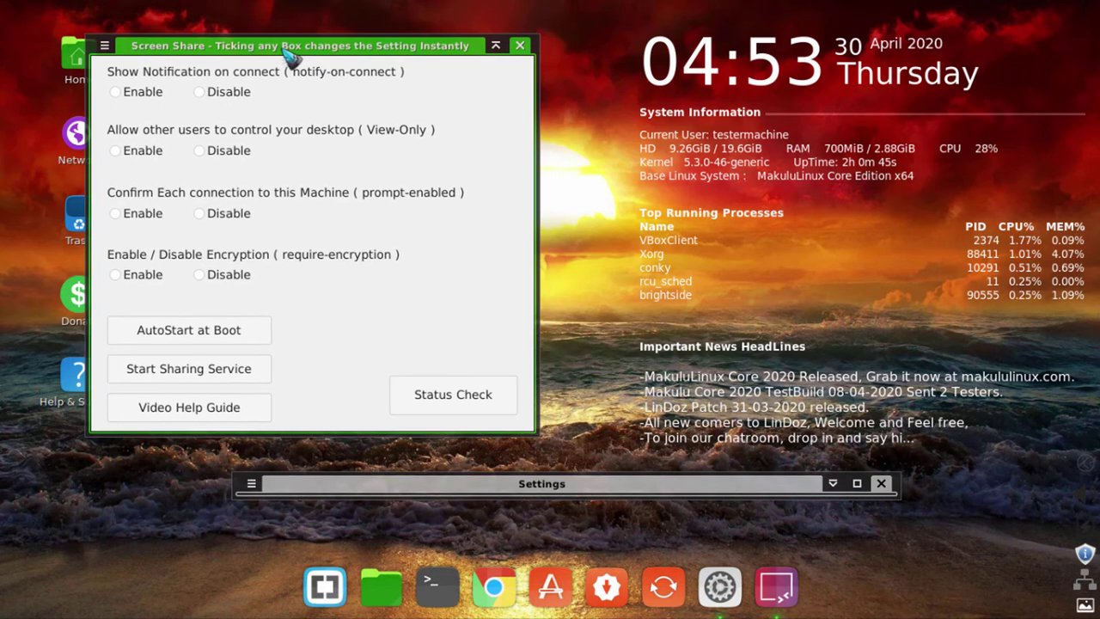
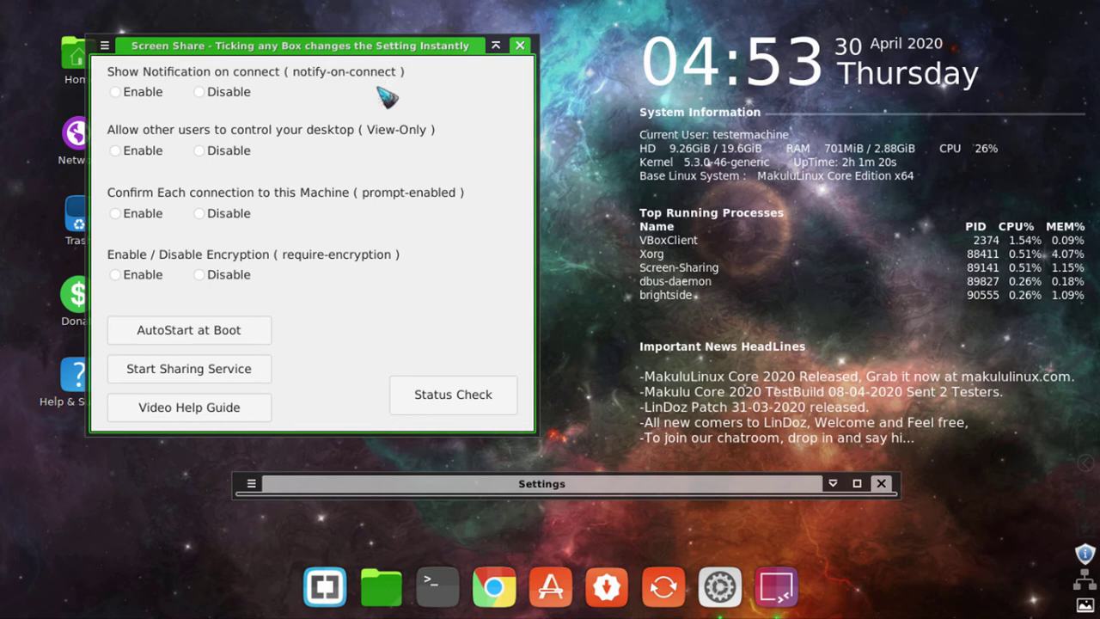
Review the initial Vino settings listing, noting the notify-on-connect value, then close it.
left_click(467, 408)
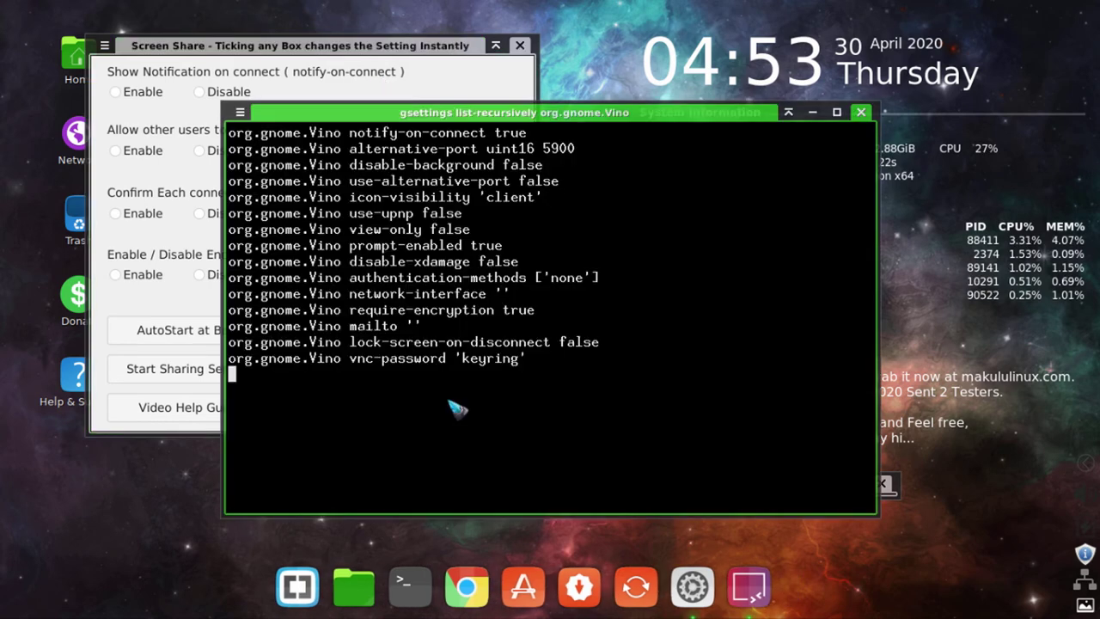
left_click_drag(415, 127, 674, 101)
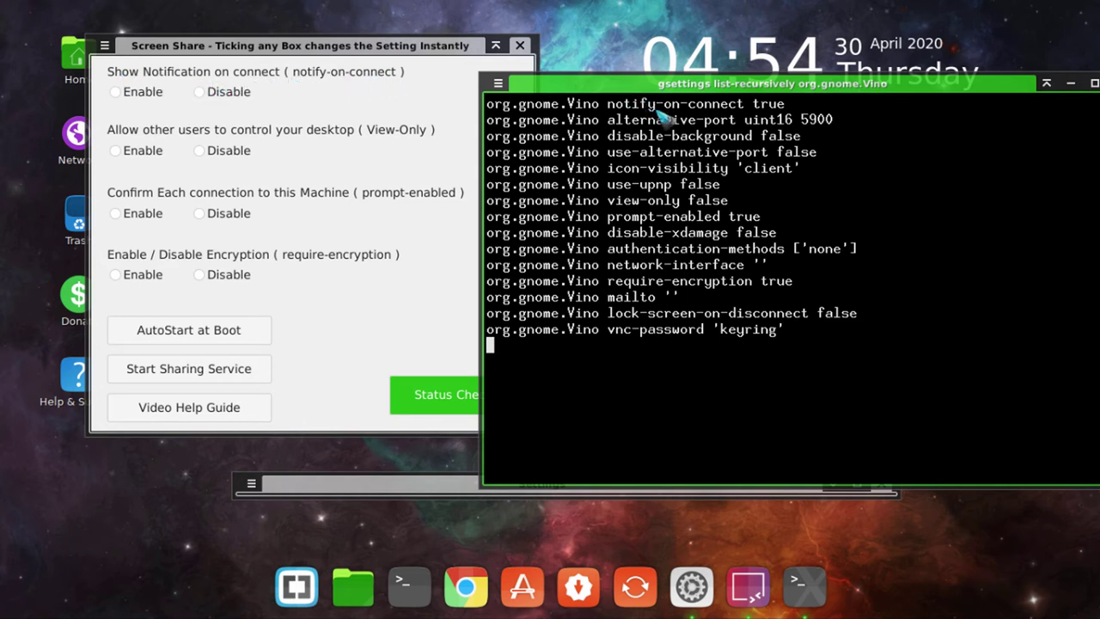
left_click_drag(799, 121, 762, 106)
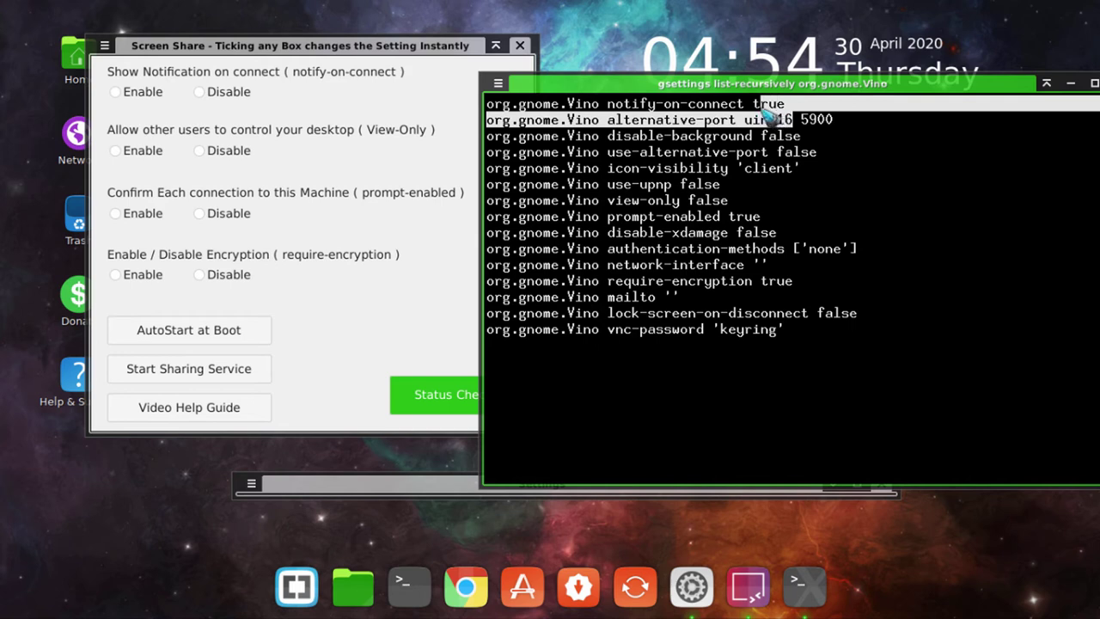
left_click(756, 105)
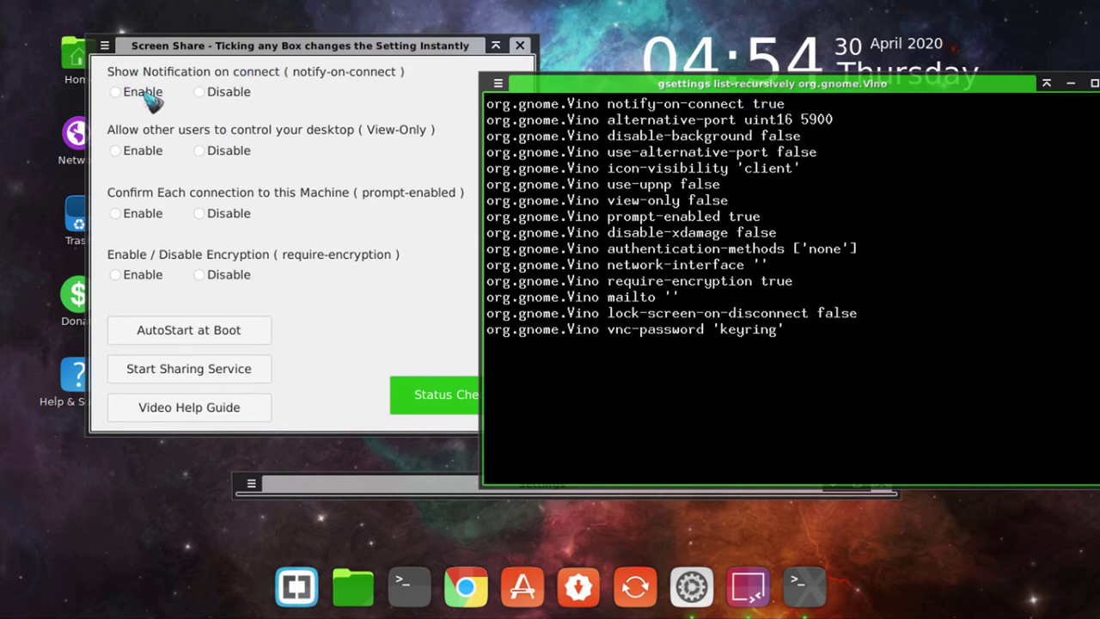
left_click_drag(1059, 86, 850, 86)
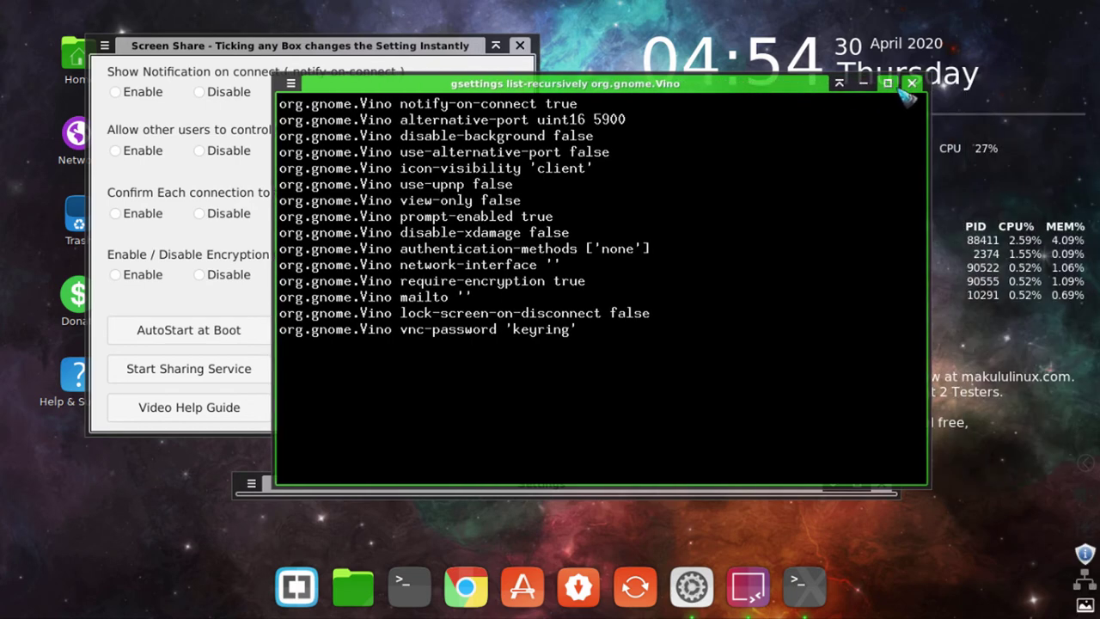
left_click(886, 84)
Disable Show Notification and confirm notify-on-connect now reads false.
left_click(199, 91)
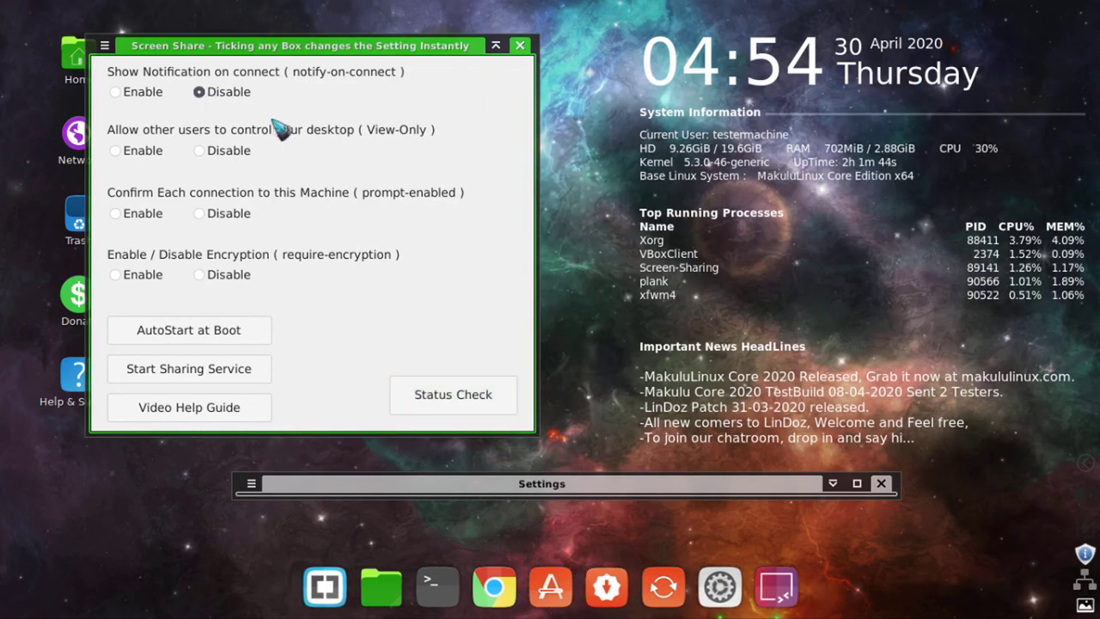
left_click(475, 398)
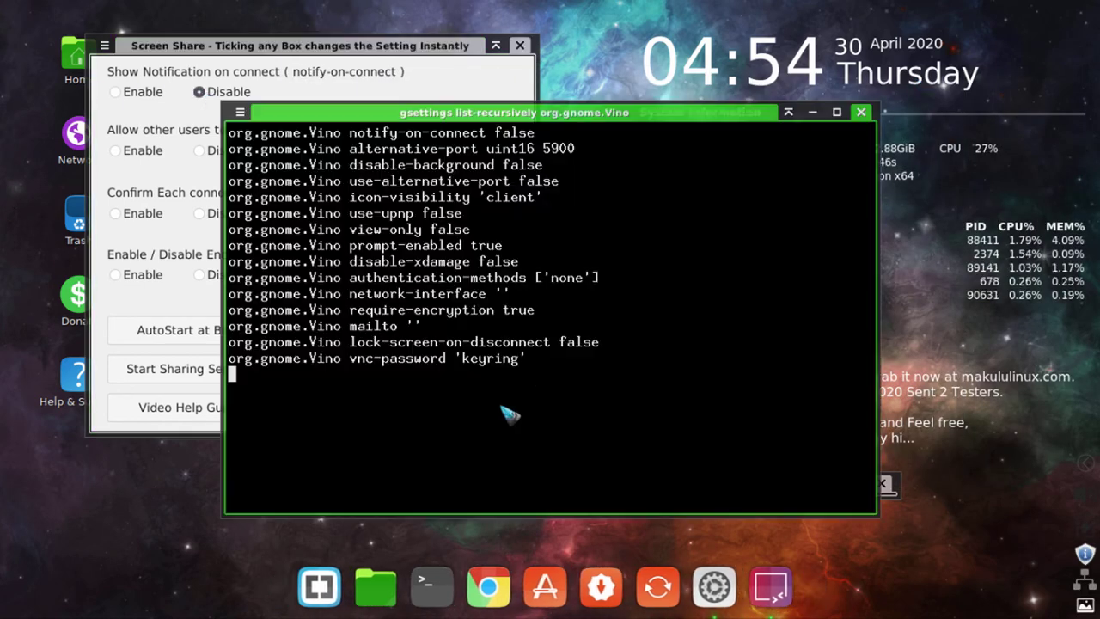
left_click_drag(479, 132, 565, 136)
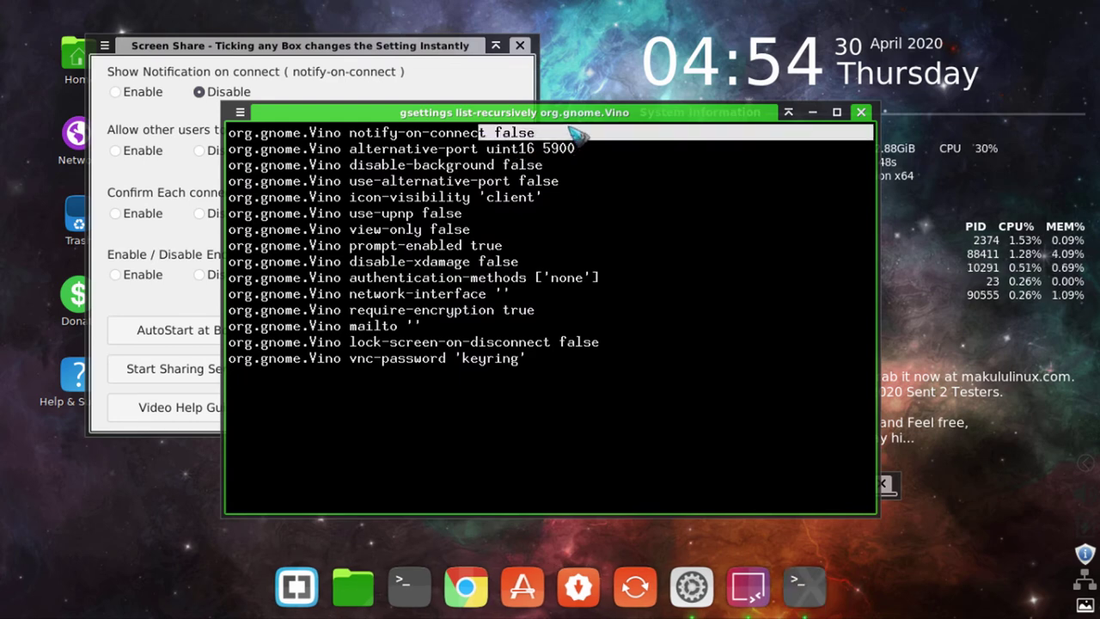
left_click(861, 112)
Re-enable Show Notification and confirm notify-on-connect reads true in the listing.
left_click(115, 92)
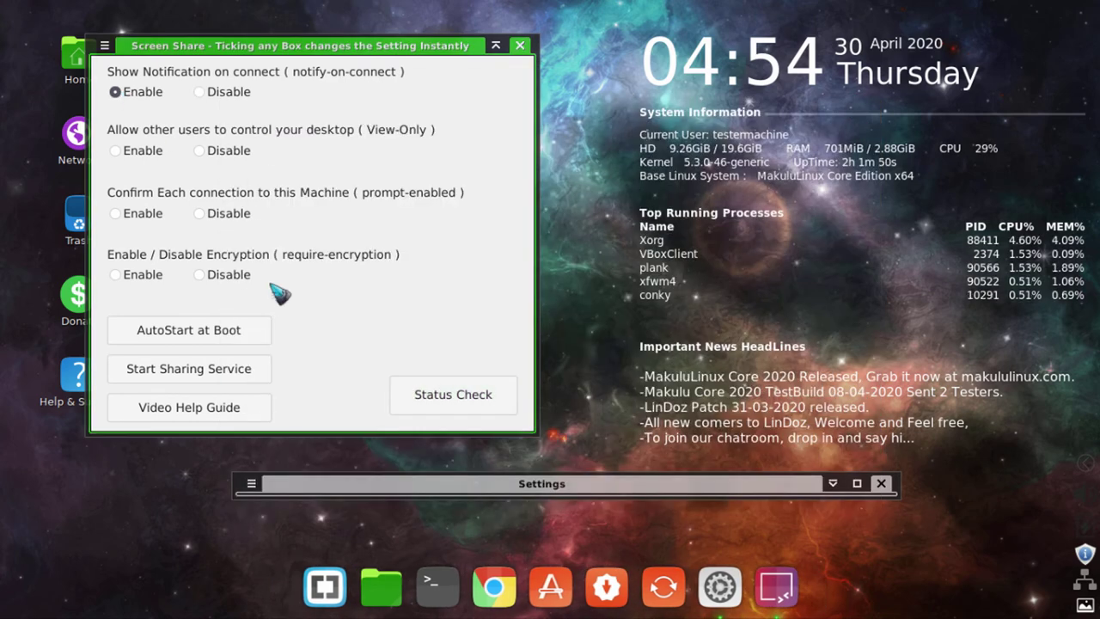
left_click(430, 394)
left_click_drag(482, 133, 569, 136)
left_click(860, 111)
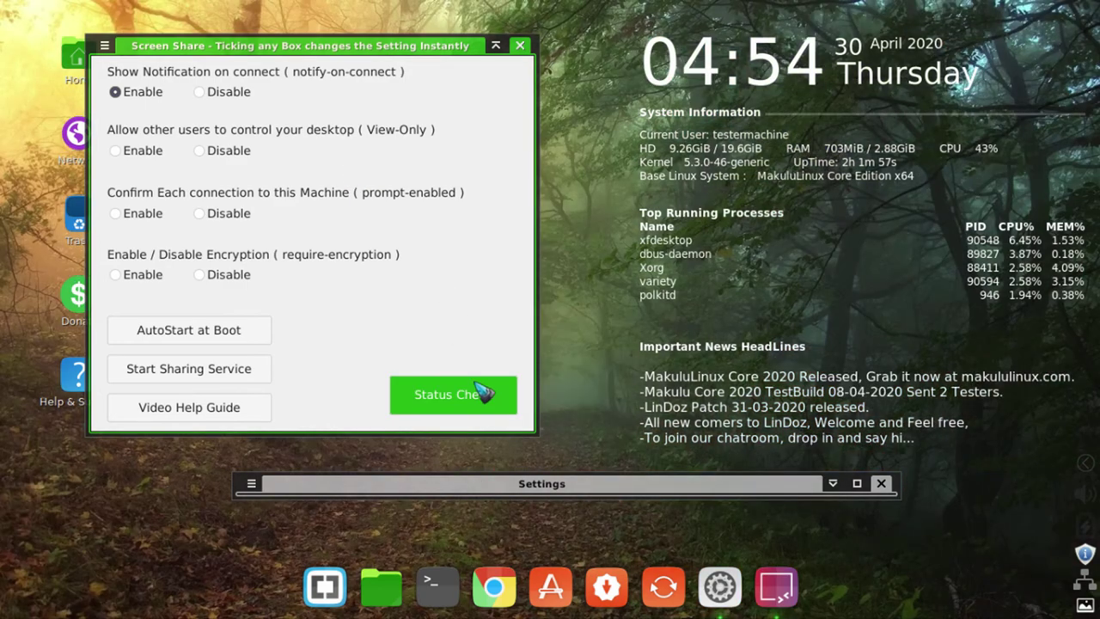
left_click(482, 392)
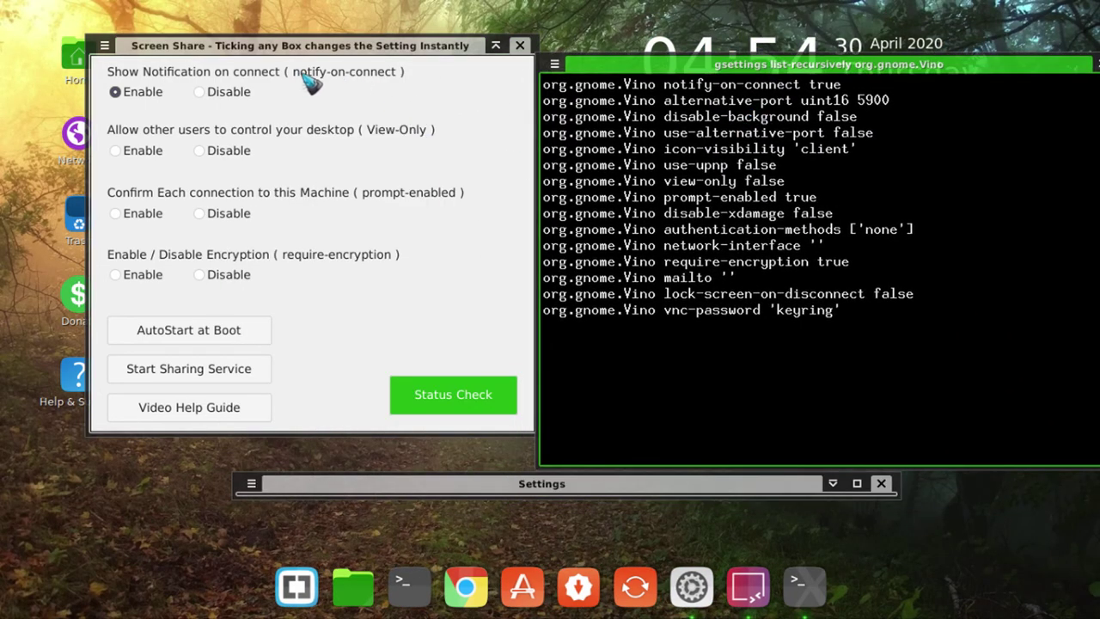
Highlight the notify-on-connect, view-only, prompt-enabled and require-encryption keys in the listing.
double_click(730, 86)
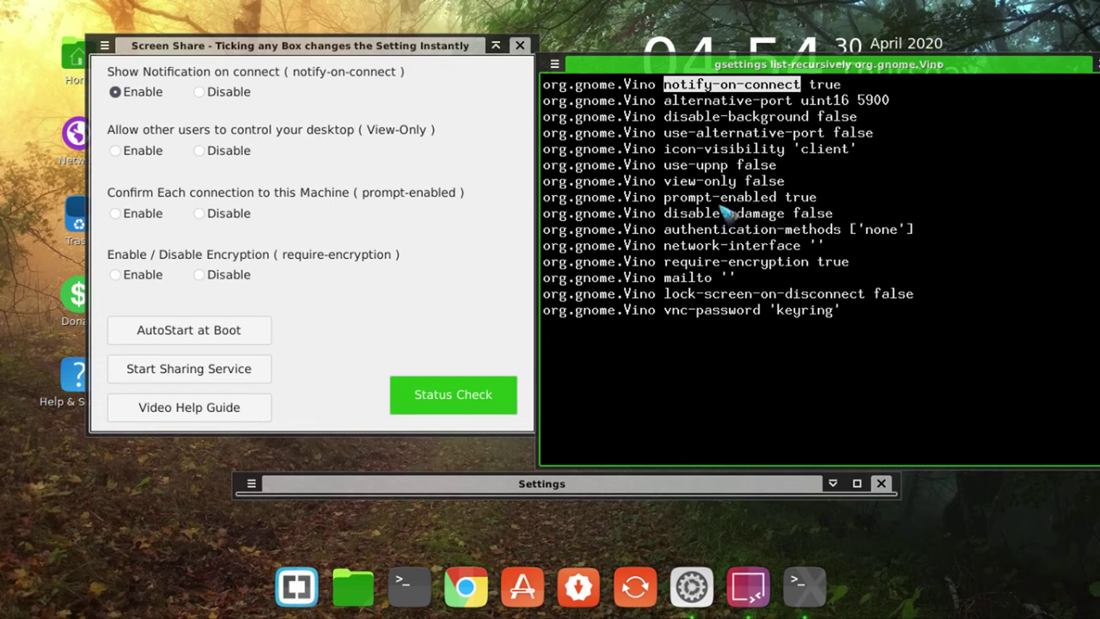
double_click(688, 183)
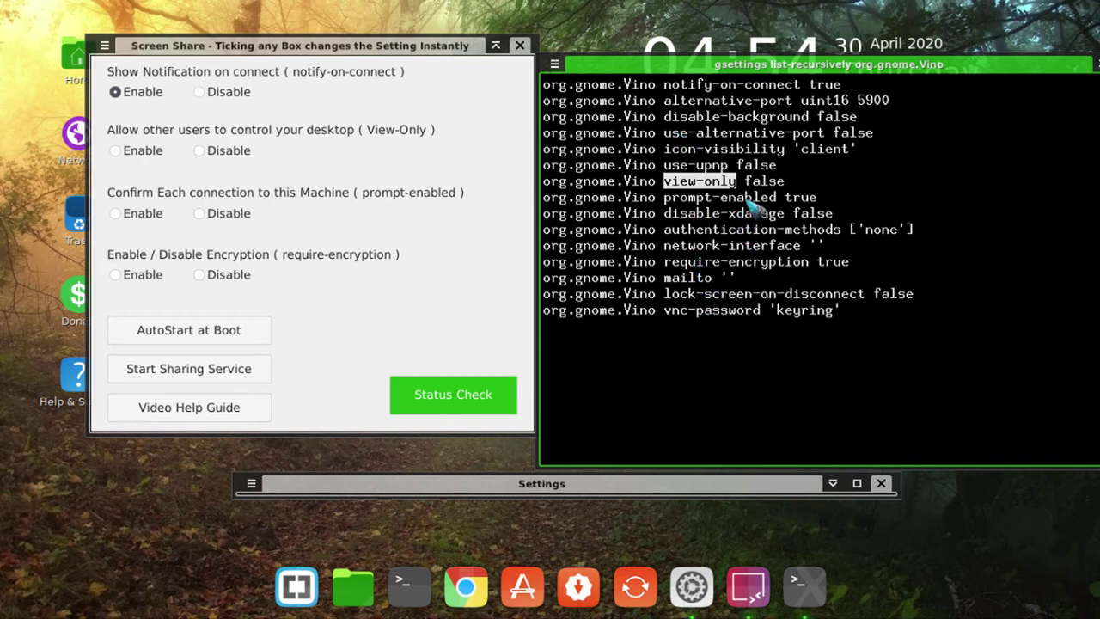
left_click_drag(668, 201, 785, 200)
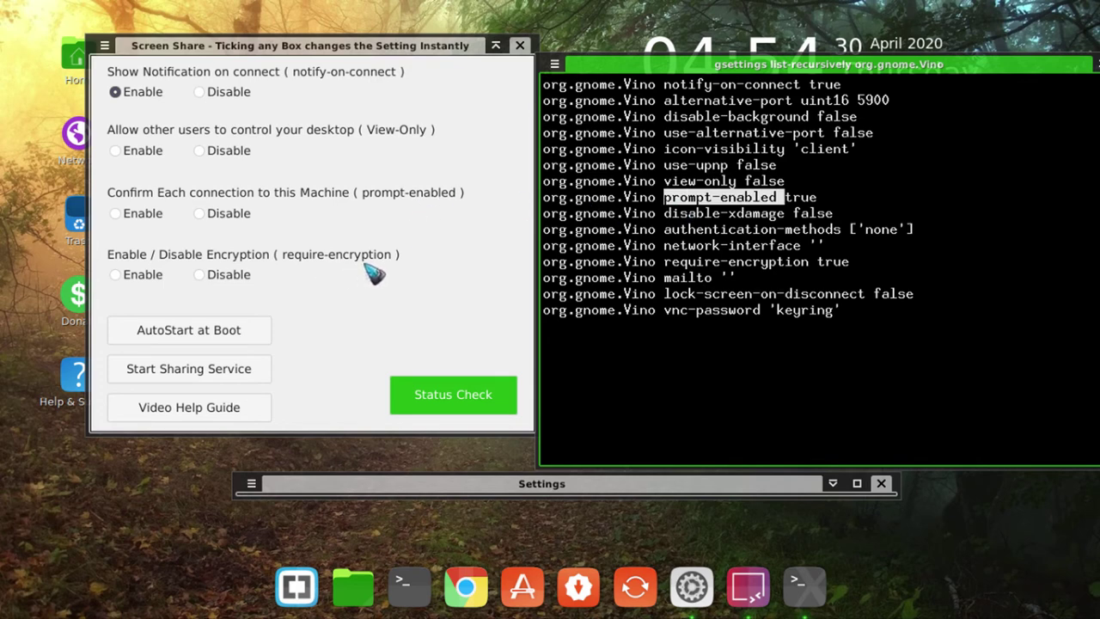
left_click_drag(659, 262, 534, 265)
Go back over the use-upnp, view-only, prompt-enabled and notify-on-connect lines, then close the listing.
left_click_drag(797, 183, 534, 172)
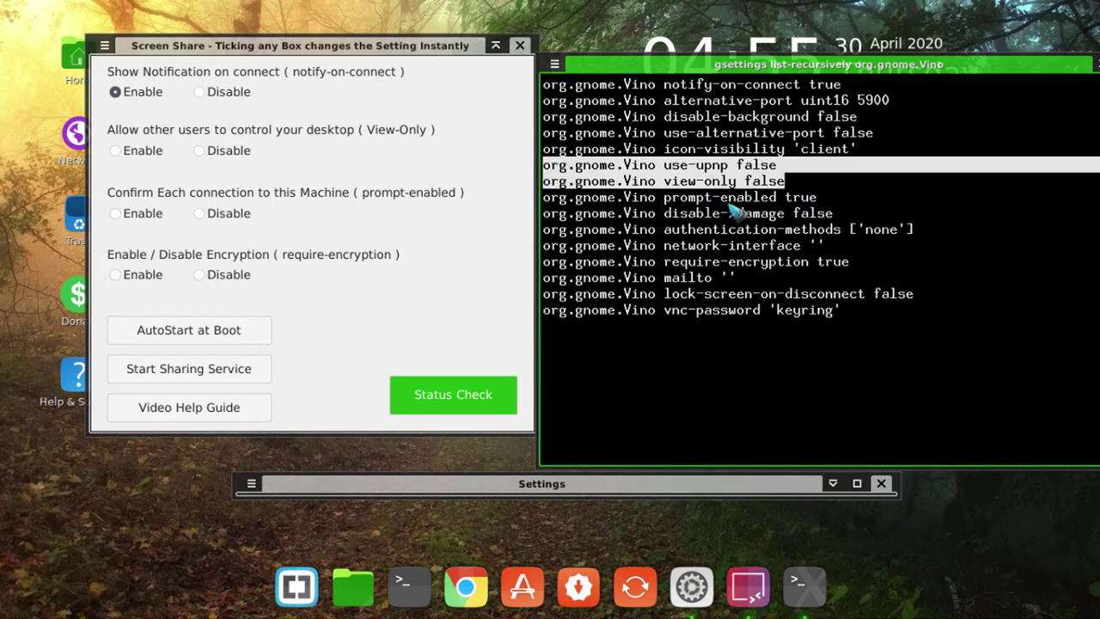
left_click_drag(825, 203, 548, 191)
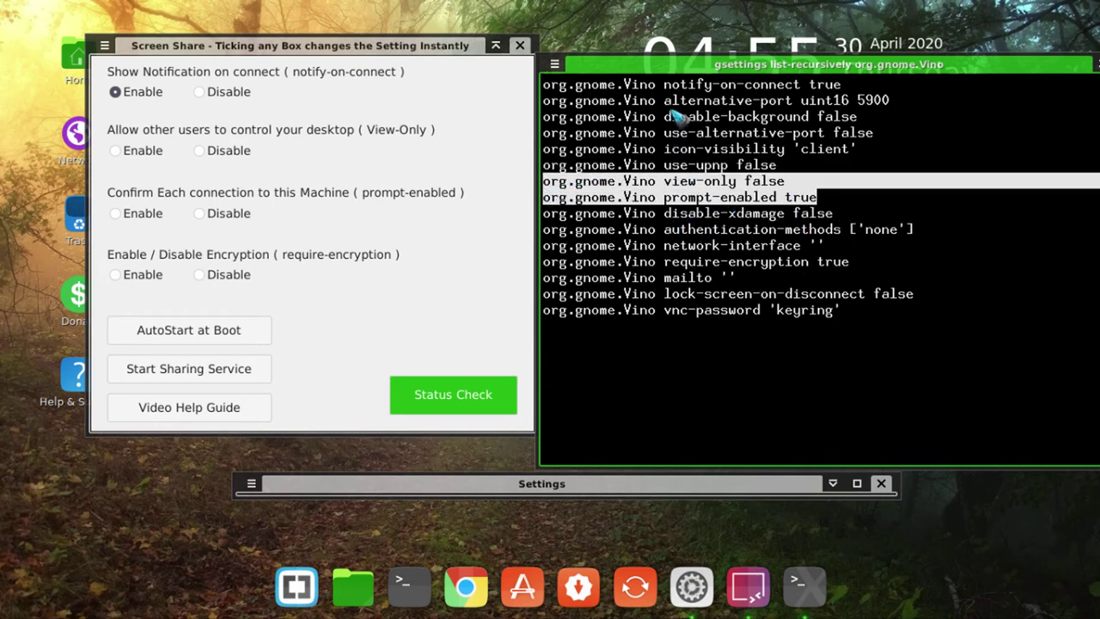
left_click_drag(849, 80, 550, 85)
left_click(729, 182)
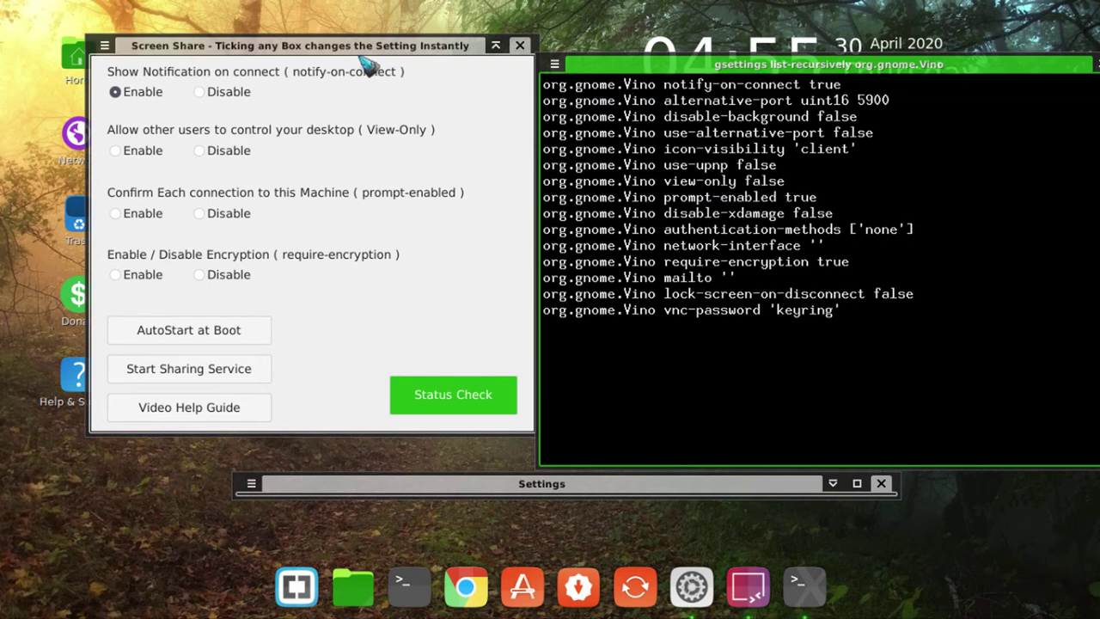
left_click_drag(894, 80, 719, 99)
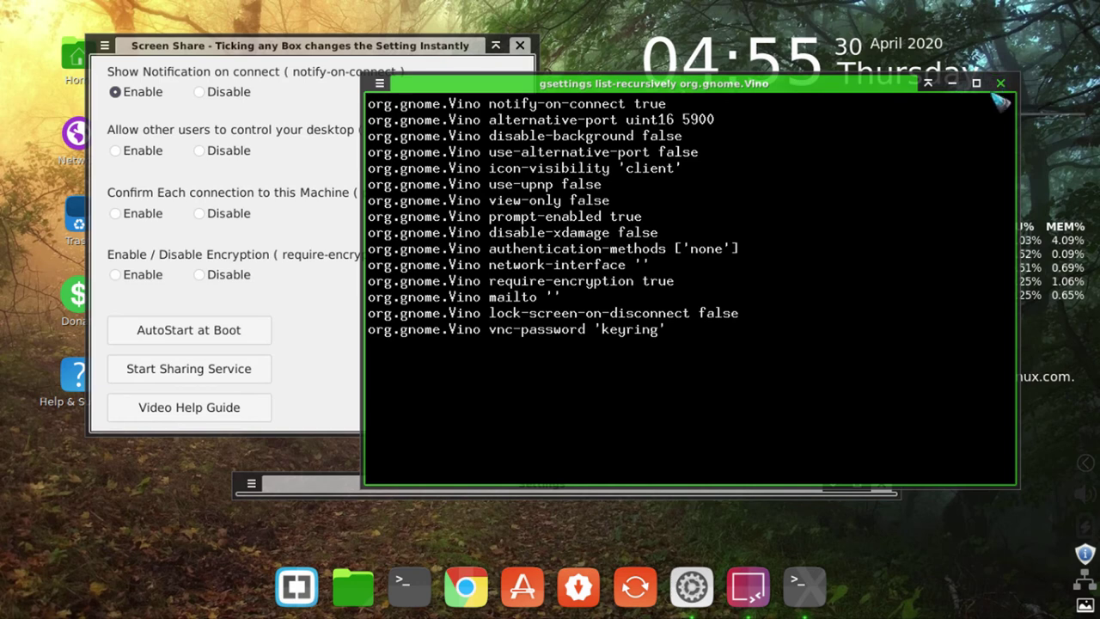
left_click(1002, 85)
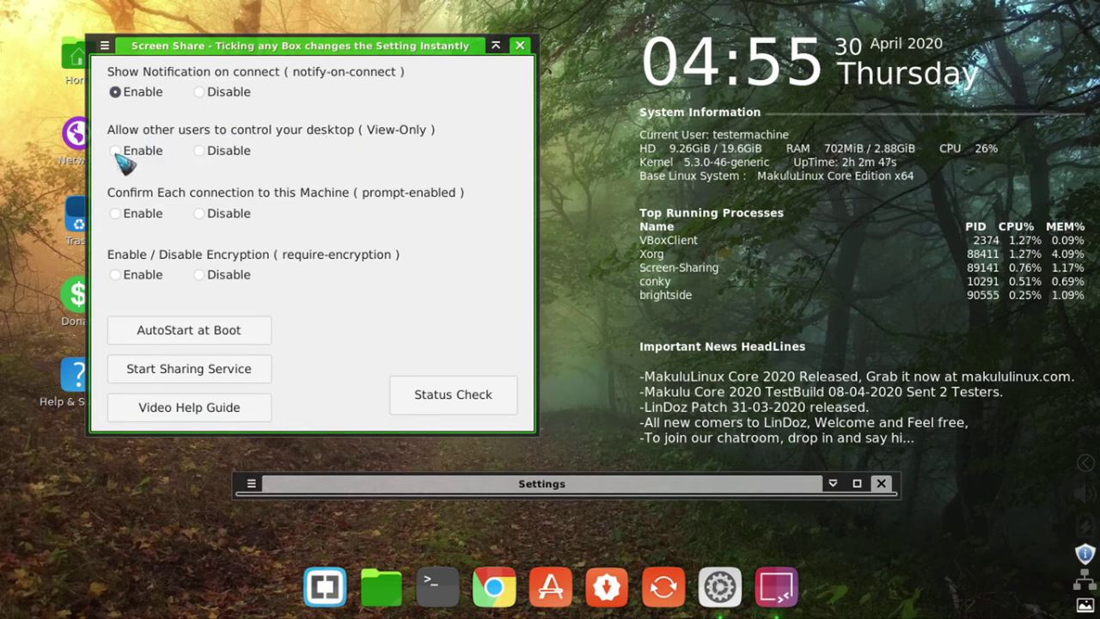
Enable View-Only sharing and check the view-only value in the settings listing.
left_click(117, 151)
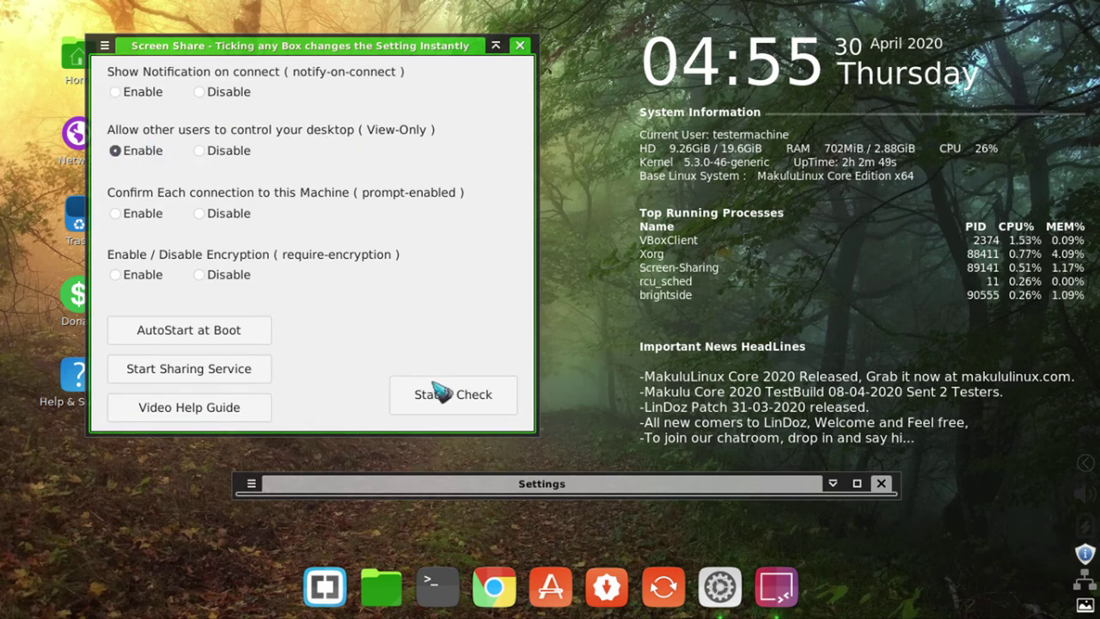
left_click(464, 393)
left_click_drag(438, 112, 759, 166)
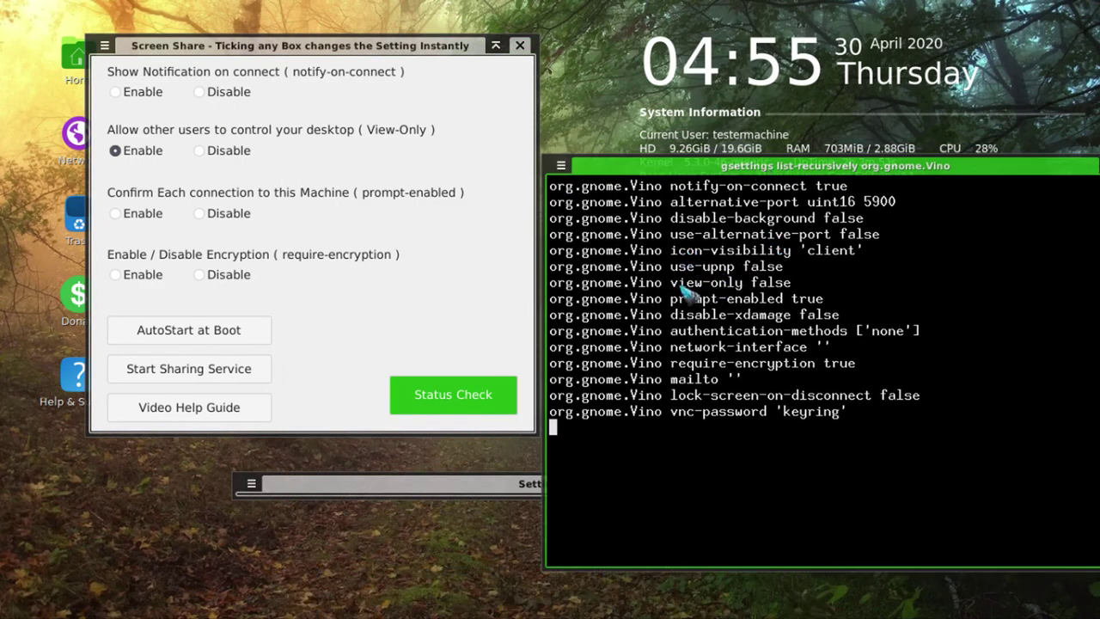
left_click_drag(679, 287, 794, 293)
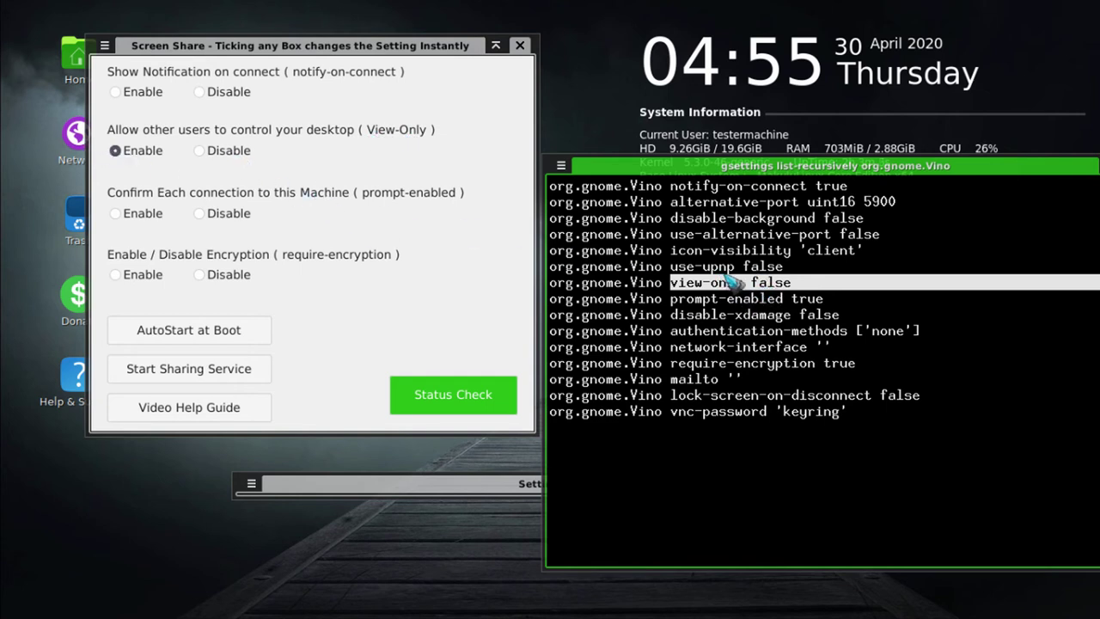
left_click(710, 176)
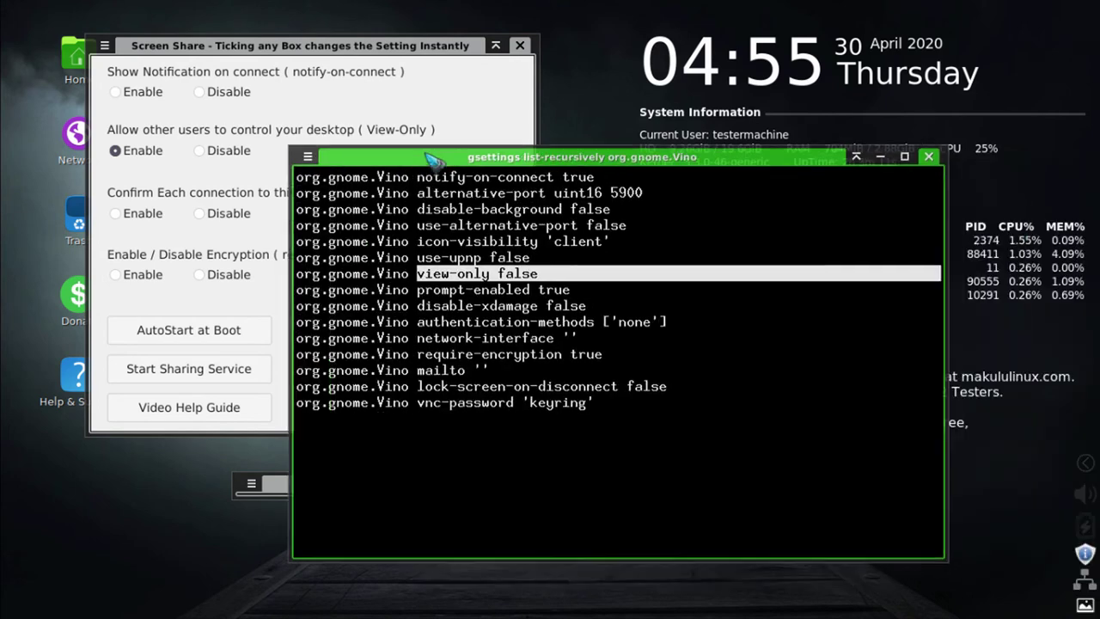
left_click(904, 152)
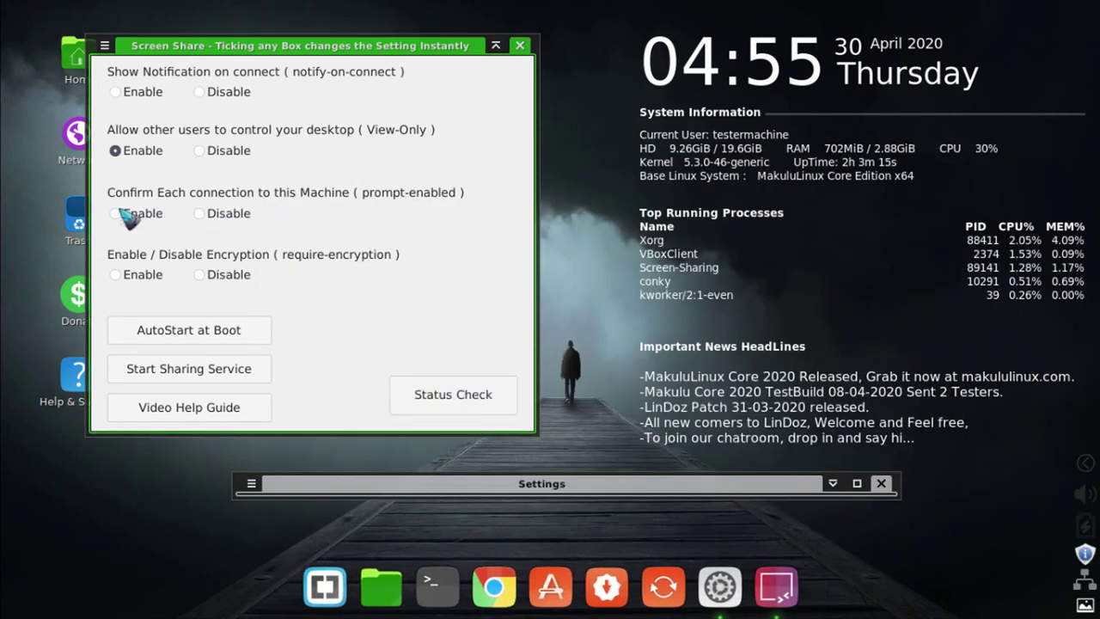
Enable Confirm Each Connection and verify prompt-enabled reads true, then close the listing.
left_click(117, 213)
left_click(441, 403)
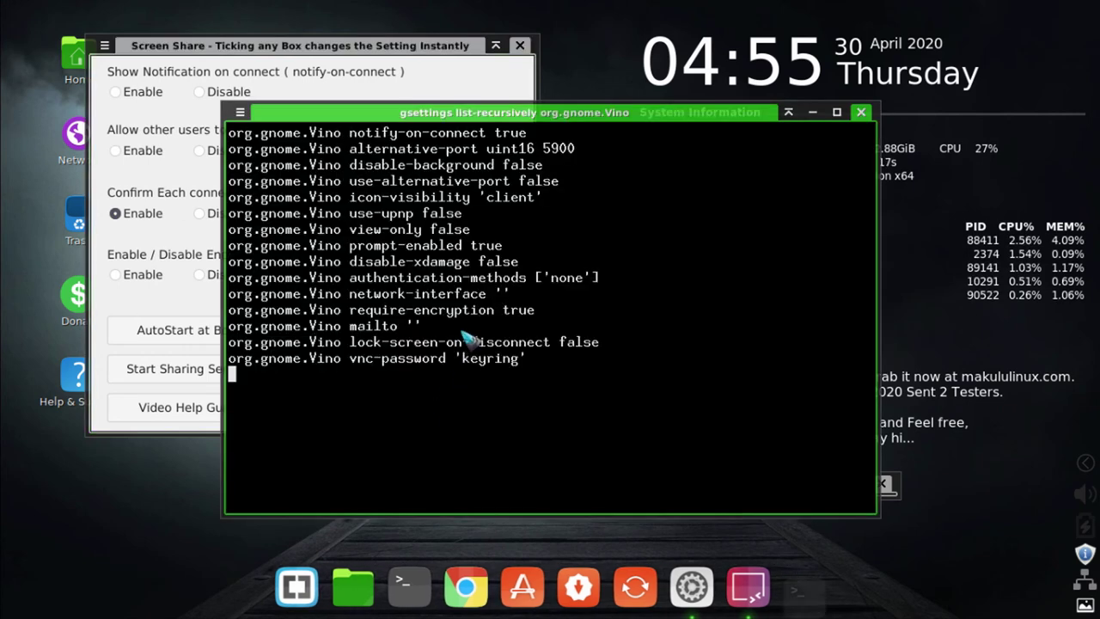
left_click_drag(393, 114, 661, 111)
left_click_drag(626, 256, 646, 243)
left_click(316, 227)
left_click_drag(1023, 110, 799, 111)
left_click(869, 110)
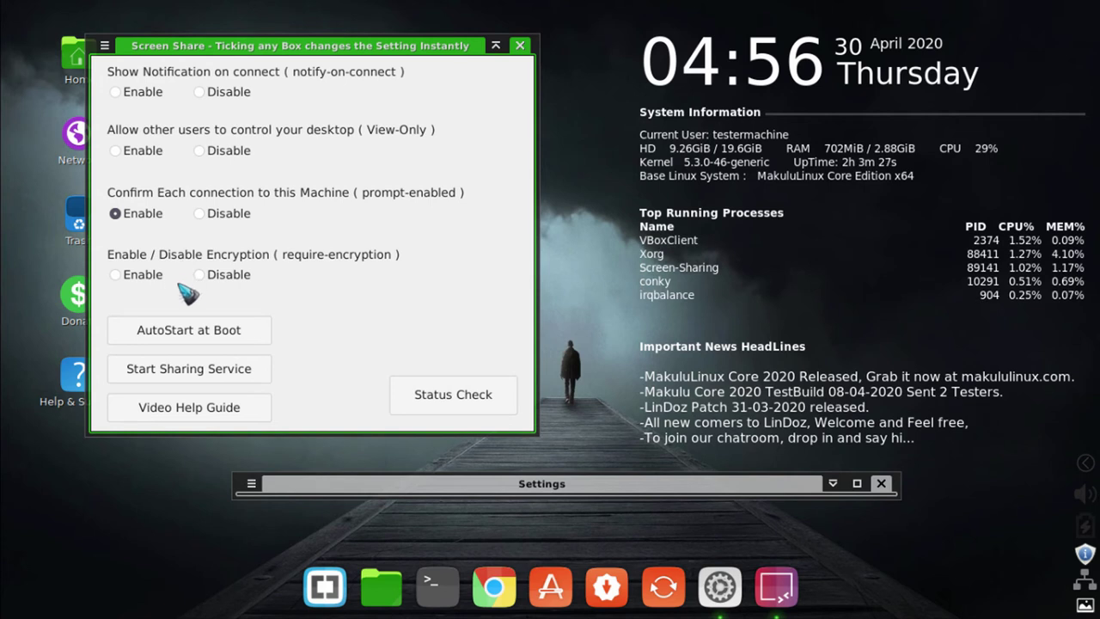
Set screen sharing to start automatically at boot and dismiss the confirmation.
left_click_drag(198, 52, 230, 51)
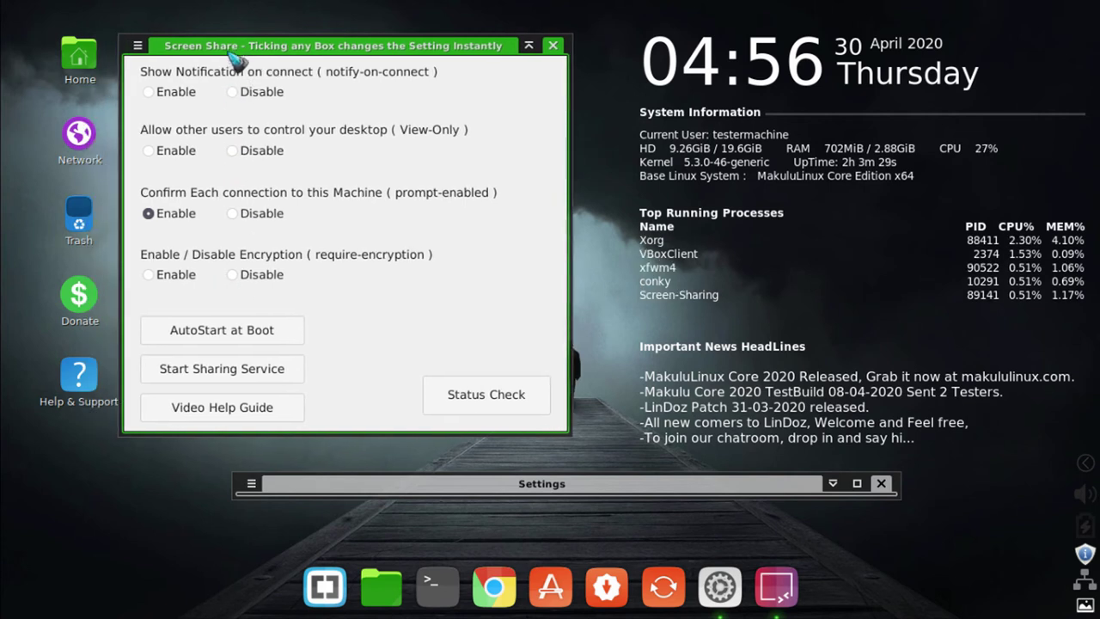
left_click(239, 329)
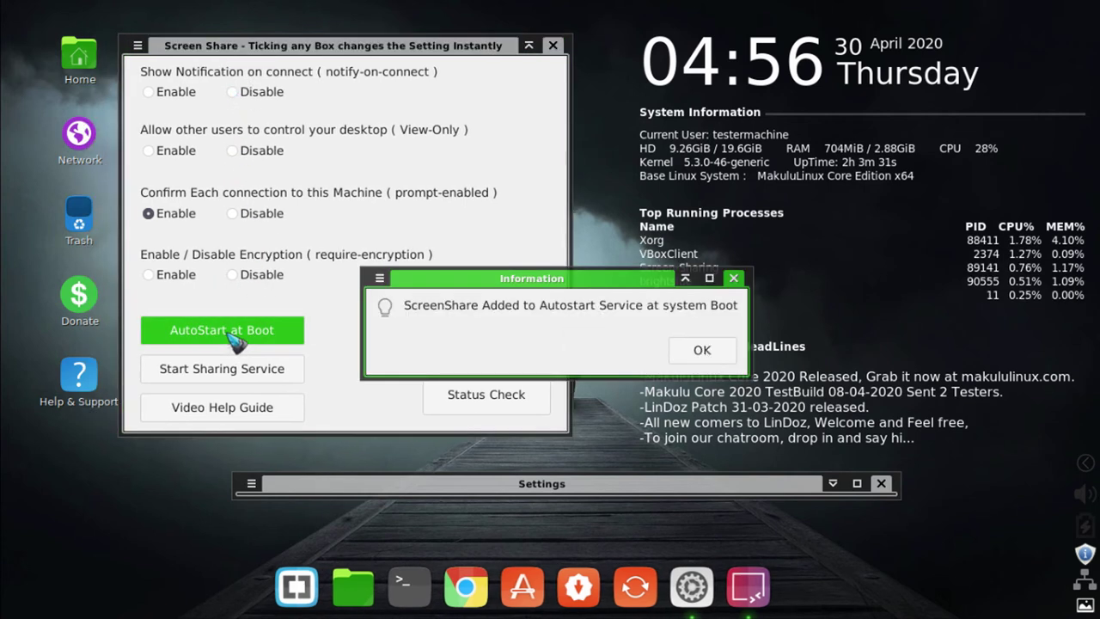
left_click(700, 350)
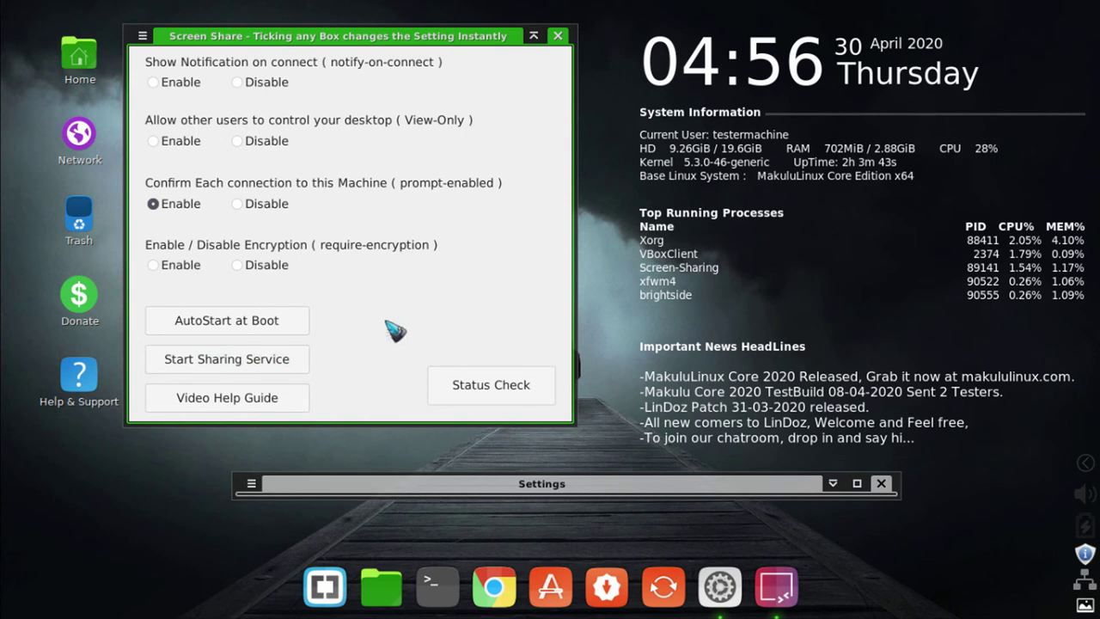
Start the screen sharing service and review its Vino settings status listing.
left_click(278, 358)
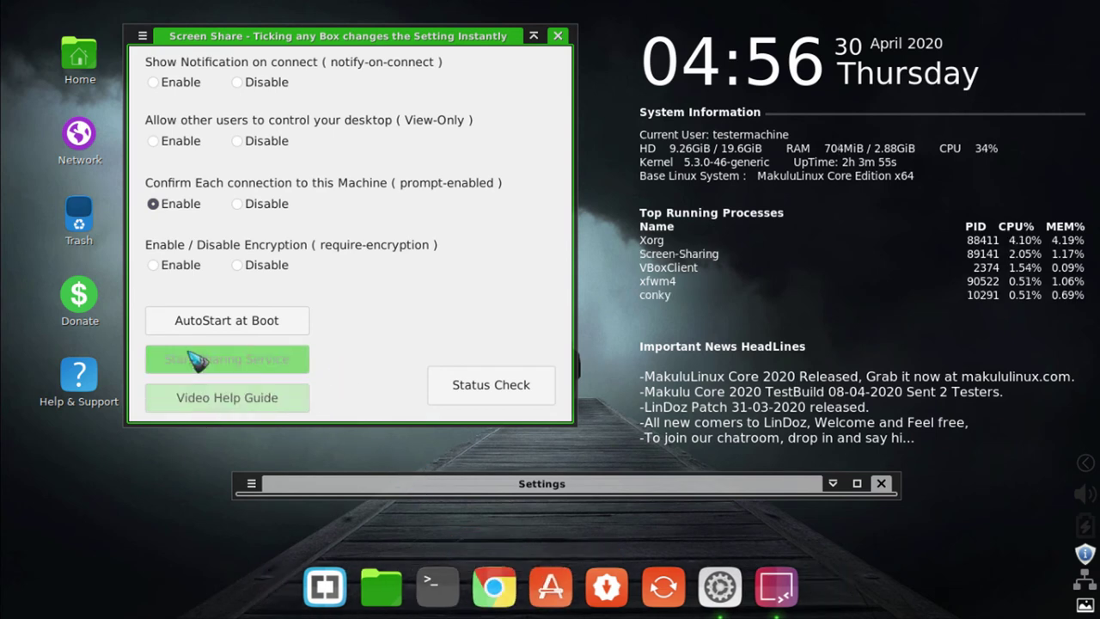
left_click(486, 384)
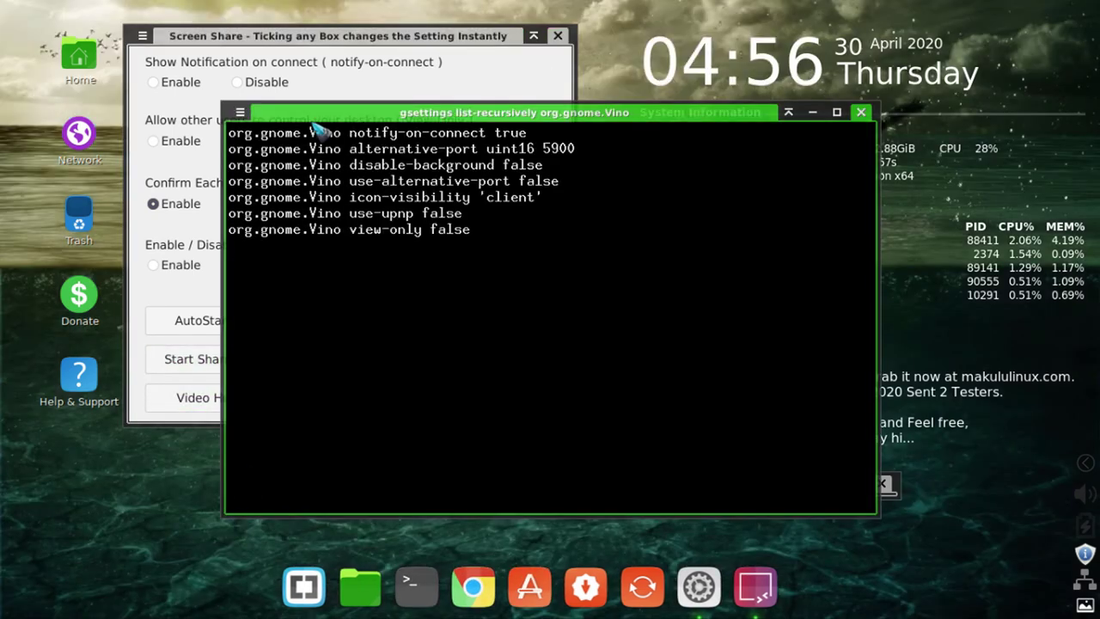
left_click(860, 112)
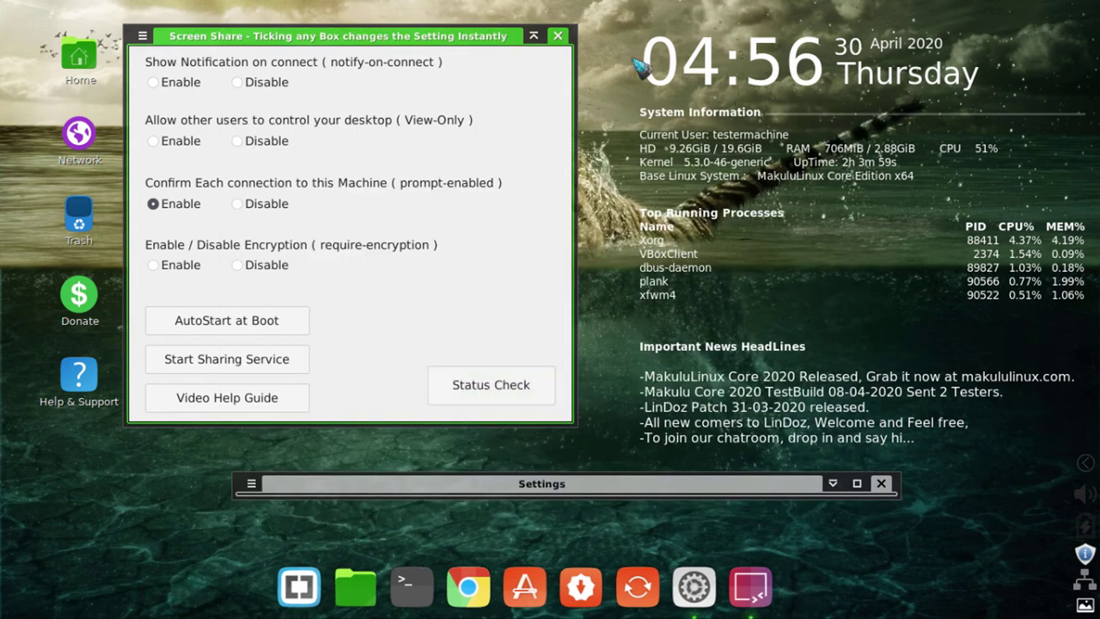
Close the Screen Share window and the Settings panel.
left_click(558, 36)
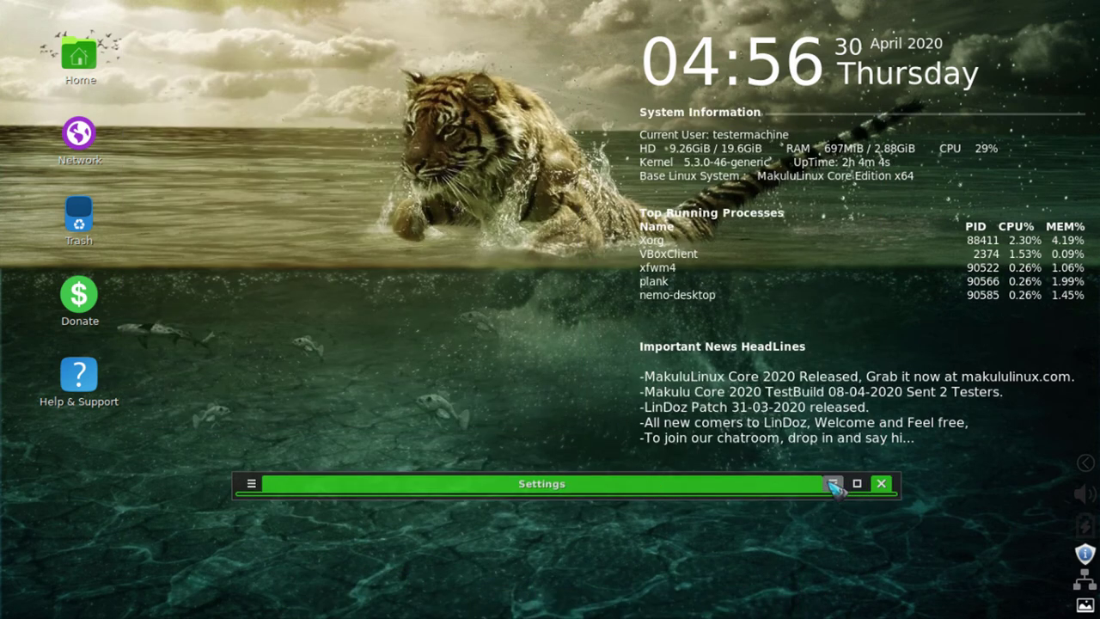
left_click(833, 483)
left_click_drag(651, 501, 586, 45)
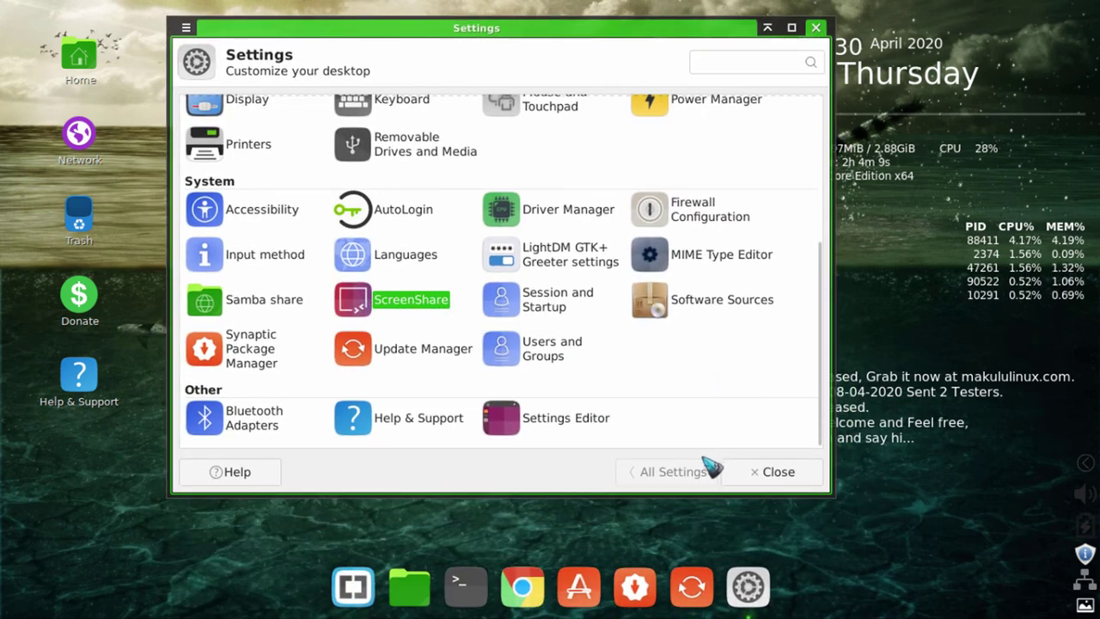
left_click(779, 472)
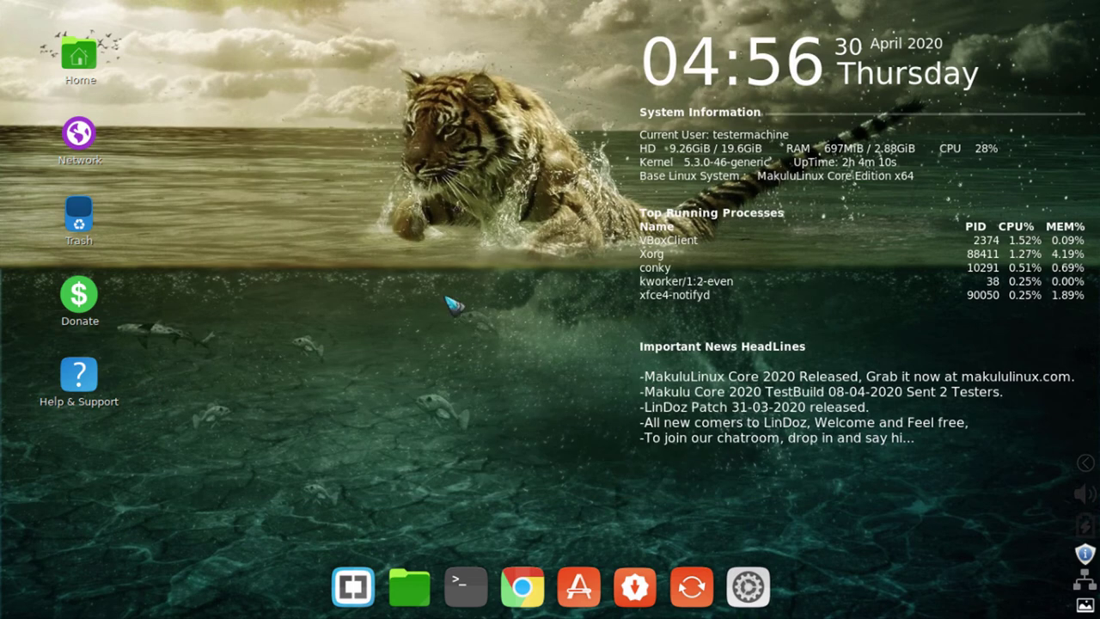
Launch Synaptic Package Manager from the dock, entering the administrator password.
left_click(634, 587)
type("******")
key("Return")
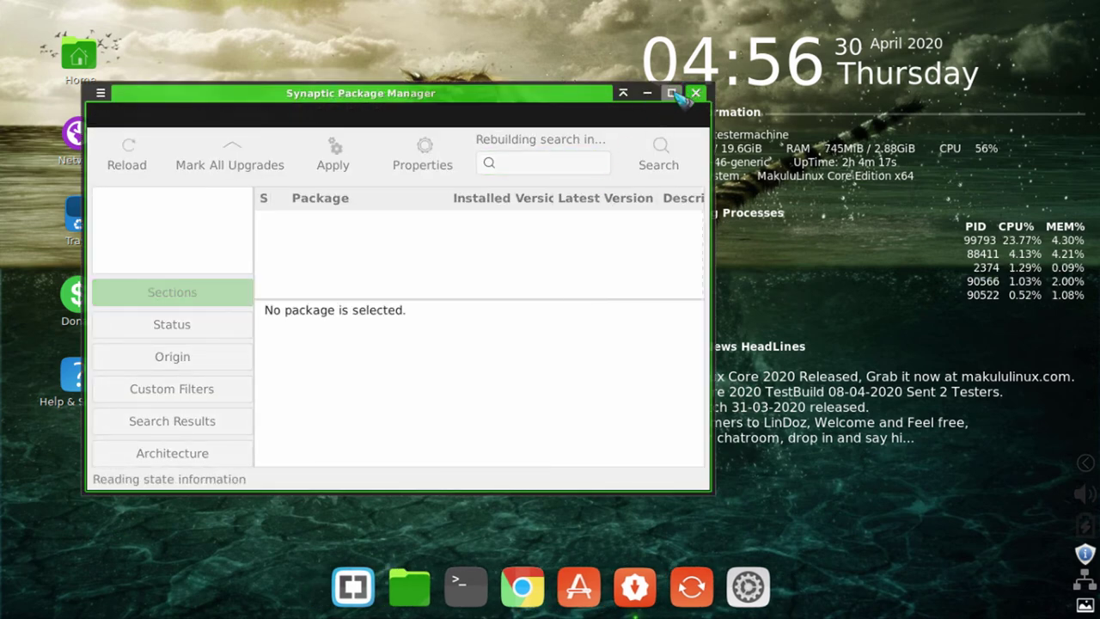
Maximize Synaptic, dismiss the introduction, read 0install-core's description, then close it.
left_click(672, 93)
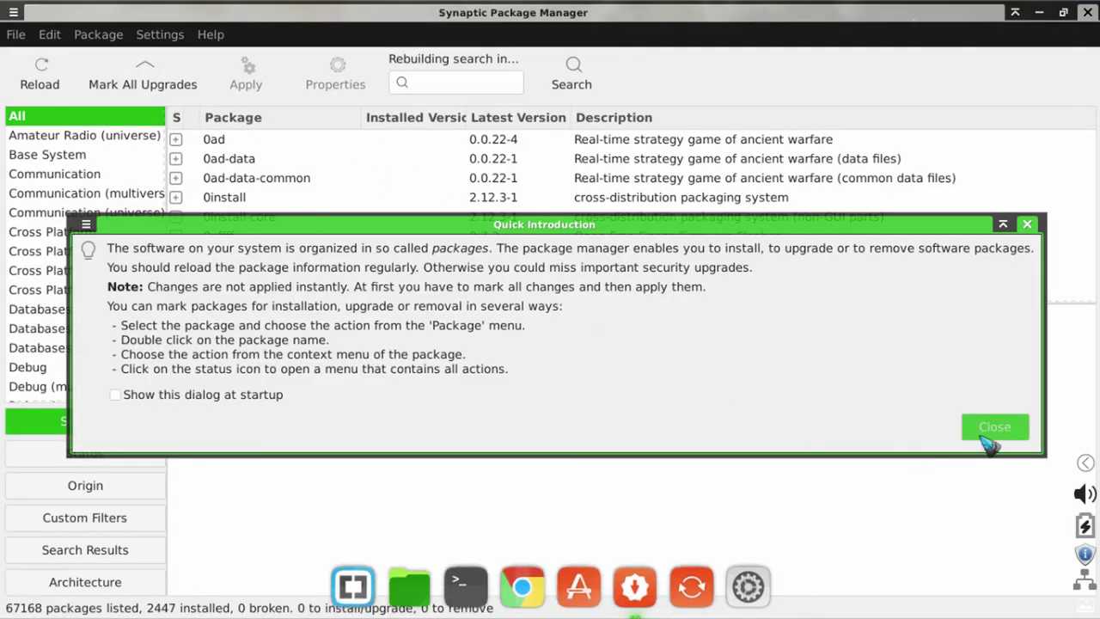
left_click(991, 430)
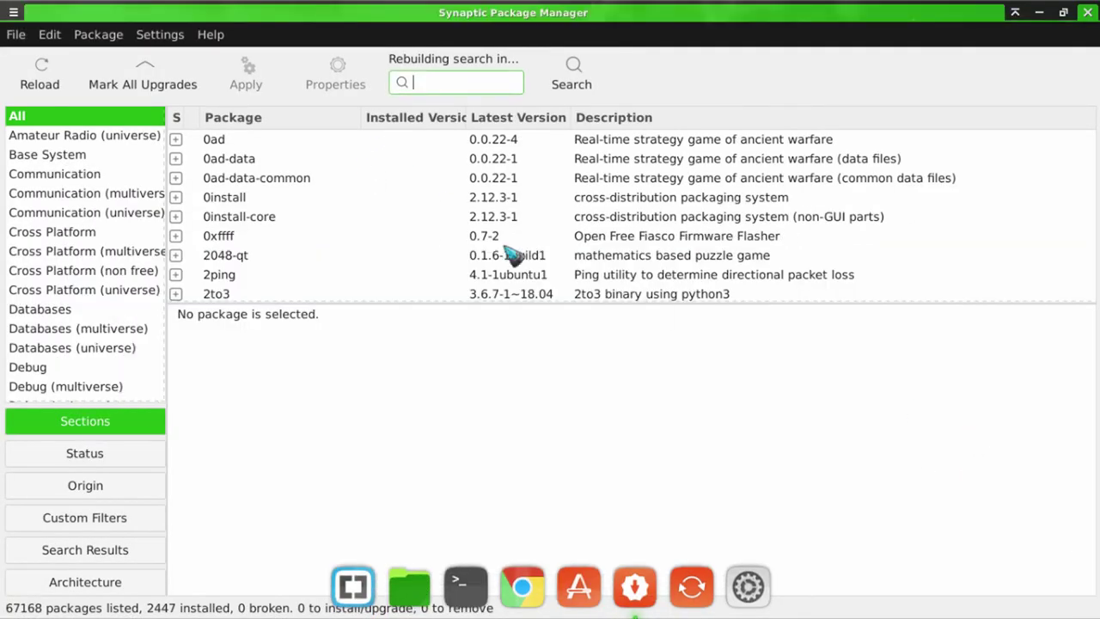
left_click(303, 162)
left_click(290, 215)
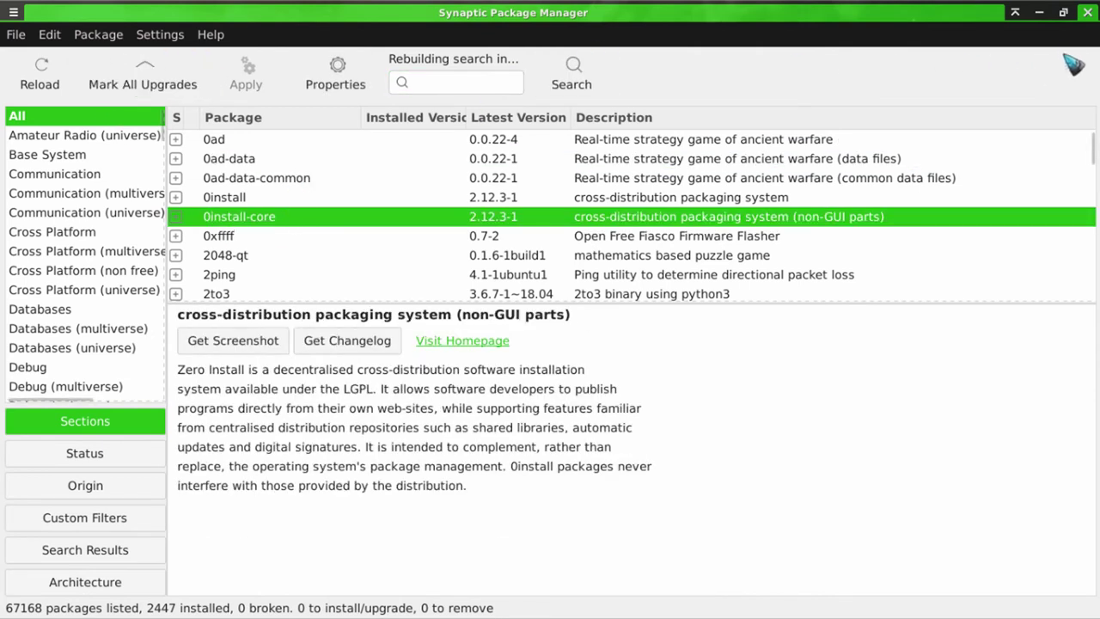
left_click(1088, 12)
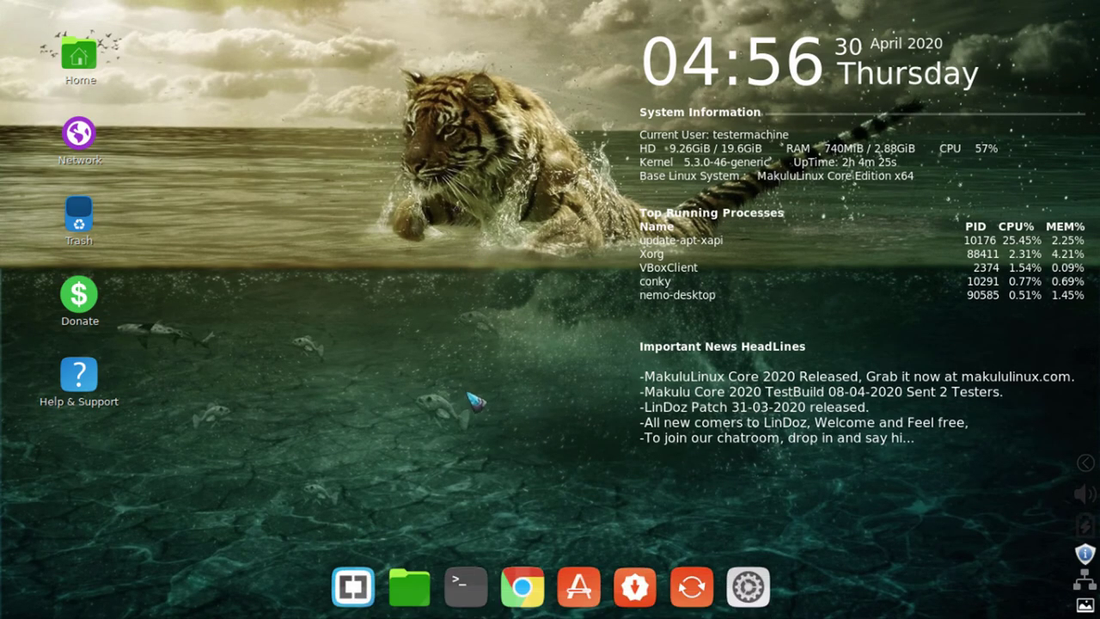
Open Software maximized, expand all categories and choose Audio & Video.
left_click(577, 588)
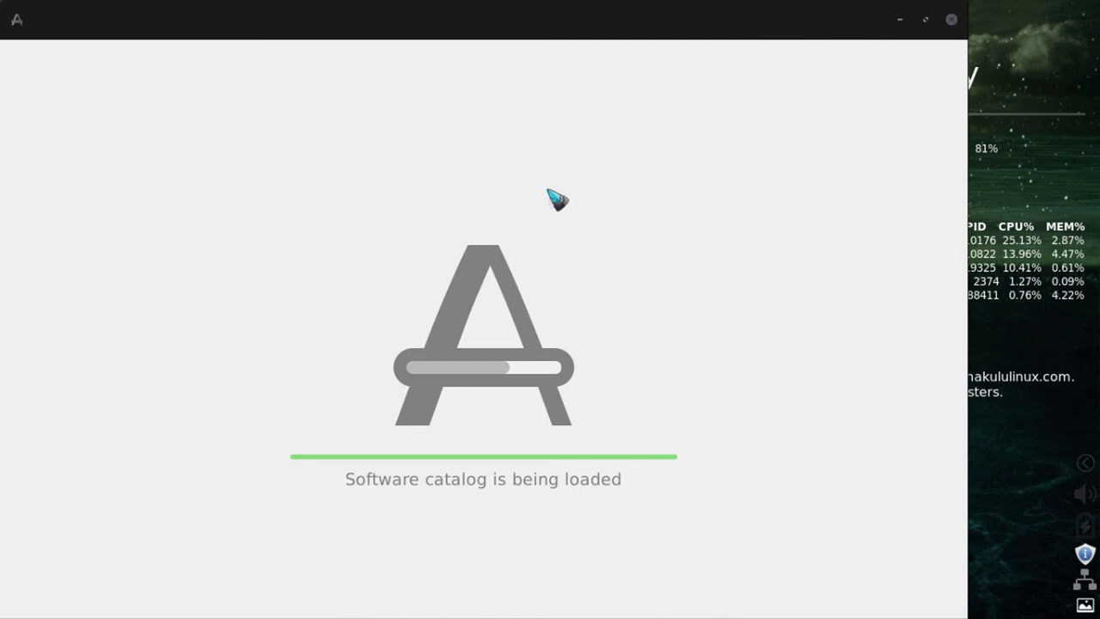
left_click(924, 21)
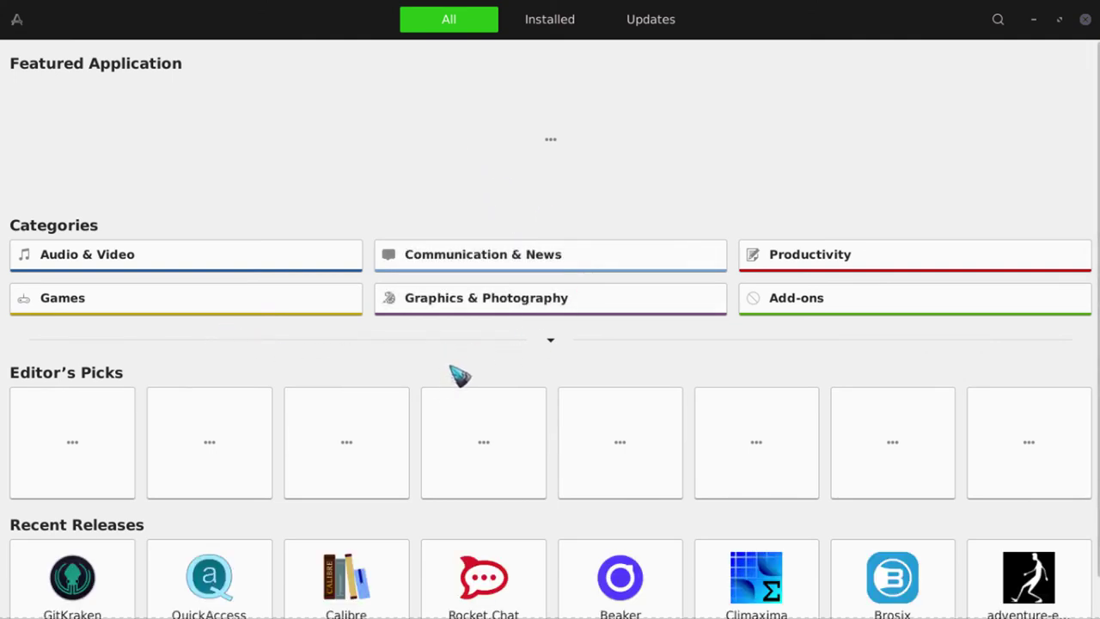
left_click(552, 340)
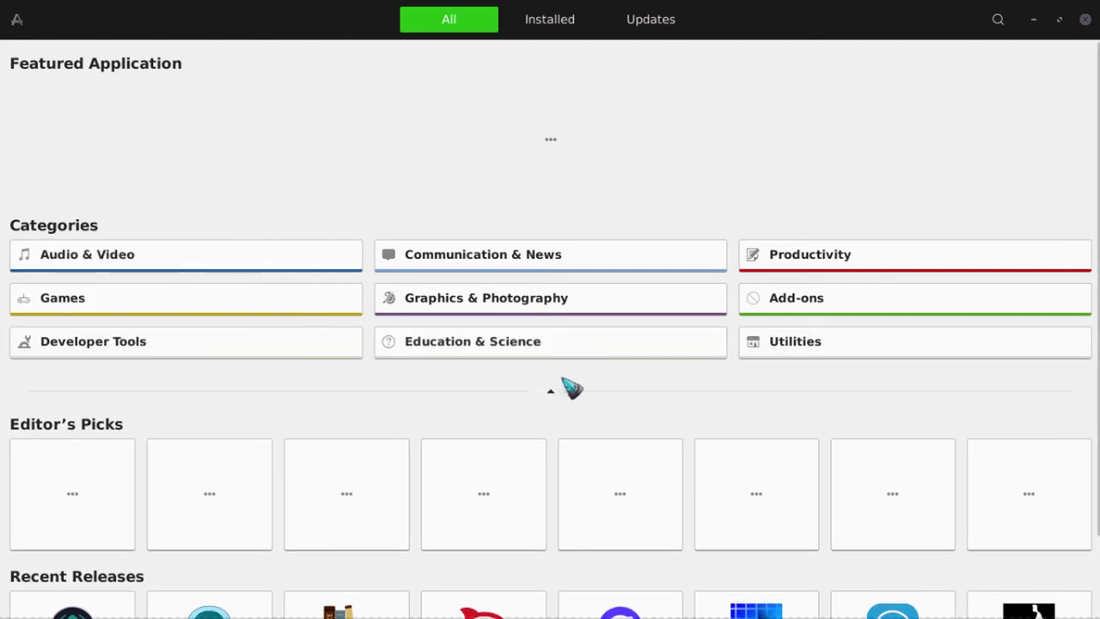
scroll(570, 388, "down", 2)
scroll(465, 508, "down", 1)
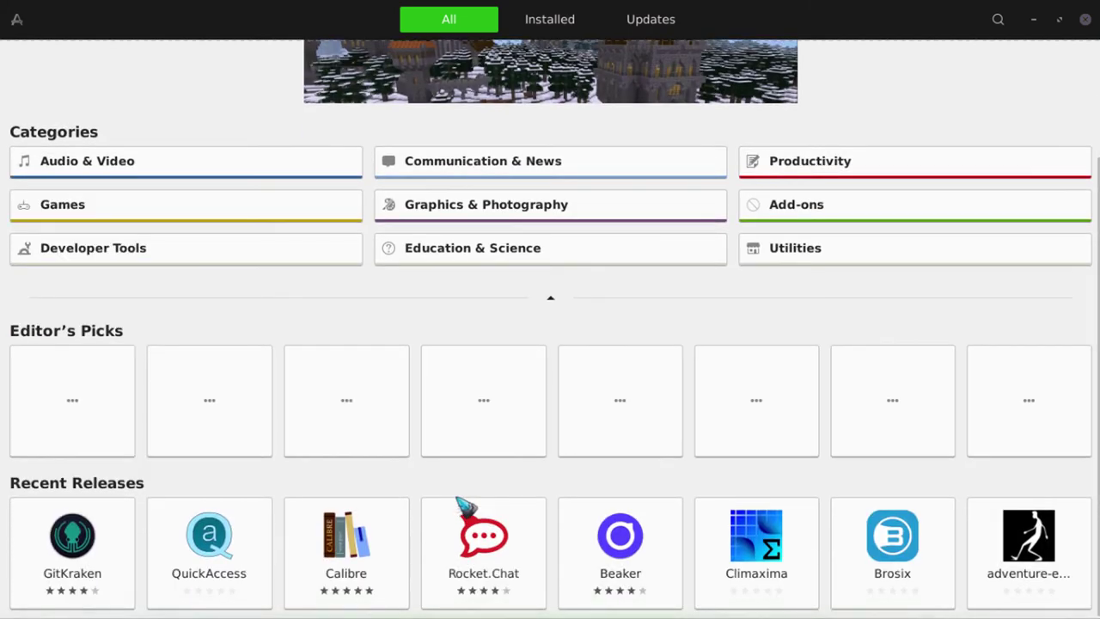
scroll(191, 319, "up", 3)
left_click(142, 316)
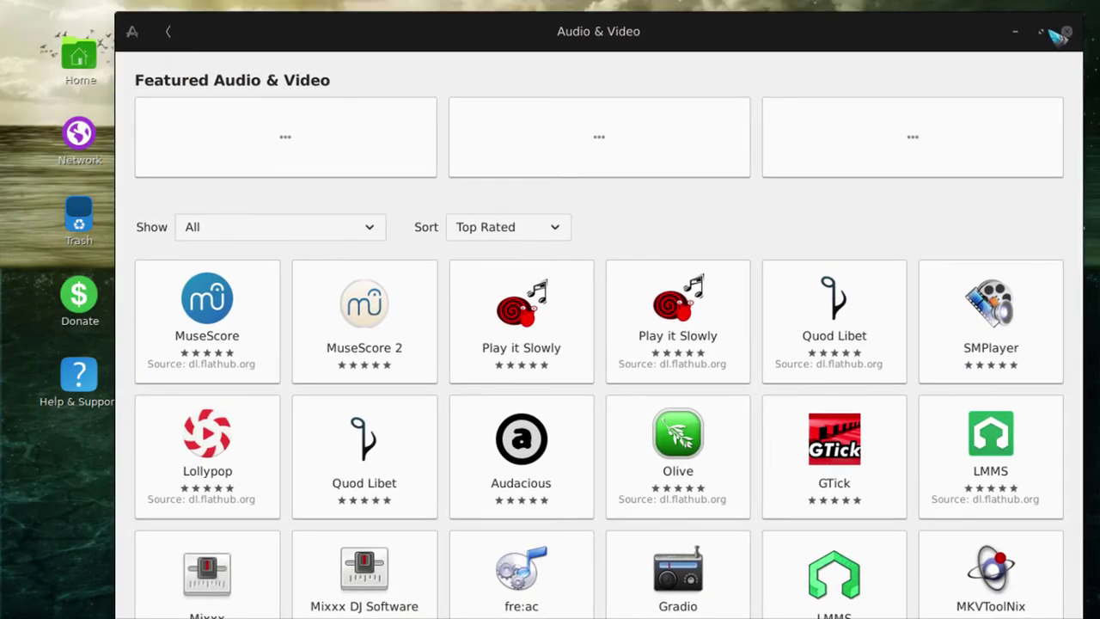
Maximize the store and browse SMPlayer's details page and reviews.
left_click(1044, 32)
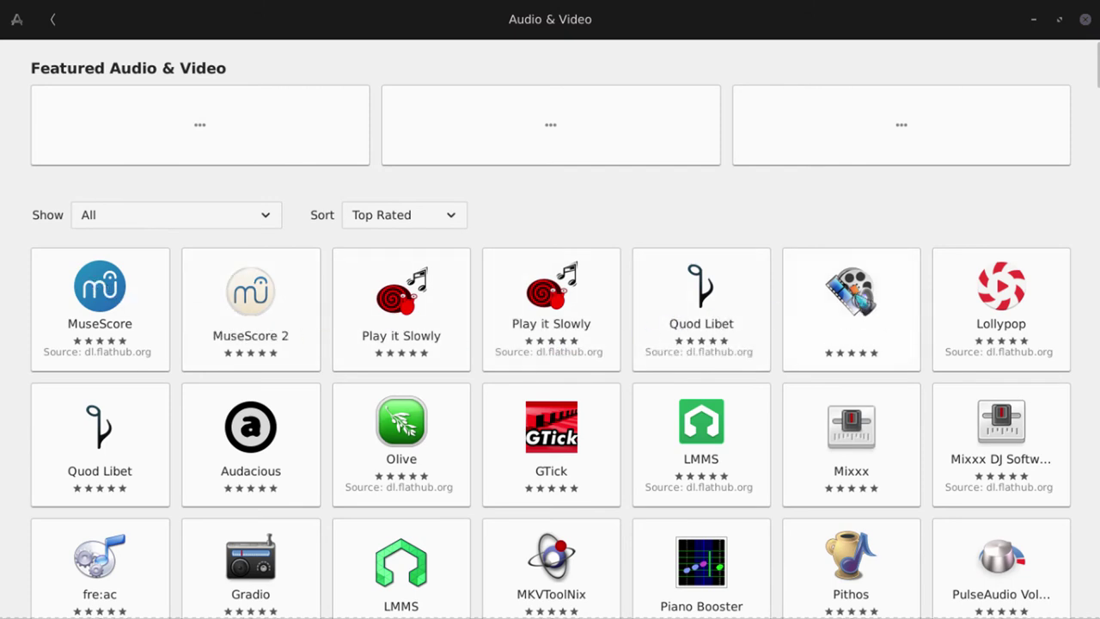
left_click(846, 294)
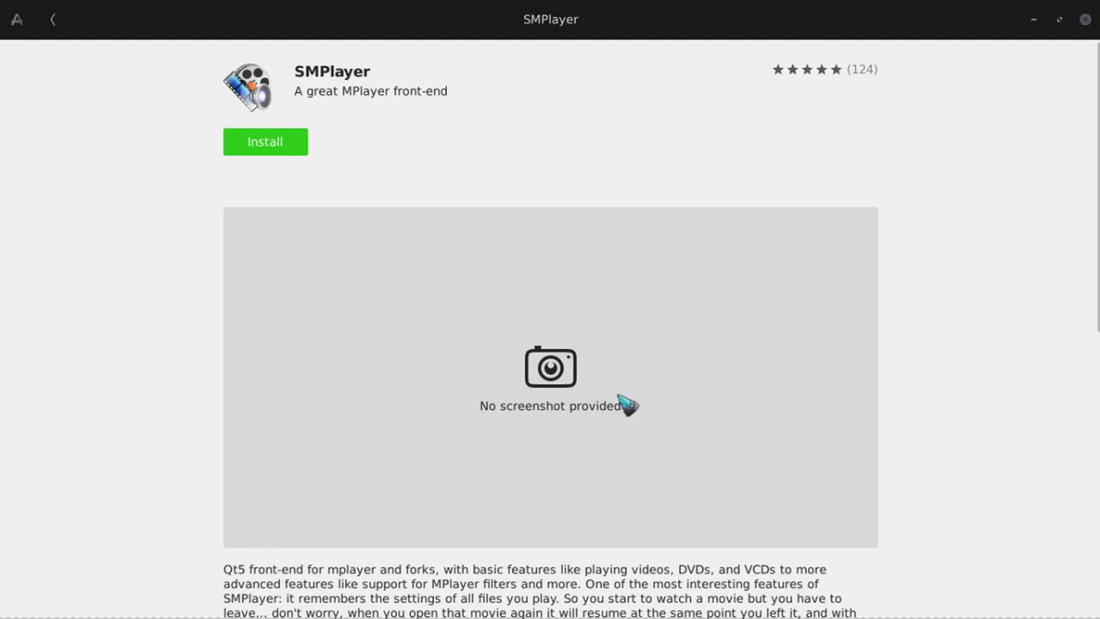
scroll(955, 295, "down", 5)
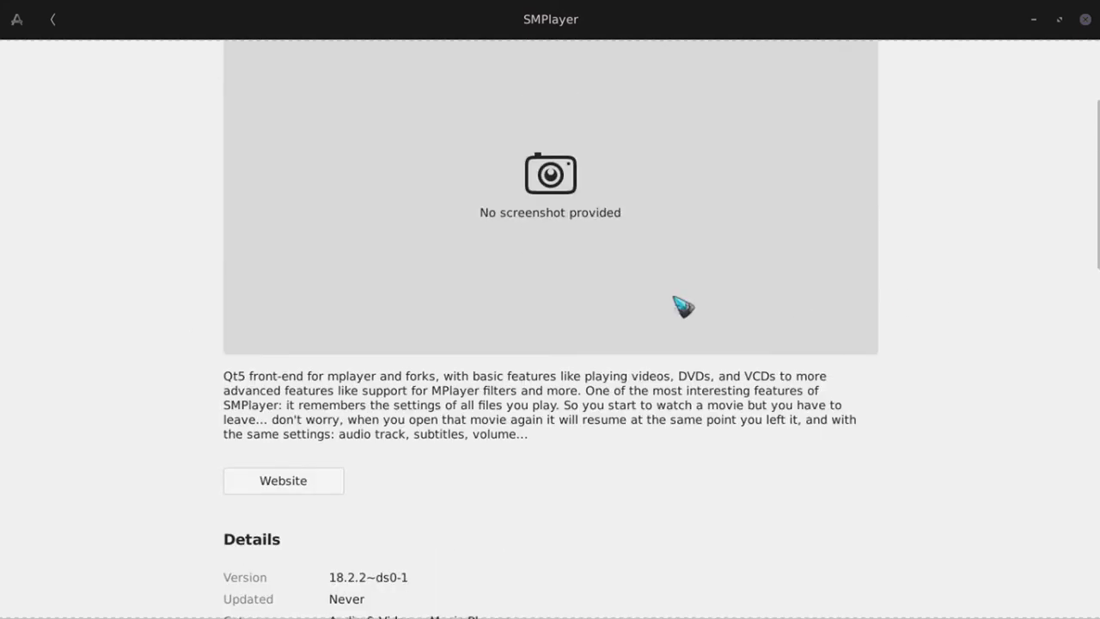
scroll(493, 332, "down", 8)
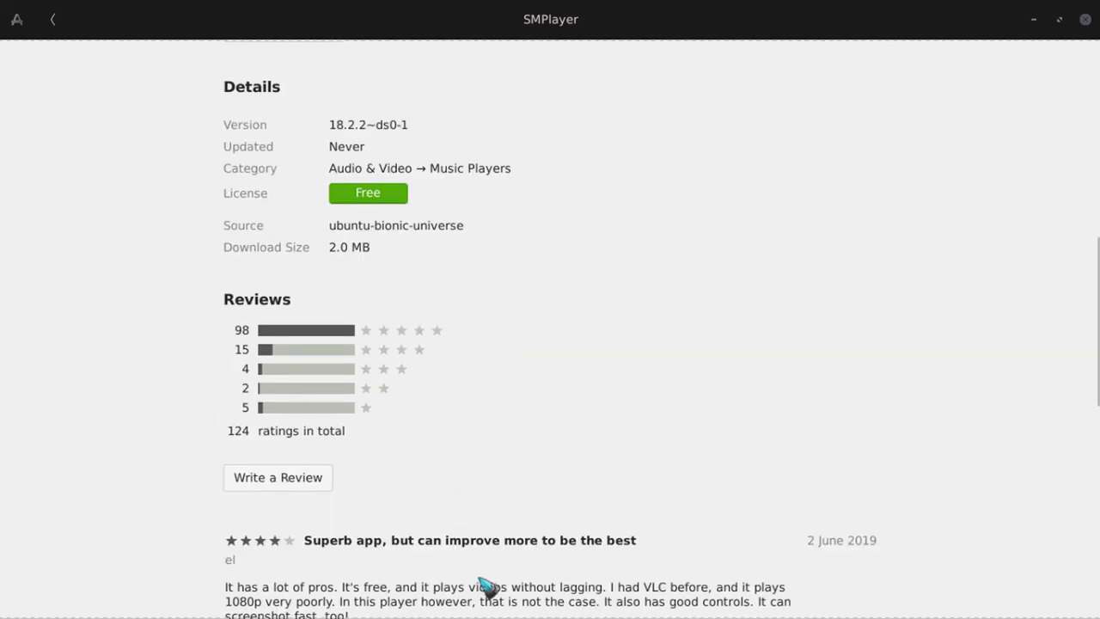
scroll(493, 516, "down", 4)
scroll(494, 470, "up", 5)
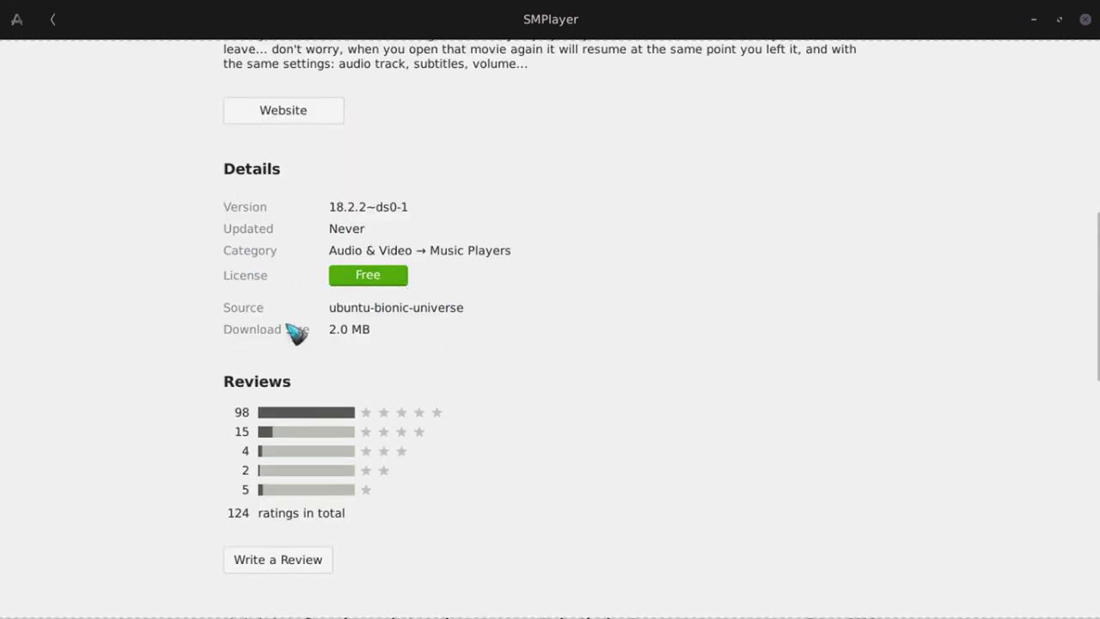
scroll(578, 183, "up", 11)
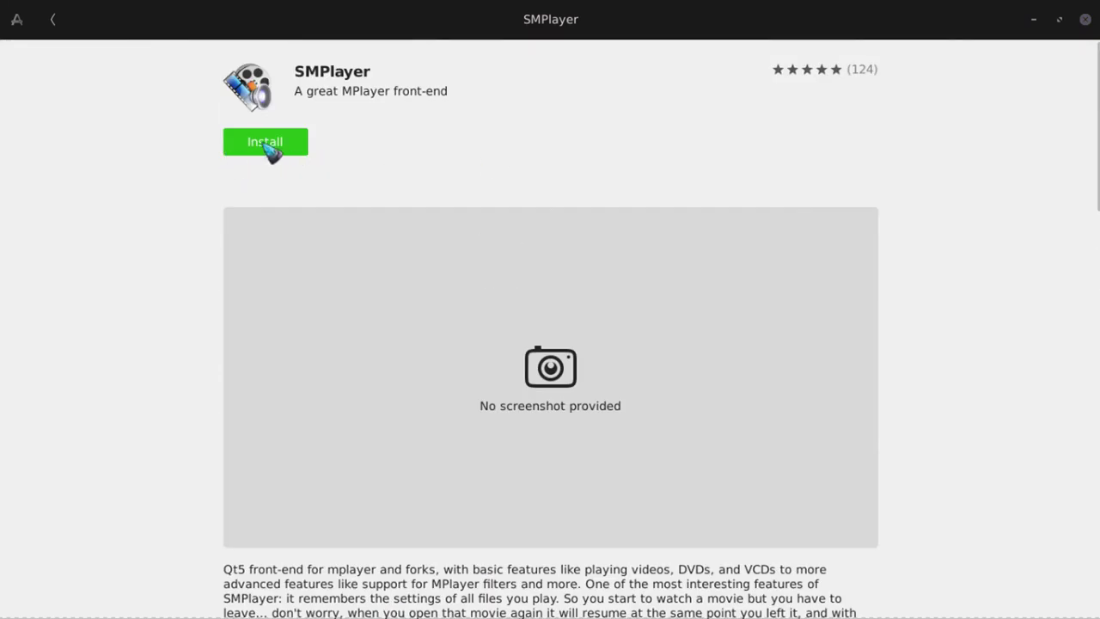
Return to the Audio & Video list, scroll through it, and close the store.
left_click(52, 21)
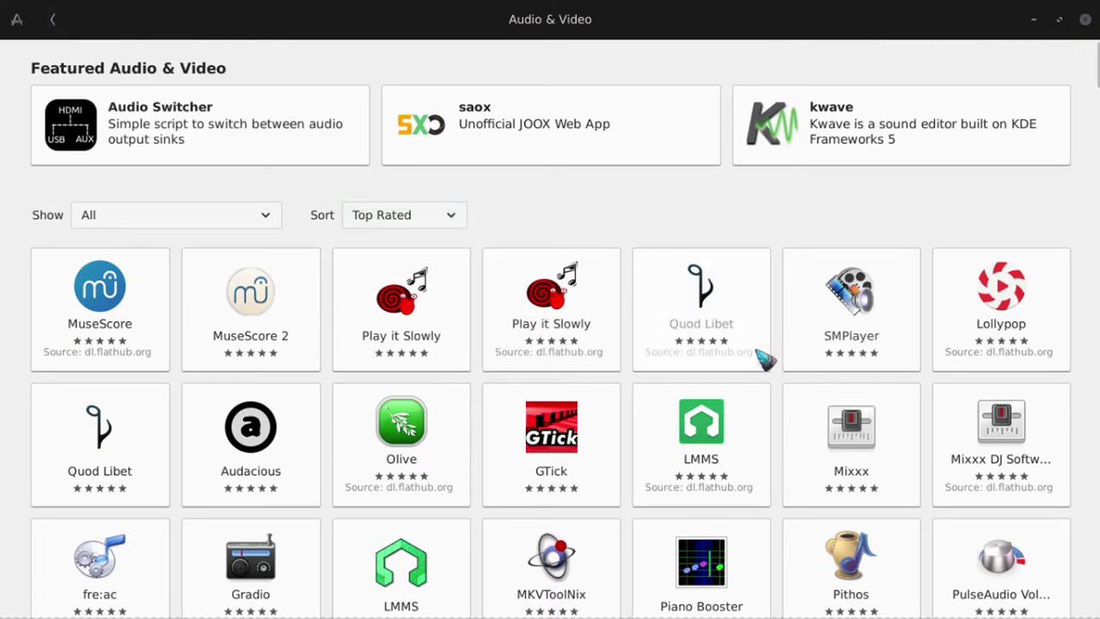
scroll(769, 357, "down", 6)
scroll(765, 360, "down", 6)
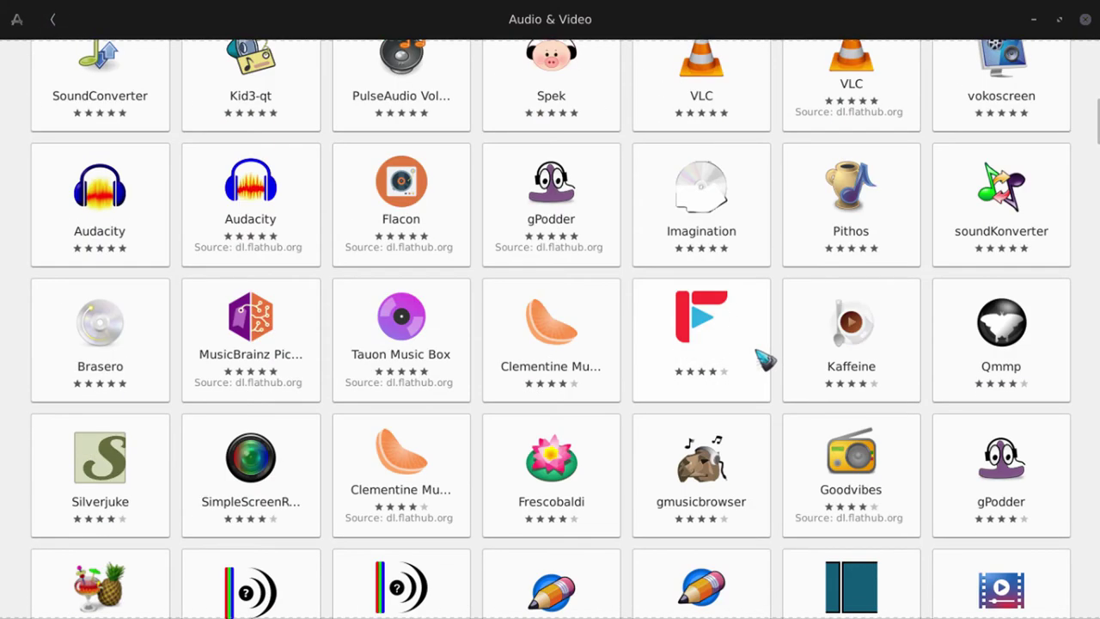
scroll(720, 284, "up", 15)
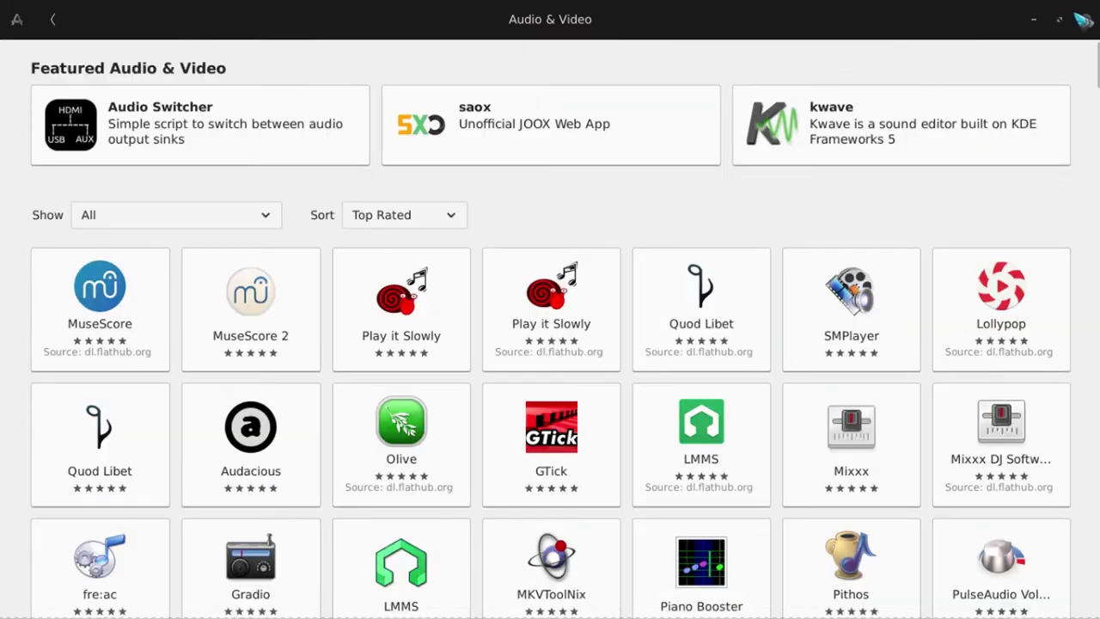
left_click(1085, 20)
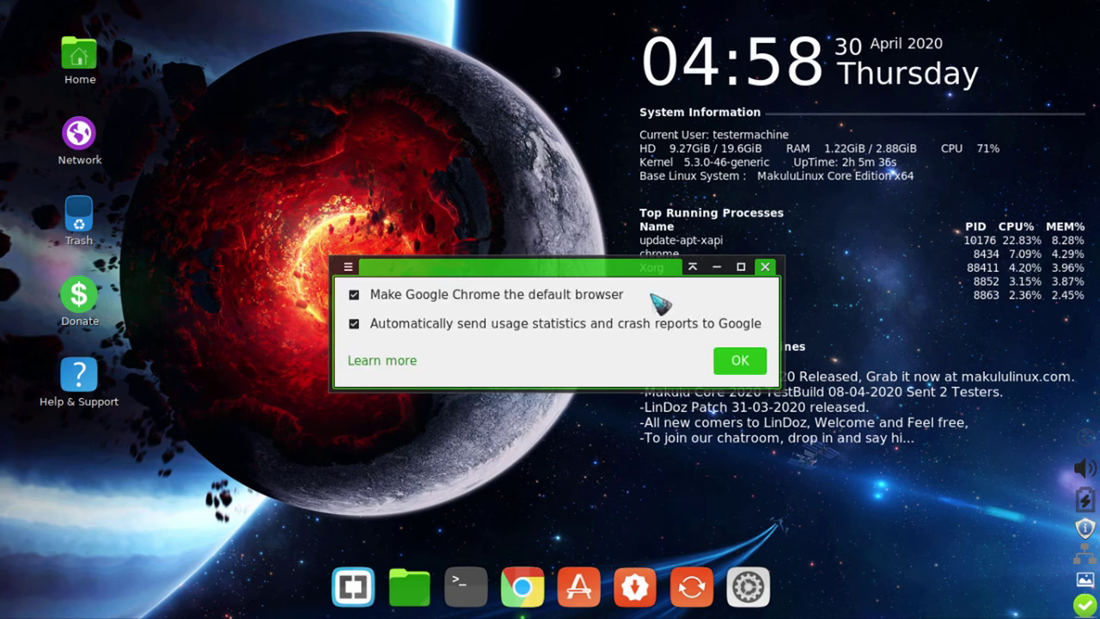
Accept Chrome's first-run options, view the maximized Welcome page, then close Chrome.
left_click(741, 365)
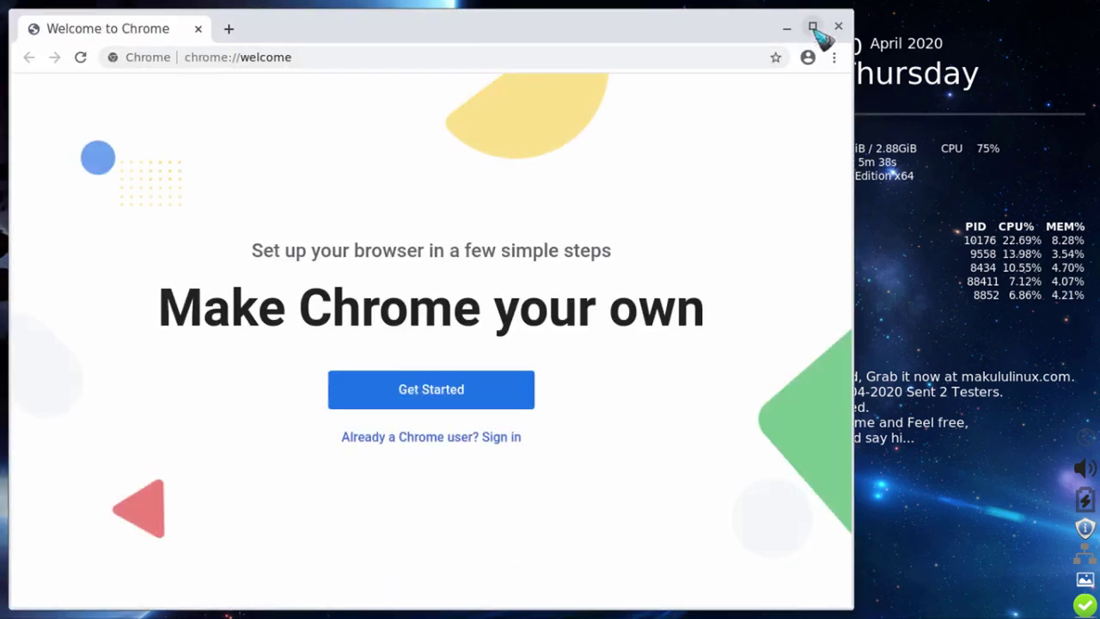
left_click(813, 25)
left_click(405, 45)
left_click(1086, 13)
Open the Home folder in Nemo and launch then close the Catfish file search.
mouse_move(464, 594)
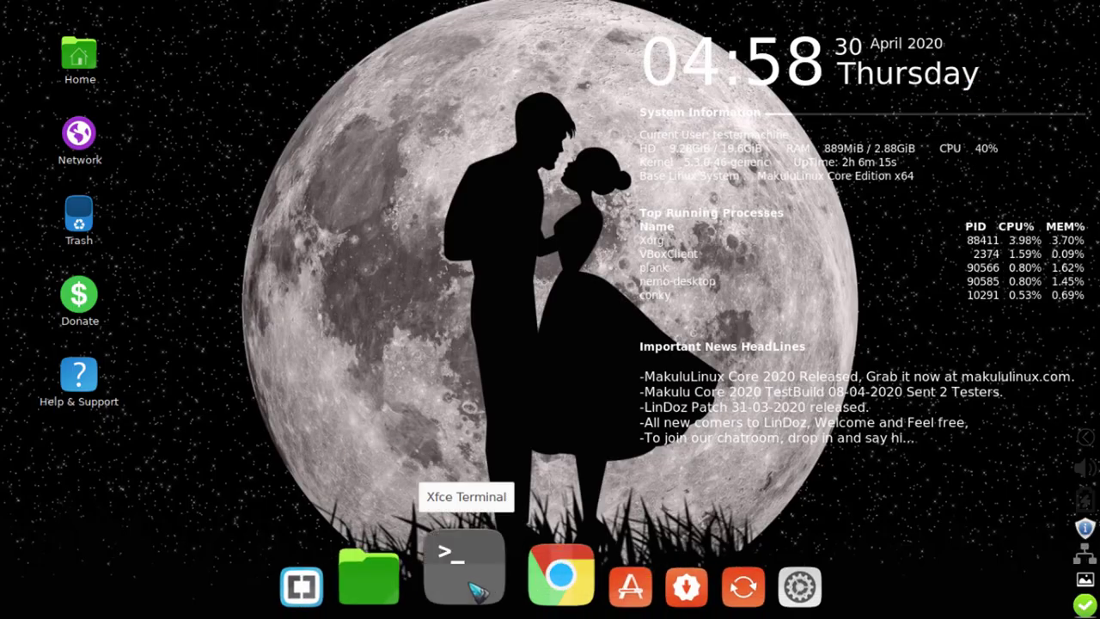
left_click(409, 568)
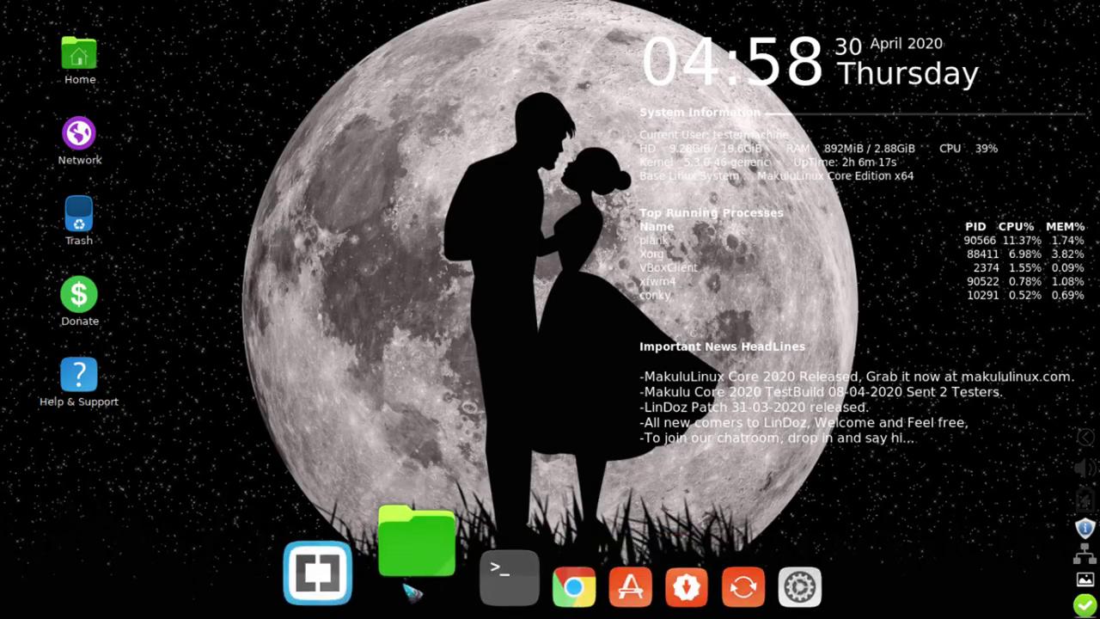
right_click(542, 210)
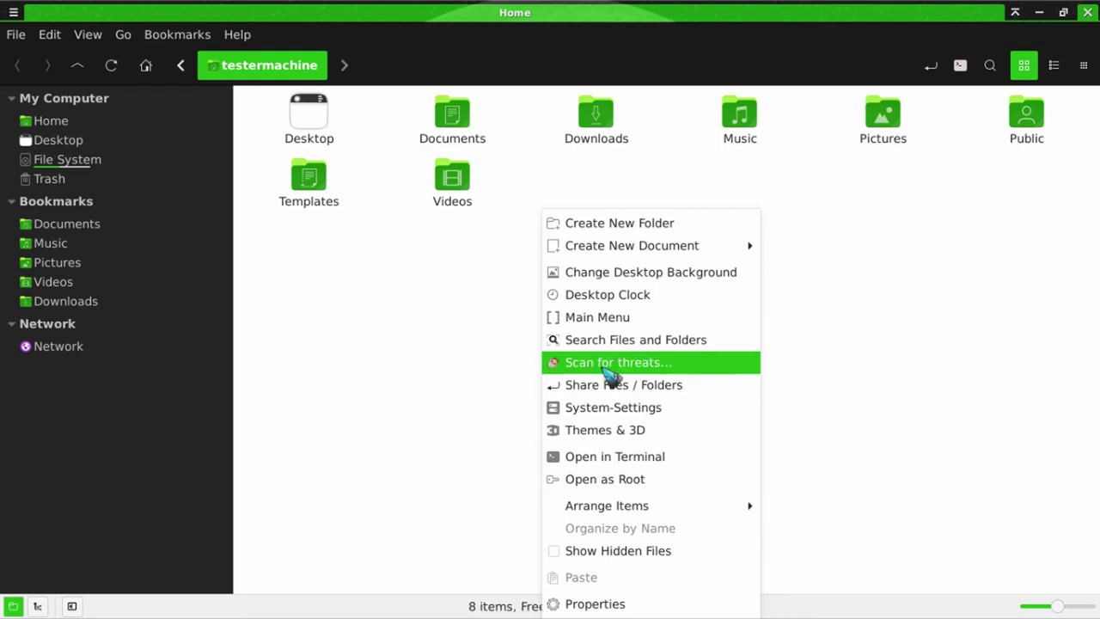
left_click(469, 257)
right_click(594, 210)
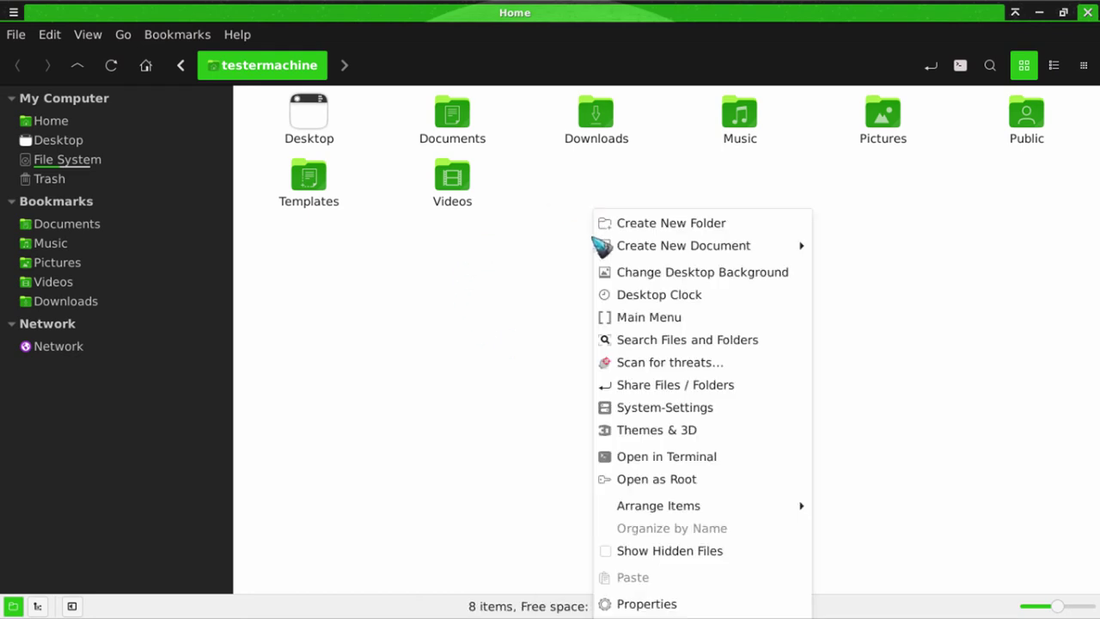
left_click(635, 340)
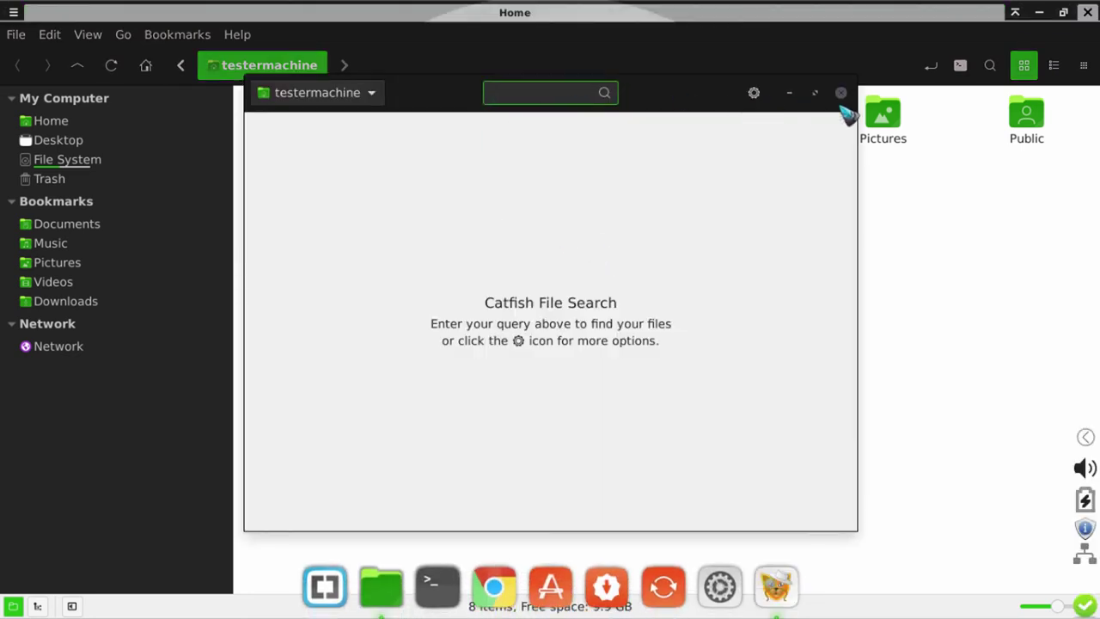
left_click(842, 93)
Create a link to the Videos folder from its context menu.
right_click(540, 192)
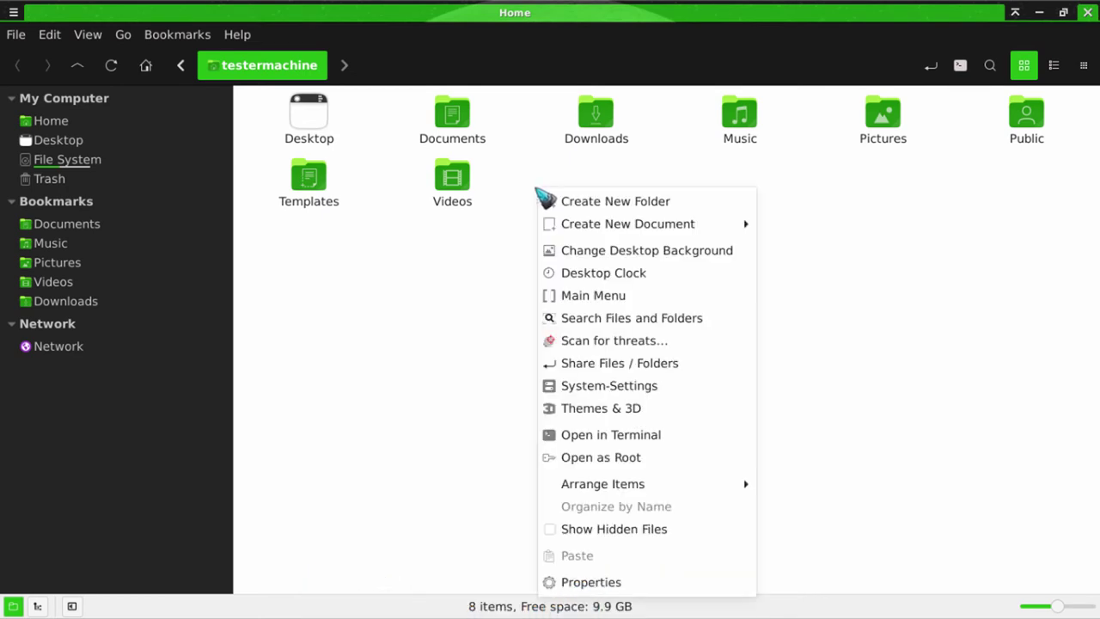
right_click(462, 189)
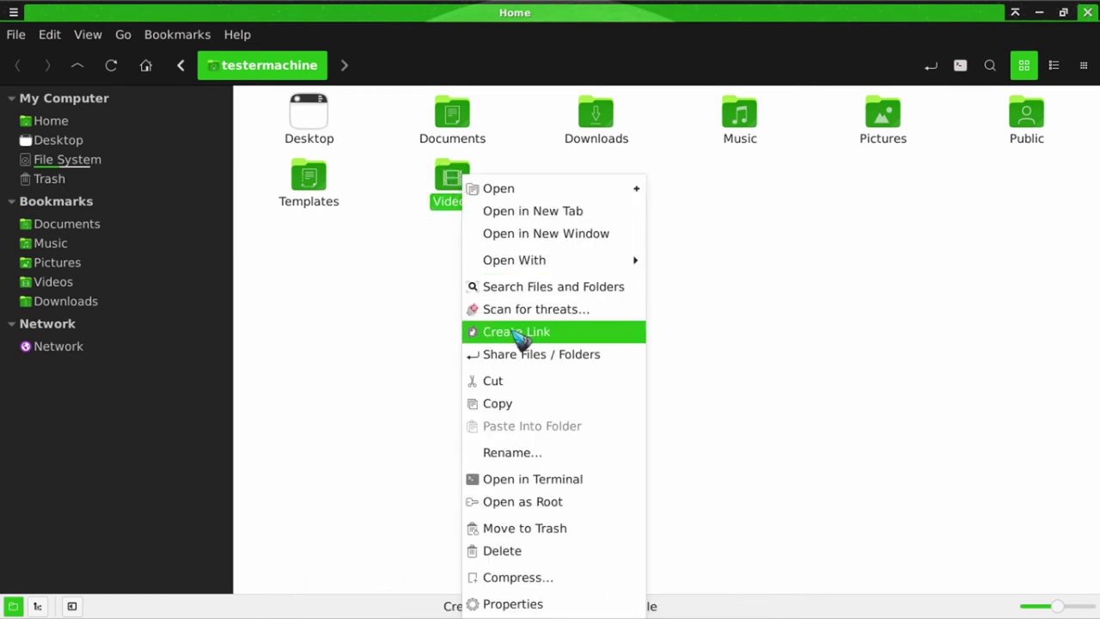
left_click(513, 332)
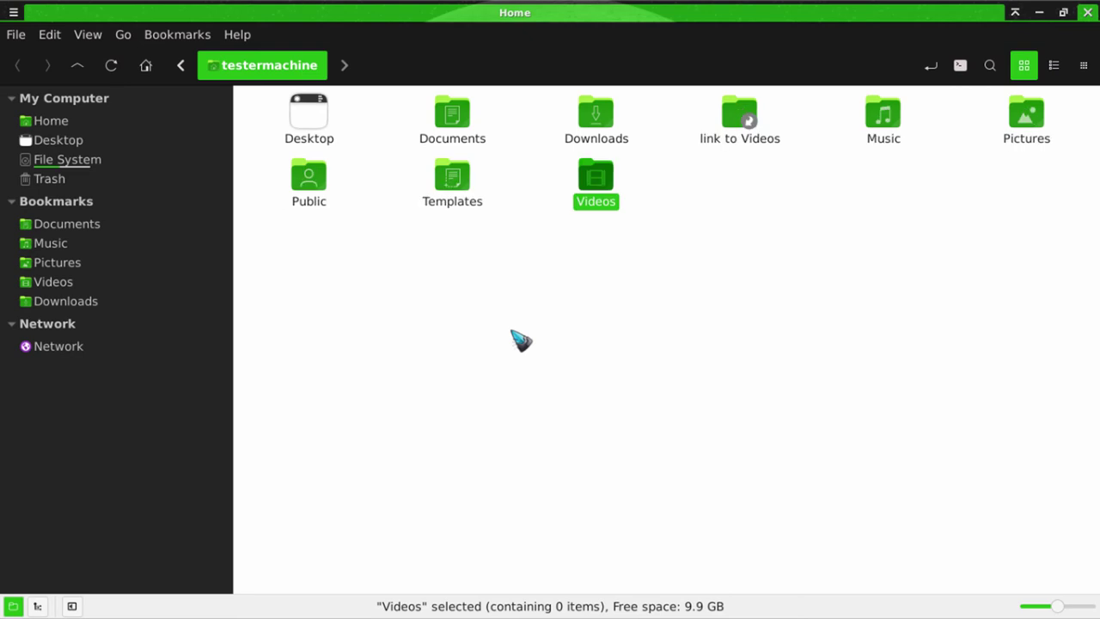
Delete the old Videos link and create an empty document named test inside Videos.
left_click(729, 139)
key("Delete")
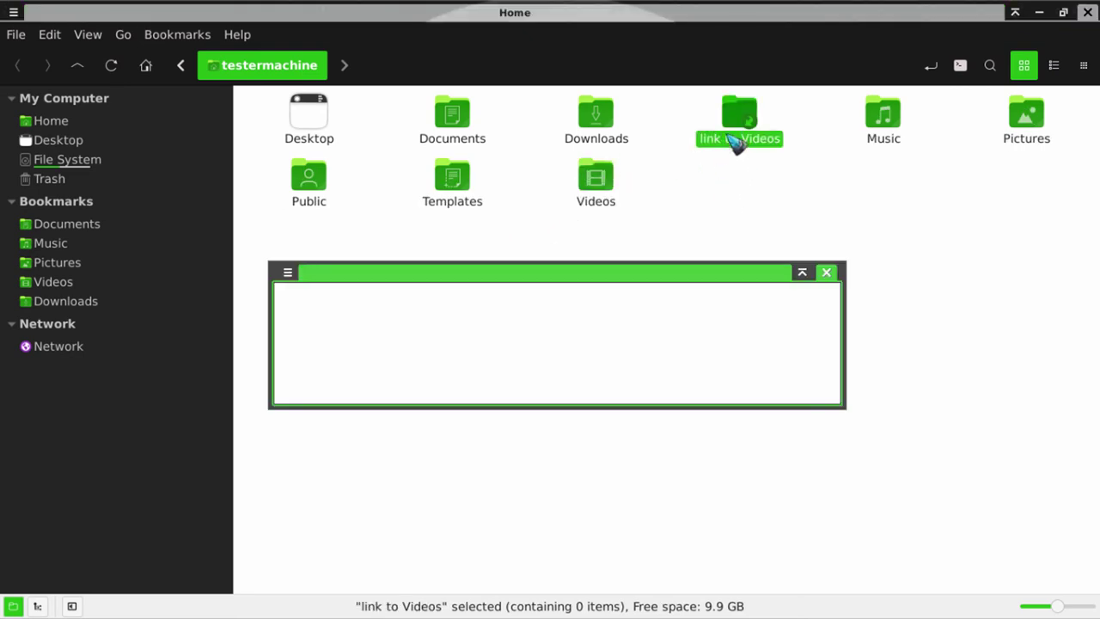
double_click(453, 180)
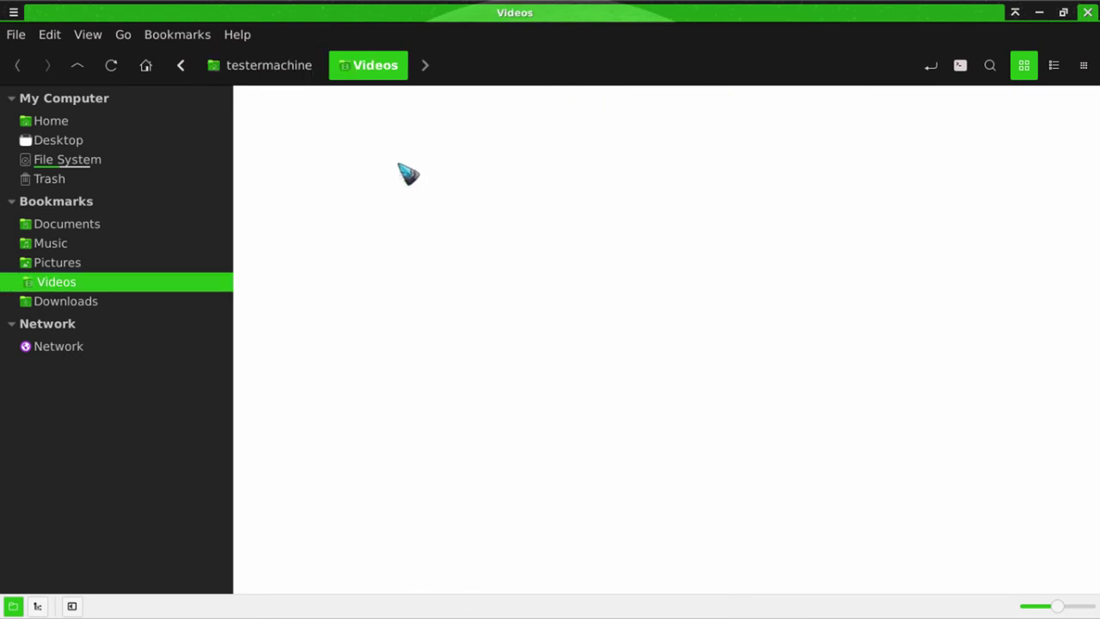
right_click(404, 167)
mouse_move(471, 205)
left_click(683, 225)
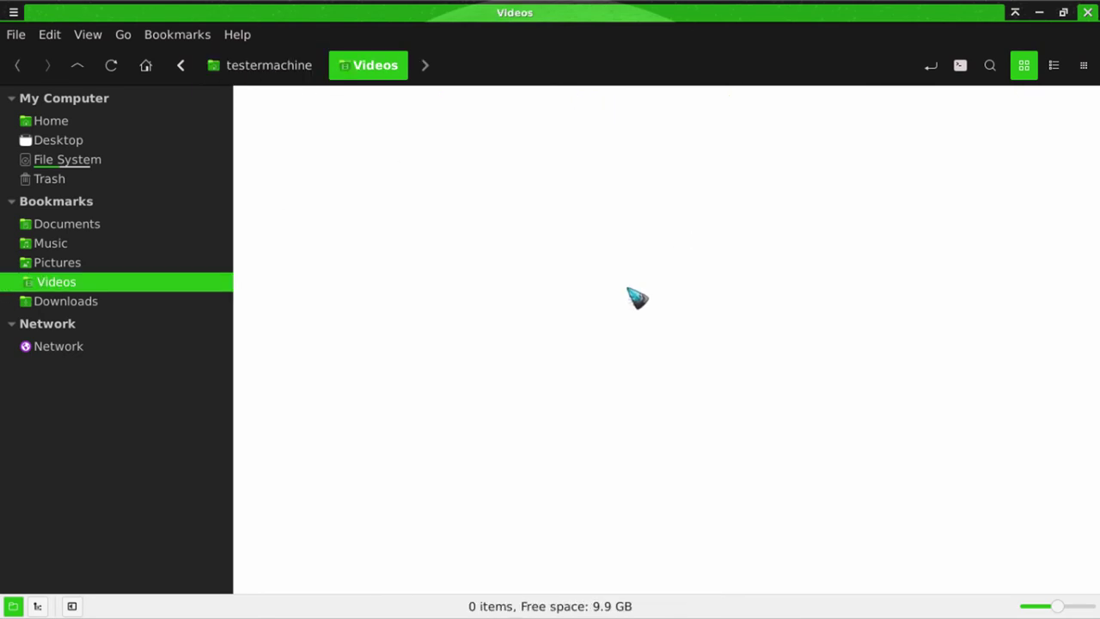
type("test")
key("Return")
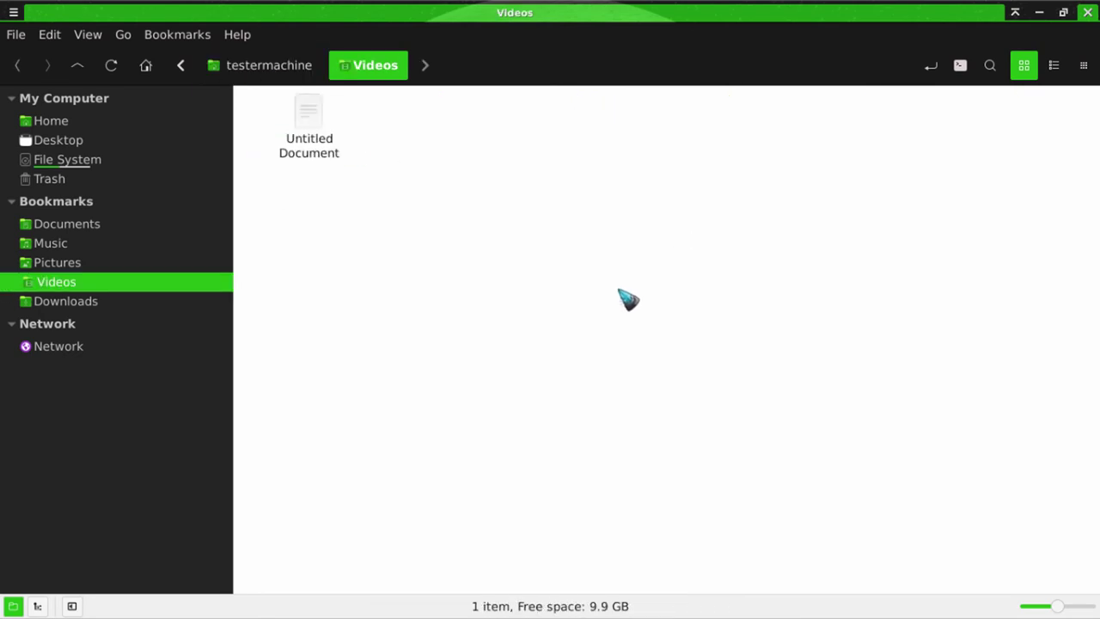
Create a new link to Videos in Home, check it, cut it, and close Nemo.
key("alt+Up")
left_click(613, 250)
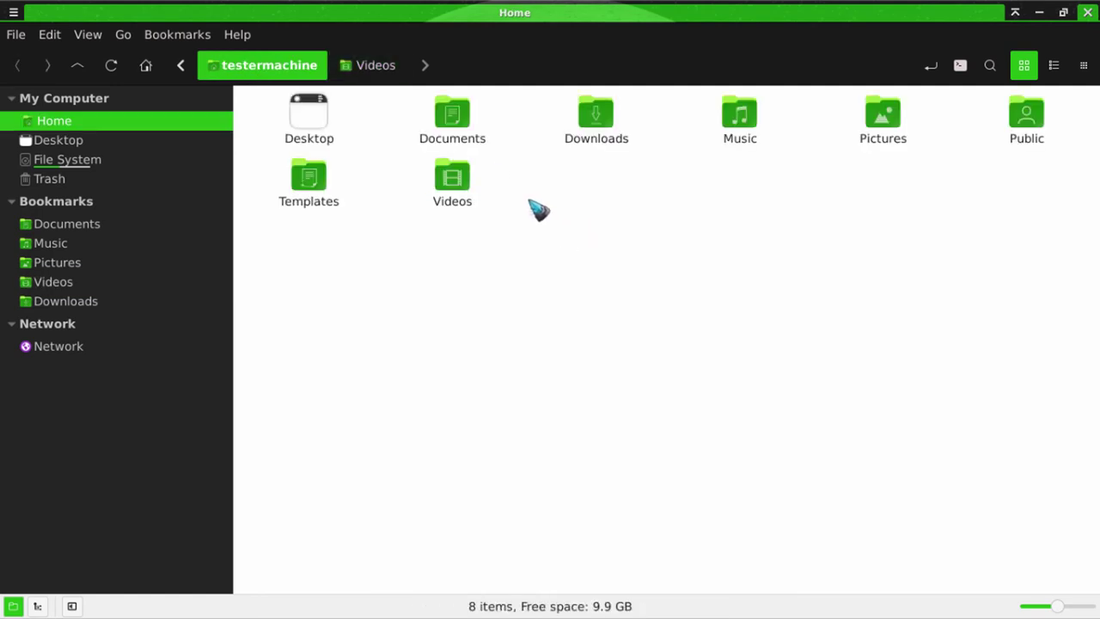
right_click(458, 179)
left_click(554, 329)
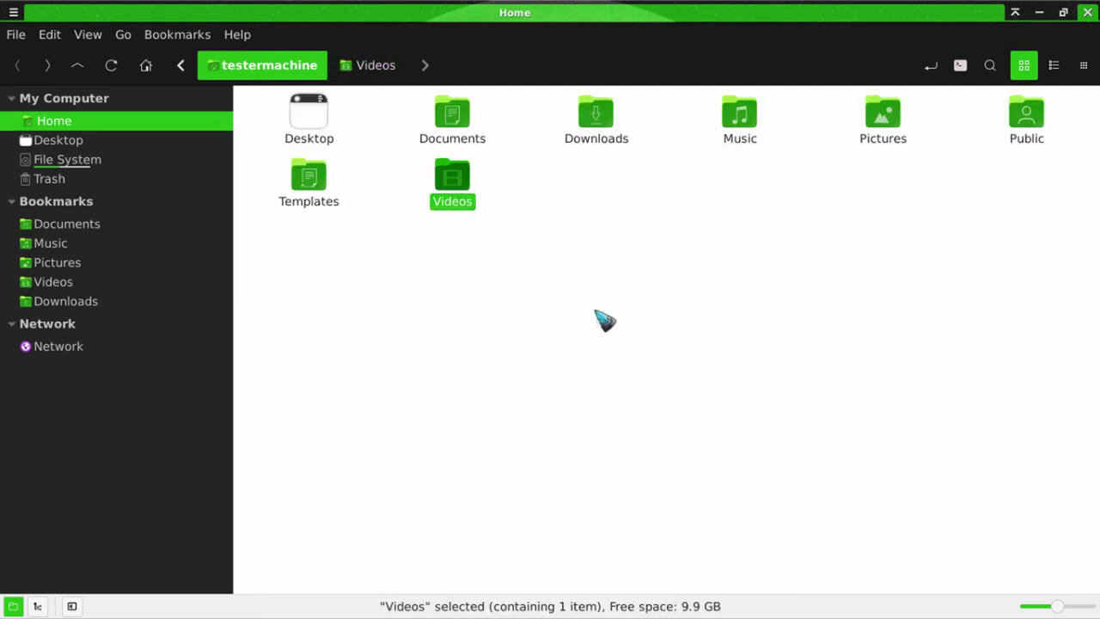
double_click(739, 141)
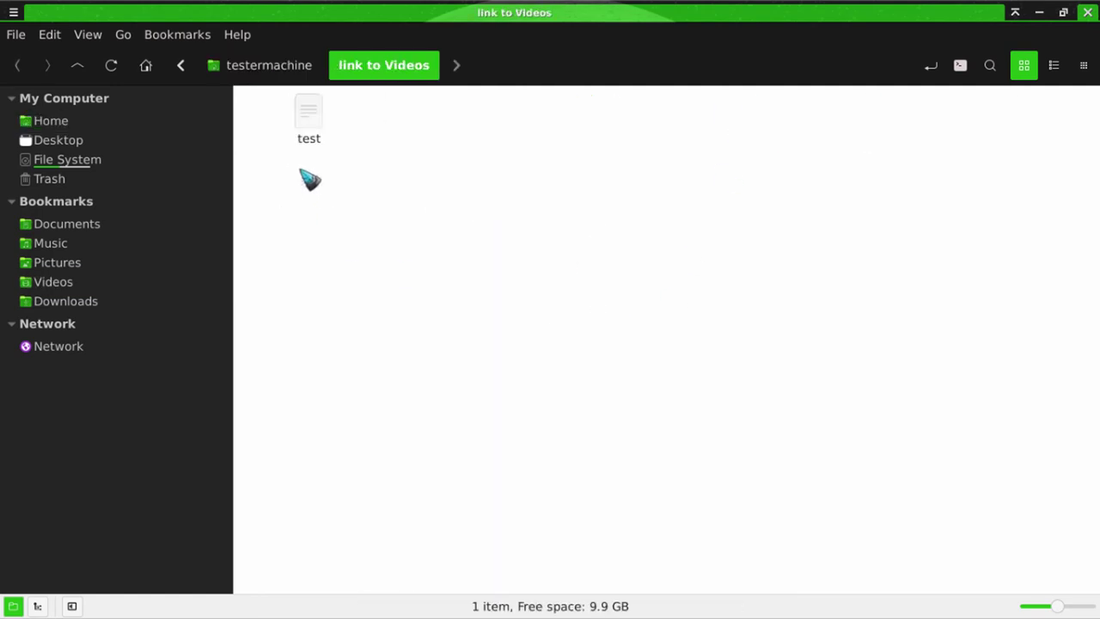
left_click(279, 73)
right_click(748, 111)
left_click(821, 313)
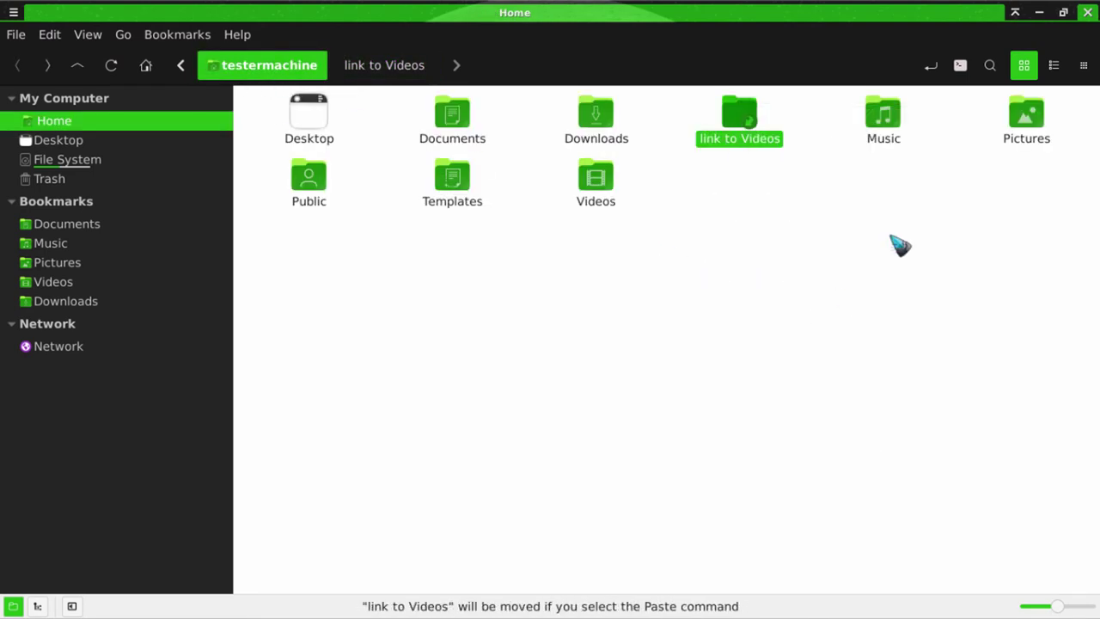
left_click(1087, 12)
right_click(353, 200)
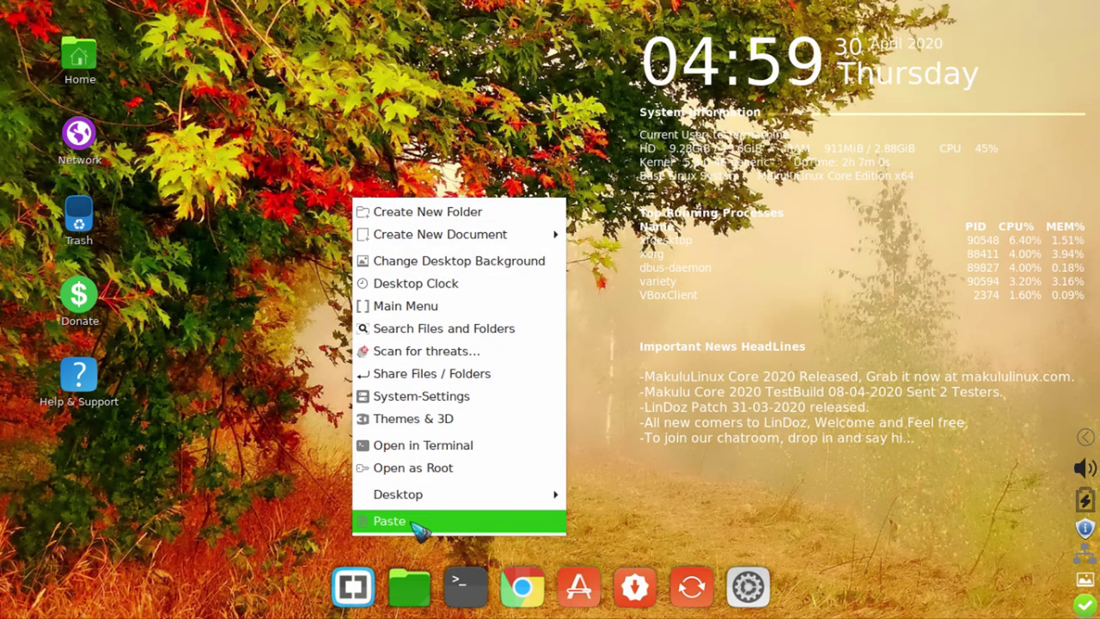
Paste the Videos link onto the desktop and open it to confirm the test file.
left_click(425, 522)
double_click(79, 297)
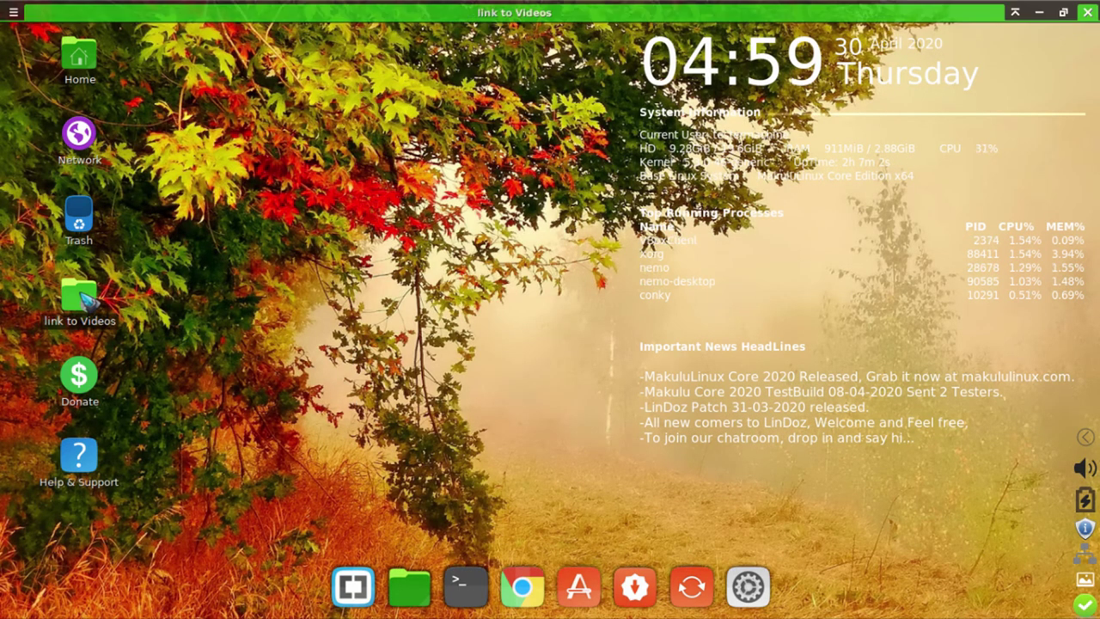
left_click(316, 127)
left_click(405, 241)
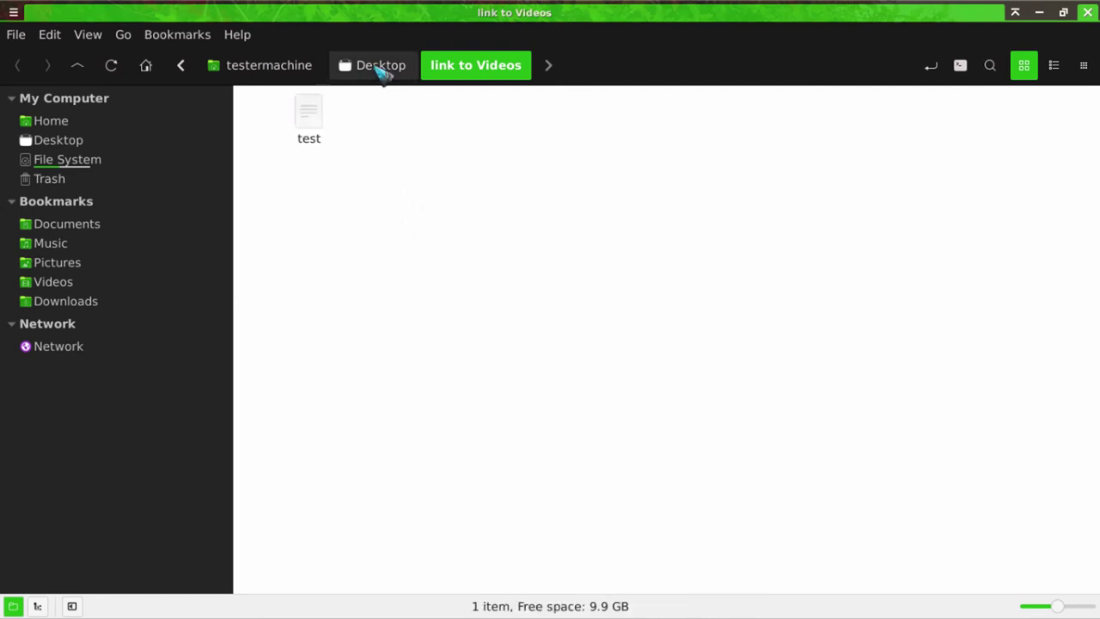
left_click(1087, 13)
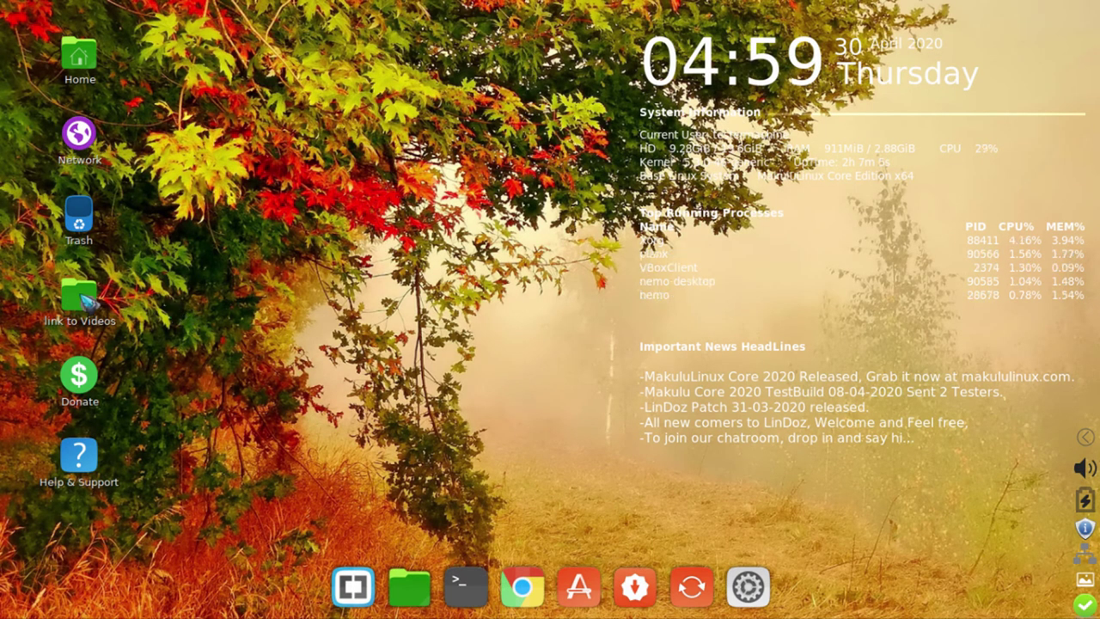
Permanently delete the desktop Videos link with Shift+Delete and reopen Home in Files.
key("shift+Delete")
key("Return")
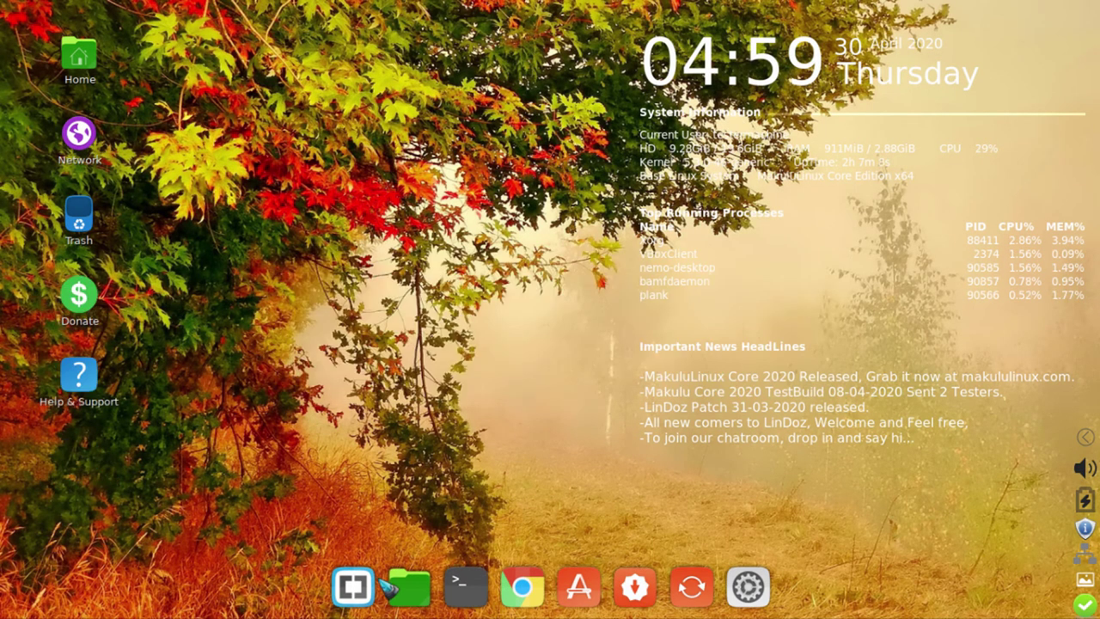
left_click(409, 585)
right_click(584, 211)
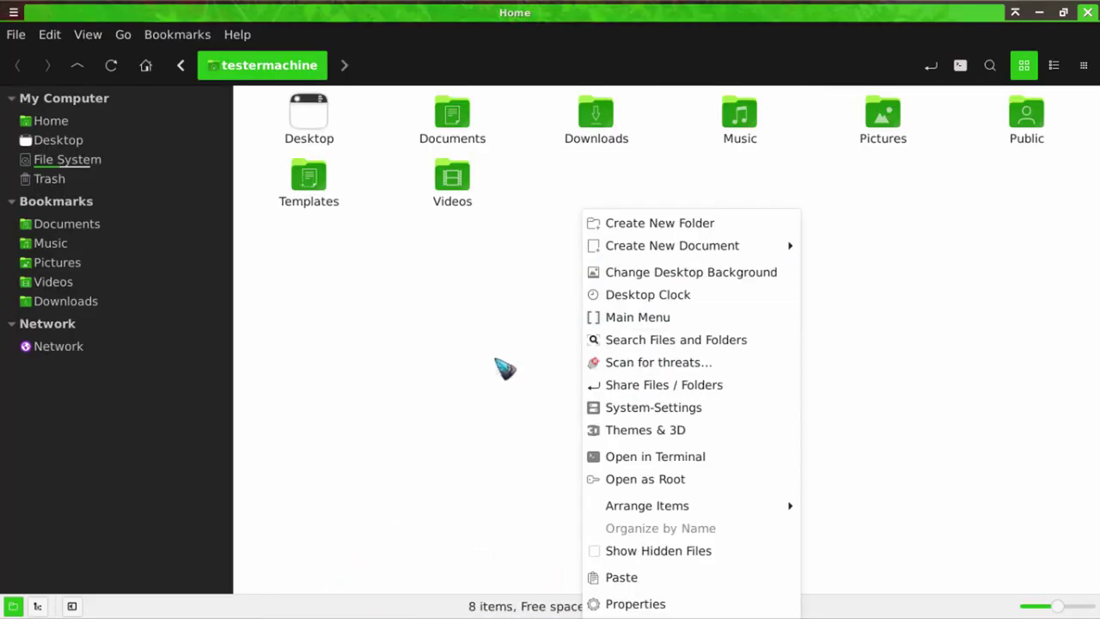
Dismiss the Home view context menu three times, then close the Home window.
left_click(536, 197)
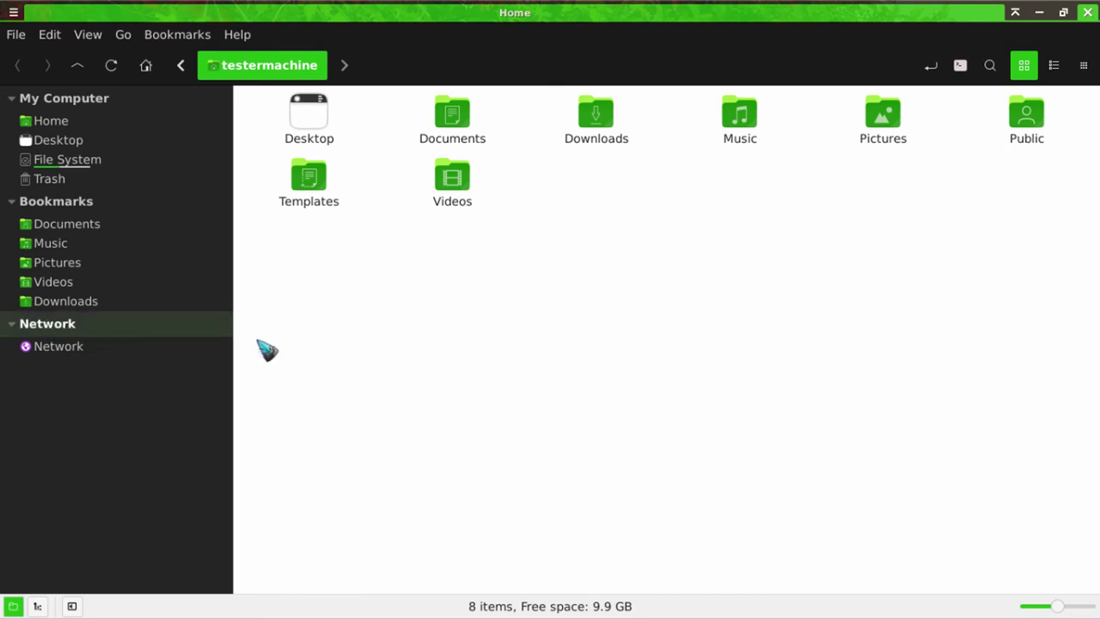
right_click(581, 210)
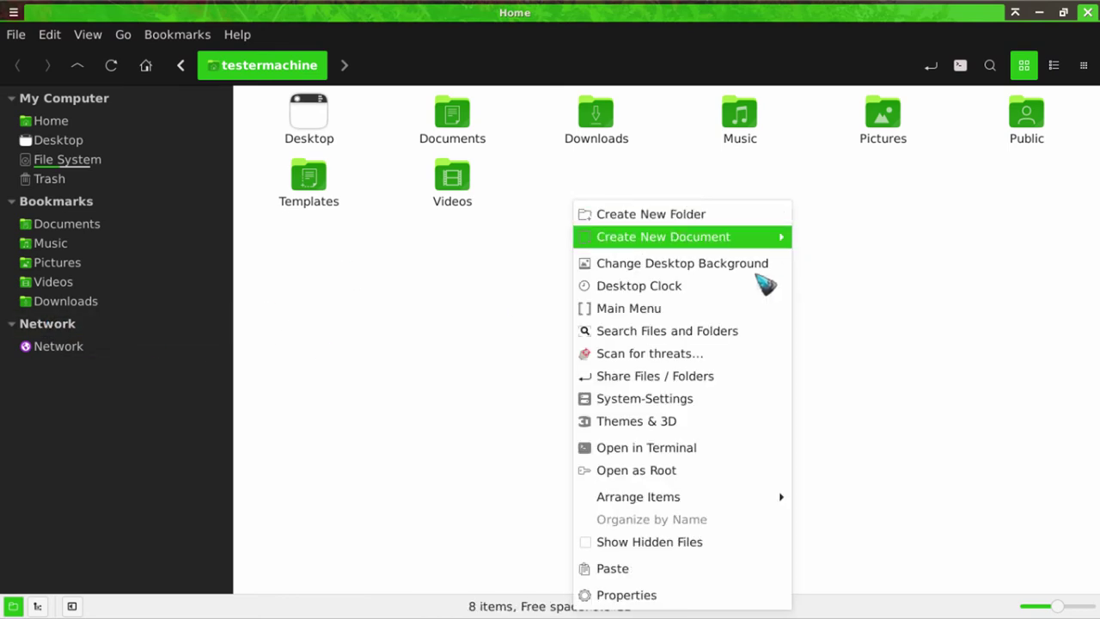
left_click(453, 320)
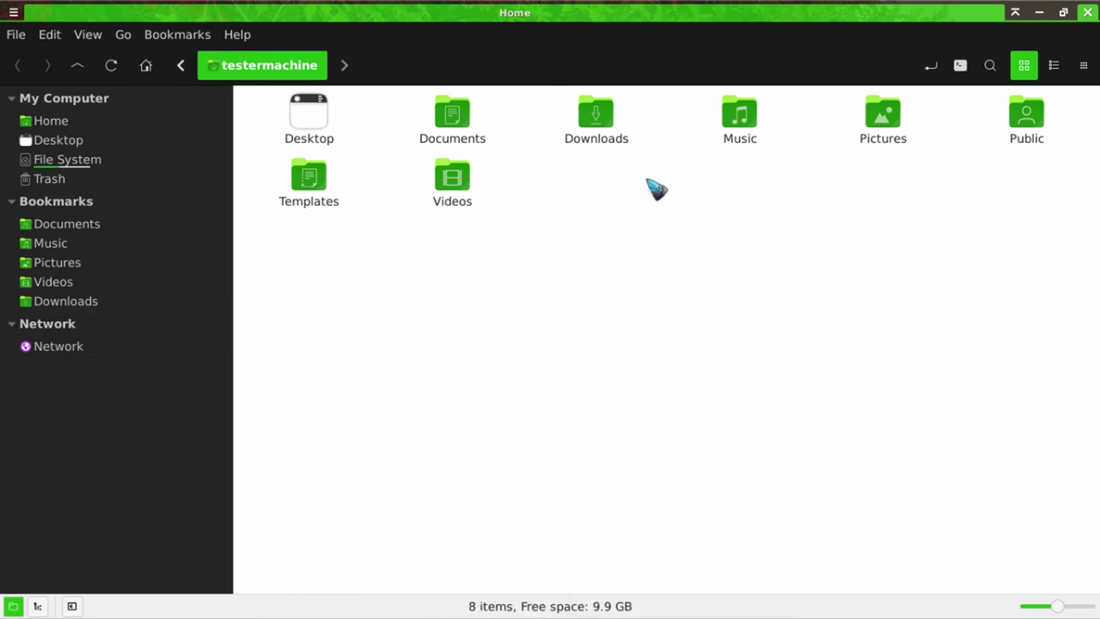
right_click(558, 199)
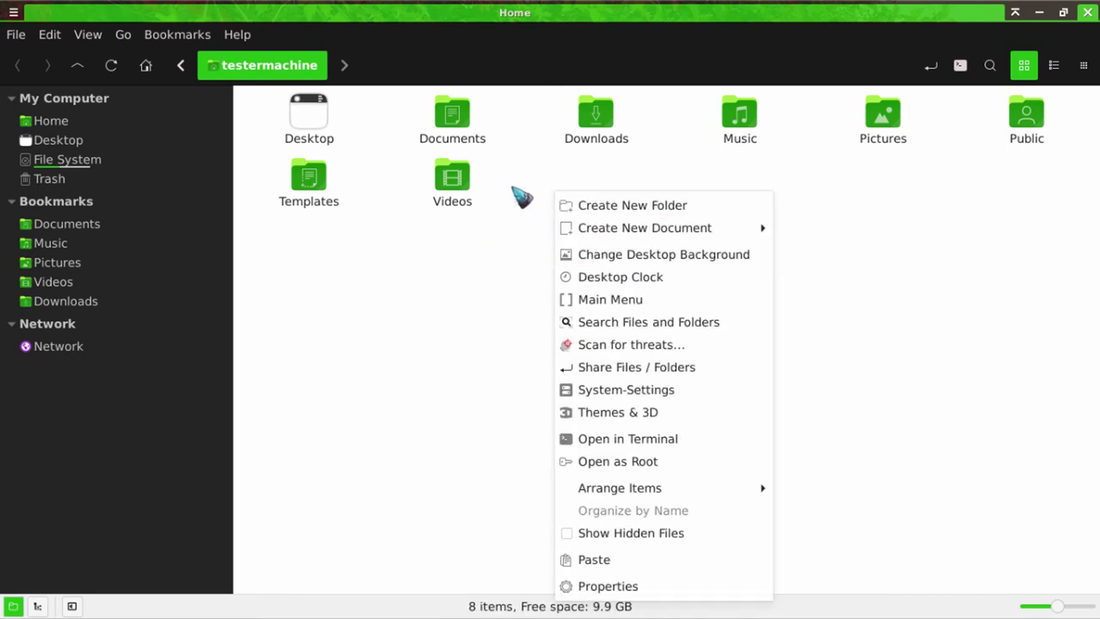
left_click(514, 191)
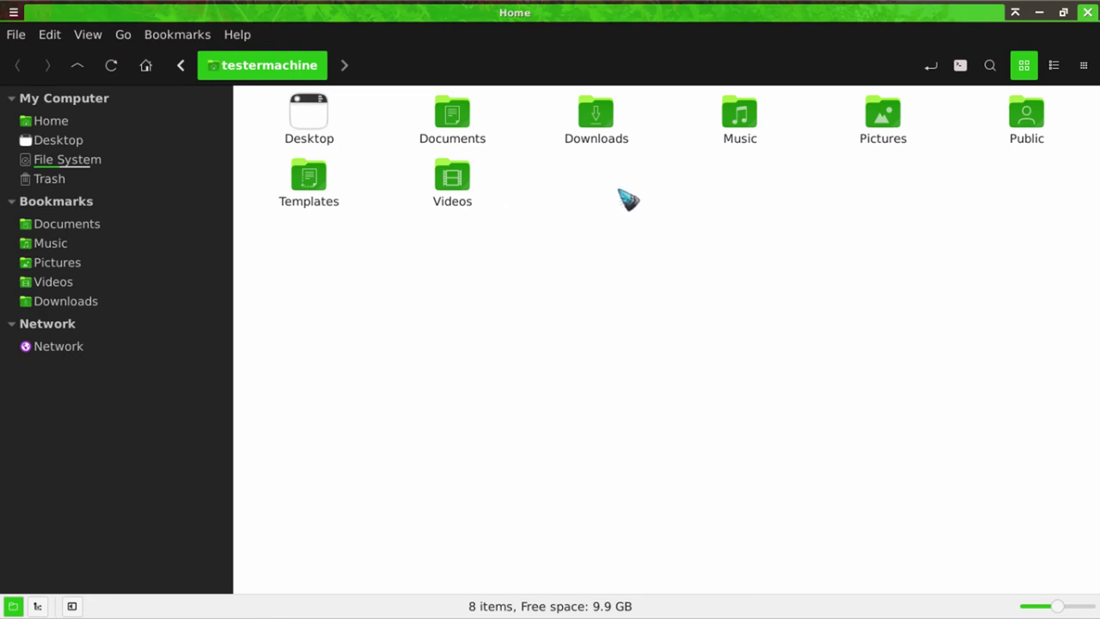
left_click(1088, 13)
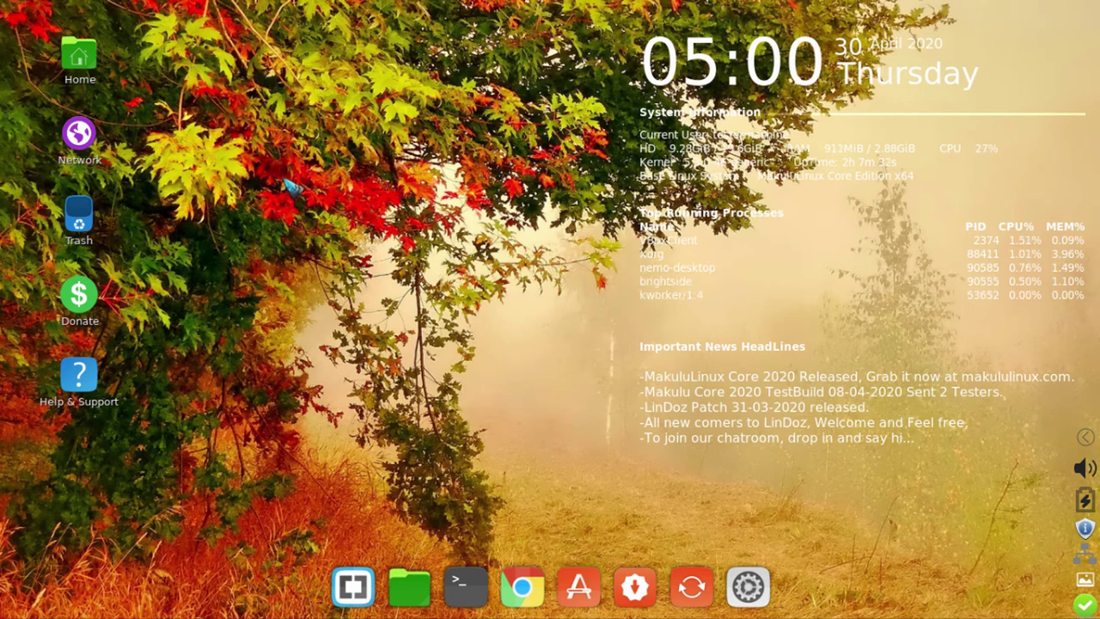
Open Settings from the dock, move it up and right, and launch Full-Screen Gestures.
left_click(743, 563)
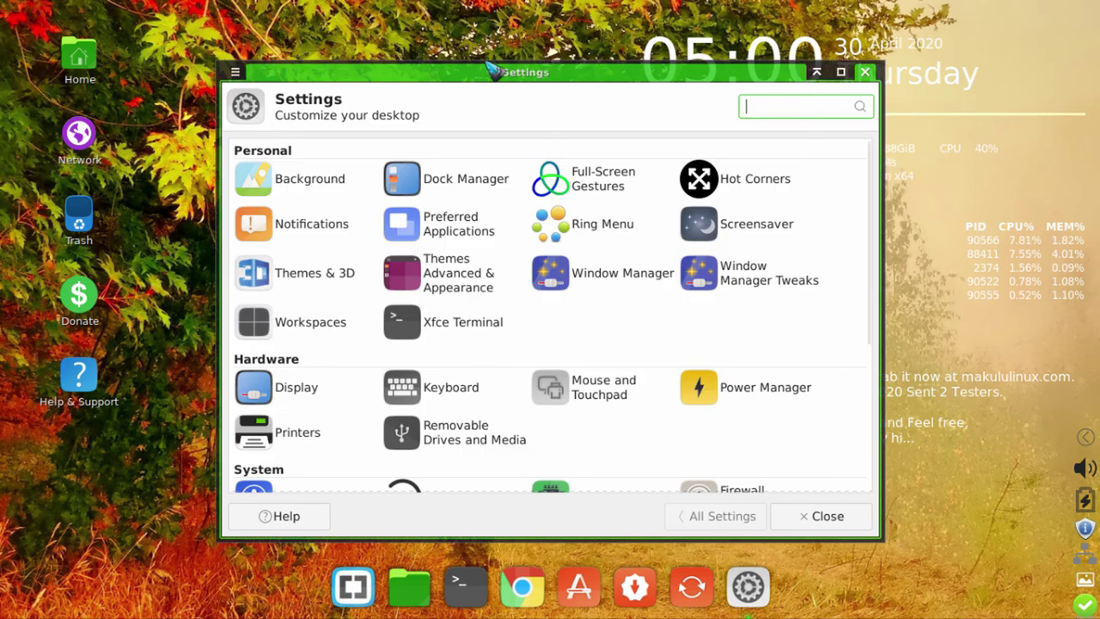
left_click_drag(528, 74, 742, 22)
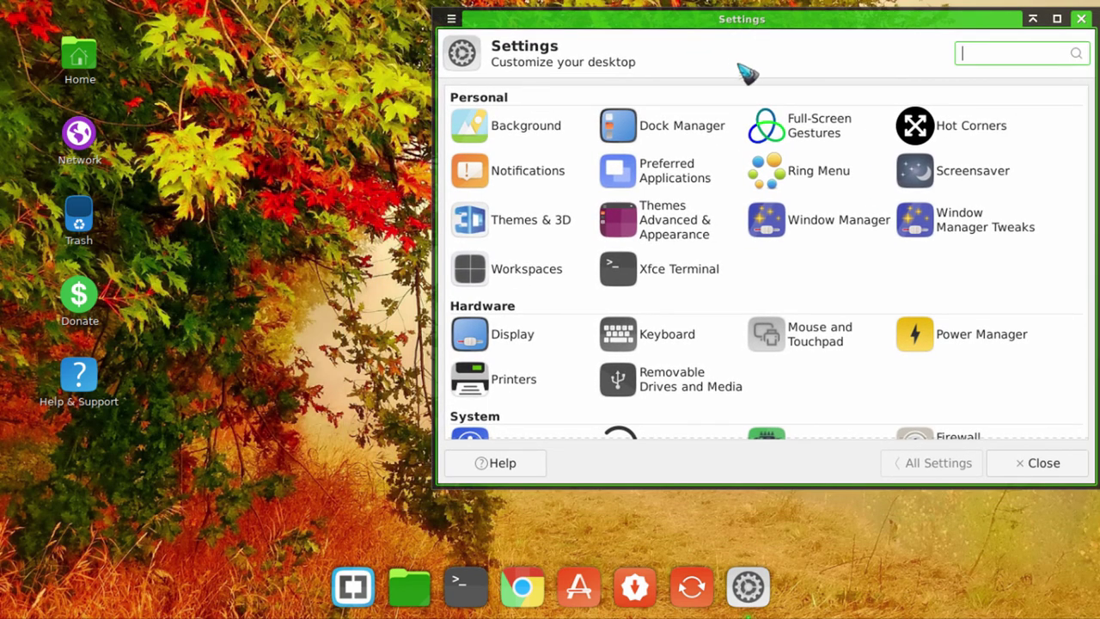
left_click(761, 138)
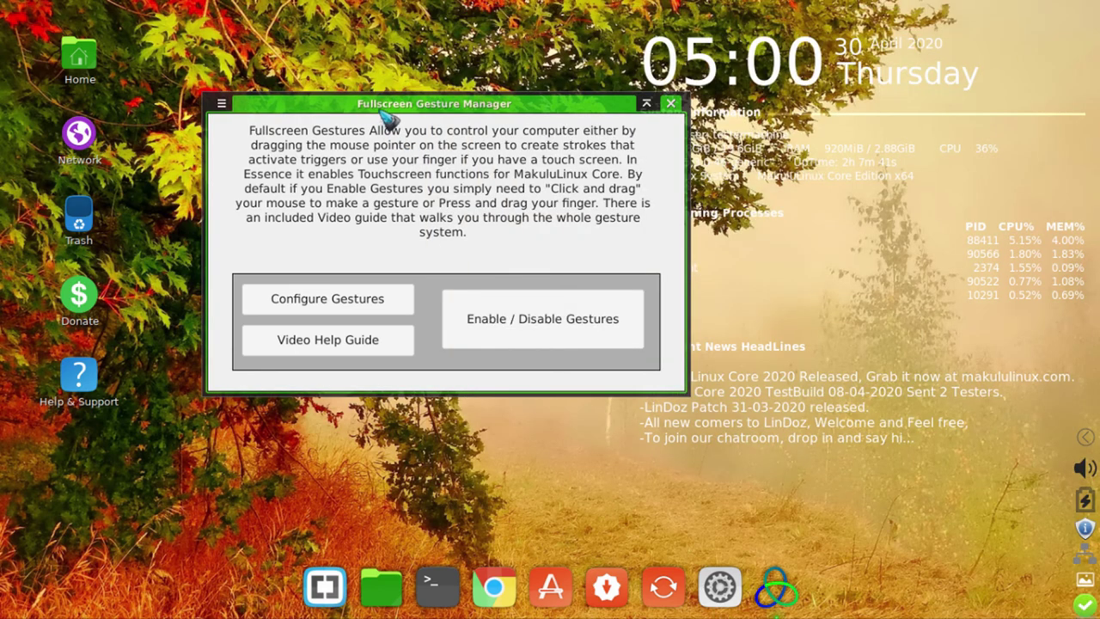
Open the wallpaper thumbnail strip through the desktop's wallpaper selector options.
left_click_drag(384, 118, 699, 213)
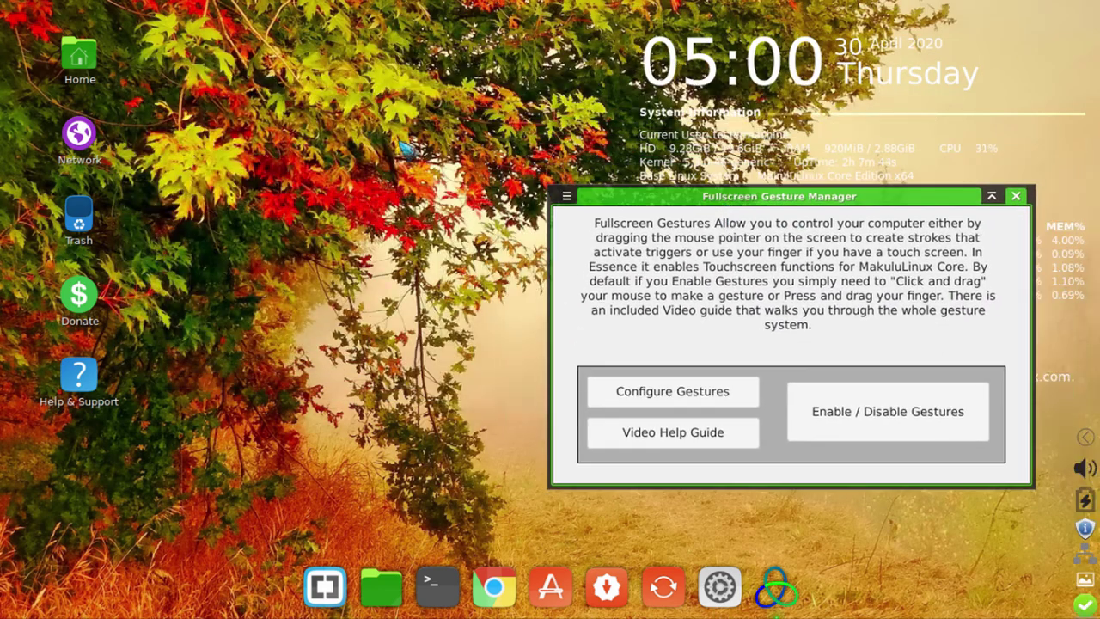
right_click(360, 127)
left_click(388, 185)
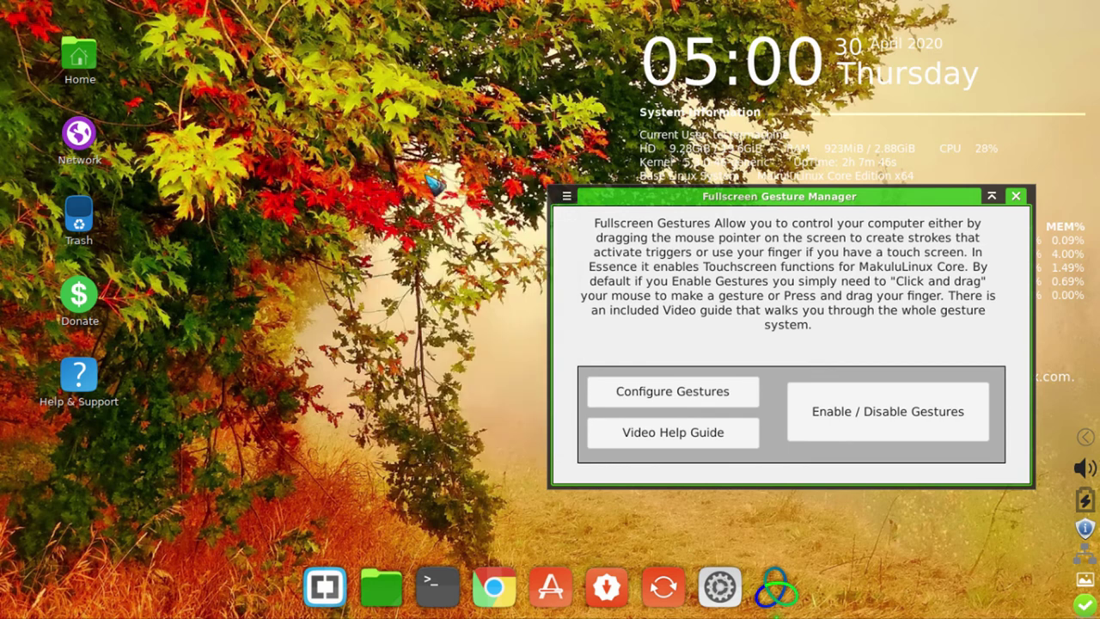
left_click(536, 261)
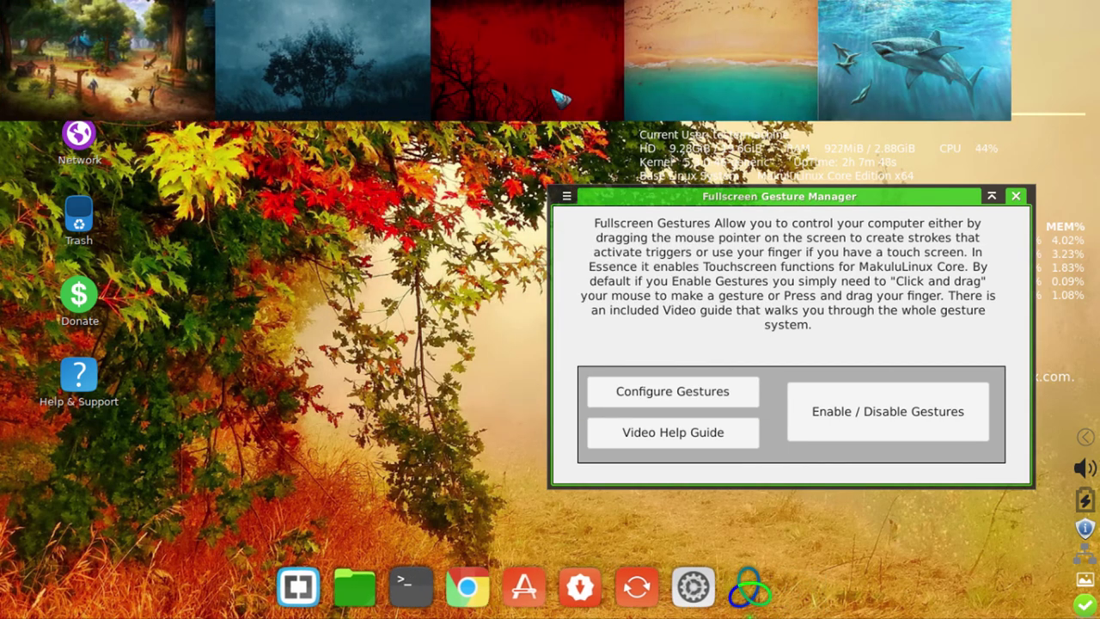
Try the red tree and beach wallpapers, settle on black cat, and close the strip.
left_click(559, 78)
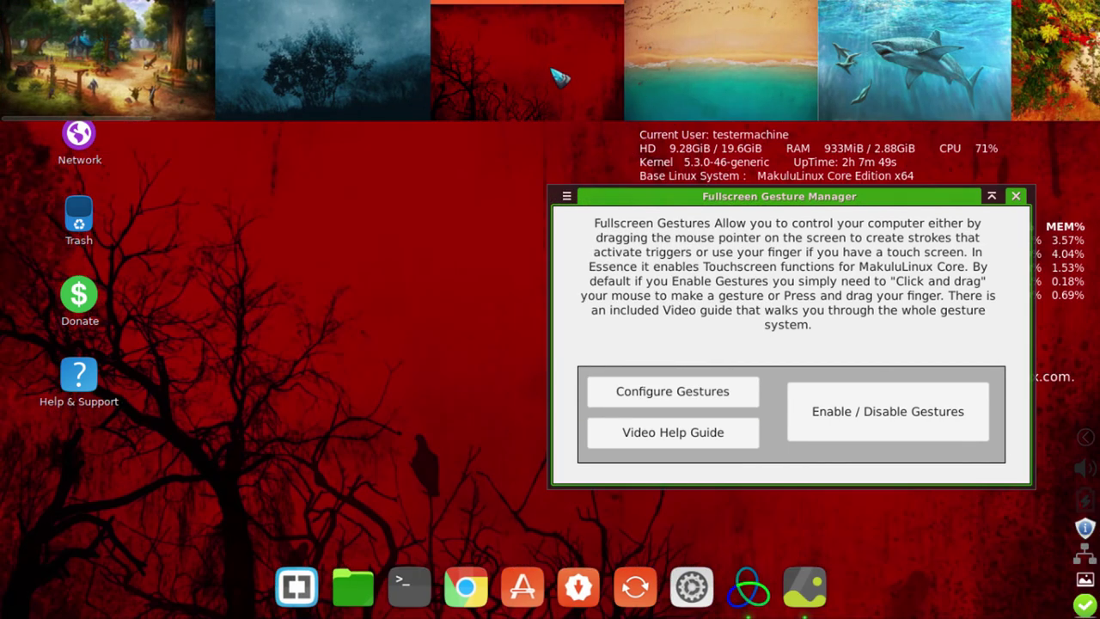
left_click(683, 70)
scroll(602, 60, "down", 5)
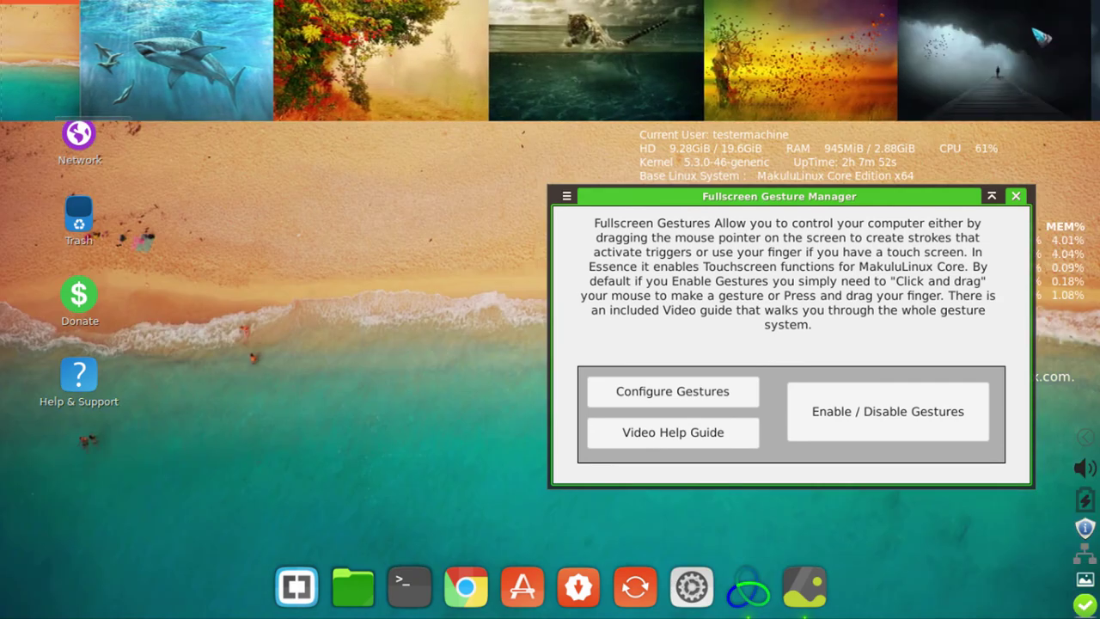
scroll(624, 51, "down", 3)
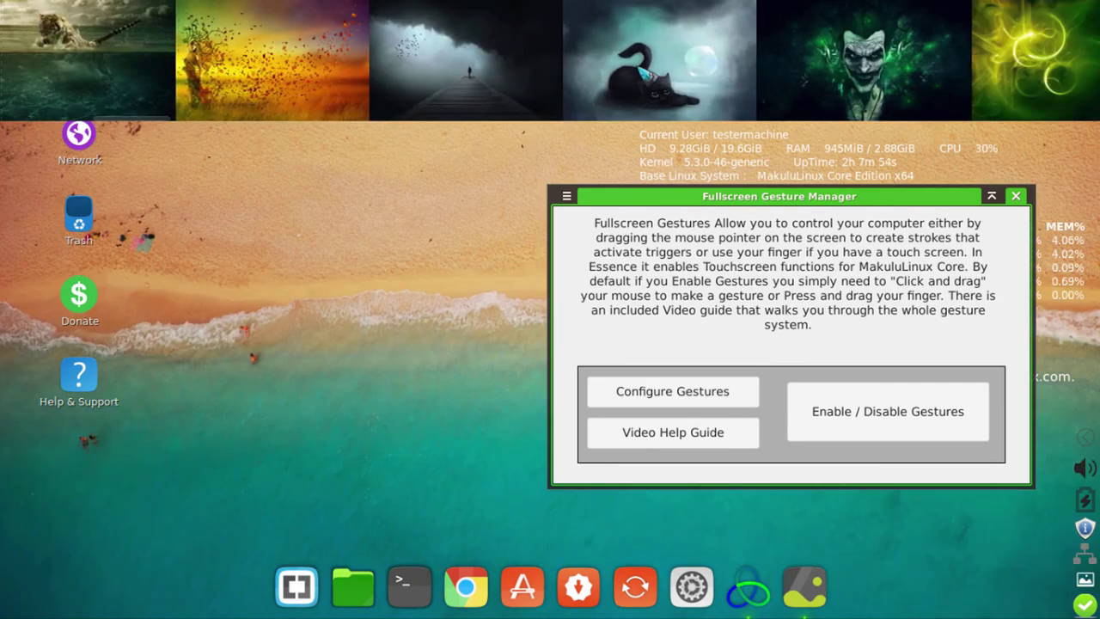
left_click(645, 70)
scroll(645, 73, "down", 2)
right_click(645, 73)
left_click(714, 278)
left_click_drag(675, 196, 739, 89)
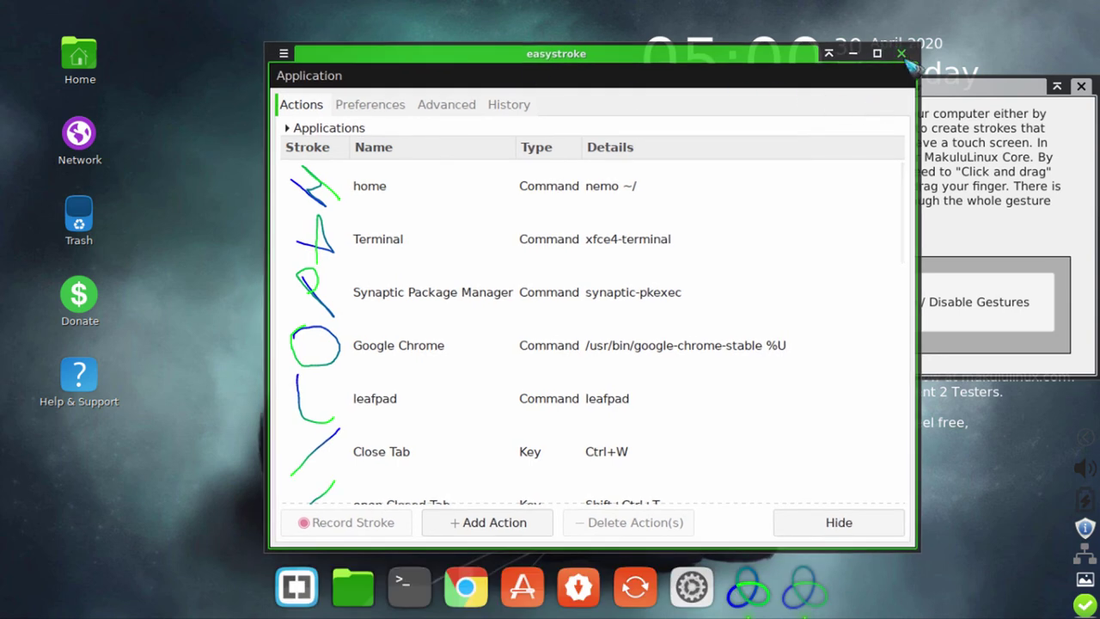
Reopen easystroke's configuration and browse the Preferences, Advanced, History and Actions tabs.
left_click(901, 53)
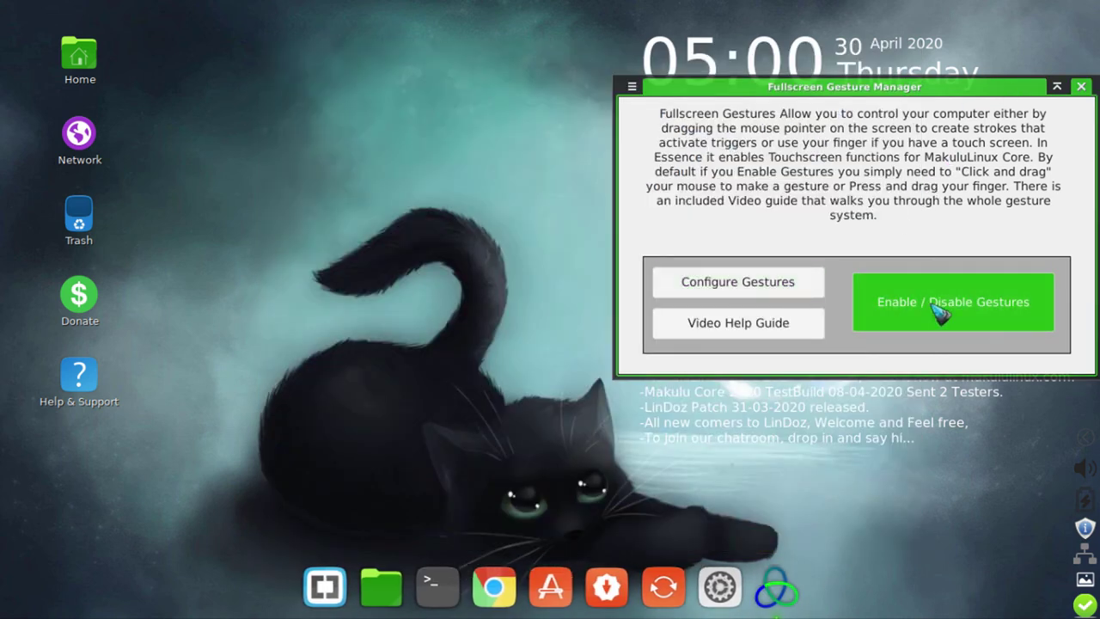
left_click(746, 286)
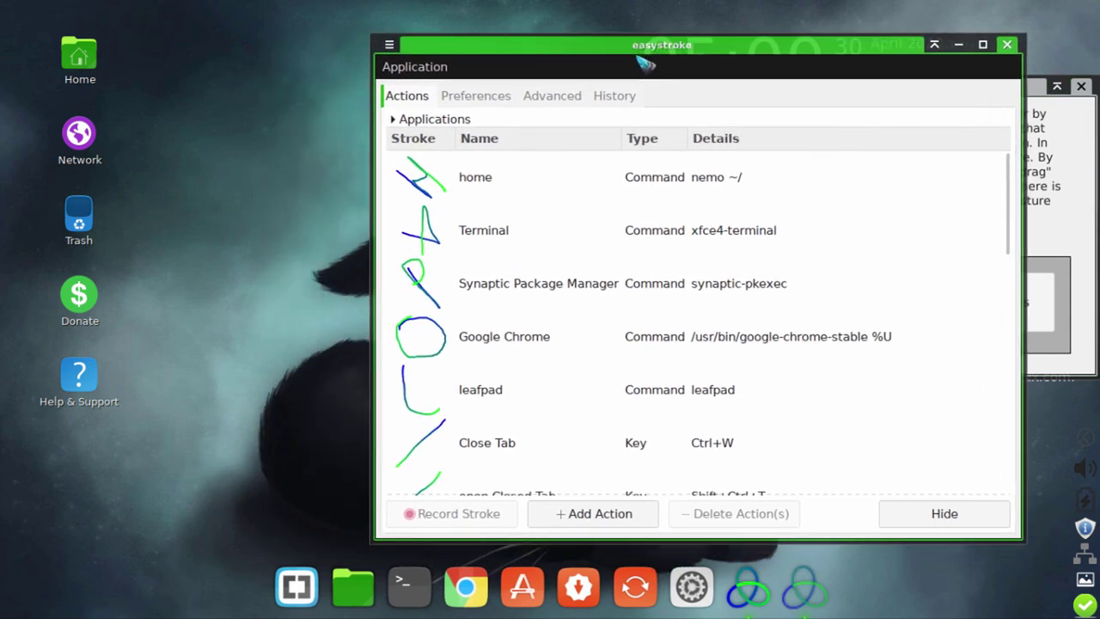
left_click(497, 101)
left_click(577, 101)
left_click(629, 101)
left_click(475, 105)
left_click(421, 101)
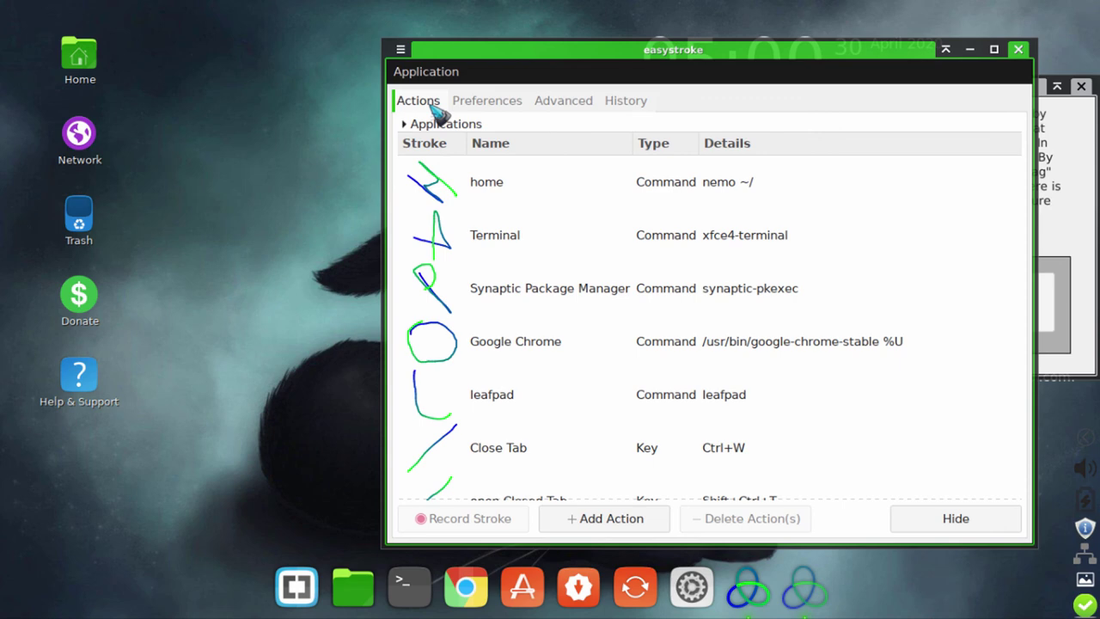
Browse Preferences, Advanced and History again, return to Actions, reposition the window, and hide it.
left_click(507, 96)
left_click(563, 105)
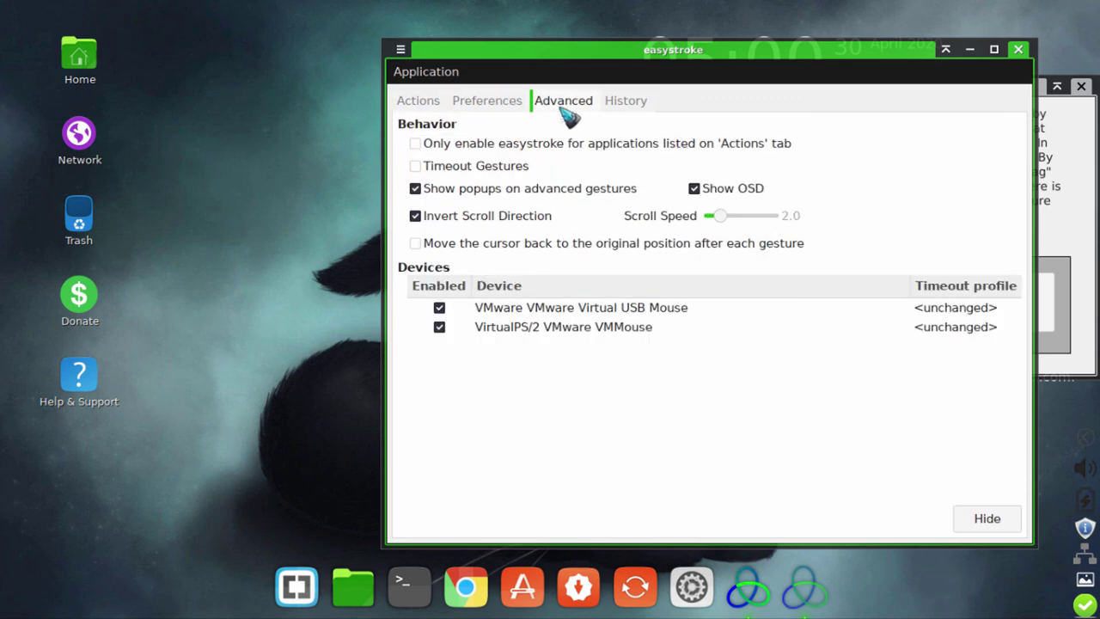
left_click(626, 100)
left_click(418, 100)
left_click_drag(557, 53, 619, 28)
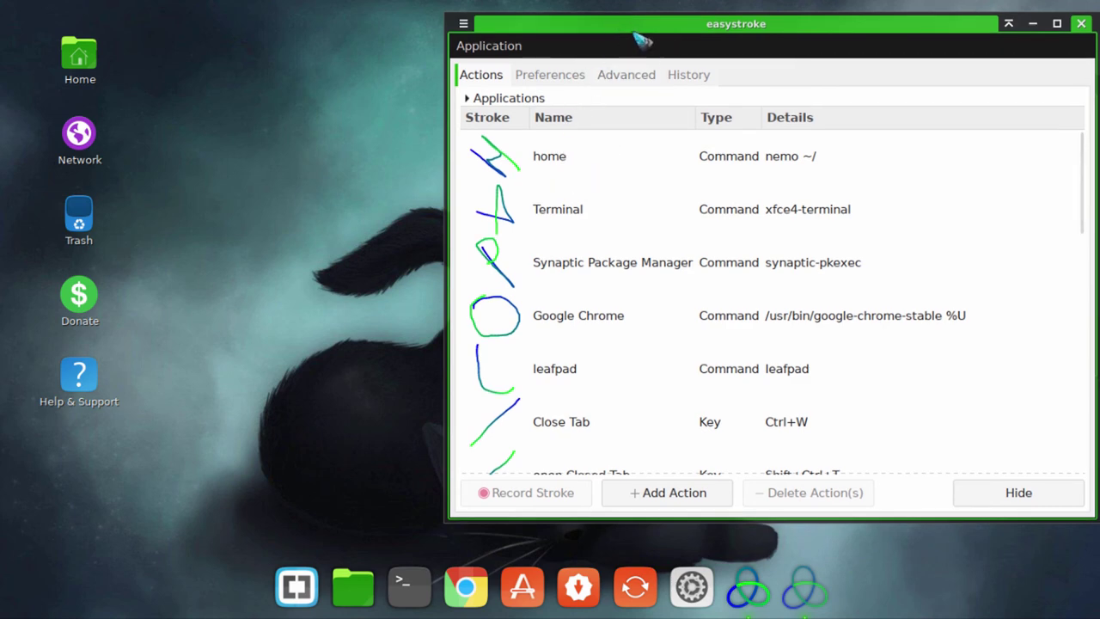
left_click_drag(584, 29, 335, 61)
left_click(747, 494)
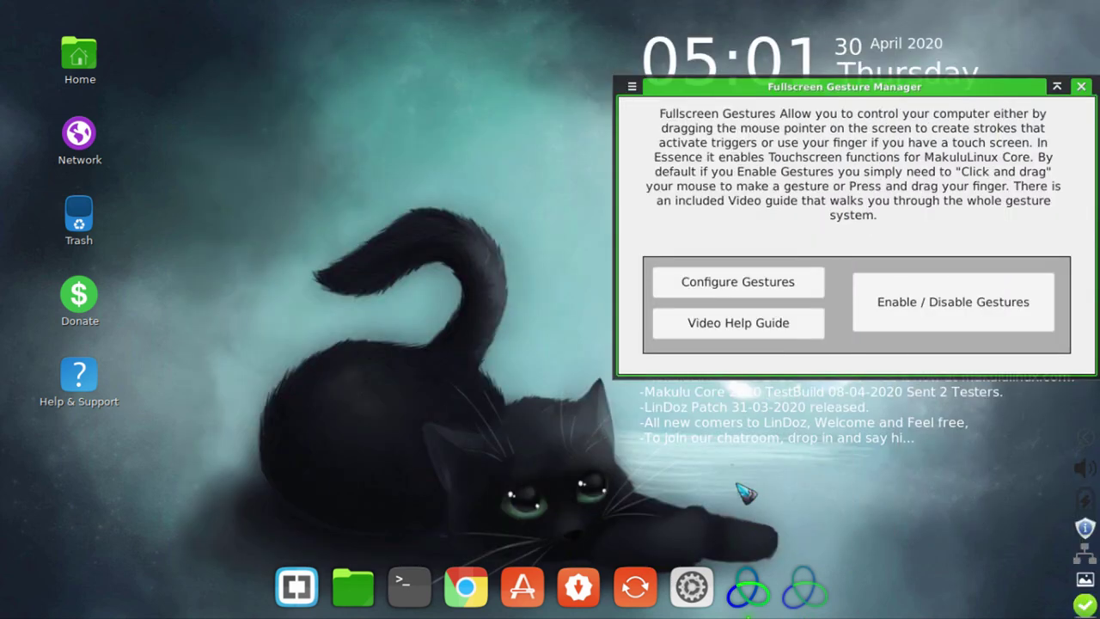
Enable gestures via Enable / Disable Gestures, close Settings, and place Gesture Manager top right.
left_click(926, 318)
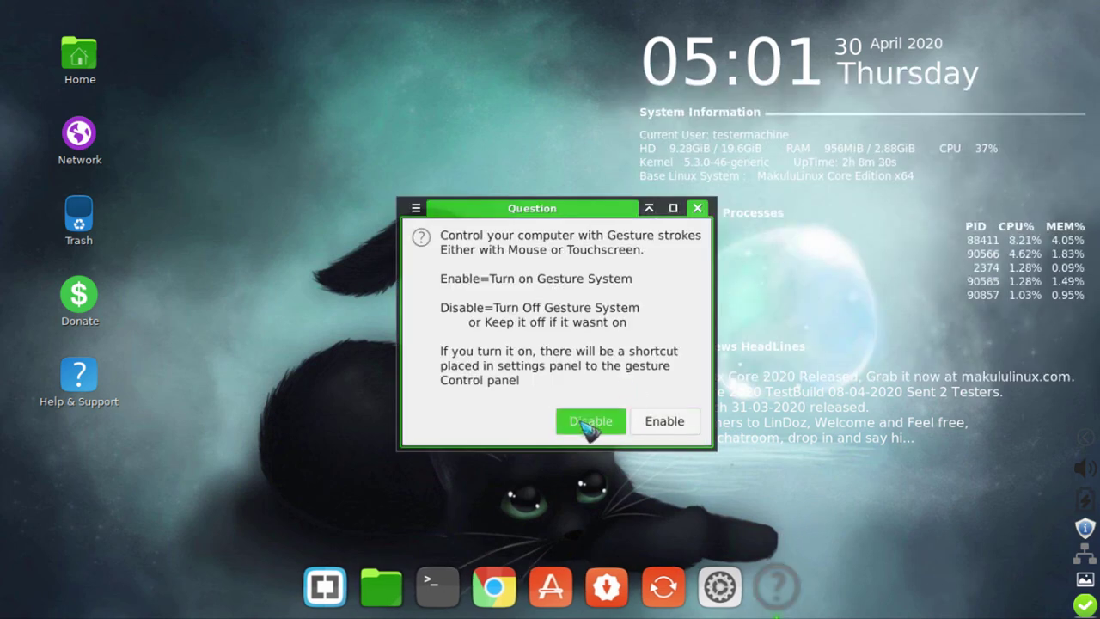
left_click(675, 423)
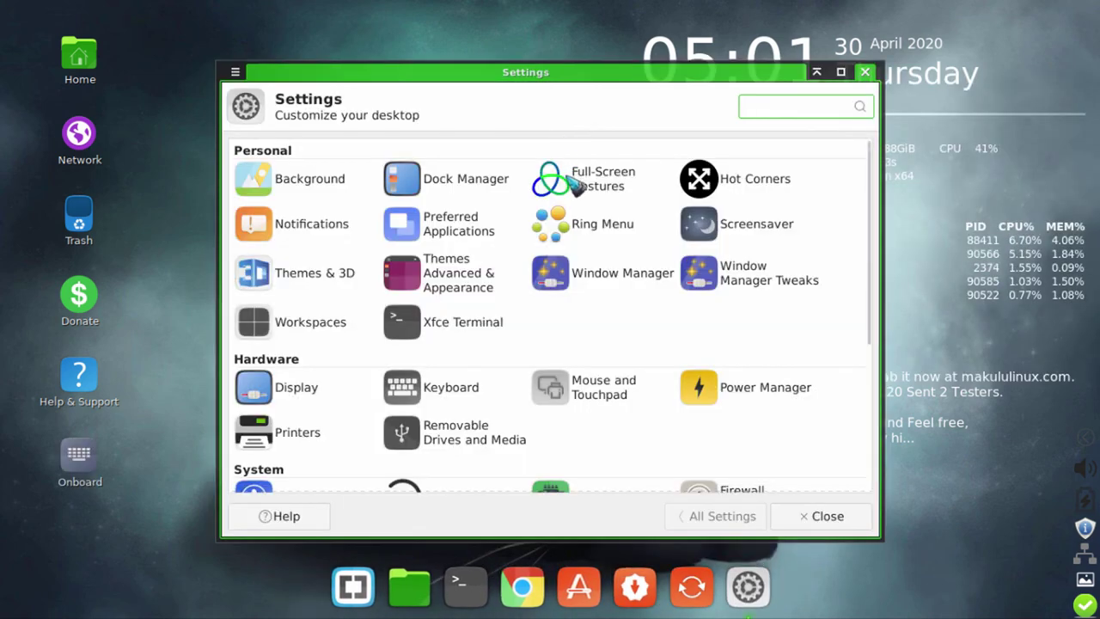
left_click(593, 176)
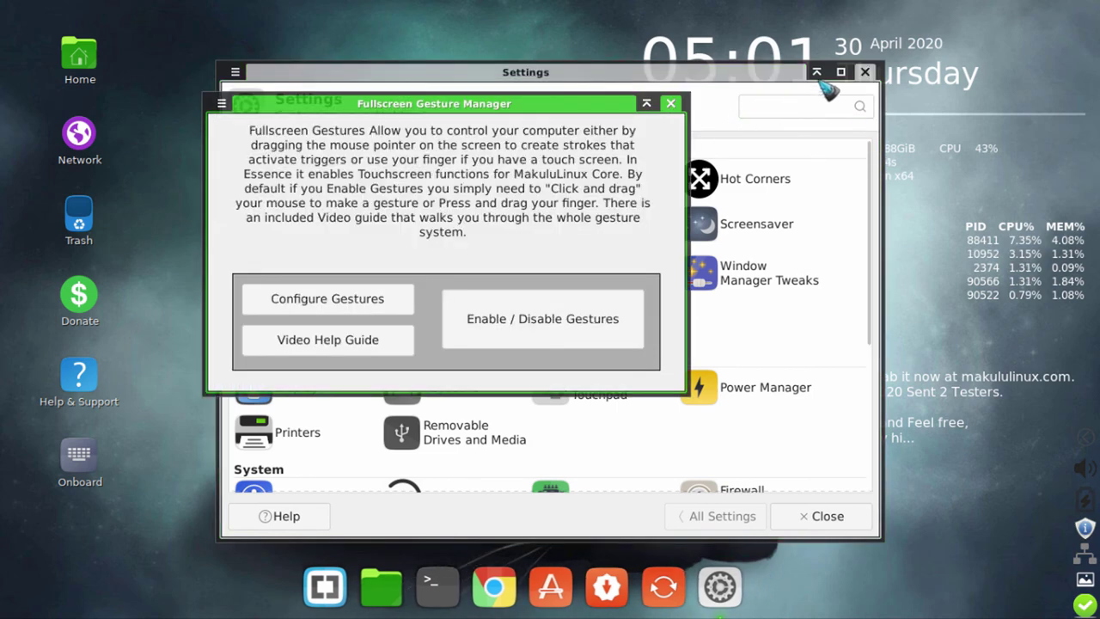
left_click(865, 73)
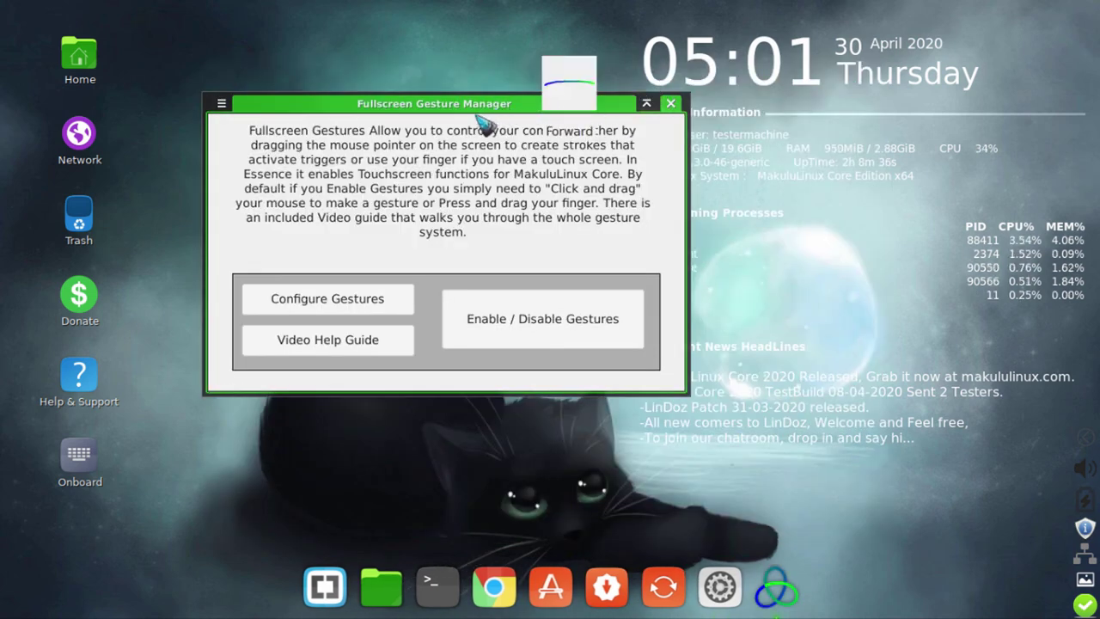
left_click_drag(471, 110, 882, 66)
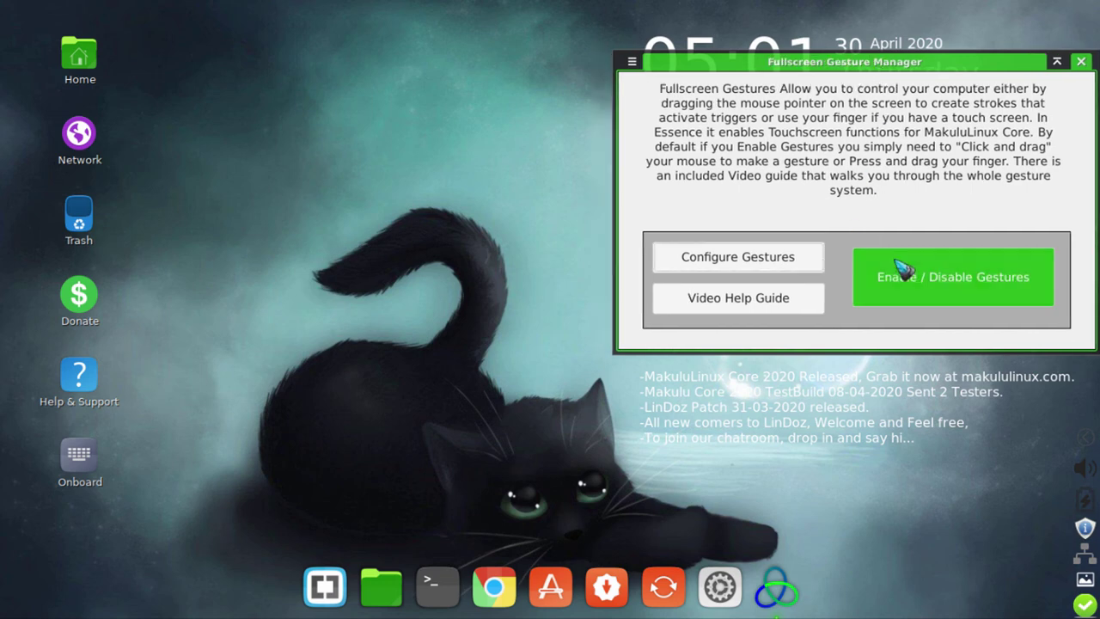
Open easystroke, scroll its Actions list, and browse Preferences, Advanced and History before returning to Actions.
left_click(796, 268)
left_click_drag(477, 68, 799, 74)
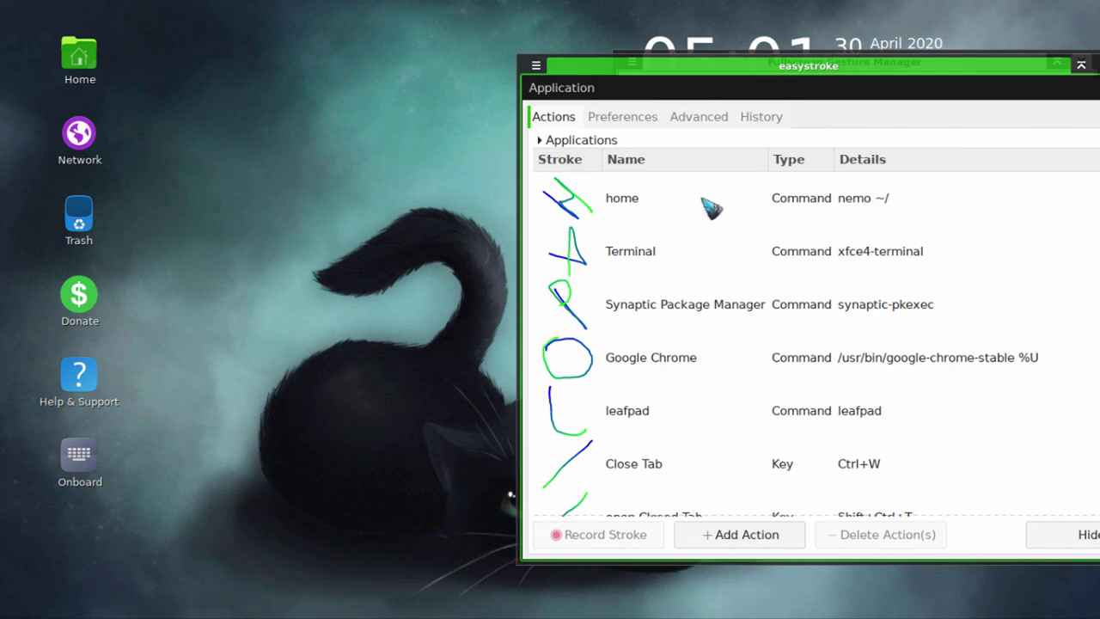
scroll(713, 246, "down", 15)
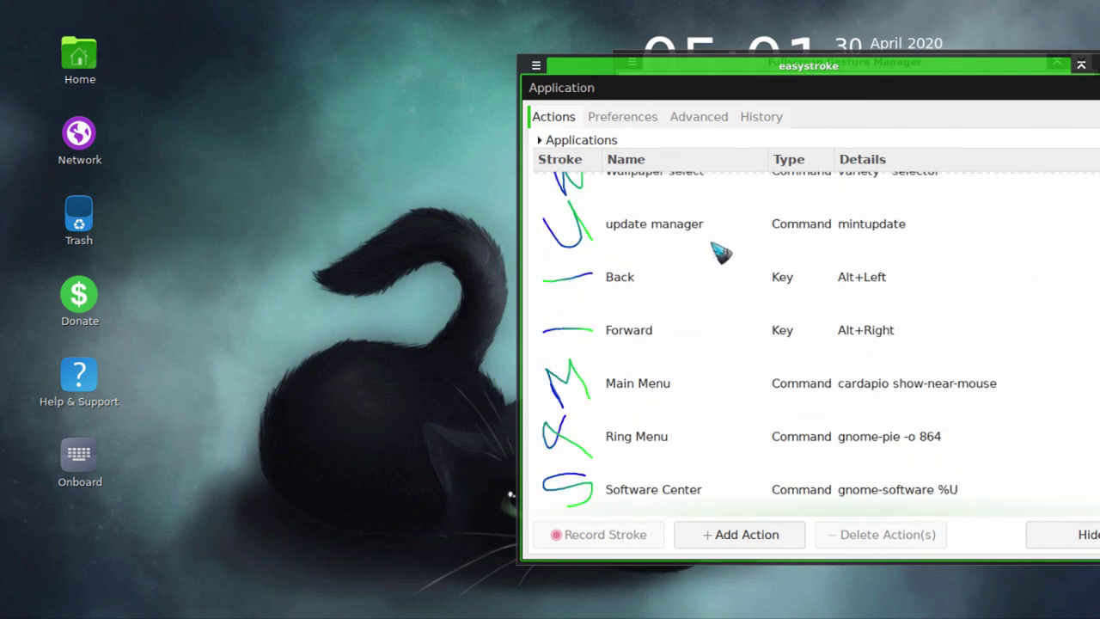
scroll(712, 245, "up", 15)
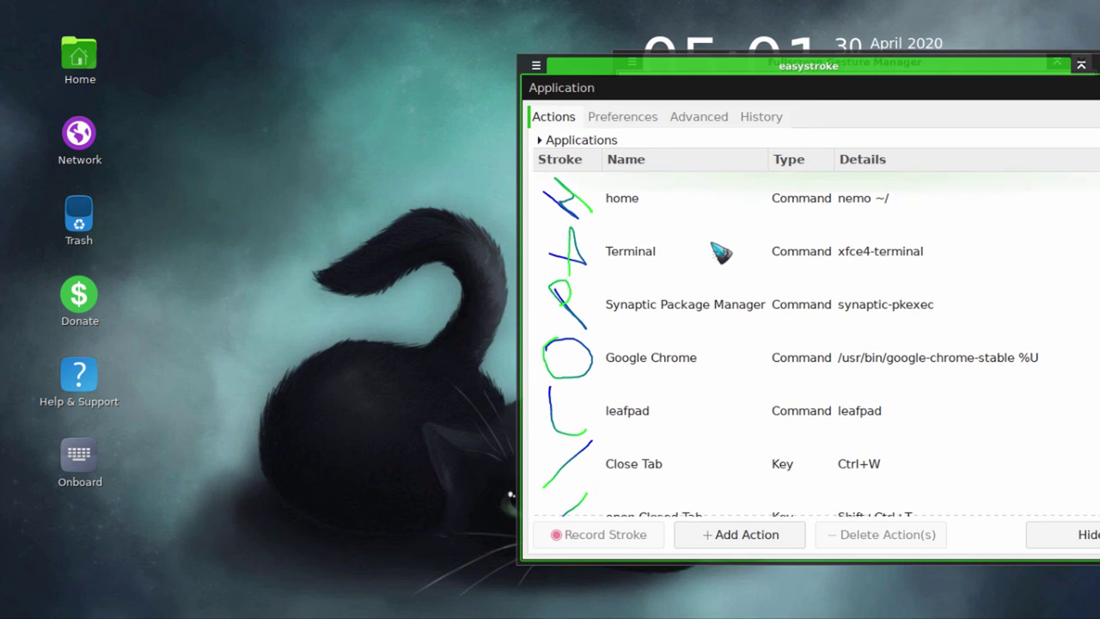
left_click(632, 118)
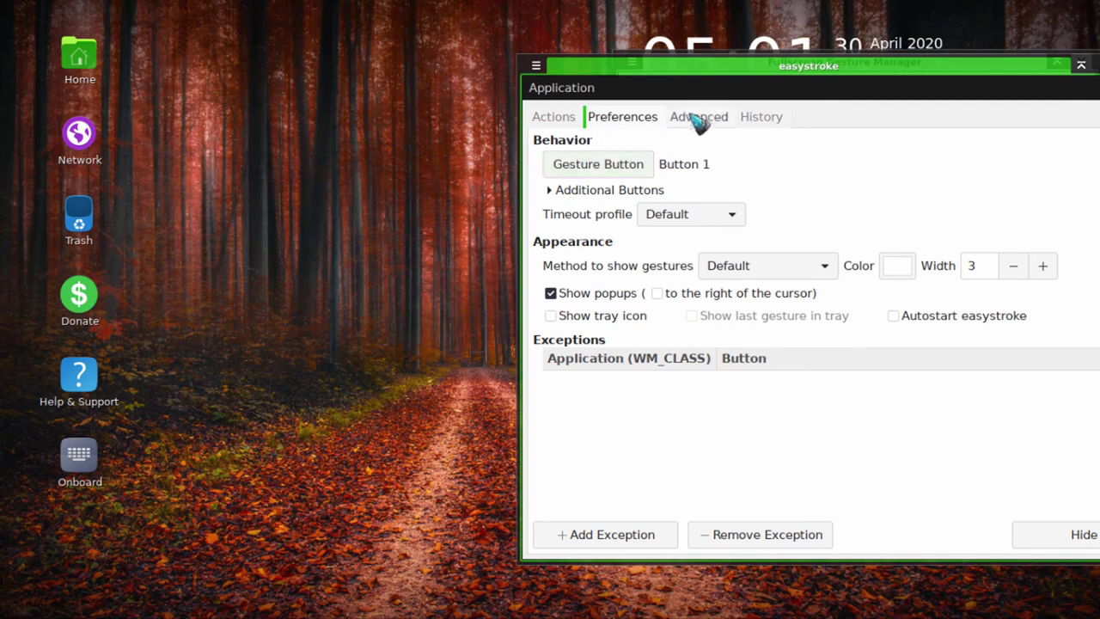
left_click(698, 119)
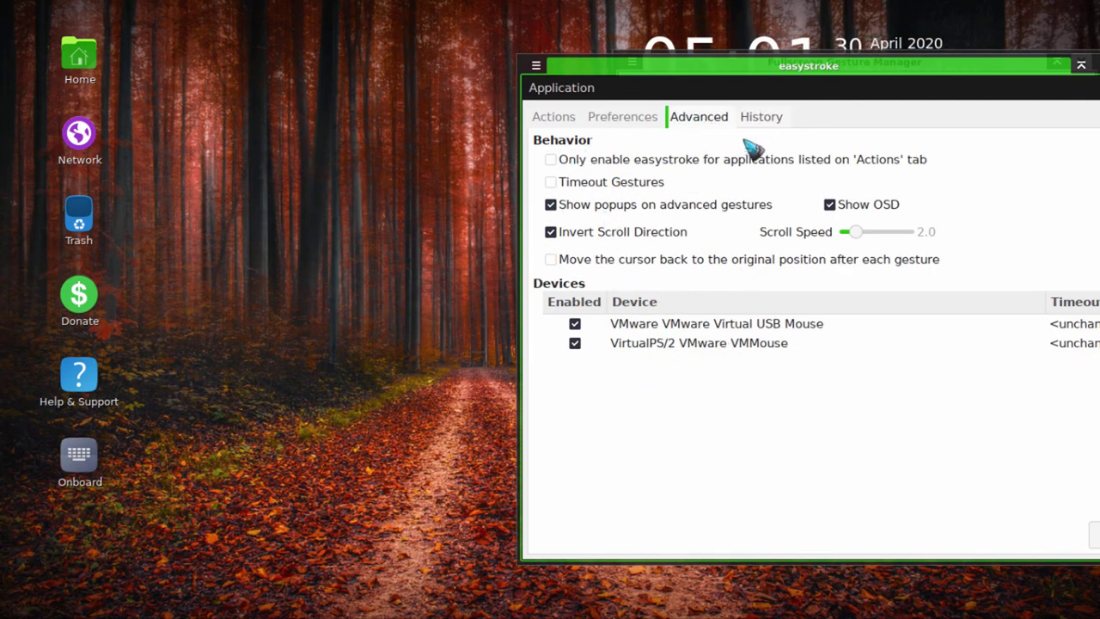
left_click(761, 118)
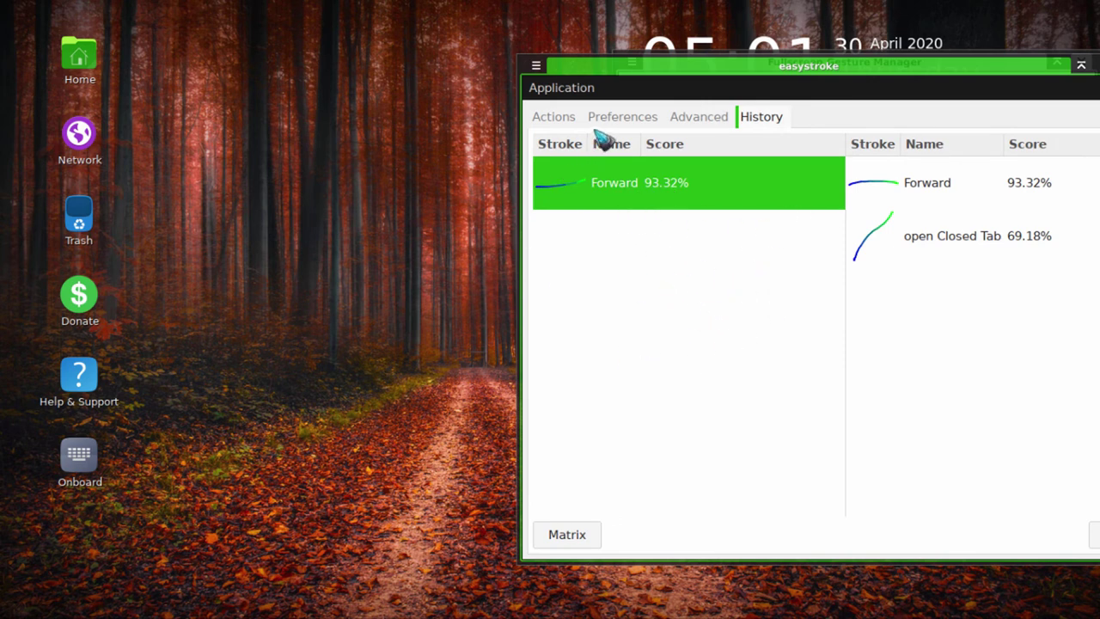
left_click(619, 120)
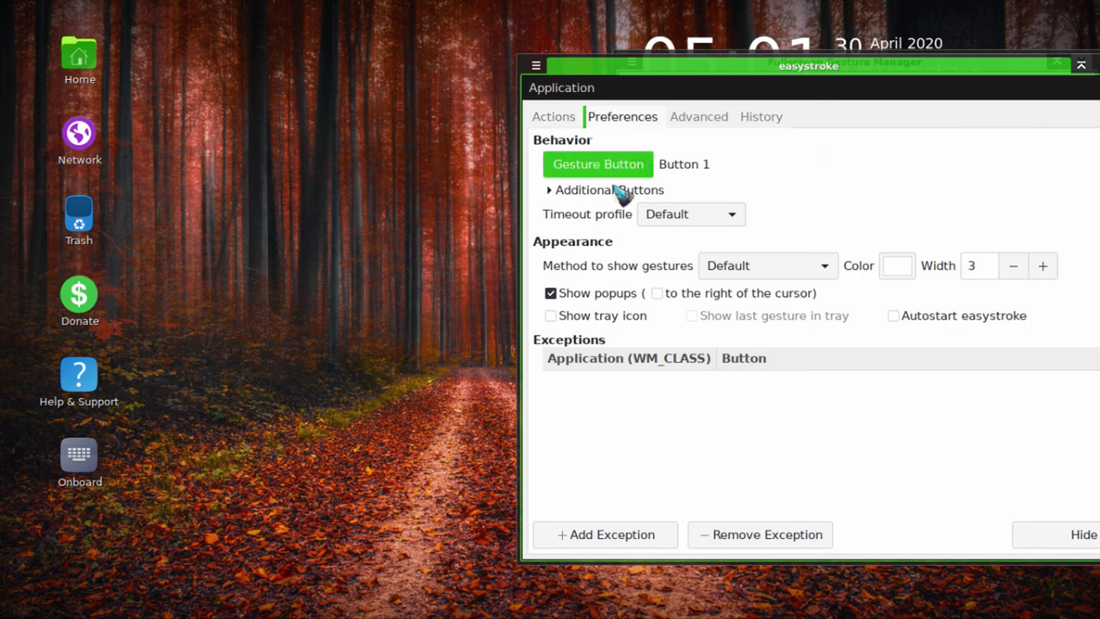
left_click(555, 120)
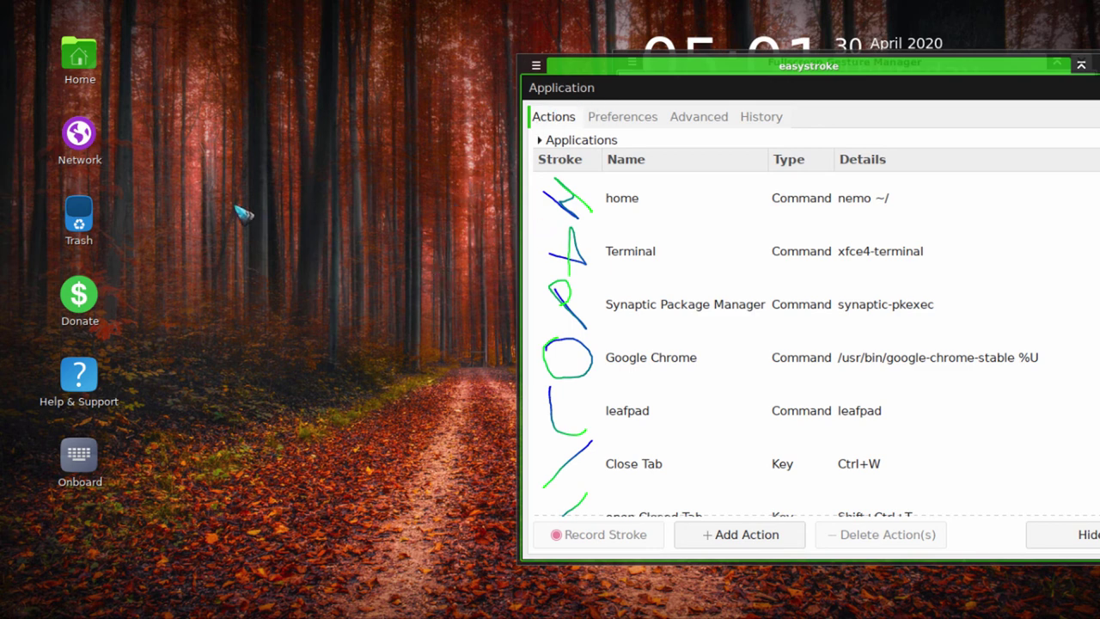
Draw Wallpaper select gestures on the desktop, checking Kitties.jpg and Clown.jpg options each time.
left_click_drag(208, 126, 288, 356)
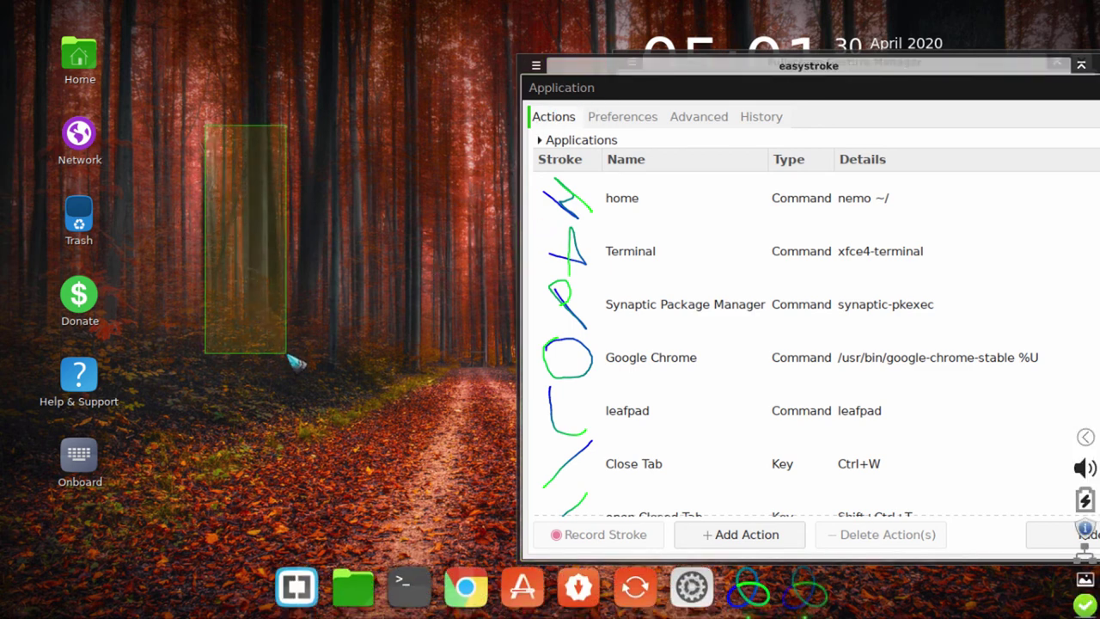
left_click_drag(215, 124, 289, 406)
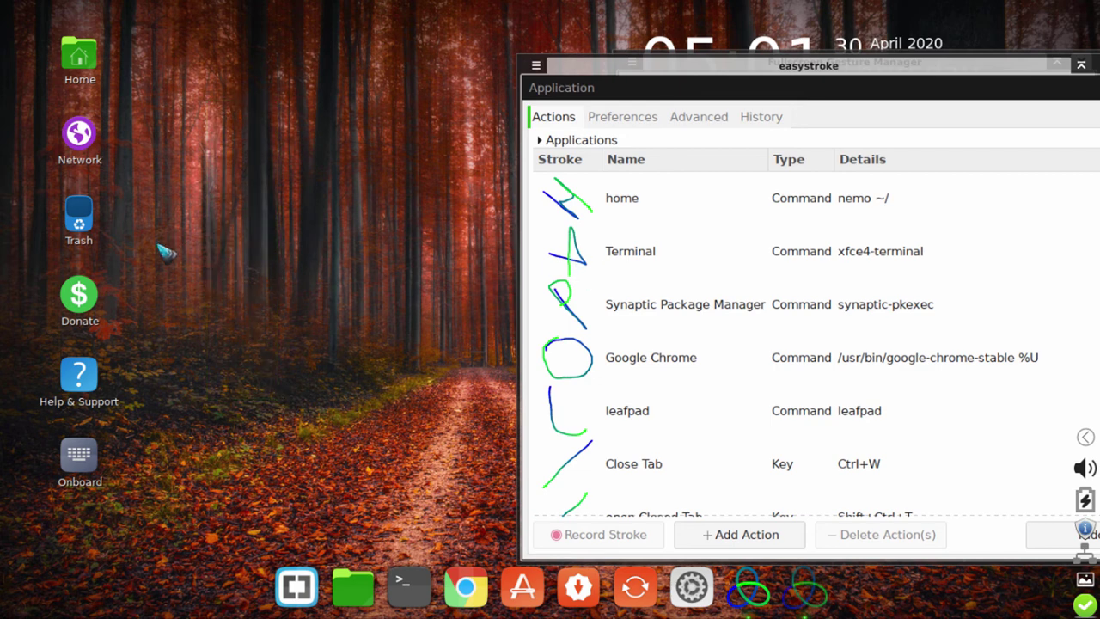
mouse_move(138, 241)
left_mouse_down()
mouse_move(245, 374)
mouse_move(254, 151)
left_mouse_up()
right_click(303, 64)
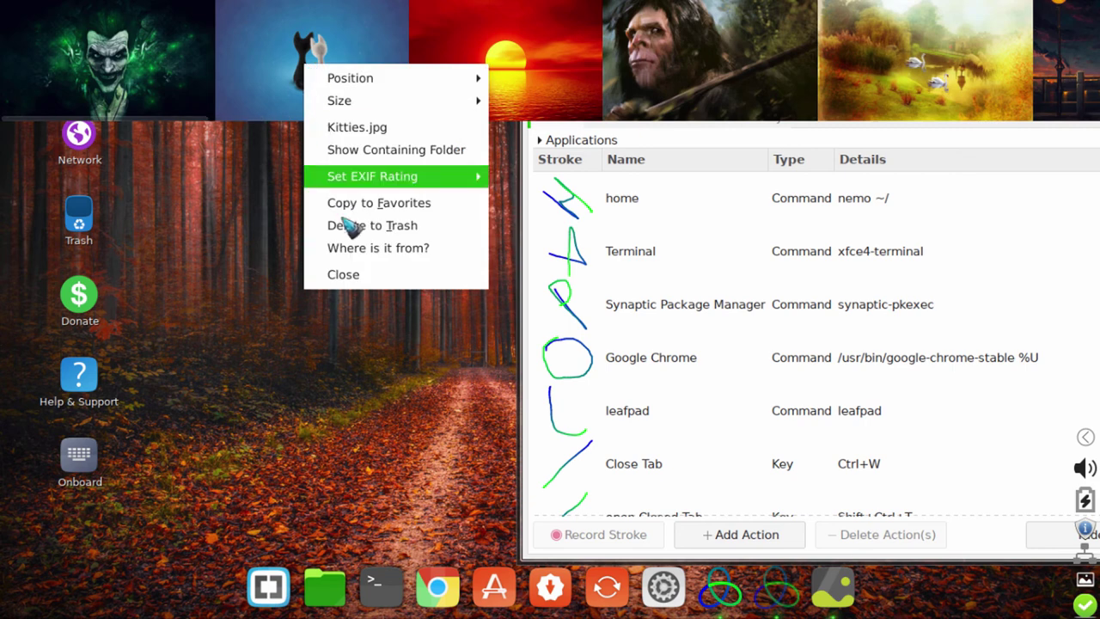
left_click(270, 247)
mouse_move(192, 223)
left_mouse_down()
mouse_move(250, 324)
mouse_move(307, 195)
left_mouse_up()
right_click(292, 57)
left_click(339, 268)
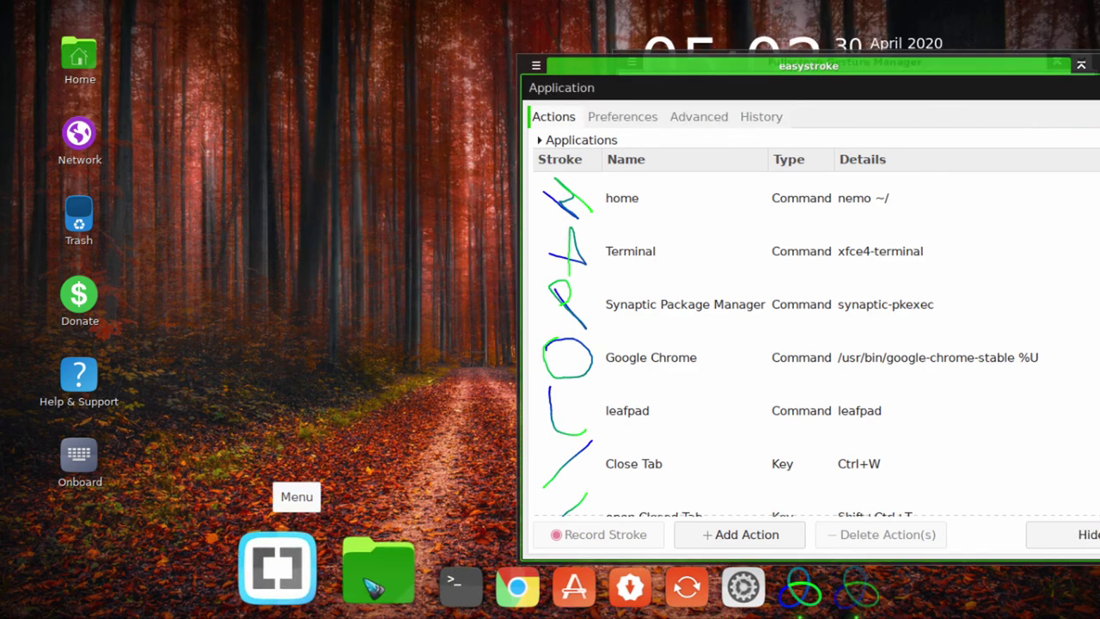
Open the home folder and draw Wallpaper select gestures over it, checking Night_watcher_cat.jpg and Planets.
left_click(344, 572)
mouse_move(369, 369)
left_mouse_down()
mouse_move(484, 494)
mouse_move(579, 464)
mouse_move(550, 344)
left_mouse_up()
right_click(395, 96)
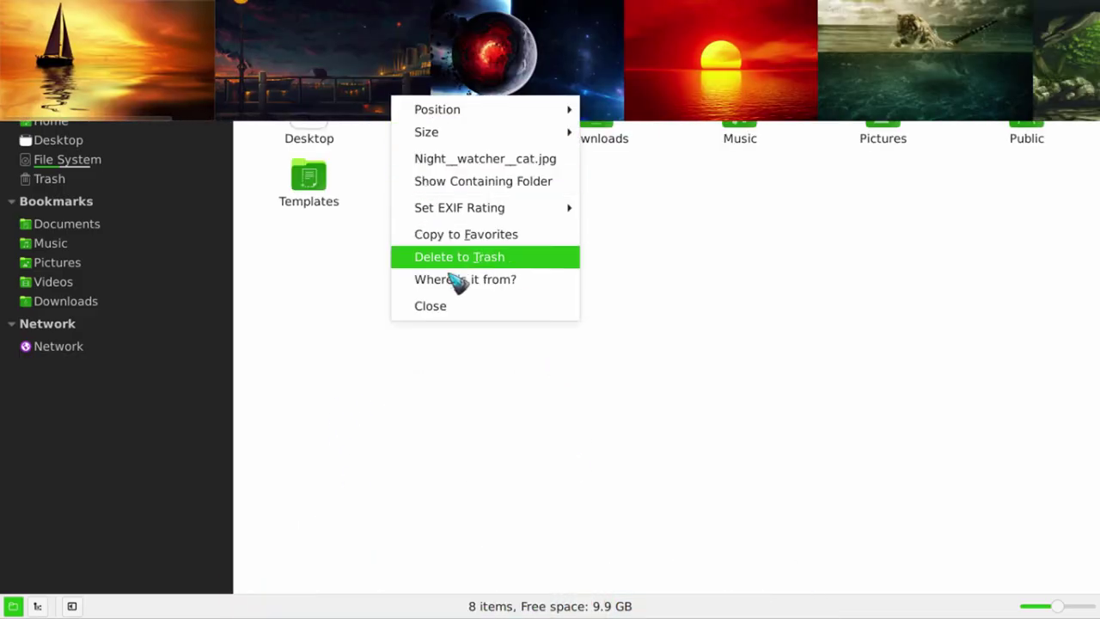
left_click(459, 306)
mouse_move(138, 120)
left_mouse_down()
mouse_move(214, 212)
mouse_move(243, 103)
left_mouse_up()
mouse_move(138, 142)
left_mouse_down()
mouse_move(275, 266)
mouse_move(386, 253)
mouse_move(366, 86)
left_mouse_up()
mouse_move(257, 202)
left_mouse_down()
mouse_move(327, 287)
mouse_move(455, 297)
mouse_move(424, 116)
left_mouse_up()
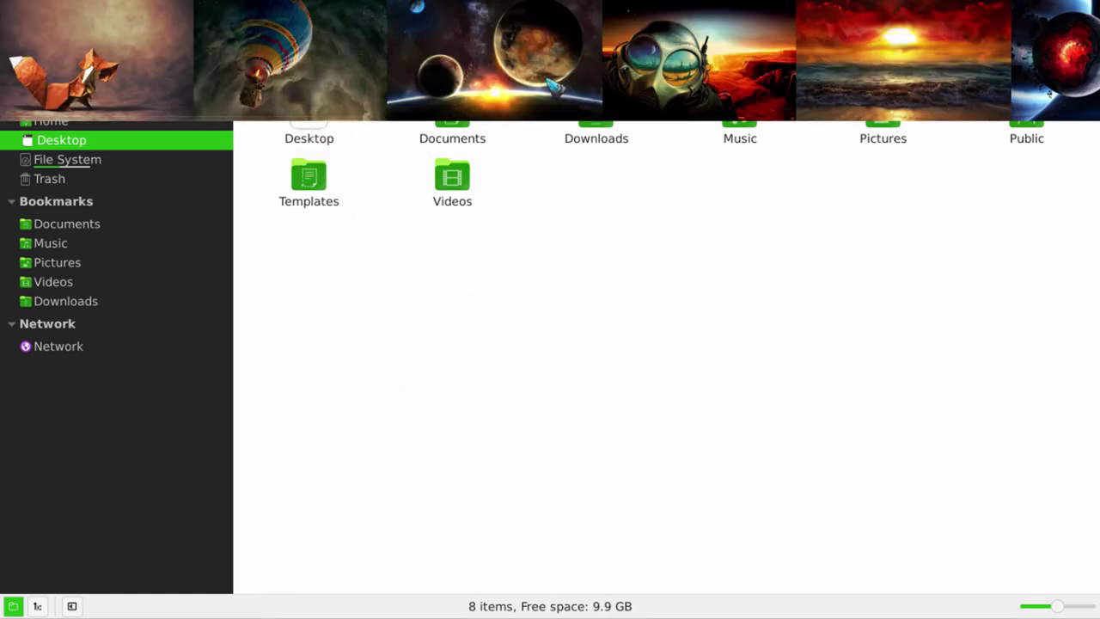
right_click(547, 81)
left_click(604, 292)
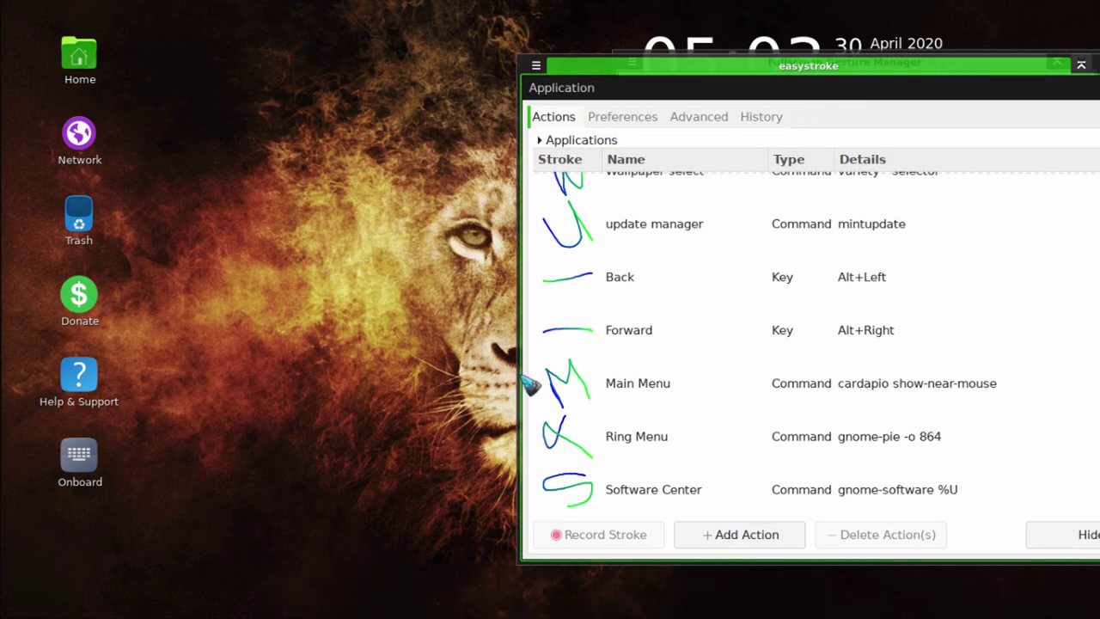
Draw the Terminal gesture on the desktop three times, closing each opened Terminal.
scroll(694, 393, "up", 10)
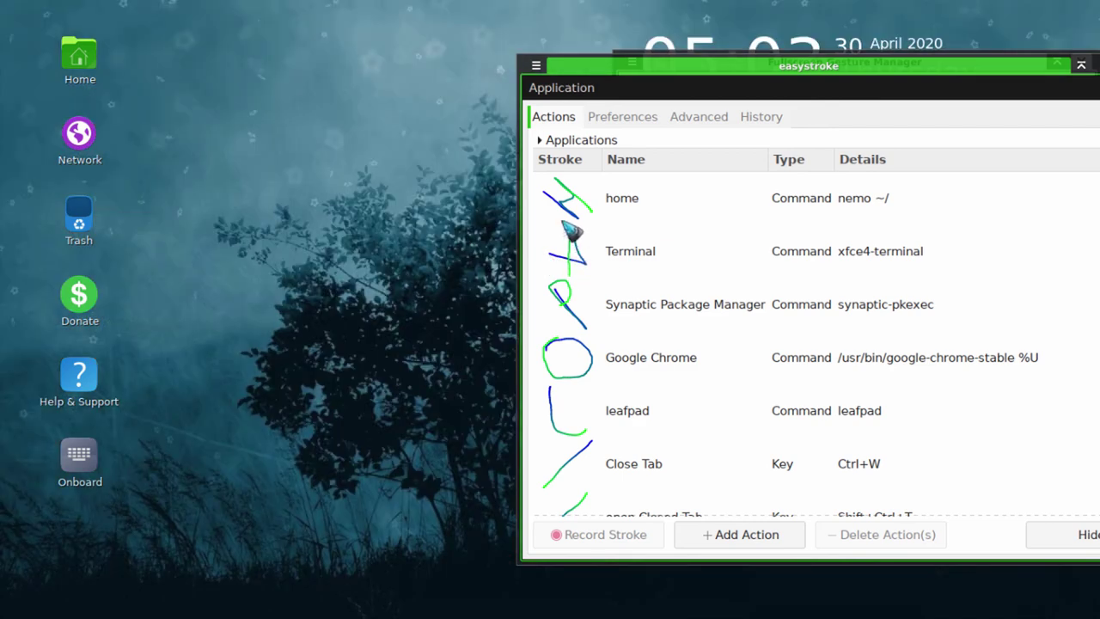
mouse_move(215, 191)
left_mouse_down()
mouse_move(295, 233)
mouse_move(351, 282)
mouse_move(256, 277)
left_mouse_up()
mouse_move(187, 219)
left_mouse_down()
mouse_move(327, 226)
mouse_move(215, 430)
left_mouse_up()
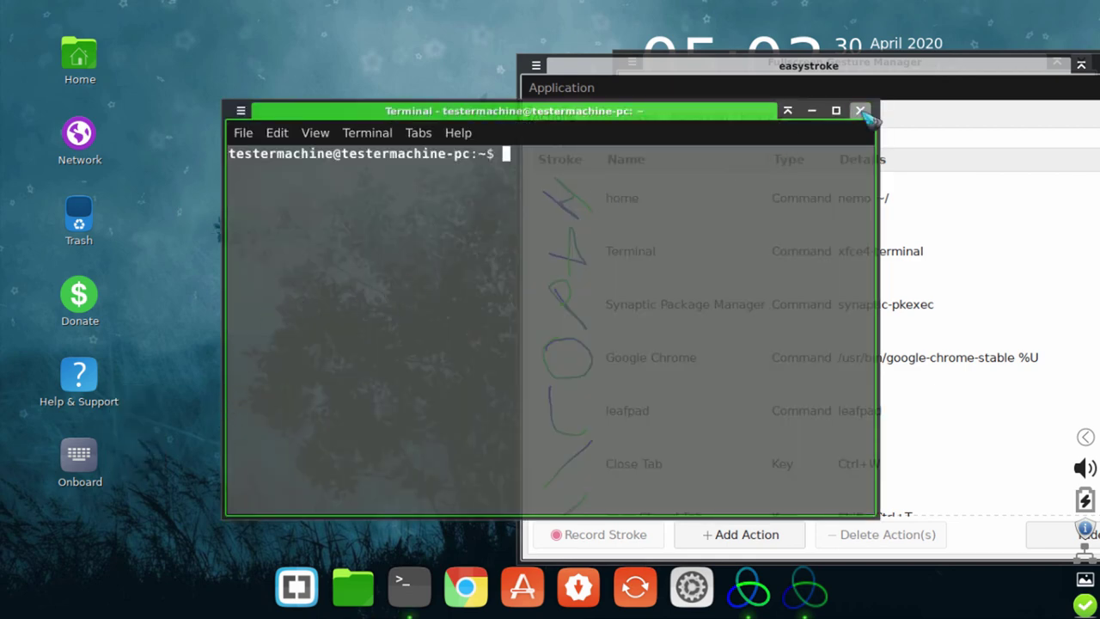
left_click(860, 111)
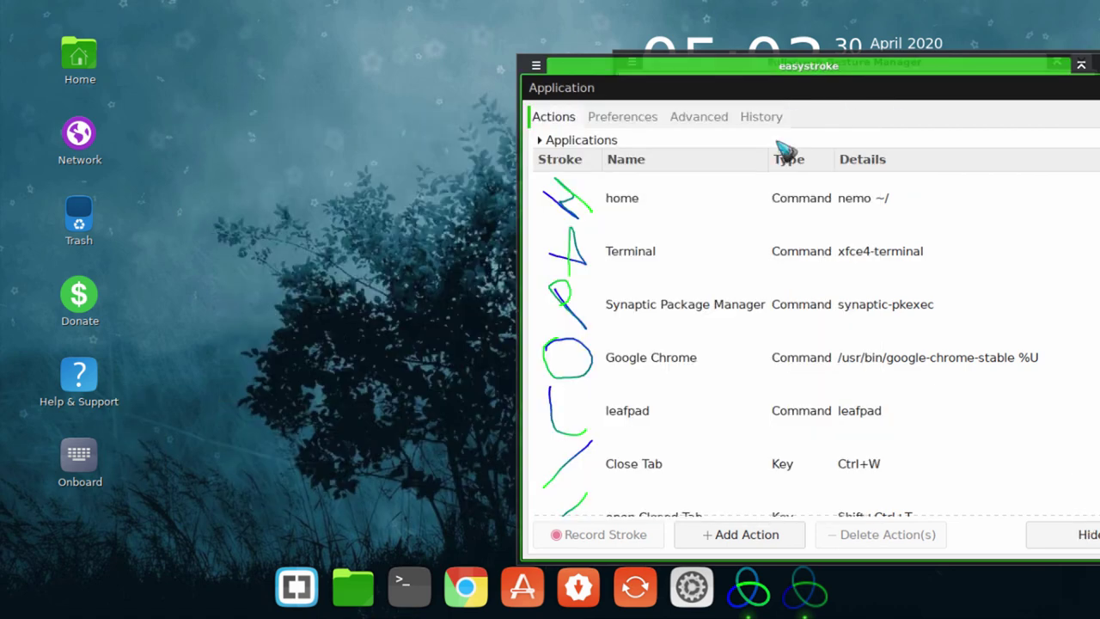
mouse_move(174, 191)
left_mouse_down()
mouse_move(246, 243)
mouse_move(352, 262)
mouse_move(349, 167)
mouse_move(206, 330)
left_mouse_up()
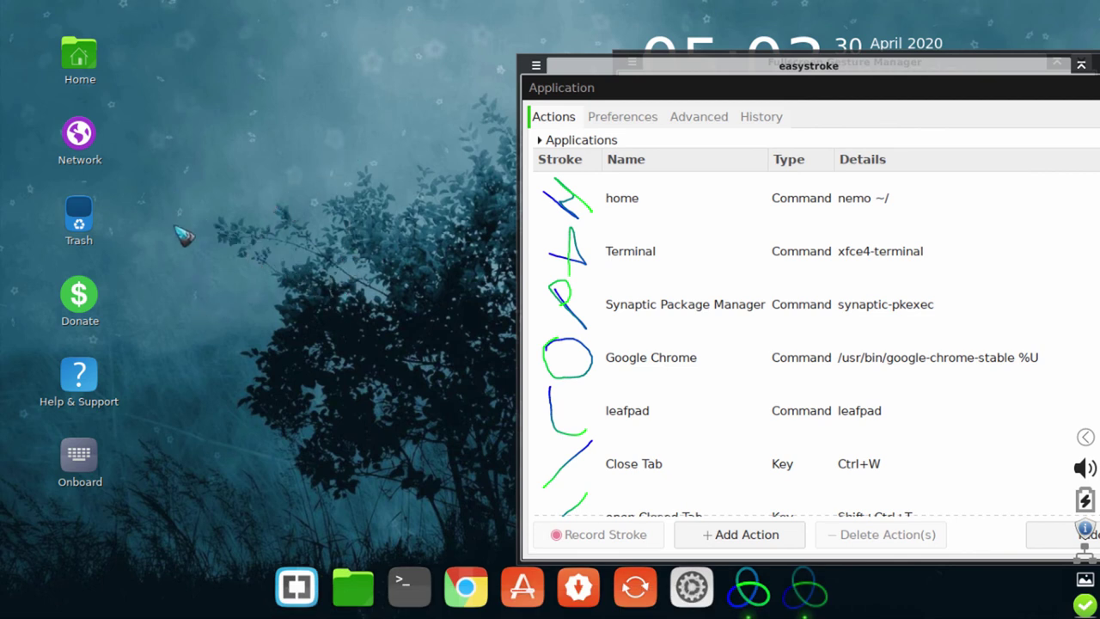
left_click_drag(262, 292, 164, 323)
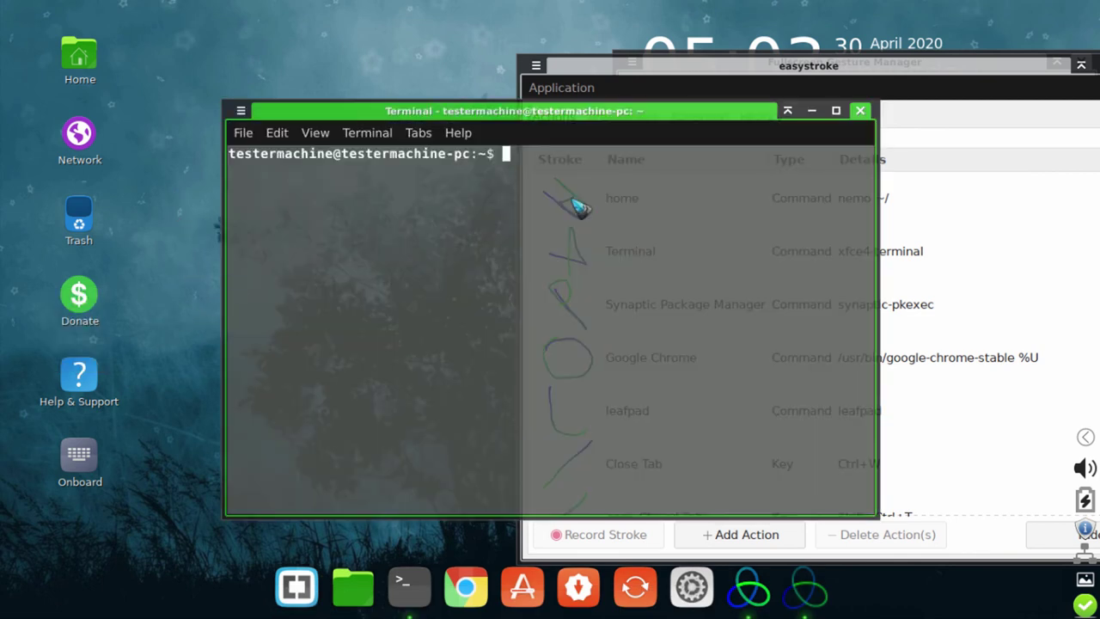
left_click(860, 112)
mouse_move(172, 201)
left_mouse_down()
mouse_move(261, 175)
mouse_move(170, 332)
left_mouse_up()
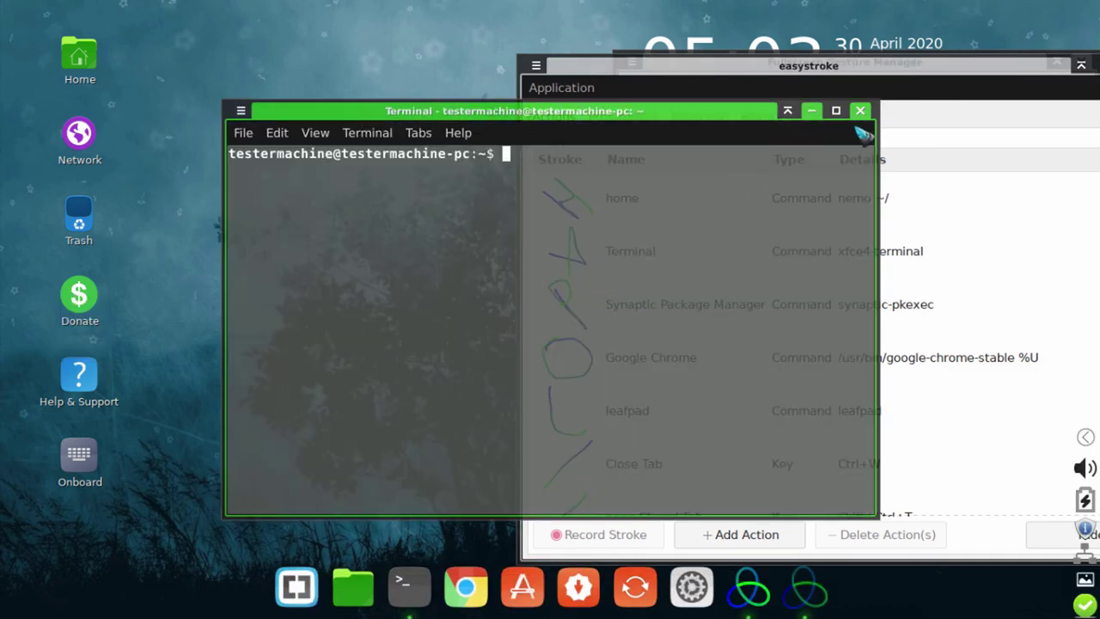
left_click(861, 111)
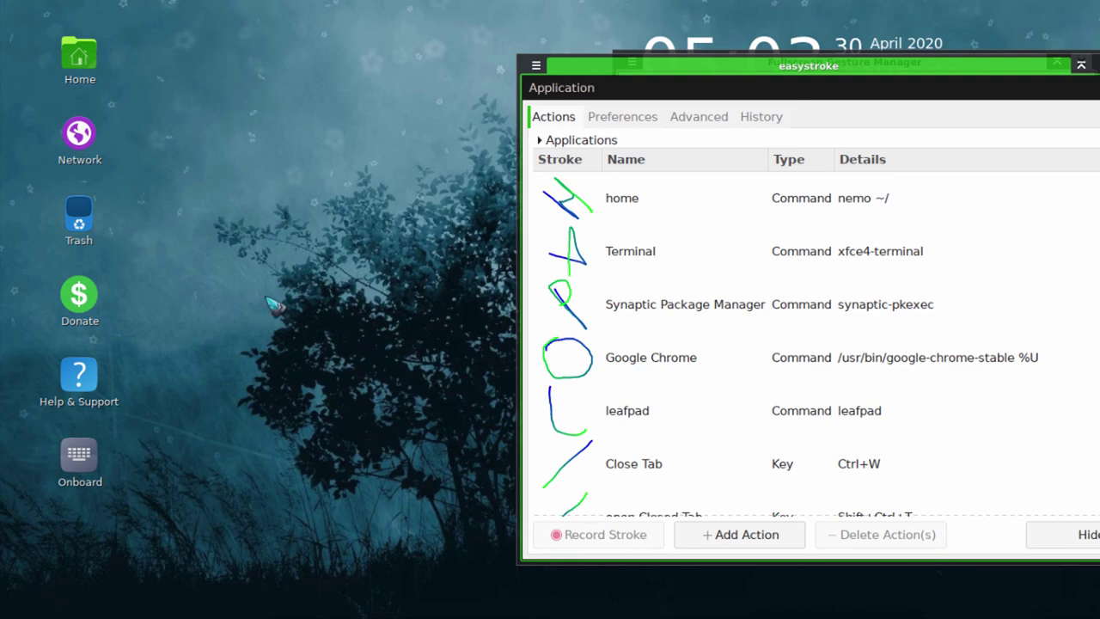
Draw the alpha-shaped Ring Menu gesture to open gnome-pie, dismissing the ring each time.
scroll(650, 324, "down", 10)
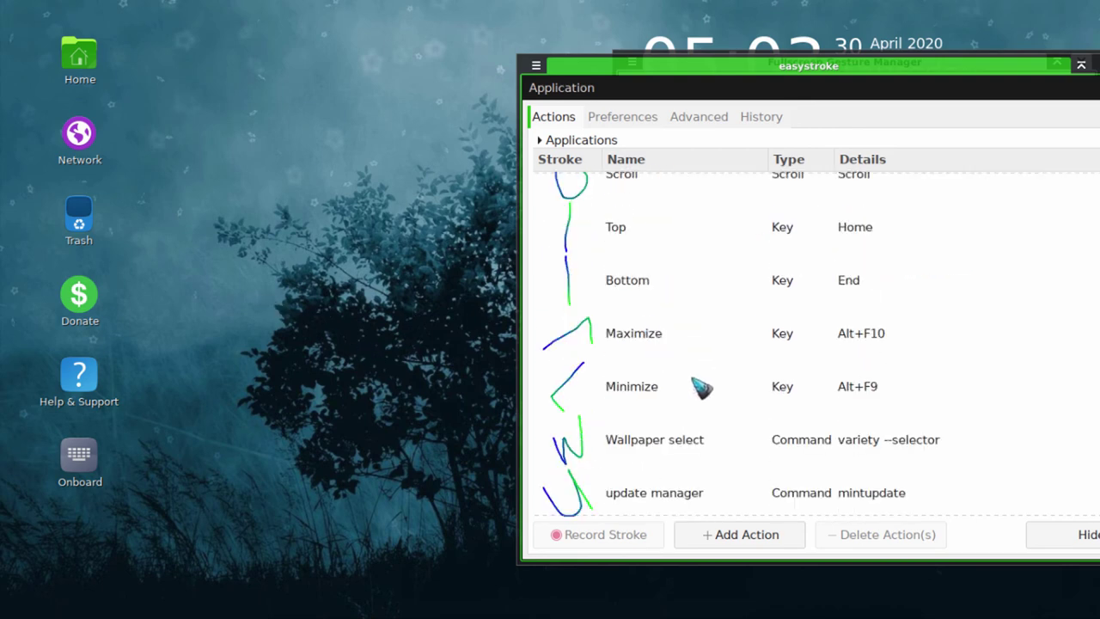
scroll(701, 388, "up", 3)
scroll(701, 389, "down", 6)
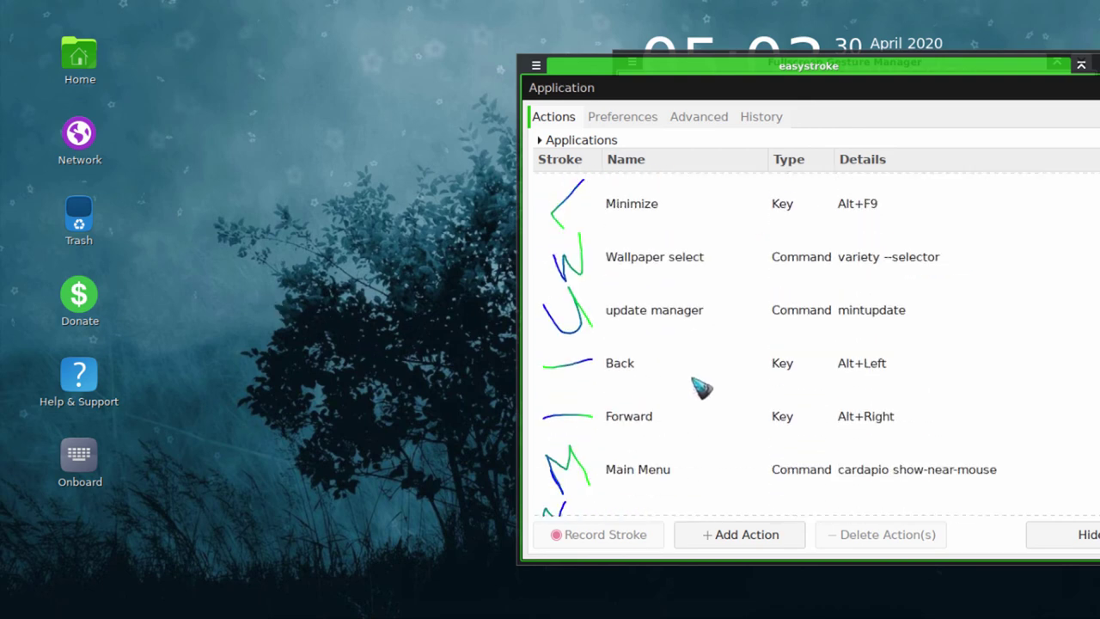
scroll(702, 388, "down", 2)
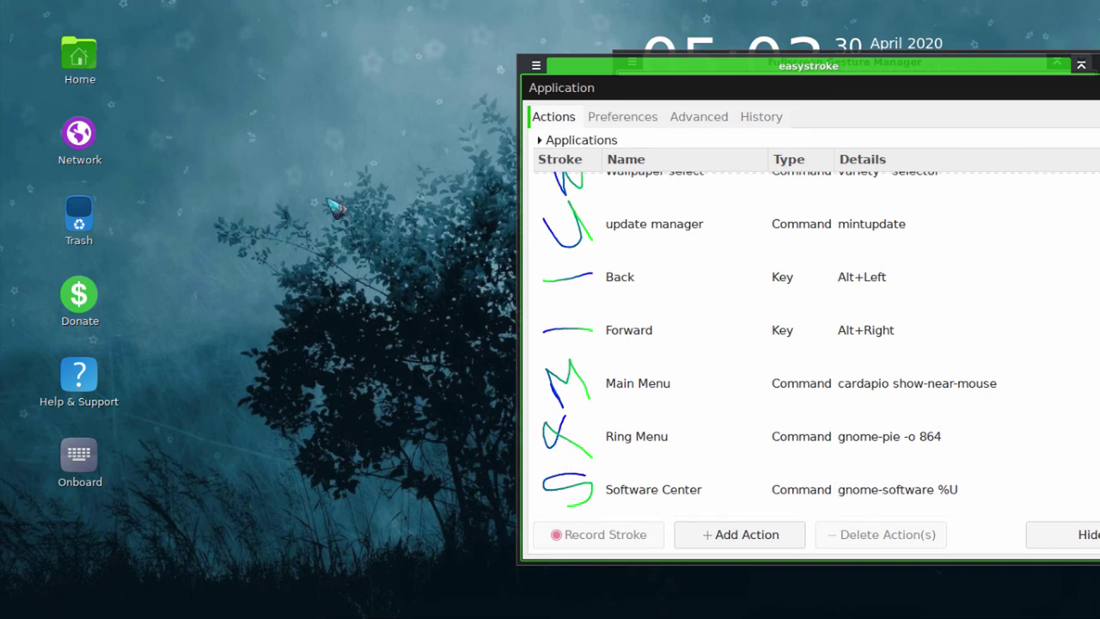
mouse_move(365, 196)
left_mouse_down()
mouse_move(238, 230)
mouse_move(371, 298)
left_mouse_up()
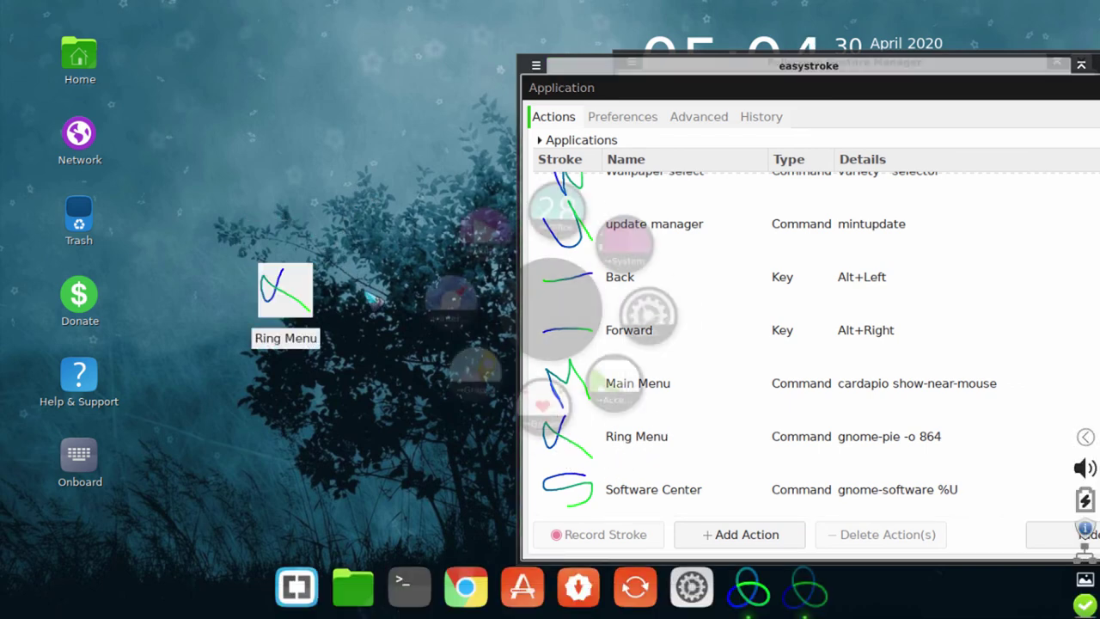
left_click(372, 298)
left_click_drag(358, 182, 395, 282)
mouse_move(361, 182)
left_mouse_down()
mouse_move(296, 288)
mouse_move(391, 271)
left_mouse_up()
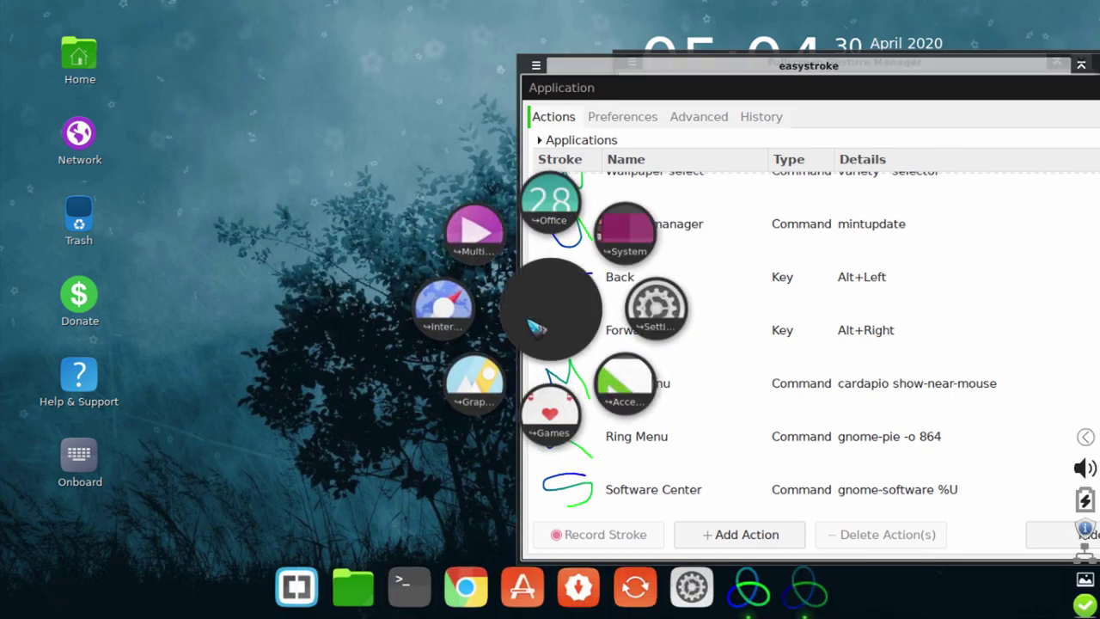
left_click(677, 295)
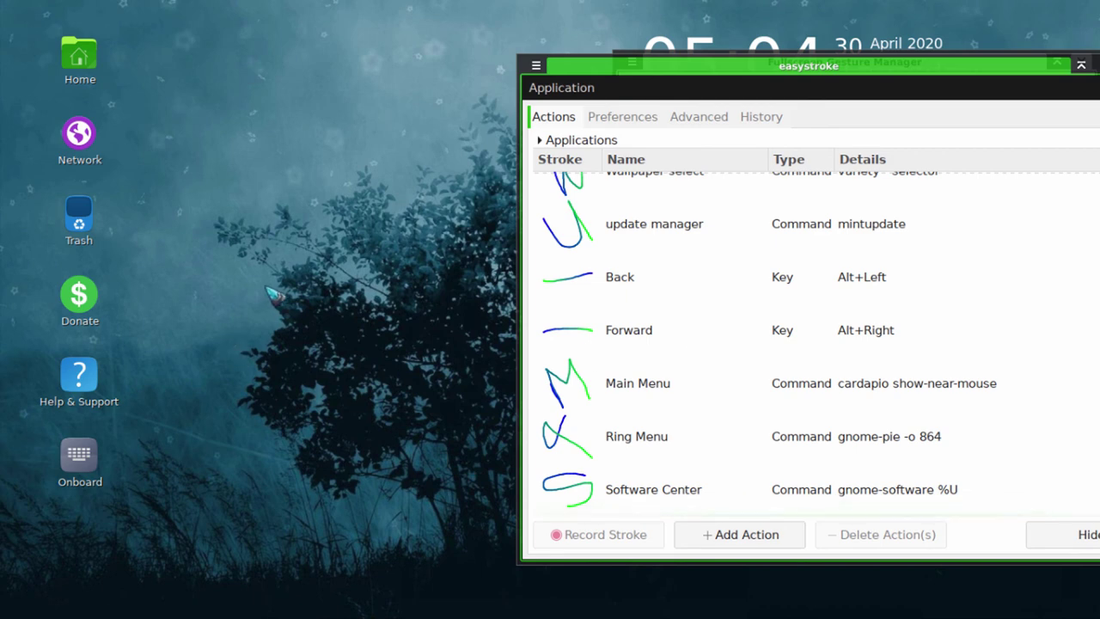
Launch Software Center with the S gesture, then close it.
mouse_move(372, 266)
left_mouse_down()
mouse_move(185, 344)
mouse_move(258, 430)
left_mouse_up()
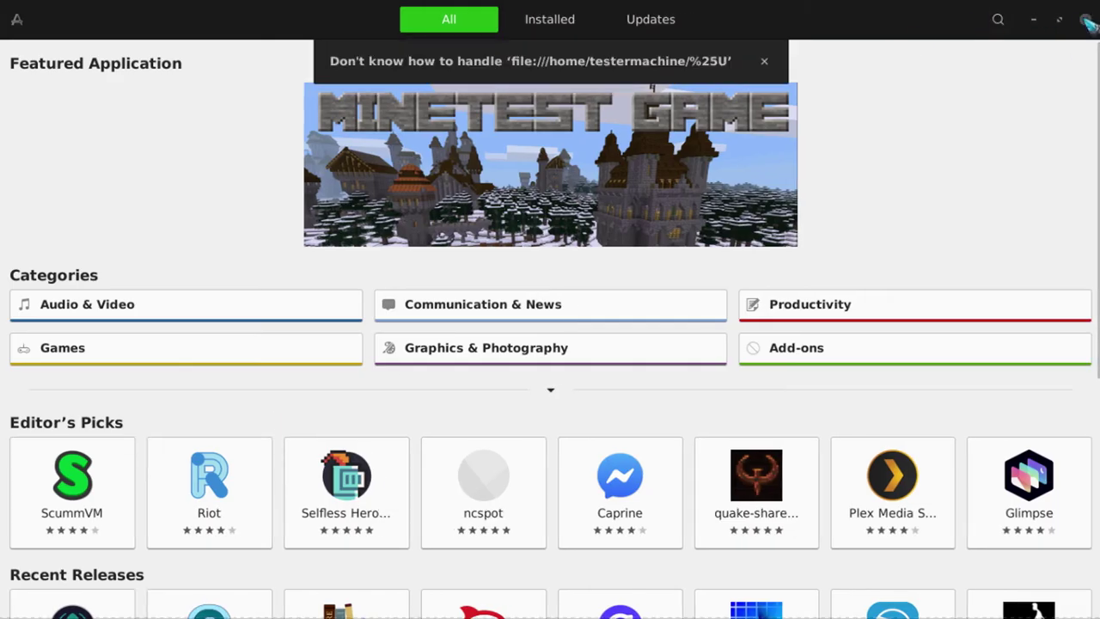
left_click(1086, 19)
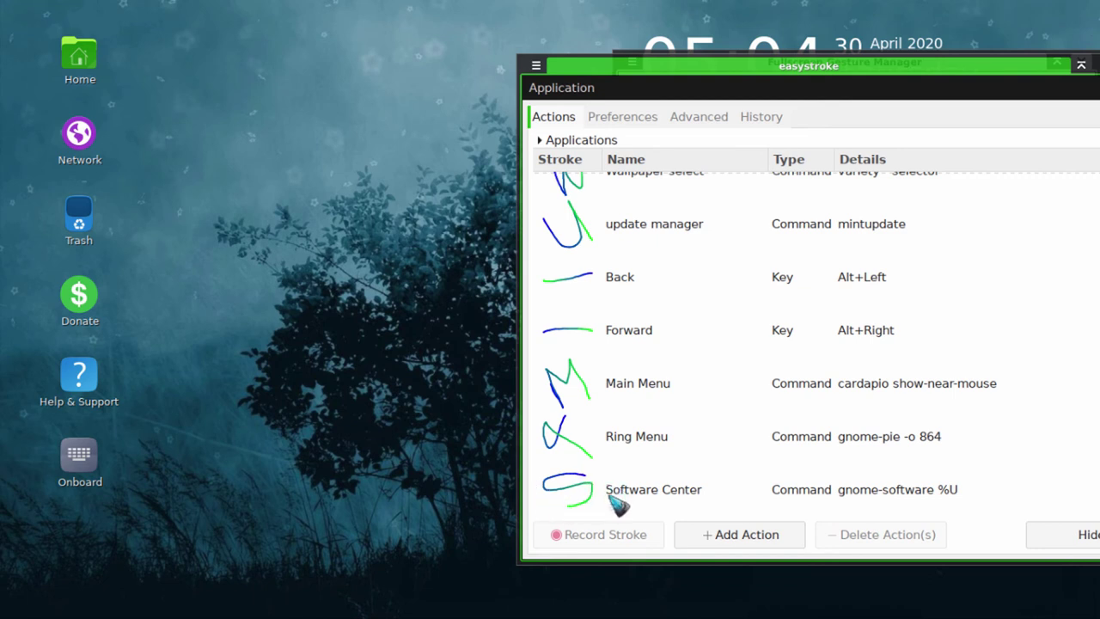
scroll(662, 330, "up", 2)
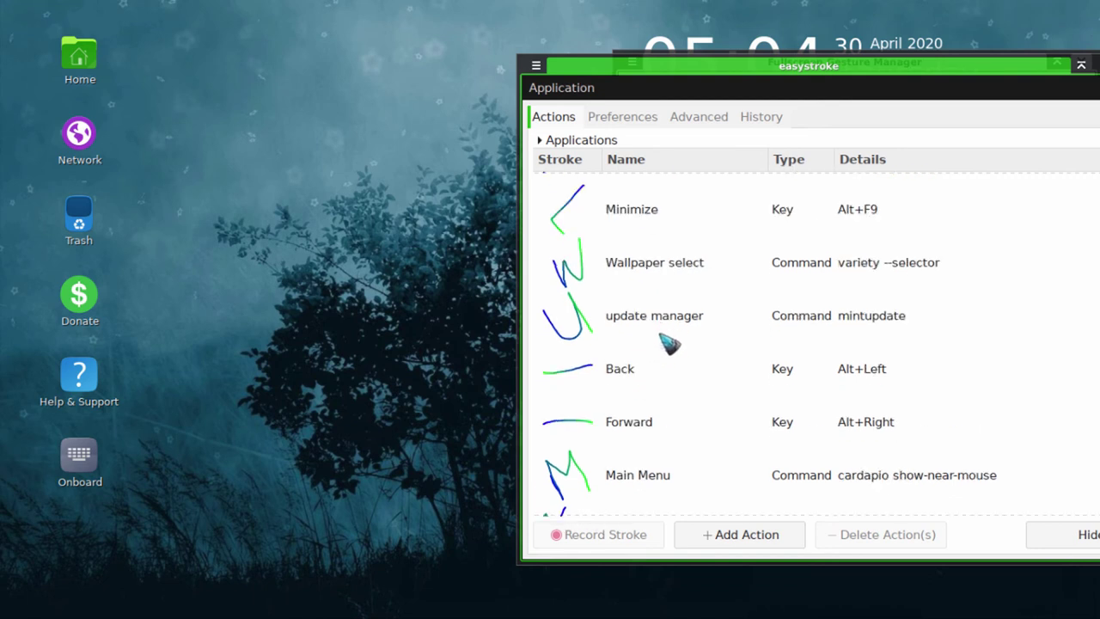
scroll(672, 280, "up", 4)
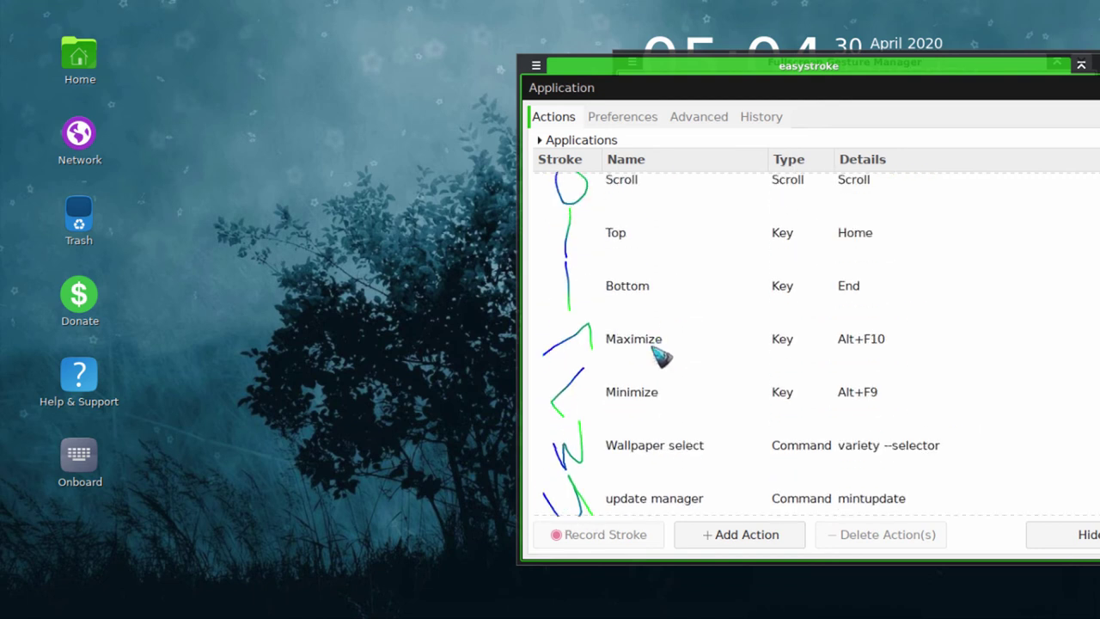
scroll(636, 275, "up", 5)
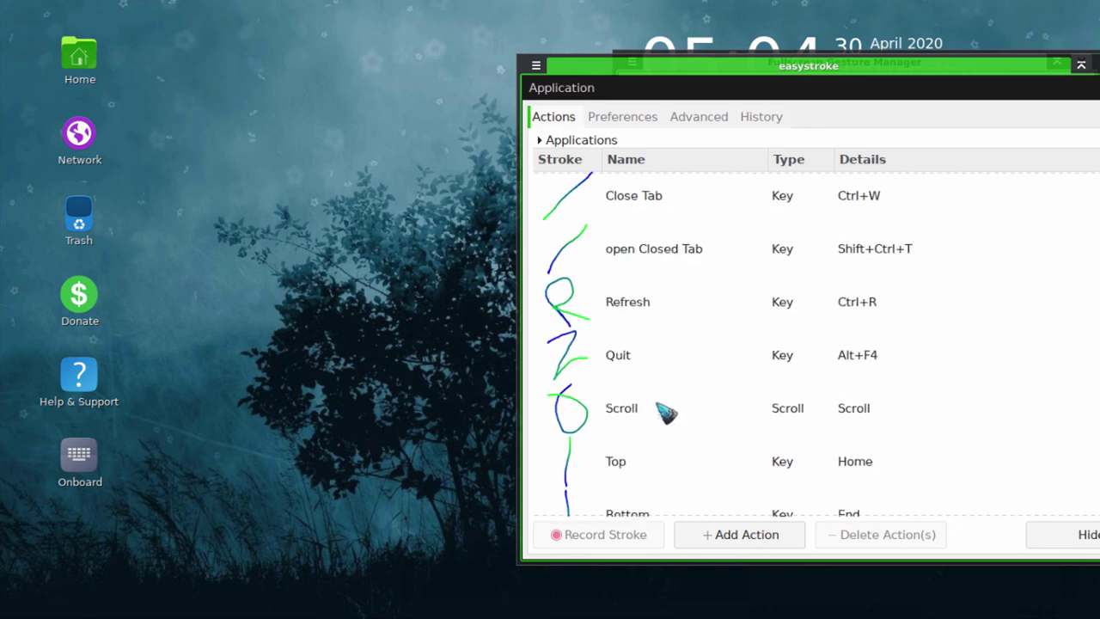
scroll(681, 303, "up", 5)
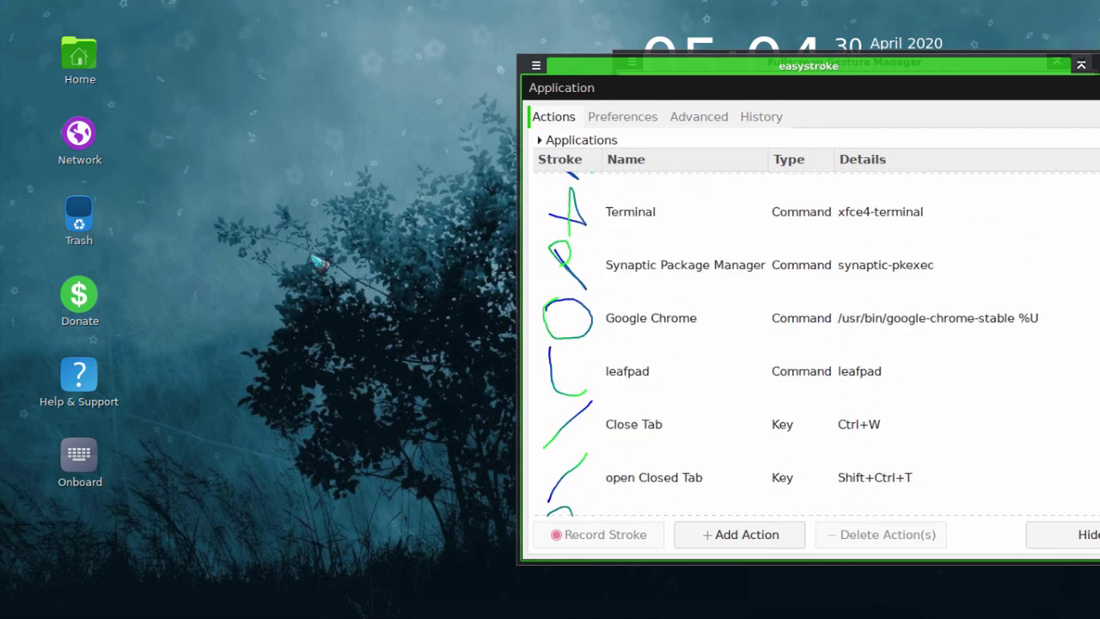
Open leafpad with the L gesture and close the blank Untitled editor.
left_click_drag(262, 295, 269, 298)
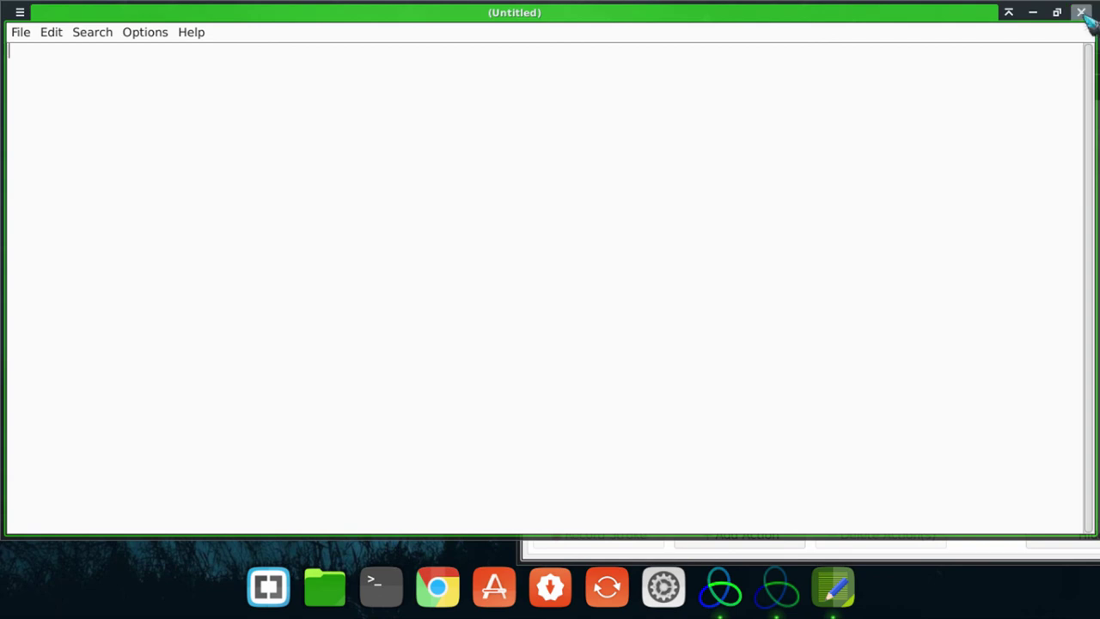
left_click(1085, 11)
scroll(757, 314, "up", 1)
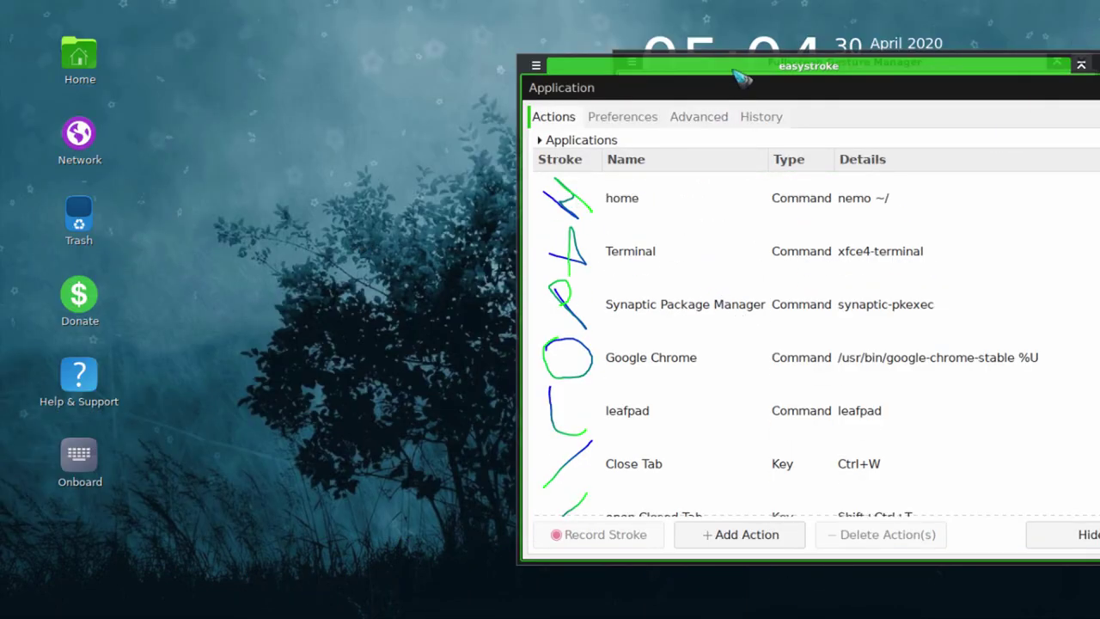
Select the Back and home gesture actions and start recording a stroke for home.
scroll(698, 435, "down", 16)
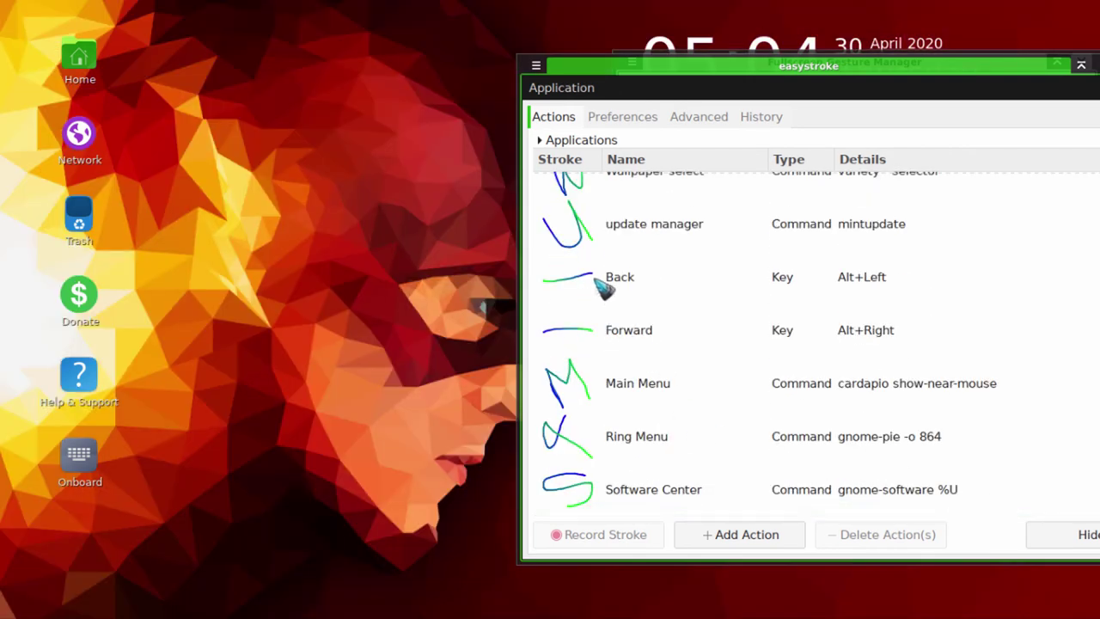
left_click(615, 289)
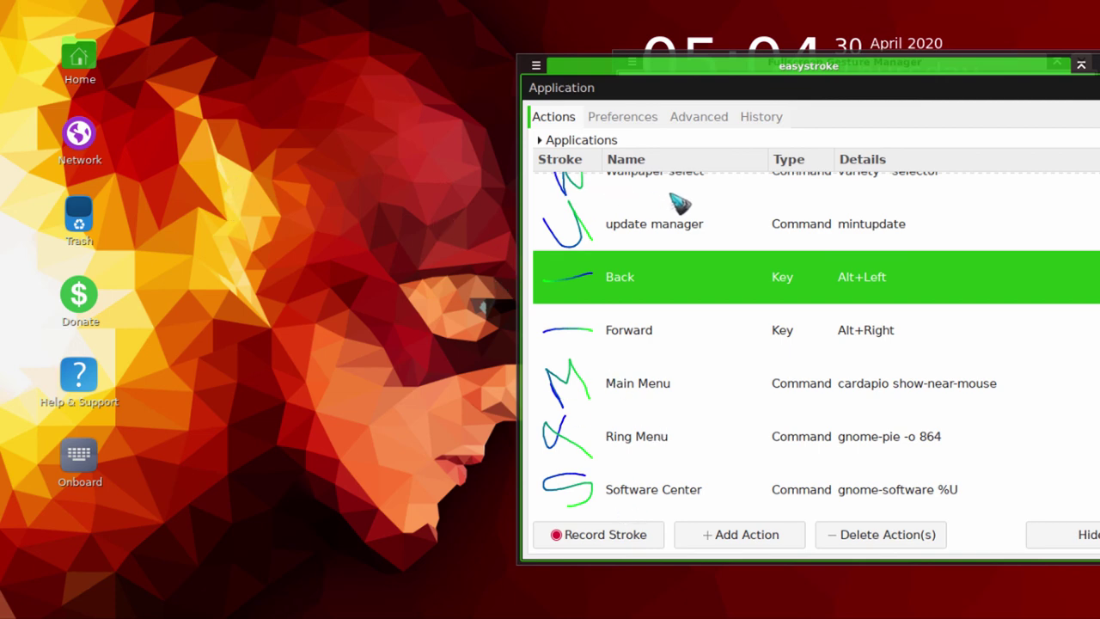
scroll(695, 234, "up", 15)
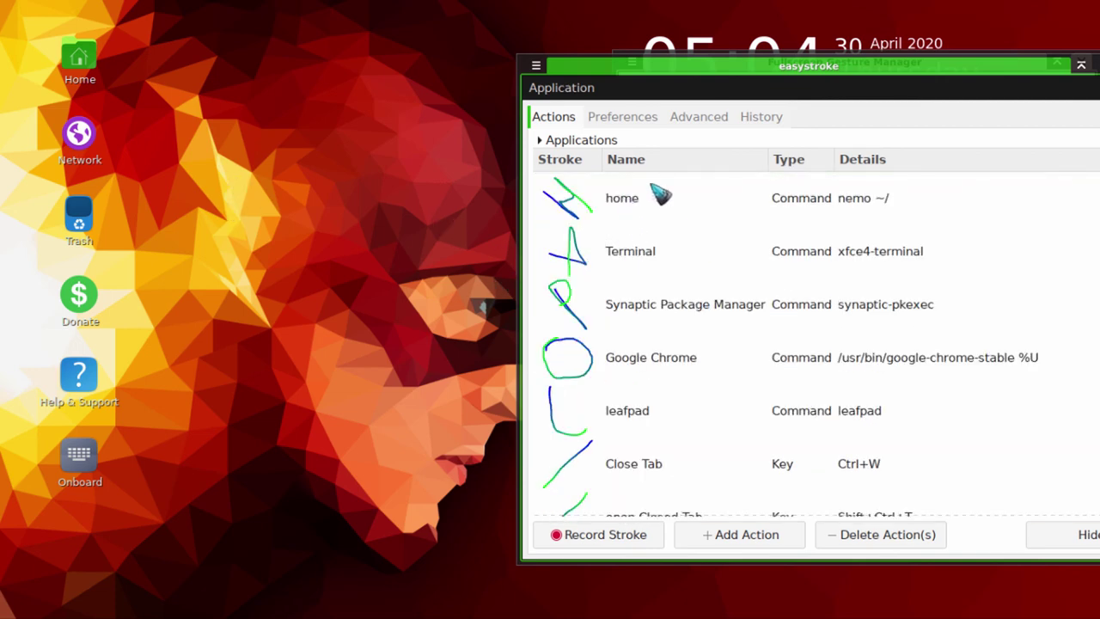
left_click(662, 206)
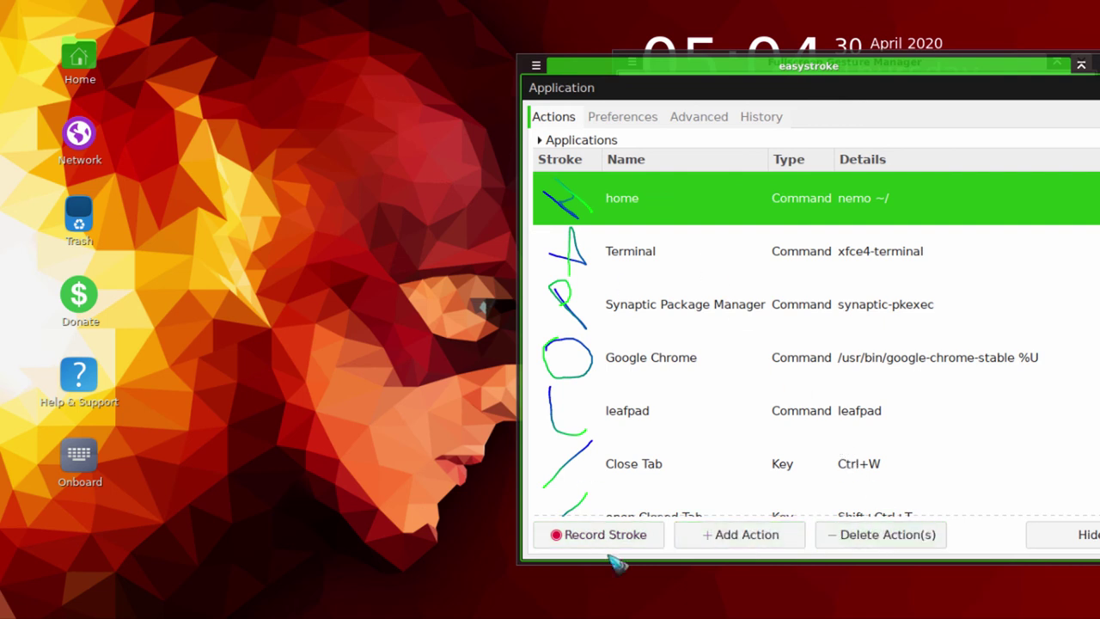
left_click(601, 526)
Move the easystroke window up-left, then close easystroke.
left_click_drag(651, 68, 526, 46)
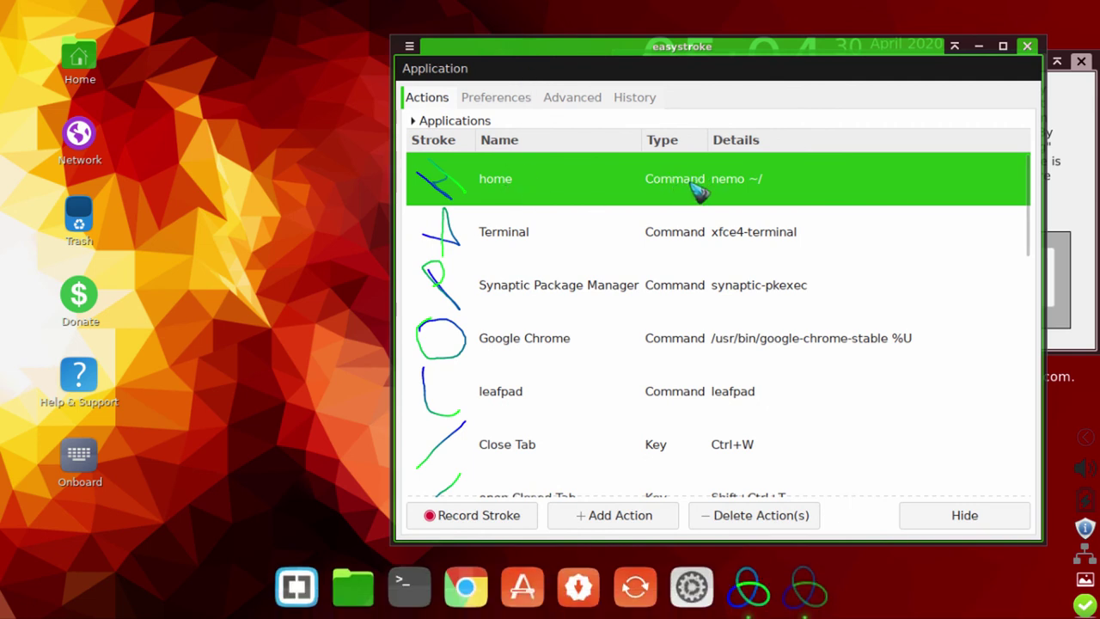
scroll(600, 329, "down", 1)
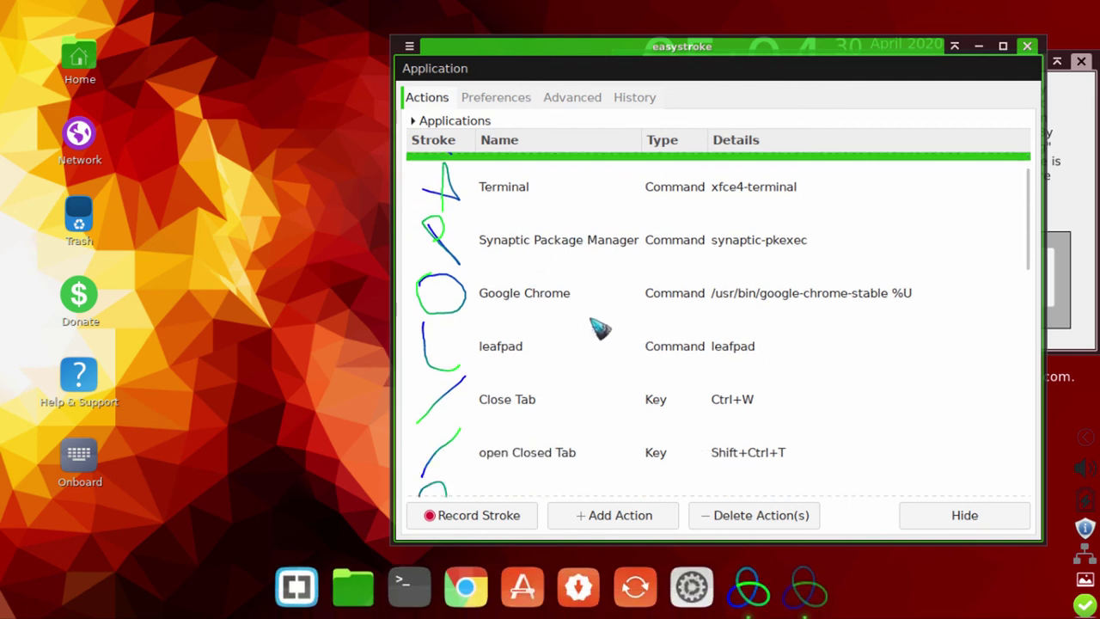
scroll(722, 243, "up", 1)
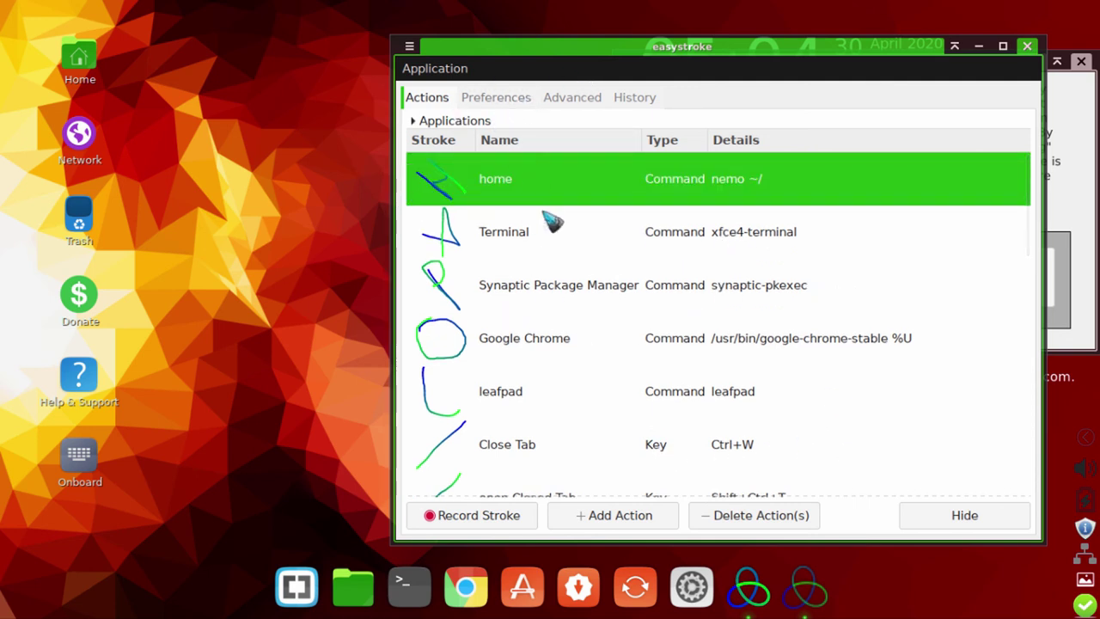
left_click(1027, 47)
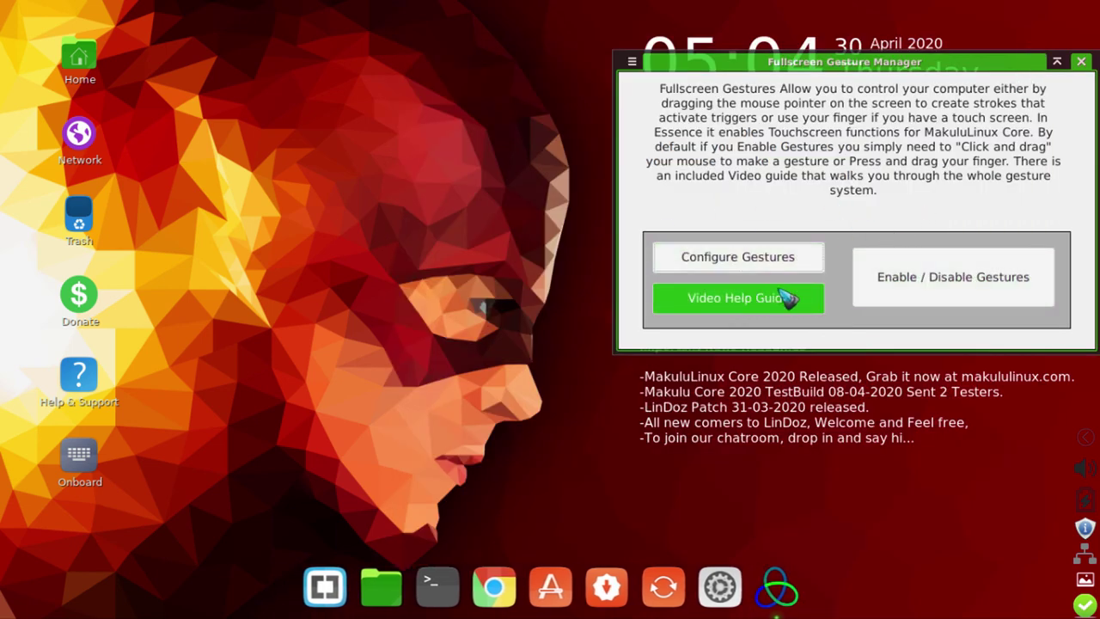
Disable full-screen gestures, then open Settings from the dock and move it up-right.
left_click(913, 287)
left_click(589, 423)
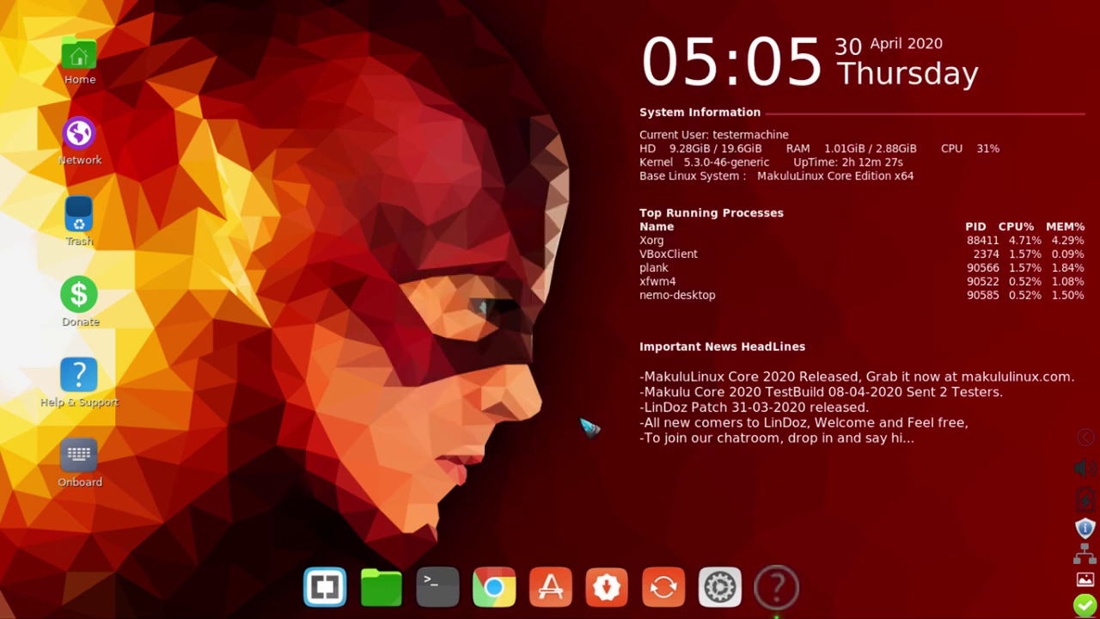
left_click(750, 571)
left_click_drag(545, 77, 678, 35)
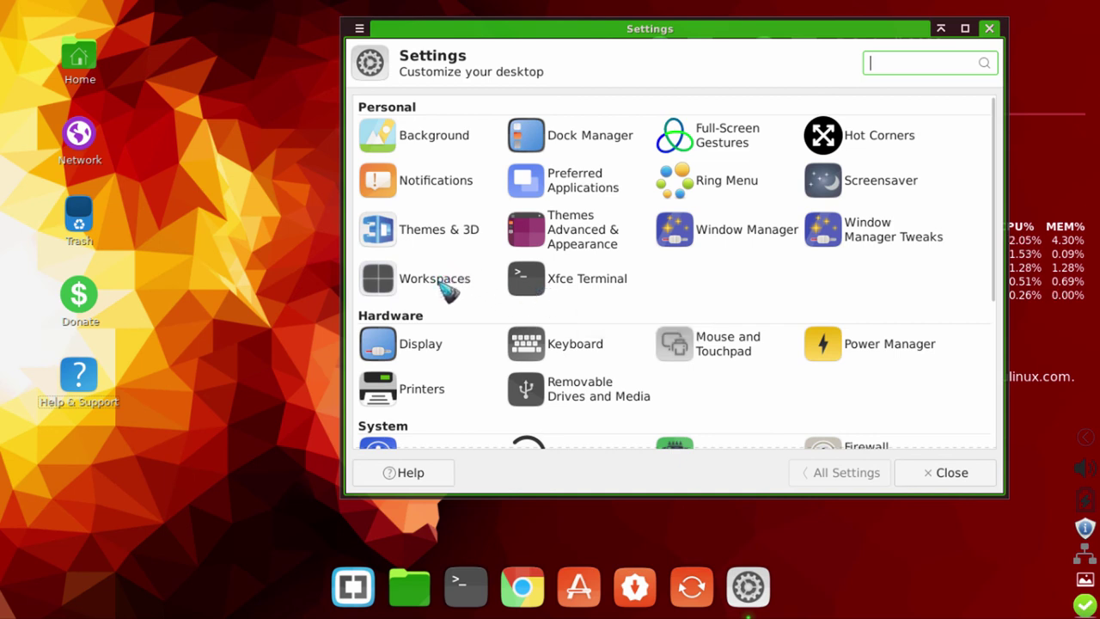
Enable full-screen gestures from the Full-Screen Gestures manager.
left_click(713, 146)
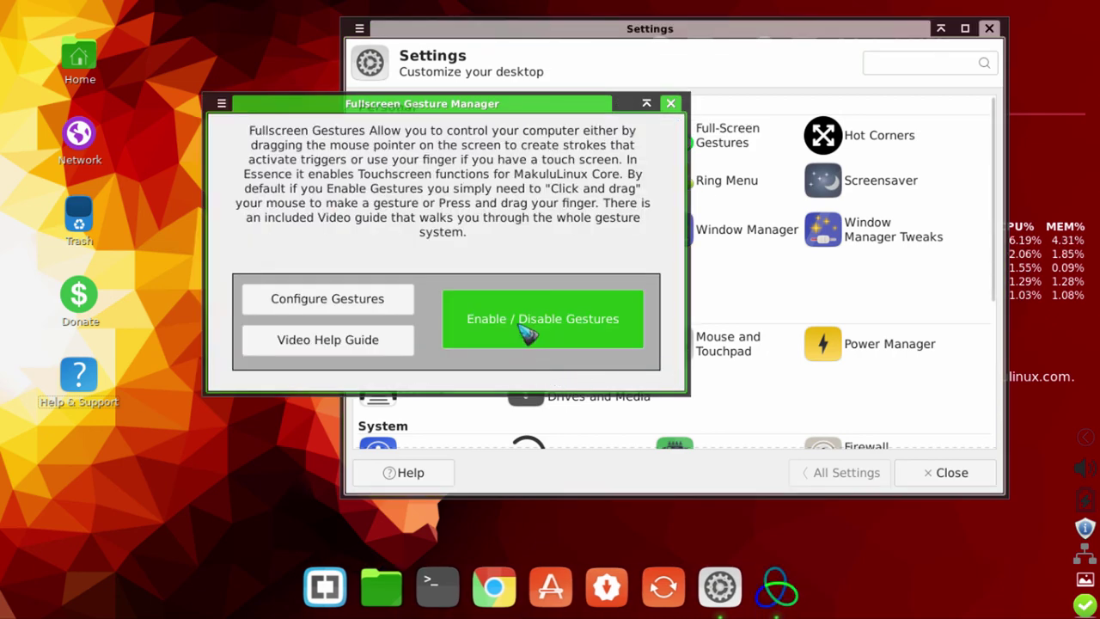
left_click(529, 334)
left_click(658, 421)
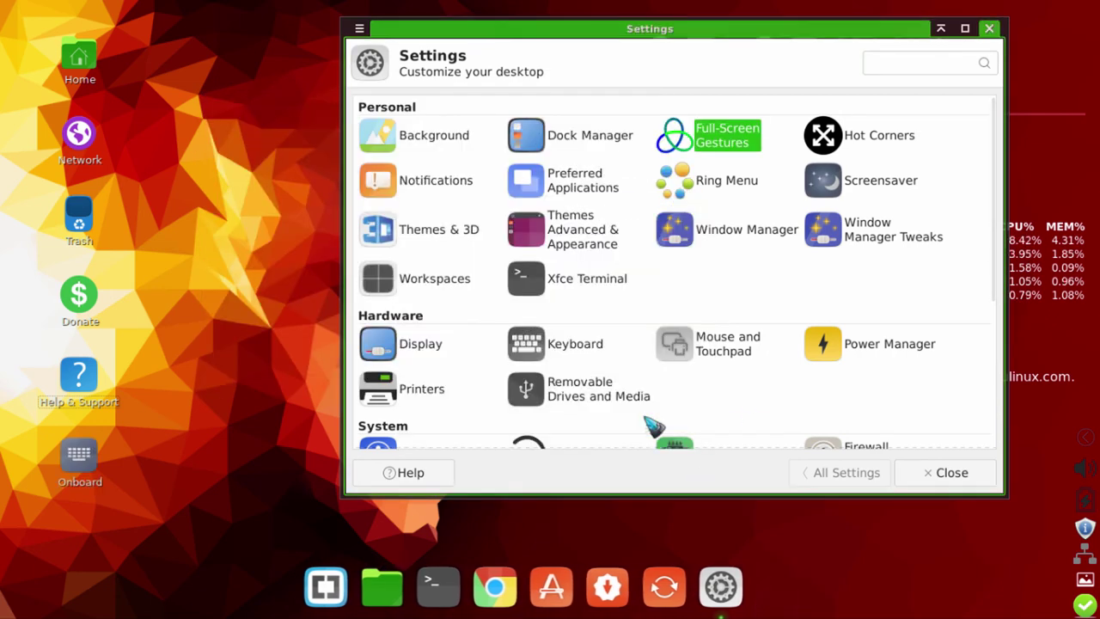
Launch the Onboard on-screen keyboard from its desktop icon, then close it.
left_click(81, 478)
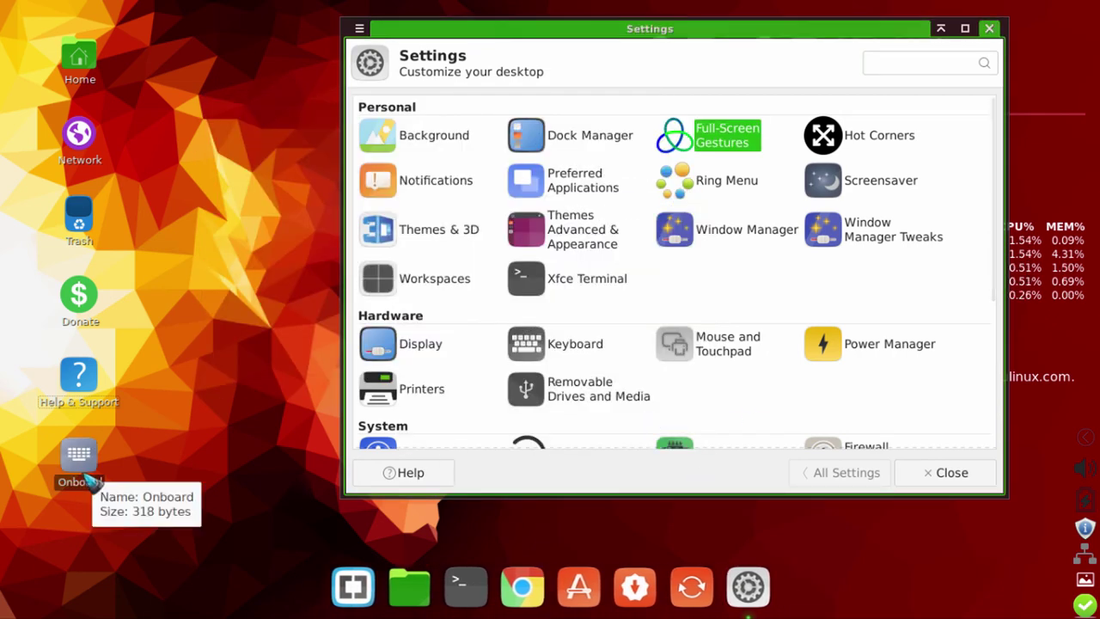
double_click(86, 478)
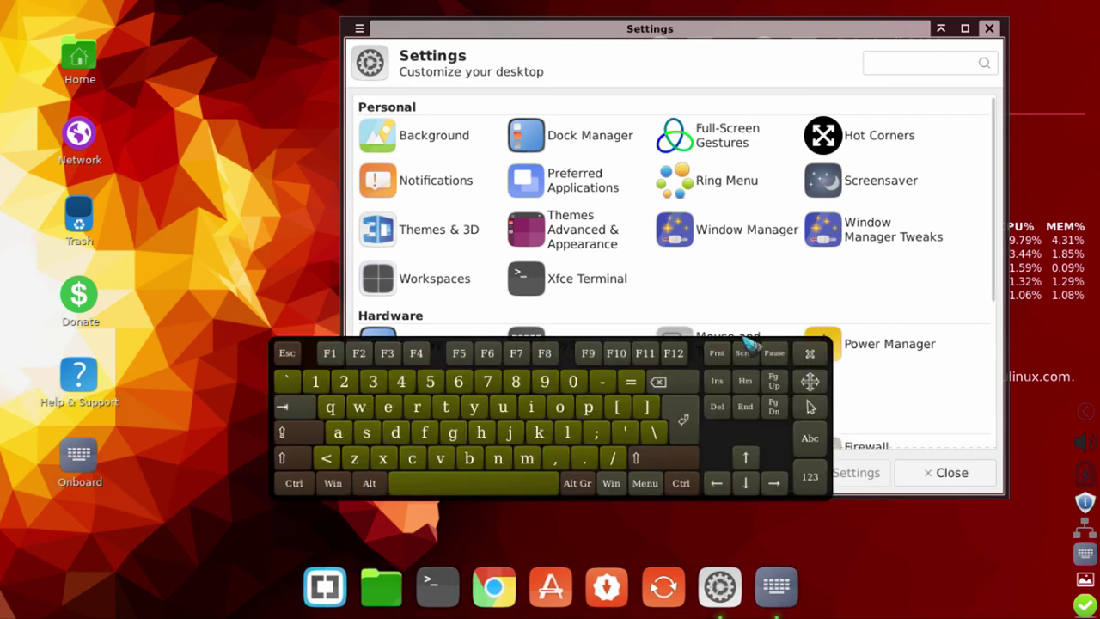
left_click(812, 354)
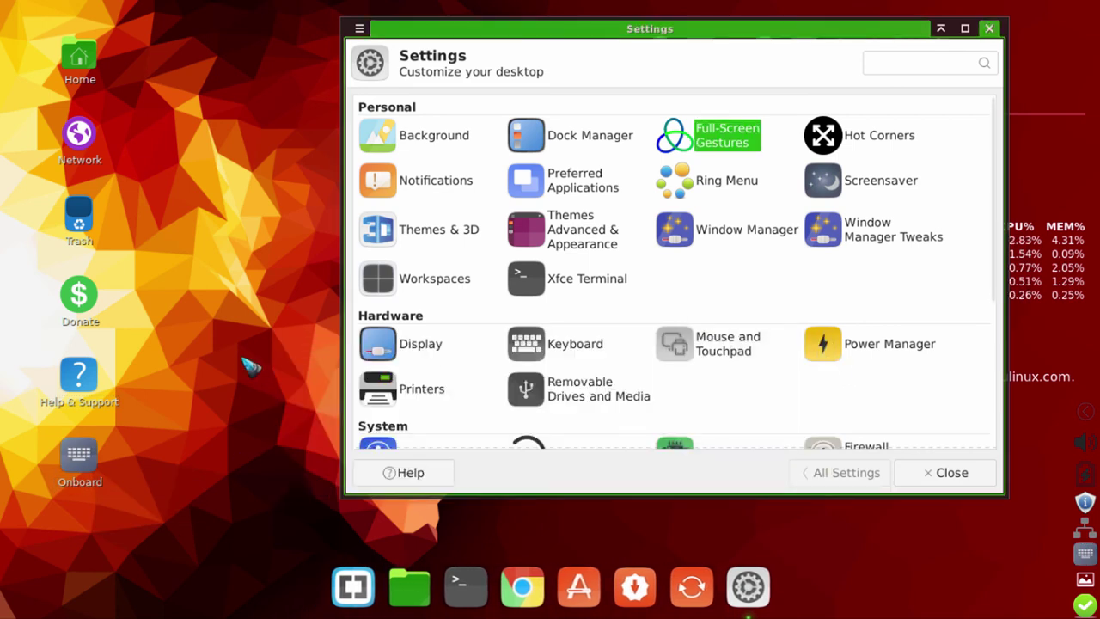
Turn full-screen gestures off again in the Full-Screen Gestures manager.
left_click(737, 162)
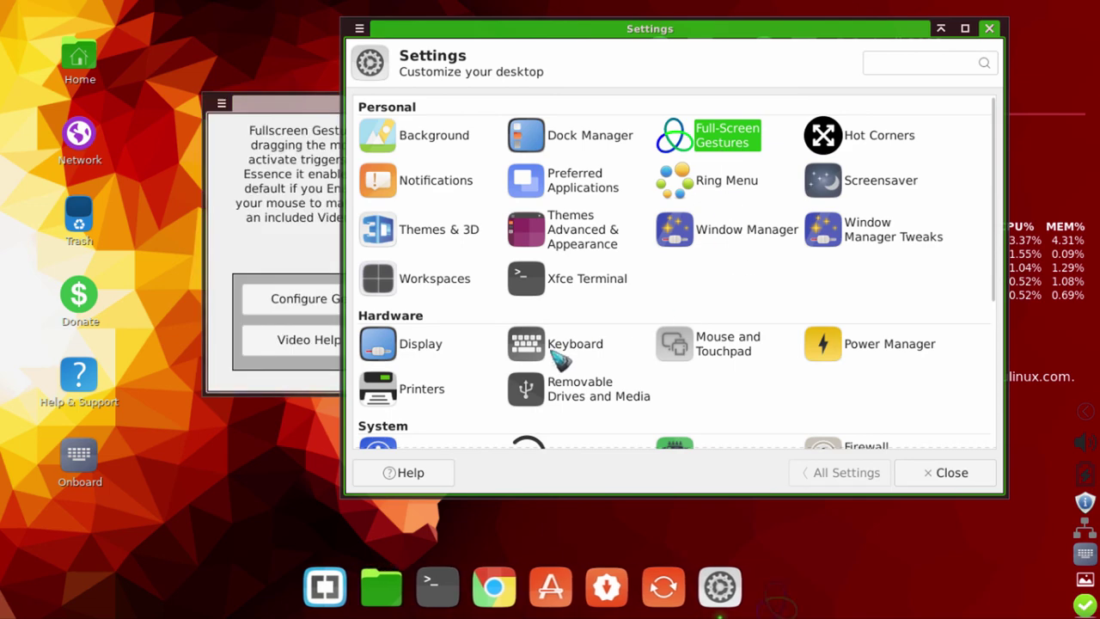
left_click(481, 333)
left_click(588, 421)
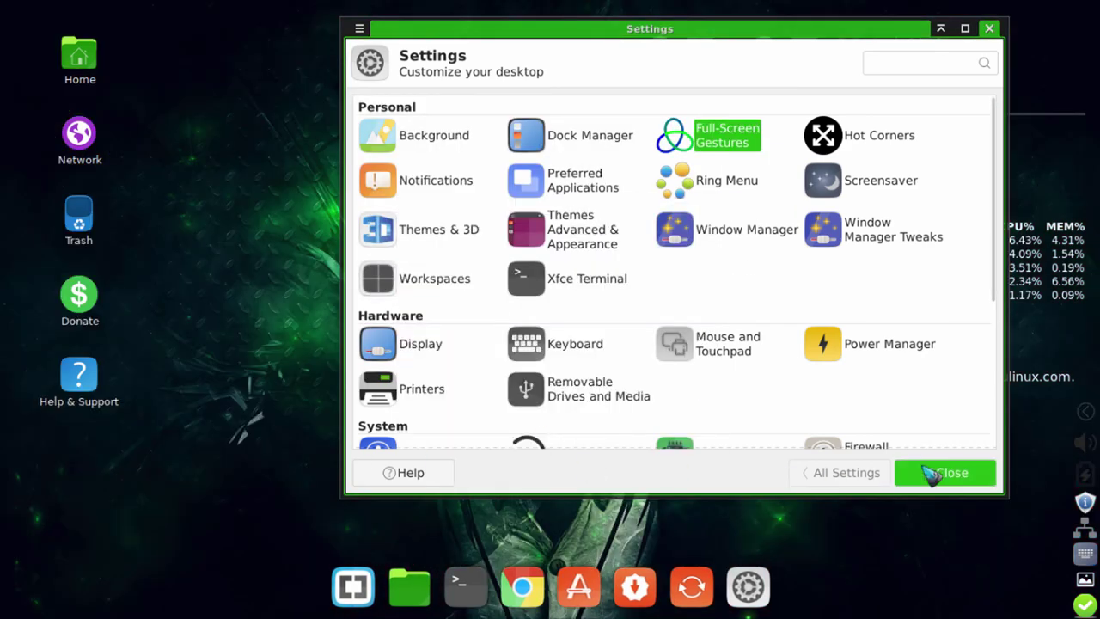
Close Settings, quit Onboard from its tray icon, and open the Home folder in Nemo.
left_click(937, 473)
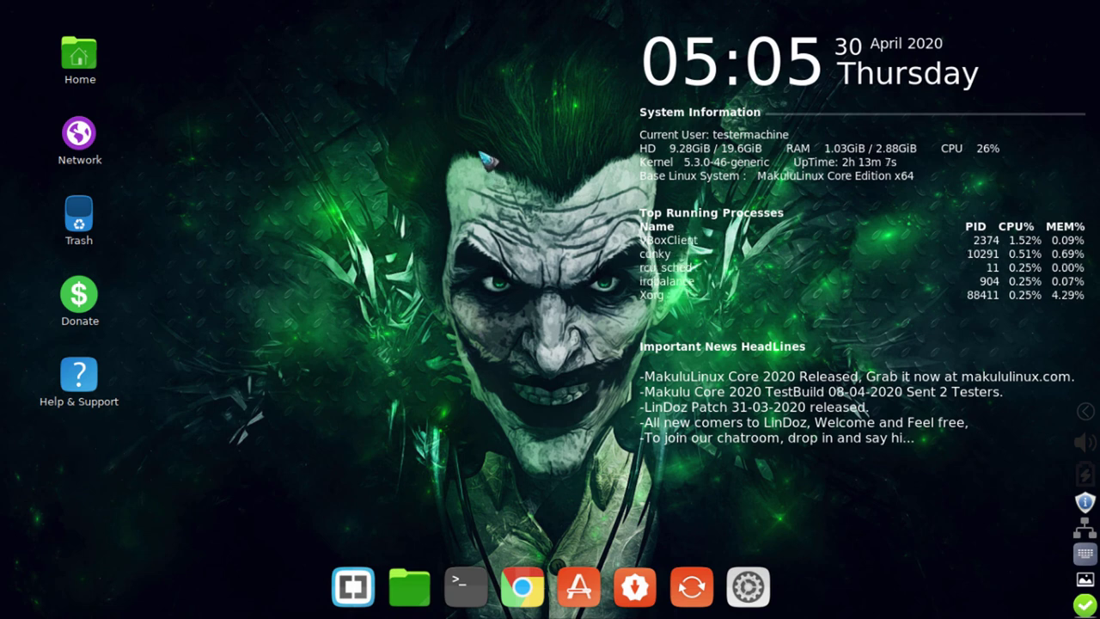
right_click(1085, 555)
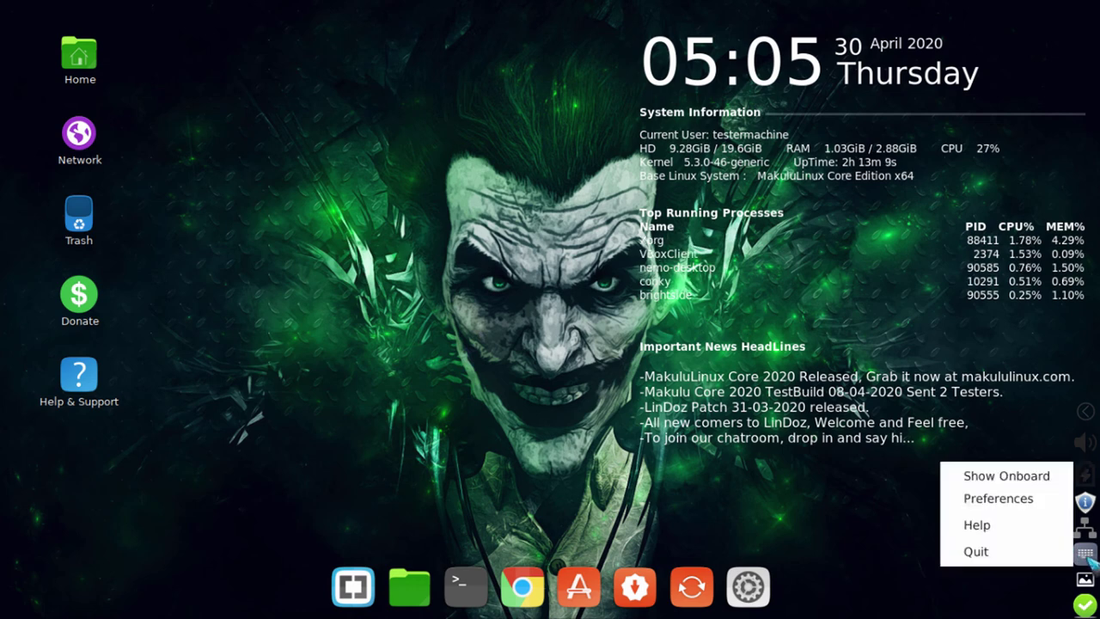
left_click(1031, 555)
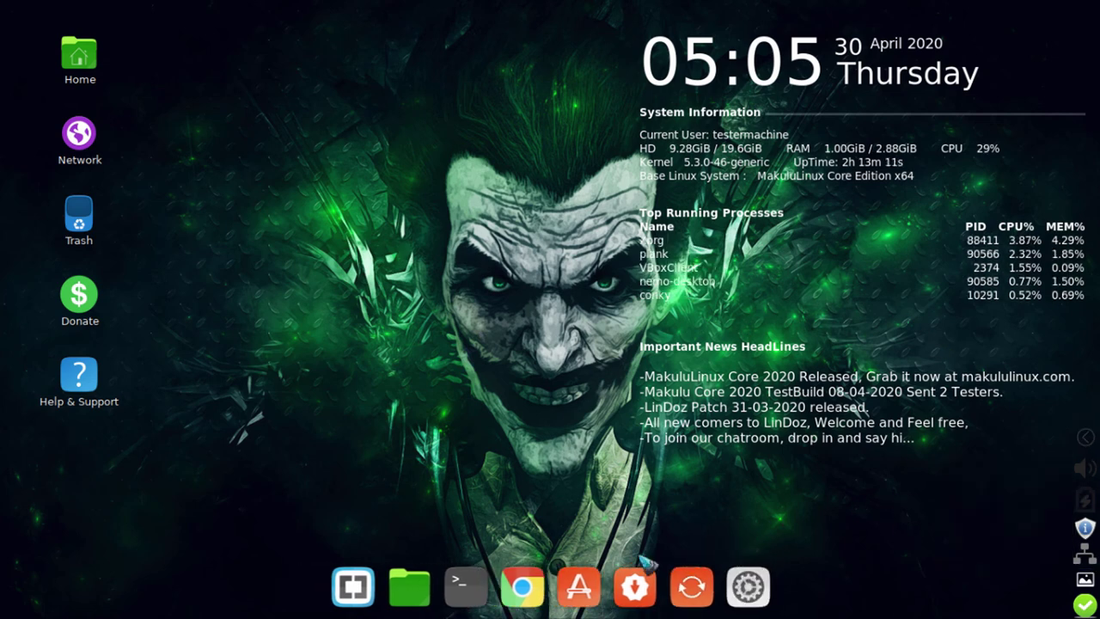
left_click(409, 588)
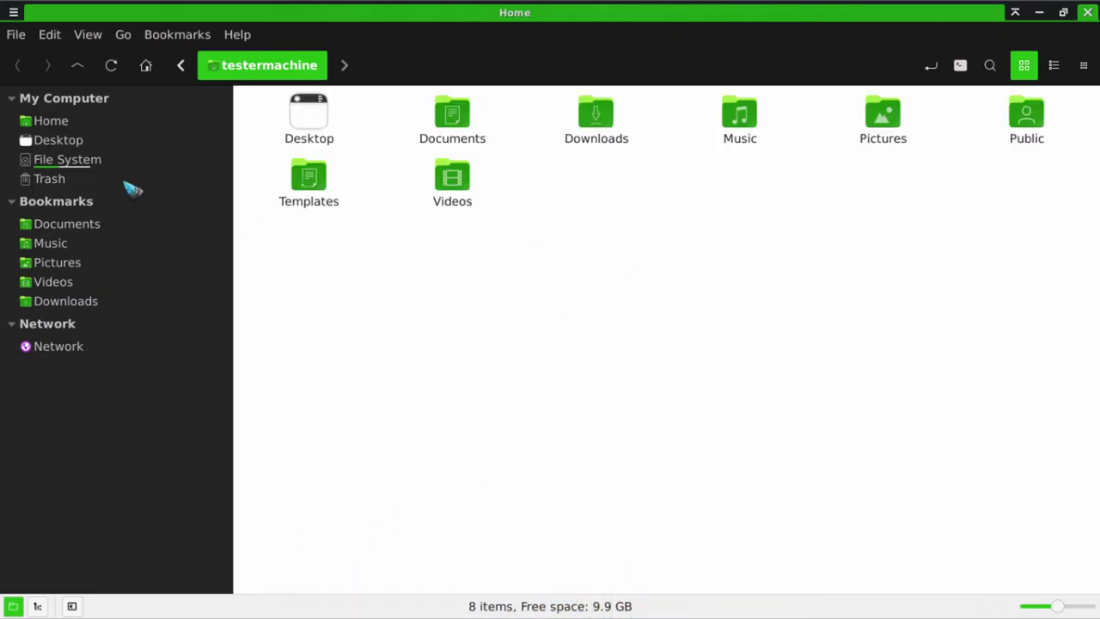
Show the root File System in Nemo, then close and reopen the Home window.
left_click(69, 159)
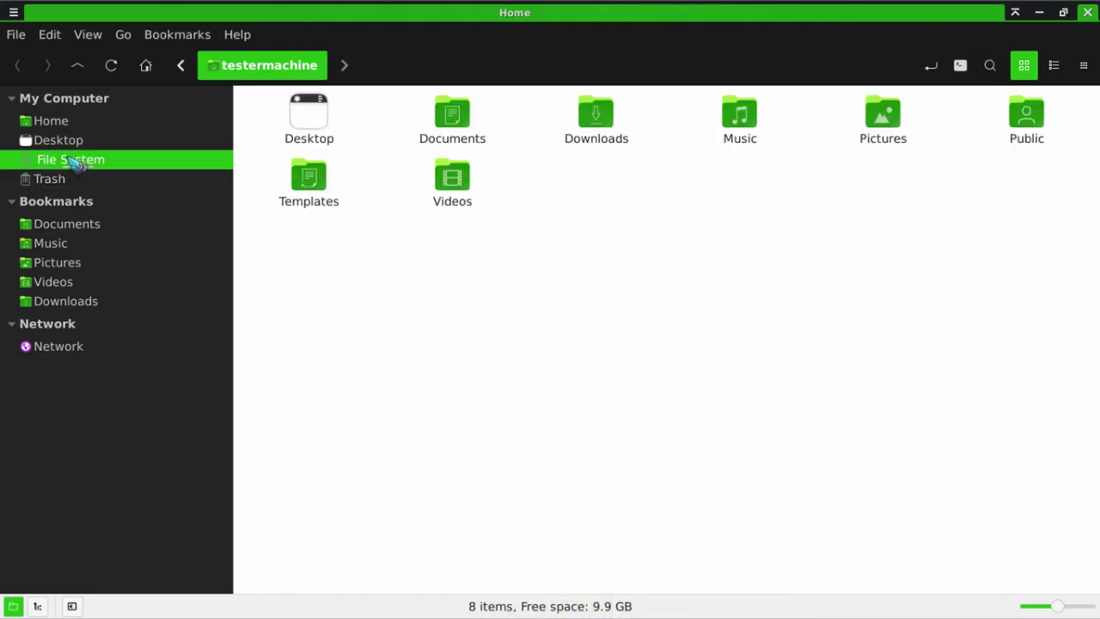
left_click(1088, 12)
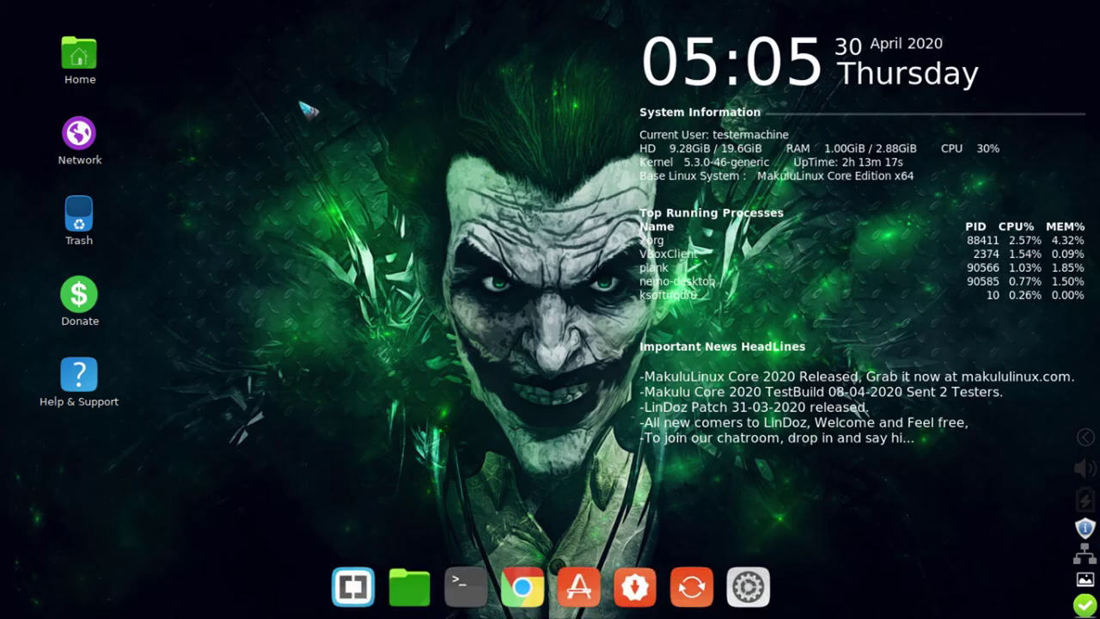
mouse_move(3, 2)
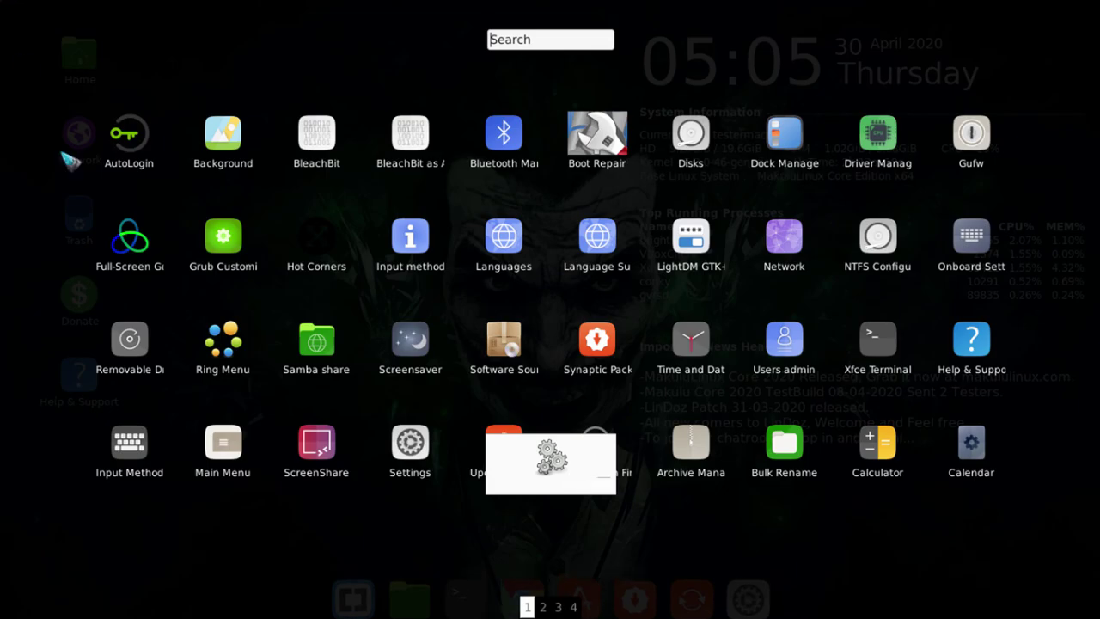
left_click(352, 577)
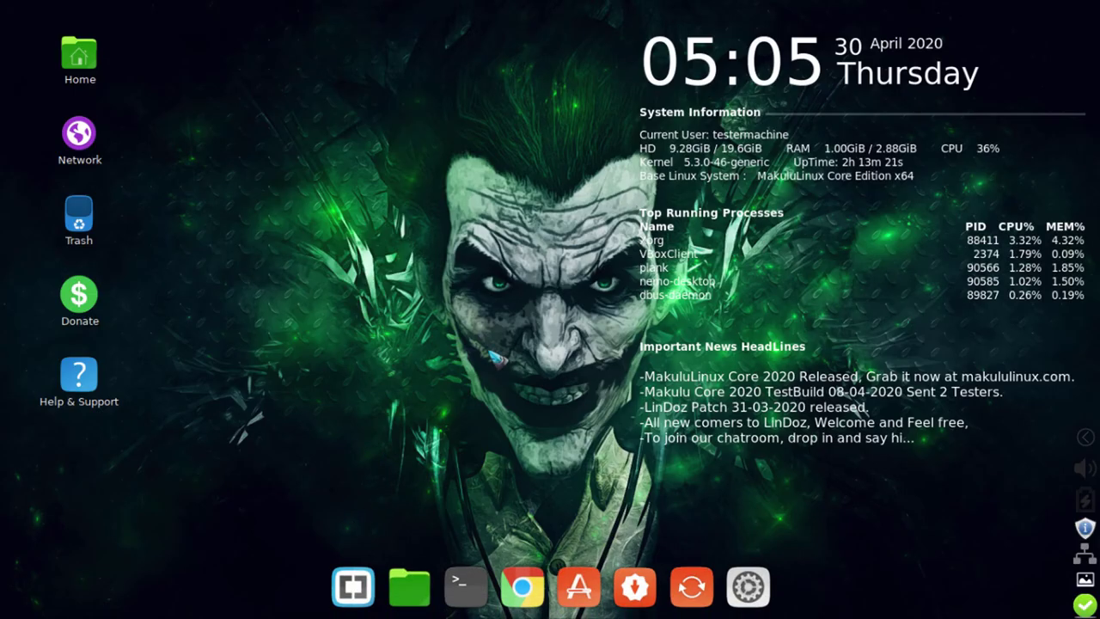
mouse_move(3, 615)
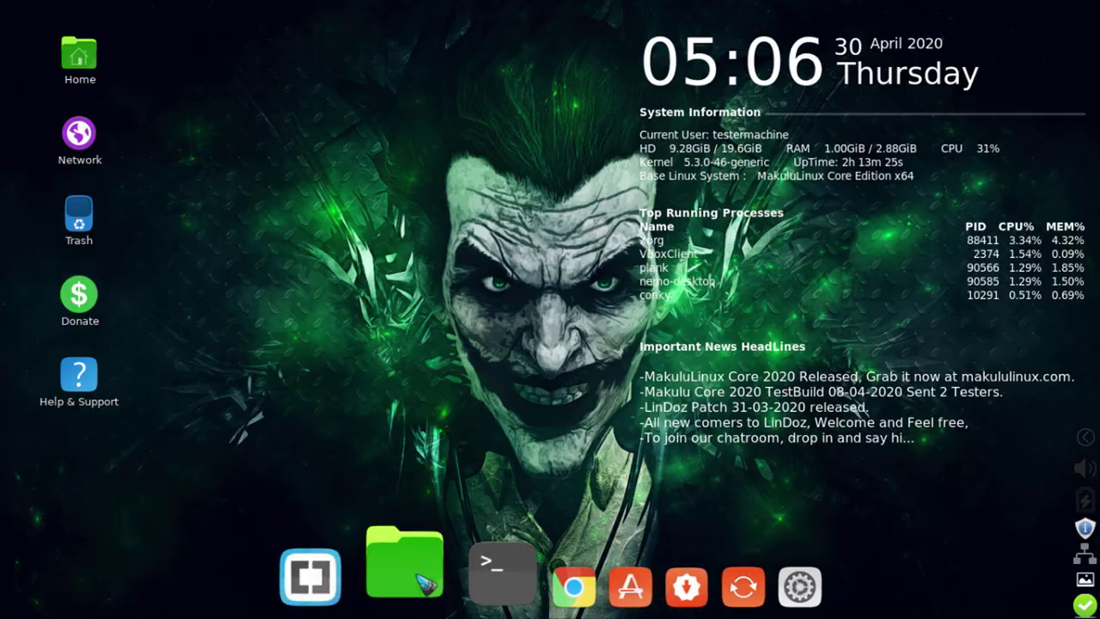
left_click(409, 580)
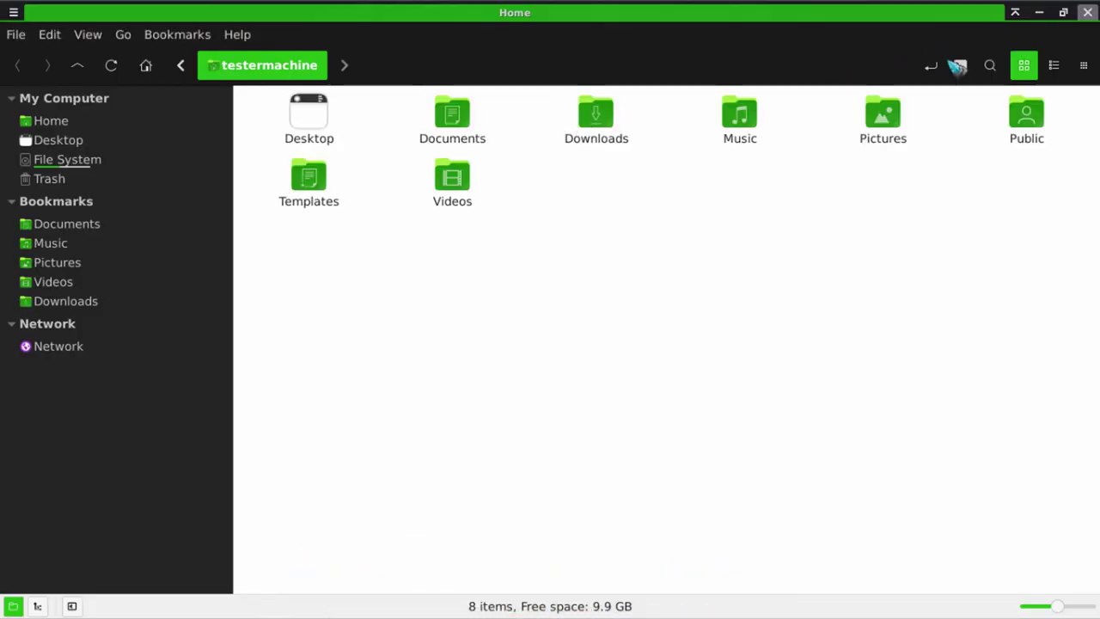
left_click(1087, 12)
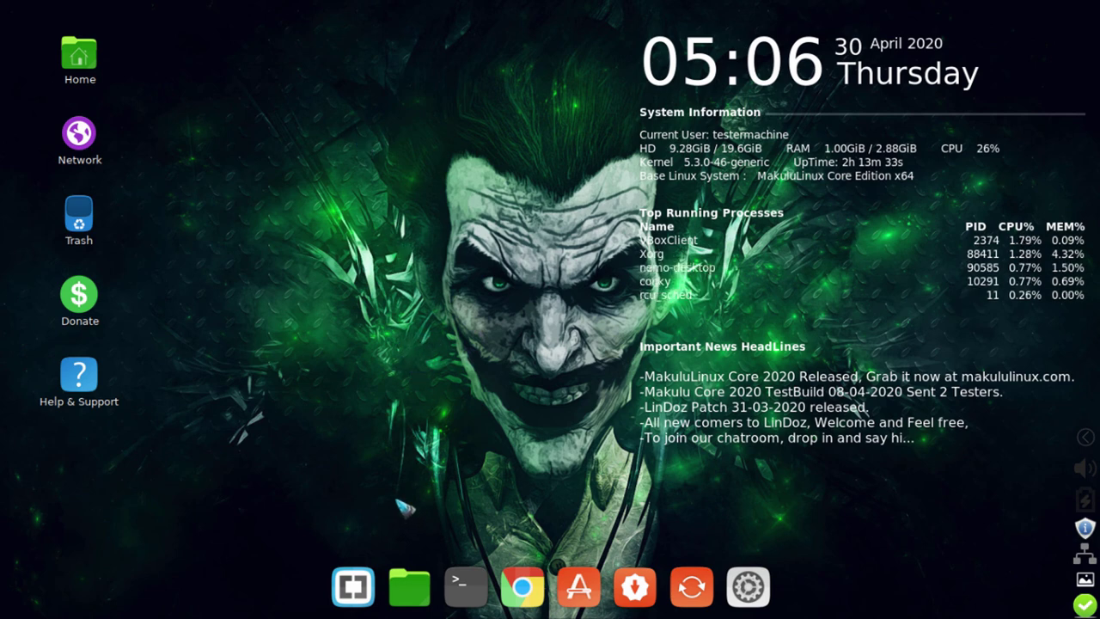
In a reopened Nemo window, view About Nemo showing version 3.6.5, then close everything.
left_click(412, 572)
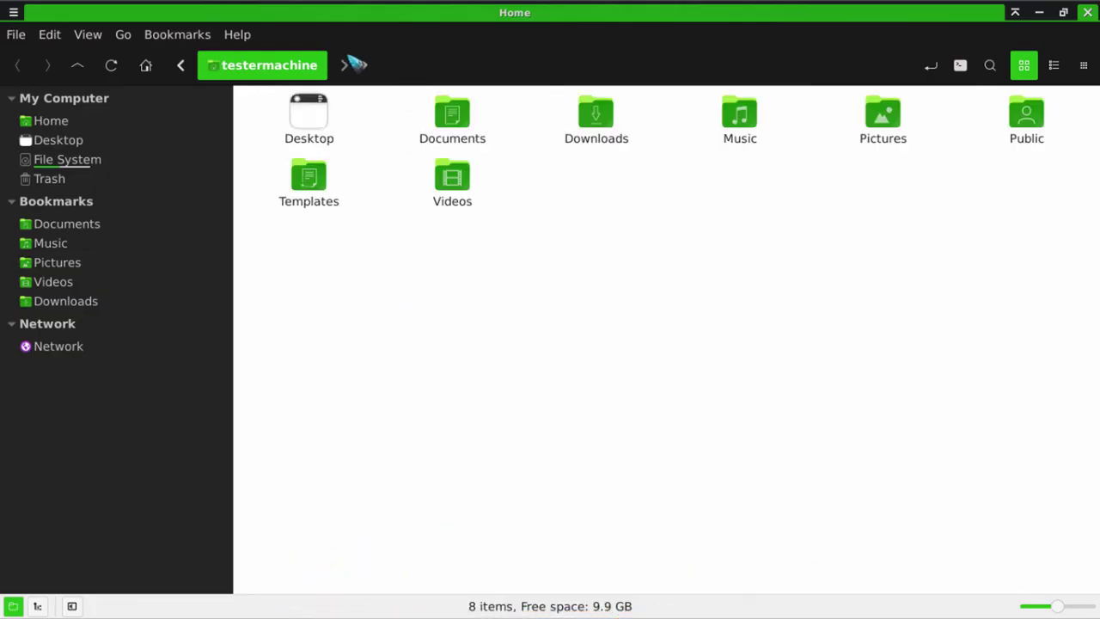
left_click(238, 35)
left_click(253, 86)
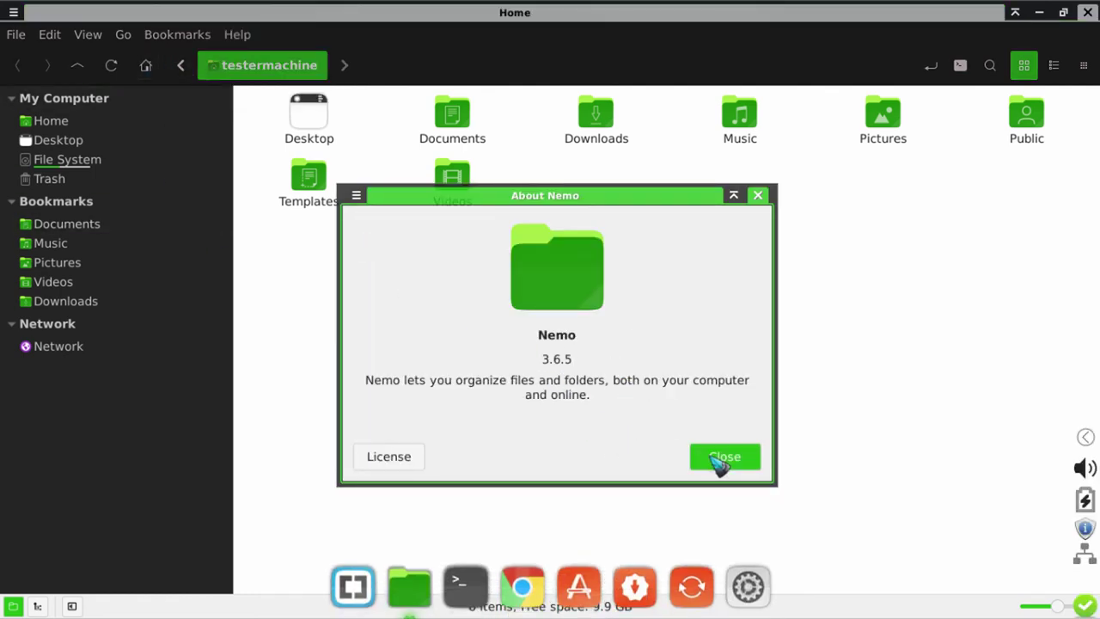
left_click(720, 459)
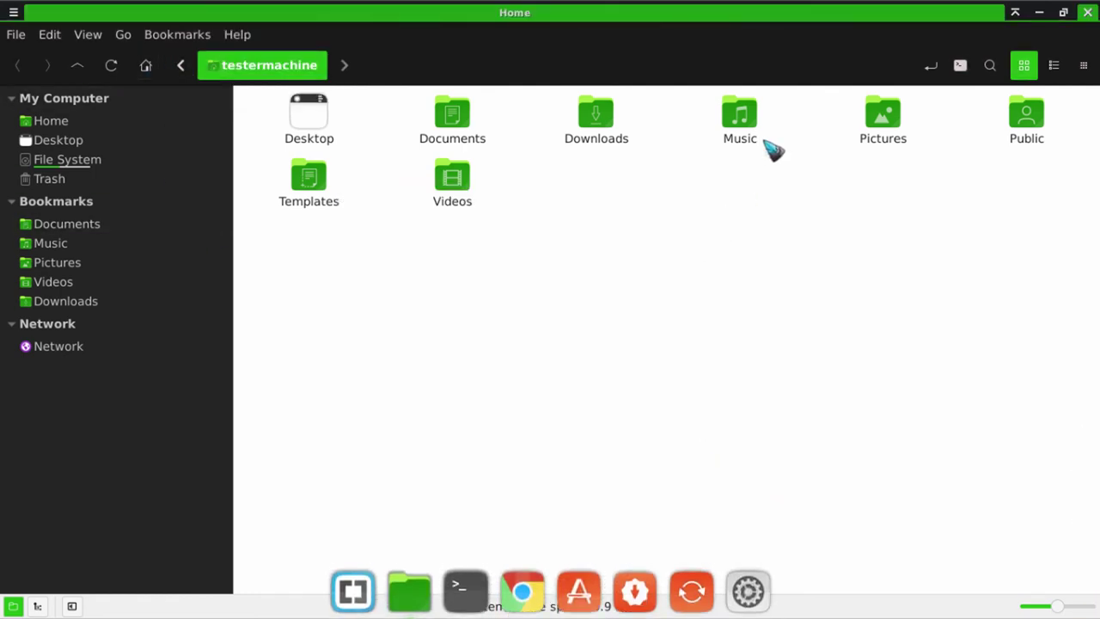
left_click(1088, 13)
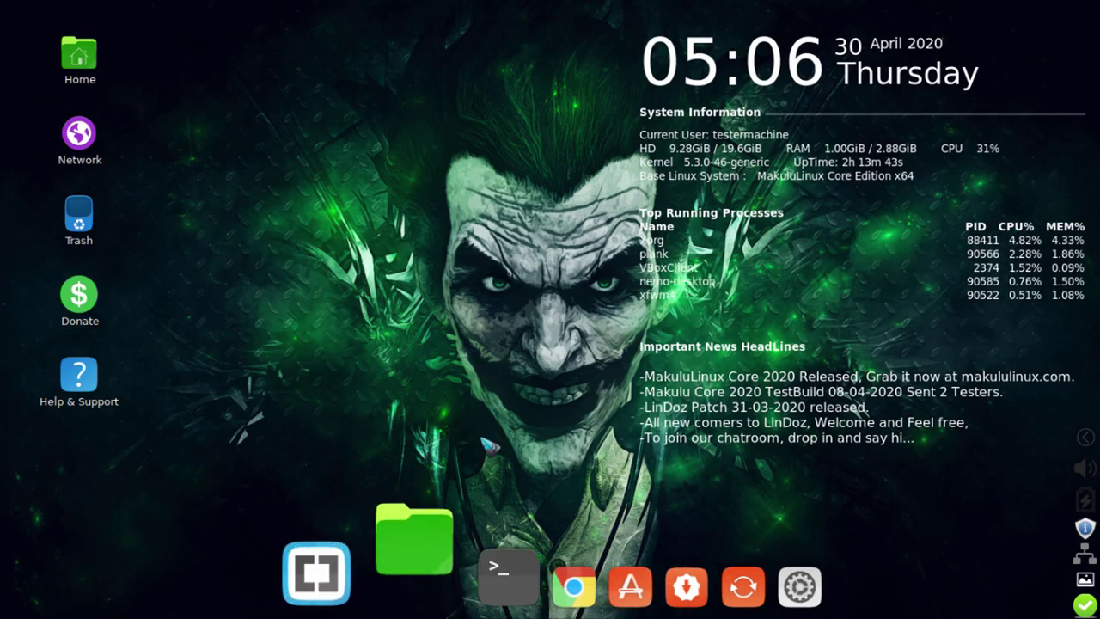
Reopen and close the Nemo Home window three more times from the dock.
left_click(410, 567)
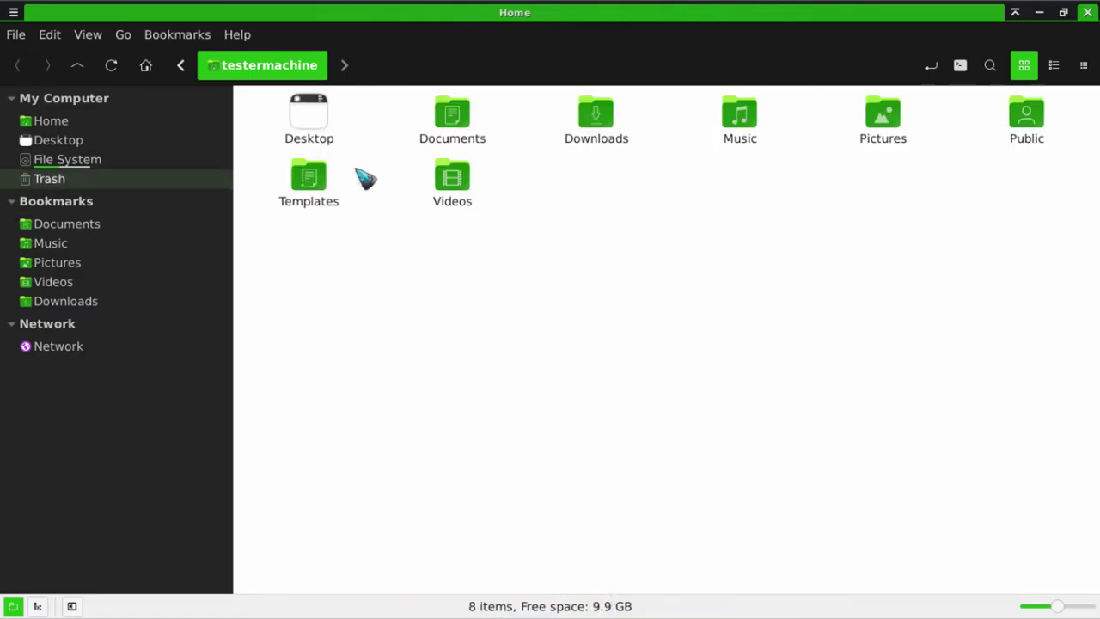
left_click(1087, 12)
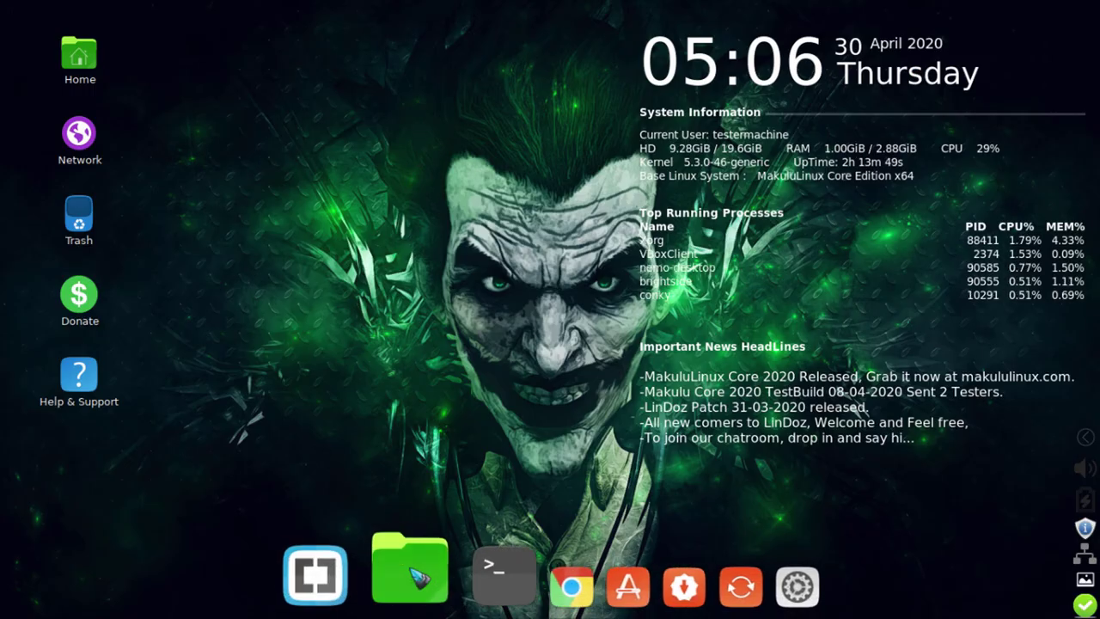
left_click(419, 544)
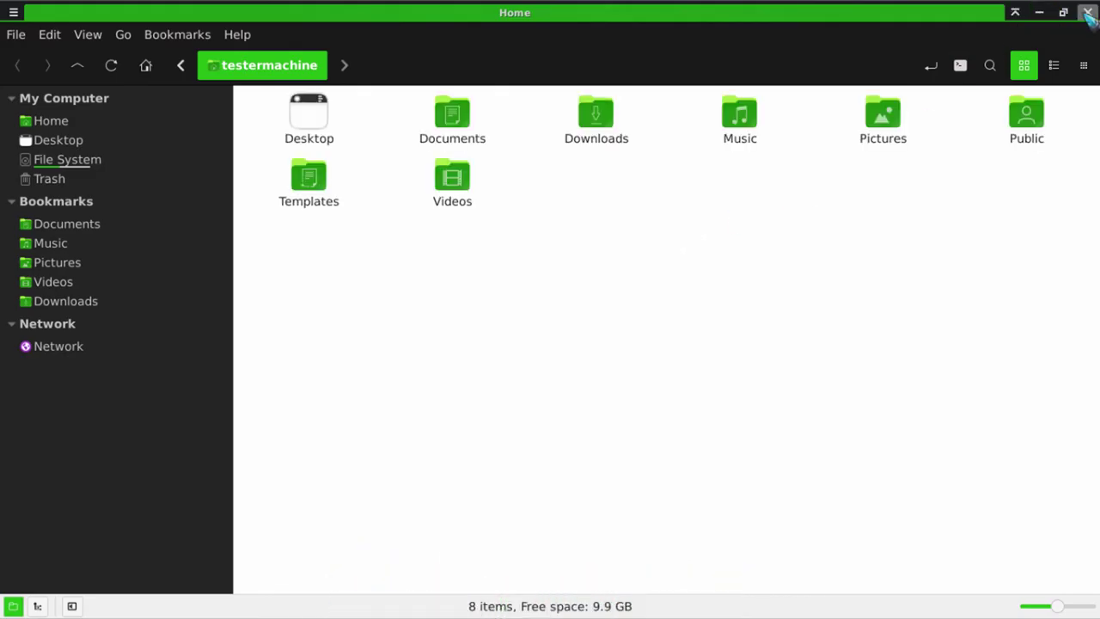
left_click(1088, 14)
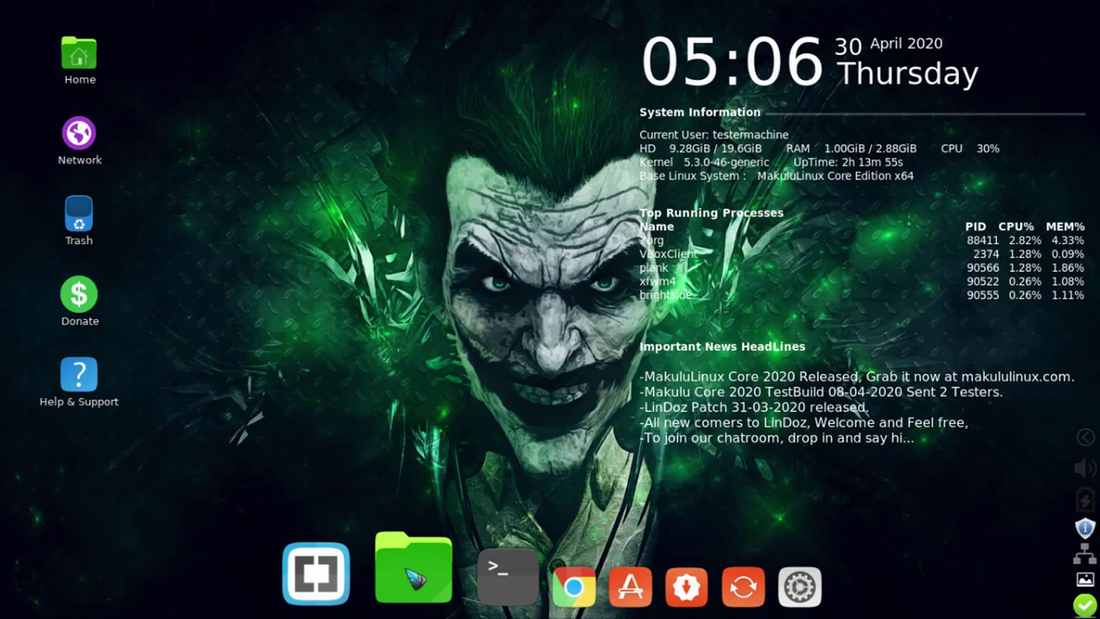
left_click(409, 583)
left_click(1088, 14)
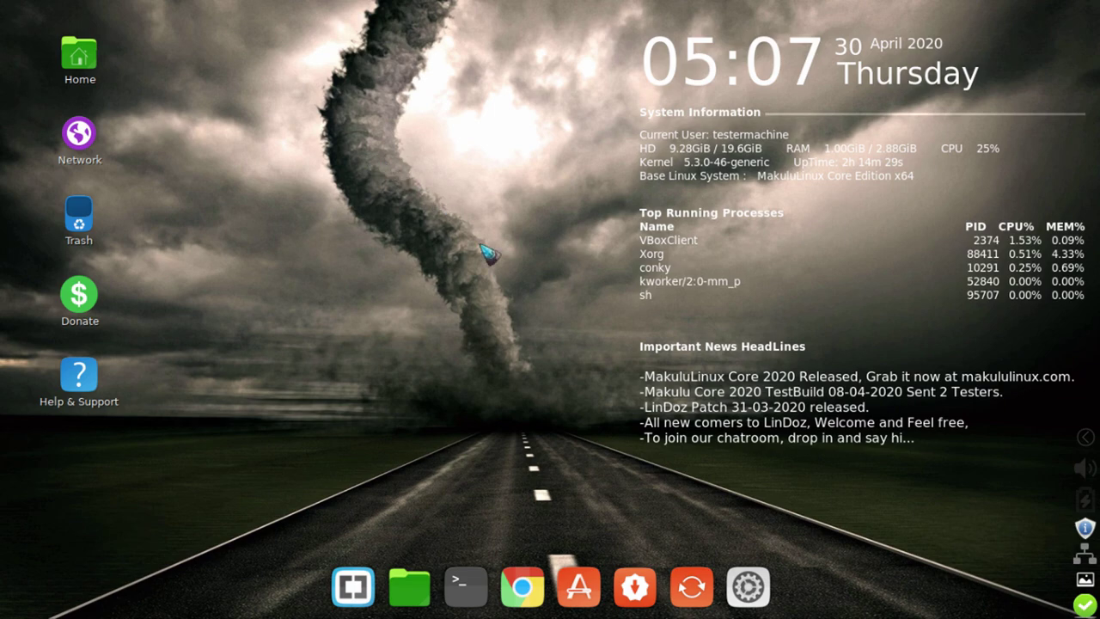
Open and close the Home folder and the Settings window, then bring up the desktop context menu.
left_click(426, 588)
left_click(1074, 12)
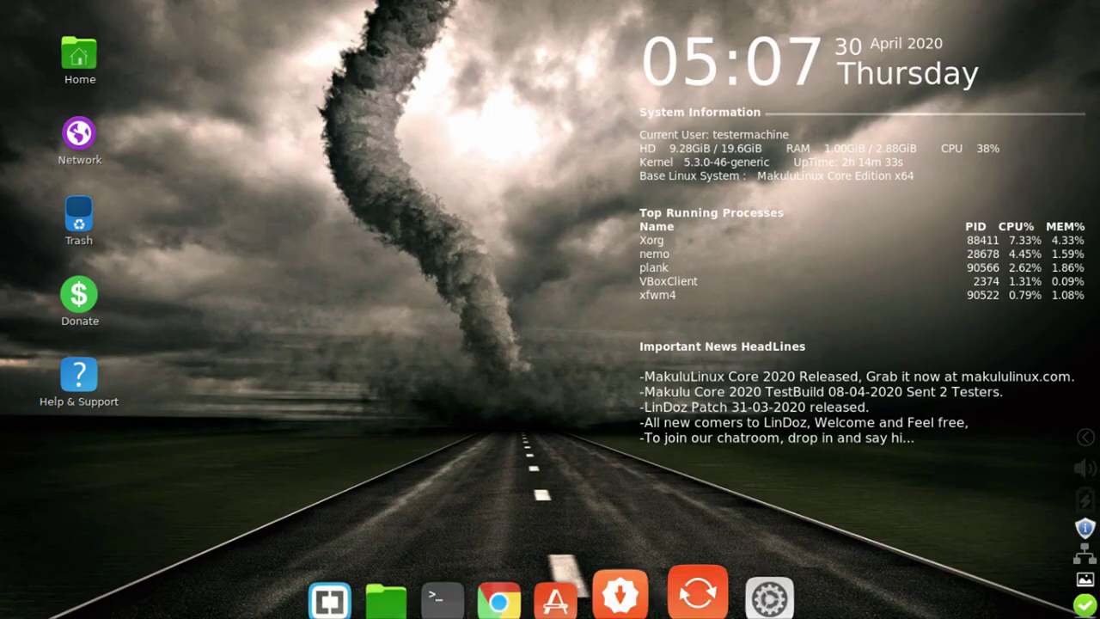
left_click(761, 591)
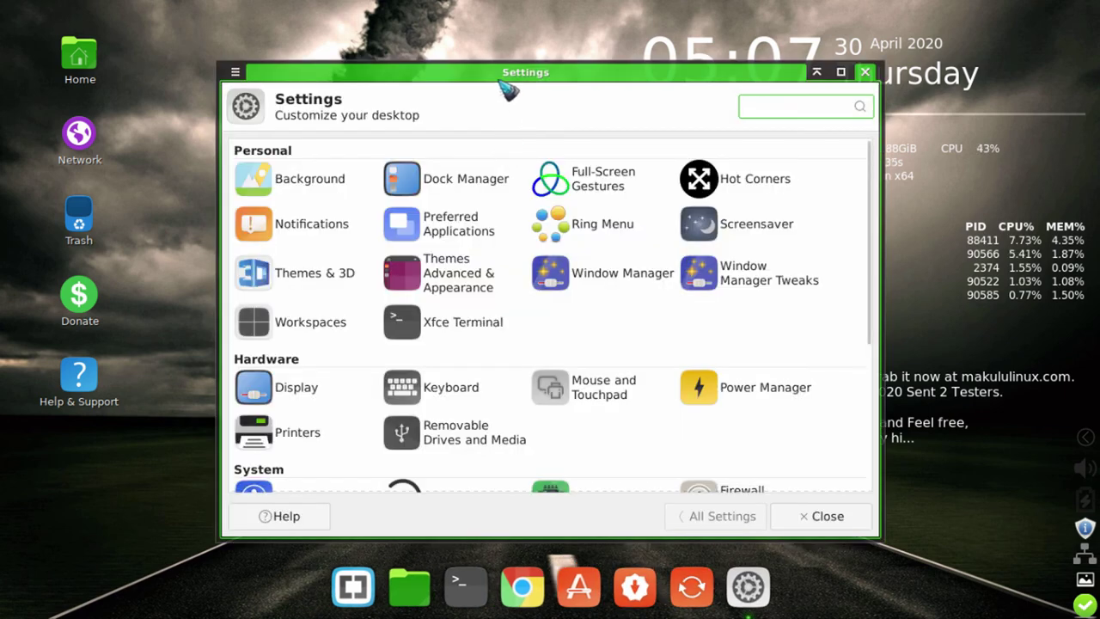
left_click(817, 489)
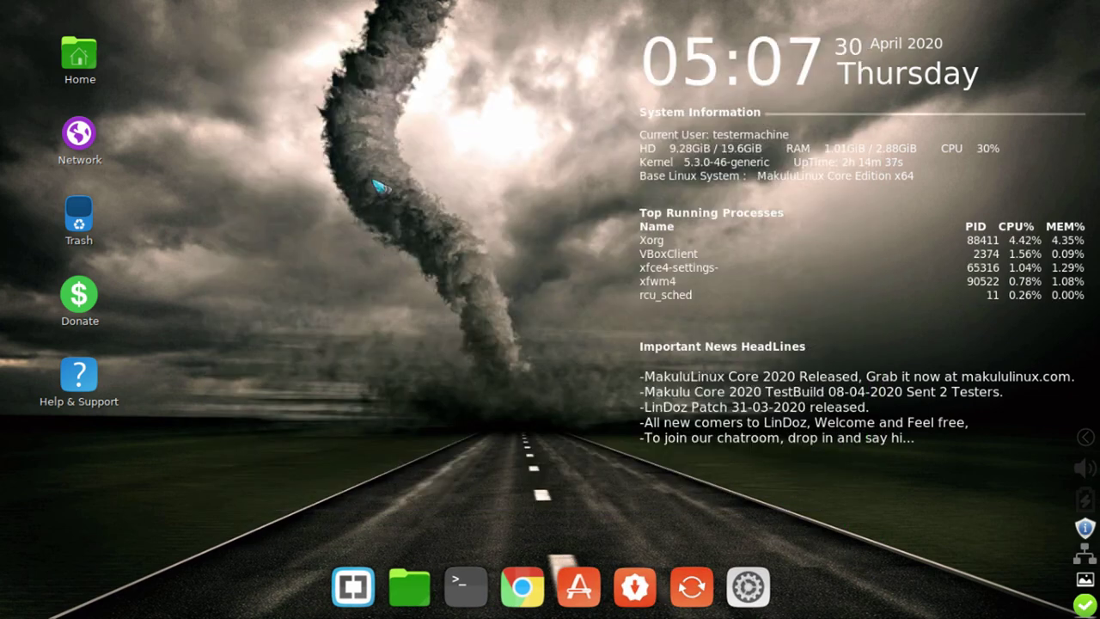
right_click(376, 189)
Open Variety's Select Wallpaper thumbnails and apply the beach picture.
left_click(411, 241)
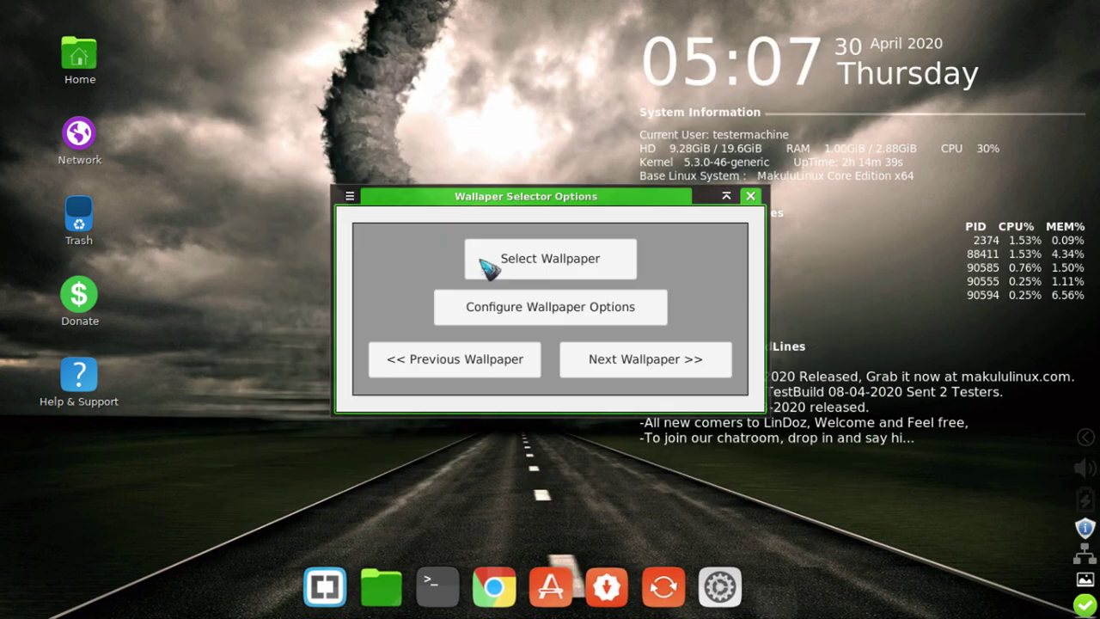
left_click(471, 257)
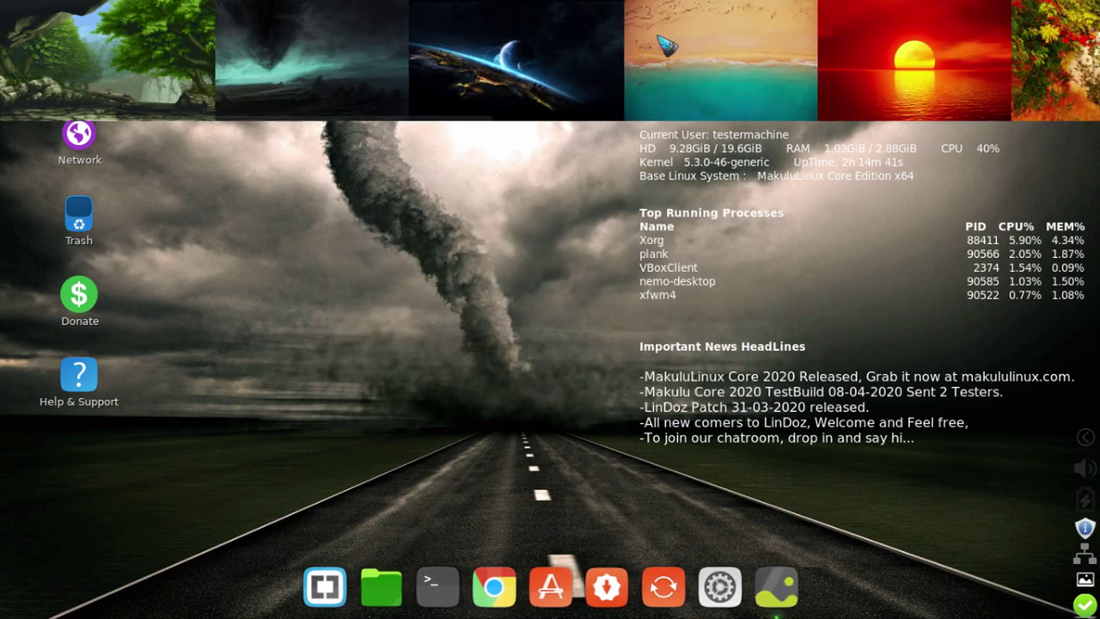
left_click(659, 47)
scroll(659, 47, "down", 5)
scroll(1085, 83, "down", 5)
Set Squirrel.jpg as the wallpaper and close the thumbnail strip.
right_click(657, 42)
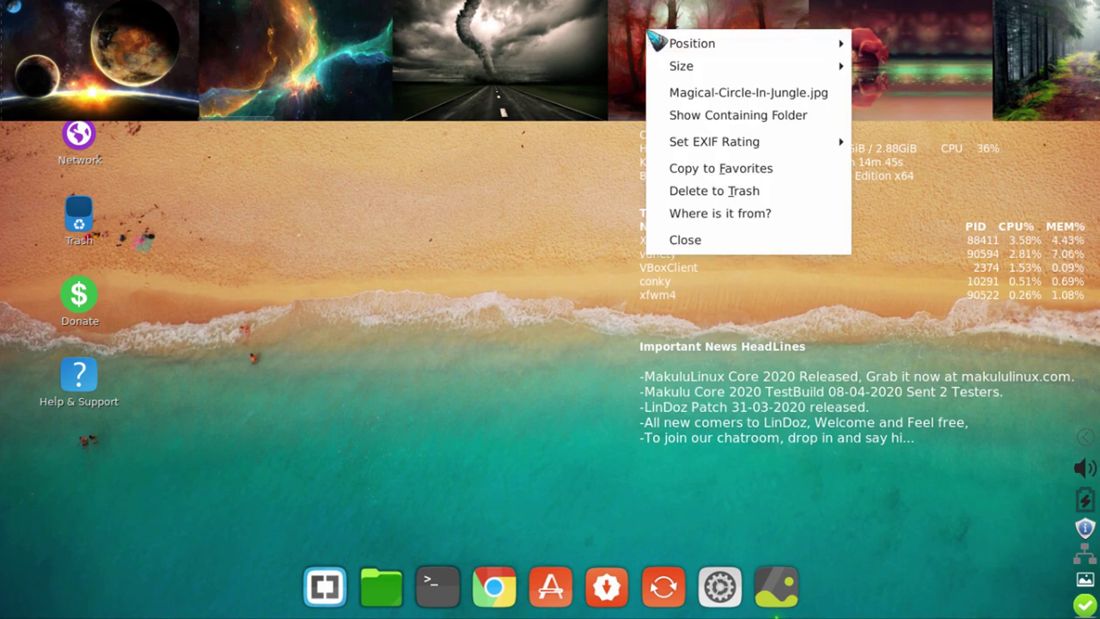
left_click(877, 34)
left_click(878, 36)
right_click(876, 38)
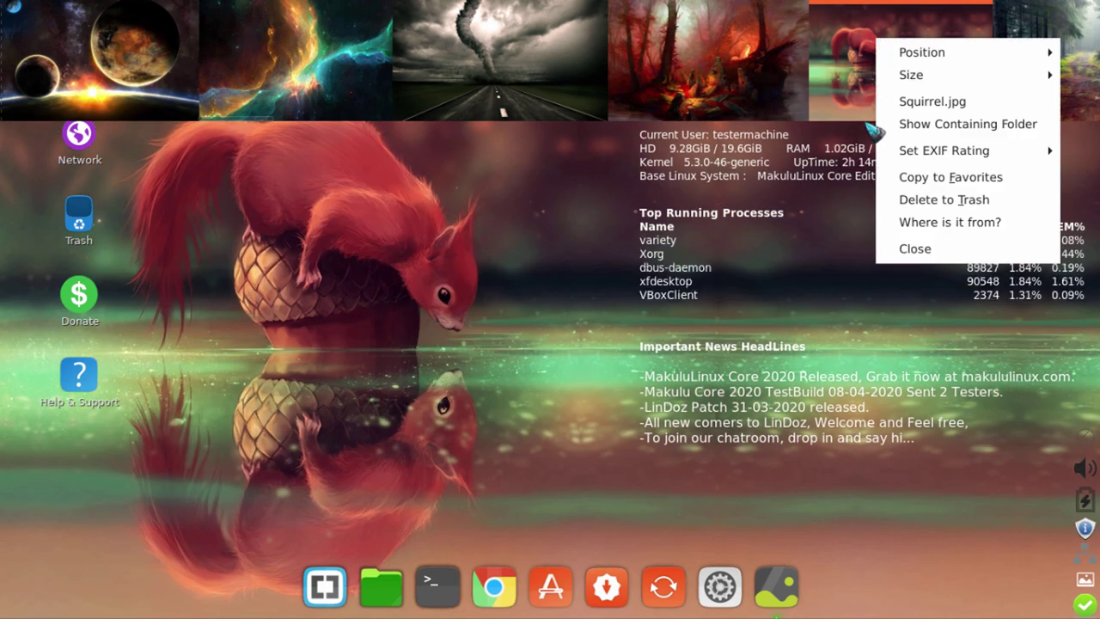
left_click(915, 249)
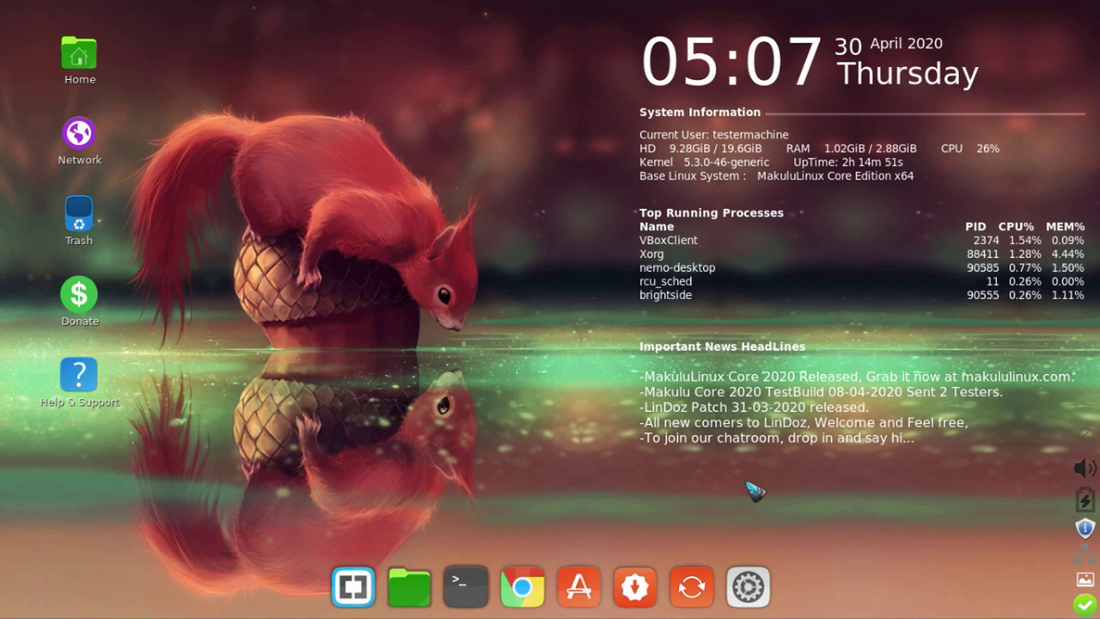
left_click(748, 588)
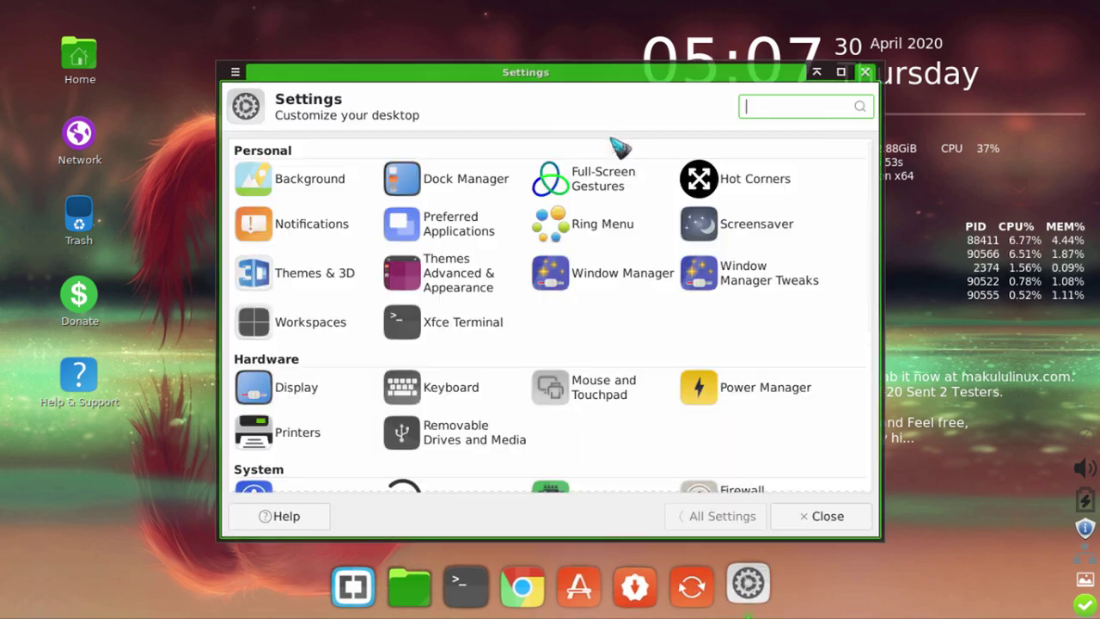
scroll(823, 321, "down", 5)
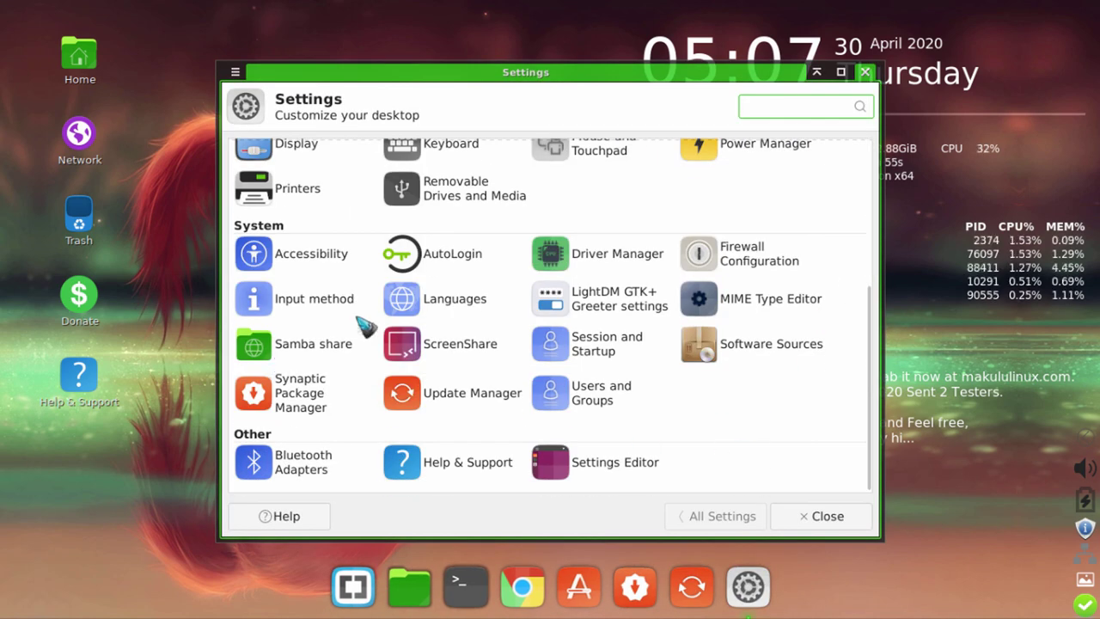
scroll(550, 206, "up", 4)
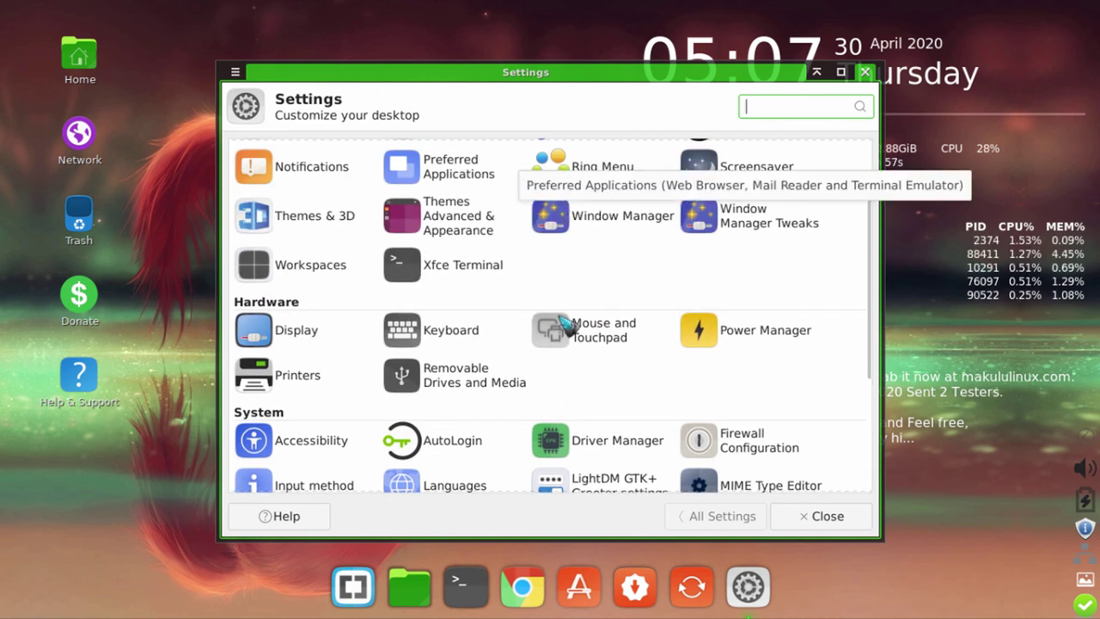
left_click(821, 518)
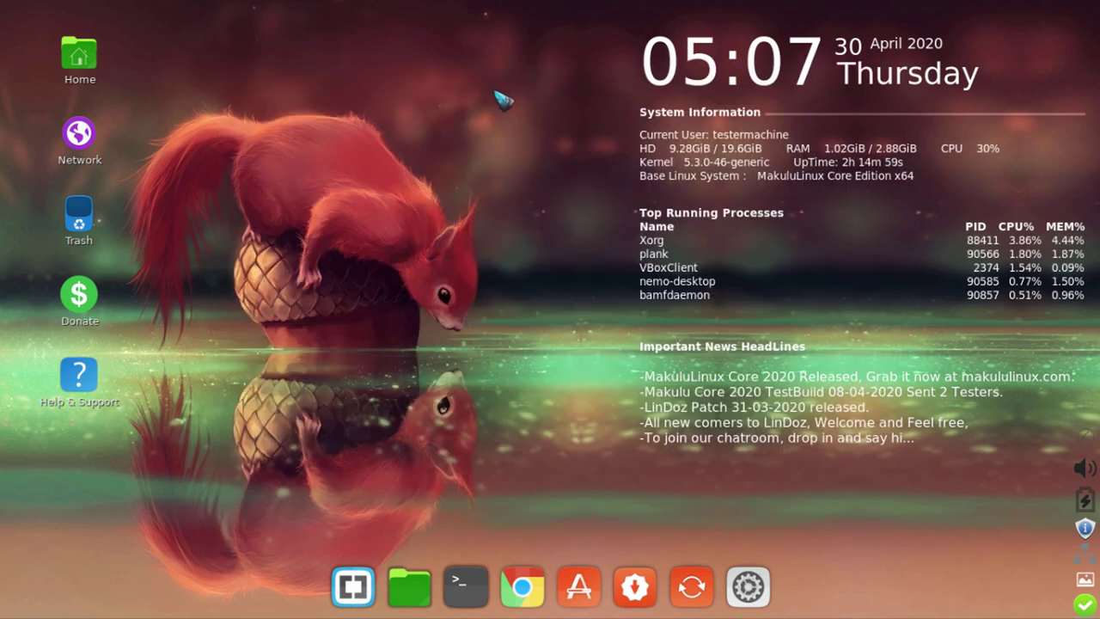
right_click(471, 97)
left_click(510, 312)
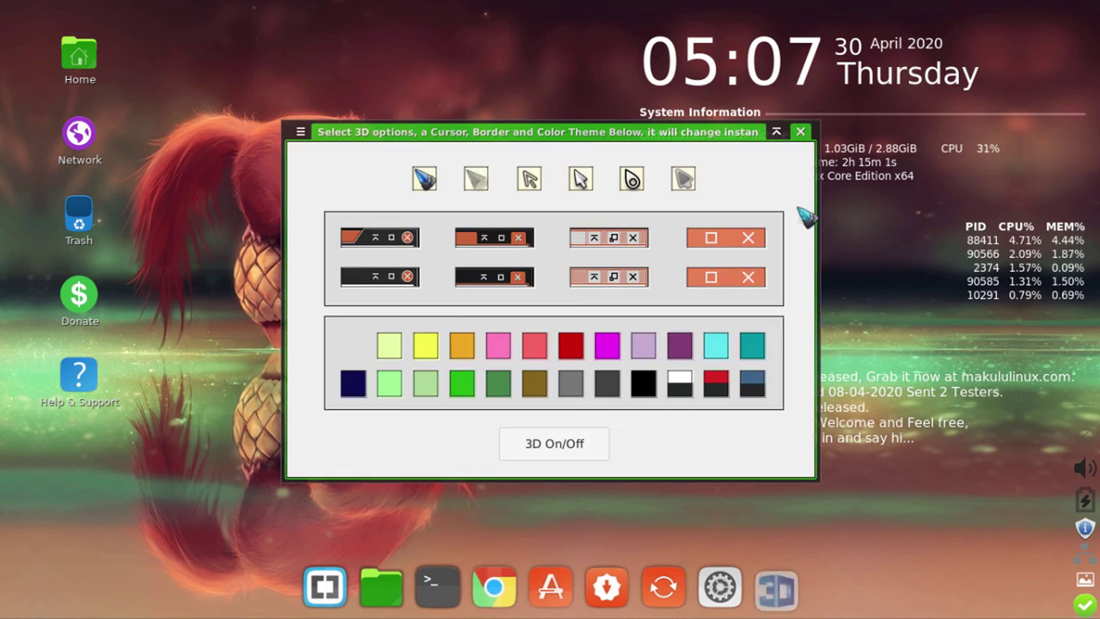
left_click(800, 133)
right_click(357, 163)
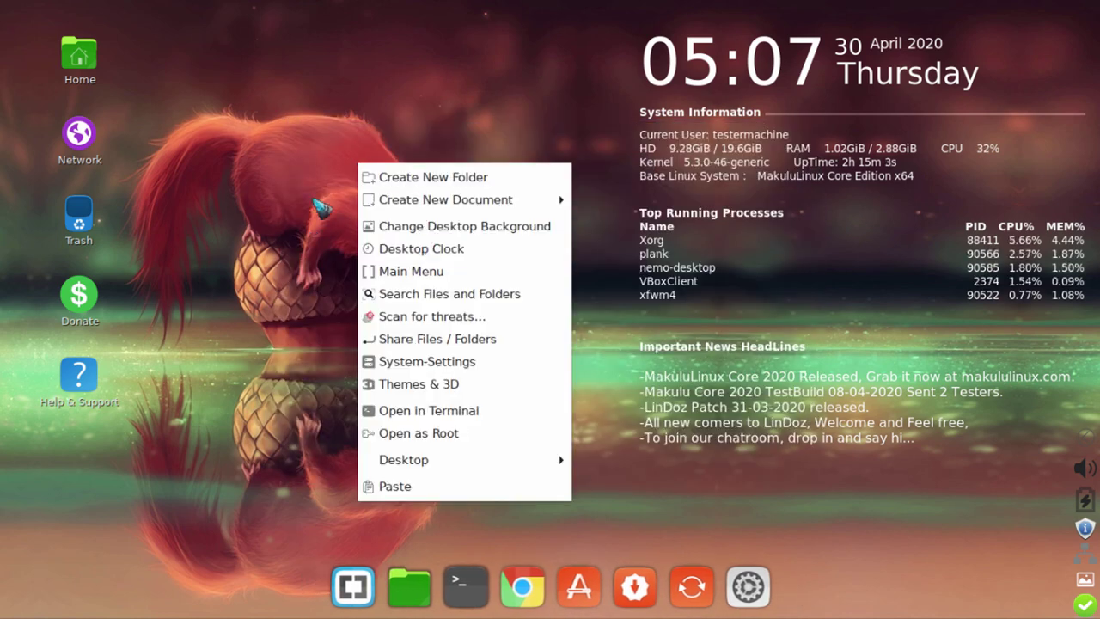
left_click(430, 272)
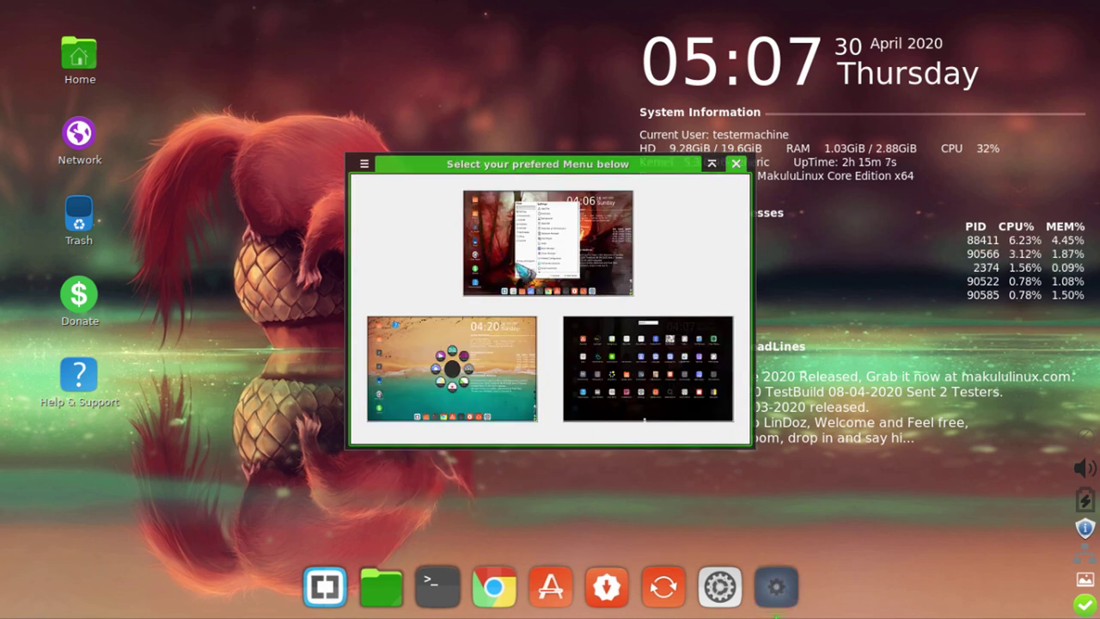
left_click(588, 303)
left_click(388, 369)
left_click(186, 394)
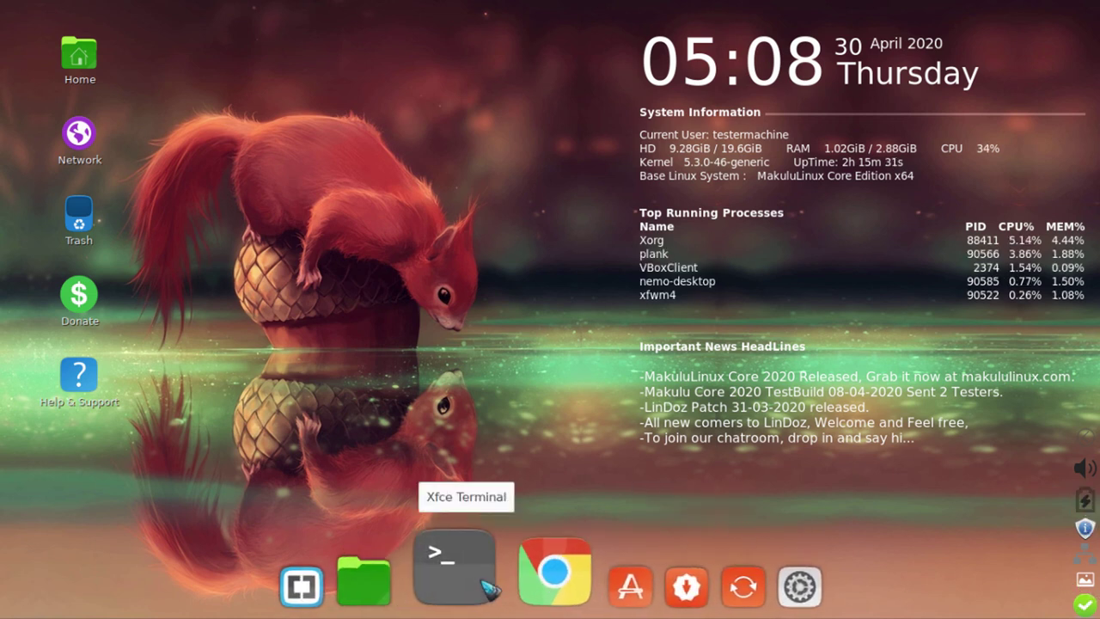
left_click(464, 582)
left_click(836, 110)
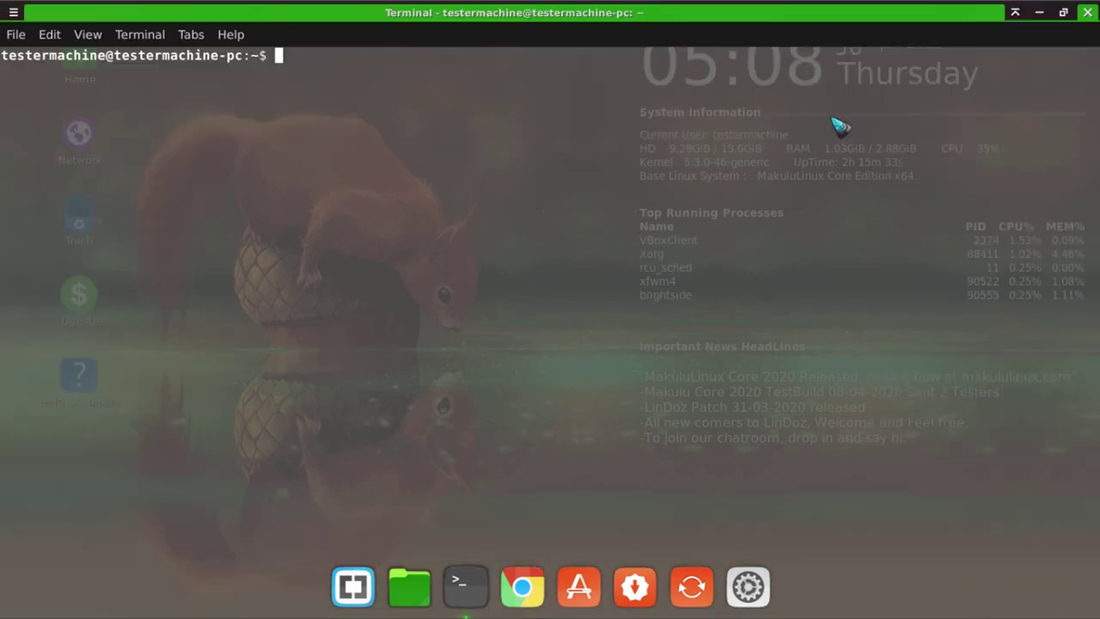
left_click(1090, 10)
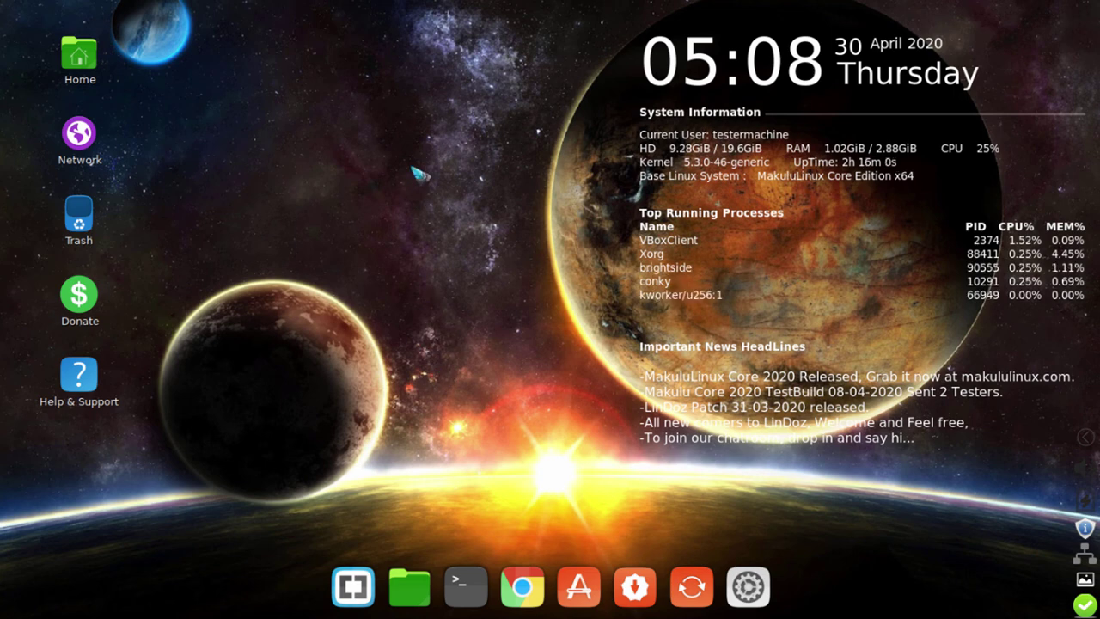
Open Variety's wallpaper thumbnails via Change Desktop Background > Select Wallpaper and scroll through them.
right_click(420, 117)
left_click(481, 182)
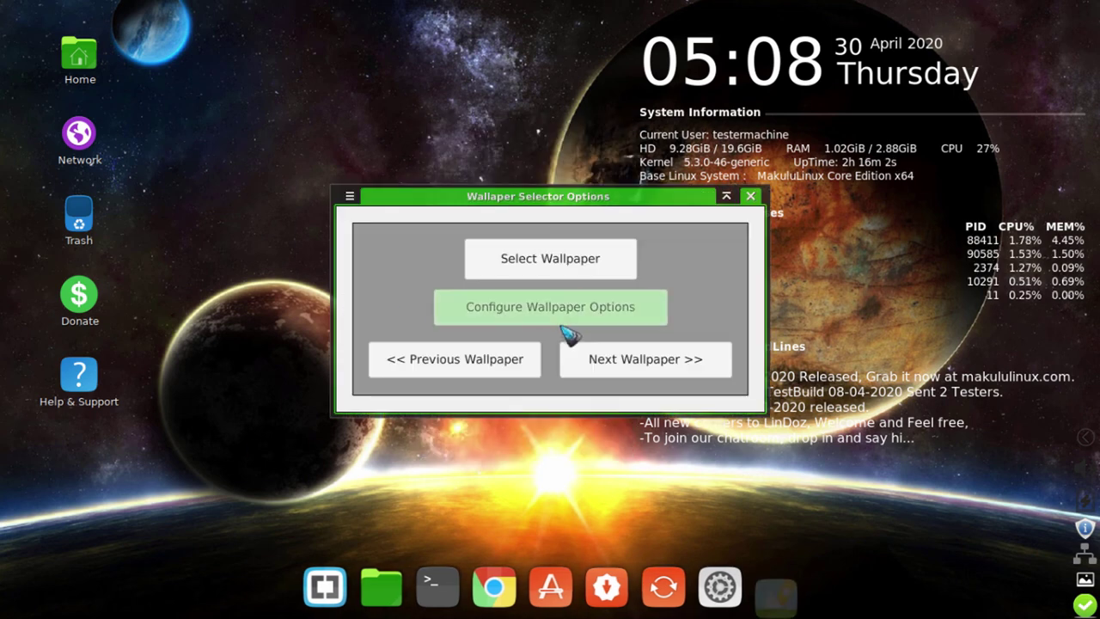
left_click(604, 273)
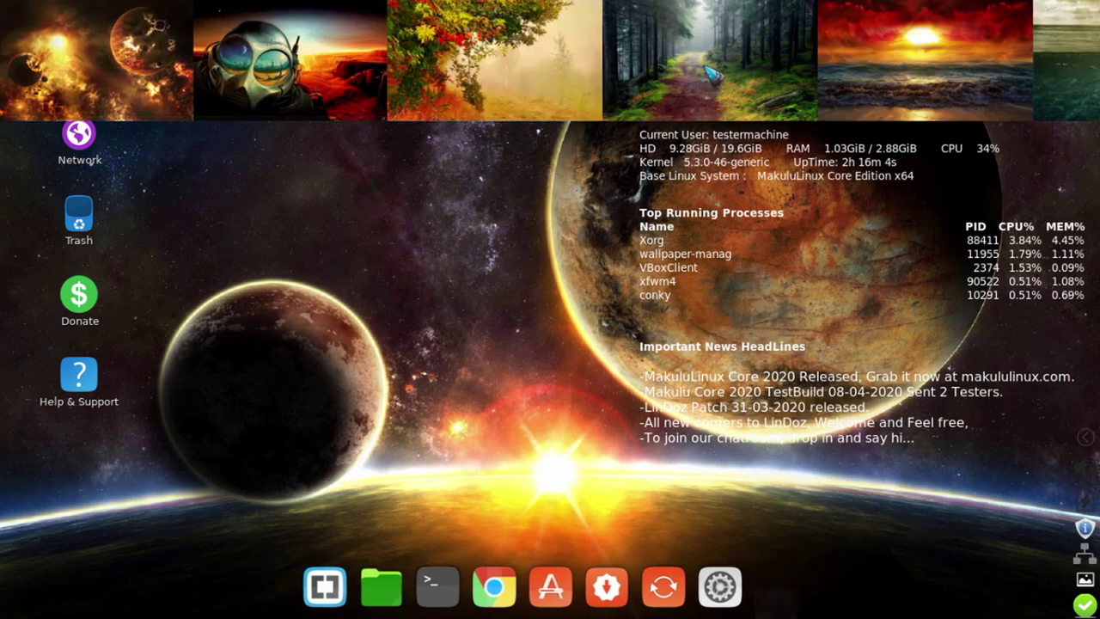
scroll(711, 76, "down", 10)
scroll(711, 76, "down", 10)
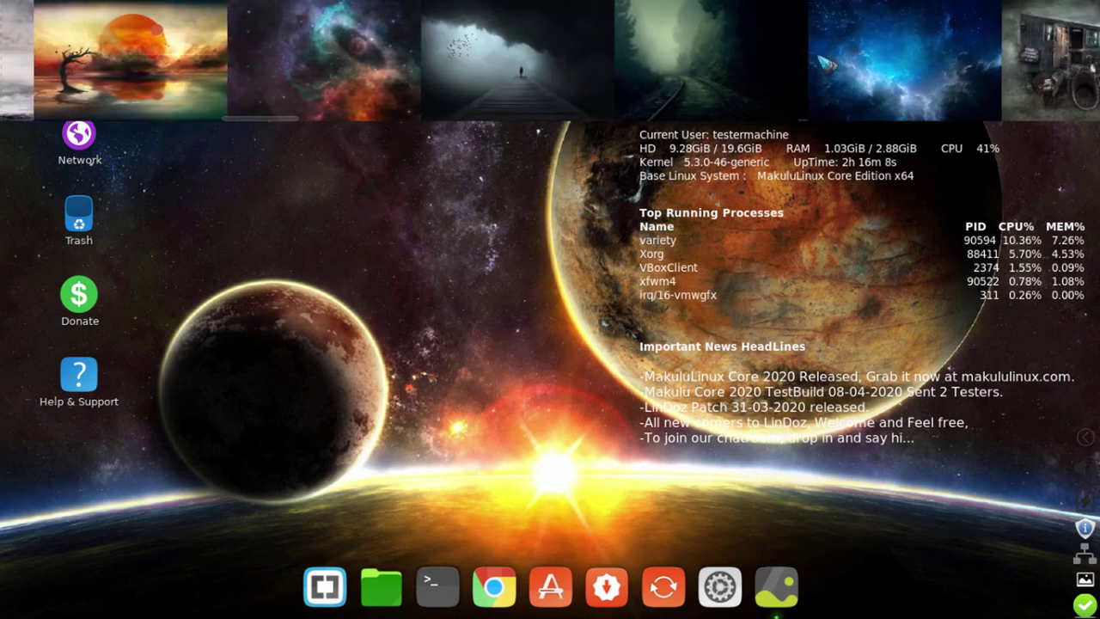
scroll(427, 60, "down", 5)
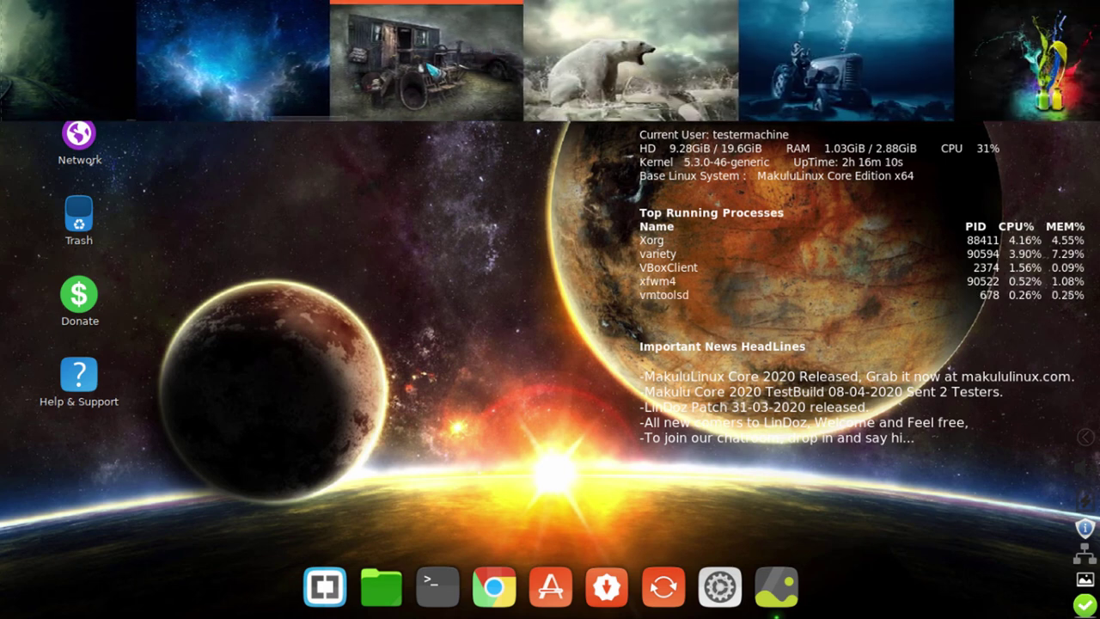
Apply the Honest Arthurs Scrapyard picture as wallpaper and close the thumbnail strip.
left_click(427, 62)
scroll(427, 62, "down", 8)
scroll(999, 38, "down", 3)
scroll(851, 60, "down", 4)
scroll(924, 59, "down", 5)
scroll(748, 62, "down", 1)
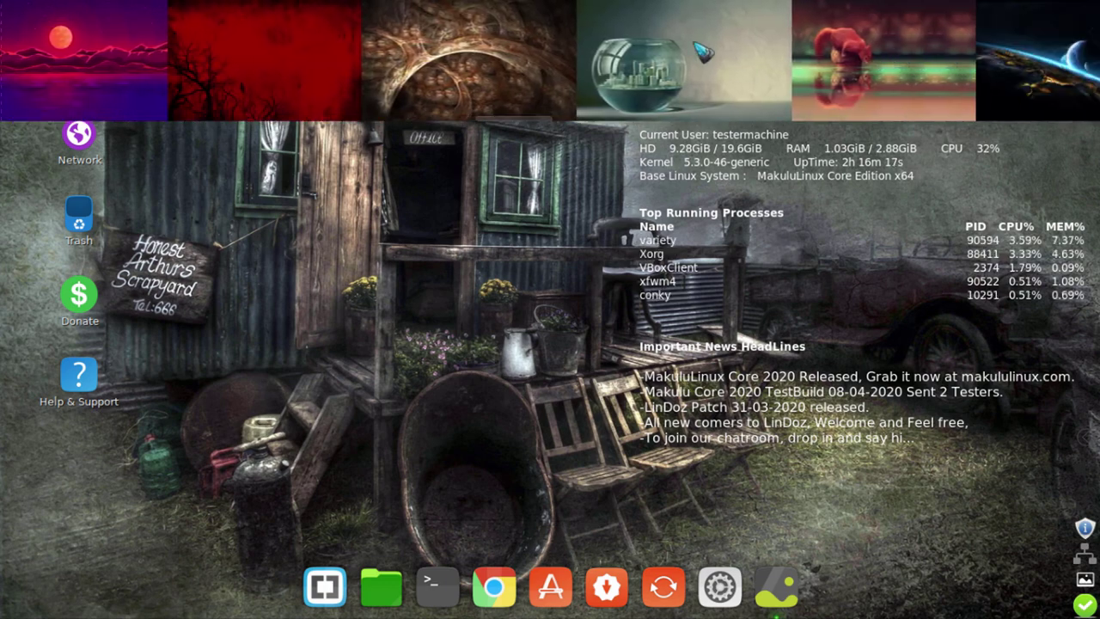
right_click(515, 77)
left_click(564, 279)
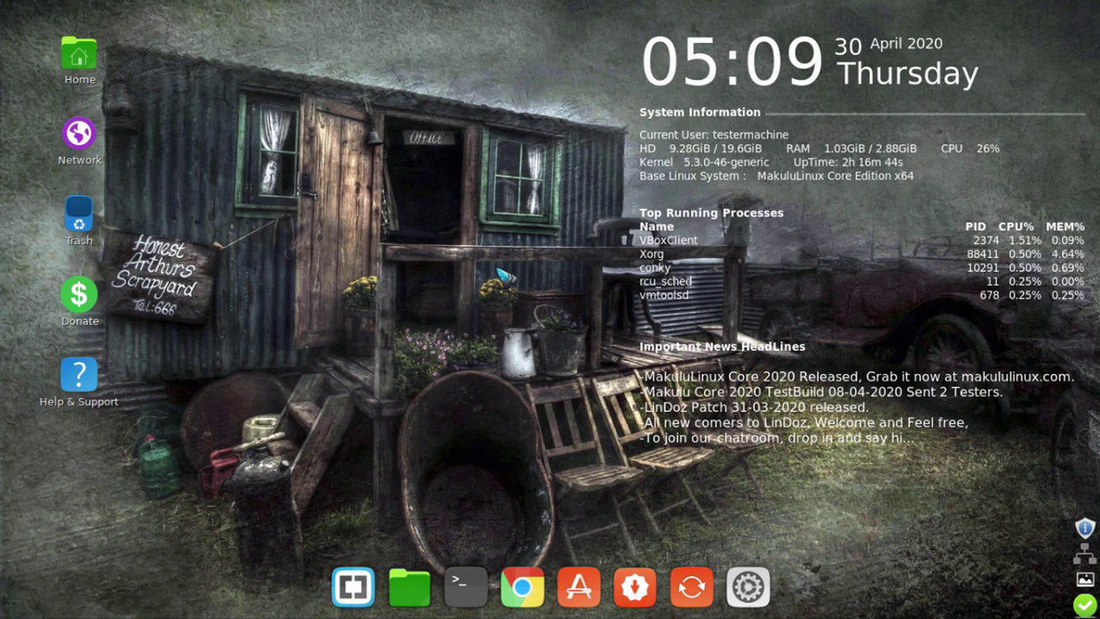
double_click(79, 295)
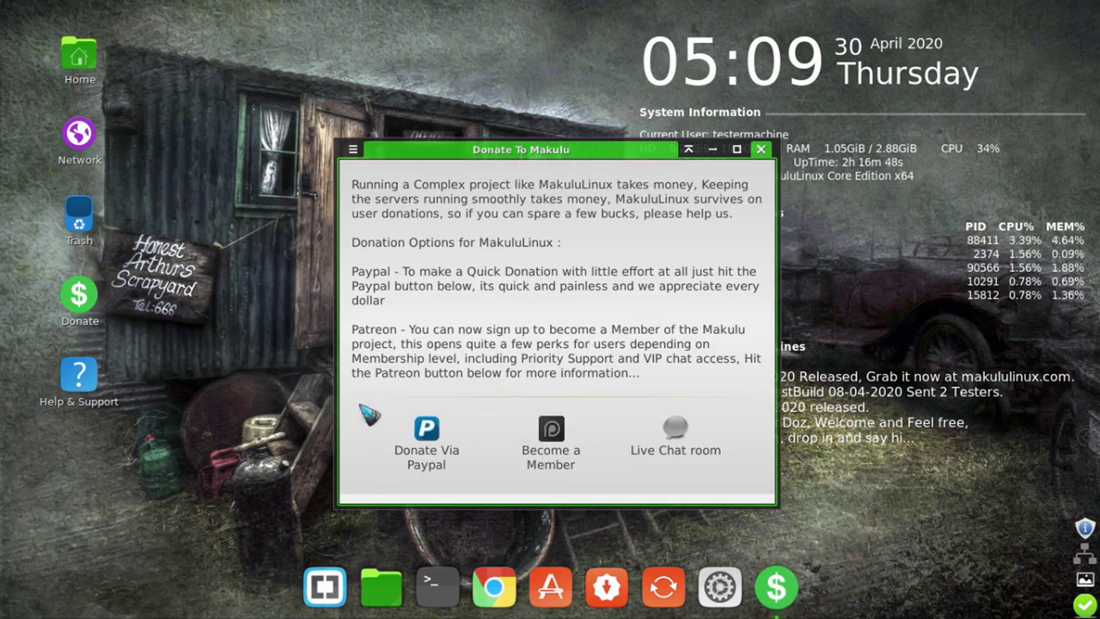
left_click(761, 151)
right_click(387, 164)
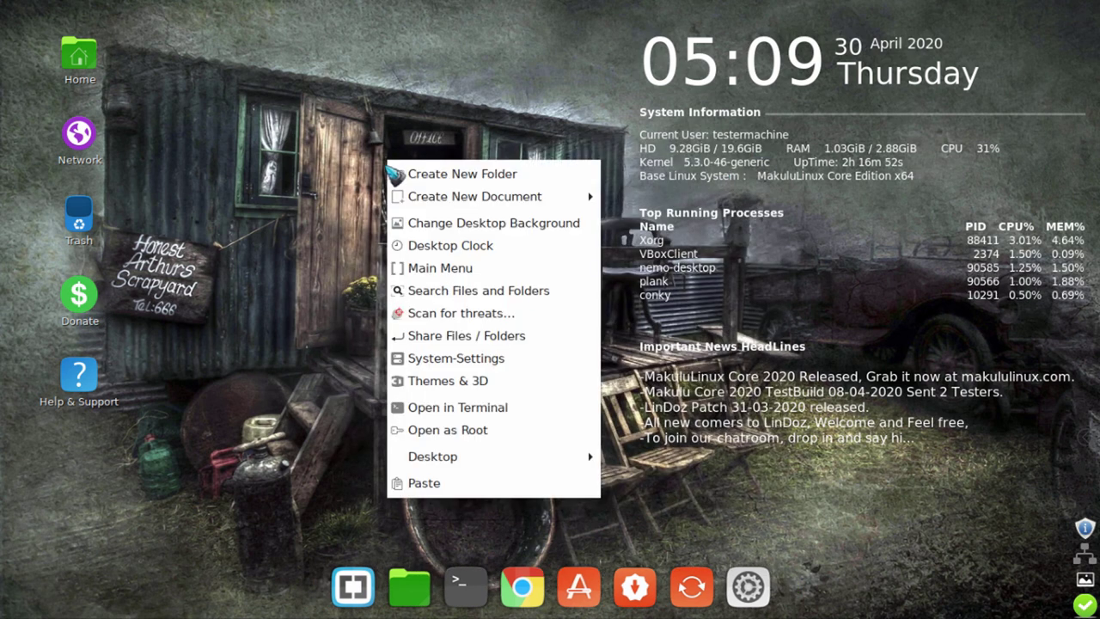
left_click(297, 195)
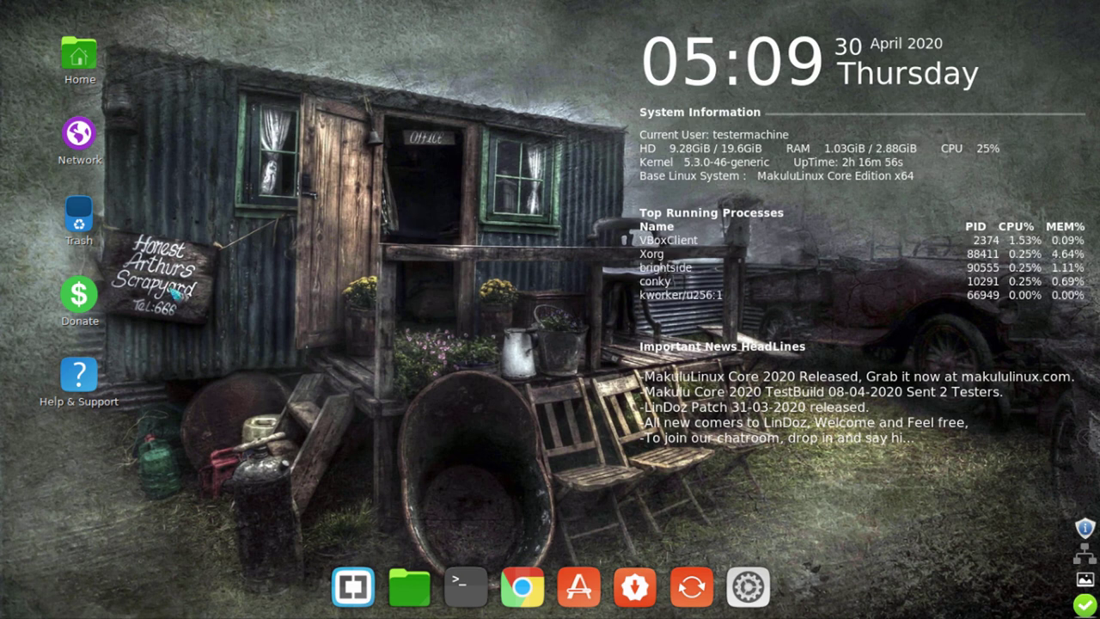
double_click(79, 294)
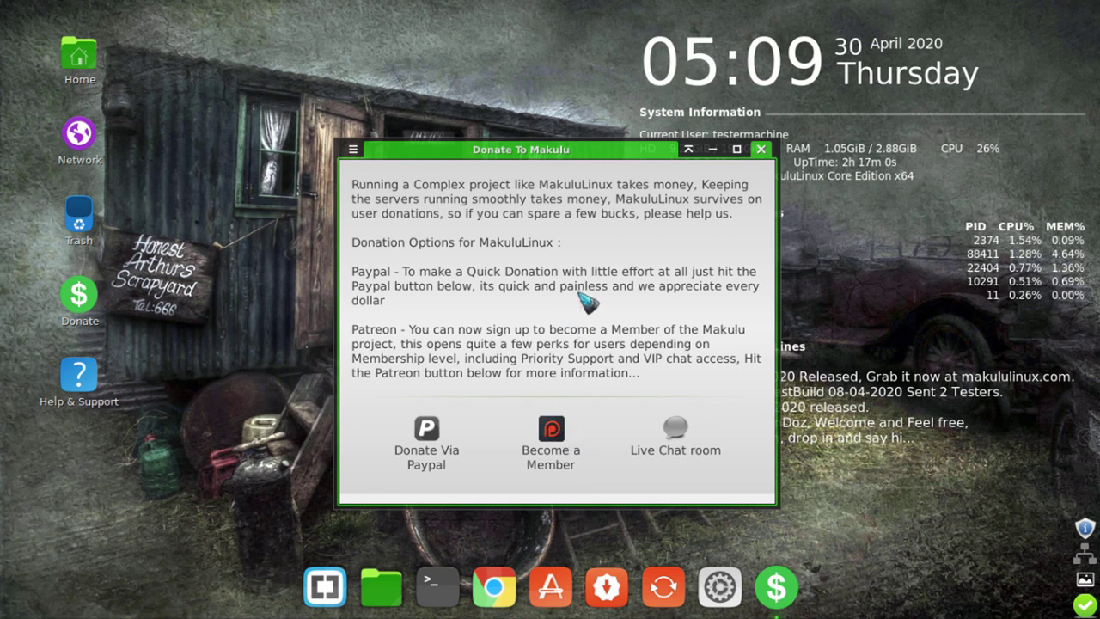
left_click(761, 150)
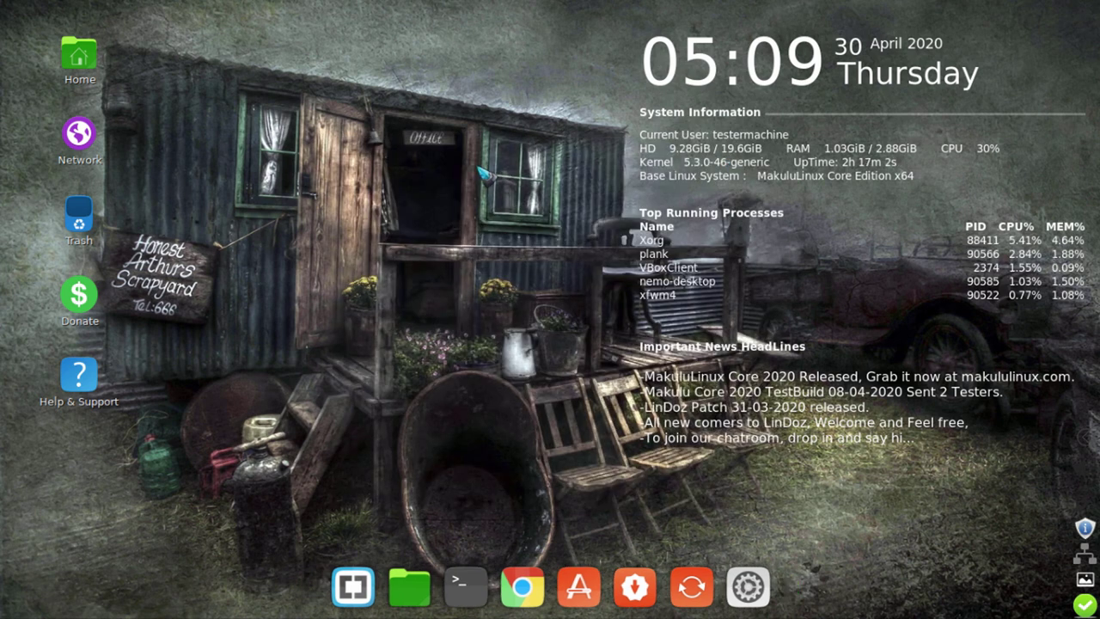